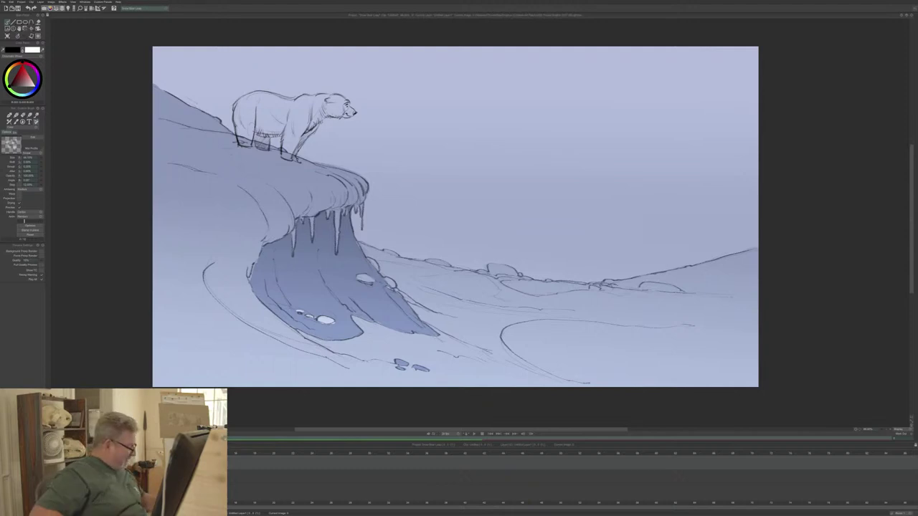
Step: Go to the empty image after the bear drawing and show the previous bear faintly through the light table
key("Right")
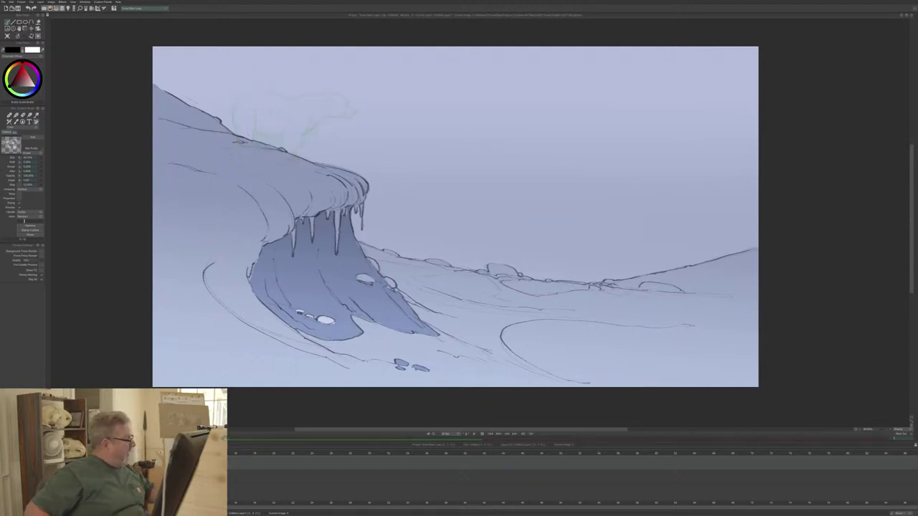
left_click(8, 37)
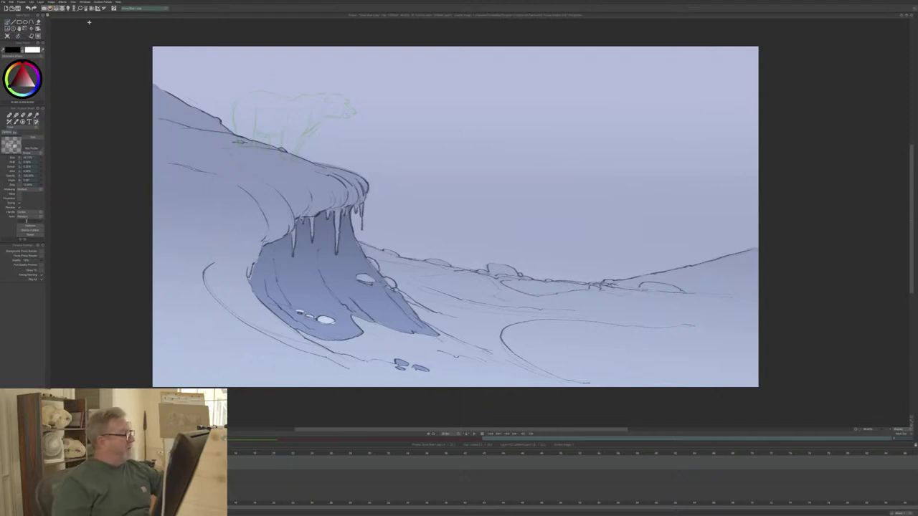
left_click(68, 9)
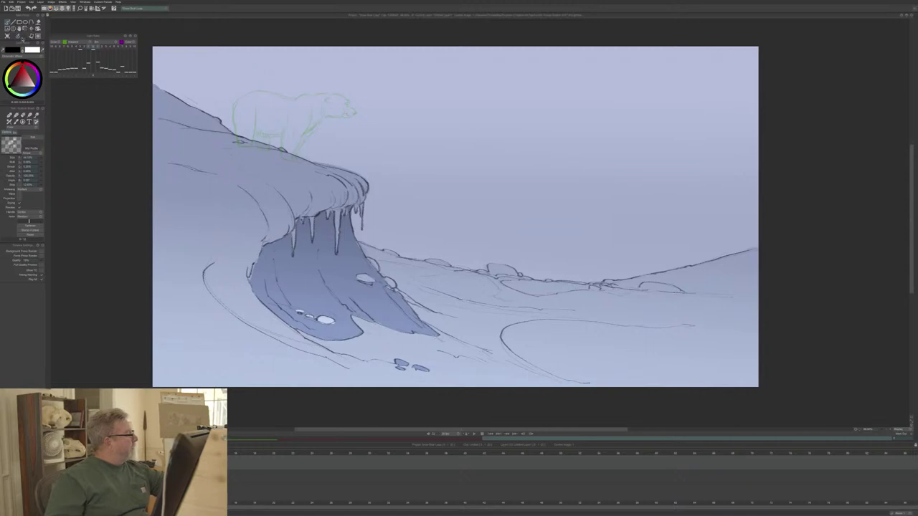
left_click(135, 36)
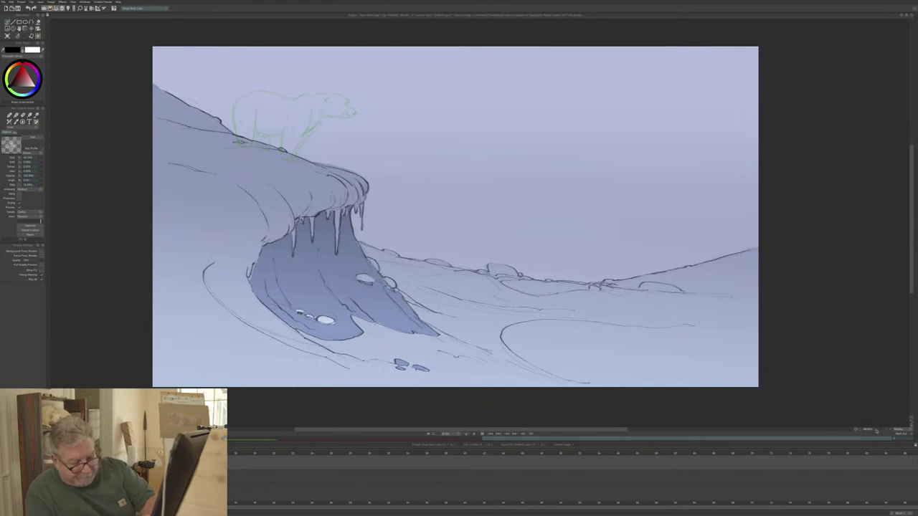
Step: Rough in the head circle, neck and back line of a new bear pose, further forward than the light-table bear
left_click_drag(881, 430, 884, 430)
scroll(889, 423, "up", 5)
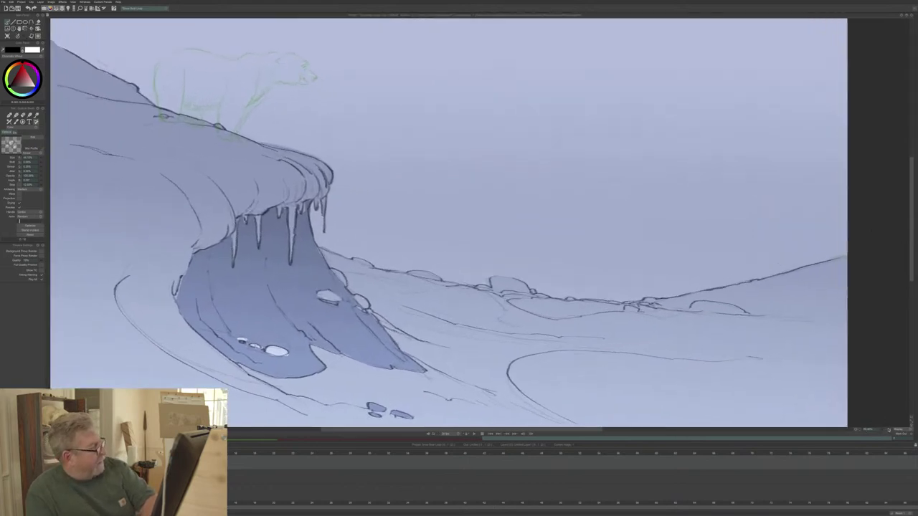
left_click_drag(911, 260, 912, 240)
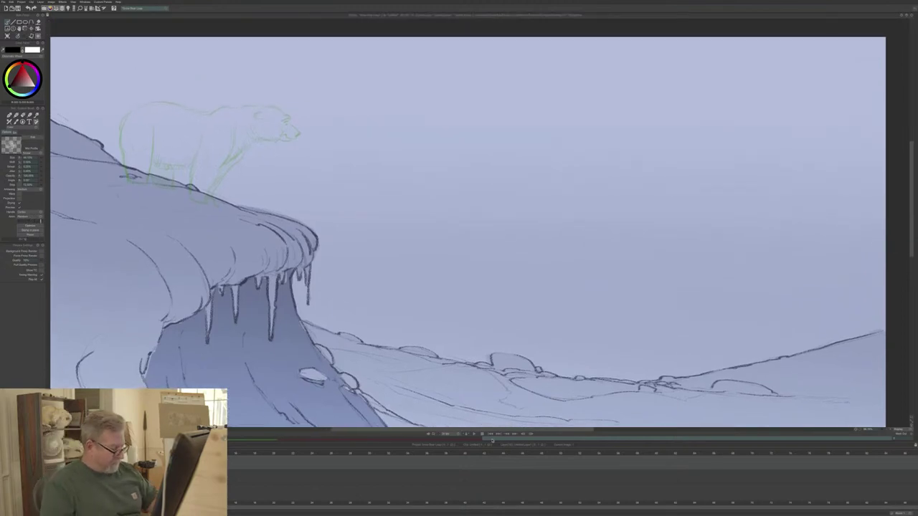
left_click(474, 435)
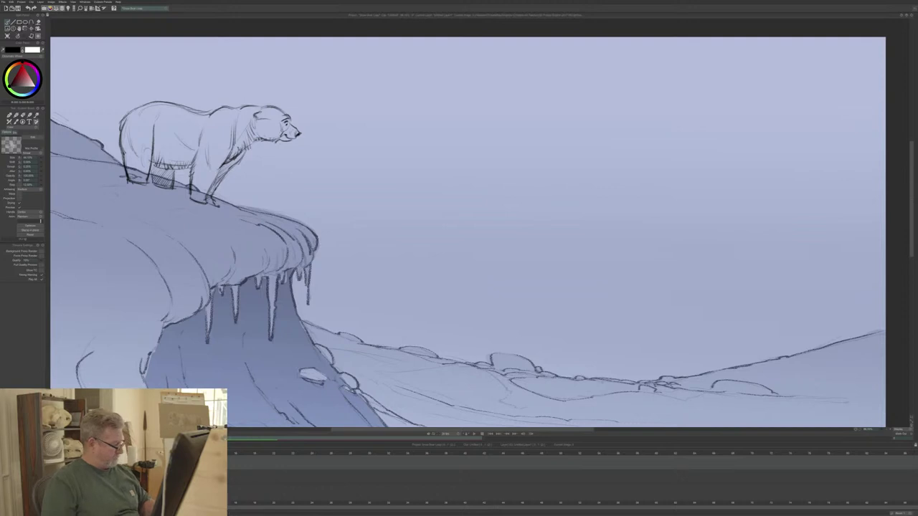
left_click_drag(337, 429, 277, 430)
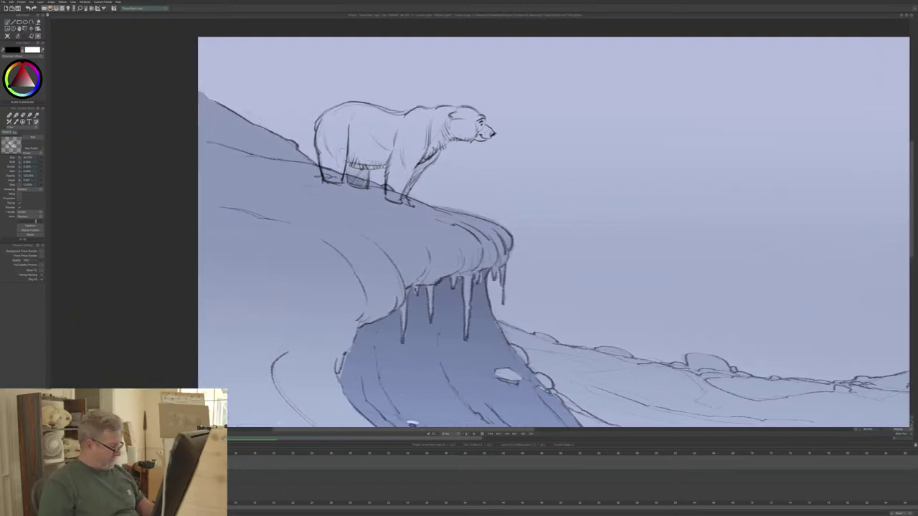
key("Right")
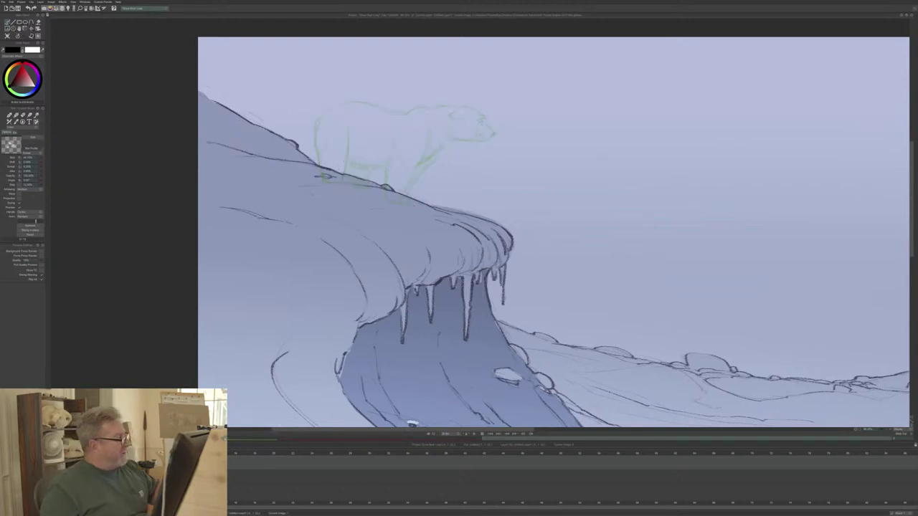
key("comma")
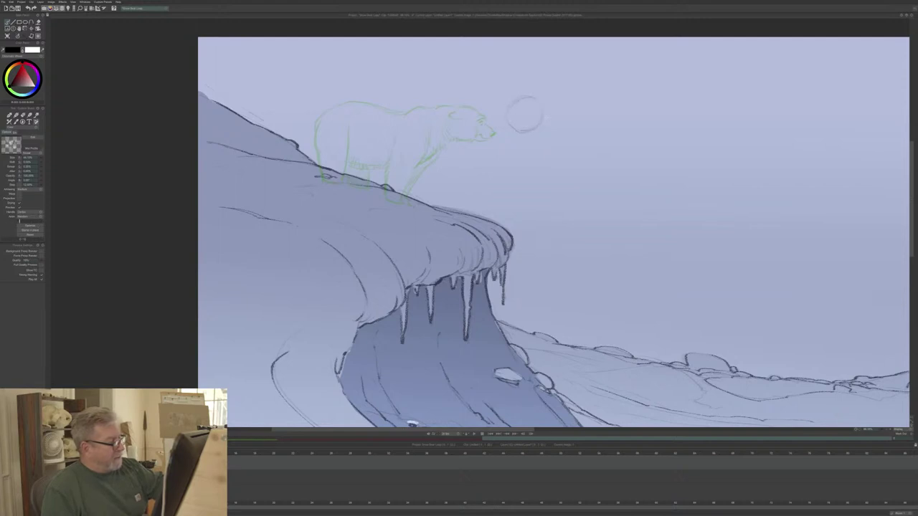
left_click_drag(518, 98, 539, 104)
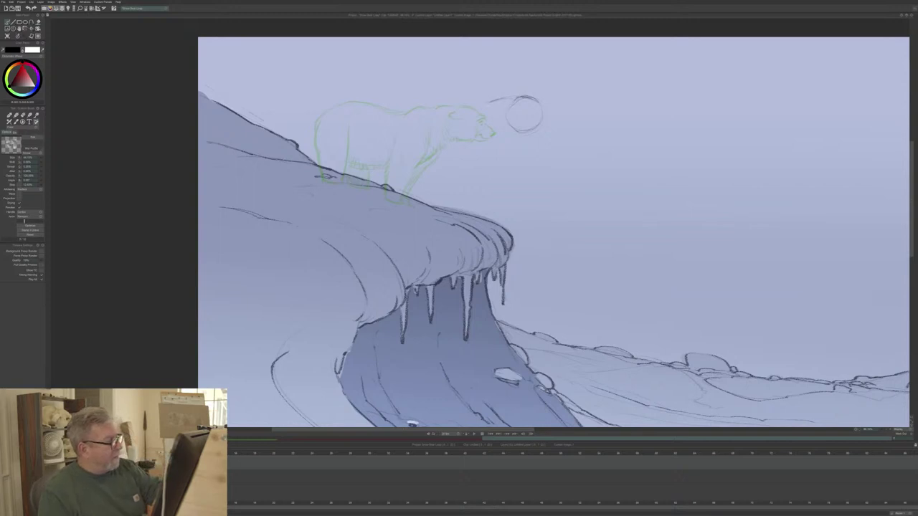
left_click_drag(467, 111, 482, 106)
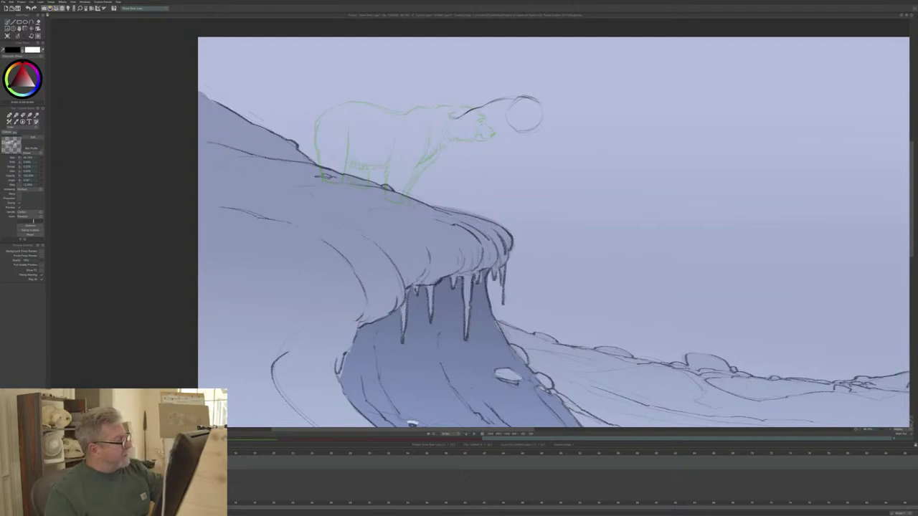
mouse_move(456, 116)
left_mouse_down()
mouse_move(379, 115)
mouse_move(447, 114)
left_mouse_up()
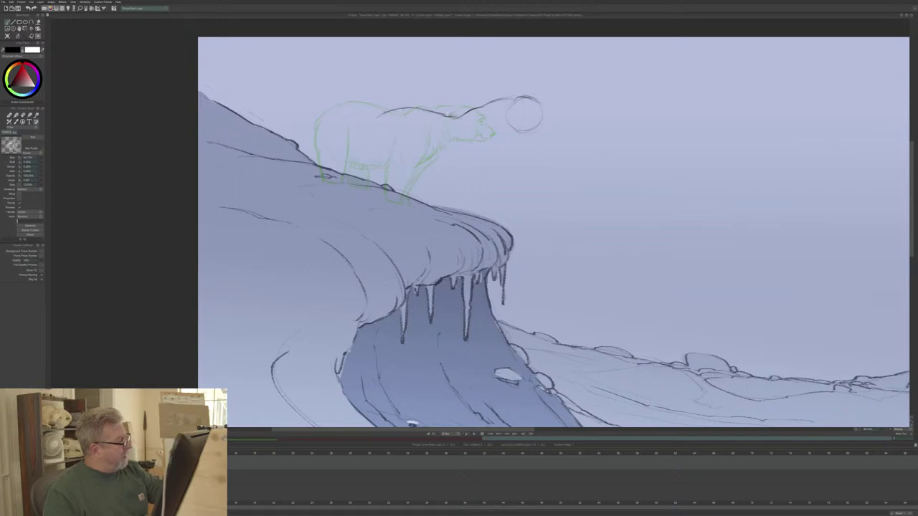
left_click_drag(391, 112, 404, 108)
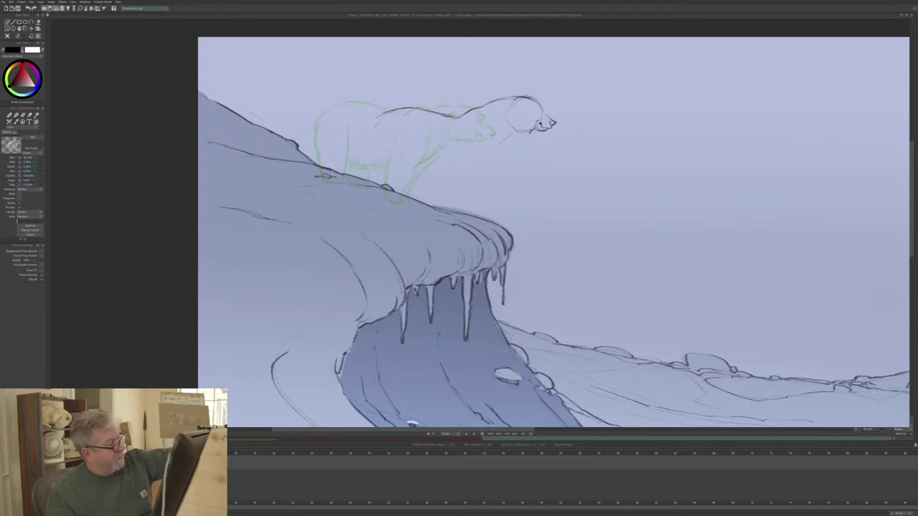
Step: Draw the new bear's throat, chest and front legs, and add short fur strokes along the neck and shoulder
left_click_drag(517, 135, 493, 147)
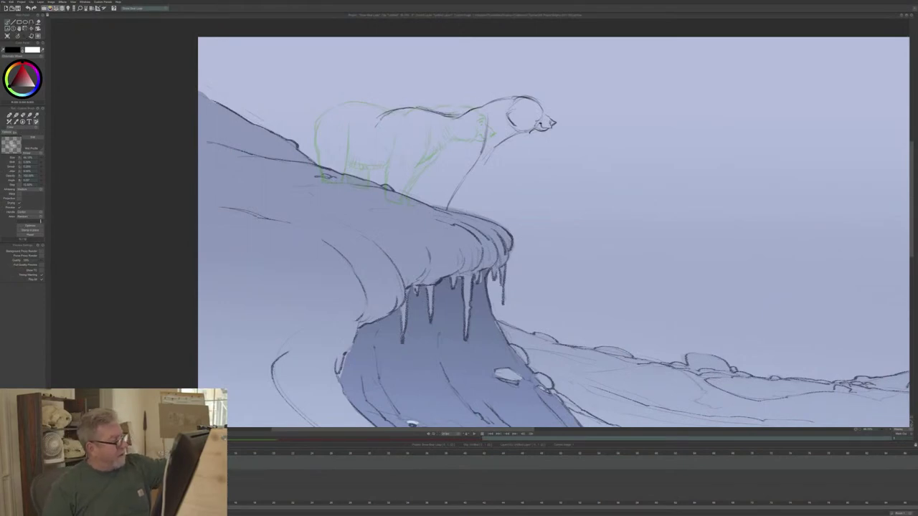
left_click_drag(438, 170, 431, 206)
left_click_drag(434, 174, 430, 207)
left_click_drag(452, 201, 444, 208)
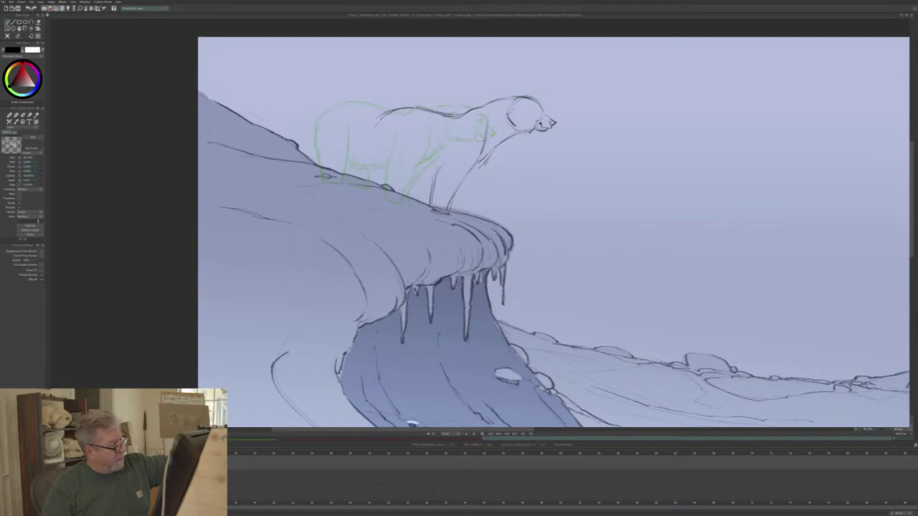
left_click_drag(471, 177, 449, 203)
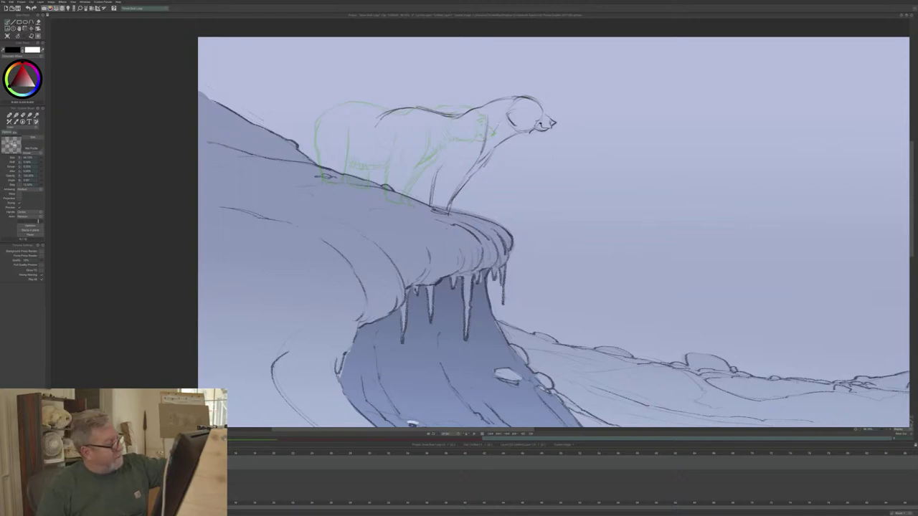
left_click_drag(508, 119, 513, 136)
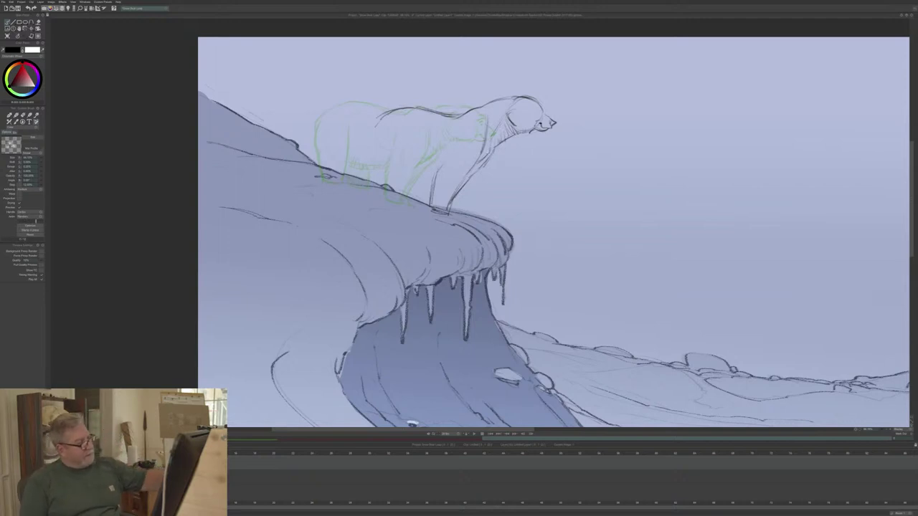
left_click_drag(487, 122, 483, 145)
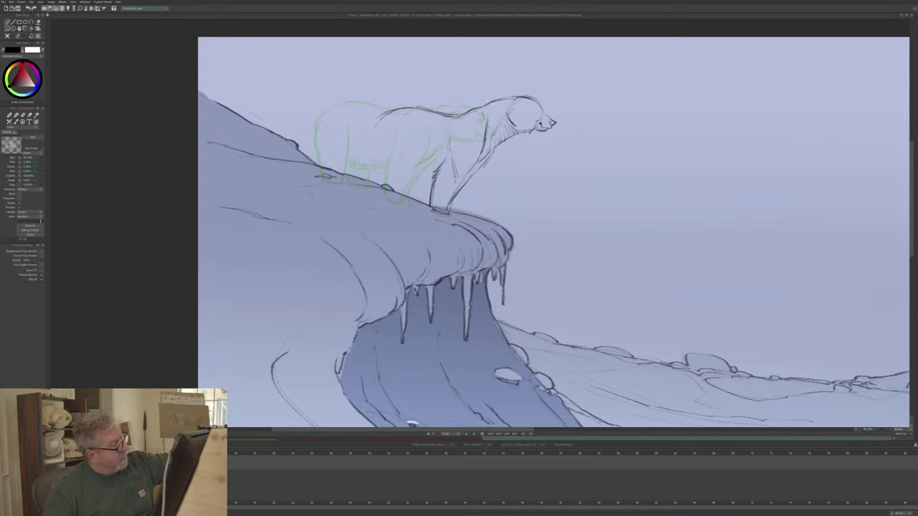
Step: Draw the belly line, hind legs and rump to complete the new bear's body
left_click_drag(436, 169, 409, 169)
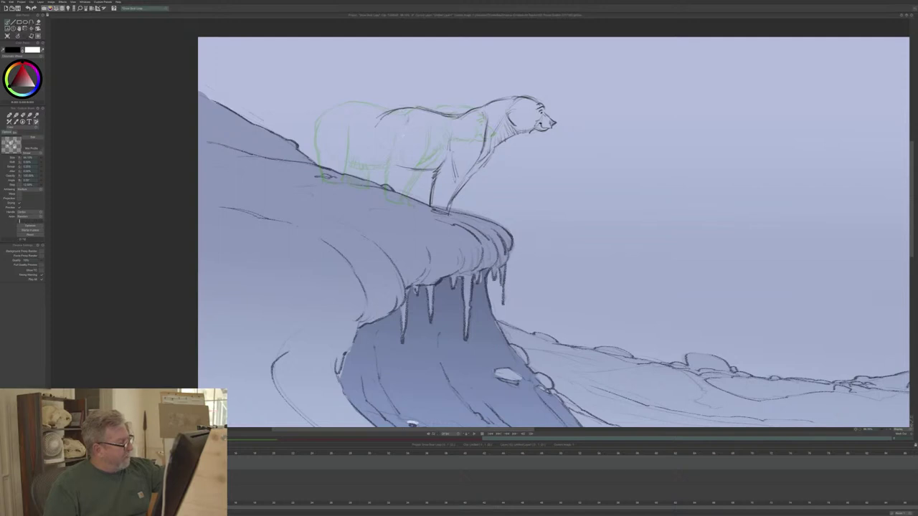
left_click_drag(394, 172, 388, 190)
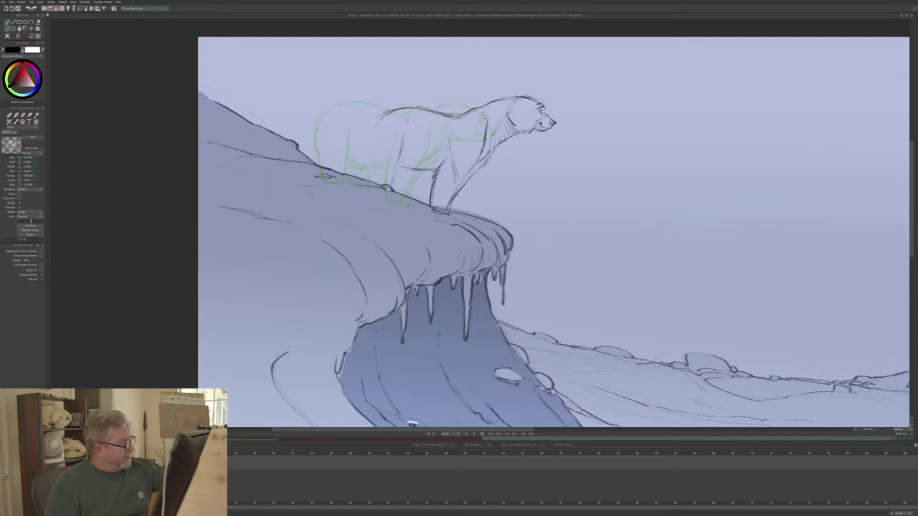
mouse_move(372, 138)
left_mouse_down()
mouse_move(370, 188)
mouse_move(391, 186)
mouse_move(368, 190)
left_mouse_up()
left_click_drag(370, 135, 373, 158)
mouse_move(381, 118)
left_mouse_down()
mouse_move(372, 168)
mouse_move(386, 158)
left_mouse_up()
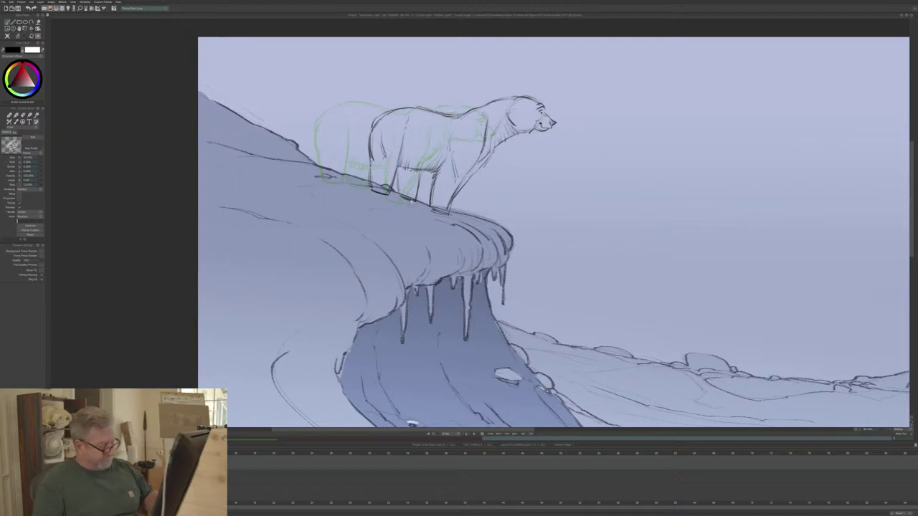
Step: Flip back and forth between the previous and new bear drawings to compare the two poses
key("Left")
key("Right")
key("Left")
key("Right")
key("Left")
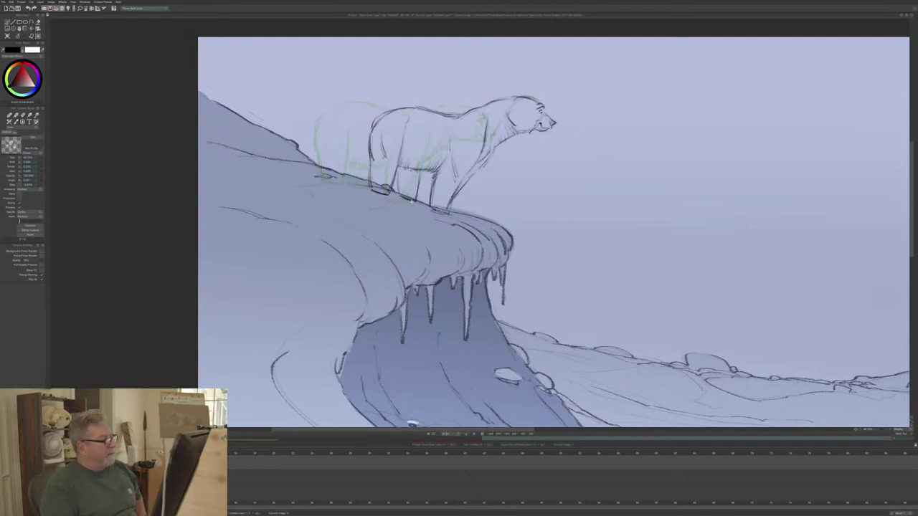
key("Left")
key("Right")
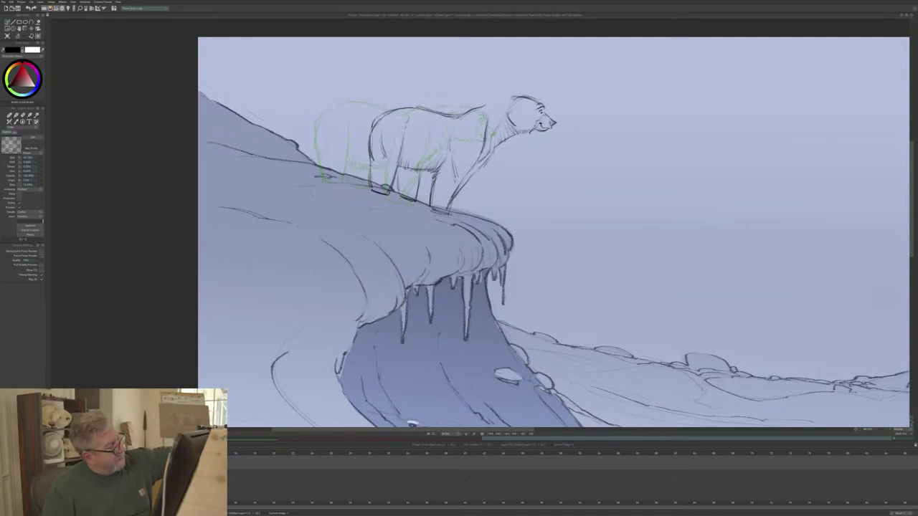
Step: Redraw the bear's neck line, strengthen the chest and front leg contours, and hatch the far hind leg in shadow
mouse_move(488, 106)
left_mouse_down()
mouse_move(515, 98)
mouse_move(495, 104)
mouse_move(504, 101)
left_mouse_up()
left_click_drag(506, 138, 494, 145)
left_click_drag(500, 142, 474, 165)
left_click_drag(485, 155, 447, 213)
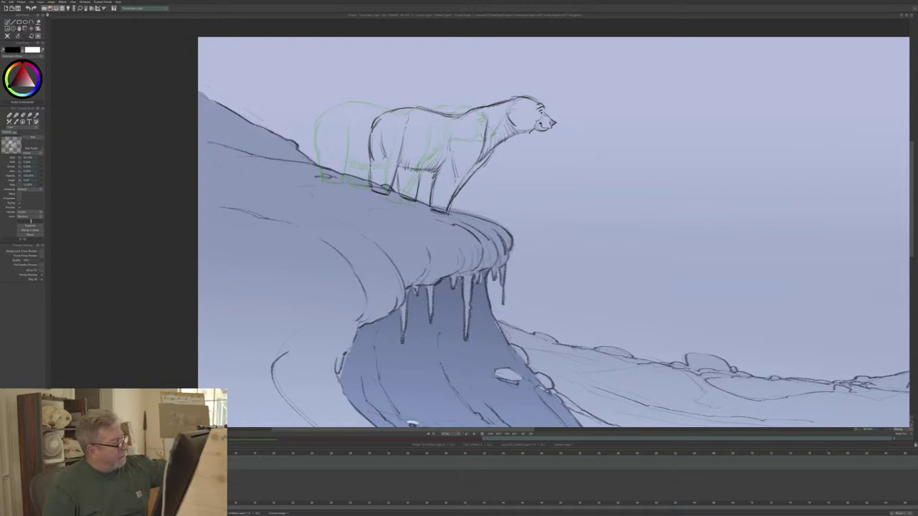
left_click_drag(404, 169, 396, 176)
left_click_drag(399, 177, 419, 201)
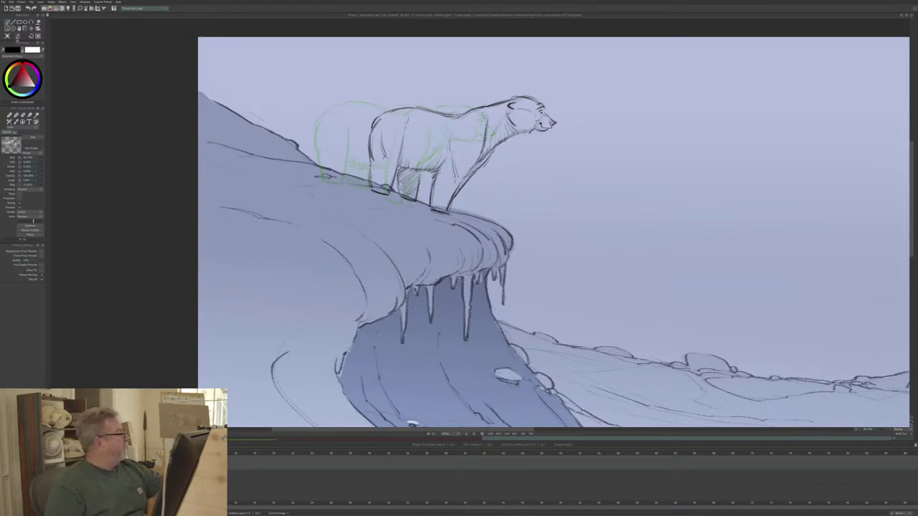
Step: Shift the whole new bear drawing slightly down and forward so it stands nearer the edge of the snow ledge
left_click(30, 34)
left_click_drag(405, 201, 416, 211)
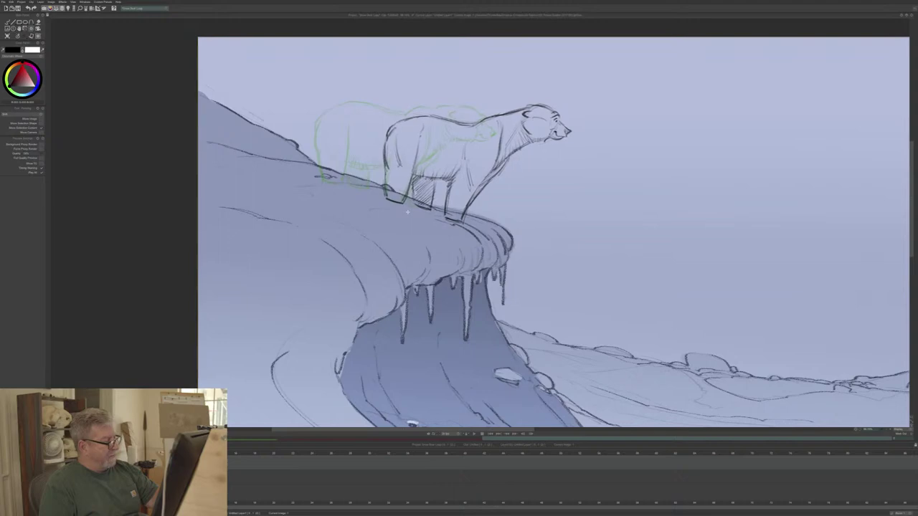
left_click_drag(408, 212, 406, 212)
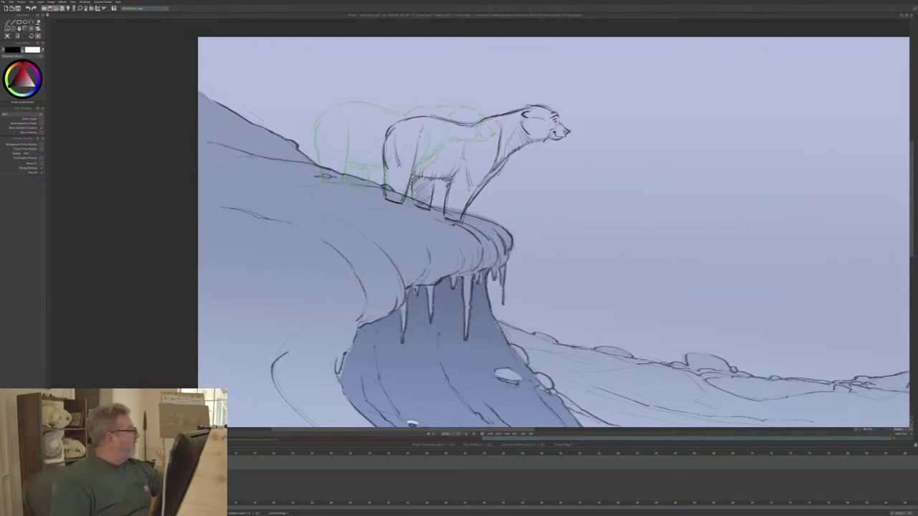
left_click(8, 29)
left_click(34, 31)
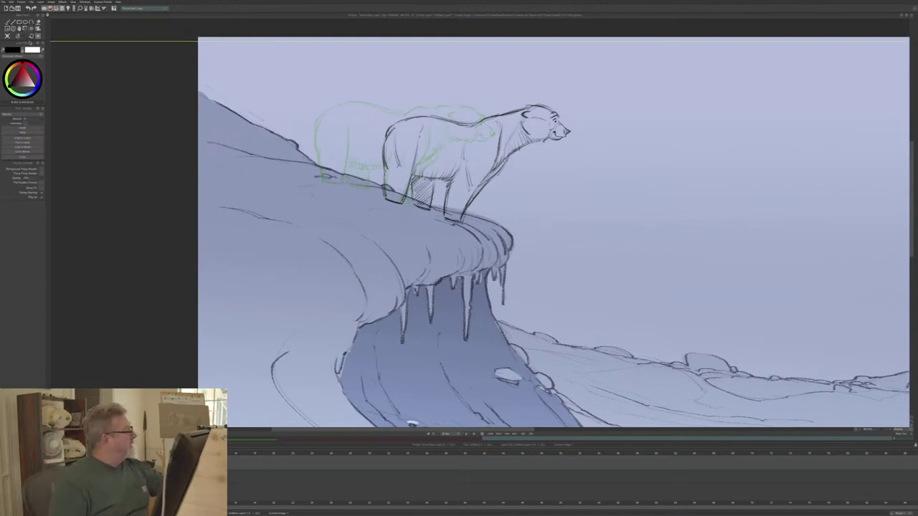
key("e")
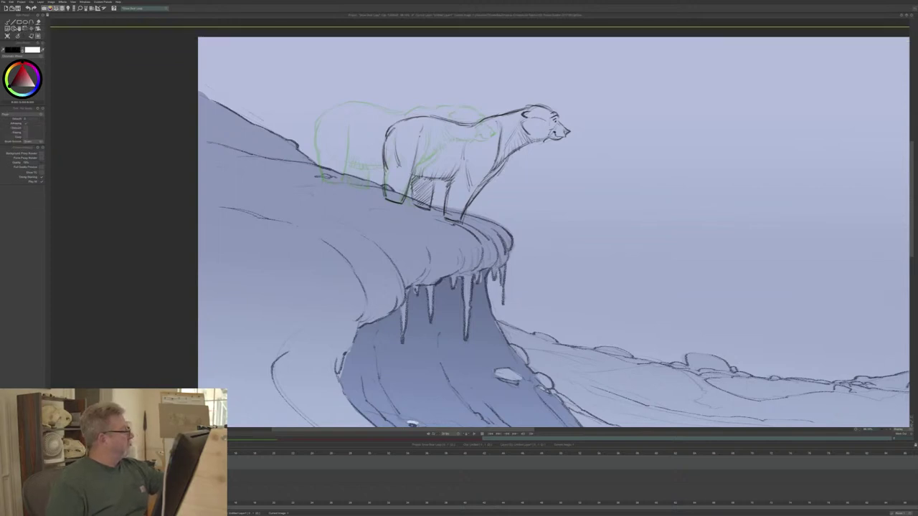
left_click_drag(513, 154, 505, 106)
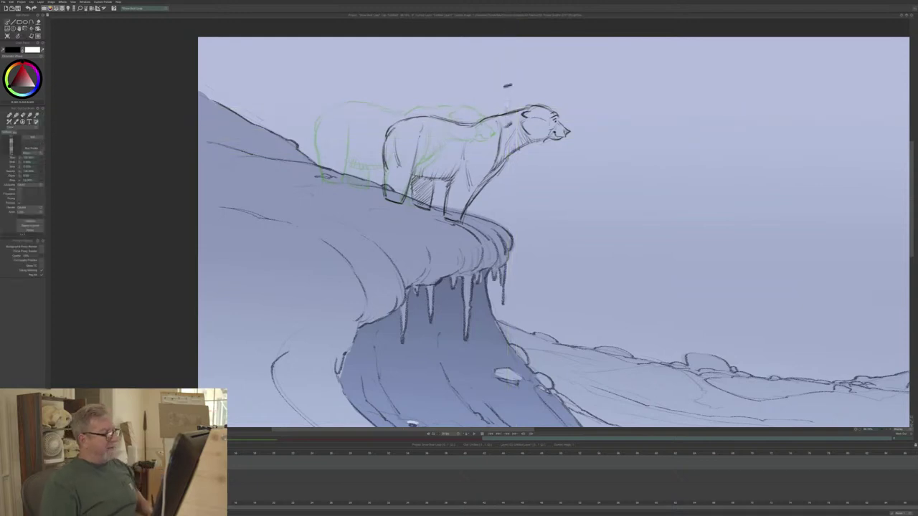
key("Right")
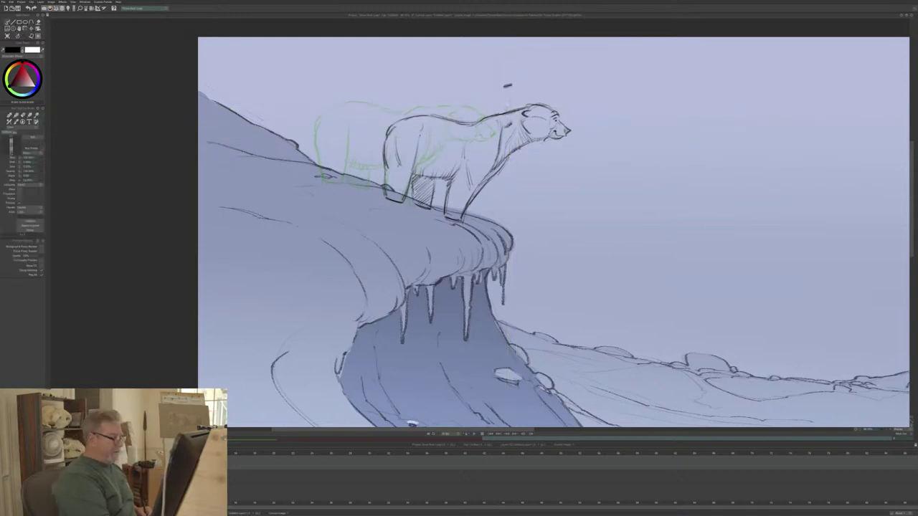
key("Right")
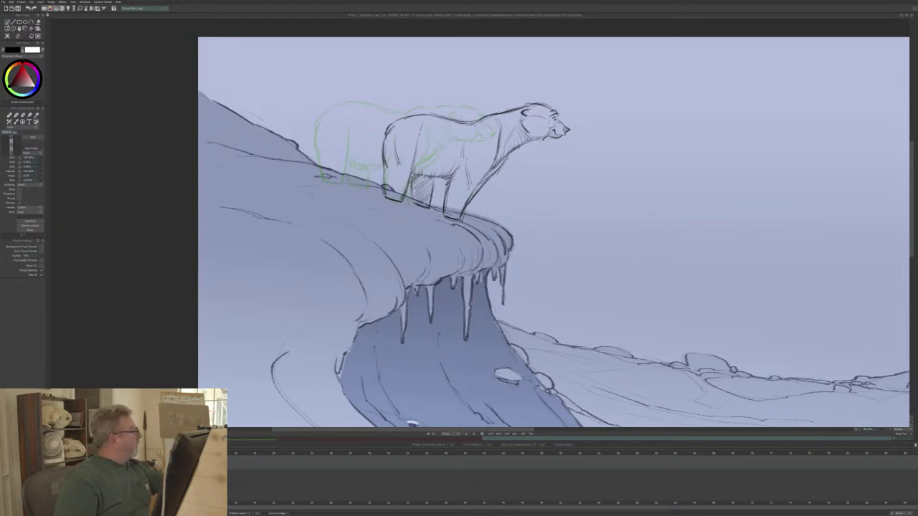
left_click(8, 29)
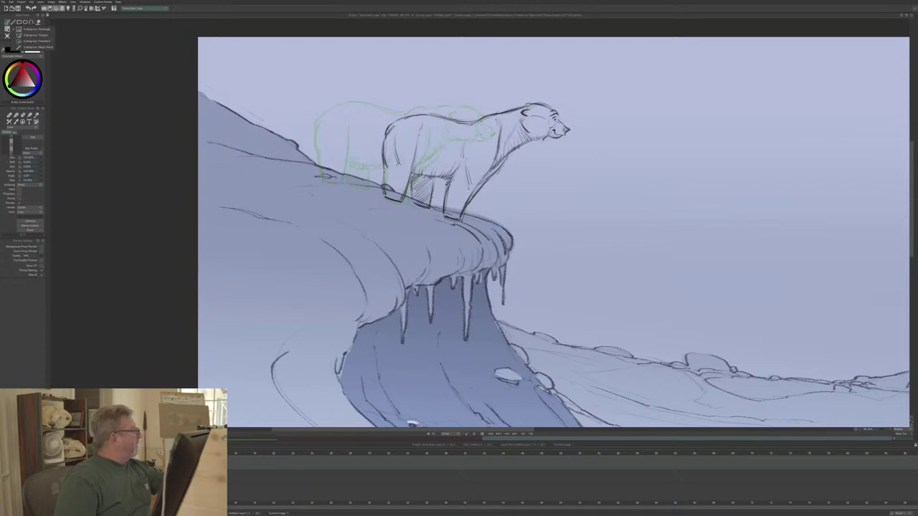
left_click(36, 41)
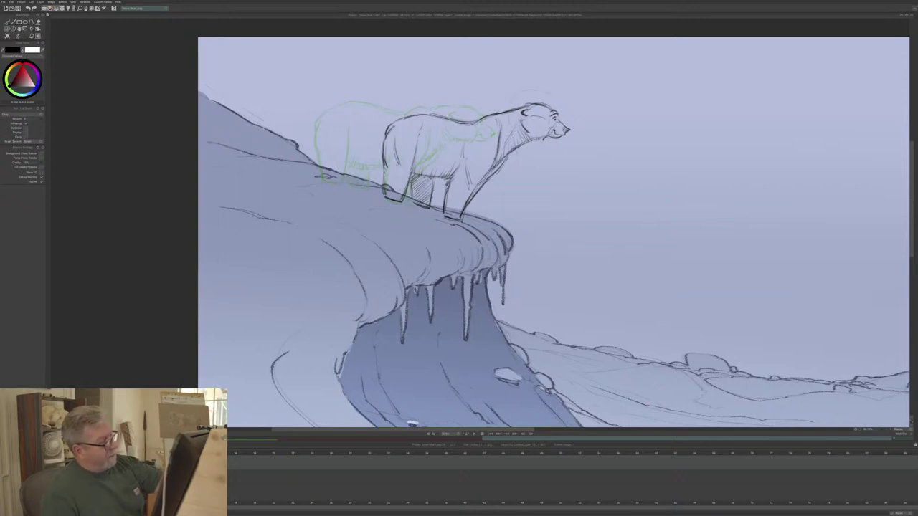
left_click_drag(518, 152, 517, 151)
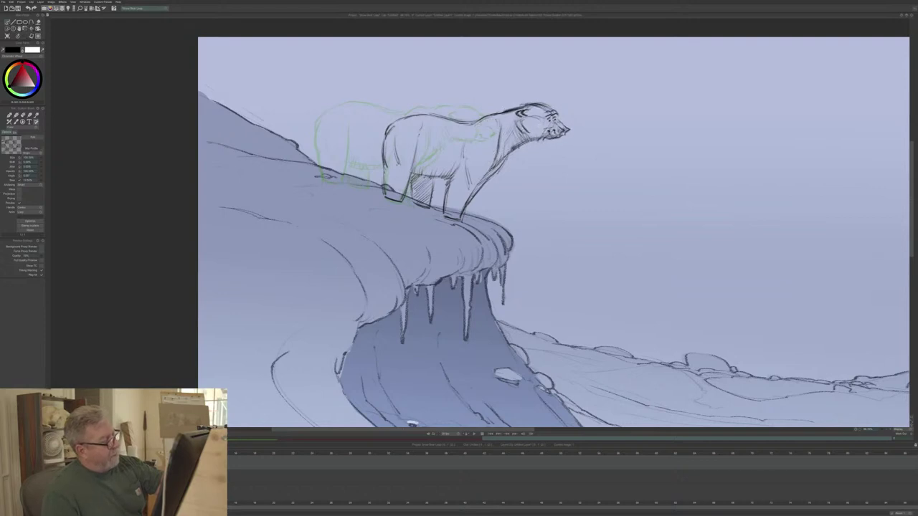
left_click(533, 128)
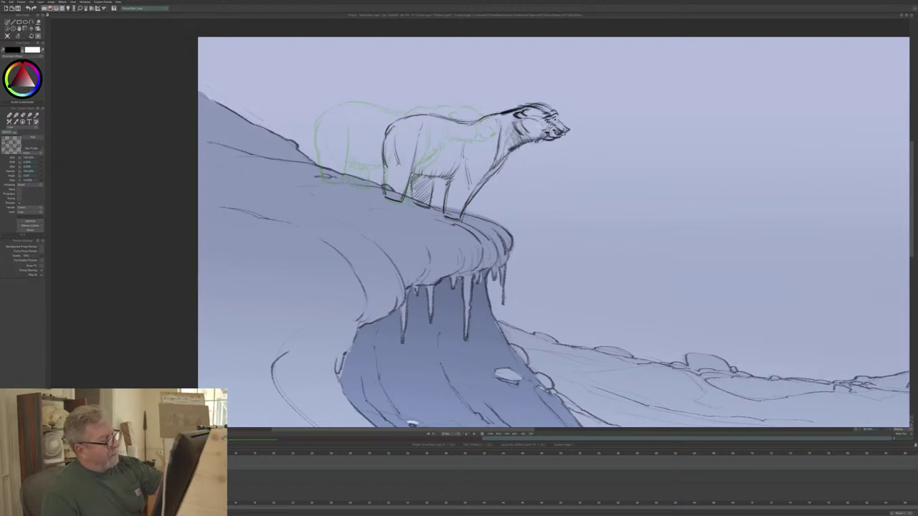
key("ctrl+z")
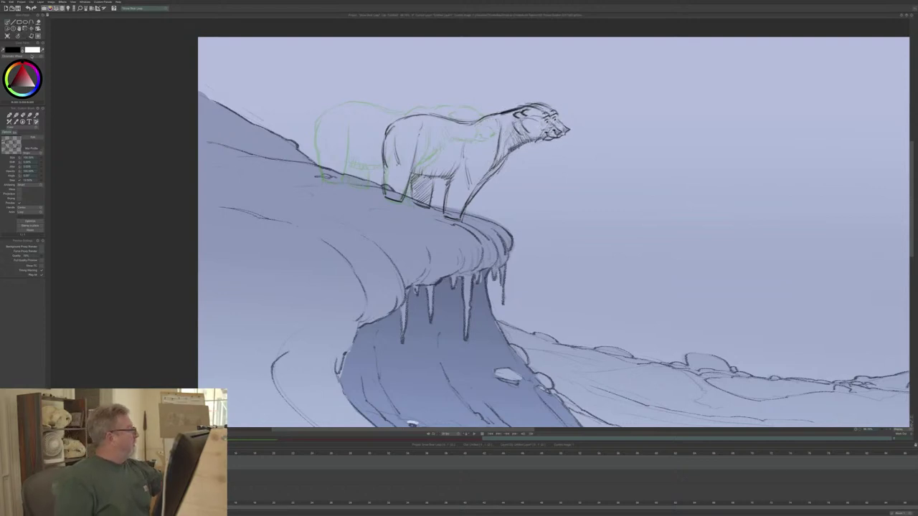
left_click(25, 37)
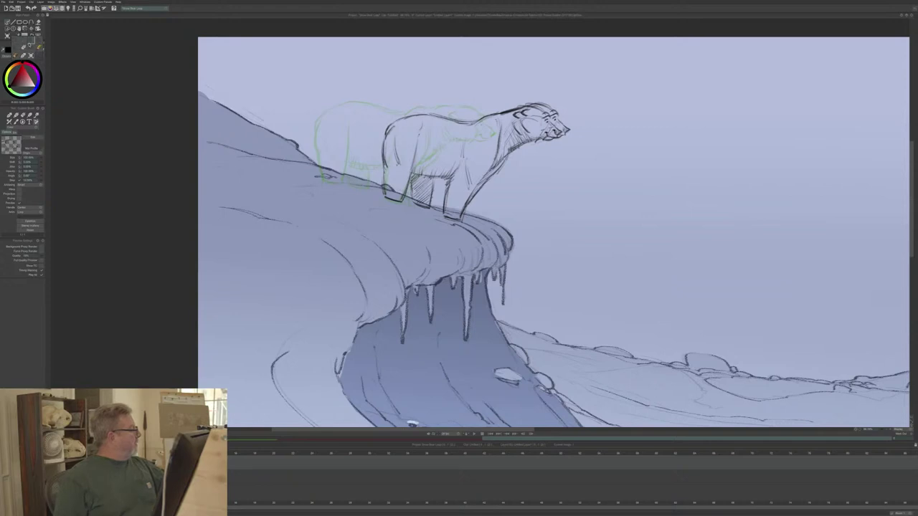
left_click(39, 41)
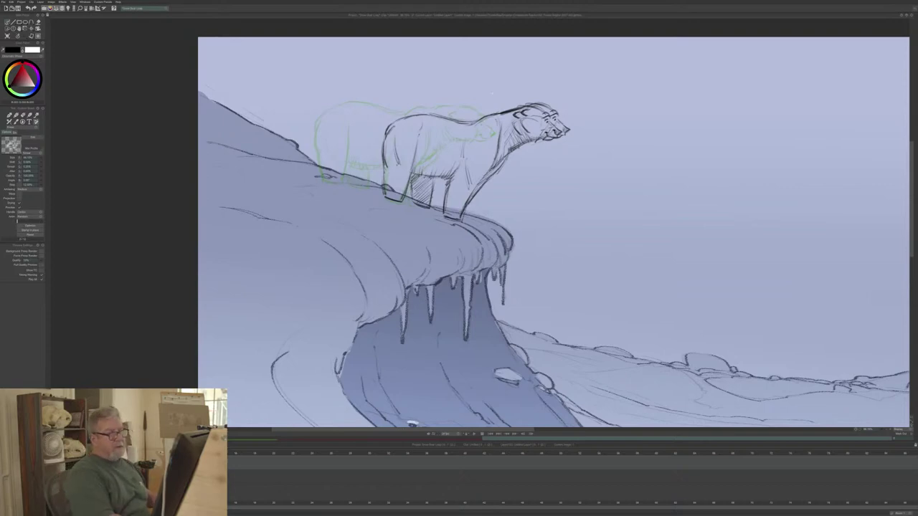
key("ctrl+z")
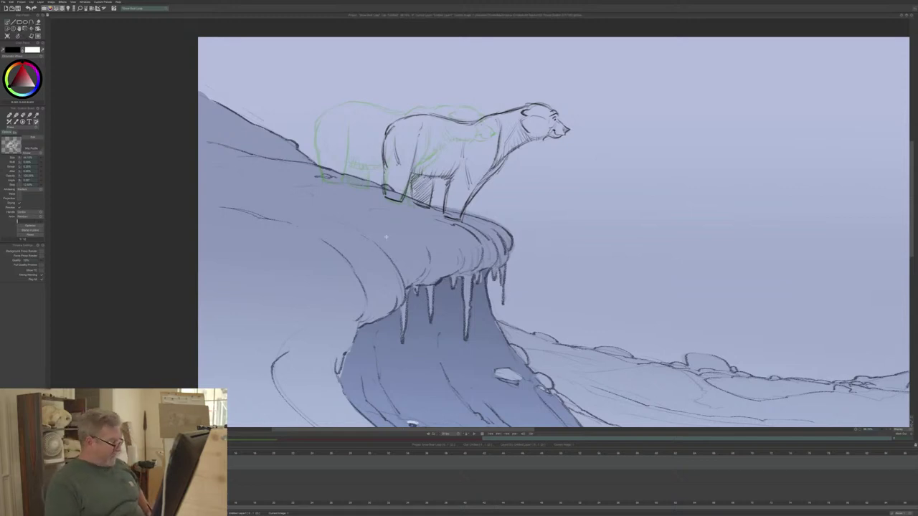
Step: Flip repeatedly between the first and second bear key drawings to judge the movement from one pose to the other
key("comma")
key("period")
key("comma")
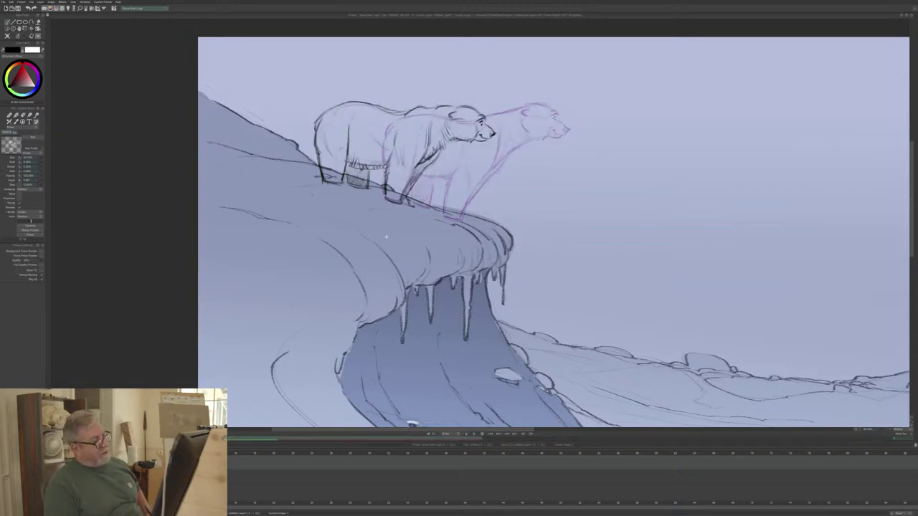
key("period")
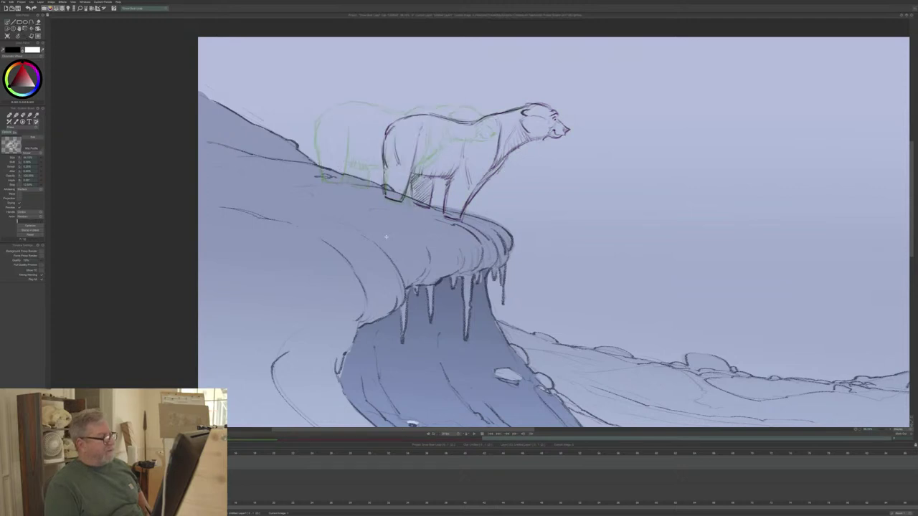
key("comma")
key("period")
key("comma")
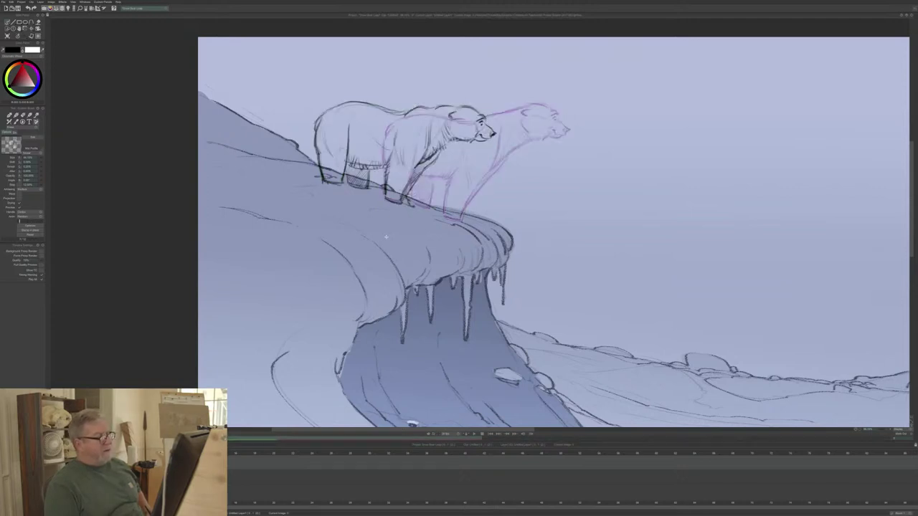
key("period")
key("comma")
key("period")
key("comma")
key("period")
key("comma")
key("period")
key("comma")
key("period")
key("comma")
key("period")
key("comma")
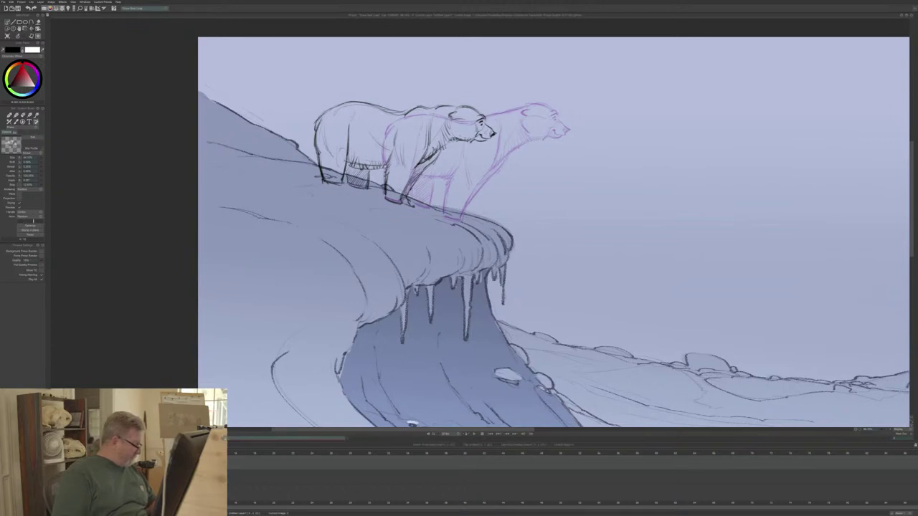
key("period")
Step: Insert a blank drawing between the two bear key poses, with both poses showing through the light table
left_click(7, 37)
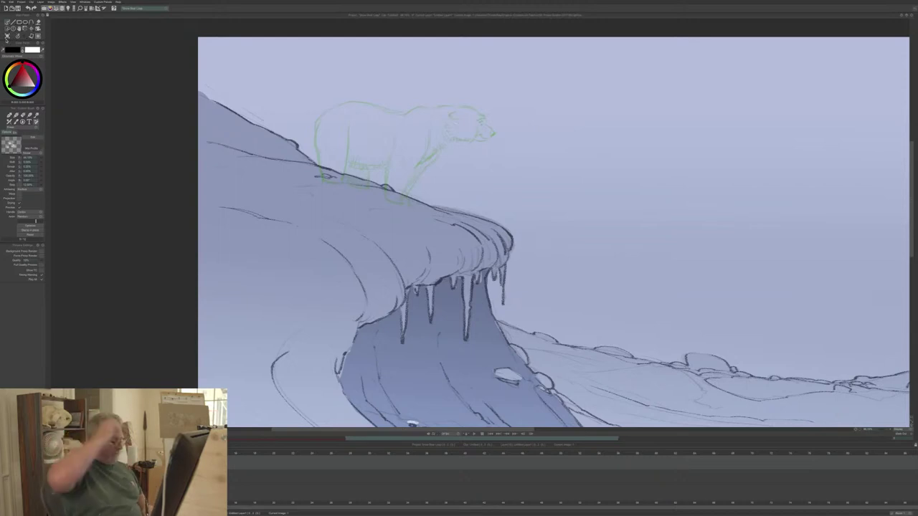
key("ctrl+z")
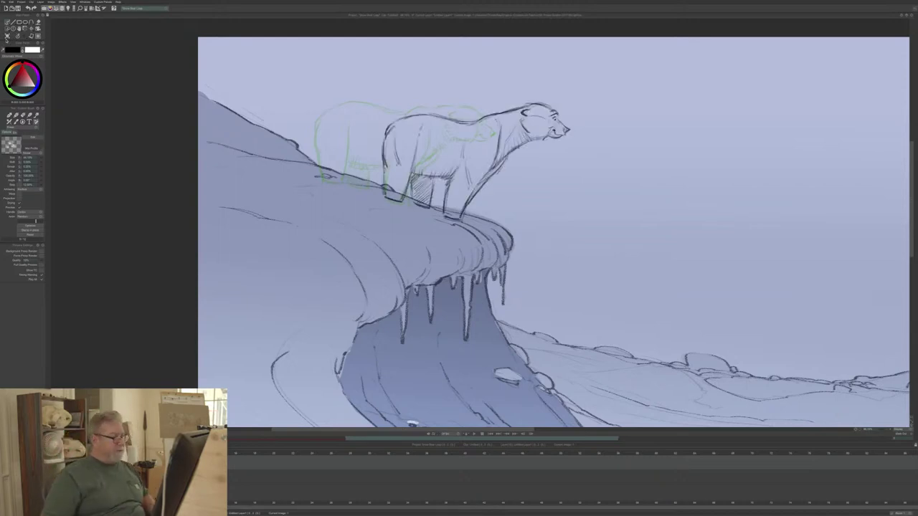
key("Left")
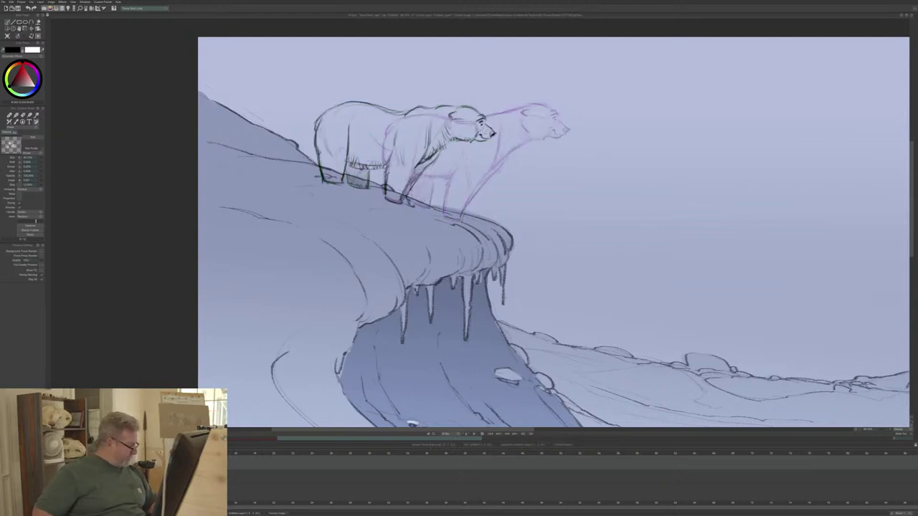
left_click(7, 37)
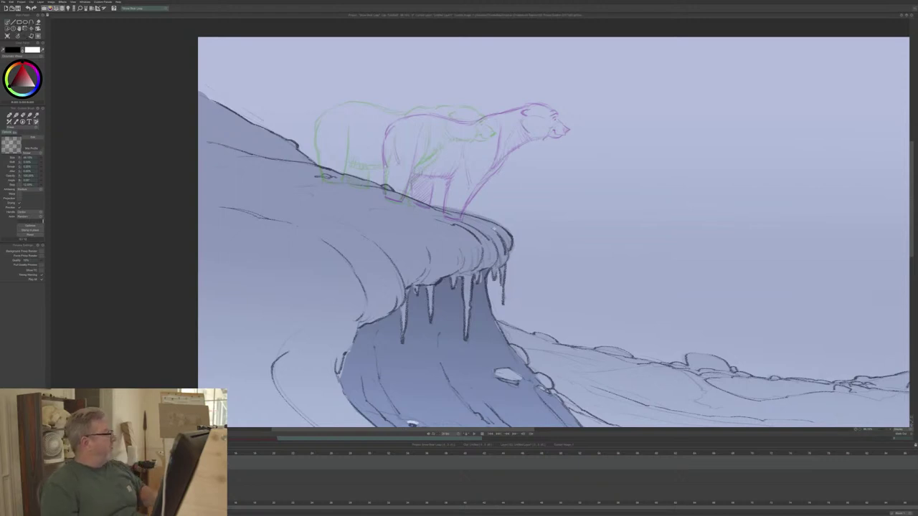
left_click(24, 29)
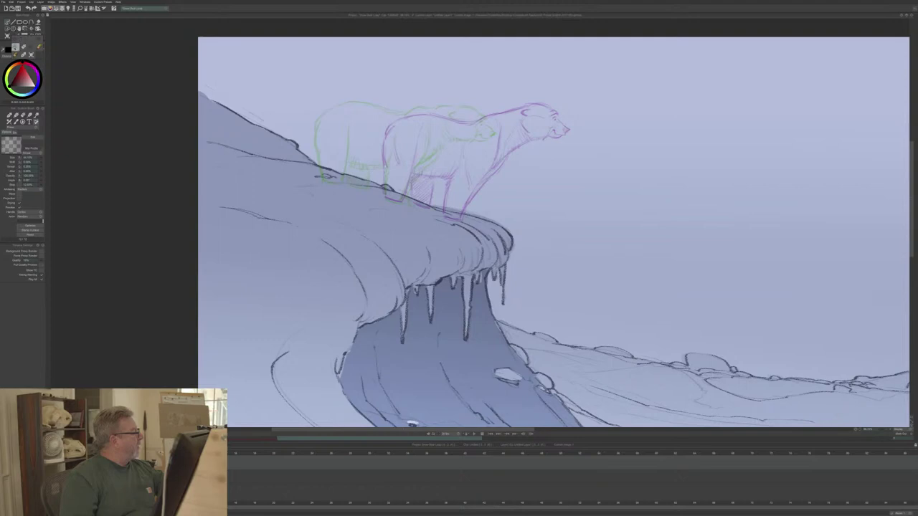
left_click(16, 47)
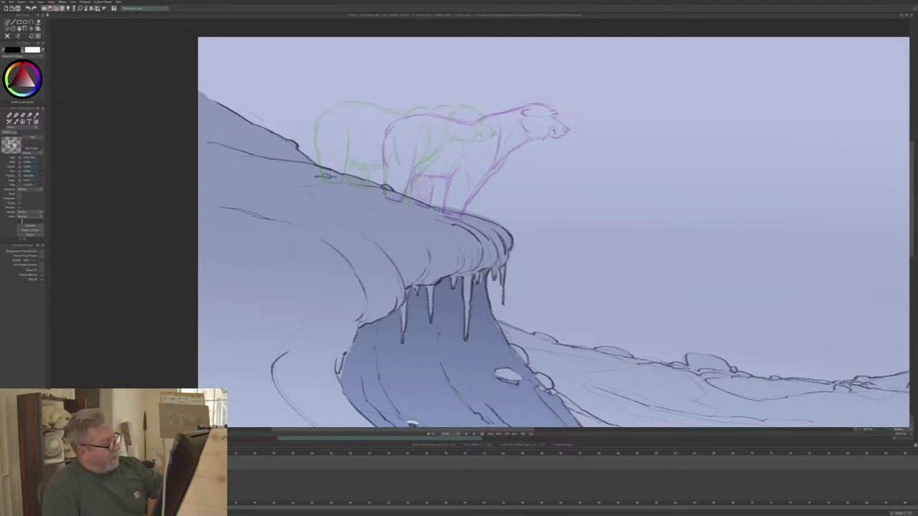
left_click(476, 168)
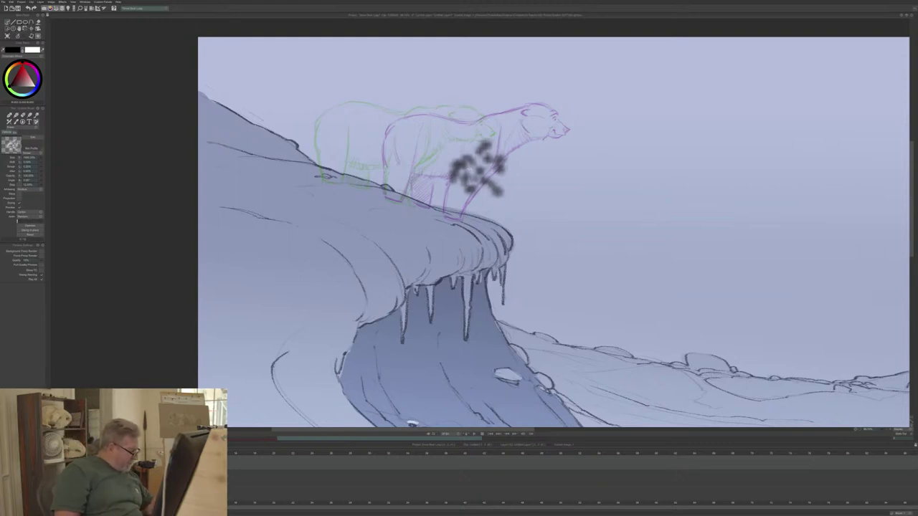
key("ctrl+z")
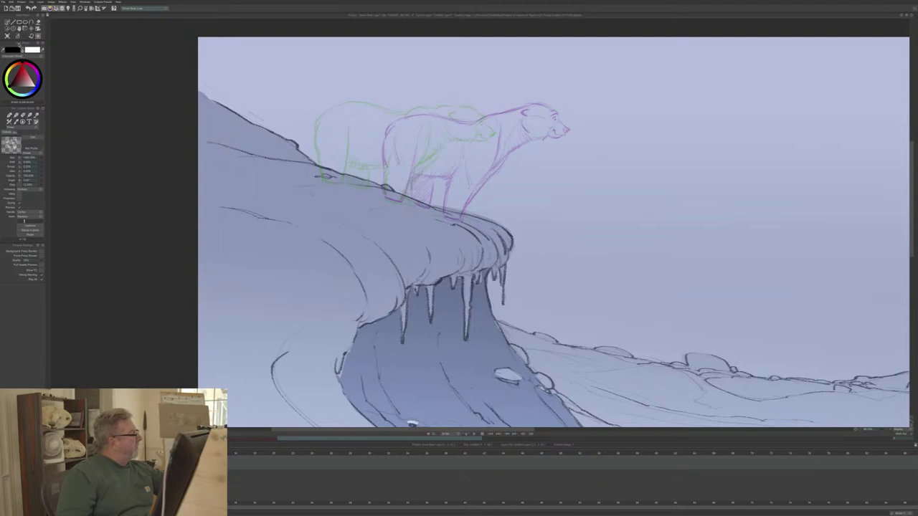
Step: Choose a fine sketching brush and rough in the in-between bear's lowered head circle, back, rump and near hind leg
left_click(24, 37)
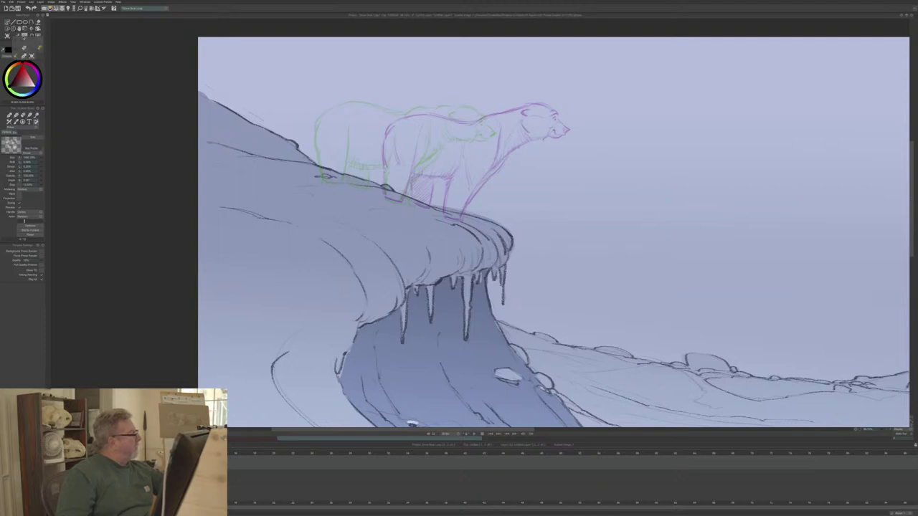
left_click(16, 41)
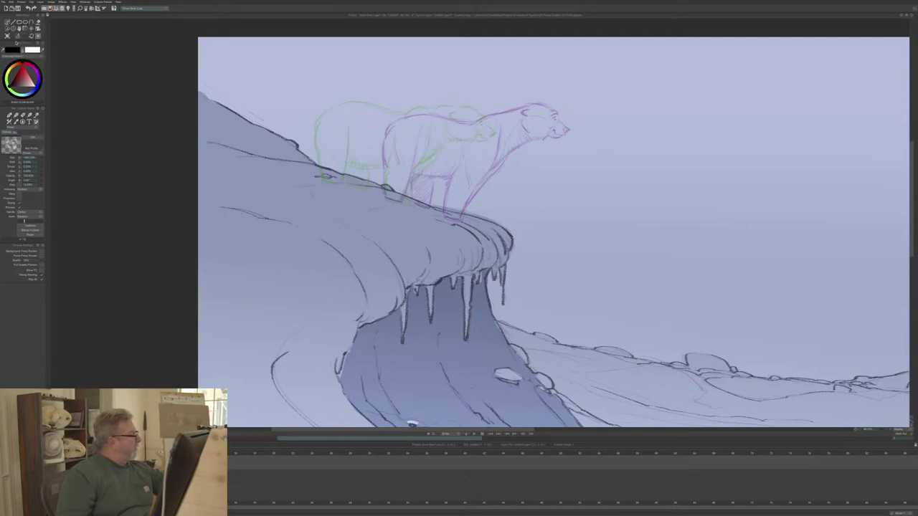
left_click(22, 38)
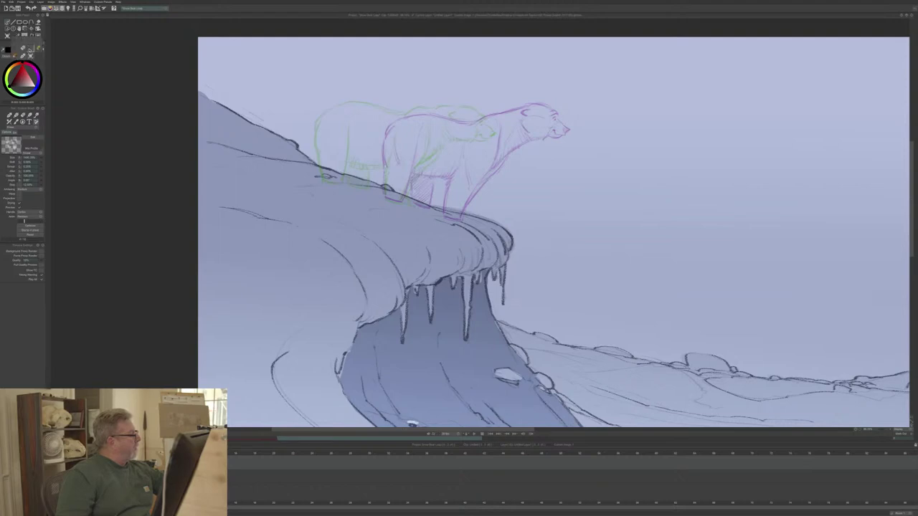
left_click(15, 49)
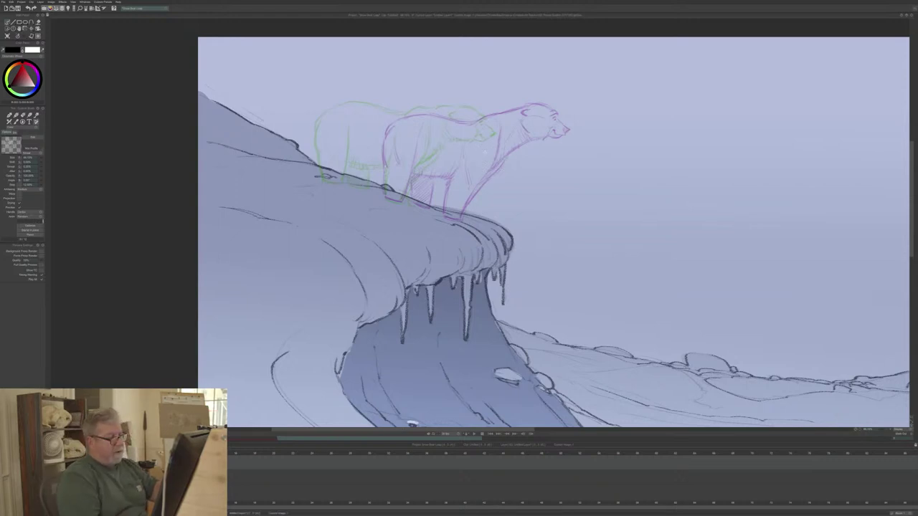
left_click_drag(515, 169, 495, 180)
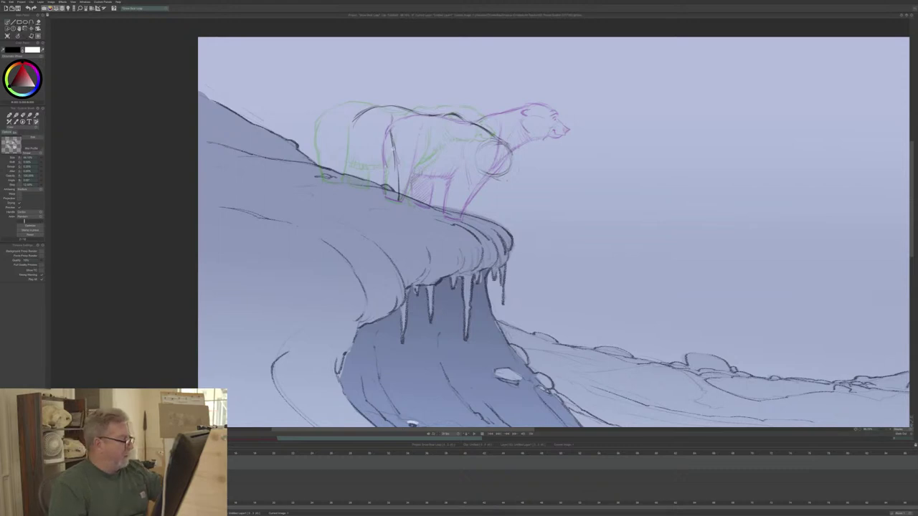
mouse_move(353, 132)
left_mouse_down()
mouse_move(380, 195)
mouse_move(392, 201)
left_mouse_up()
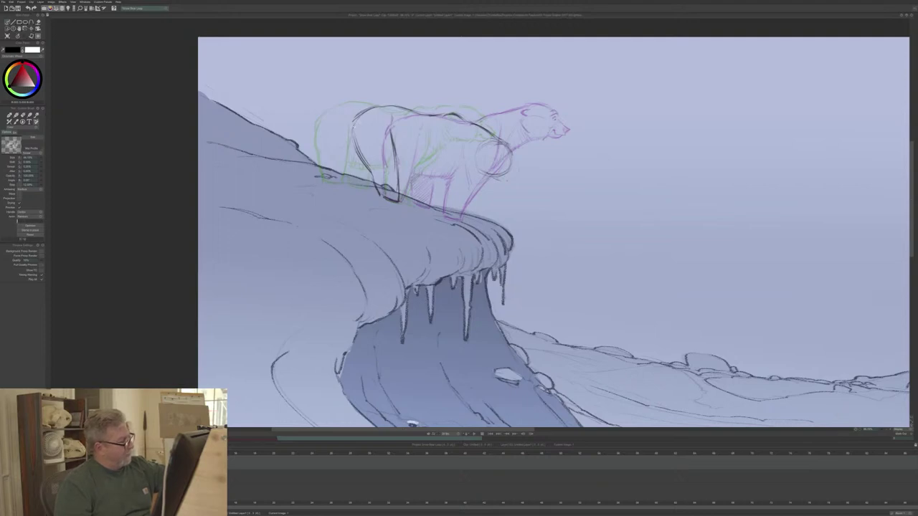
Step: Draw the in-between bear's far hind leg behind the near one, planted on the snow slope
mouse_move(355, 129)
left_mouse_down()
mouse_move(358, 146)
mouse_move(355, 136)
left_mouse_up()
left_click_drag(352, 120, 345, 150)
left_click_drag(349, 132, 348, 185)
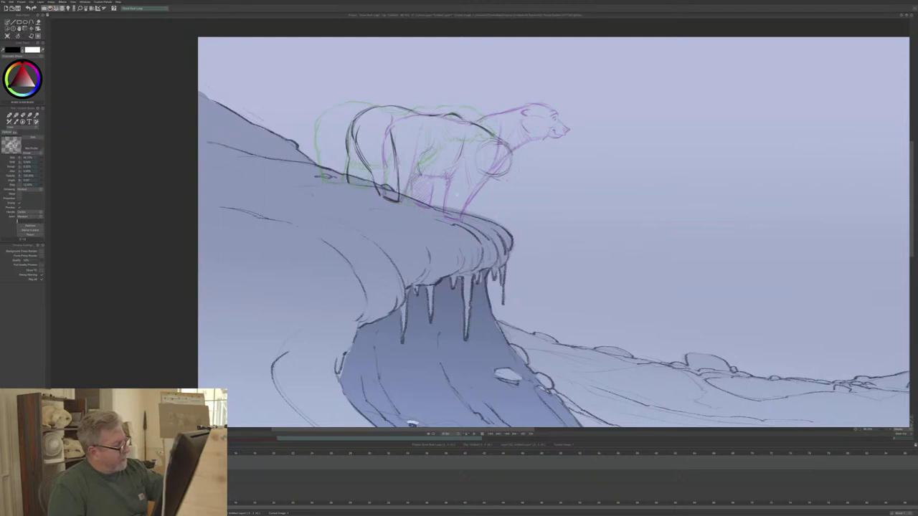
Step: Draw the in-between bear's near front leg stepping toward the ledge, with the shoulder, belly and neck contours above it
left_click_drag(446, 178, 449, 210)
left_click_drag(416, 167, 436, 207)
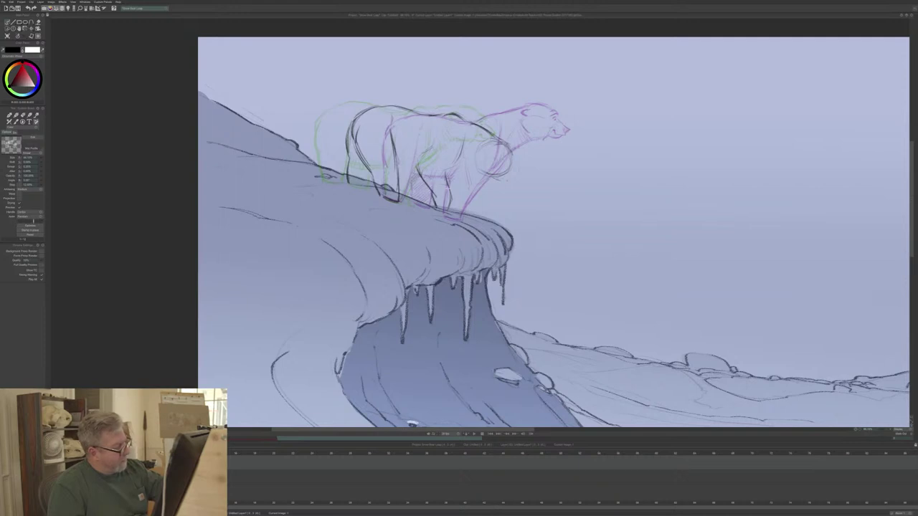
mouse_move(458, 162)
left_mouse_down()
mouse_move(448, 169)
mouse_move(449, 213)
left_mouse_up()
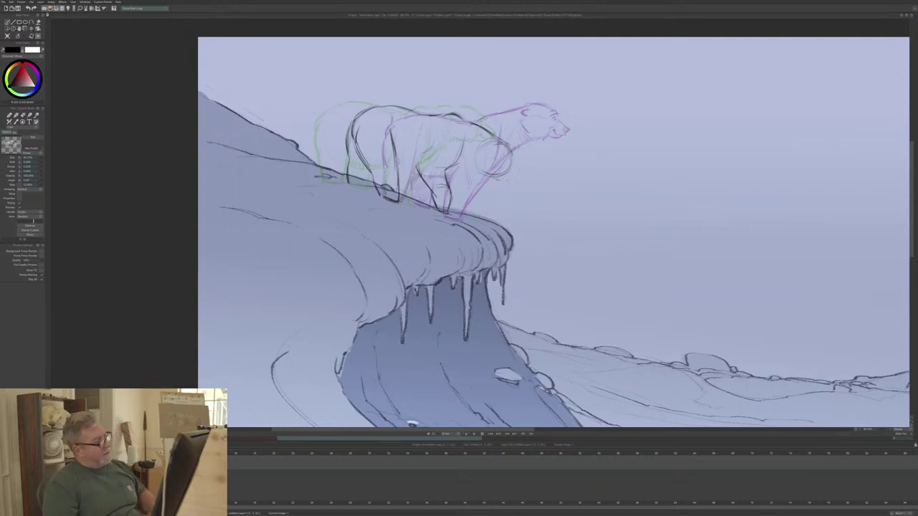
left_click_drag(434, 142, 426, 152)
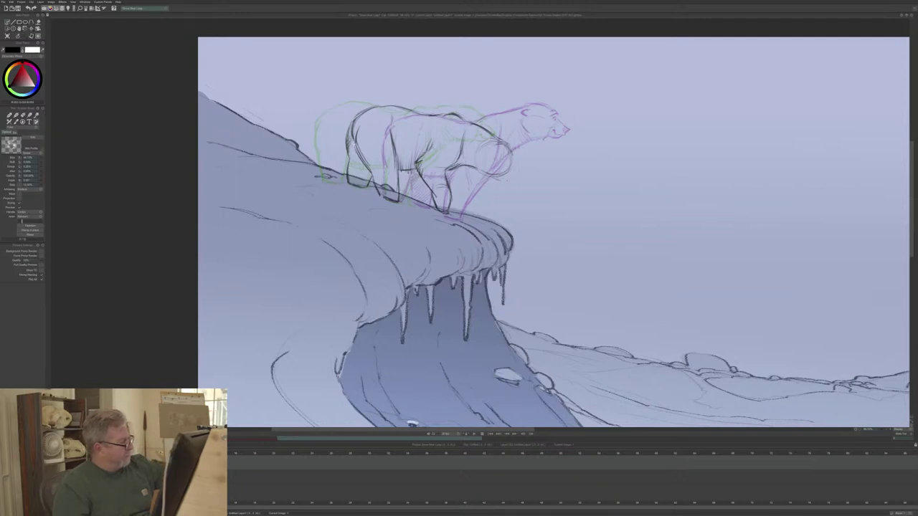
Step: Hatch the far hind and far front legs in shadow and complete the lowered head with ear, eye and muzzle
mouse_move(359, 156)
left_mouse_down()
mouse_move(348, 173)
mouse_move(356, 186)
left_mouse_up()
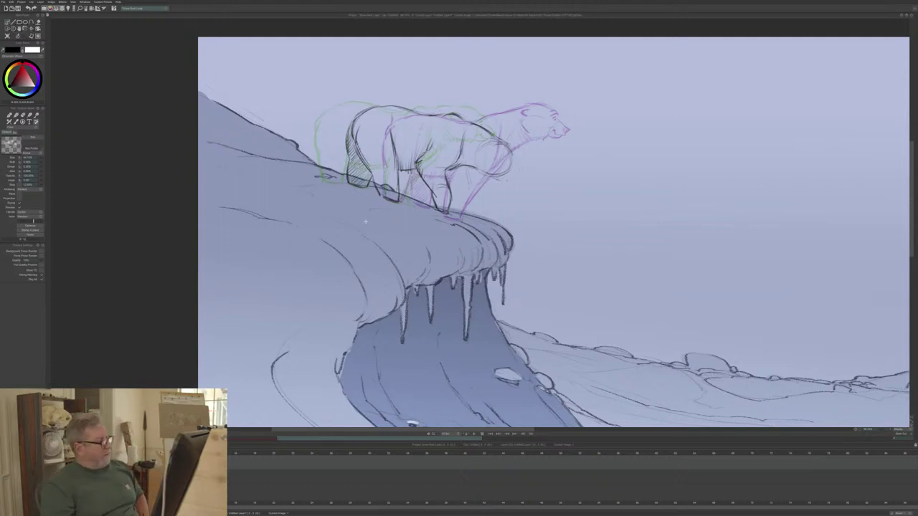
left_click_drag(430, 190, 438, 209)
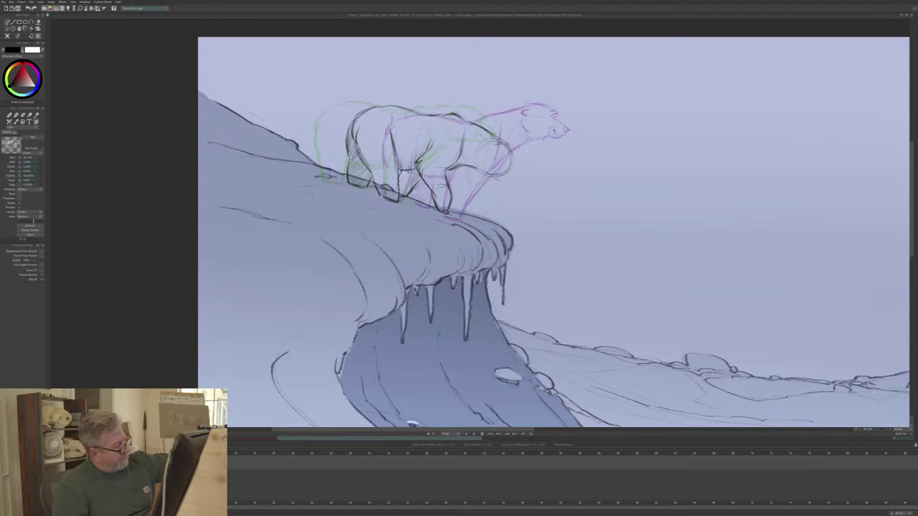
left_click_drag(421, 171, 399, 180)
left_click_drag(416, 175, 398, 186)
left_click_drag(424, 175, 399, 190)
left_click_drag(416, 185, 403, 194)
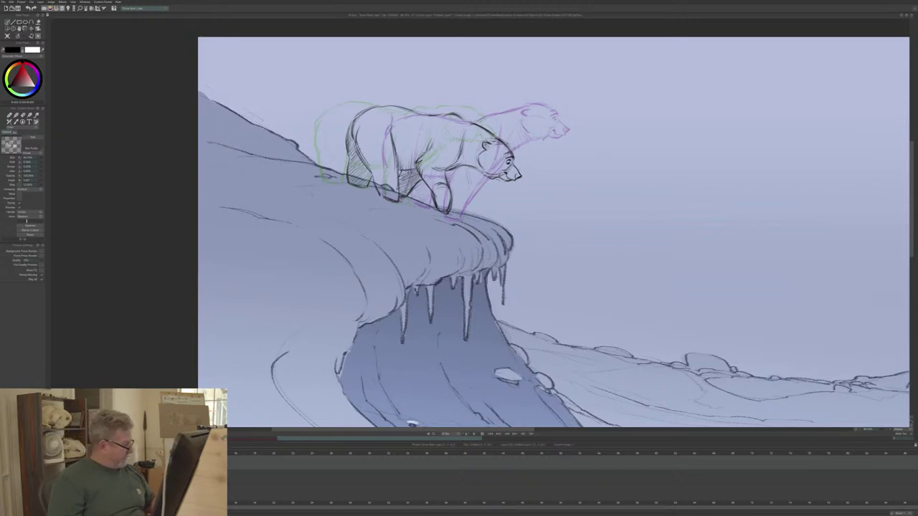
Step: Flip through the first pose, the in-between and the second pose to check the bear's walking movement
key("Left")
key("Right")
key("Right")
key("Left")
key("Left")
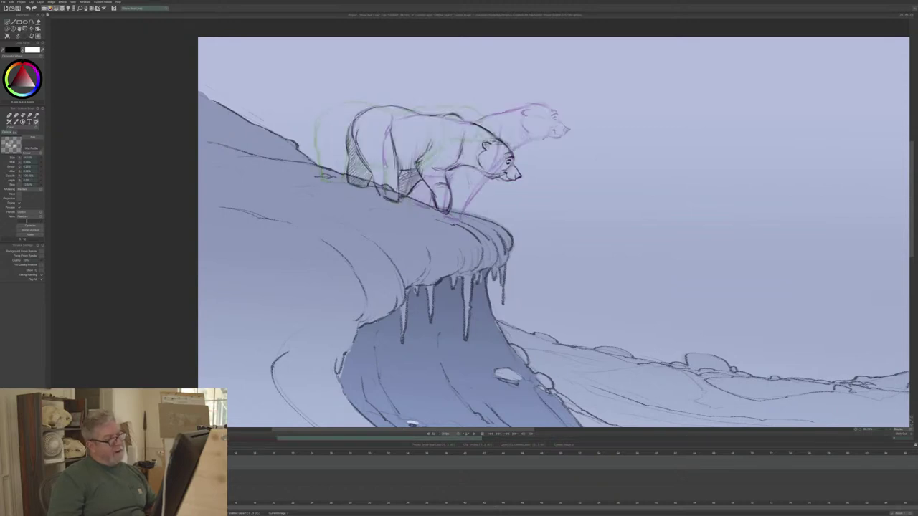
key("Right")
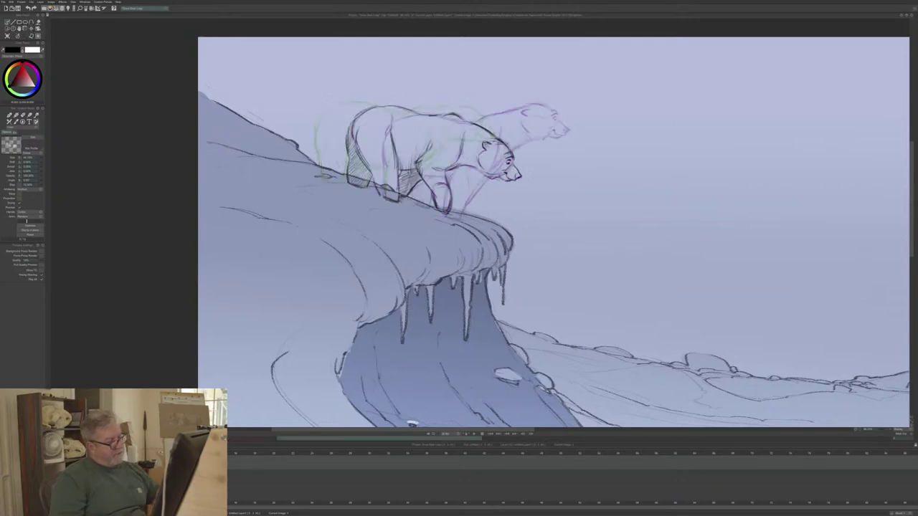
Step: Touch up the throat of the lowered-head bear and flip back and forth through the poses to check the walk
mouse_move(482, 172)
left_mouse_down()
mouse_move(490, 177)
mouse_move(452, 171)
mouse_move(472, 165)
left_mouse_up()
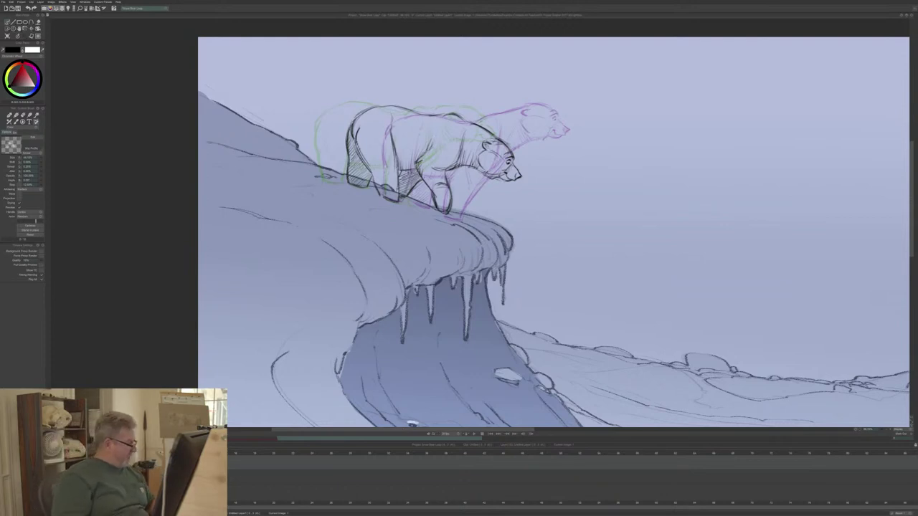
key("Left")
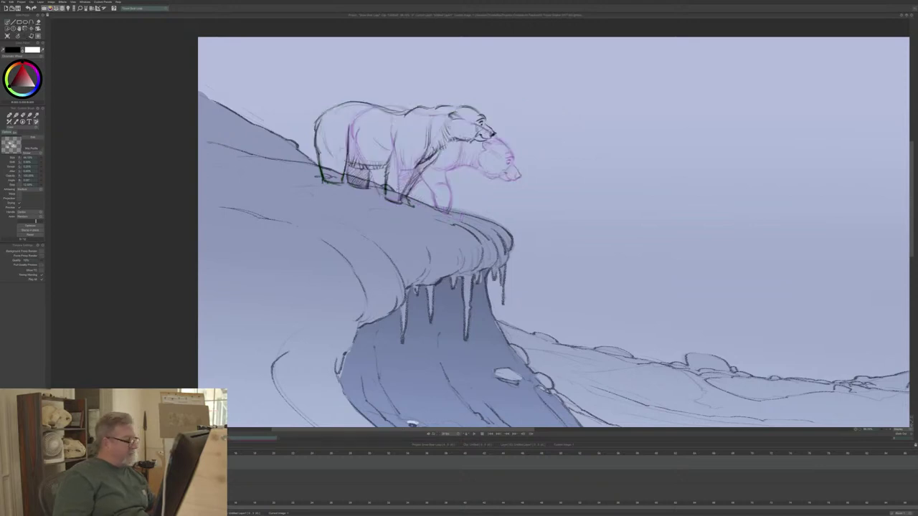
key("Right")
key("Right")
key("Right")
key("Left")
key("Left")
key("Left")
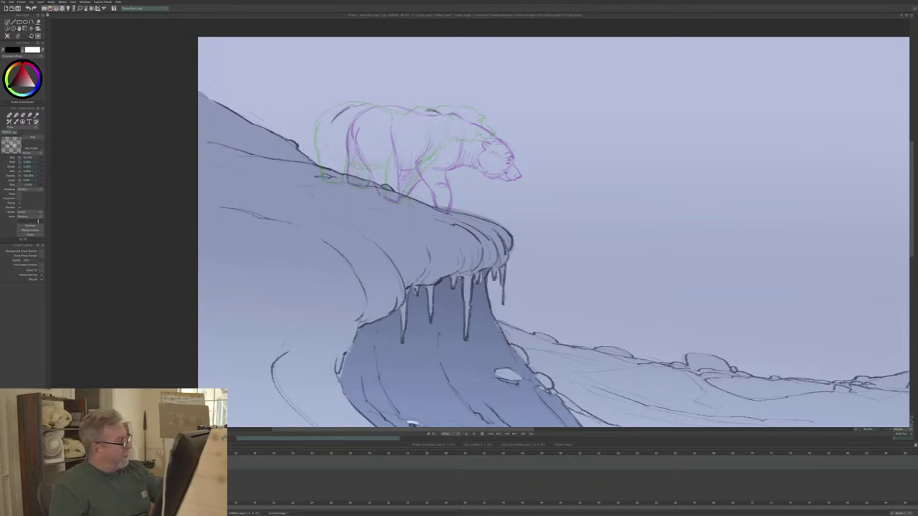
Step: Draw the back contour from rump to shoulder for a new in-between, placed between the first pose and the lowered-head pose
left_click_drag(359, 103, 382, 107)
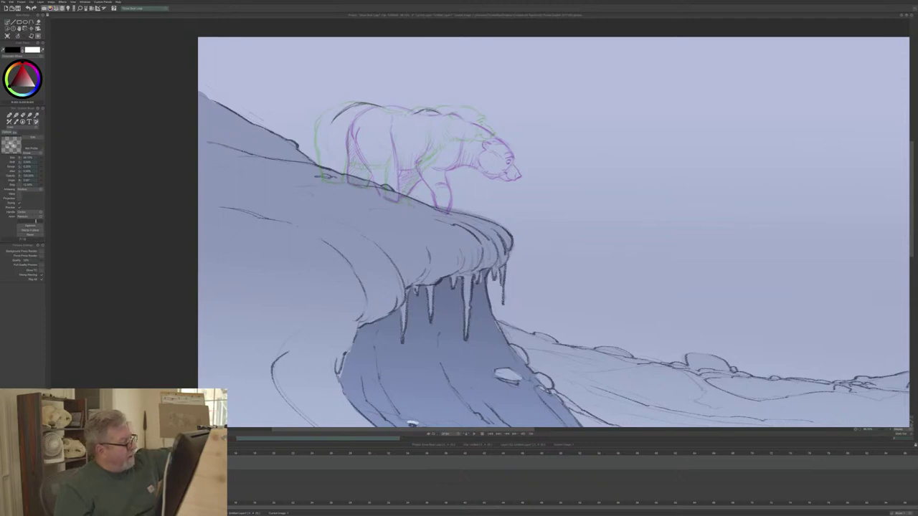
mouse_move(393, 110)
left_mouse_down()
mouse_move(410, 114)
mouse_move(335, 119)
left_mouse_up()
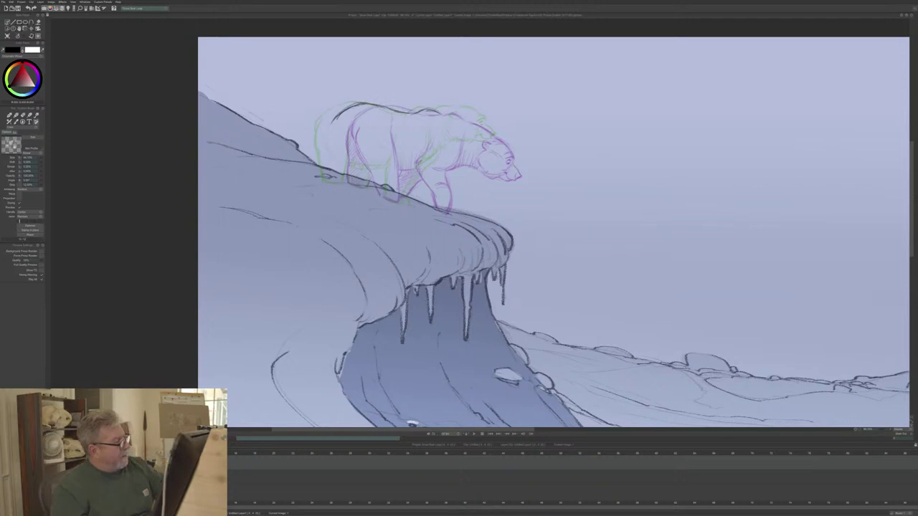
left_click_drag(499, 145, 477, 159)
left_click_drag(493, 124, 479, 134)
left_click_drag(491, 153, 469, 157)
mouse_move(492, 128)
left_mouse_down()
mouse_move(482, 134)
mouse_move(493, 125)
left_mouse_up()
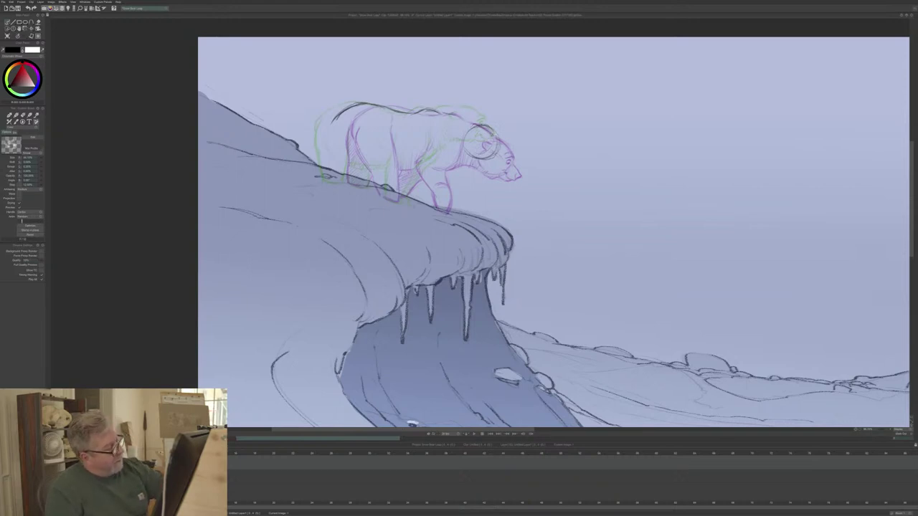
mouse_move(493, 131)
left_mouse_down()
mouse_move(471, 128)
mouse_move(492, 158)
left_mouse_up()
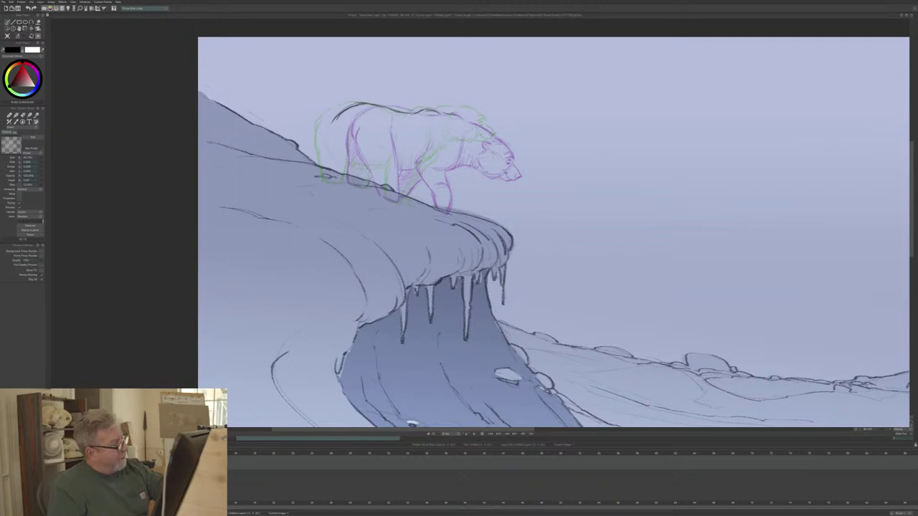
Step: Draw the new in-between's neck, rounded head and muzzle, and the far front leg angling back to the slope
mouse_move(476, 124)
left_mouse_down()
mouse_move(488, 137)
mouse_move(462, 158)
mouse_move(486, 149)
left_mouse_up()
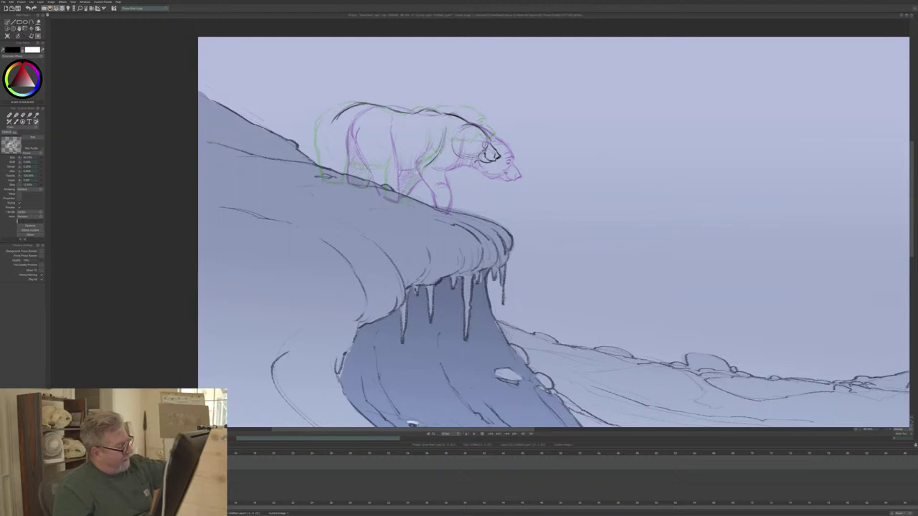
left_click_drag(415, 178, 399, 201)
mouse_move(444, 131)
left_mouse_down()
mouse_move(434, 156)
mouse_move(456, 155)
left_mouse_up()
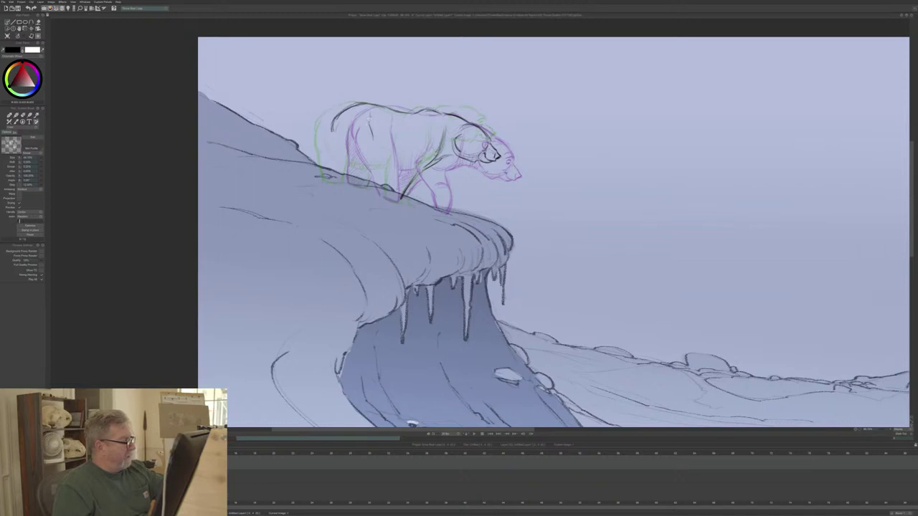
Step: Draw the in-between's rump and near hind leg, with the paw planted on the snow slope
mouse_move(370, 124)
left_mouse_down()
mouse_move(375, 142)
mouse_move(362, 169)
left_mouse_up()
mouse_move(344, 129)
left_mouse_down()
mouse_move(335, 150)
mouse_move(334, 140)
mouse_move(348, 153)
left_mouse_up()
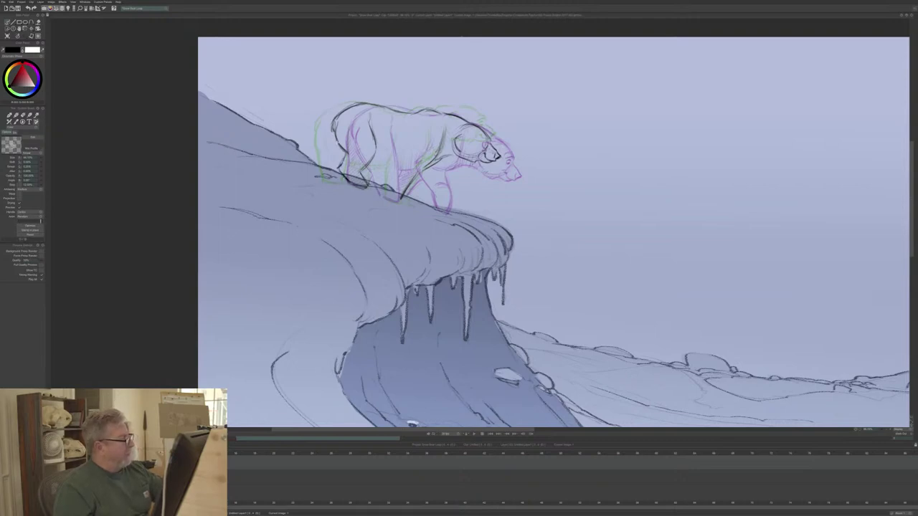
mouse_move(335, 133)
left_mouse_down()
mouse_move(343, 163)
mouse_move(367, 188)
left_mouse_up()
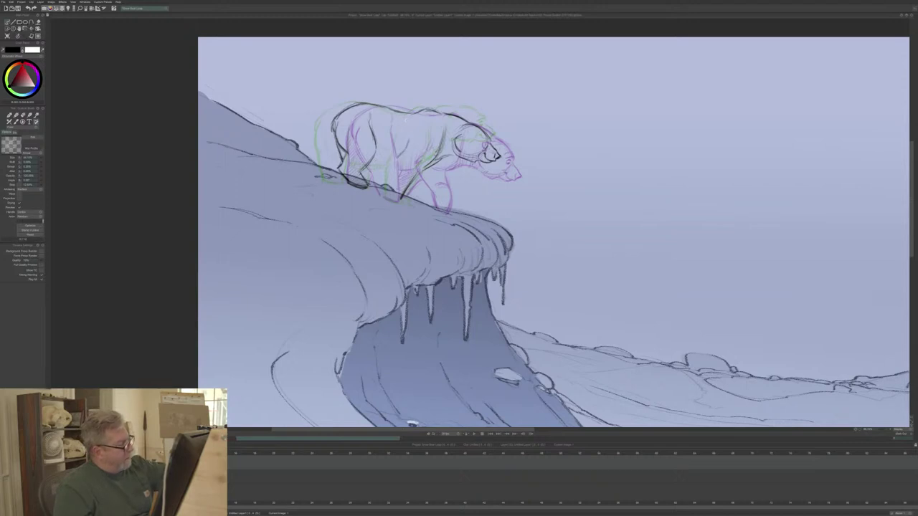
Step: Complete the in-between with the near front leg and belly, shadow hatching on the far legs, and the eye, ear and cheek fur
left_click_drag(398, 156, 386, 193)
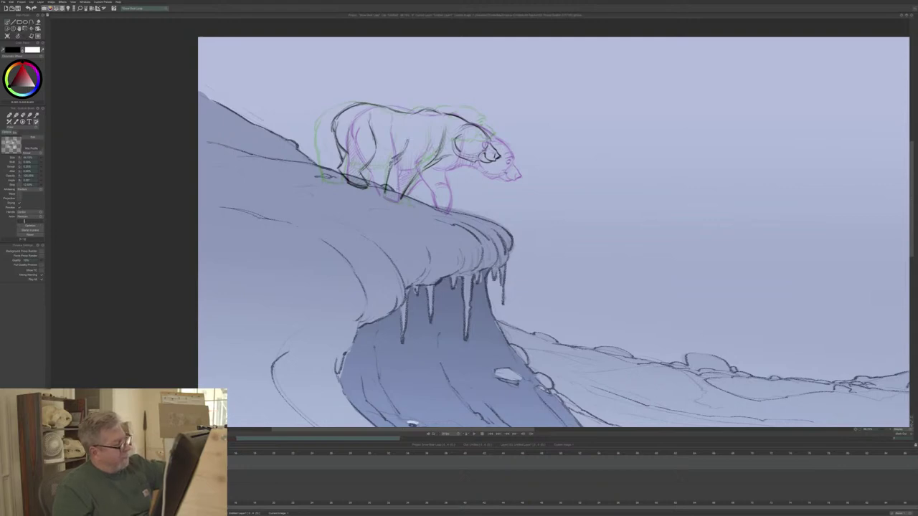
left_click_drag(436, 144, 429, 159)
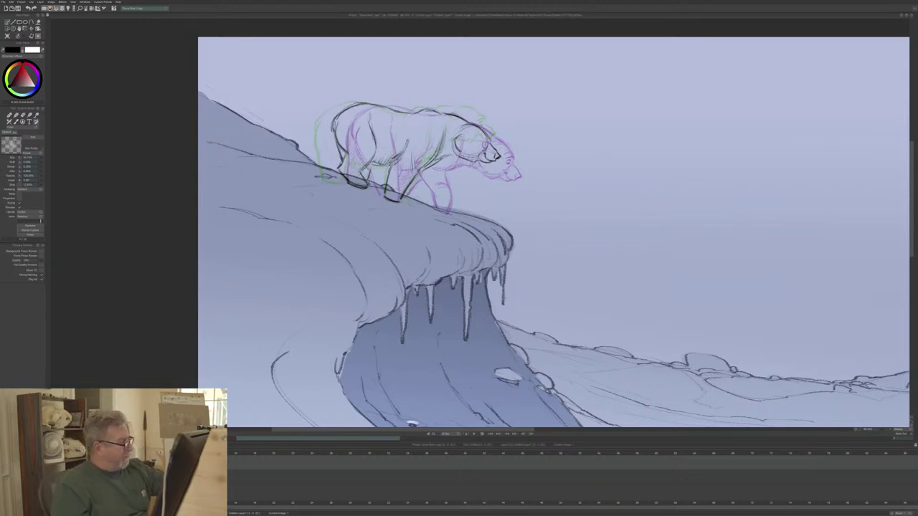
left_click_drag(346, 155, 340, 167)
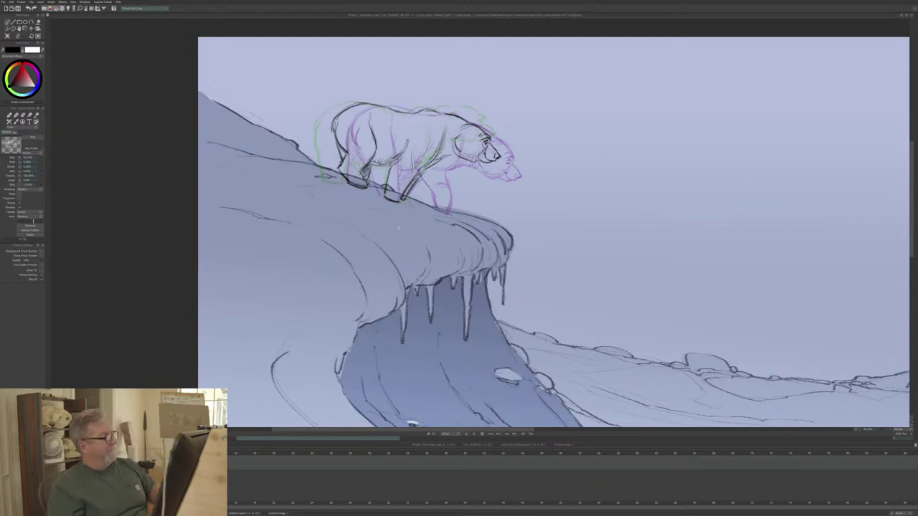
mouse_move(445, 144)
left_mouse_down()
mouse_move(435, 162)
mouse_move(474, 162)
left_mouse_up()
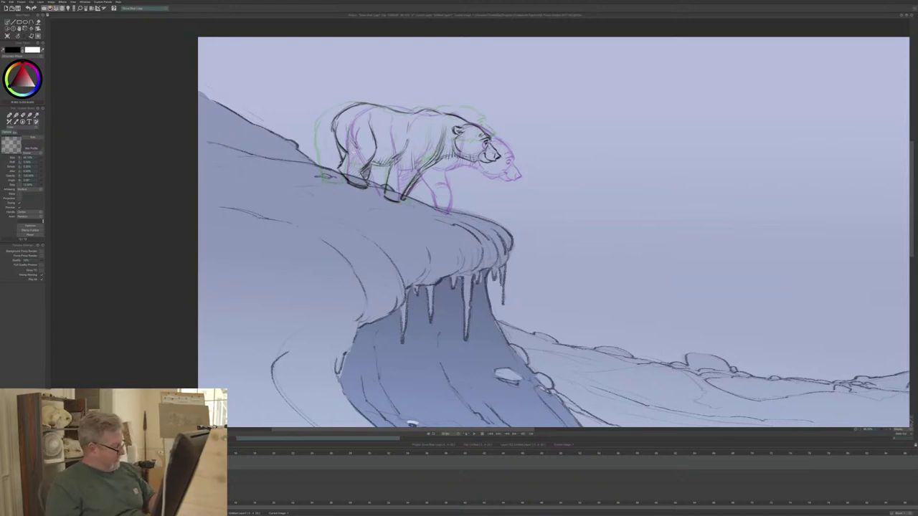
Step: On the empty drawing between the lowered-head and raised-head poses, draw the bear's head circle, muzzle and back contour
key("Left")
key("Right")
key("Right")
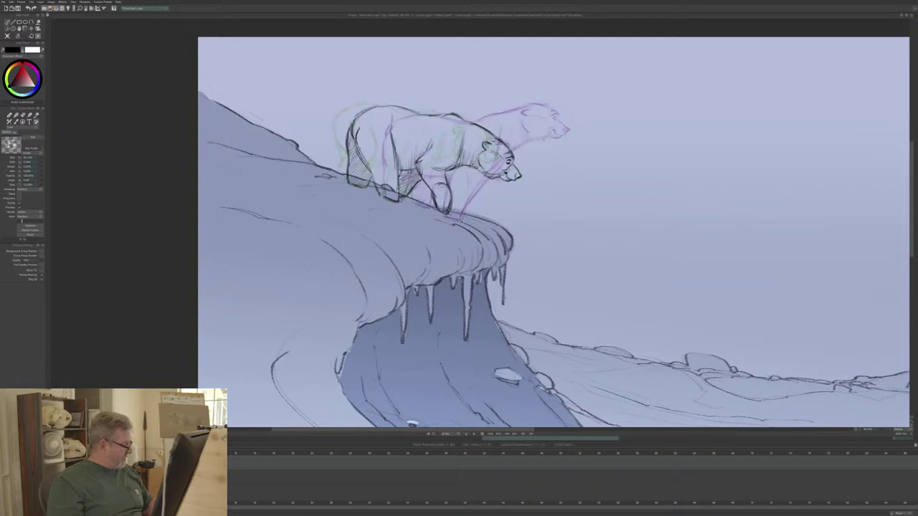
key("Right")
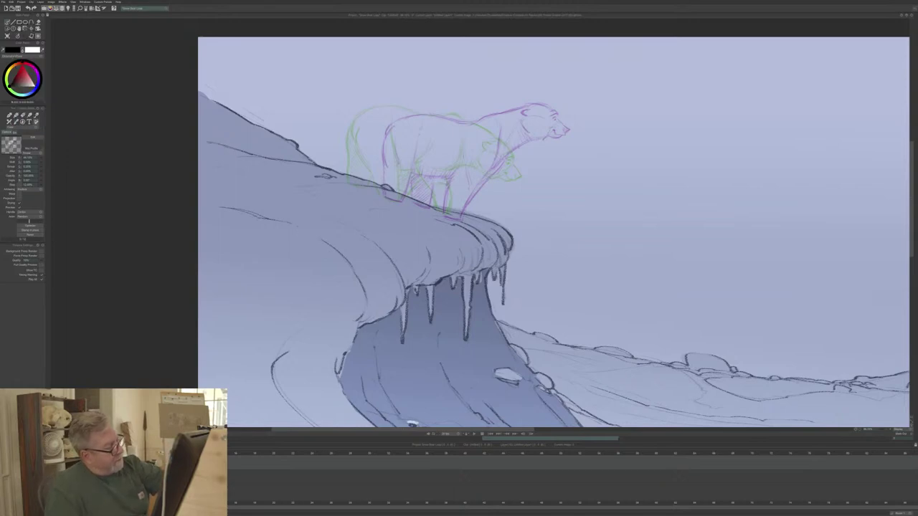
mouse_move(510, 154)
left_mouse_down()
mouse_move(540, 153)
mouse_move(534, 162)
left_mouse_up()
left_click_drag(535, 124, 523, 133)
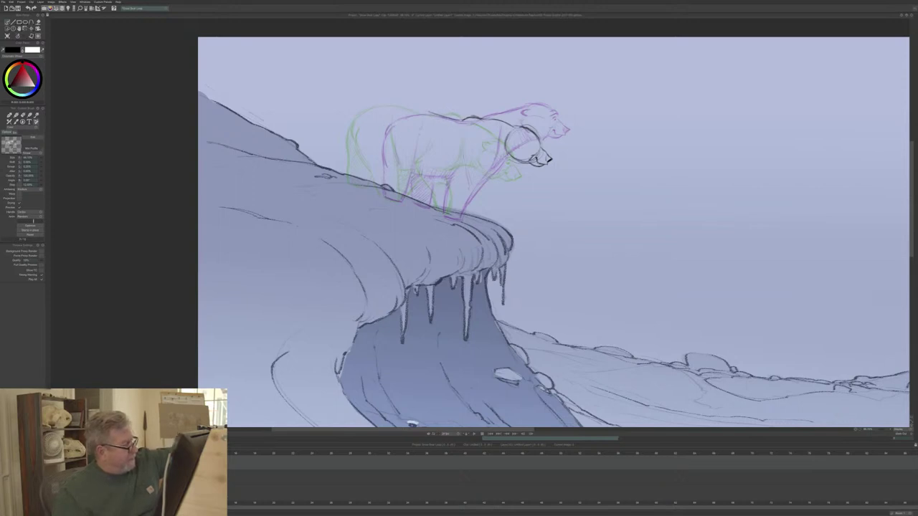
mouse_move(387, 112)
left_mouse_down()
mouse_move(441, 116)
mouse_move(415, 109)
left_mouse_up()
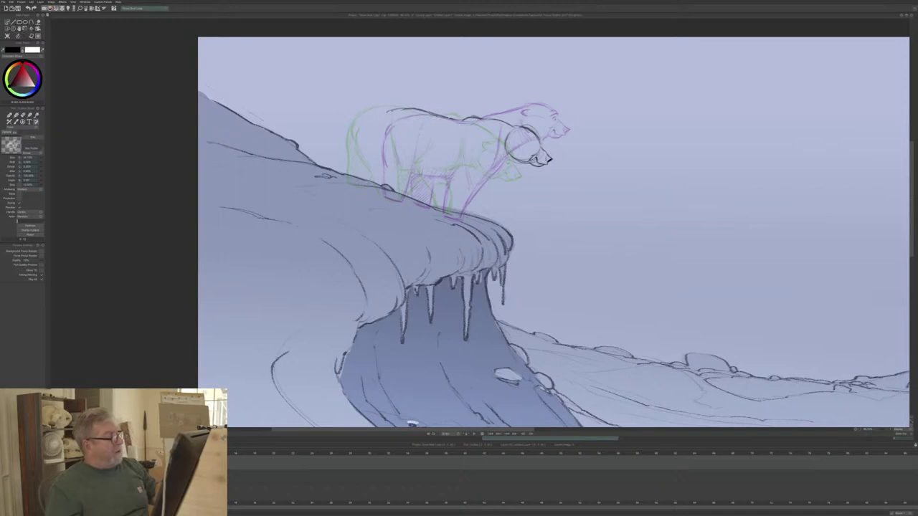
Step: Draw this in-between's rump, near hind leg and near front leg planted on the ledge, with the belly line between them
mouse_move(393, 110)
left_mouse_down()
mouse_move(368, 134)
mouse_move(380, 189)
left_mouse_up()
left_click_drag(378, 179, 386, 197)
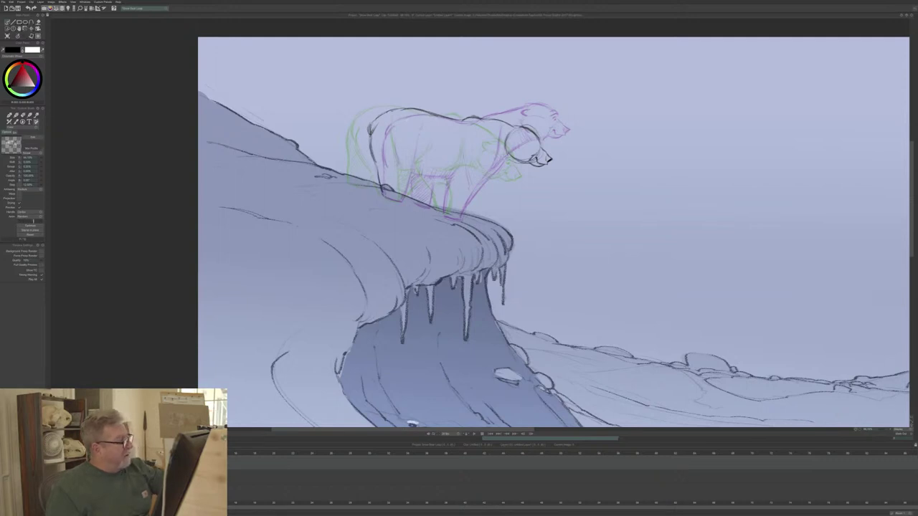
left_click_drag(405, 139, 400, 191)
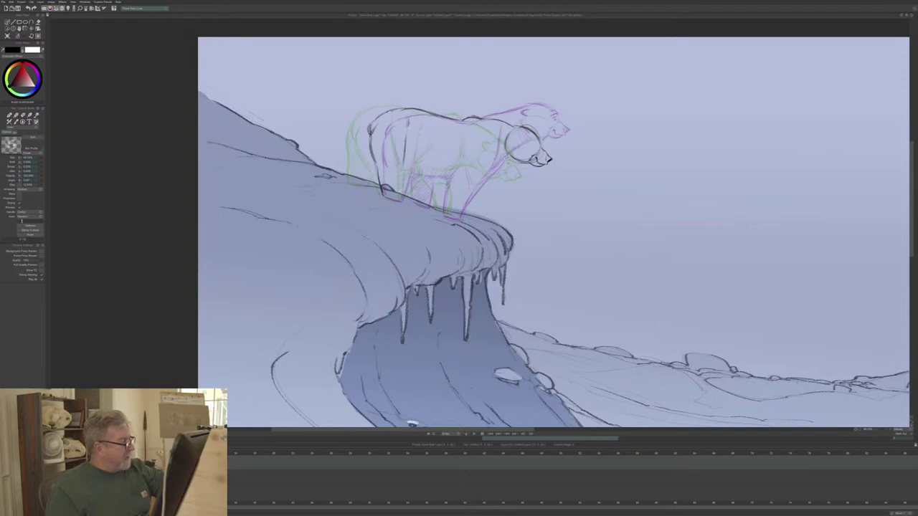
left_click_drag(406, 144, 397, 202)
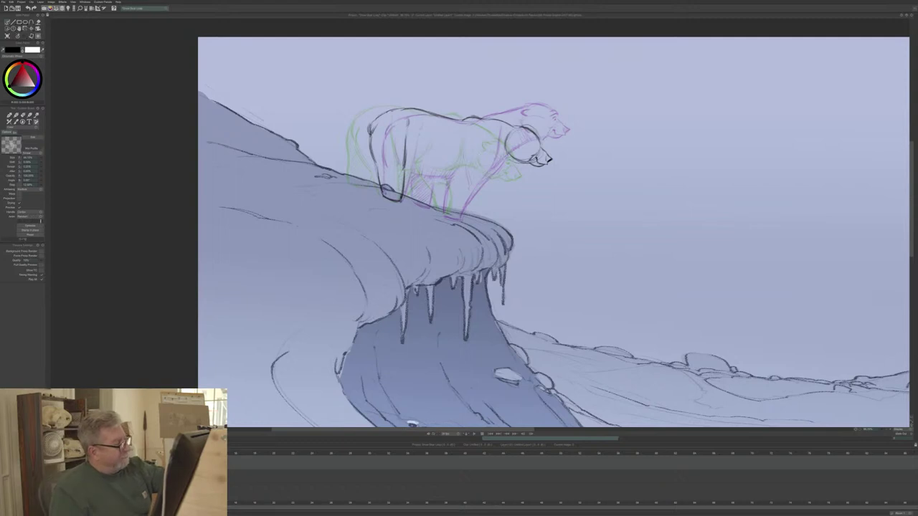
left_click_drag(482, 140, 477, 165)
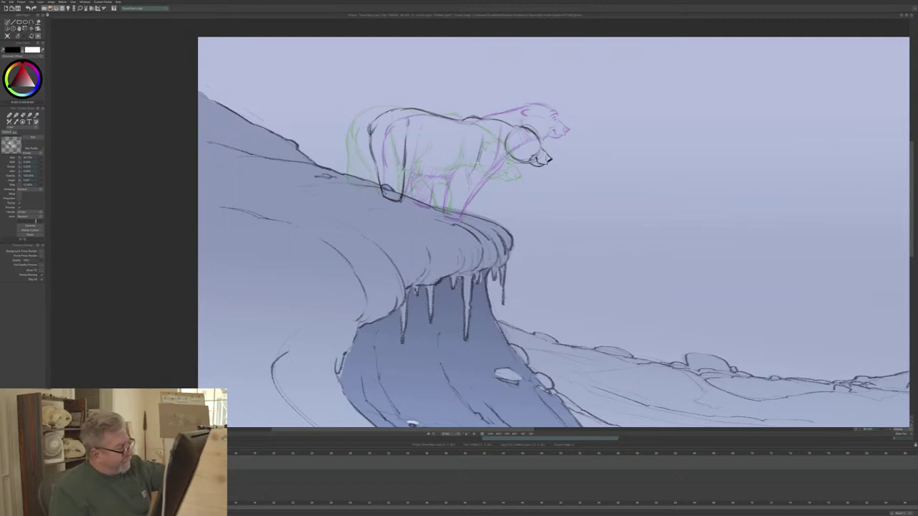
left_click_drag(466, 181, 459, 211)
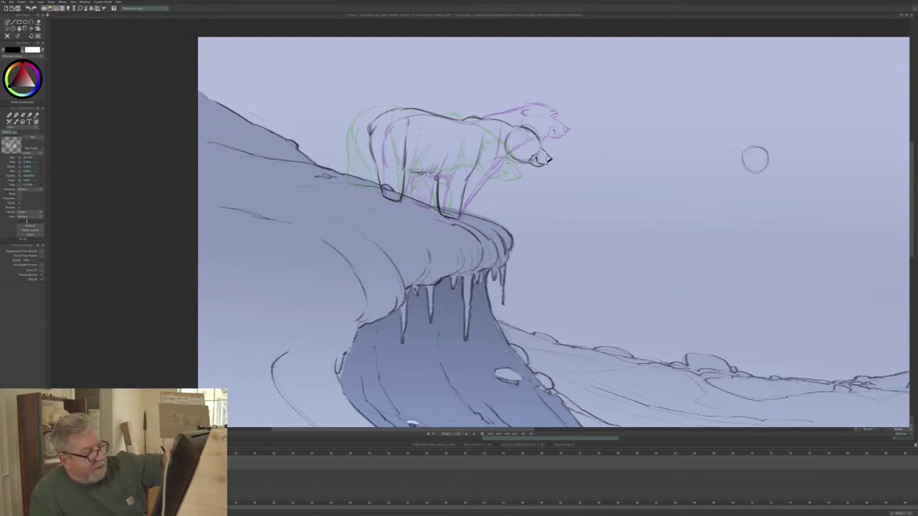
left_click_drag(742, 144, 663, 166)
mouse_move(727, 181)
left_mouse_down()
mouse_move(681, 217)
mouse_move(661, 215)
left_mouse_up()
mouse_move(689, 159)
left_mouse_down()
mouse_move(644, 194)
mouse_move(668, 215)
left_mouse_up()
left_click_drag(653, 170, 656, 206)
left_click_drag(723, 184, 719, 202)
left_click_drag(718, 151, 700, 160)
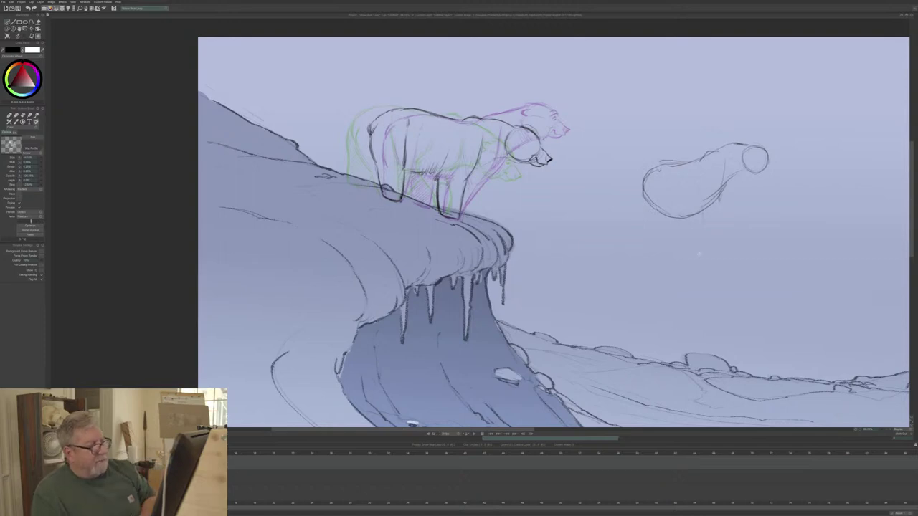
key("ctrl+z")
key("ctrl+z")
key("ctrl+z")
key("ctrl+z")
key("ctrl+z")
key("ctrl+z")
key("ctrl+z")
key("ctrl+z")
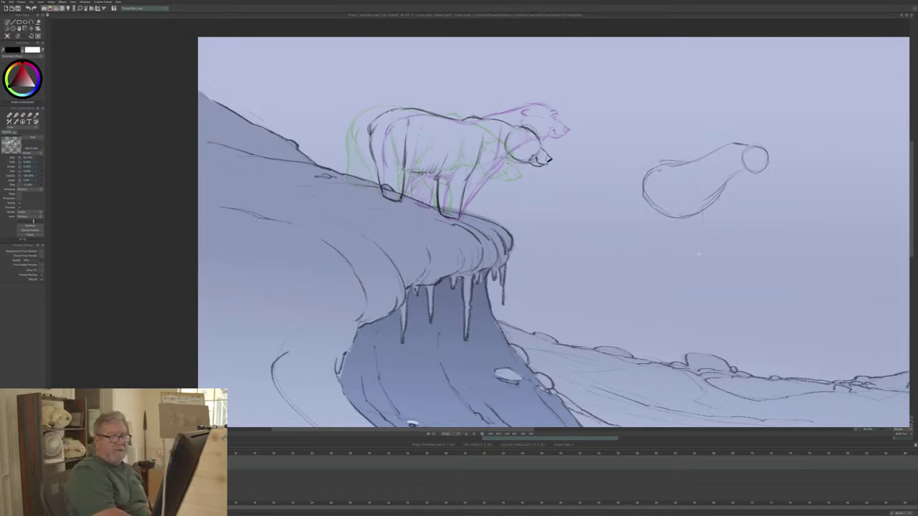
key("ctrl+z")
key("ctrl+z")
key("ctrl+z")
key("ctrl+z")
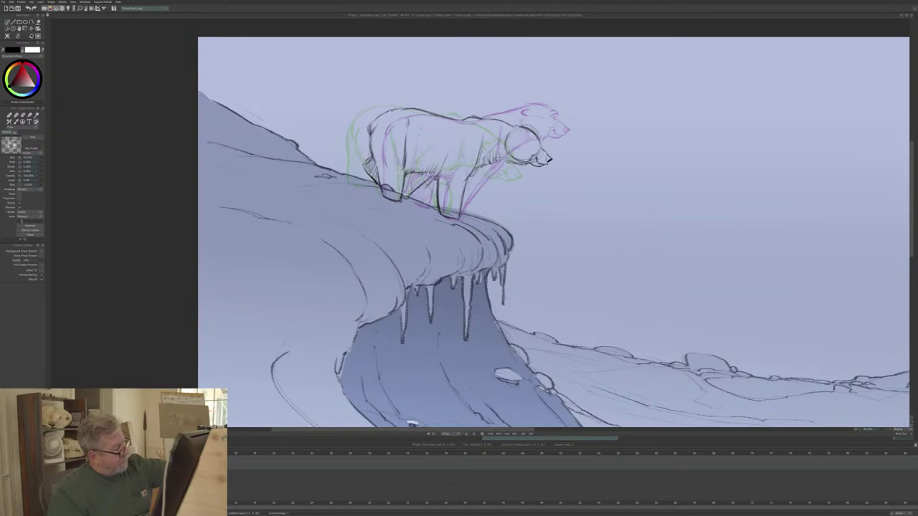
Step: Hatch the far front leg in shadow, and add the eye and ear to the head, checking the drawing without the light table
left_click_drag(423, 191, 406, 172)
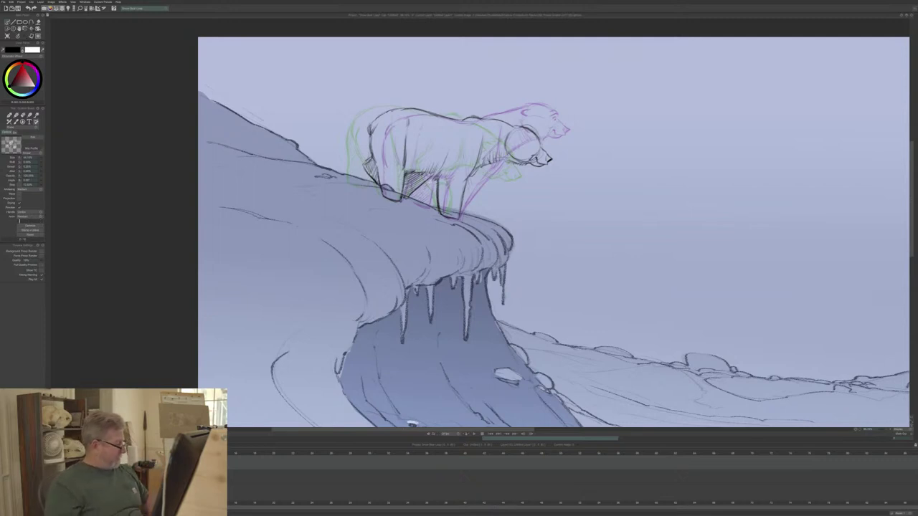
key("Left")
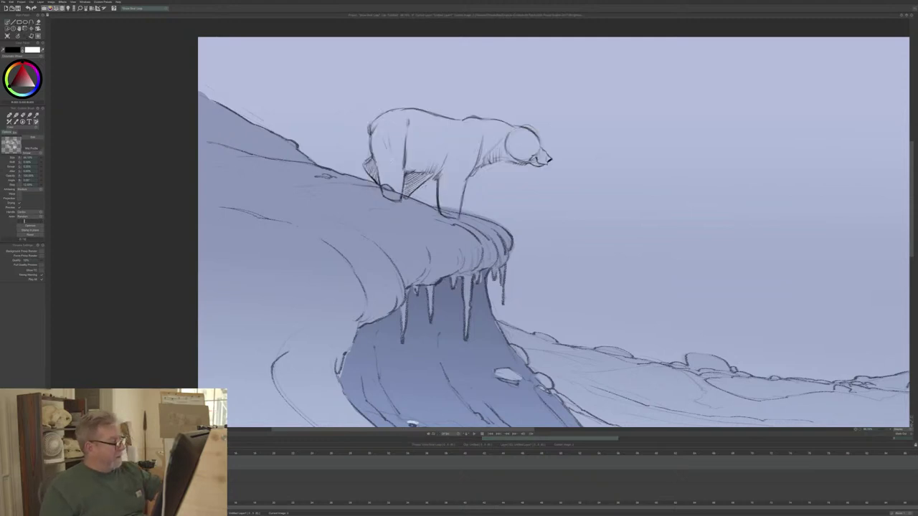
key("l")
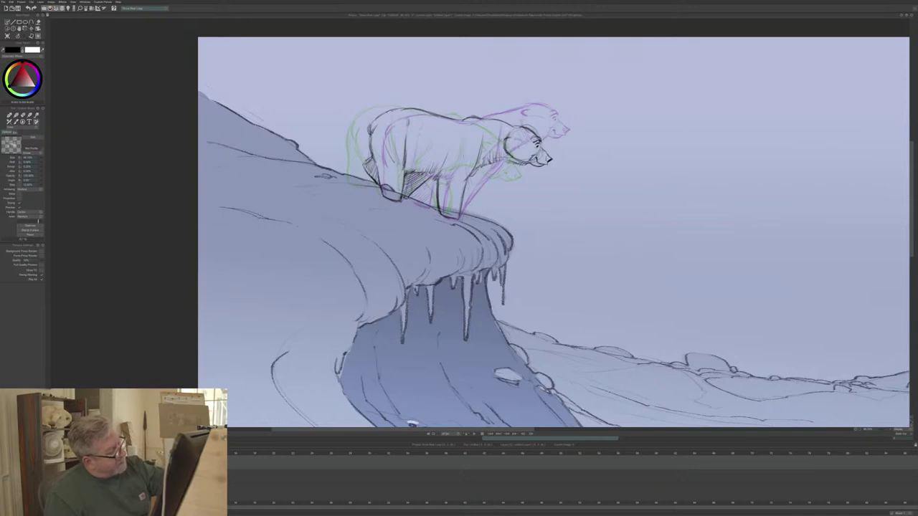
mouse_move(505, 137)
left_mouse_down()
mouse_move(510, 128)
mouse_move(508, 138)
left_mouse_up()
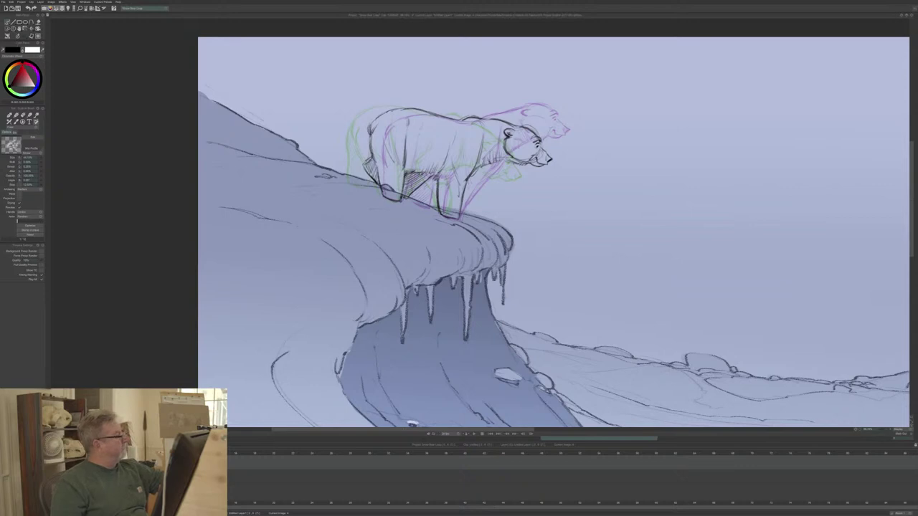
Step: On the next empty drawing before the raised-head pose, draw the head circle, shoulder contour and near front leg planted on the ledge
key("Right")
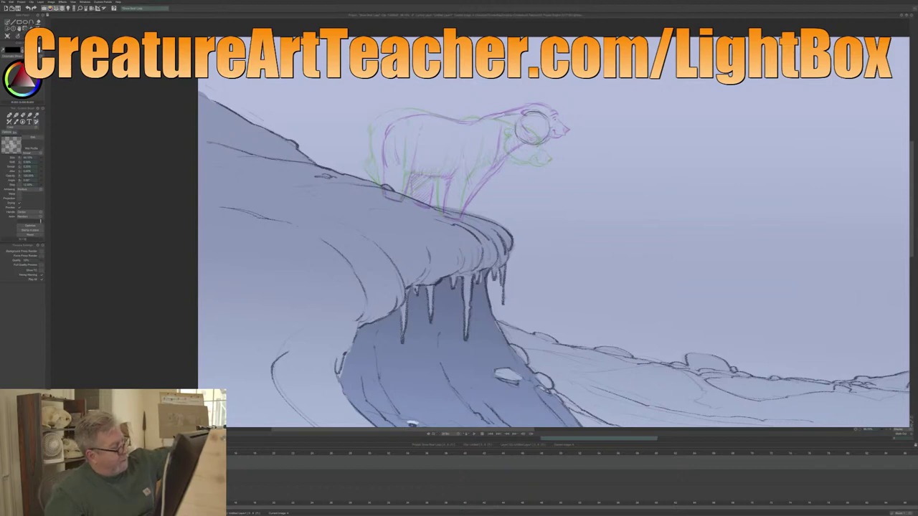
mouse_move(480, 117)
left_mouse_down()
mouse_move(495, 116)
mouse_move(466, 123)
mouse_move(495, 117)
left_mouse_up()
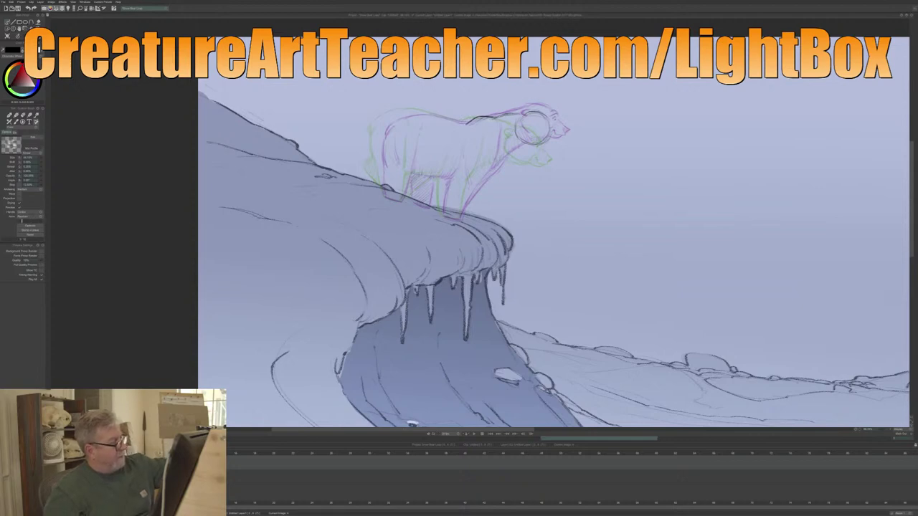
left_click_drag(486, 164, 459, 218)
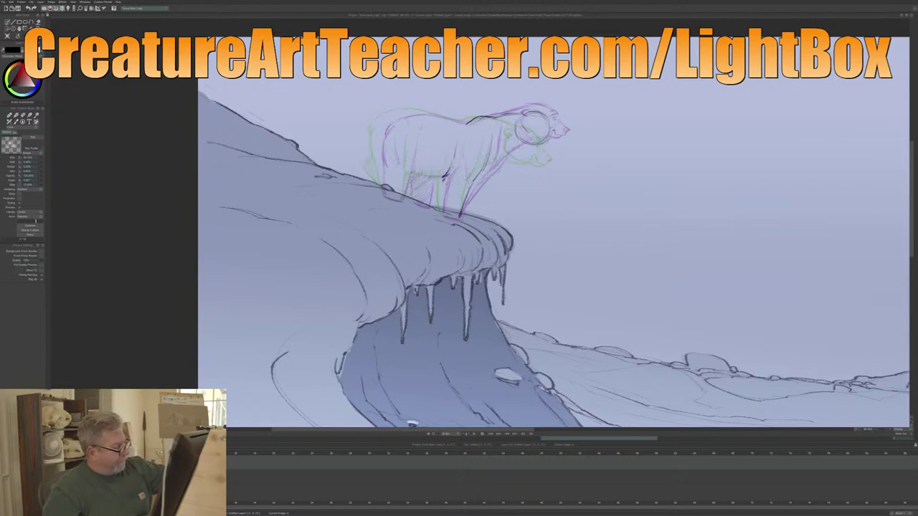
left_click_drag(444, 204, 442, 214)
mouse_move(446, 182)
left_mouse_down()
mouse_move(442, 215)
mouse_move(455, 218)
left_mouse_up()
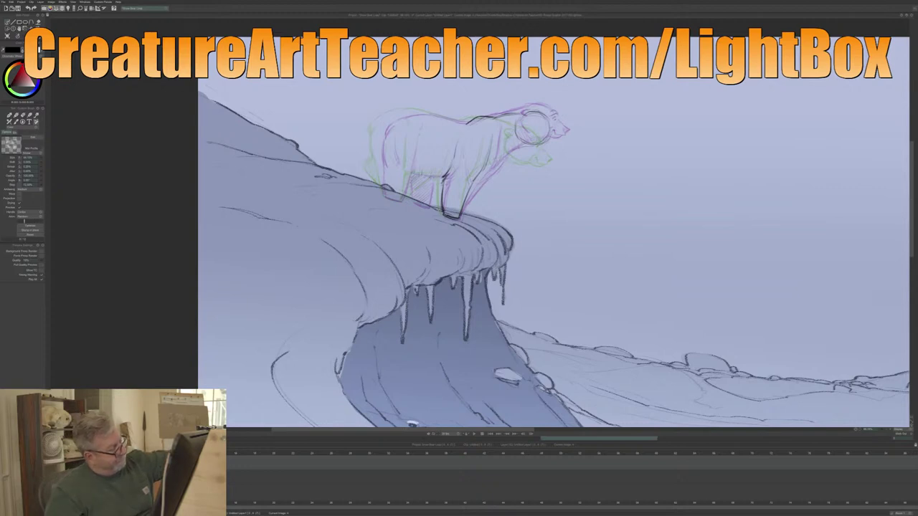
Step: On this in-between, draw the bear's chest, back, rump, near hind leg and belly line, and hatch the far legs in shadow
left_click_drag(492, 166, 480, 174)
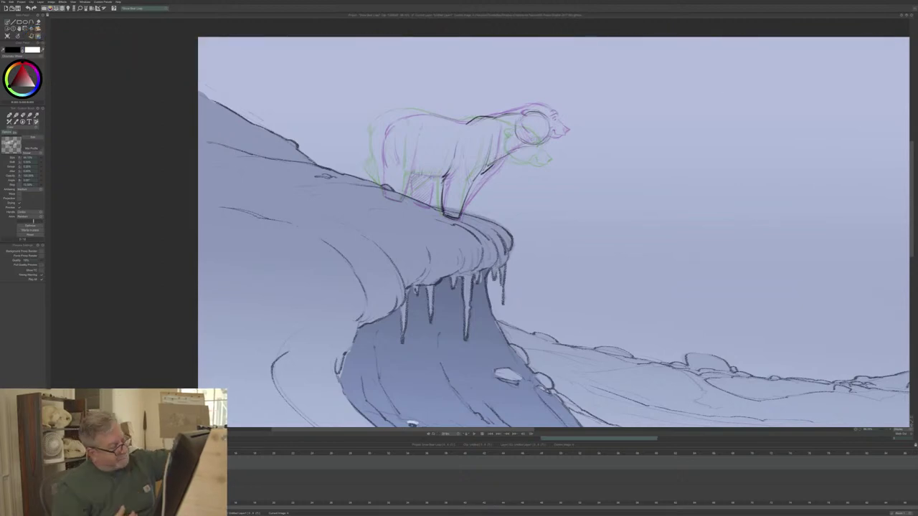
left_click_drag(445, 117, 465, 123)
left_click_drag(404, 113, 386, 124)
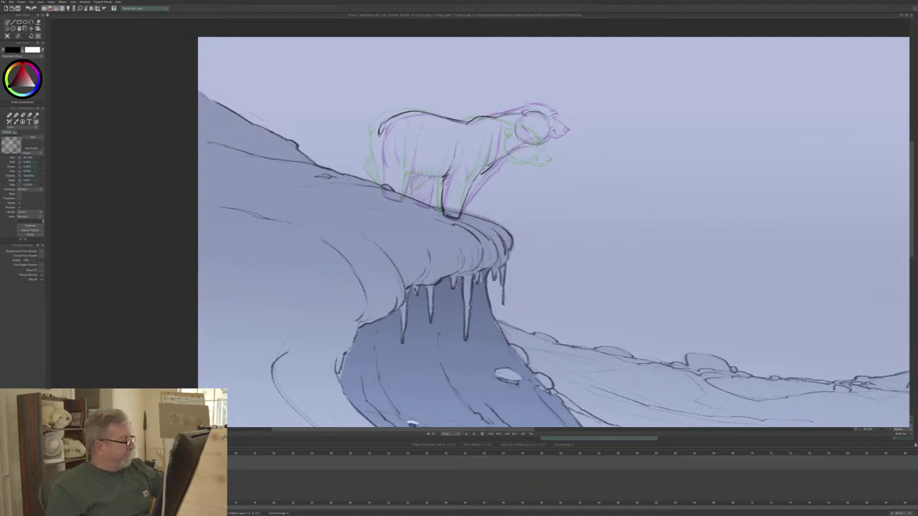
left_click_drag(379, 137, 386, 198)
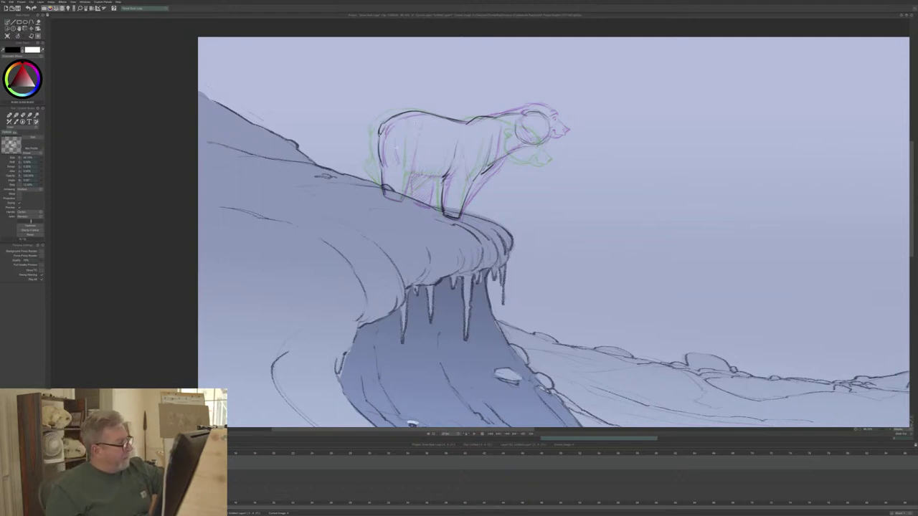
mouse_move(412, 132)
left_mouse_down()
mouse_move(400, 202)
mouse_move(384, 195)
left_mouse_up()
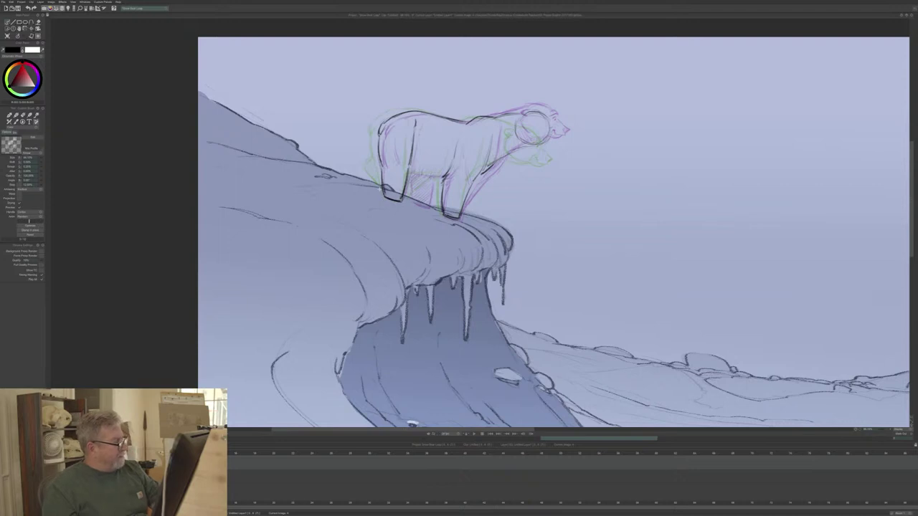
mouse_move(441, 173)
left_mouse_down()
mouse_move(413, 174)
mouse_move(442, 177)
mouse_move(425, 175)
left_mouse_up()
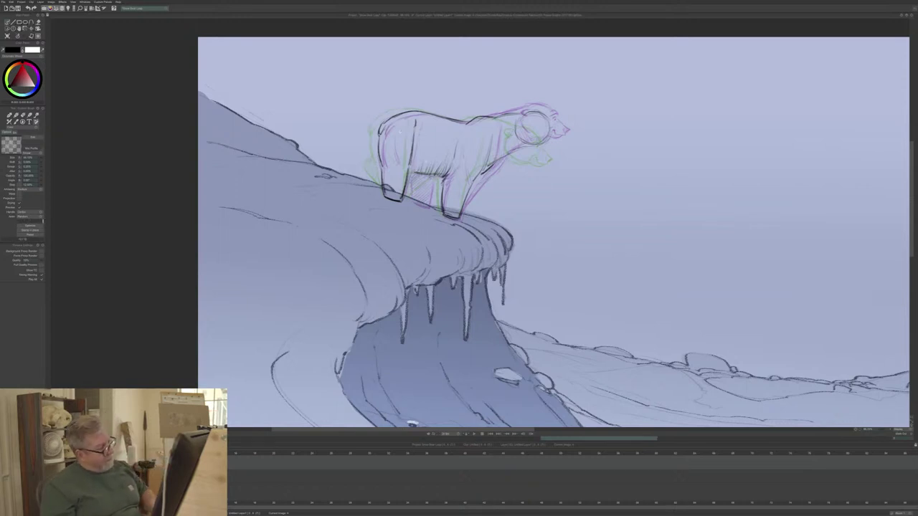
mouse_move(427, 180)
left_mouse_down()
mouse_move(429, 208)
mouse_move(410, 201)
mouse_move(408, 182)
mouse_move(429, 202)
left_mouse_up()
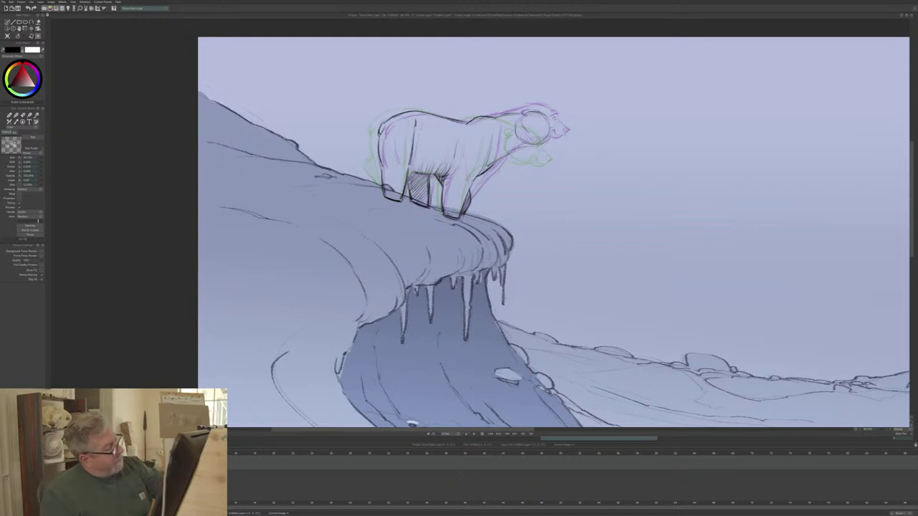
Step: Draw the brow, muzzle, nose, mouth and eye on this in-between's head, midway between the neighbouring poses
left_click_drag(522, 113, 544, 119)
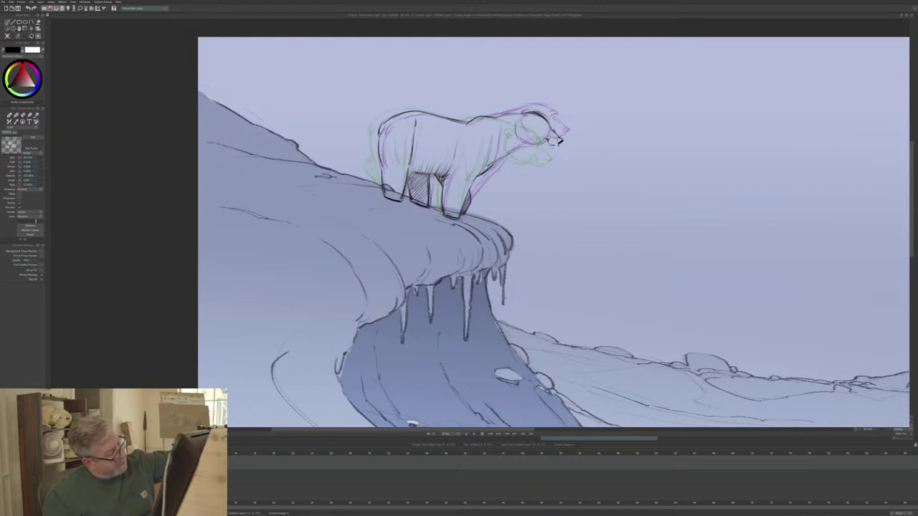
left_click_drag(555, 147, 547, 141)
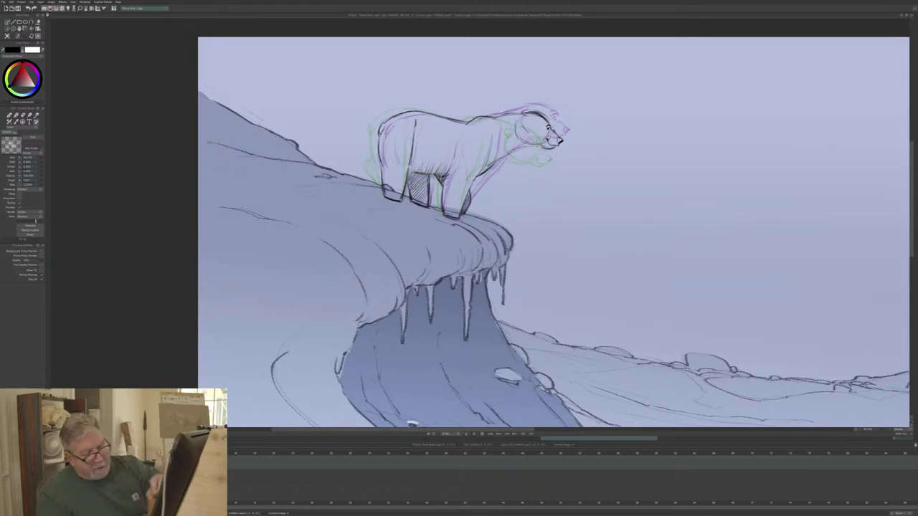
left_click_drag(913, 239, 913, 232)
left_click_drag(866, 430, 893, 428)
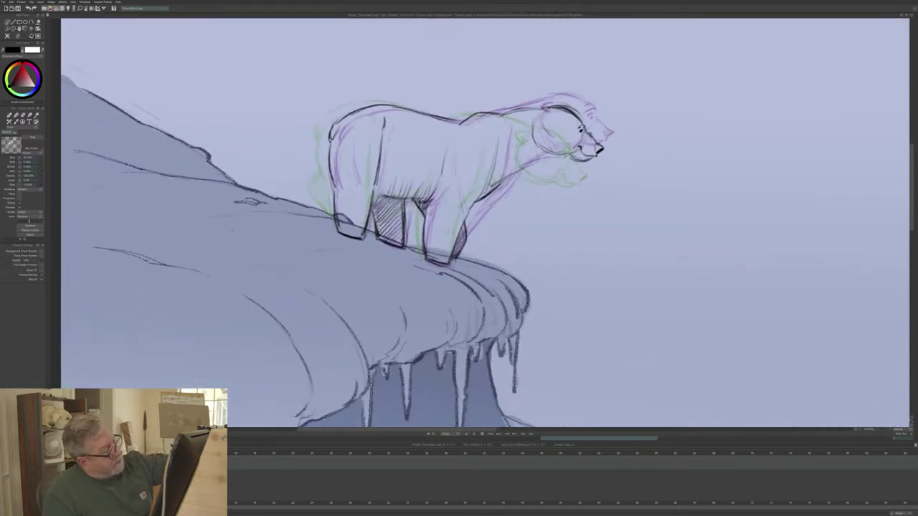
mouse_move(578, 125)
left_mouse_down()
mouse_move(586, 120)
mouse_move(572, 148)
mouse_move(588, 140)
left_mouse_up()
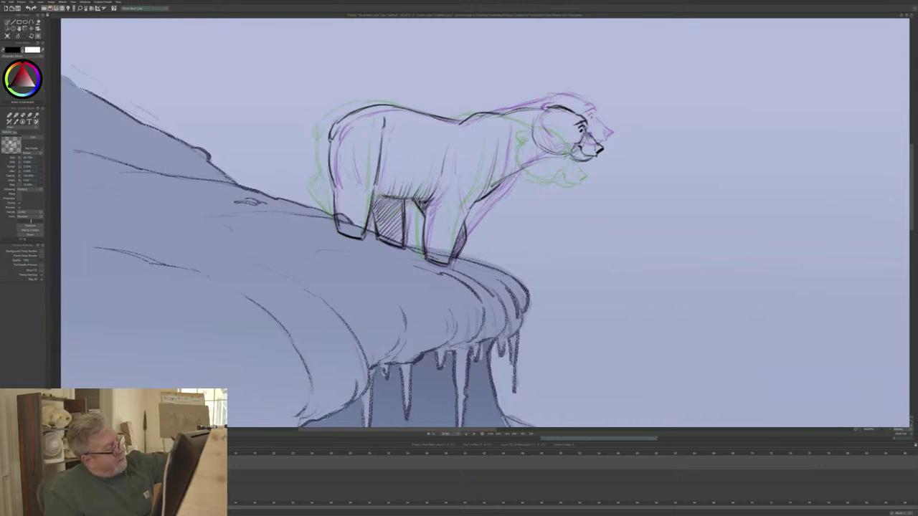
Step: Draw the ear and cheek, add fur strokes under the throat, and define the shoulder with contour lines and light hatching
mouse_move(543, 119)
left_mouse_down()
mouse_move(531, 124)
mouse_move(541, 117)
mouse_move(532, 126)
mouse_move(540, 147)
left_mouse_up()
left_click_drag(532, 130, 550, 151)
mouse_move(539, 143)
left_mouse_down()
mouse_move(560, 161)
mouse_move(546, 160)
left_mouse_up()
left_click_drag(546, 149, 539, 160)
left_click_drag(541, 148, 533, 161)
left_click_drag(537, 153, 531, 161)
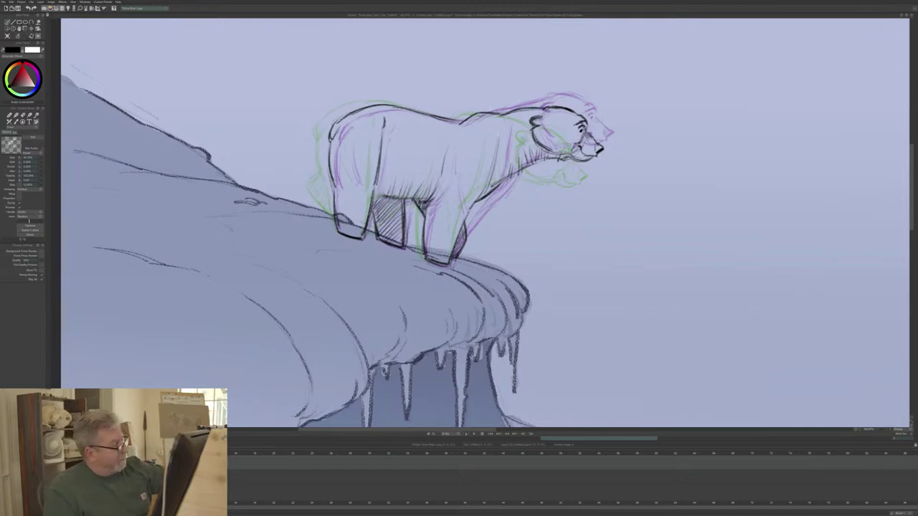
left_click_drag(497, 146, 490, 186)
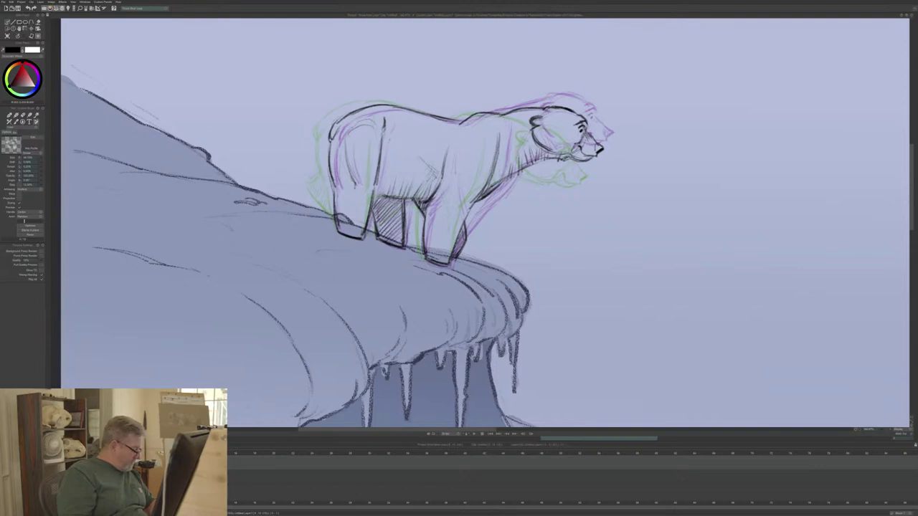
Step: Return through the earlier drawings and extend the hold of the final raised-head pose along the timeline
key("Left")
key("Left")
key("Left")
left_click_drag(219, 461, 633, 461)
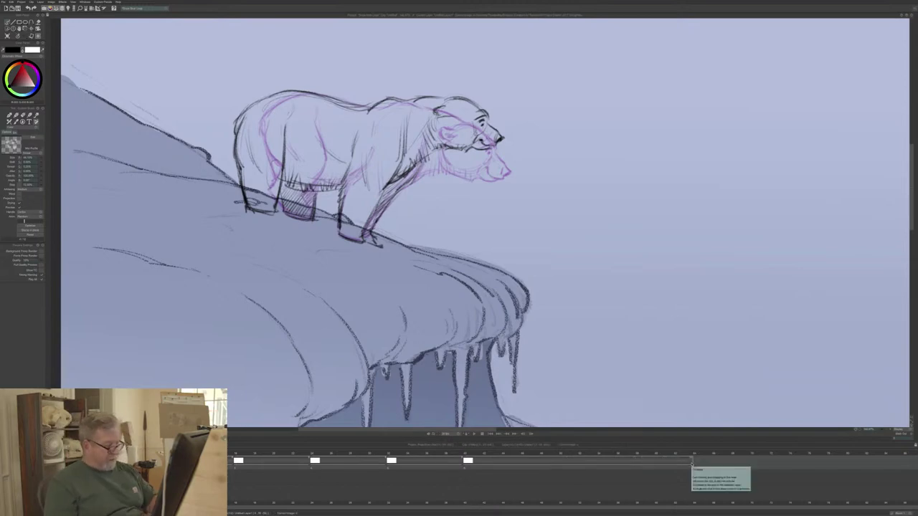
Step: Play the walk animation to check its timing, viewing the whole scene
left_click(474, 434)
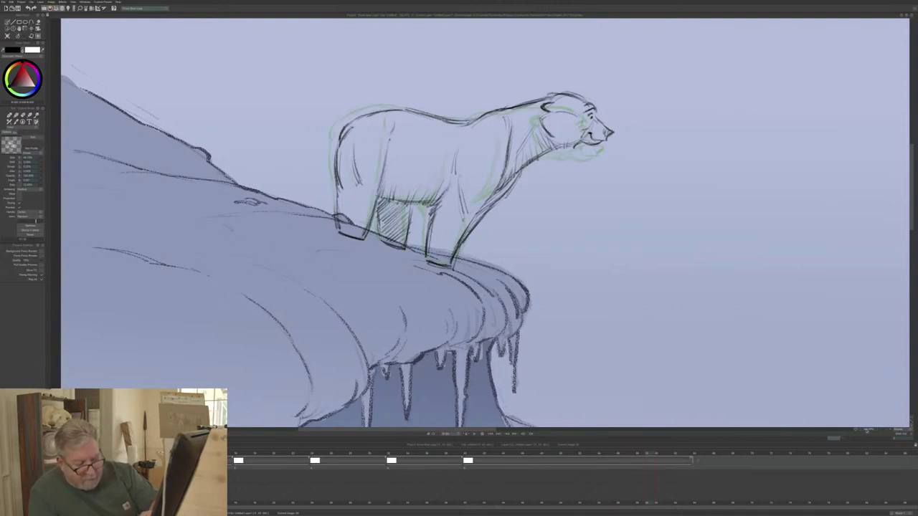
left_click_drag(882, 431, 859, 433)
left_click(474, 434)
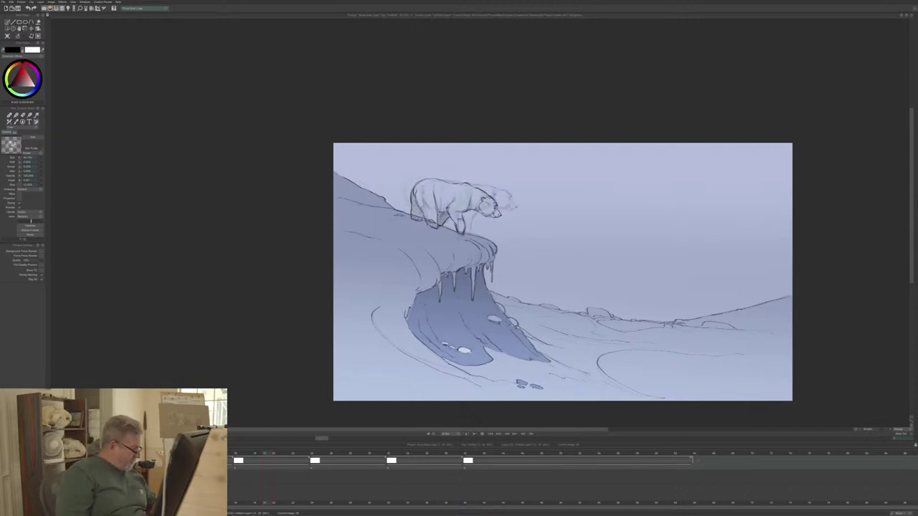
Step: Shorten the exposure of each walking drawing so all poses before the final hold are evenly spaced and play faster
left_click_drag(233, 461, 224, 461)
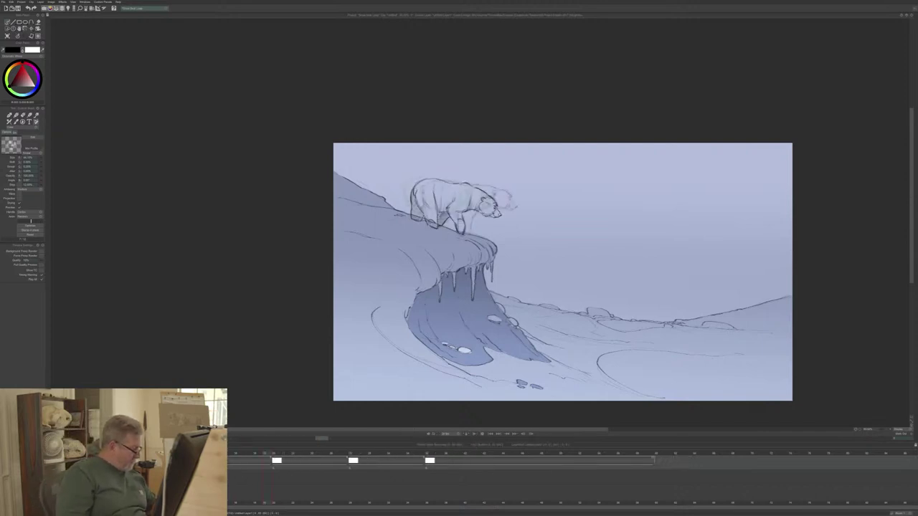
key("Right")
key("Right")
key("Right")
key("Right")
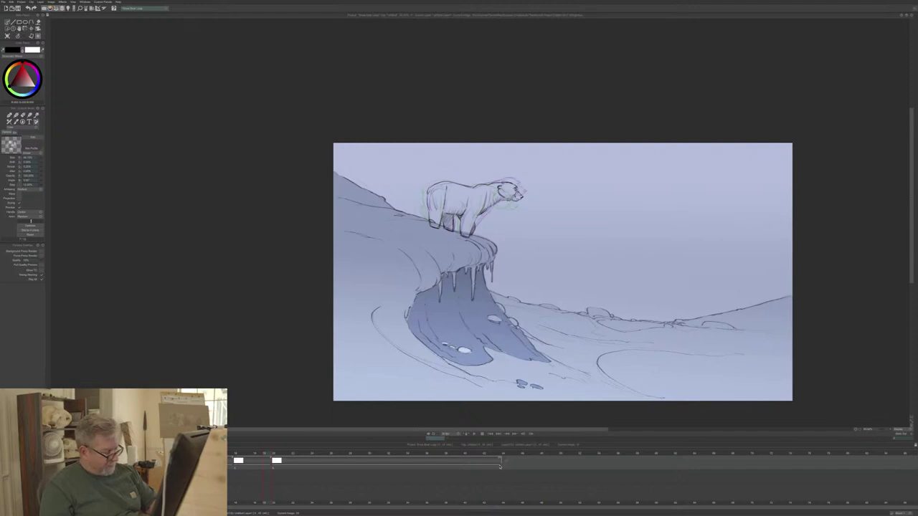
Step: Play back the retimed walk several times with the full scene centred in view, and stop the playback
left_click(473, 435)
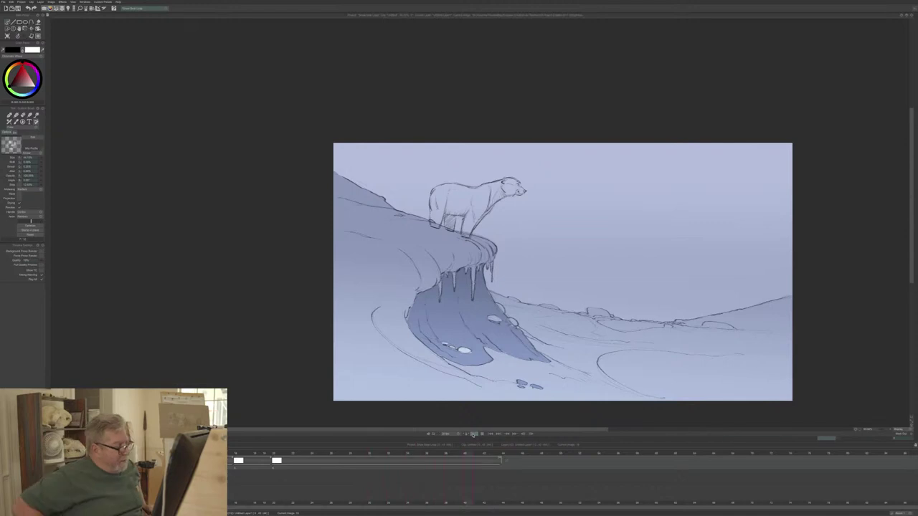
left_click(482, 434)
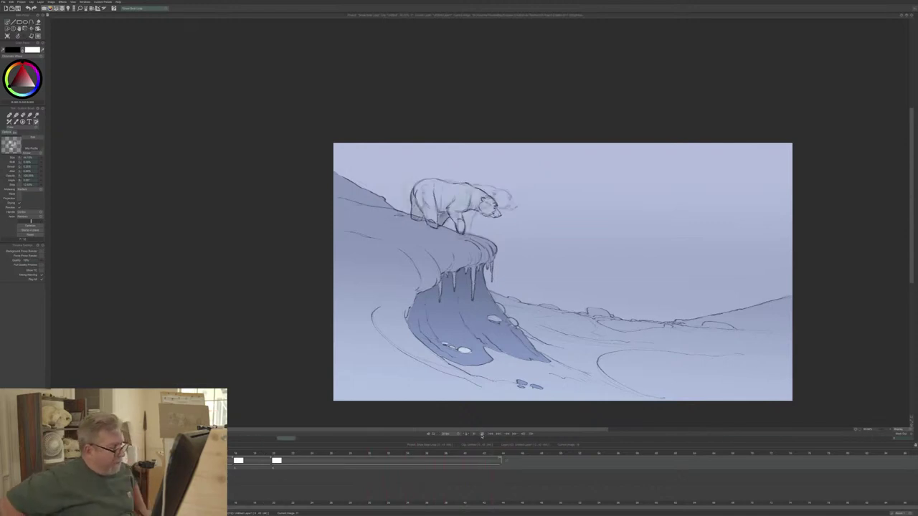
key("Left")
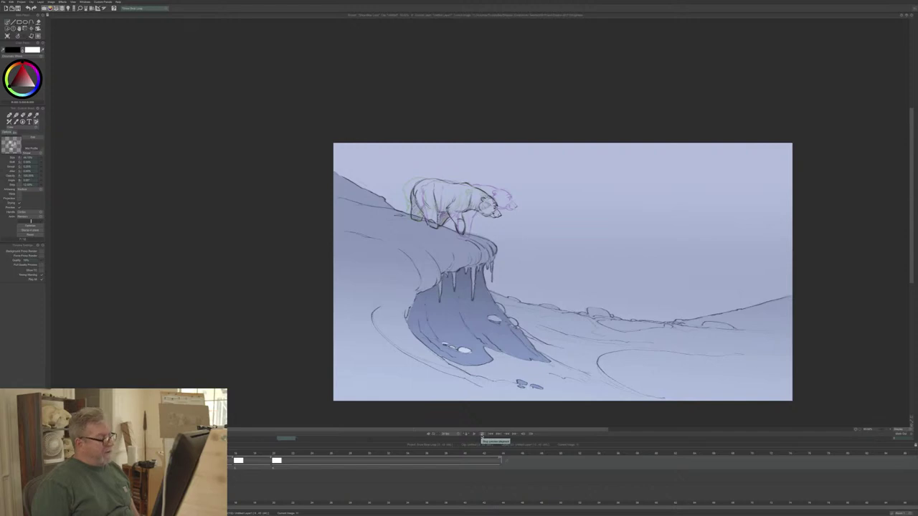
left_click(483, 435)
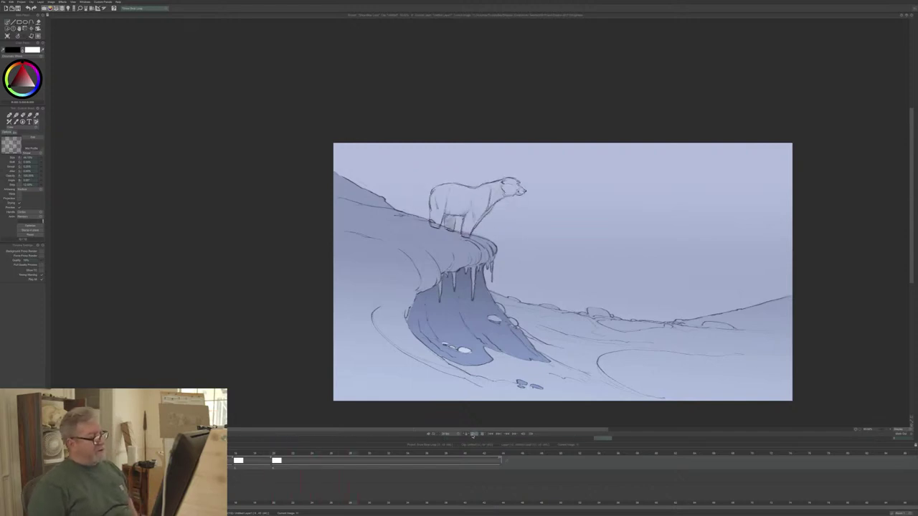
left_click_drag(911, 280, 912, 304)
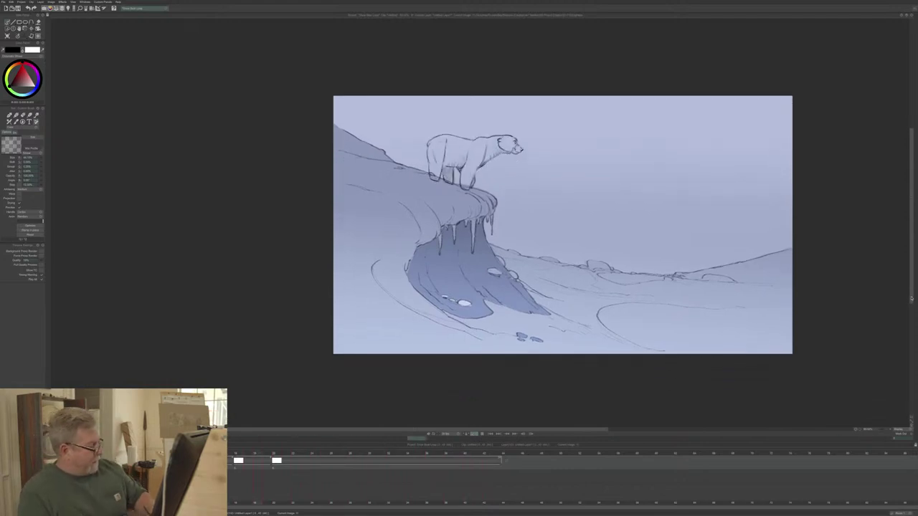
left_click_drag(332, 432, 372, 433)
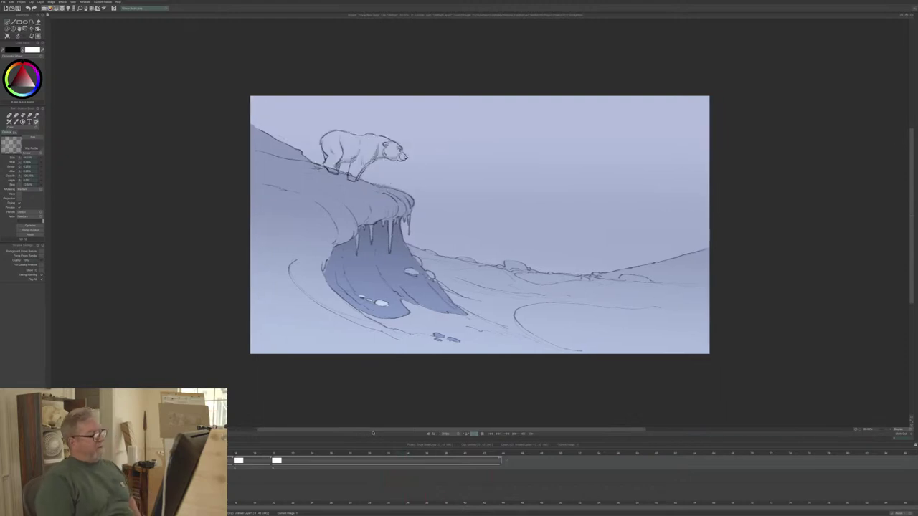
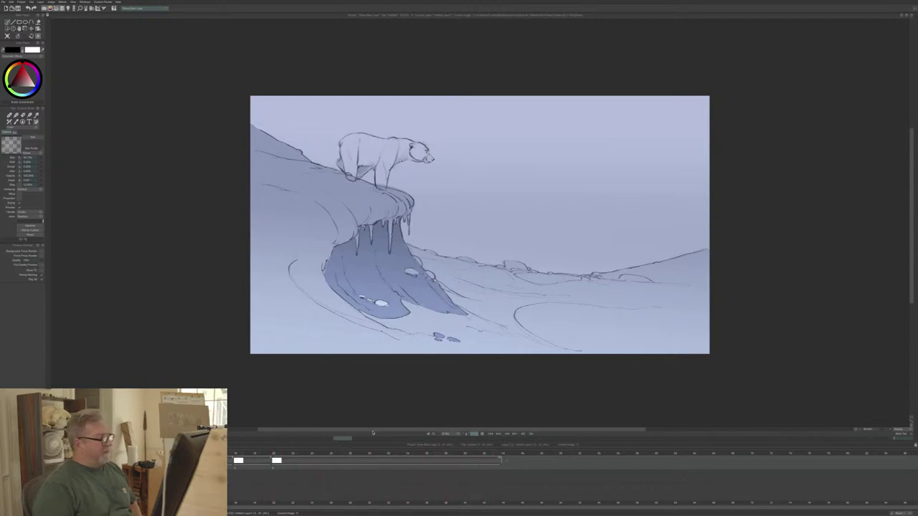
left_click(482, 434)
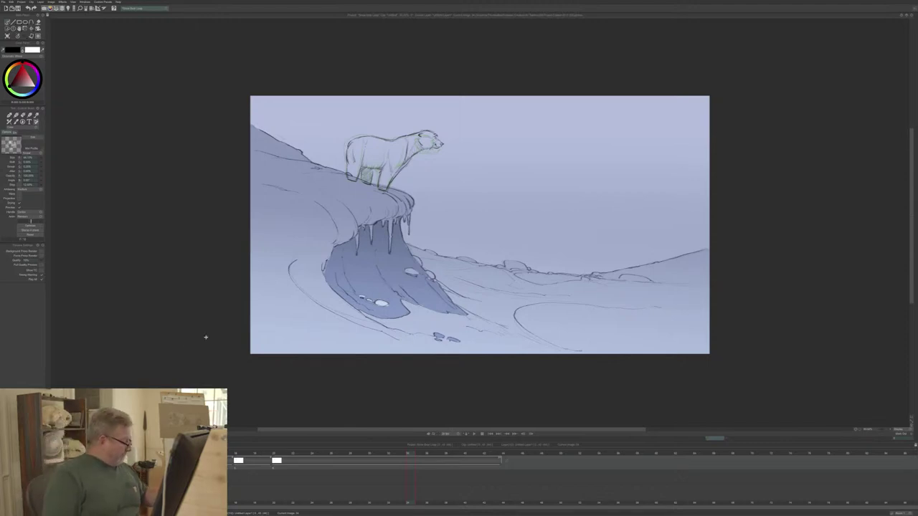
Step: Add a new drawing instance partway through the hold of the final raised-head pose
mouse_move(328, 509)
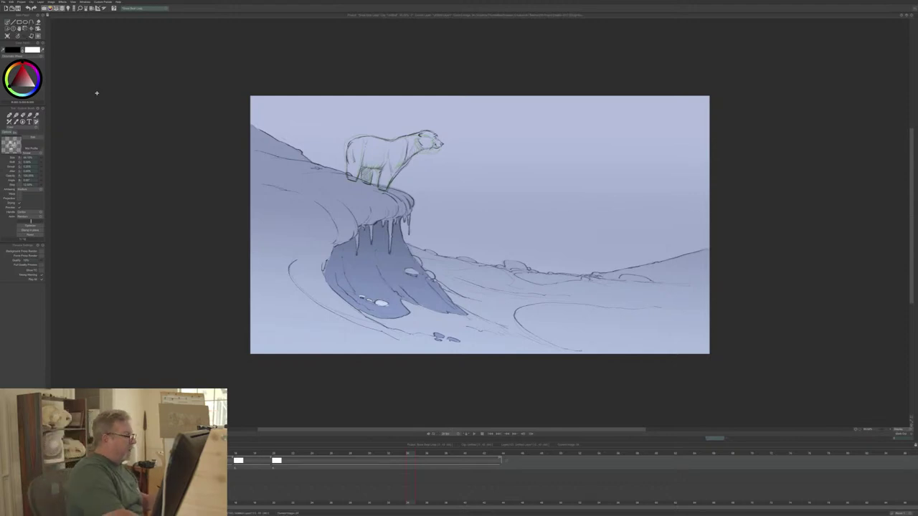
key("Delete")
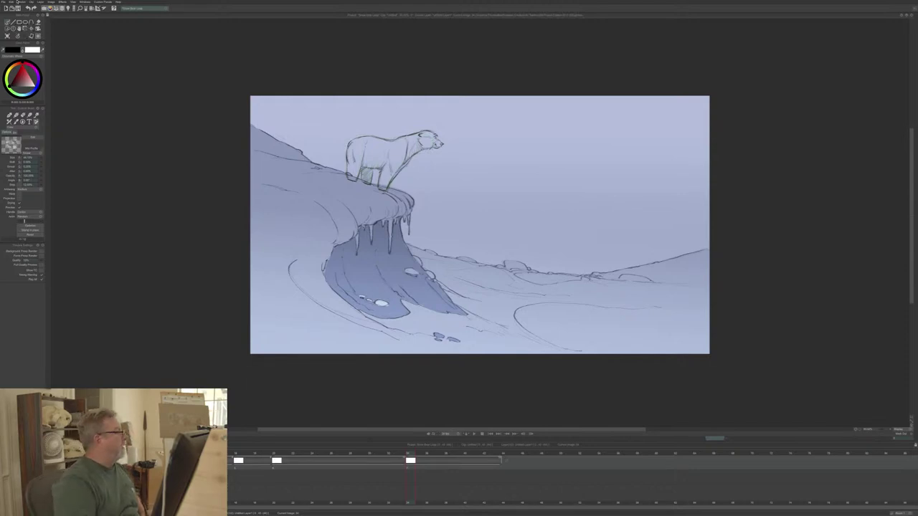
Step: Leave full-screen mode, shrink the program window, and reframe the canvas so the whole scene fits inside it
mouse_move(15, 2)
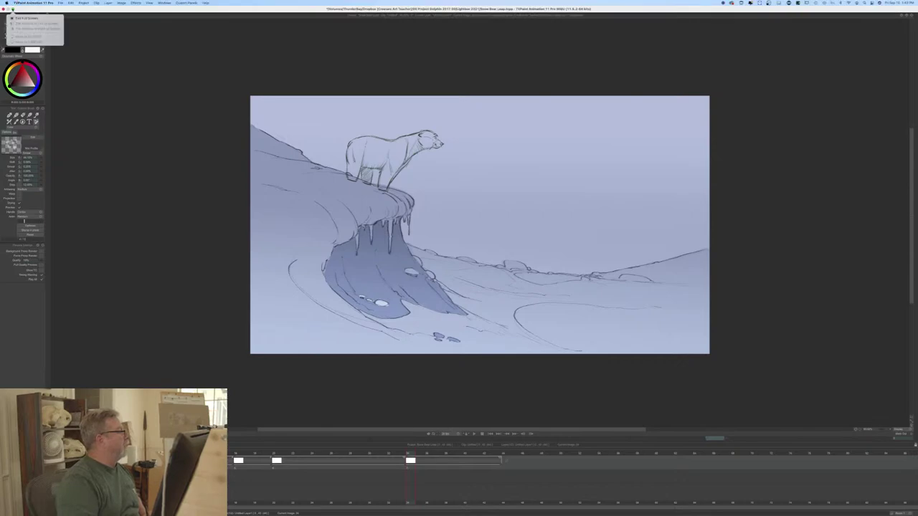
left_click(15, 9)
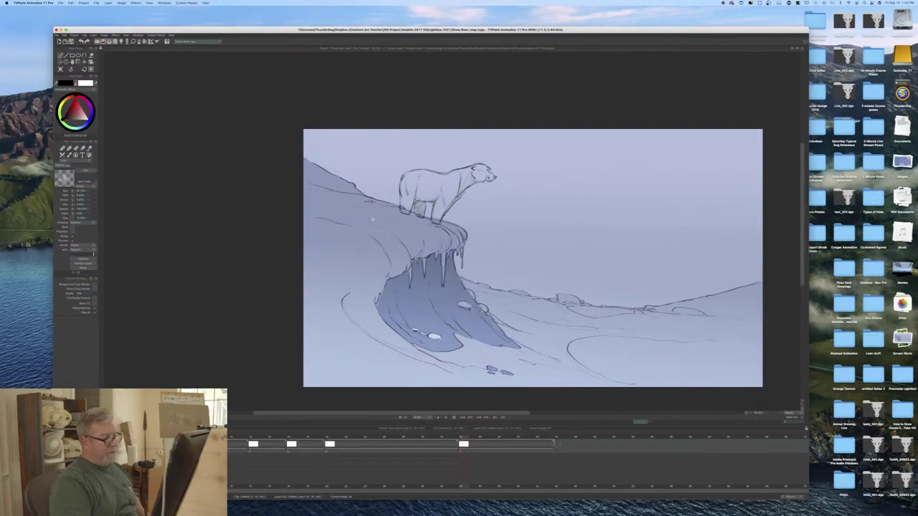
left_click_drag(805, 495, 582, 399)
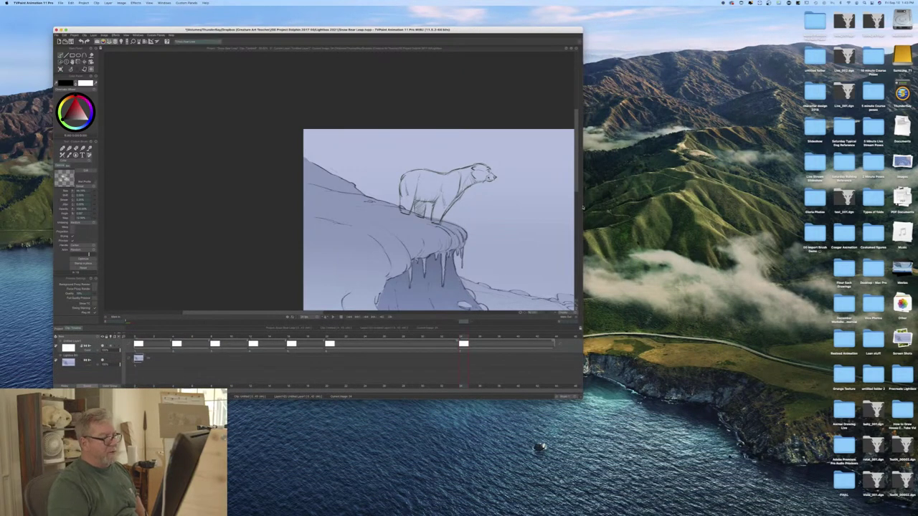
mouse_move(579, 184)
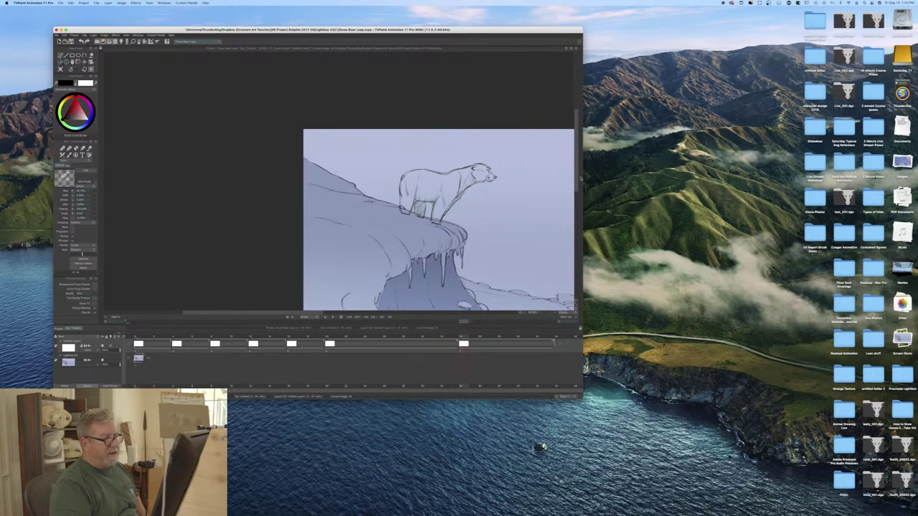
left_click_drag(577, 178, 575, 203)
left_click_drag(306, 314, 365, 316)
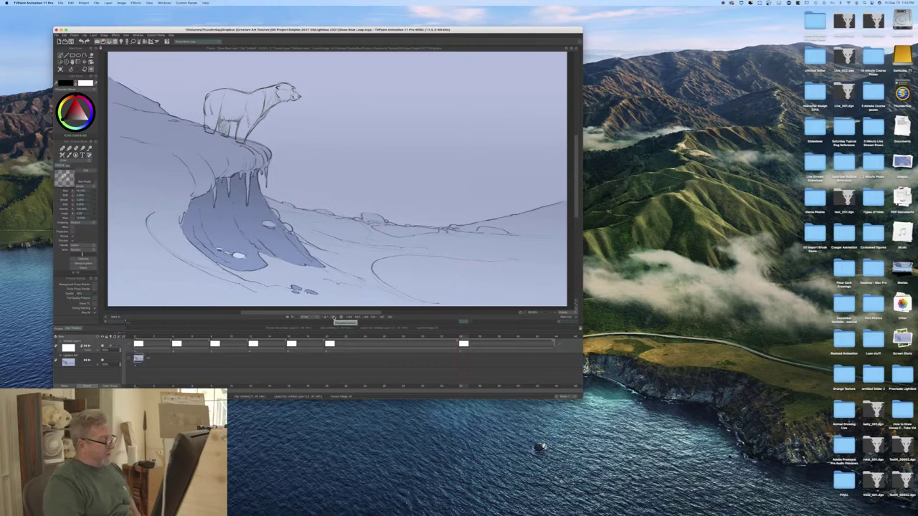
Step: Play the complete walk in the smaller window to review the motion, and stop the playback
left_click(333, 316)
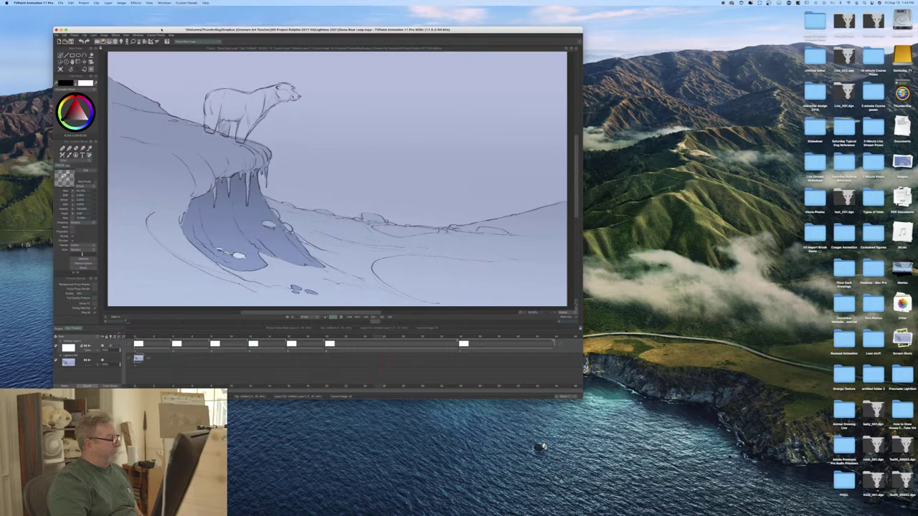
left_click(356, 318)
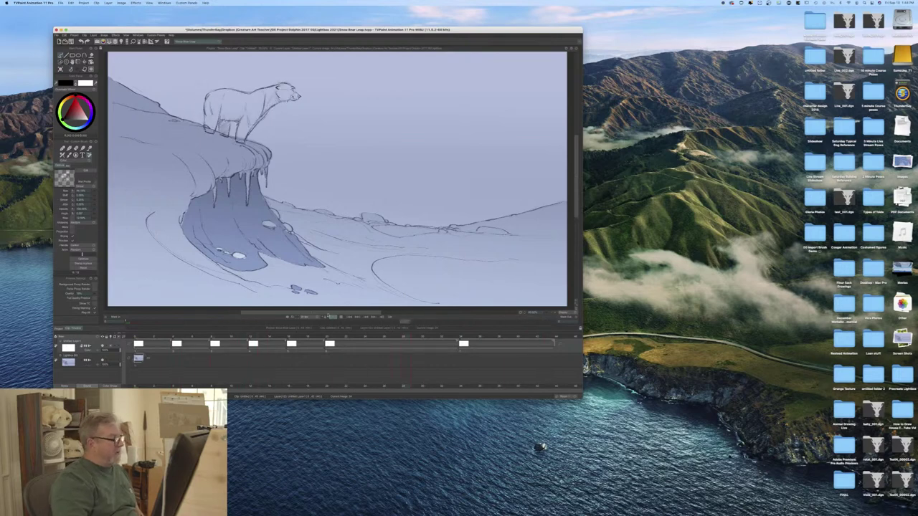
left_click(341, 318)
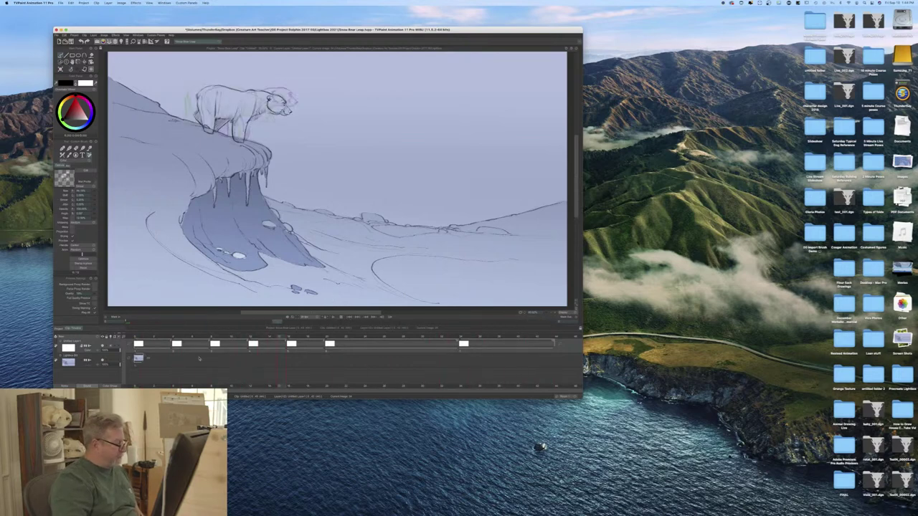
Step: Lengthen the exposures of the first five walk poses to twice their hold, keeping them evenly spaced
key("Right")
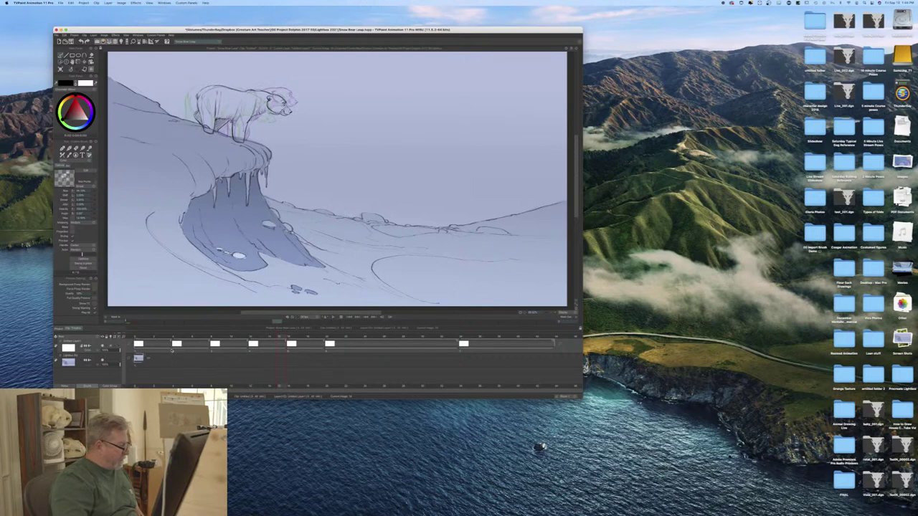
left_click_drag(123, 337, 174, 350)
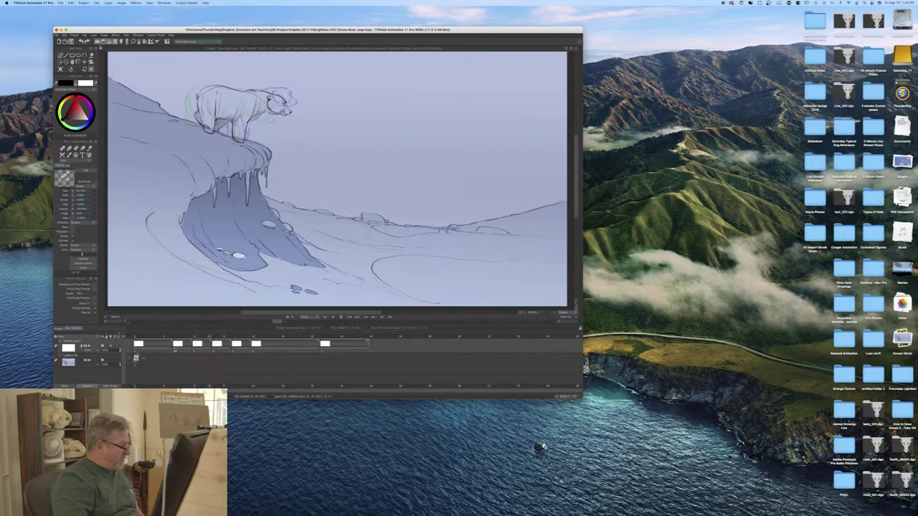
left_click(197, 350)
left_click_drag(193, 349, 329, 349)
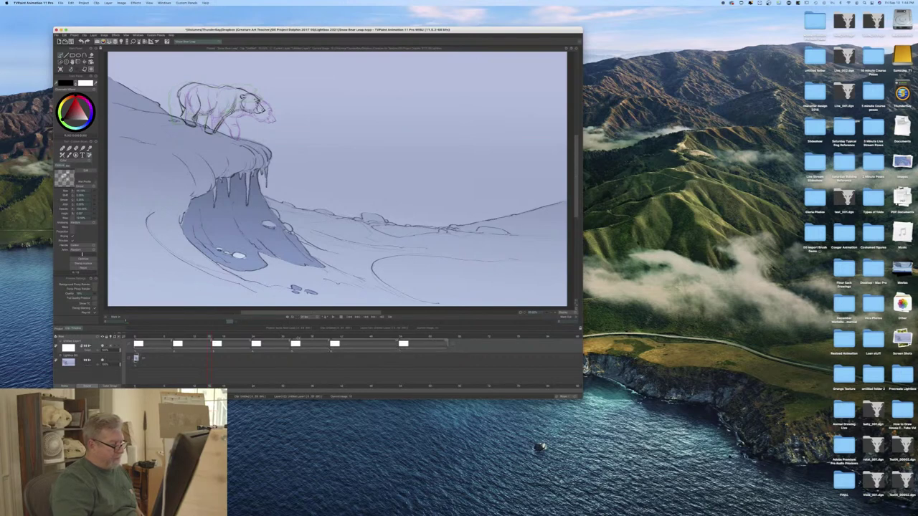
Step: Remove the extra drawing after the raised-head pose and extend that final pose's exposure to cover its frames
left_click_drag(211, 337, 345, 347)
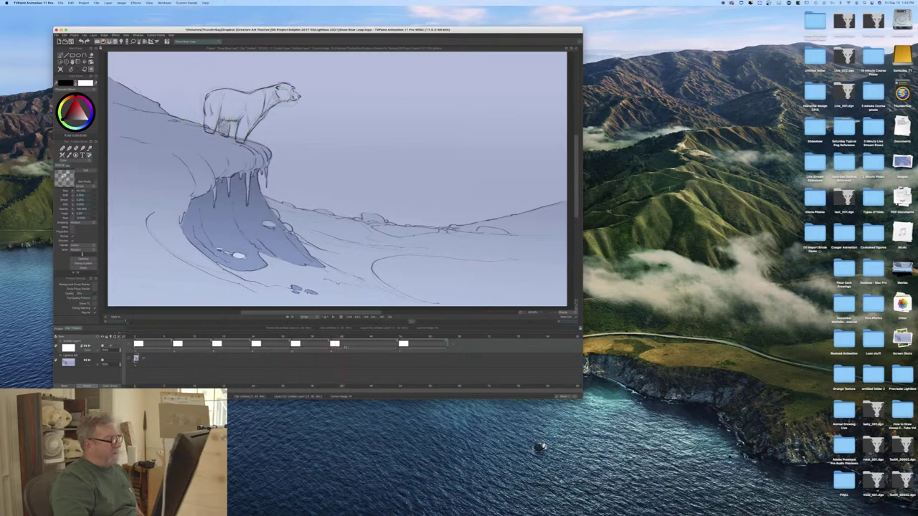
left_click_drag(471, 320, 506, 320)
mouse_move(353, 351)
left_mouse_down()
mouse_move(319, 349)
mouse_move(384, 349)
mouse_move(337, 349)
left_mouse_up()
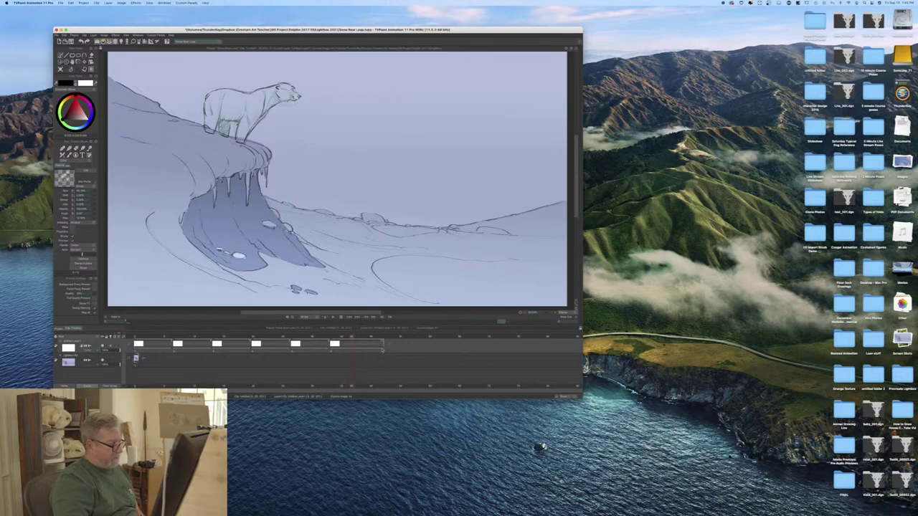
left_click_drag(384, 349, 427, 350)
Step: Play the slower walk from the first frame to review the new timing, and stop the playback
left_click_drag(351, 337, 132, 334)
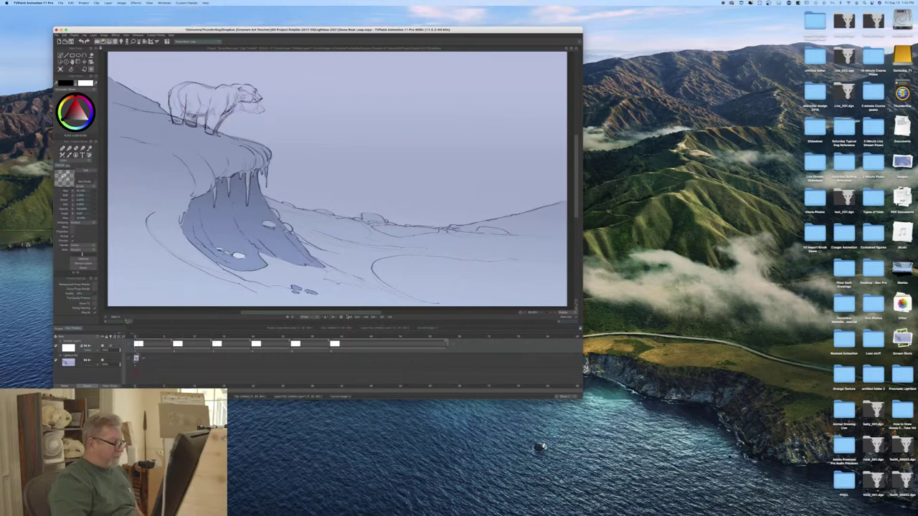
left_click(332, 317)
left_click(332, 317)
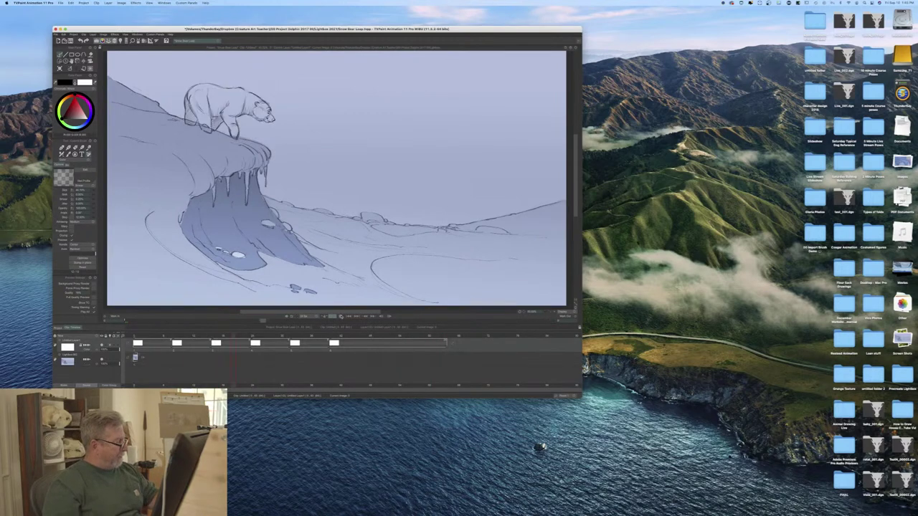
Step: Enlarge the program window and zoom the canvas in on the bear and the snowy ledge
left_click_drag(582, 397, 851, 482)
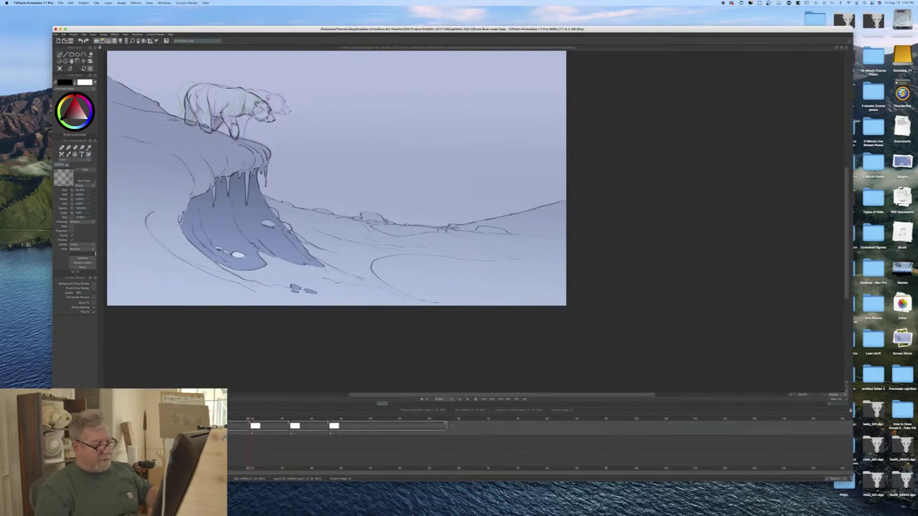
left_click_drag(816, 395, 841, 395)
left_click_drag(845, 269, 845, 234)
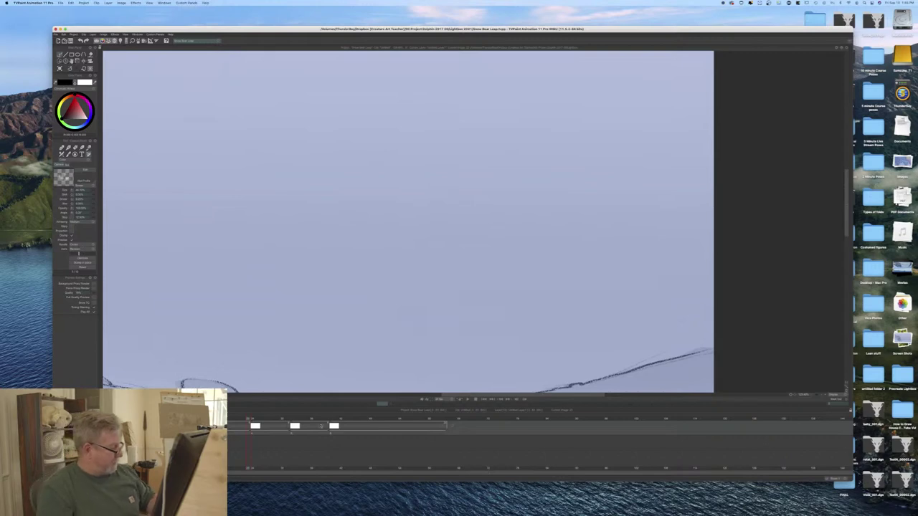
left_click_drag(454, 394, 297, 384)
left_click_drag(845, 214, 846, 196)
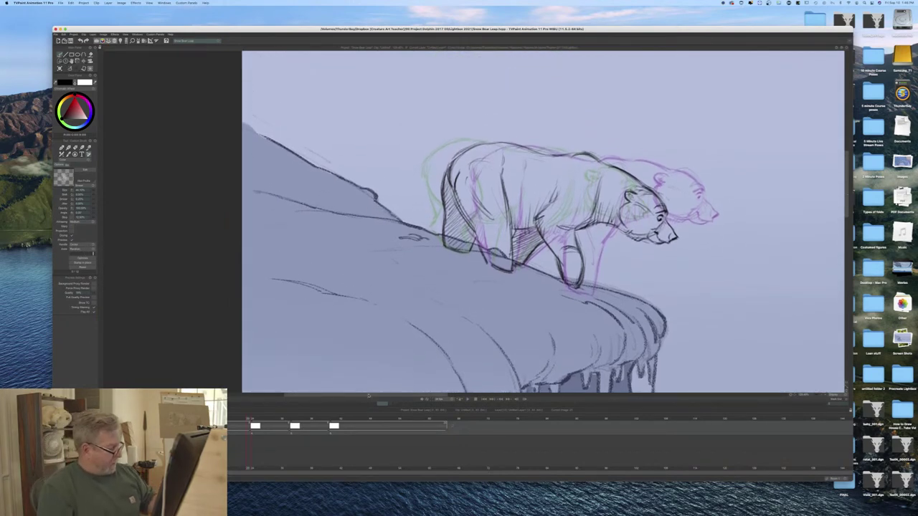
left_click_drag(369, 394, 394, 389)
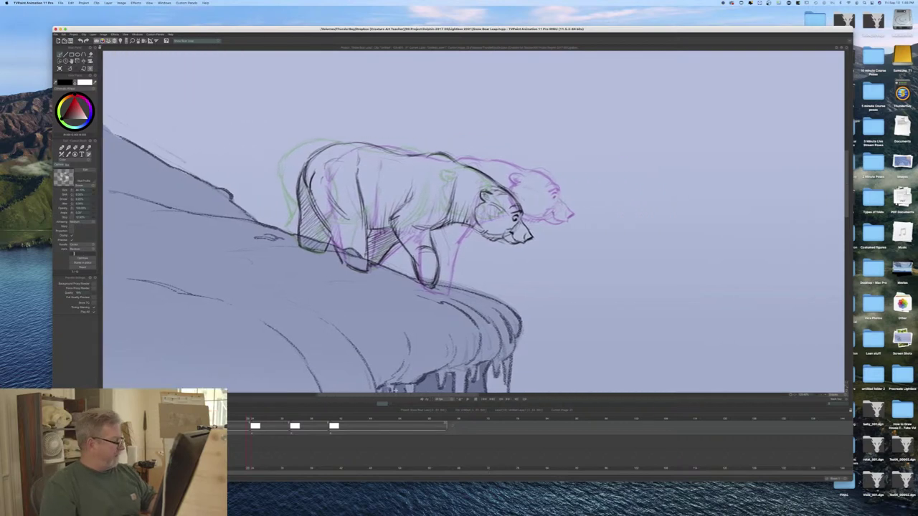
Step: Start an in-between drawing after the first pose, sketching the bear's head circle, back and rump between the onion-skinned poses
left_click_drag(248, 419, 149, 419)
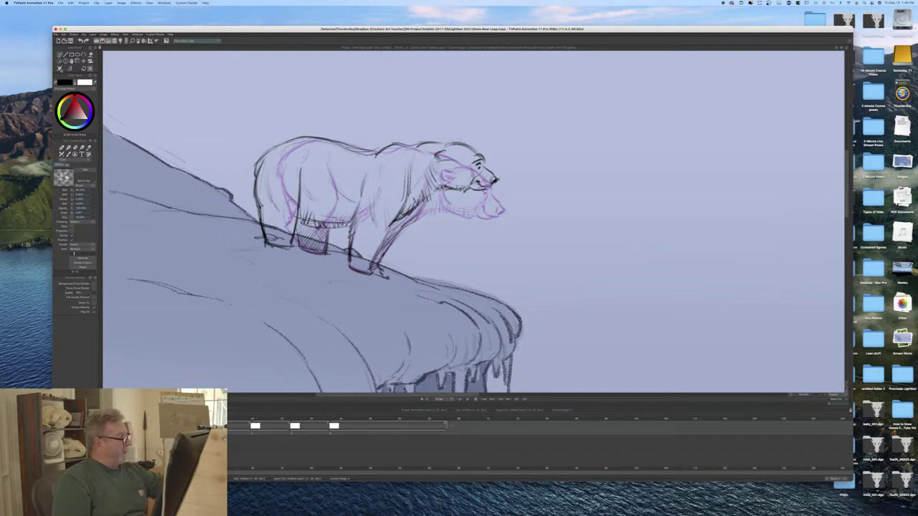
left_click(60, 70)
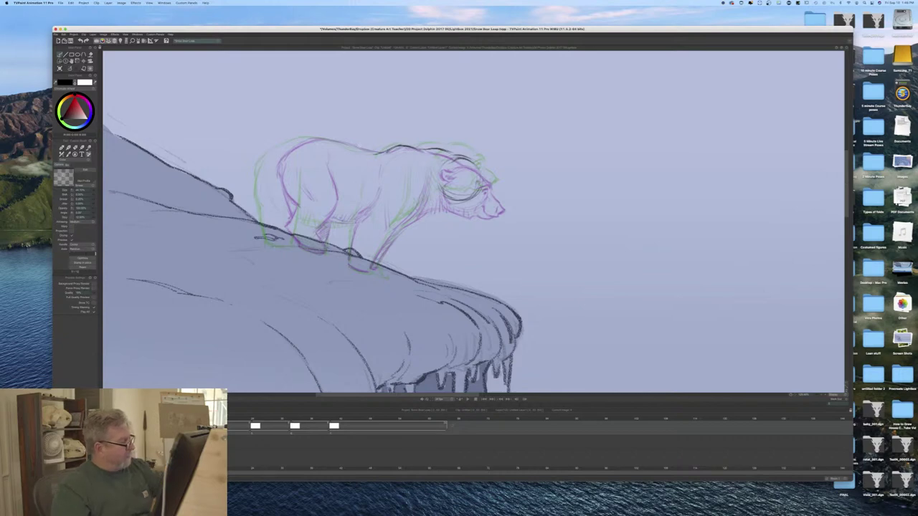
mouse_move(352, 146)
left_mouse_down()
mouse_move(303, 138)
mouse_move(266, 173)
left_mouse_up()
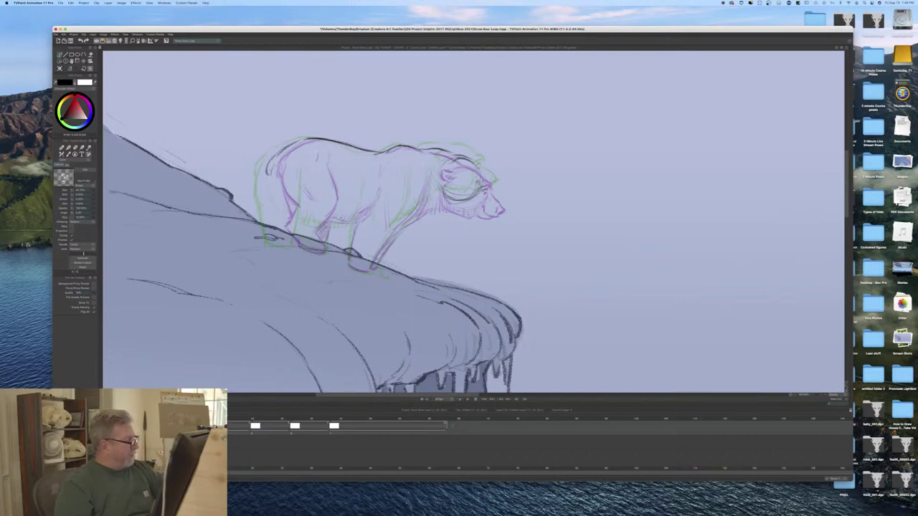
Step: Draw the near hind leg and its paw on the snow slope in the in-between pose
left_click_drag(318, 168, 316, 202)
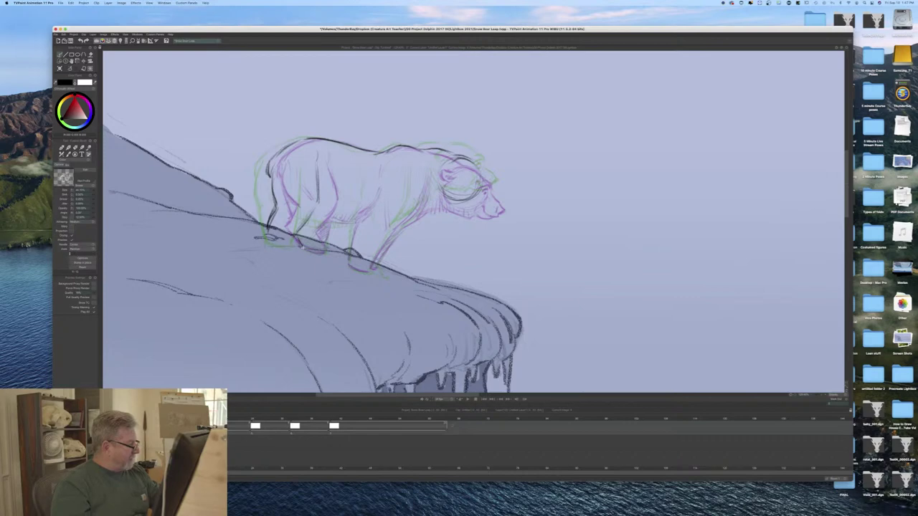
mouse_move(279, 238)
left_mouse_down()
mouse_move(292, 235)
mouse_move(278, 249)
mouse_move(300, 251)
mouse_move(275, 246)
left_mouse_up()
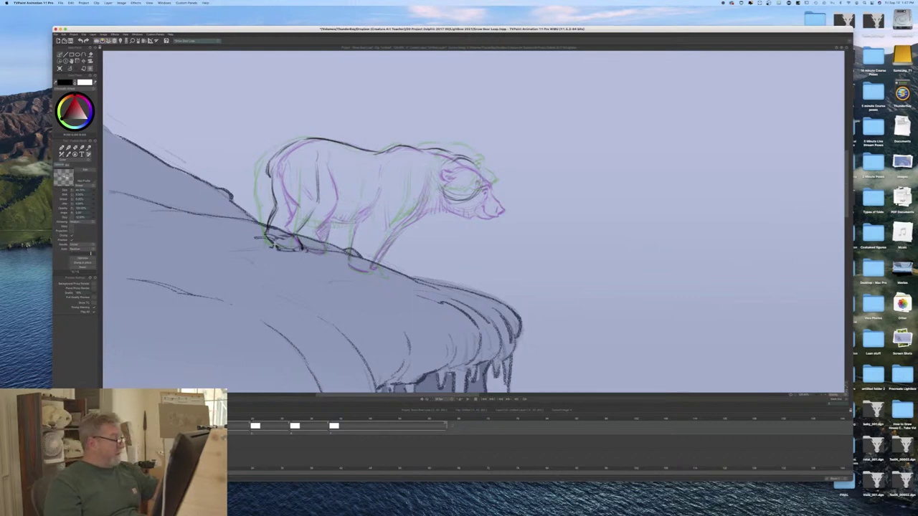
left_click_drag(317, 169, 313, 211)
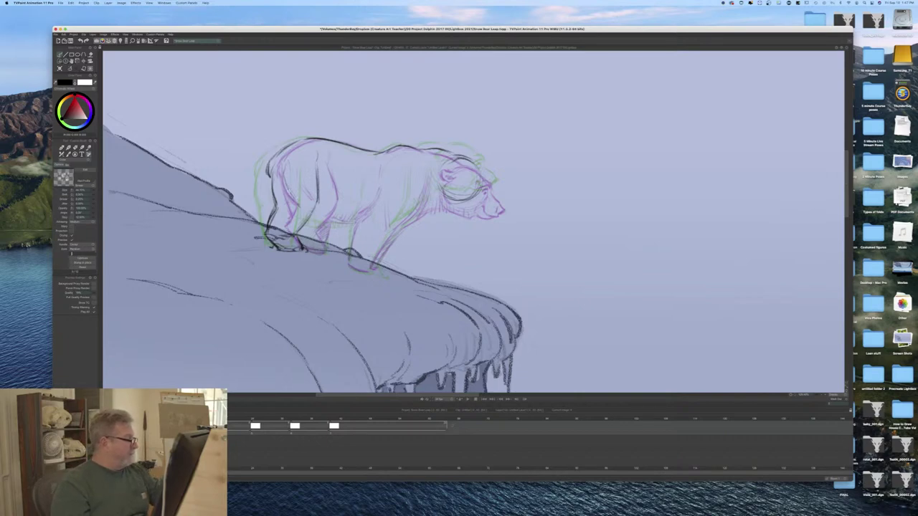
left_click_drag(317, 160, 316, 178)
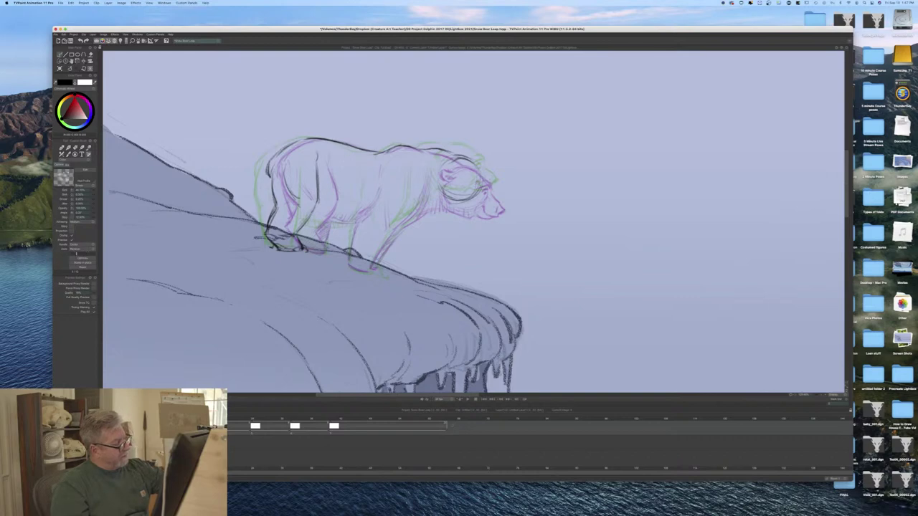
Step: Draw the front line of the near foreleg from the shoulder to the snow, flipping against the neighbouring poses
key("Left")
key("Right")
key("Left")
key("Right")
mouse_move(417, 164)
left_mouse_down()
mouse_move(412, 204)
mouse_move(371, 269)
left_mouse_up()
key("Left")
key("Right")
key("Right")
key("Left")
key("Right")
key("Left")
left_click_drag(416, 184, 412, 202)
key("Right")
key("Left")
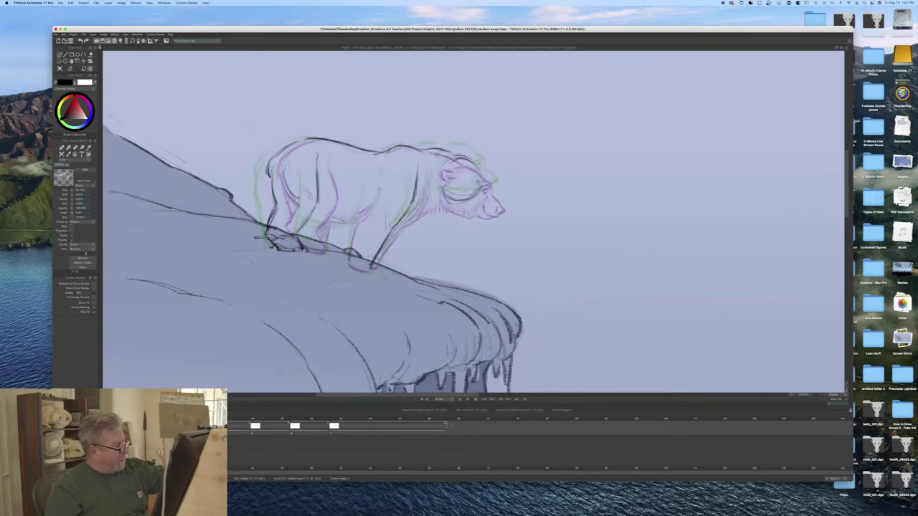
Step: Complete the near foreleg with its rear contour, elbow strokes and planted paw
left_click_drag(374, 174, 349, 262)
left_click_drag(353, 228, 349, 260)
key("Right")
key("Left")
left_click_drag(379, 200, 382, 224)
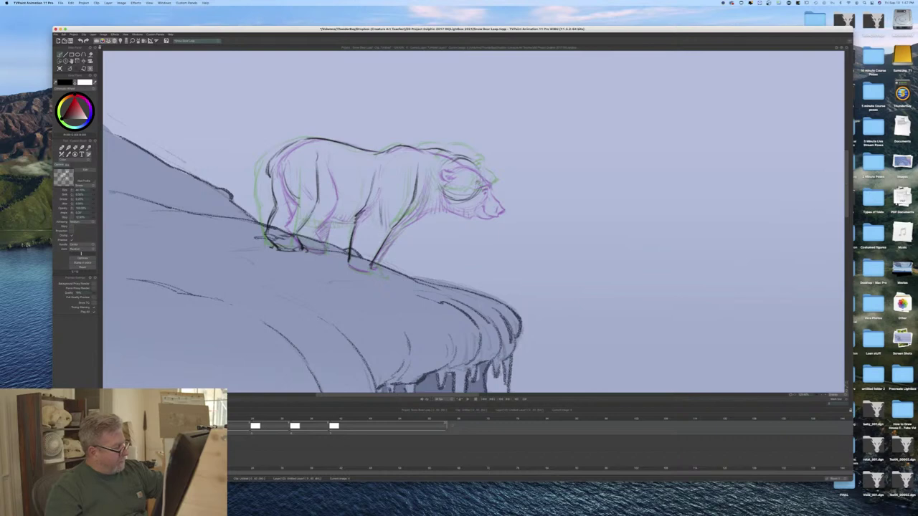
left_click_drag(351, 266, 362, 272)
Step: Sketch the furry belly line between the hind leg and the foreleg, comparing it with the adjacent drawing
key("Right")
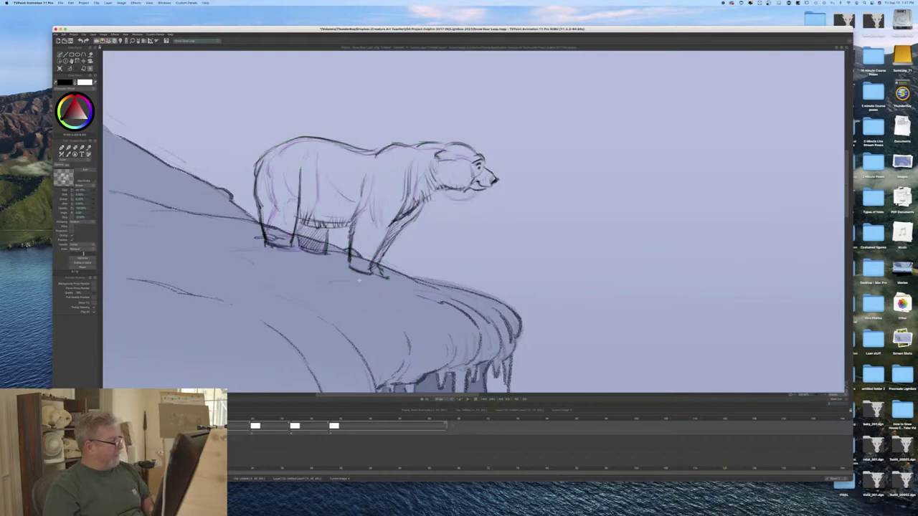
key("Left")
key("Right")
key("Left")
key("Right")
key("Left")
mouse_move(314, 208)
left_mouse_down()
mouse_move(297, 233)
mouse_move(355, 214)
mouse_move(306, 219)
left_mouse_up()
key("Right")
key("Left")
key("Right")
key("Left")
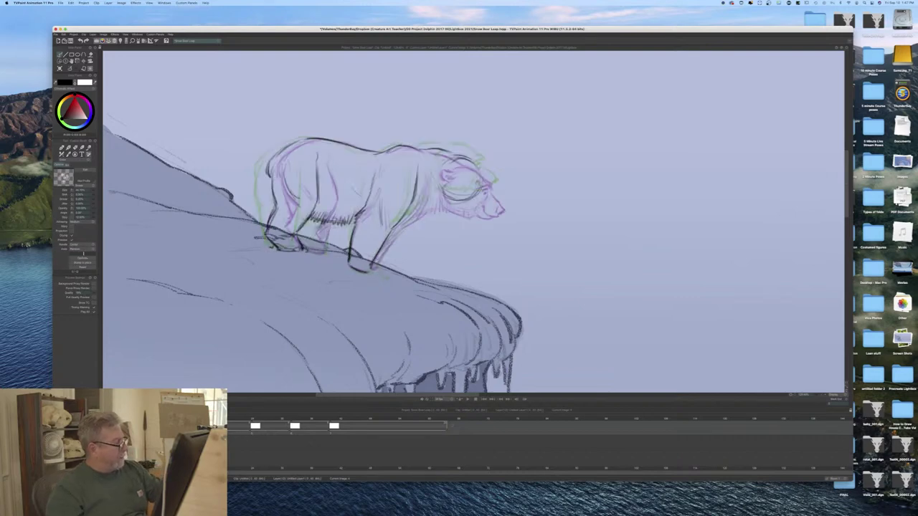
Step: Flip through the adjacent poses and draw the bear's muzzle, nose and mouth between the two onion-skinned heads
key("Right")
key("Left")
key("Right")
key("Left")
key("Right")
key("Left")
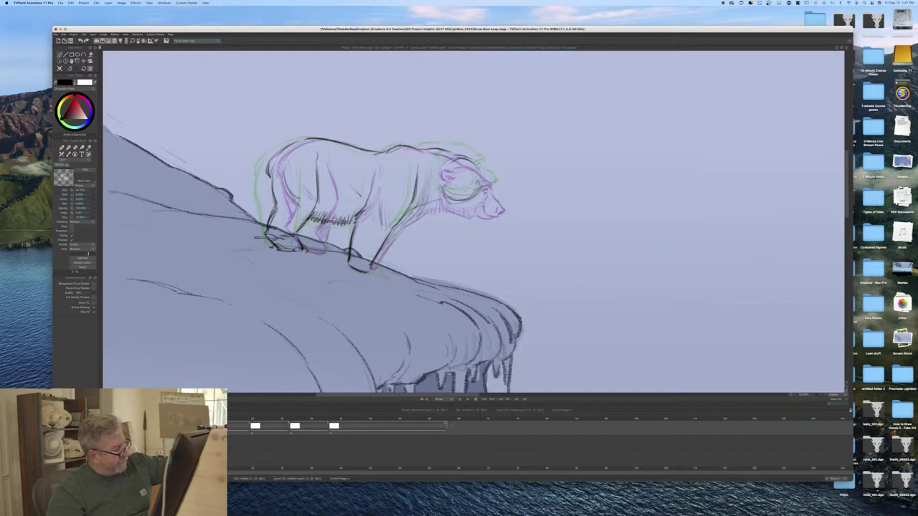
key("Left")
key("Right")
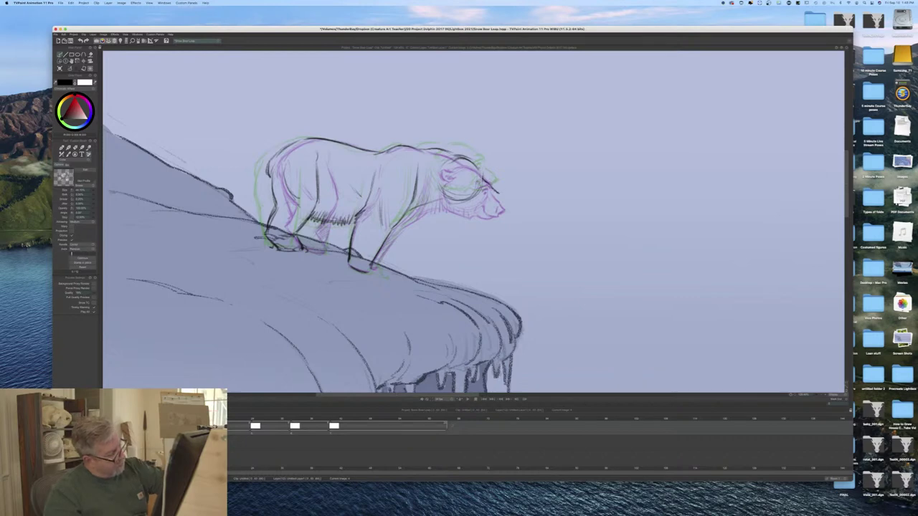
left_click_drag(494, 193, 497, 198)
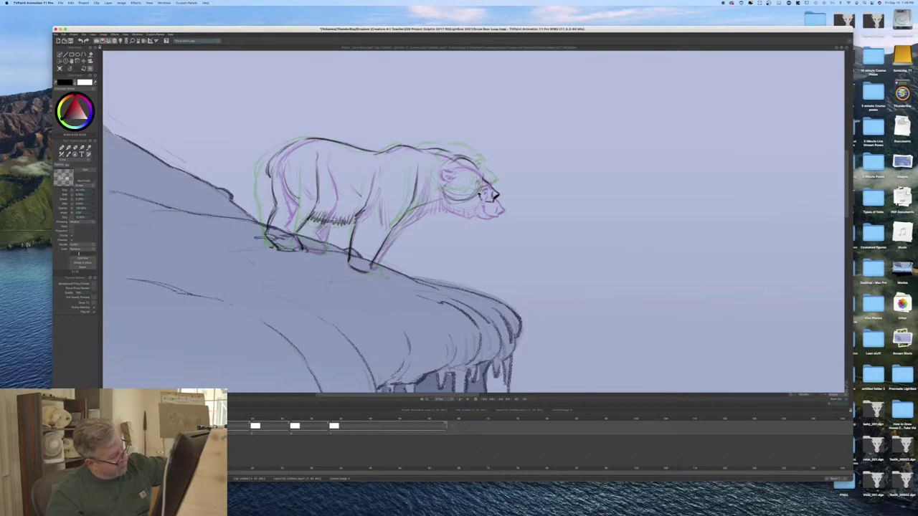
mouse_move(488, 202)
left_mouse_down()
mouse_move(472, 199)
mouse_move(484, 181)
left_mouse_up()
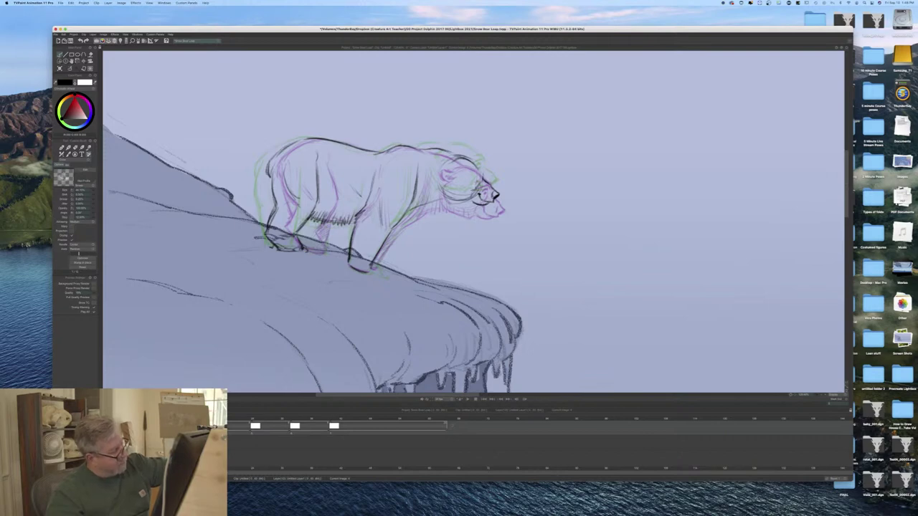
key("Left")
key("Right")
key("Left")
key("Right")
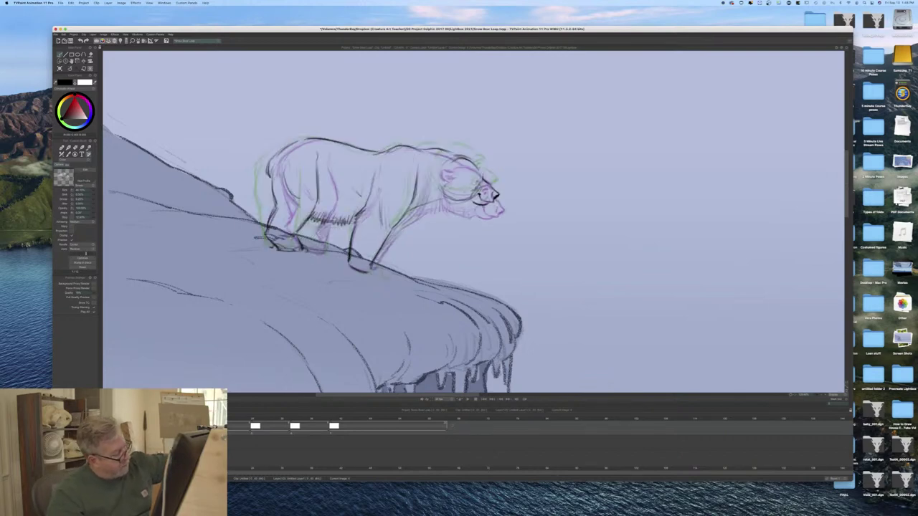
Step: Draw the throat line, the cheek and the ear to complete the outline of the bear's head
left_click_drag(468, 202, 420, 207)
key("Left")
key("Right")
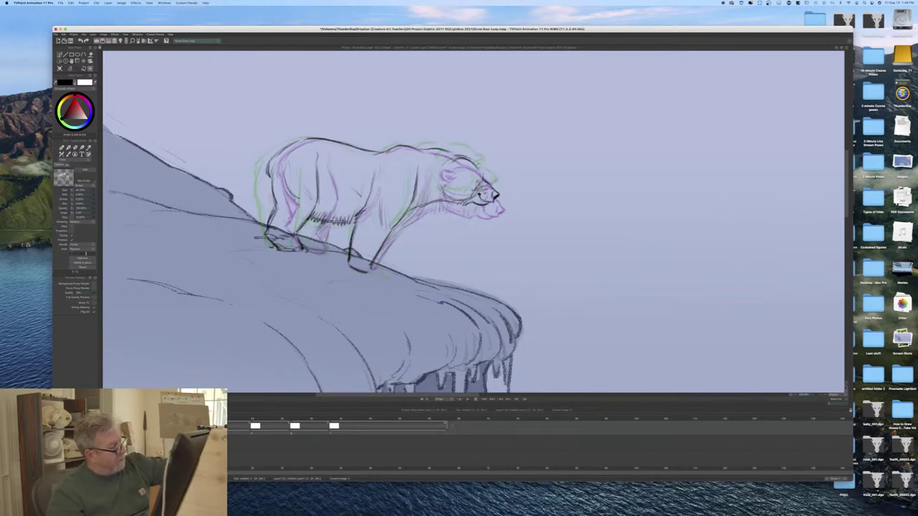
mouse_move(439, 174)
left_mouse_down()
mouse_move(452, 171)
mouse_move(448, 196)
left_mouse_up()
key("Left")
key("Right")
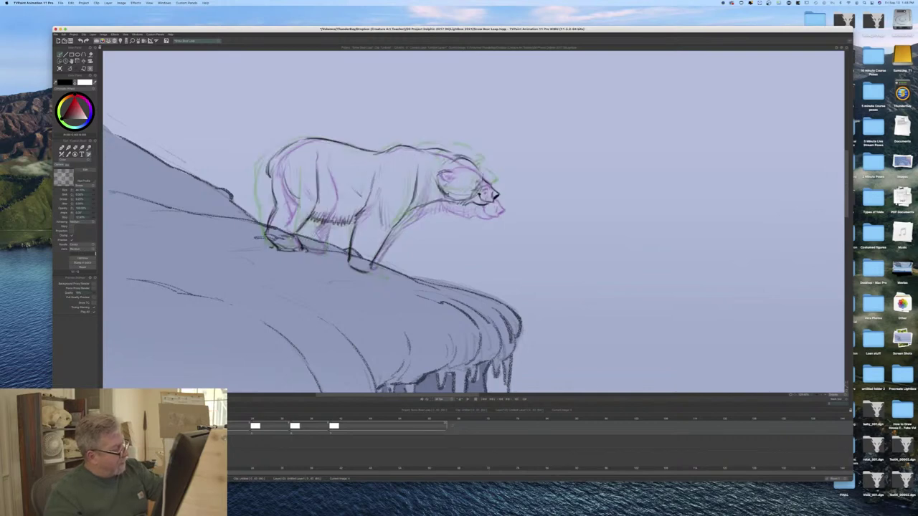
left_click_drag(441, 158, 435, 170)
left_click_drag(446, 158, 438, 162)
key("Right")
key("Left")
key("Right")
key("Left")
Step: Draw the far foreleg as a dark, shaded edge running from the chest down to the front paw
left_click_drag(429, 204, 374, 268)
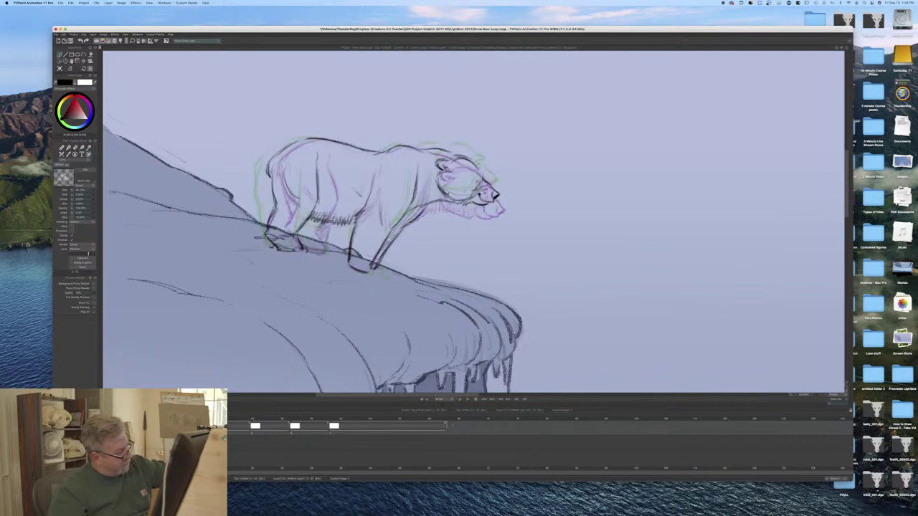
left_click_drag(426, 202, 385, 241)
left_click_drag(396, 236, 383, 245)
key("Right")
key("Left")
key("Right")
Step: Draw the far hind leg below the belly and darken it with hatching strokes
key("Right")
left_click_drag(328, 224, 324, 252)
key("Right")
key("Left")
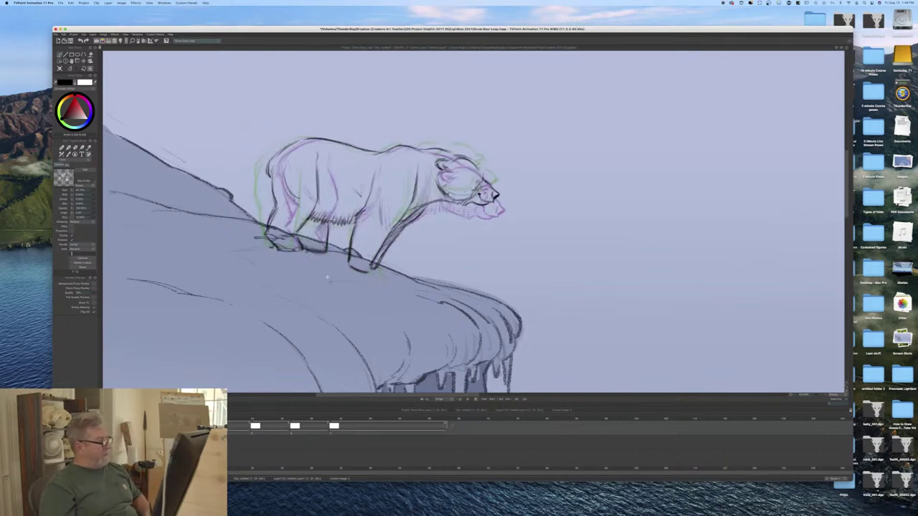
mouse_move(313, 219)
left_mouse_down()
mouse_move(297, 237)
mouse_move(312, 249)
left_mouse_up()
left_click_drag(327, 238, 317, 252)
Step: Flip back and forth between the new in-between and its neighbouring poses to check the leg movement
key("Right")
key("Left")
key("Right")
key("Left")
key("Right")
key("Left")
key("Right")
key("Right")
key("Left")
key("Right")
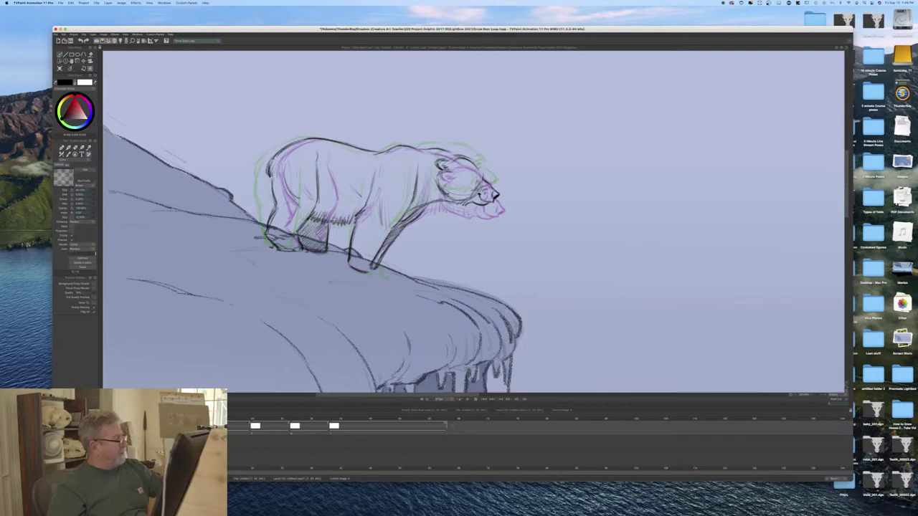
Step: Add the bear's eye to the in-between pose, checking its position against the adjacent drawing
key("Left")
key("Right")
key("Left")
key("Right")
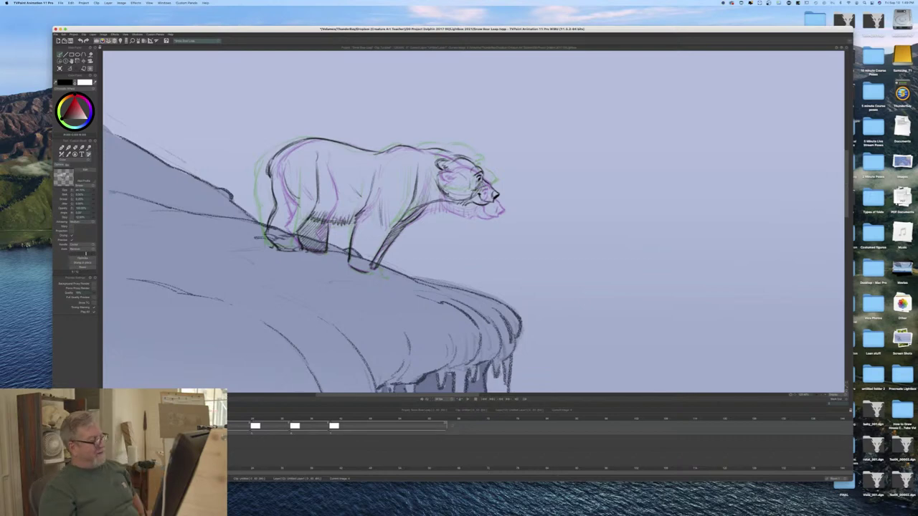
key("Left")
key("Right")
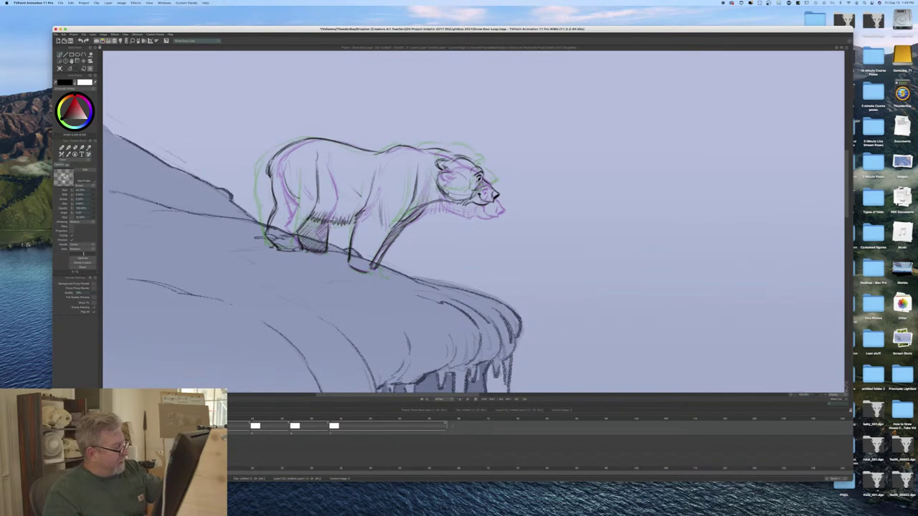
Step: Add short fur strokes under the jaw and along the neck and chest, and flip to the next pose
left_click_drag(448, 199, 454, 206)
mouse_move(444, 195)
left_mouse_down()
mouse_move(448, 205)
mouse_move(438, 203)
left_mouse_up()
left_click_drag(431, 188, 430, 204)
mouse_move(425, 192)
left_mouse_down()
mouse_move(428, 204)
mouse_move(413, 210)
left_mouse_up()
left_click_drag(416, 203, 407, 214)
key("Left")
key("Right")
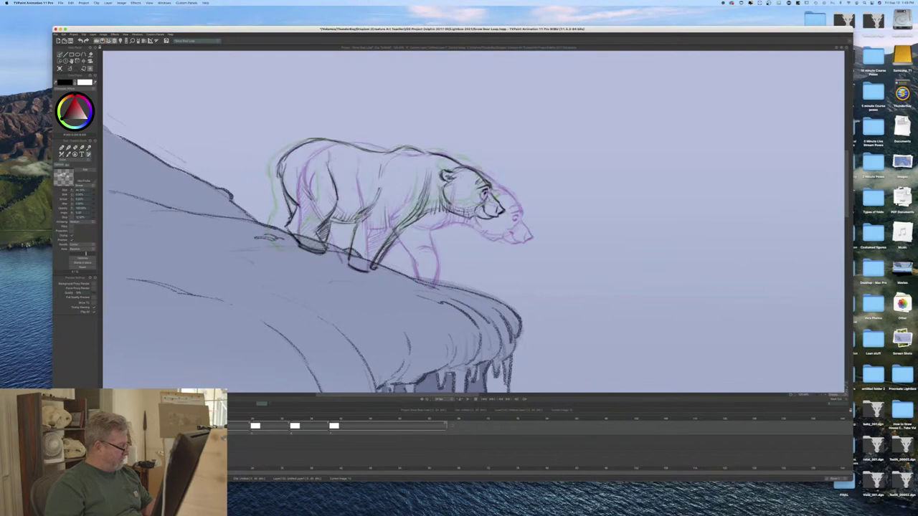
Step: On the next in-between, draw the bear's back contour from the shoulder hump to the rump, checking it against the adjacent drawing
key("Right")
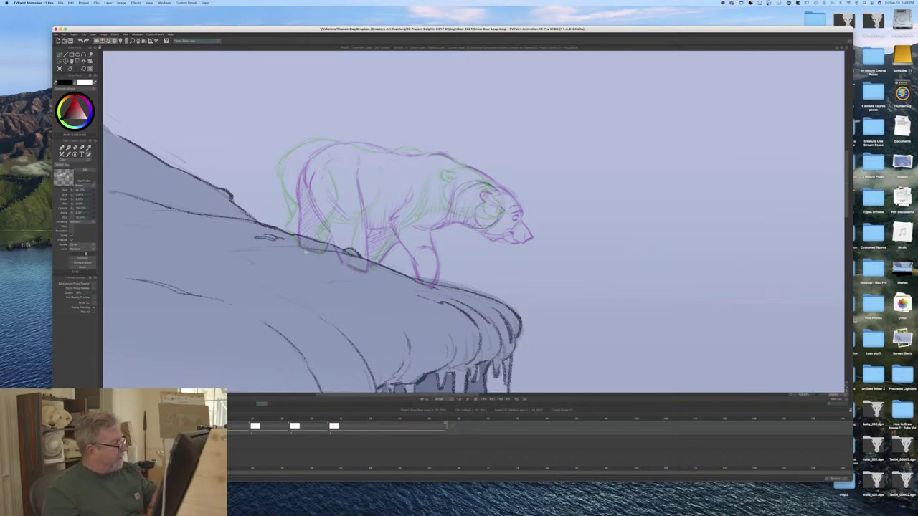
key("Right")
key("Left")
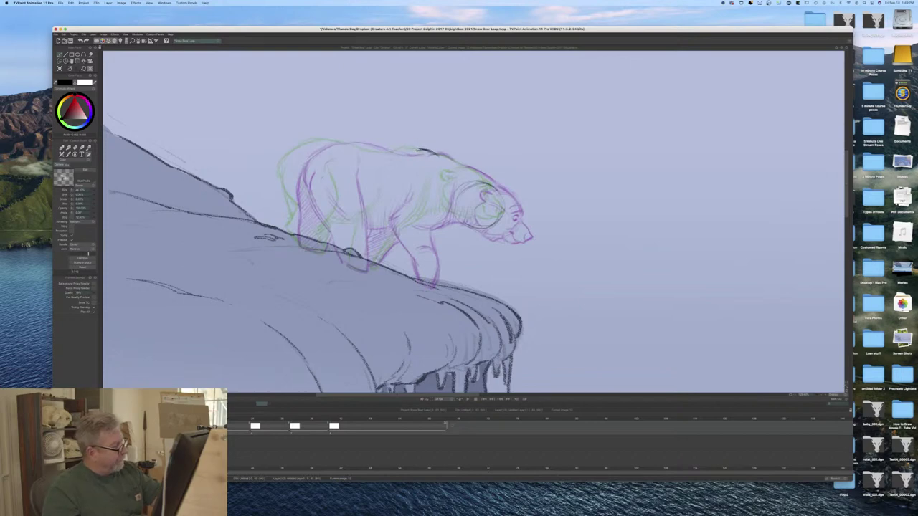
mouse_move(399, 153)
left_mouse_down()
mouse_move(416, 150)
mouse_move(356, 144)
mouse_move(297, 158)
mouse_move(361, 143)
mouse_move(401, 152)
left_mouse_up()
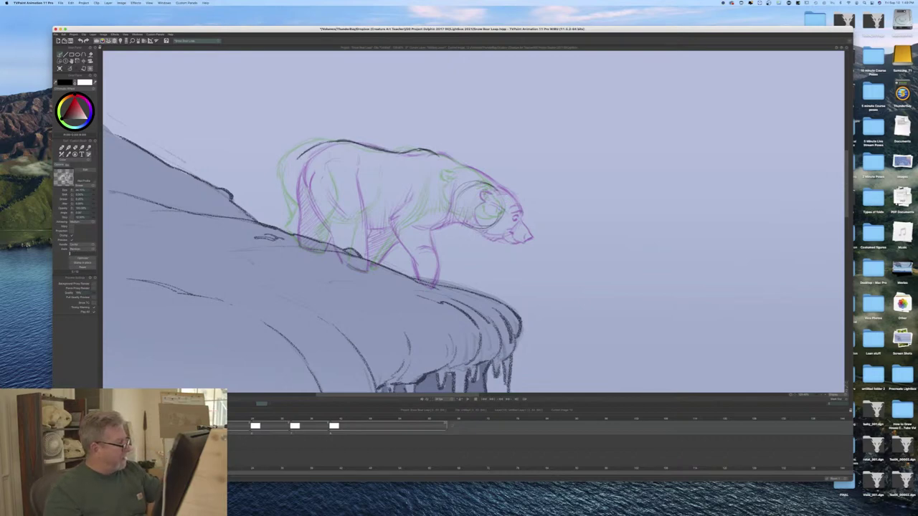
left_click_drag(295, 160, 297, 185)
key("Left")
key("Right")
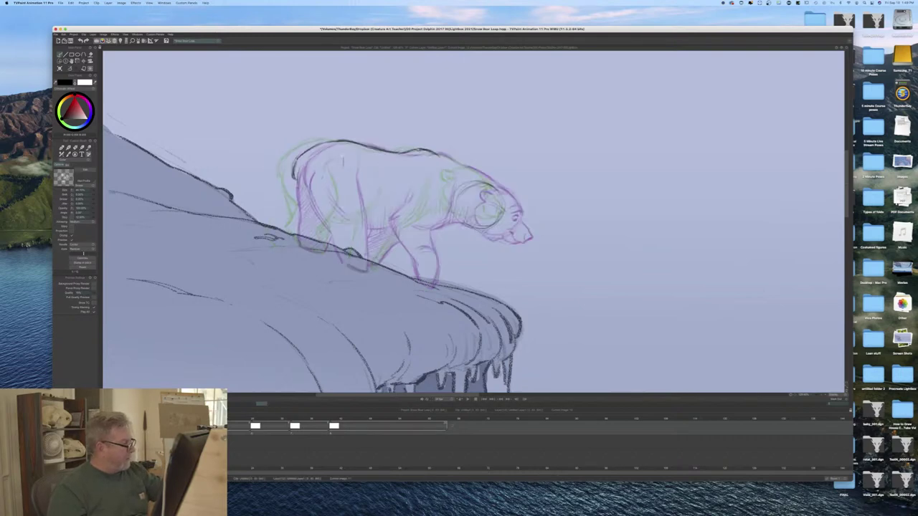
Step: Draw the near hind leg from the thigh down to its paw on the snow slope
left_click_drag(343, 172, 364, 265)
key("Left")
key("Right")
left_click_drag(304, 194, 323, 217)
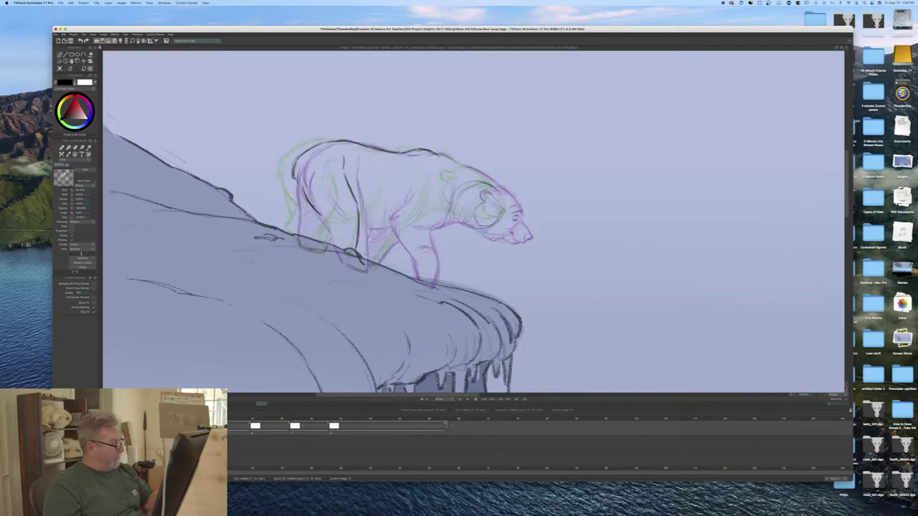
left_click_drag(313, 208, 332, 253)
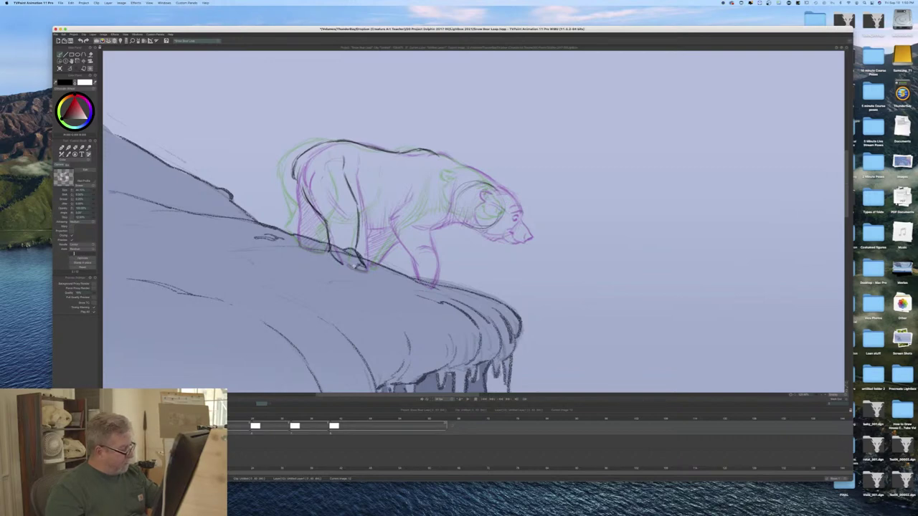
left_click_drag(365, 271, 337, 259)
Step: Flip between the in-between and its neighbouring poses to examine the near hind leg and paw placement
key("Left")
key("Right")
key("Left")
key("Right")
key("Right")
key("Left")
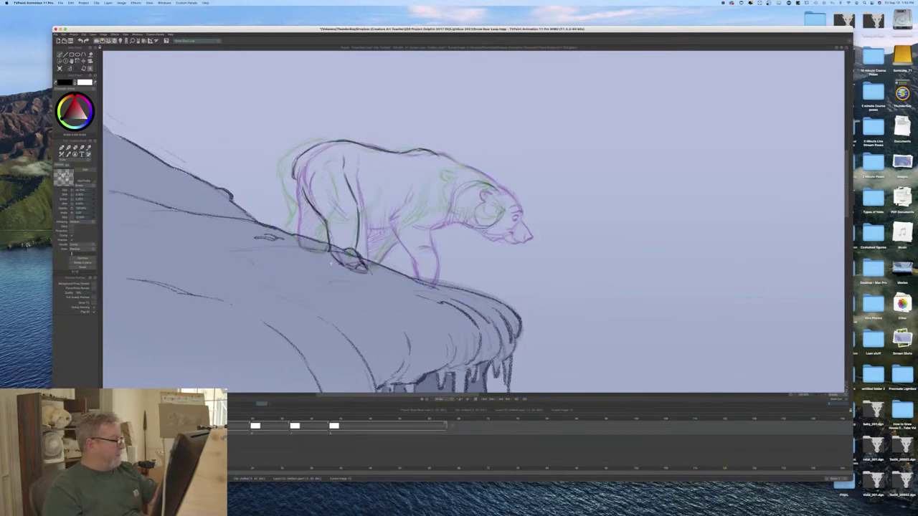
key("Right")
key("Left")
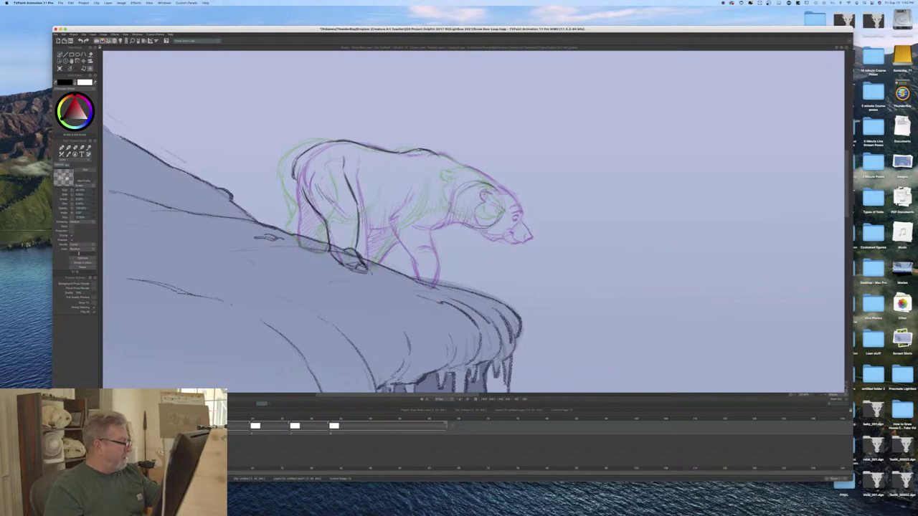
key("Right")
key("Left")
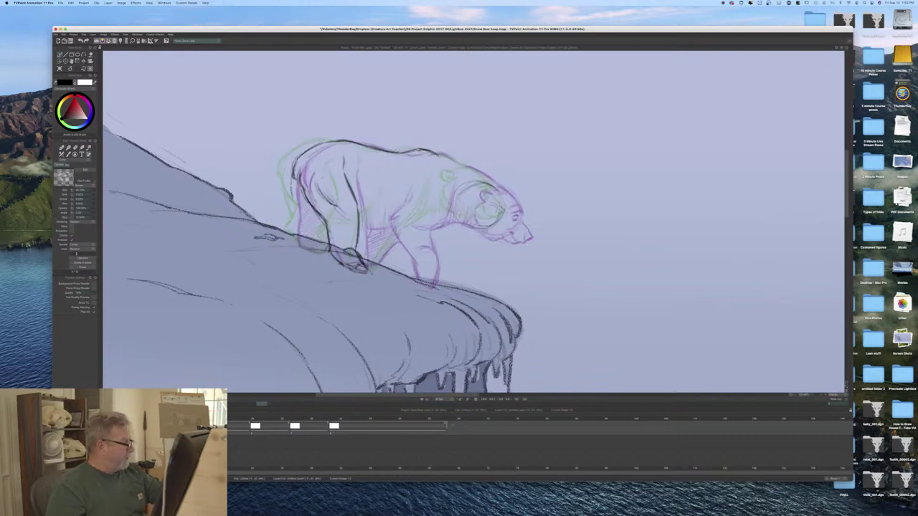
Step: Draw the far hind leg behind the near one, shade it with hatching and compare it with the adjacent poses
mouse_move(292, 173)
left_mouse_down()
mouse_move(297, 241)
mouse_move(328, 251)
mouse_move(318, 251)
left_mouse_up()
key("Right")
key("Right")
mouse_move(294, 190)
left_mouse_down()
mouse_move(292, 177)
mouse_move(309, 244)
left_mouse_up()
key("Left")
key("Right")
key("Left")
key("Right")
key("Left")
key("Right")
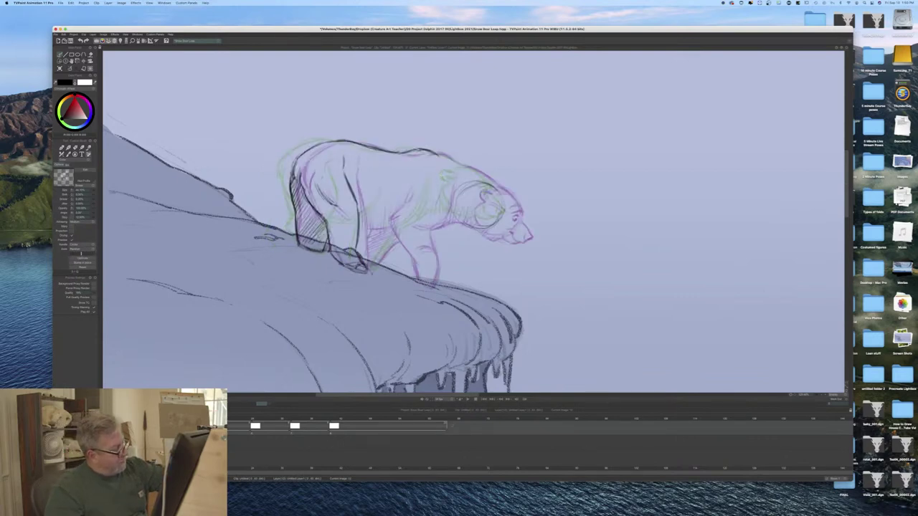
Step: Sketch the shoulder and upper front leg strokes and the flank lines, checking them against the previous drawing
mouse_move(438, 193)
left_mouse_down()
mouse_move(430, 219)
mouse_move(410, 226)
left_mouse_up()
key("Left")
key("Right")
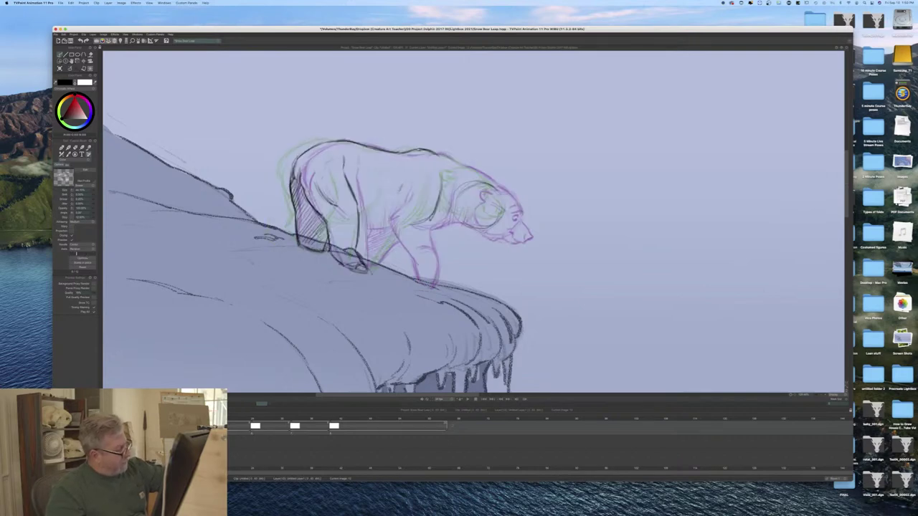
left_click_drag(396, 193, 378, 200)
key("Left")
key("Right")
key("Left")
key("Right")
key("Left")
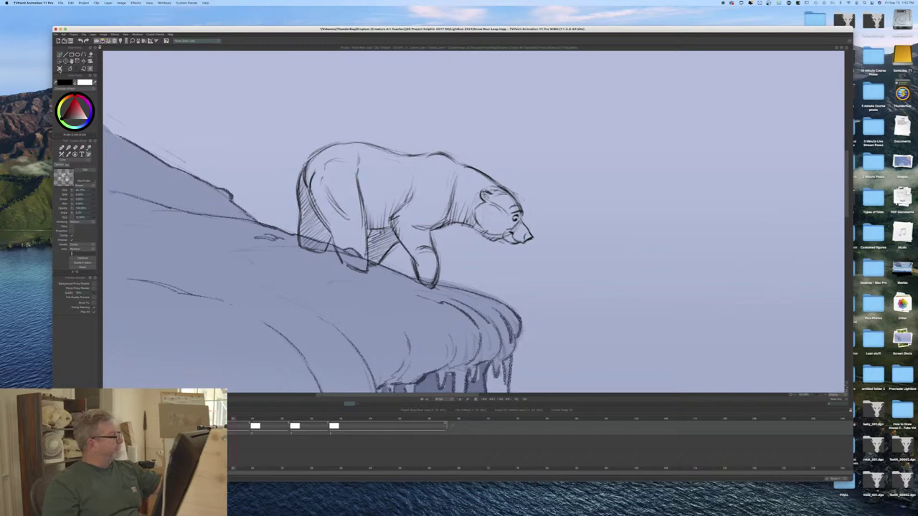
Step: Start another in-between on a blank drawing with the light table on, roughing in the head circle and the back contour
left_click(59, 69)
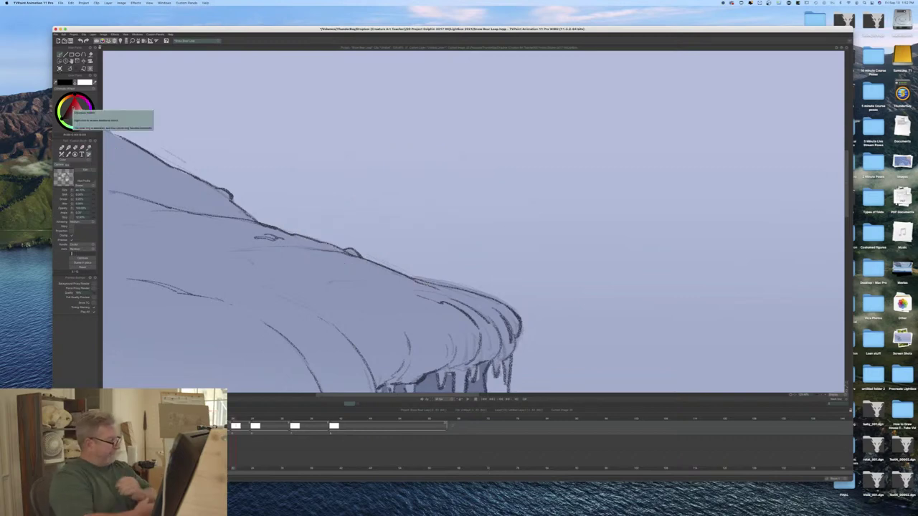
key("l")
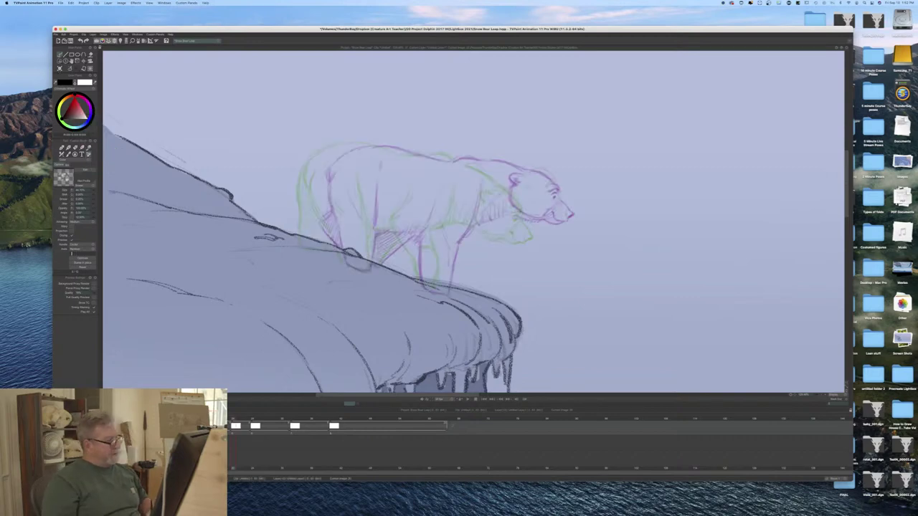
mouse_move(504, 185)
left_mouse_down()
mouse_move(537, 223)
mouse_move(525, 186)
mouse_move(532, 192)
mouse_move(437, 156)
mouse_move(512, 183)
left_mouse_up()
mouse_move(438, 157)
left_mouse_down()
mouse_move(367, 146)
mouse_move(321, 164)
left_mouse_up()
mouse_move(371, 144)
left_mouse_down()
mouse_move(349, 147)
mouse_move(413, 155)
left_mouse_up()
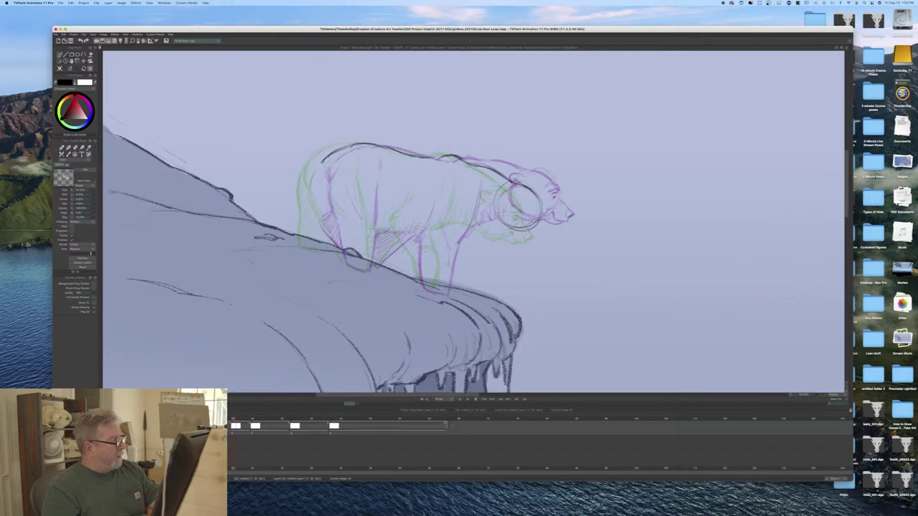
key("Right")
key("Left")
key("Right")
Step: Draw the near front leg from the shoulder down to the paw at the ledge, checking it against the adjacent pose
mouse_move(466, 181)
left_mouse_down()
mouse_move(461, 224)
mouse_move(450, 233)
mouse_move(451, 294)
left_mouse_up()
key("Left")
key("Right")
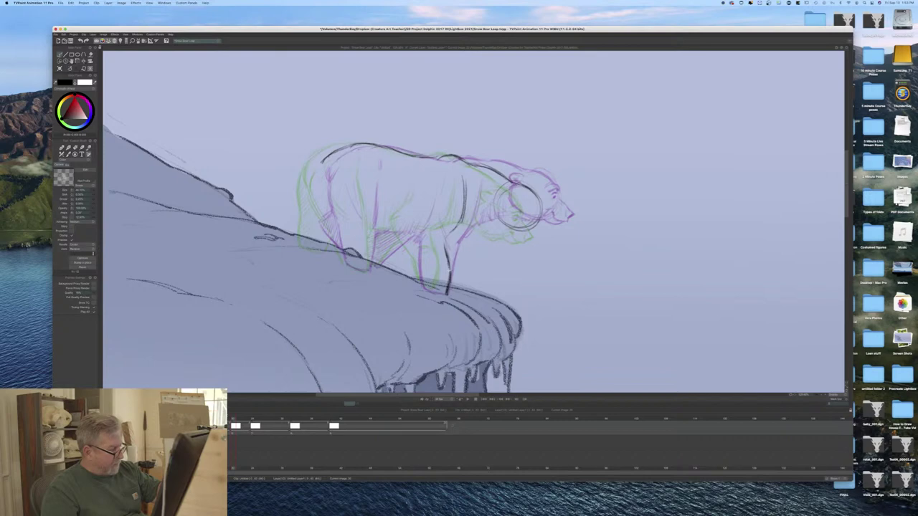
left_click_drag(461, 218, 445, 245)
key("Left")
key("Right")
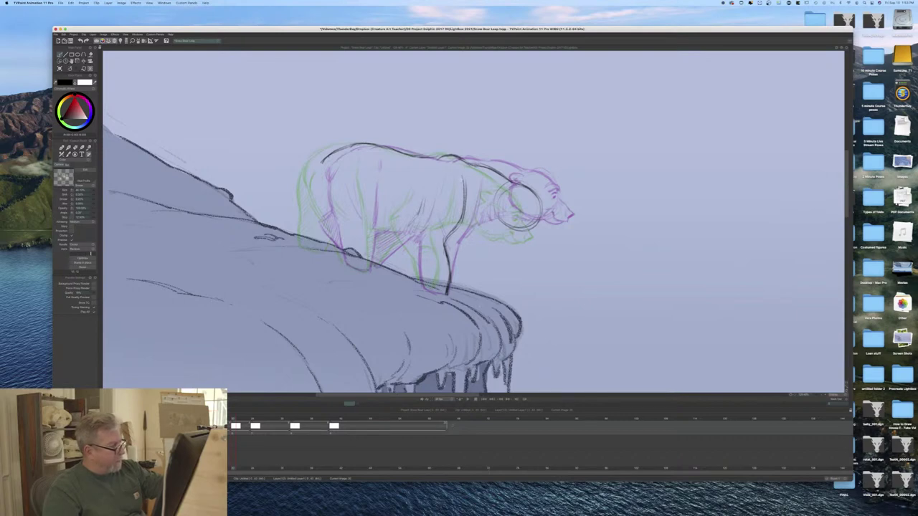
mouse_move(466, 195)
left_mouse_down()
mouse_move(464, 214)
mouse_move(407, 229)
mouse_move(409, 252)
mouse_move(437, 272)
mouse_move(424, 287)
mouse_move(429, 296)
mouse_move(445, 297)
left_mouse_up()
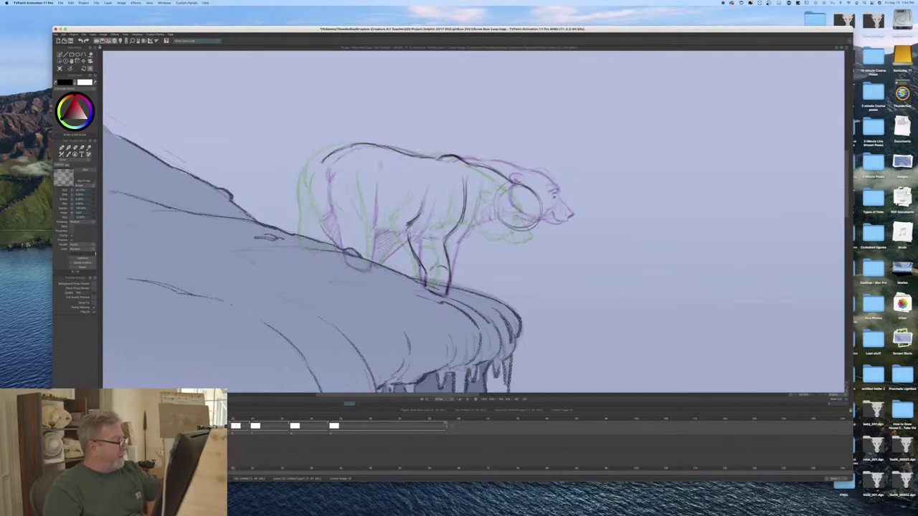
Step: Draw the front and back contours of the near hind leg down to the paw
left_click_drag(369, 180, 370, 264)
left_click_drag(370, 226, 368, 269)
key("Left")
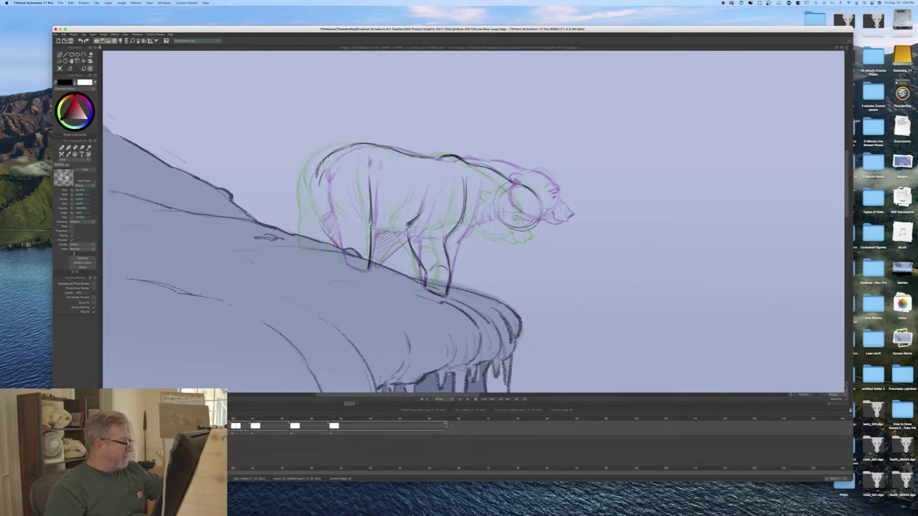
left_click_drag(319, 188, 346, 264)
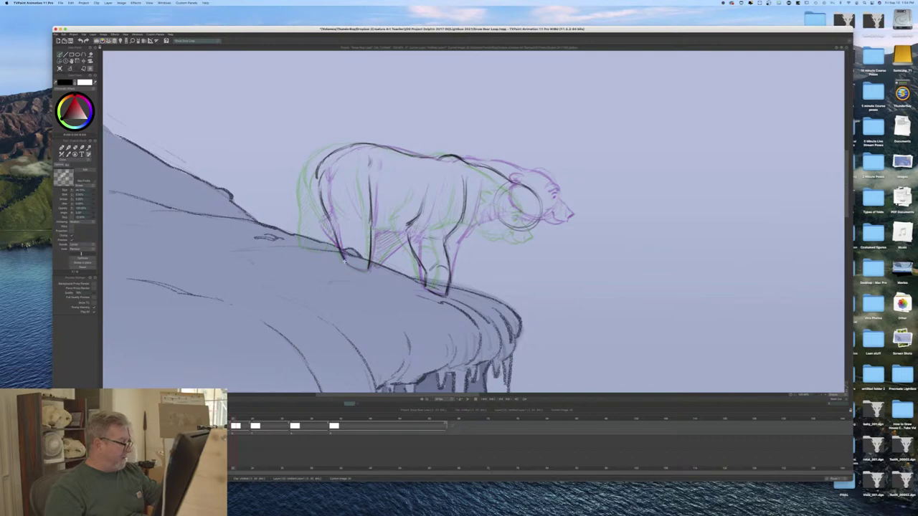
Step: Flip back and forth between this in-between and the previous pose to examine the hind leg's movement
key("Left")
key("Right")
key("Left")
key("Right")
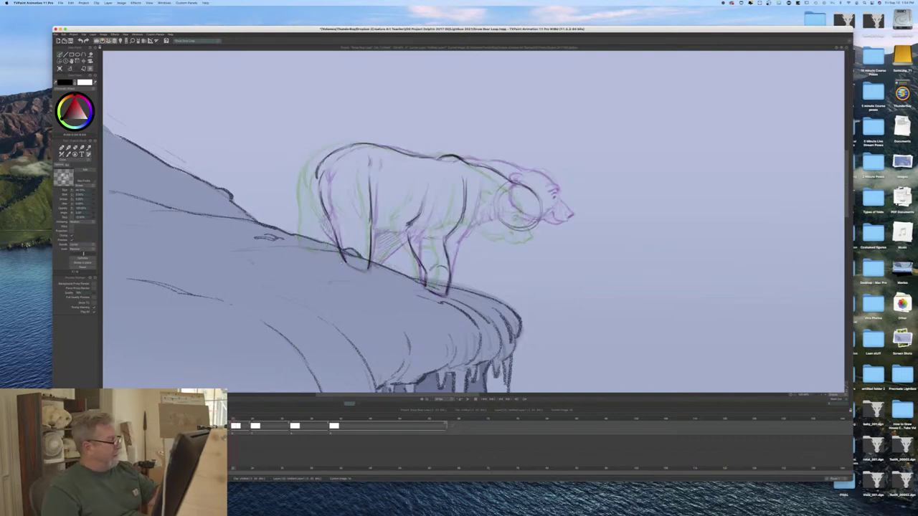
key("Left")
key("Right")
key("Left")
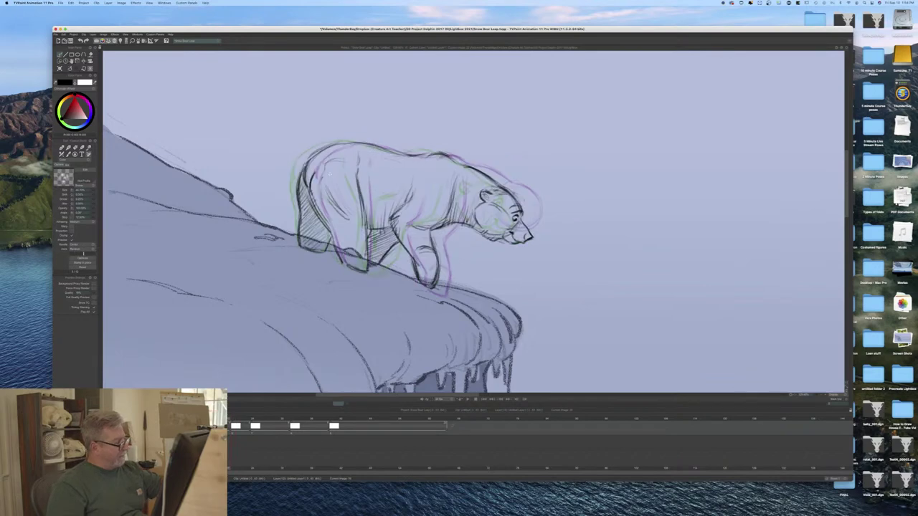
key("Right")
key("Left")
key("Right")
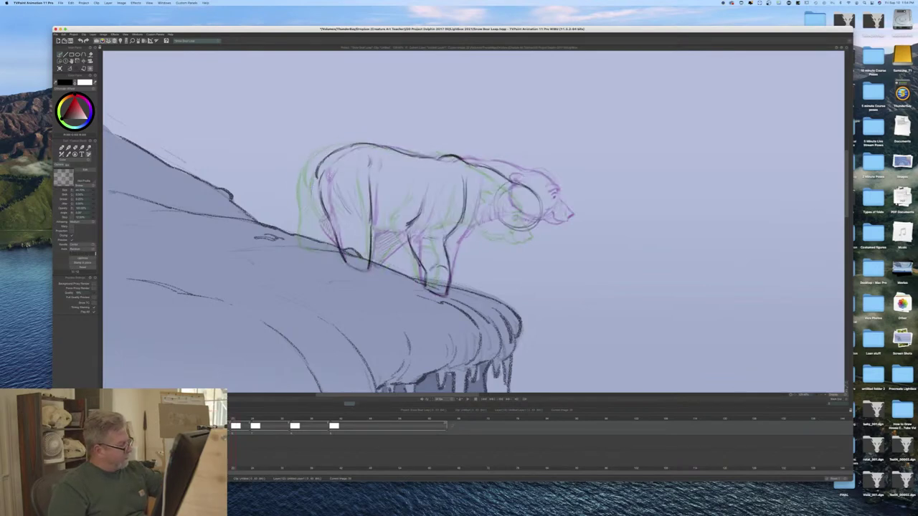
Step: Outline the far hind leg from the rump to its paw on the slope, flipping against the previous pose for placement
left_click_drag(313, 179, 312, 206)
mouse_move(319, 167)
left_mouse_down()
mouse_move(296, 241)
mouse_move(323, 251)
left_mouse_up()
key("Left")
key("Right")
key("Left")
key("Right")
key("Left")
key("Right")
key("Left")
key("Right")
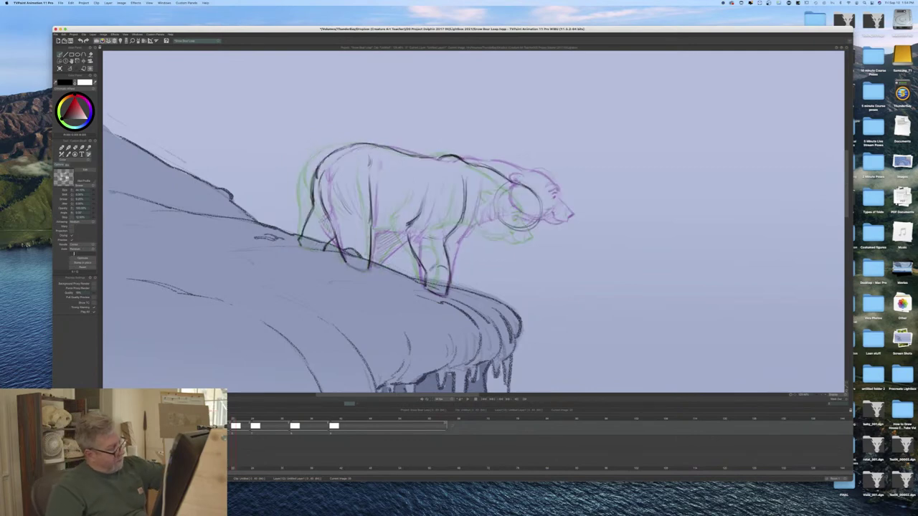
key("Left")
key("Right")
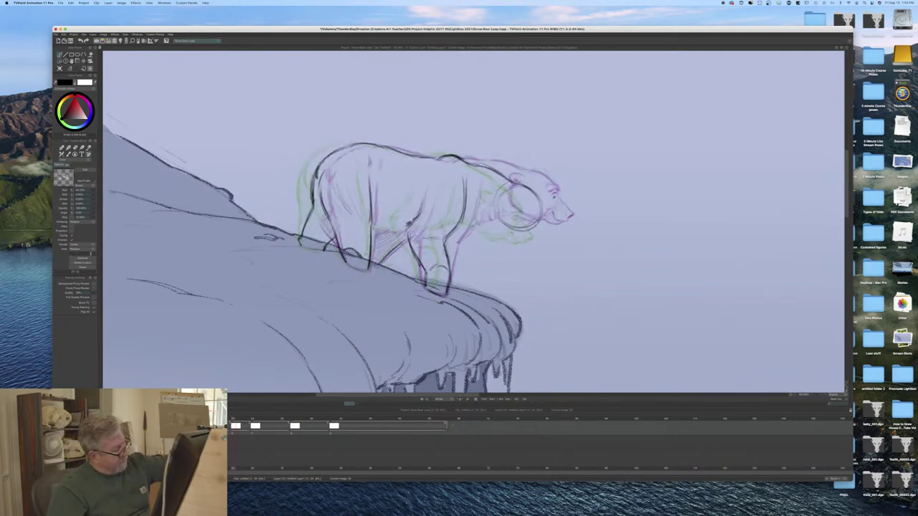
Step: Draw the furry belly line and shade the far front leg beneath it with hatching strokes
left_click_drag(397, 230, 370, 229)
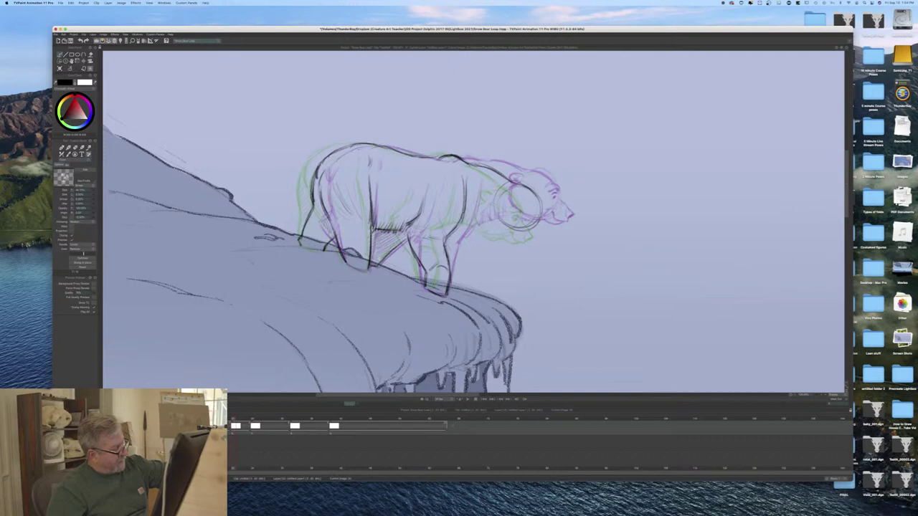
left_click_drag(405, 235, 375, 255)
left_click_drag(399, 234, 373, 251)
left_click_drag(392, 232, 373, 244)
key("Left")
key("Right")
key("Left")
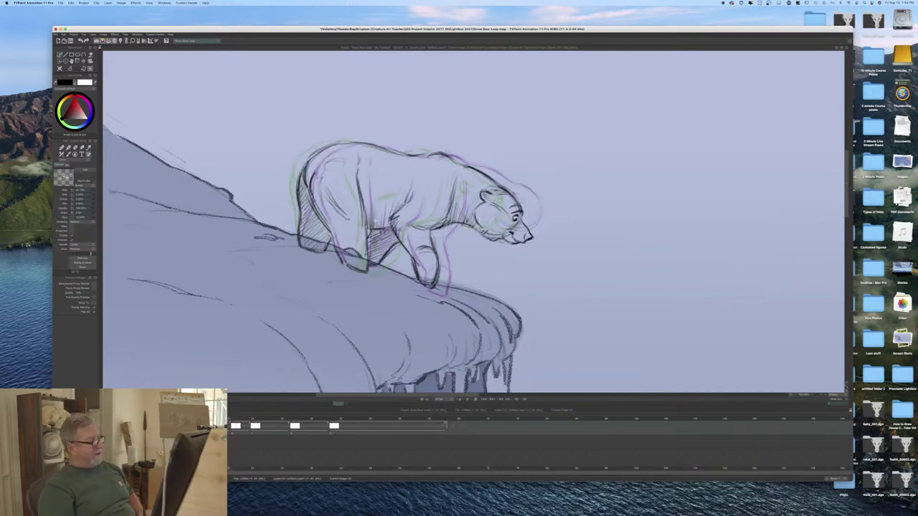
key("Right")
Step: Hatch the far hind leg down to its paw and compare it with the previous drawing
left_click_drag(304, 246, 320, 250)
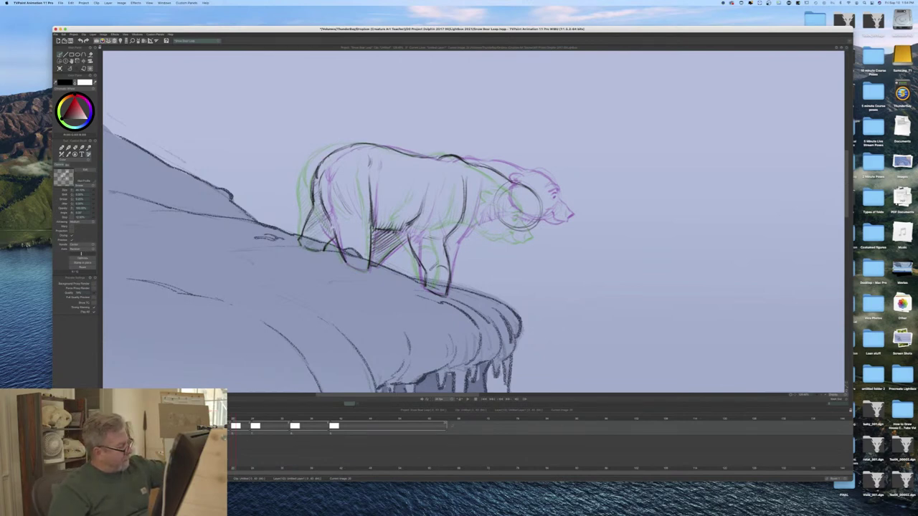
key("Left")
key("Right")
key("Left")
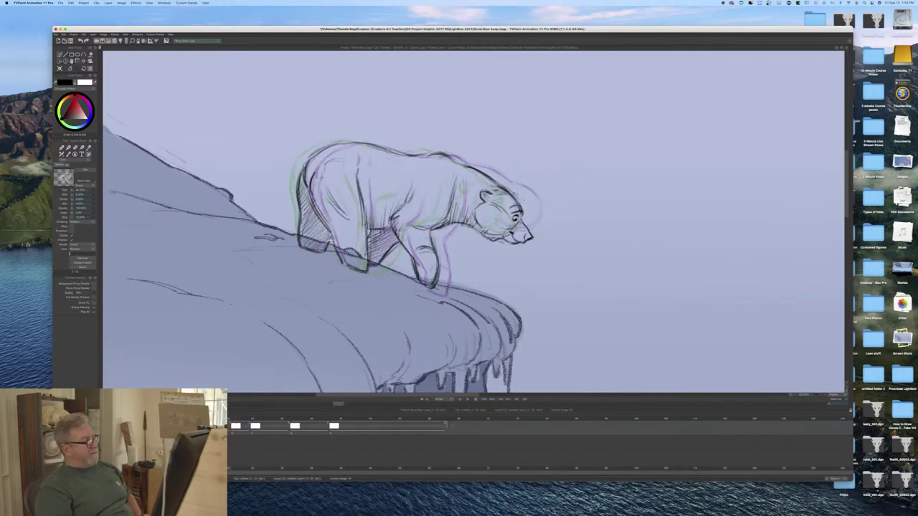
Step: Flip repeatedly between the in-between and the previous pose to examine the overall body and leg motion
key("Right")
key("Left")
key("Right")
key("Left")
key("Right")
key("Left")
key("Right")
key("Left")
key("Right")
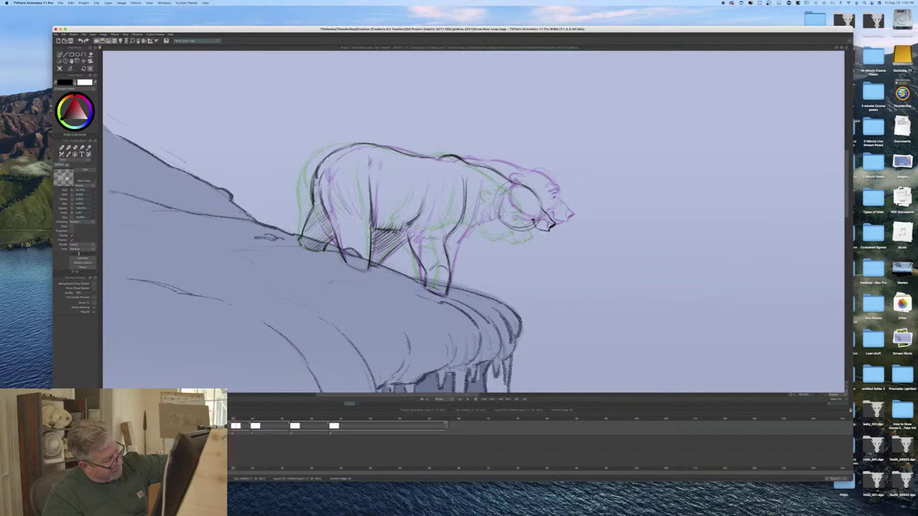
Step: Draw the muzzle, jaw, cheek, ear and eye over the head circle, and scrub the timeline to compare with the previous pose
left_click_drag(545, 231, 534, 232)
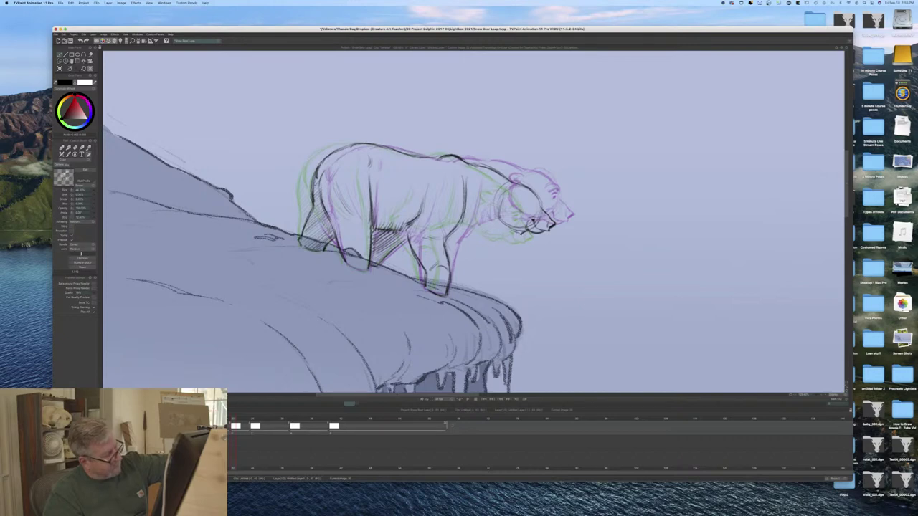
mouse_move(502, 196)
left_mouse_down()
mouse_move(494, 203)
mouse_move(509, 228)
left_mouse_up()
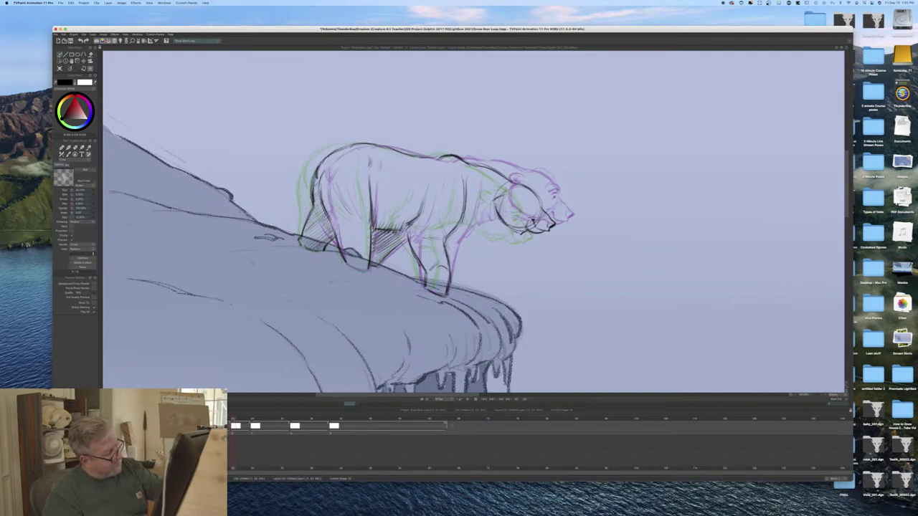
left_click_drag(503, 188, 498, 196)
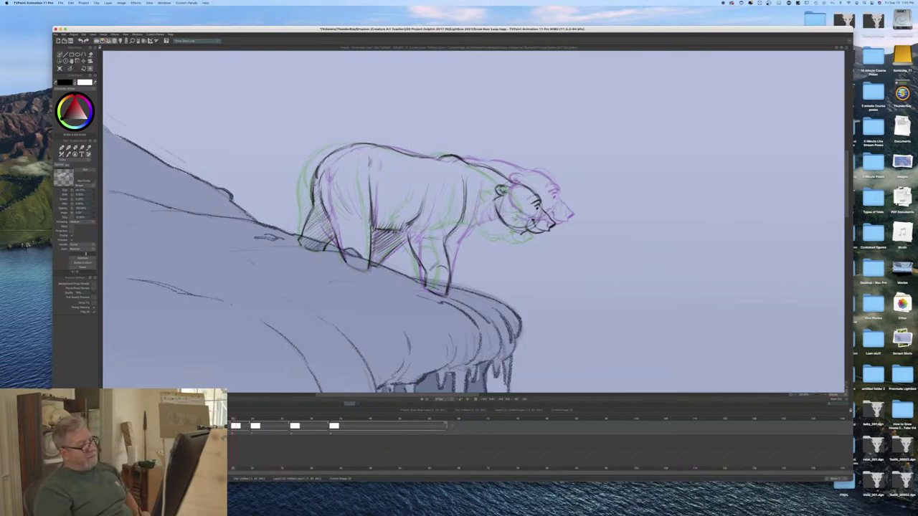
left_click_drag(350, 404, 371, 404)
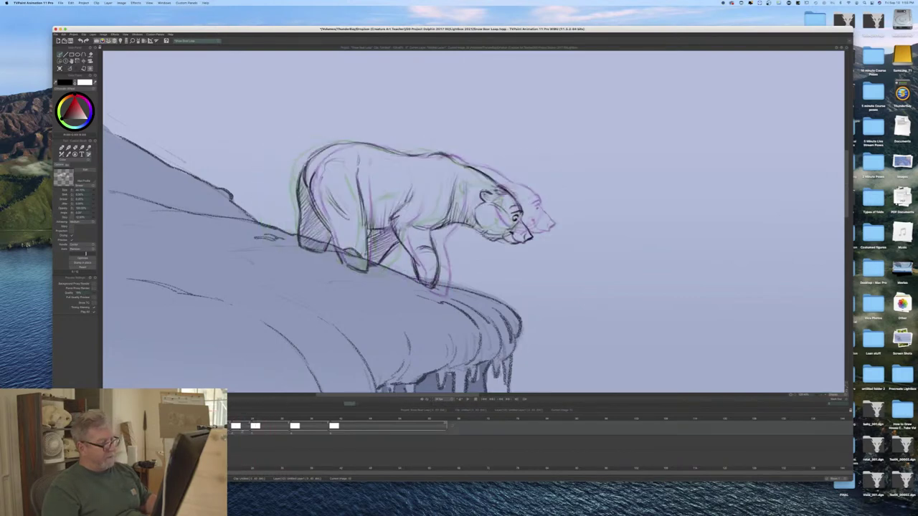
mouse_move(150, 438)
left_mouse_down()
mouse_move(242, 437)
mouse_move(235, 437)
left_mouse_up()
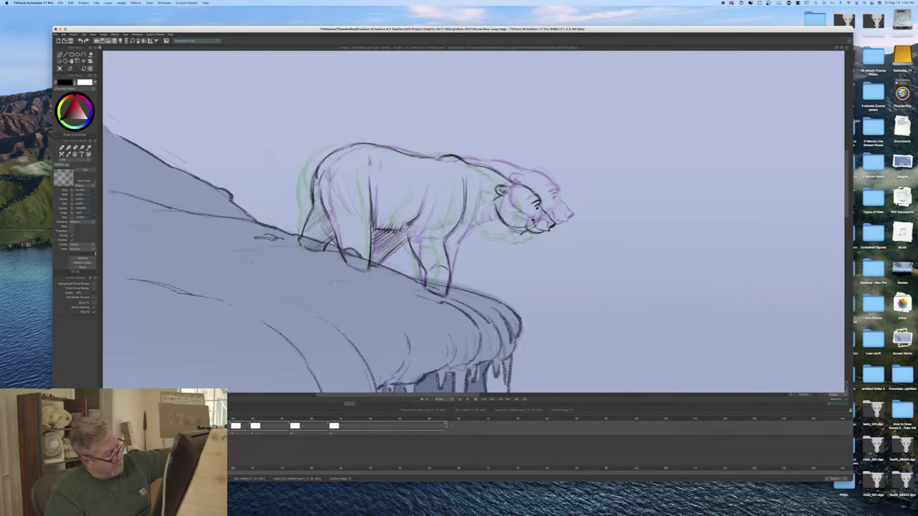
Step: Draw the throat line from the jaw to the chest and begin the fur hatching below the neck, comparing with the previous pose
left_click_drag(497, 226, 469, 225)
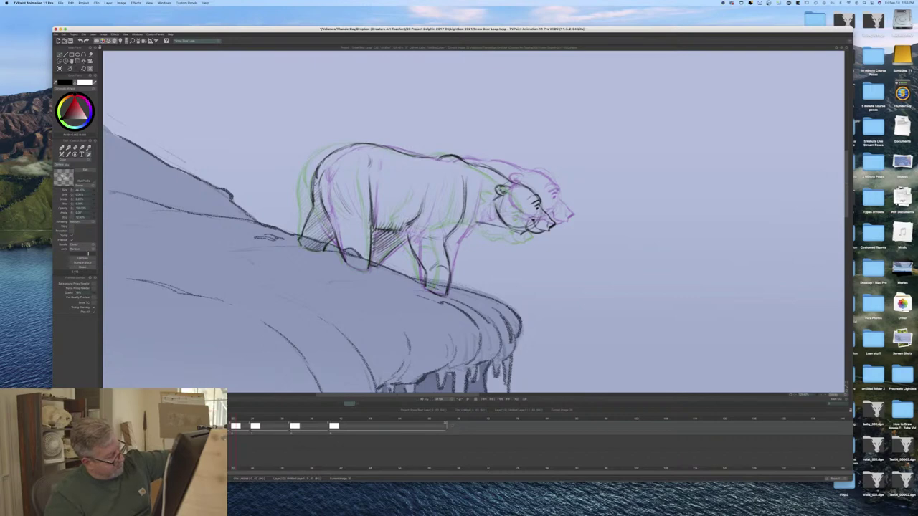
key("Left")
key("Right")
mouse_move(466, 220)
left_mouse_down()
mouse_move(453, 231)
mouse_move(514, 227)
mouse_move(452, 232)
left_mouse_up()
key("Left")
key("Right")
left_click_drag(453, 231, 443, 239)
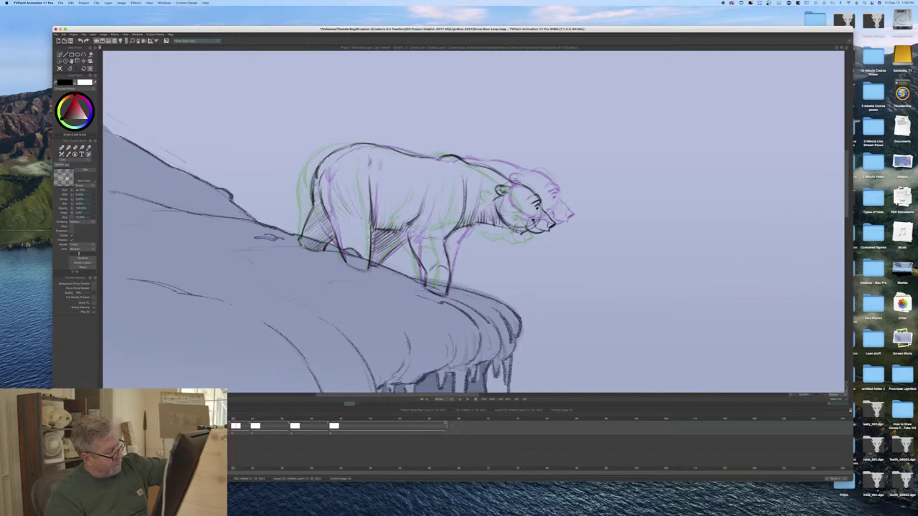
Step: Flip against the previous pose and extend the fur strokes down the front of the chest to the foreleg
key("Left")
key("Right")
key("Left")
key("Right")
key("Left")
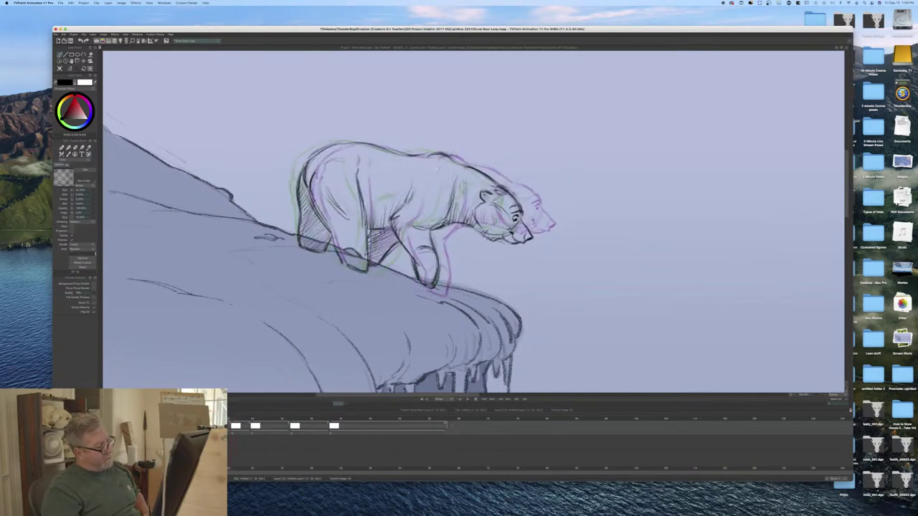
key("Right")
left_click_drag(449, 236, 443, 243)
left_click_drag(446, 239, 444, 247)
Step: Flip repeatedly between the finished in-between and the previous pose to examine the head, chest and leg motion
key("Left")
key("Right")
key("Left")
key("Right")
key("Left")
key("Right")
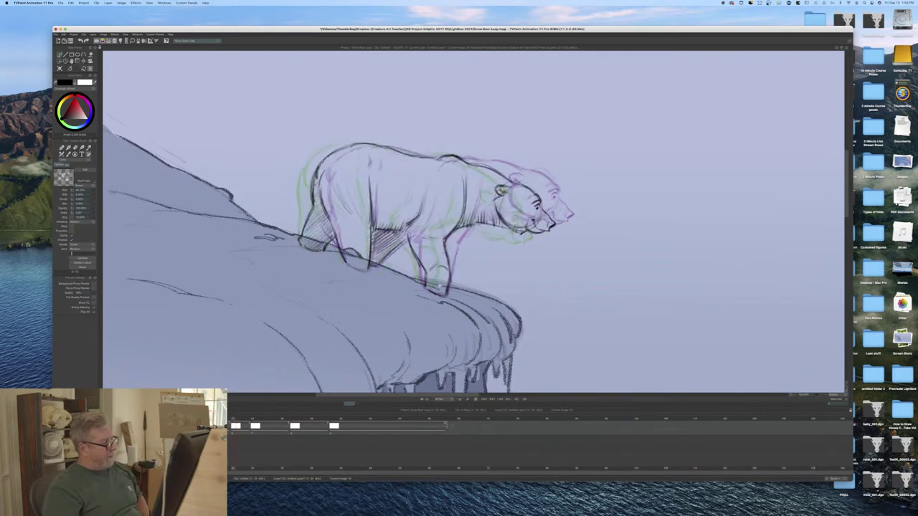
key("Left")
key("Right")
key("Left")
key("Right")
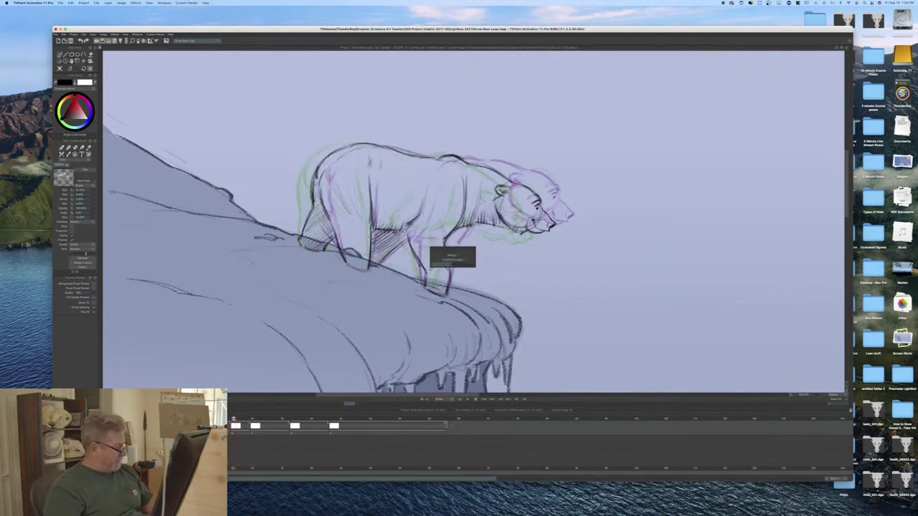
Step: Insert a blank drawing for the next in-between and sketch the head circle, back line and rump between the light-table poses
key("Right")
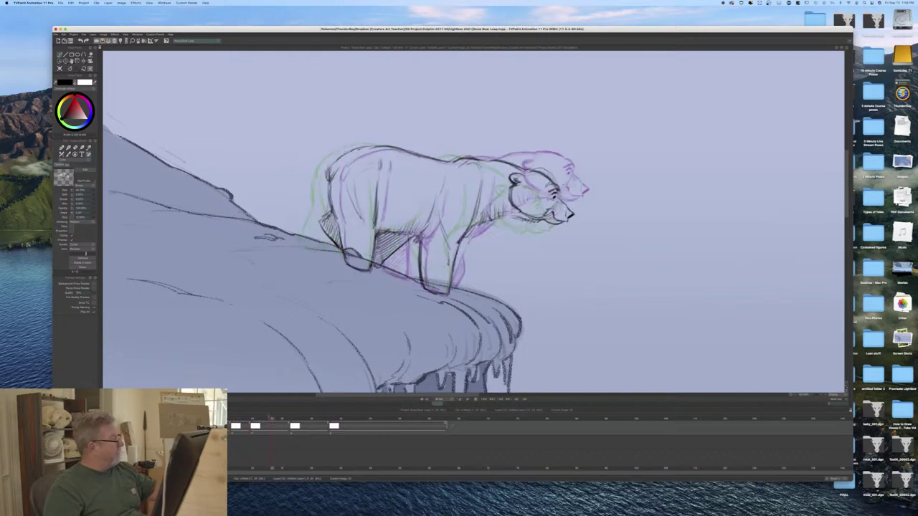
key("Left")
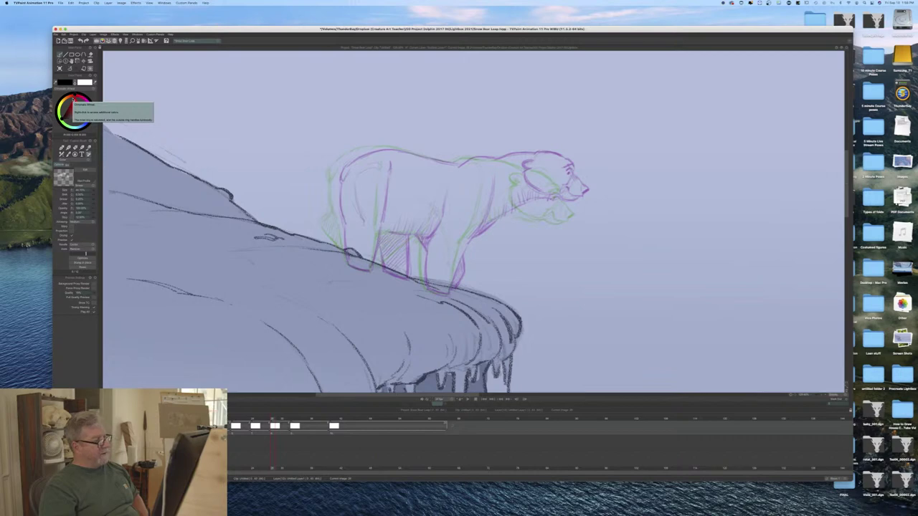
key("Right")
key("Left")
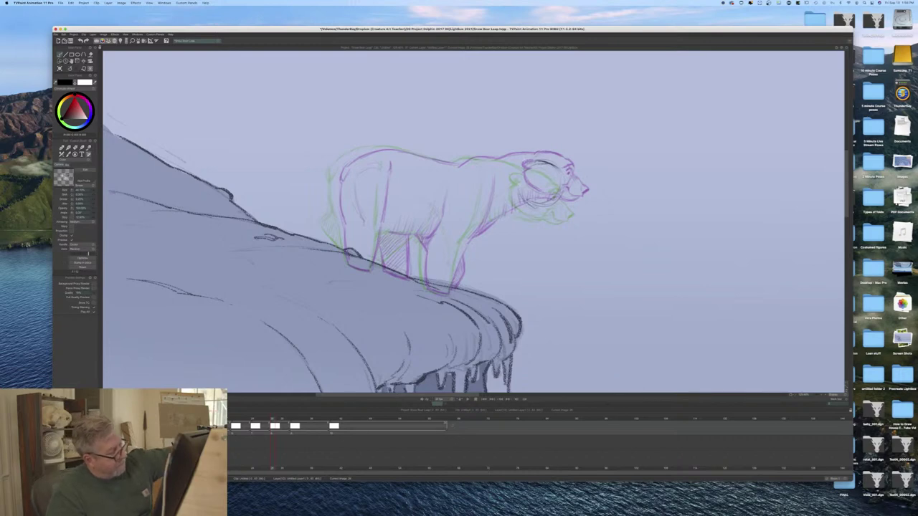
mouse_move(519, 158)
left_mouse_down()
mouse_move(455, 164)
mouse_move(393, 149)
left_mouse_up()
mouse_move(379, 149)
left_mouse_down()
mouse_move(346, 159)
mouse_move(337, 182)
left_mouse_up()
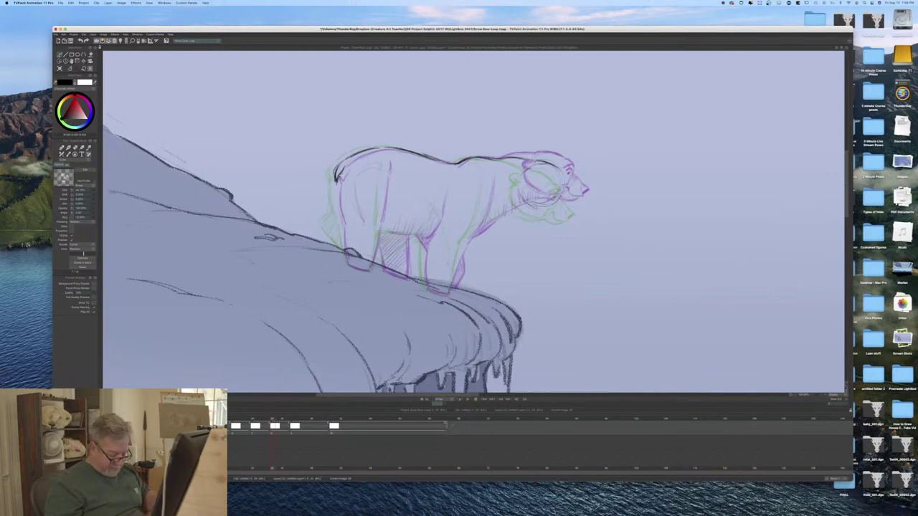
key("Left")
key("Right")
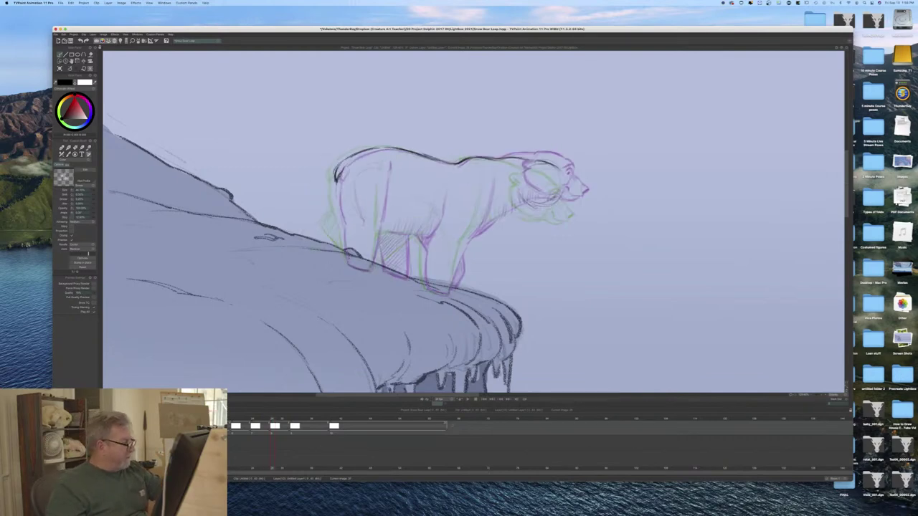
Step: Draw the near hind leg from the rump down to the paw, outlining both sides and the sole
left_click_drag(337, 181, 346, 259)
left_click_drag(383, 183, 379, 226)
left_click_drag(383, 184, 372, 261)
mouse_move(377, 239)
left_mouse_down()
mouse_move(369, 267)
mouse_move(349, 253)
mouse_move(370, 270)
left_mouse_up()
left_click_drag(356, 268, 369, 270)
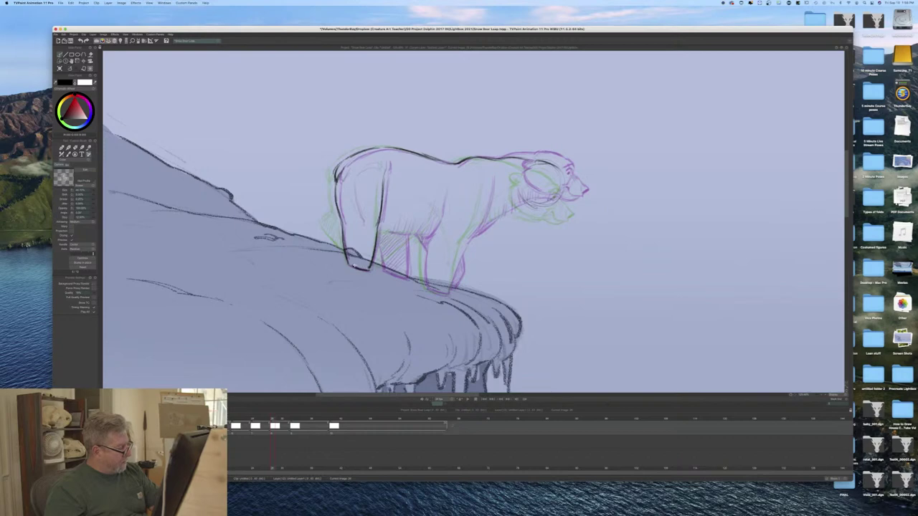
Step: Flip between the new in-between and the previous pose to examine the back and near hind leg motion
key("Left")
key("Right")
key("Left")
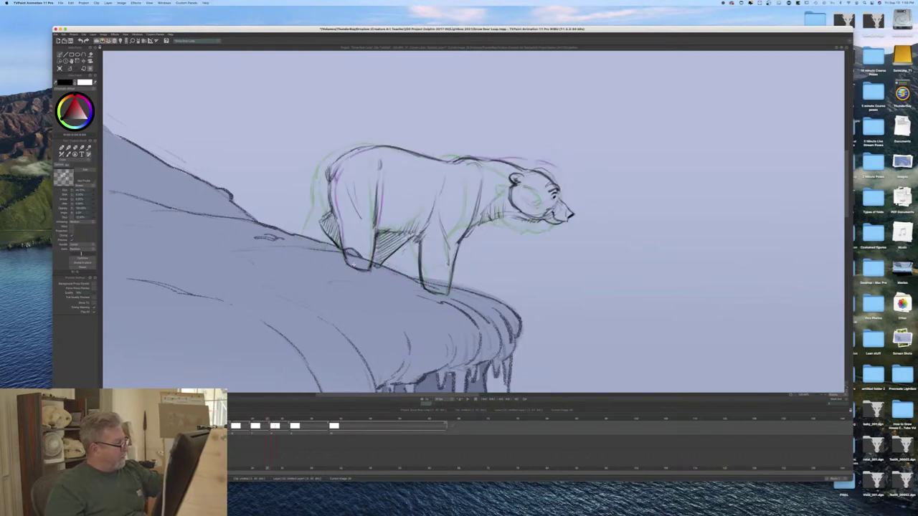
key("Right")
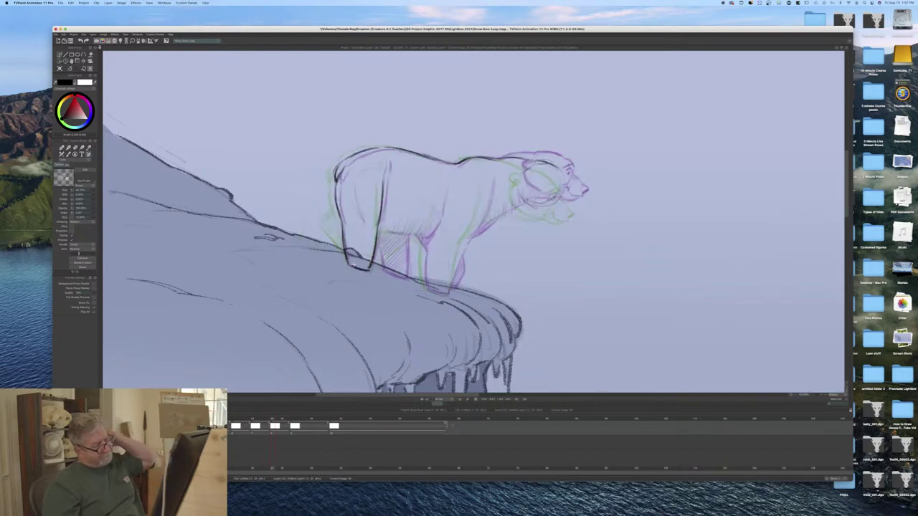
key("Left")
key("Right")
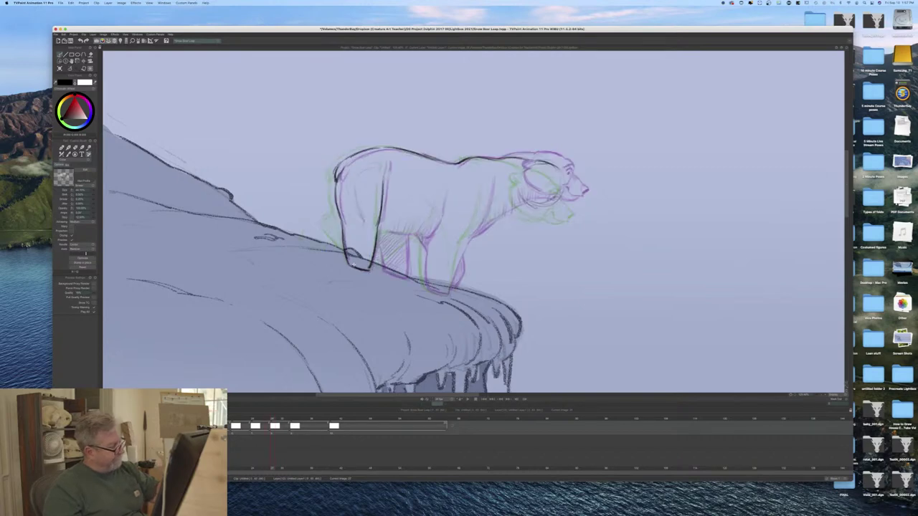
key("Left")
key("Right")
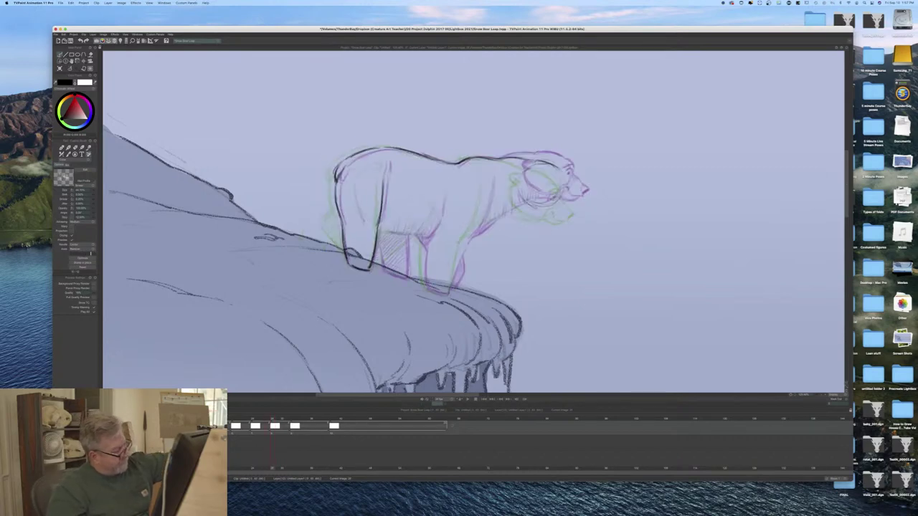
key("Left")
key("Right")
Step: Draw the near front leg from shoulder to paw with an inner elbow line, comparing it with the next pose
mouse_move(442, 194)
left_mouse_down()
mouse_move(423, 238)
mouse_move(424, 286)
left_mouse_up()
left_click_drag(422, 249, 423, 287)
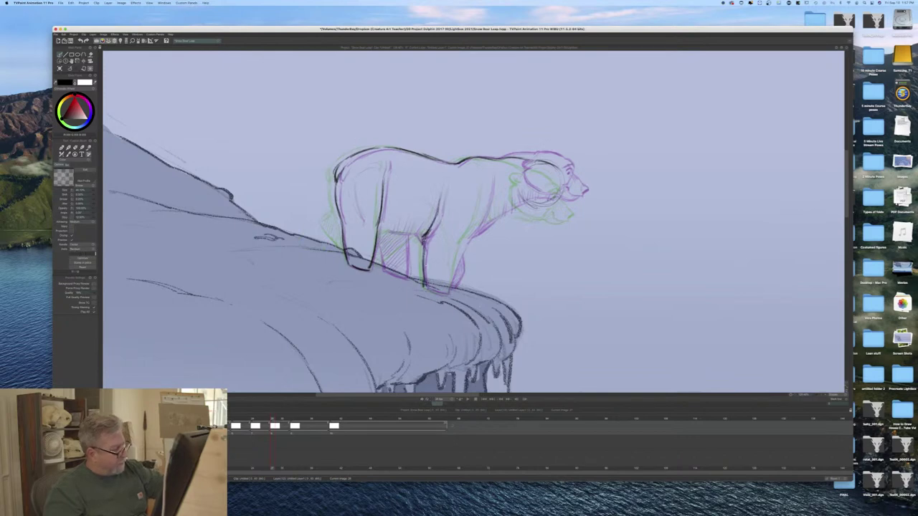
left_click_drag(488, 180, 450, 285)
mouse_move(460, 252)
left_mouse_down()
mouse_move(448, 293)
mouse_move(426, 286)
left_mouse_up()
key("Right")
key("Left")
left_click_drag(454, 222, 448, 243)
key("Right")
key("Left")
Step: Draw the underside of the neck and the chest contour down to the front leg, checking against the next pose
left_click_drag(529, 210, 476, 232)
key("Right")
key("Left")
left_click_drag(493, 218, 469, 234)
key("Right")
key("Left")
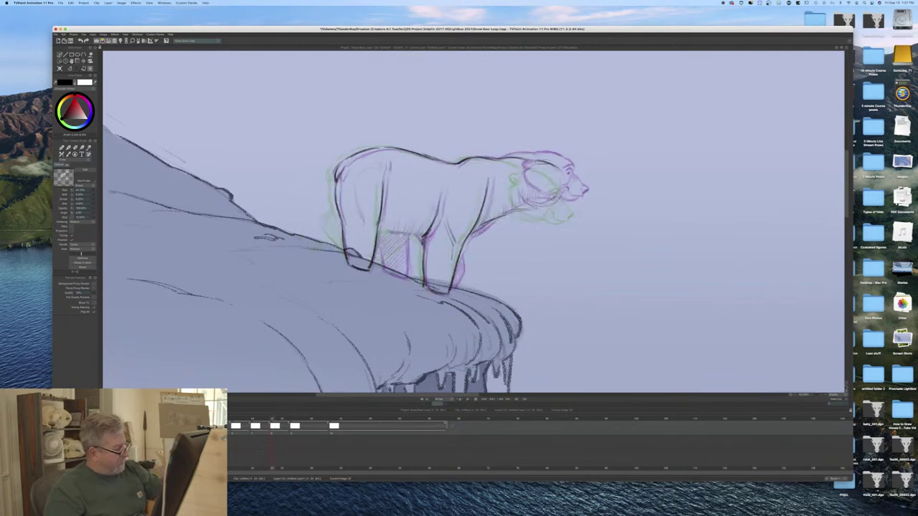
Step: Draw the belly line with short fur strokes between the near legs and compare it with the previous pose
left_click_drag(429, 233, 379, 234)
left_click_drag(428, 215, 417, 235)
left_click_drag(418, 228, 409, 237)
left_click_drag(408, 224, 400, 236)
left_click_drag(400, 223, 390, 236)
left_click_drag(389, 223, 380, 231)
key("Left")
key("Right")
key("Left")
key("Right")
key("Left")
key("Right")
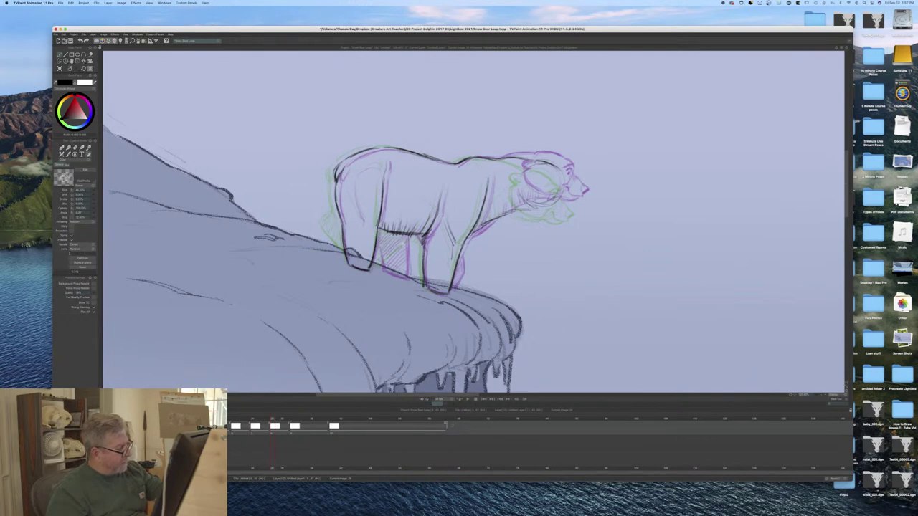
Step: Outline the far hind leg behind the near one, shade it with diagonal hatching, and flip to check its movement
mouse_move(404, 237)
left_mouse_down()
mouse_move(397, 279)
mouse_move(398, 252)
mouse_move(385, 278)
mouse_move(399, 277)
left_mouse_up()
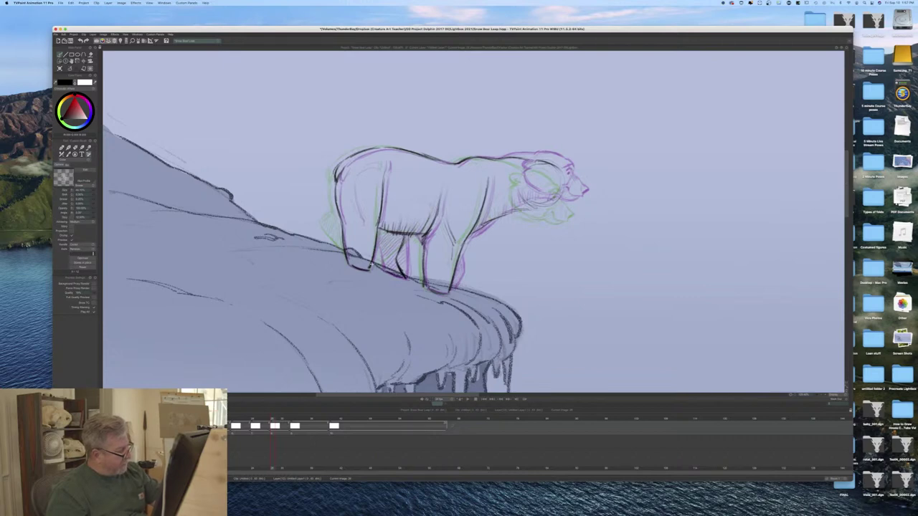
left_click_drag(385, 229, 379, 240)
left_click_drag(388, 234, 378, 251)
left_click_drag(393, 236, 377, 260)
left_click_drag(398, 239, 379, 268)
left_click_drag(397, 254, 388, 272)
key("Left")
key("Right")
key("Left")
key("Right")
key("Left")
key("Right")
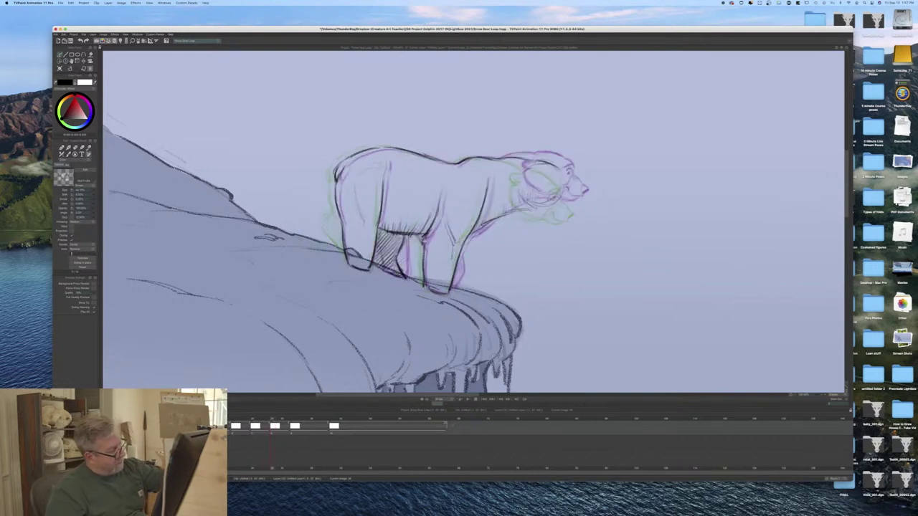
Step: Draw and shade the lifted far front paw behind the near front leg, and flip to check it against the previous pose
left_click_drag(420, 235, 415, 240)
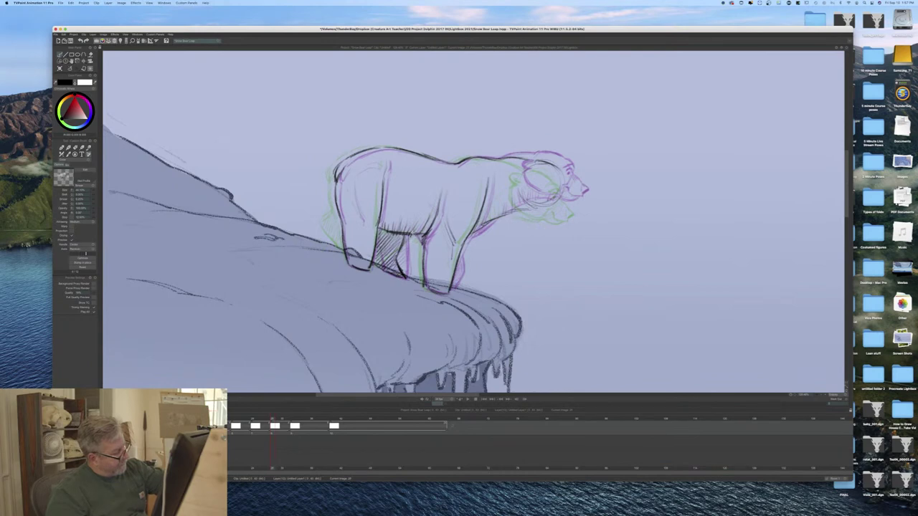
mouse_move(414, 246)
left_mouse_down()
mouse_move(407, 263)
mouse_move(419, 266)
left_mouse_up()
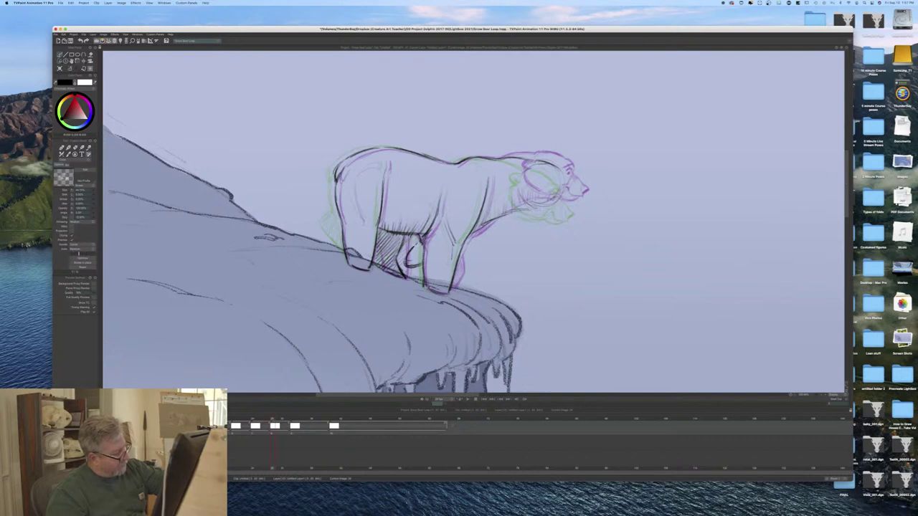
left_click_drag(421, 246, 413, 267)
key("Left")
key("Right")
key("Left")
key("Right")
key("Left")
key("Right")
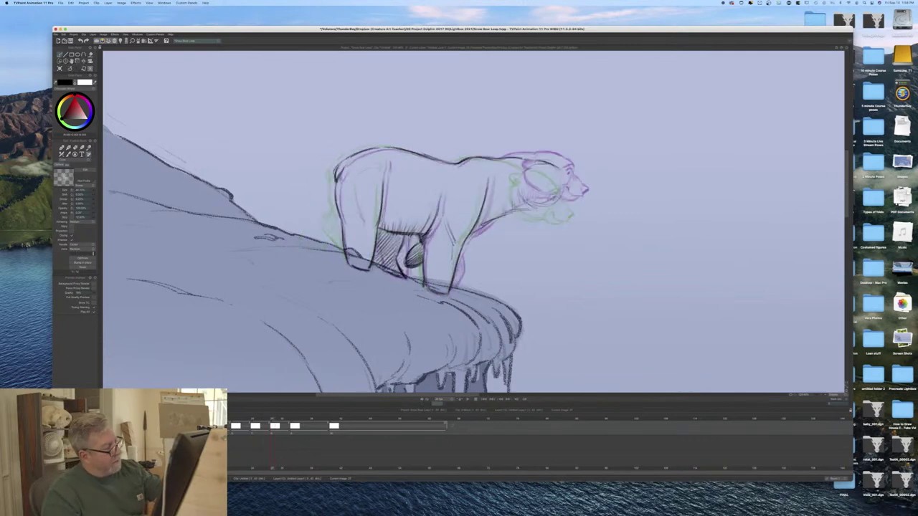
Step: Draw the ear, nose, muzzle, mouth, jaw, brow and eye over the head circle, and flip to compare with the previous pose
left_click_drag(521, 169, 516, 177)
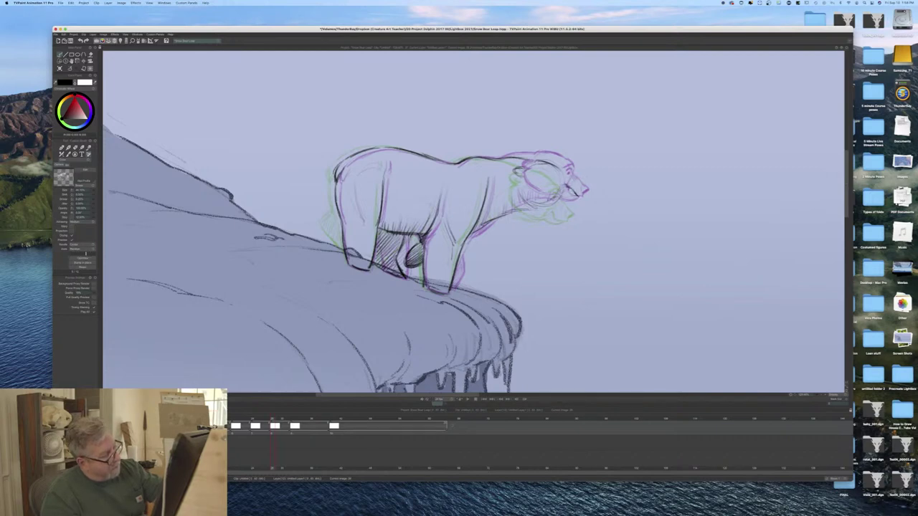
left_click_drag(576, 198, 582, 203)
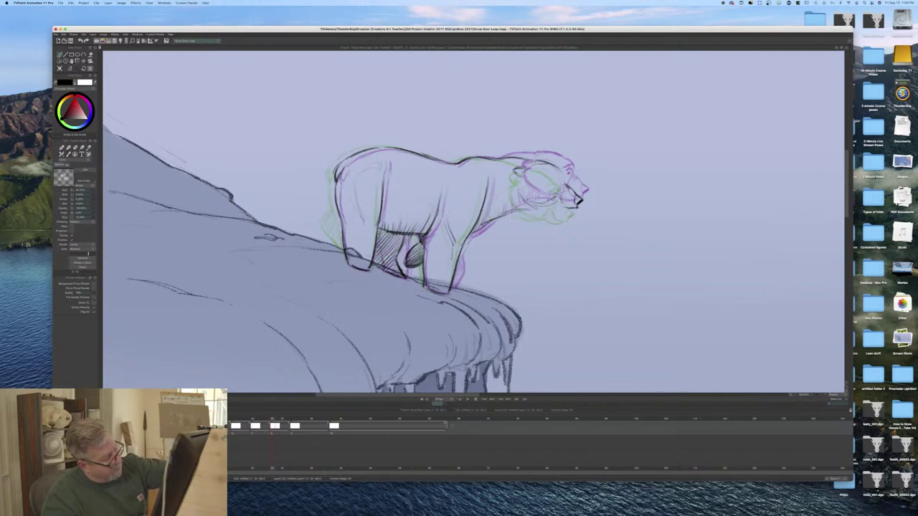
left_click_drag(576, 207, 559, 209)
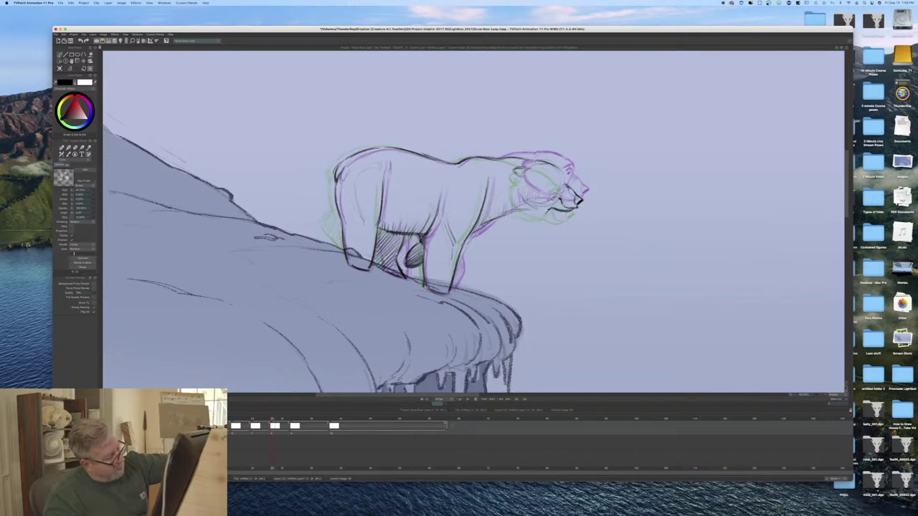
left_click_drag(545, 210, 534, 213)
key("Left")
key("Right")
key("Left")
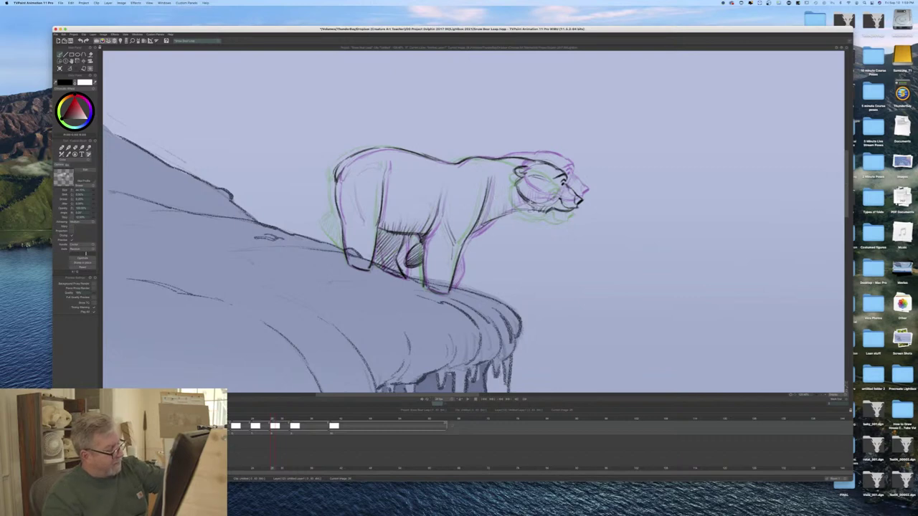
Step: Hatch fur along the throat and chest down to the front leg, and flip to compare with the previous pose
left_click_drag(517, 199, 514, 211)
left_click_drag(513, 200, 501, 217)
left_click_drag(499, 209, 488, 221)
left_click_drag(485, 213, 476, 232)
left_click_drag(479, 226, 471, 235)
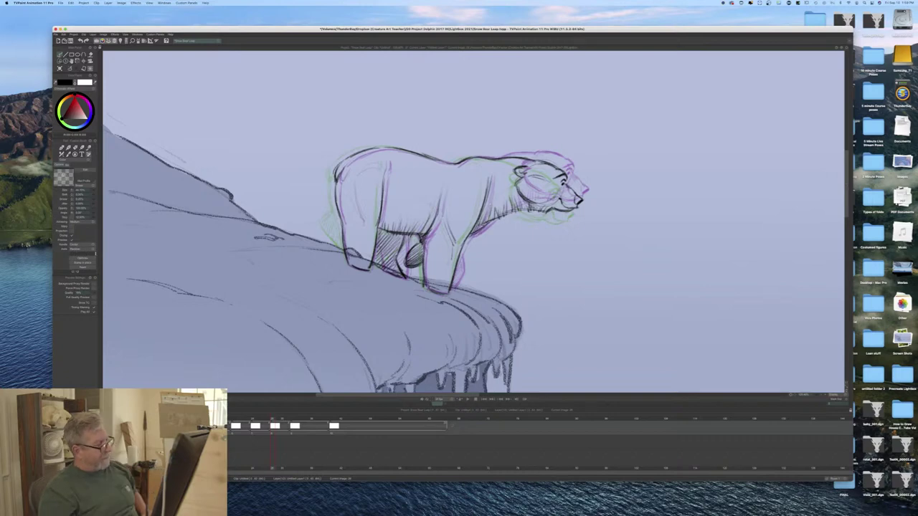
key("Left")
key("Right")
key("Left")
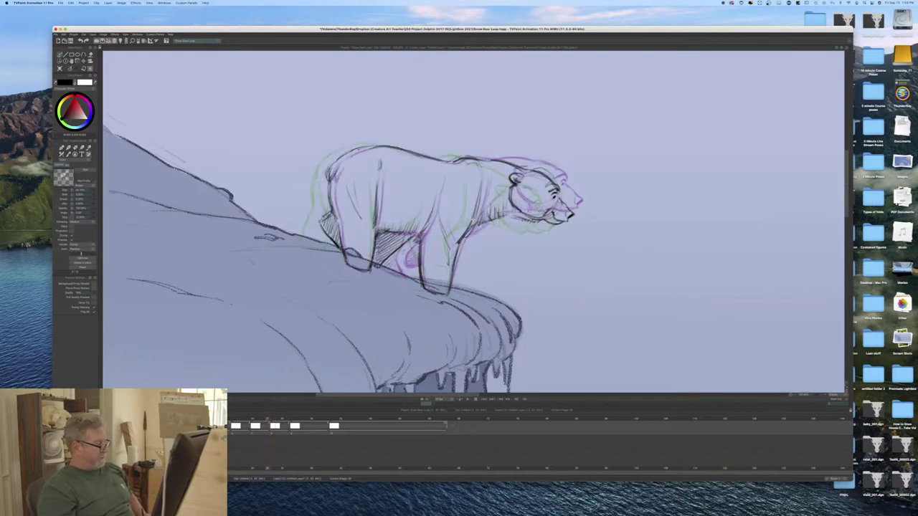
key("Right")
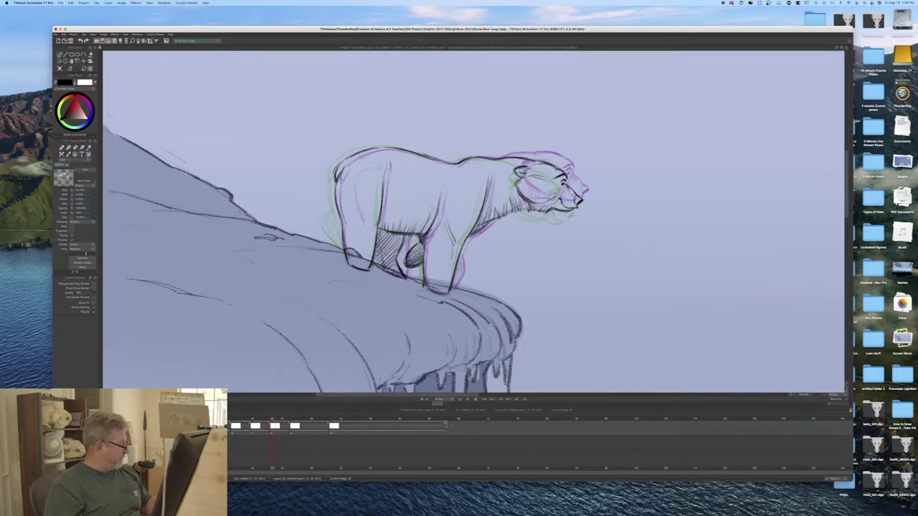
Step: Play the animation with the light table off, and insert a blank drawing between the last two poses with the light table on
key("l")
key("Return")
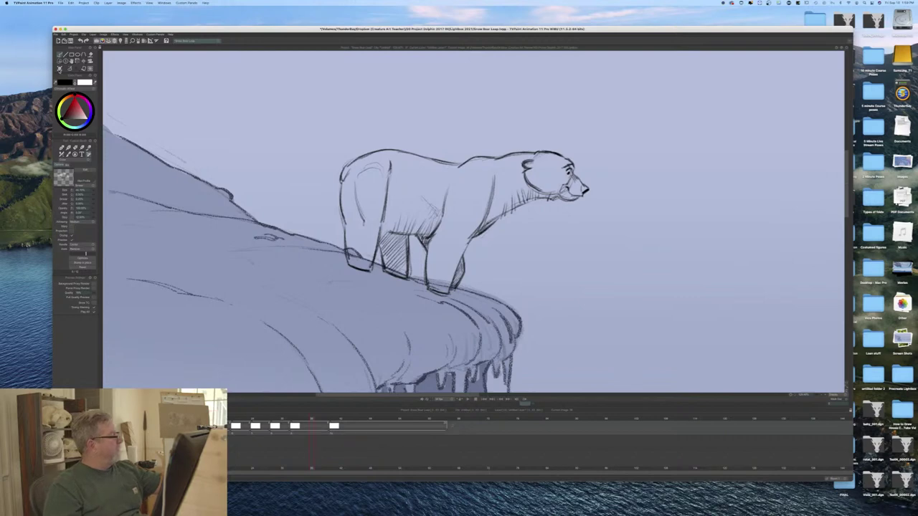
left_click(144, 216)
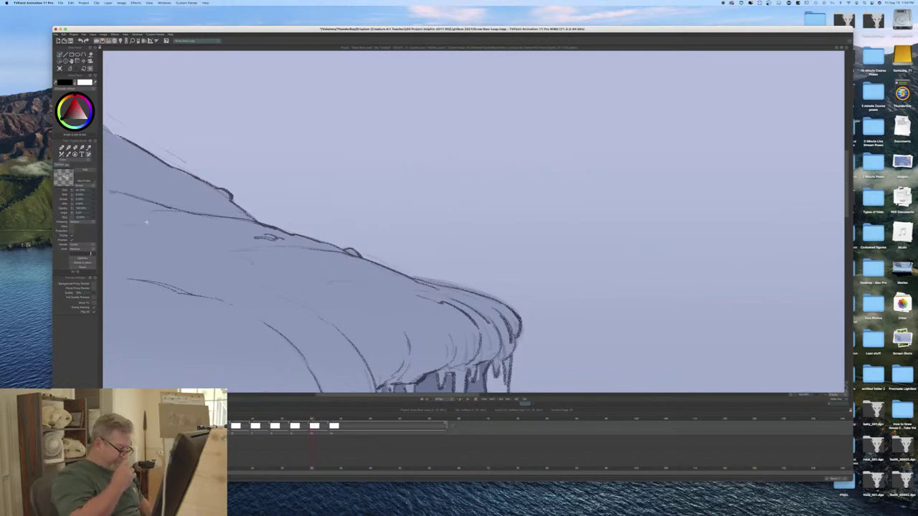
left_click(107, 426)
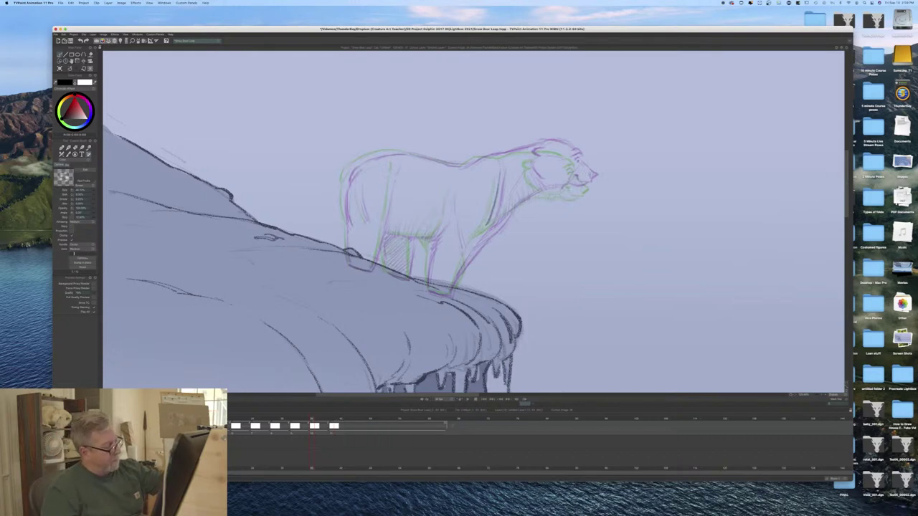
Step: Draw the near front leg of the new in-between, from the shoulder and elbow down to the planted paw
left_click_drag(491, 216, 449, 295)
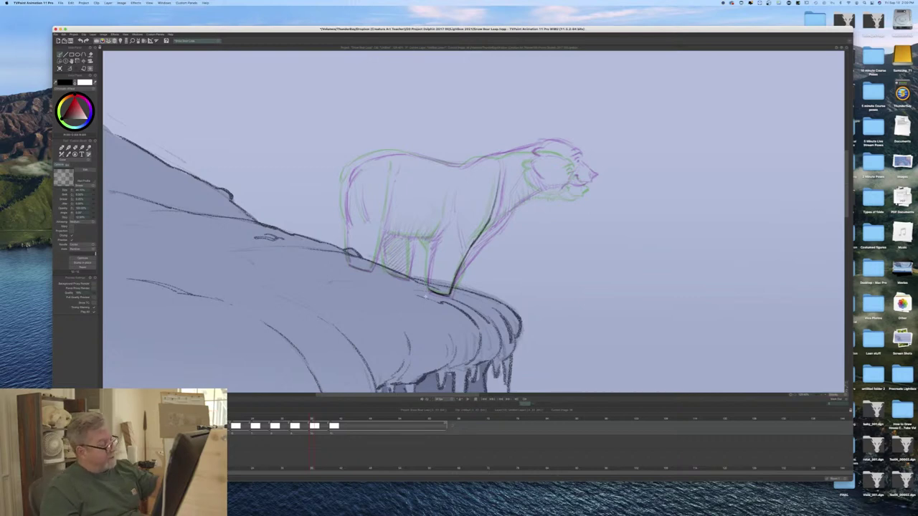
left_click_drag(450, 192, 429, 280)
left_click_drag(431, 248, 428, 288)
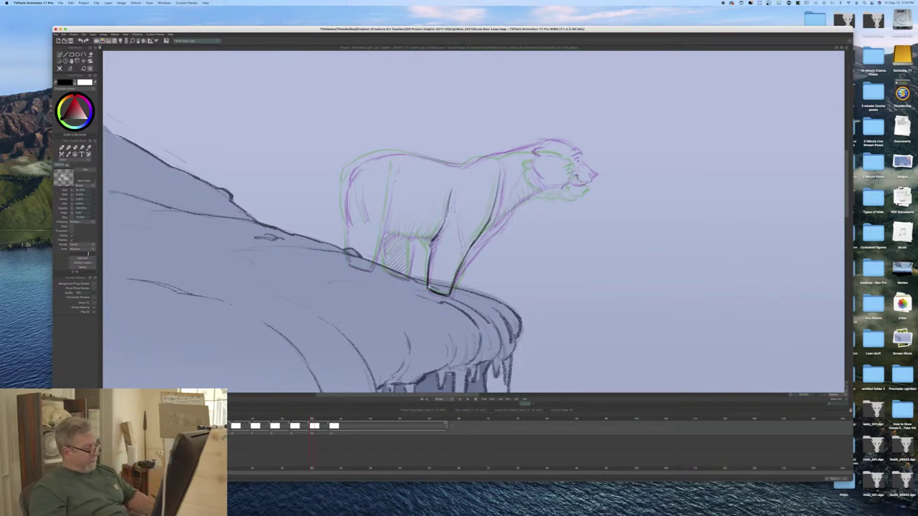
Step: Flip back and forth through the preceding drawings to compare the bear's poses with the new in-between
key("Left")
key("Left")
key("Left")
key("Left")
key("Left")
key("Right")
key("Right")
key("Right")
key("Right")
key("Right")
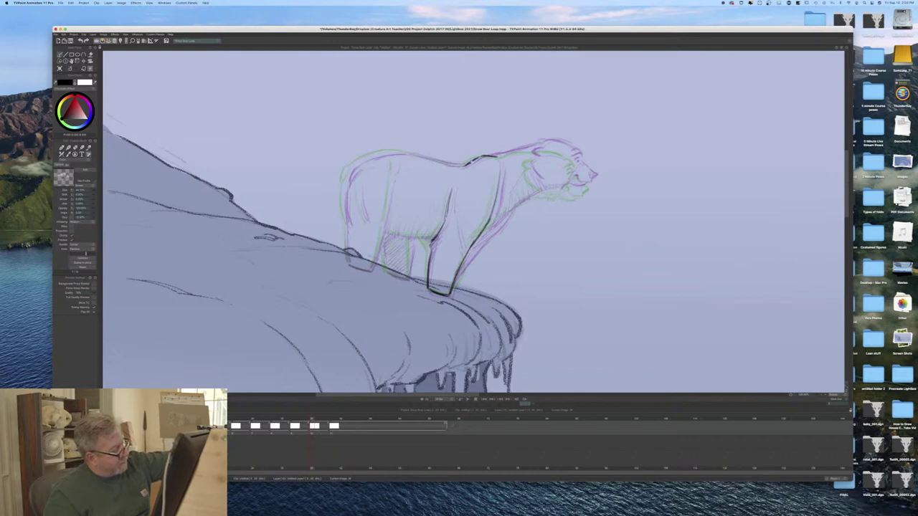
Step: Draw the back, rump and near hind leg of the in-between, and extend its exposure before the last pose
mouse_move(466, 165)
left_mouse_down()
mouse_move(408, 152)
mouse_move(362, 159)
mouse_move(345, 181)
mouse_move(347, 220)
left_mouse_up()
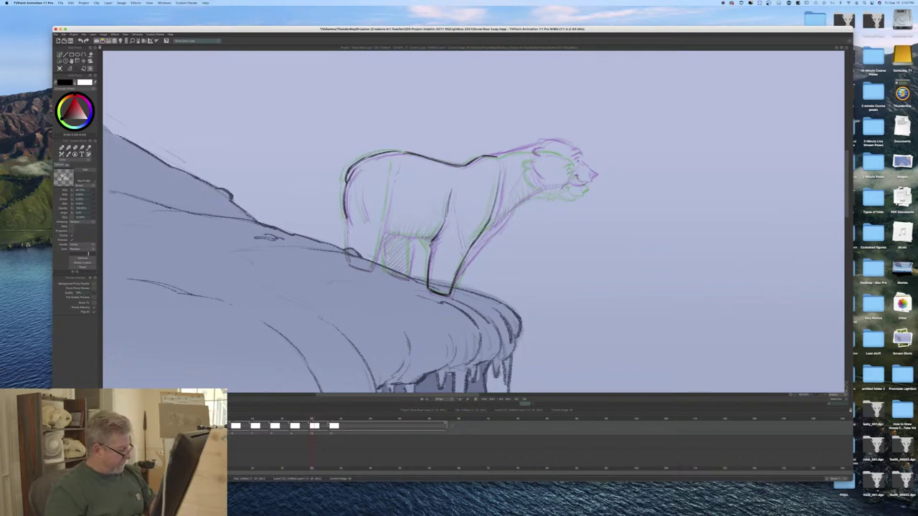
left_click_drag(334, 426, 372, 425)
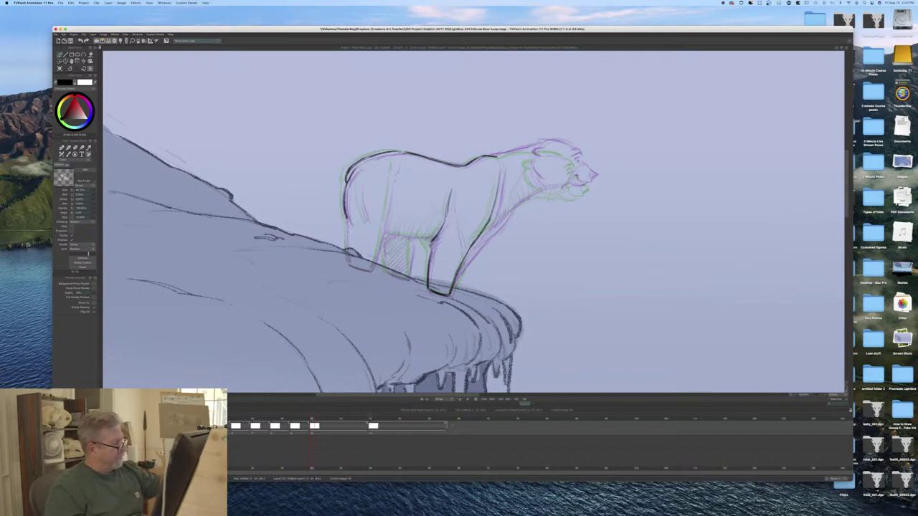
left_click_drag(341, 200, 348, 261)
left_click_drag(391, 179, 372, 271)
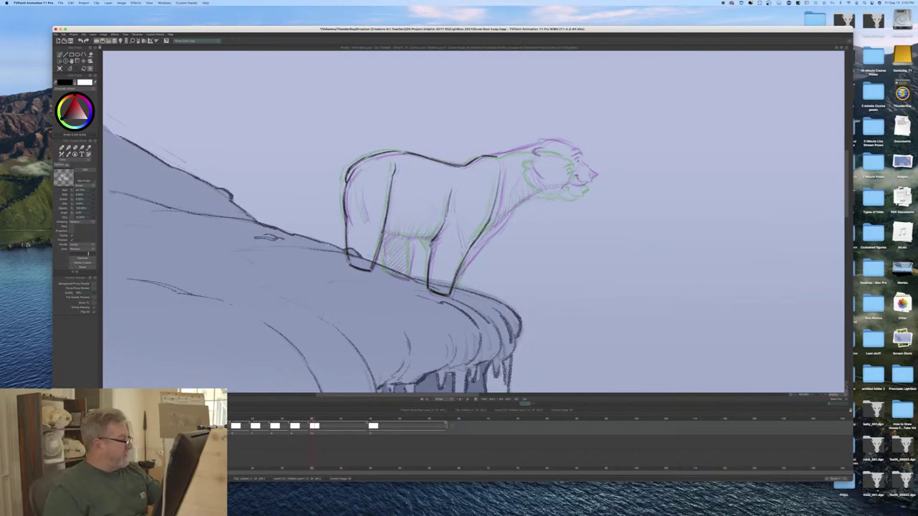
Step: Draw the belly line with fur strokes, and outline and hatch the far hind leg behind it
mouse_move(442, 222)
left_mouse_down()
mouse_move(433, 237)
mouse_move(392, 235)
mouse_move(413, 234)
left_mouse_up()
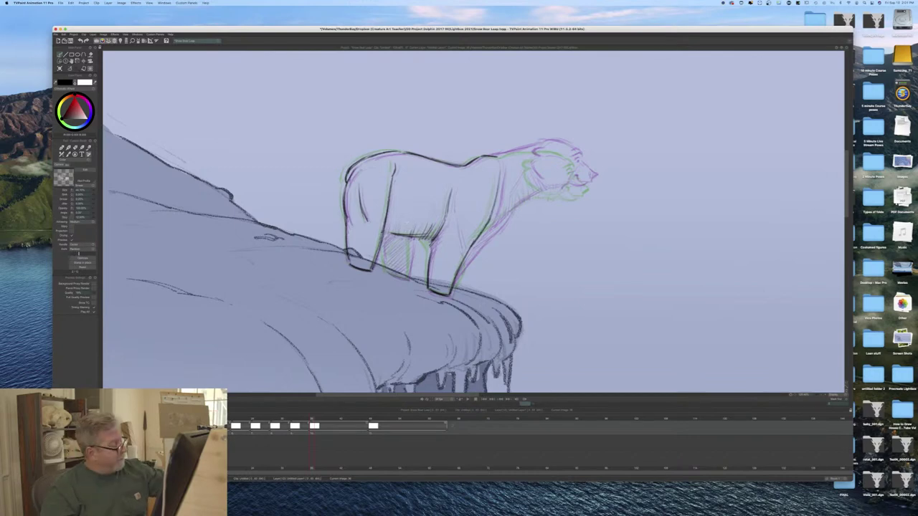
mouse_move(390, 214)
left_mouse_down()
mouse_move(386, 233)
mouse_move(410, 271)
mouse_move(410, 244)
mouse_move(385, 271)
left_mouse_up()
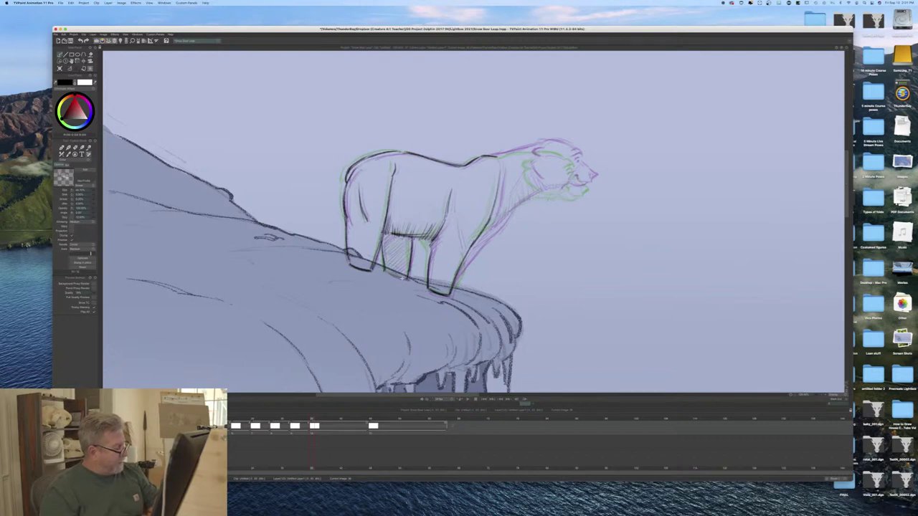
mouse_move(384, 244)
left_mouse_down()
mouse_move(396, 233)
mouse_move(408, 239)
mouse_move(396, 265)
mouse_move(404, 277)
left_mouse_up()
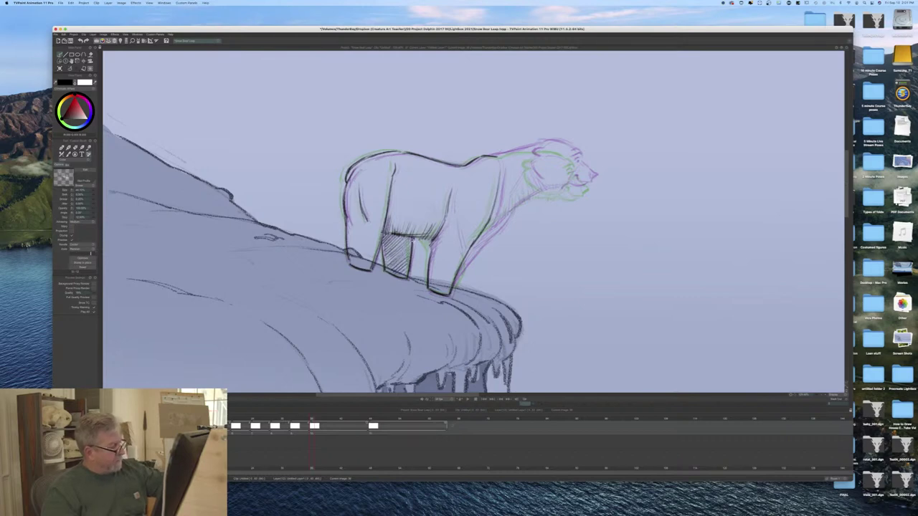
left_click_drag(415, 236, 413, 246)
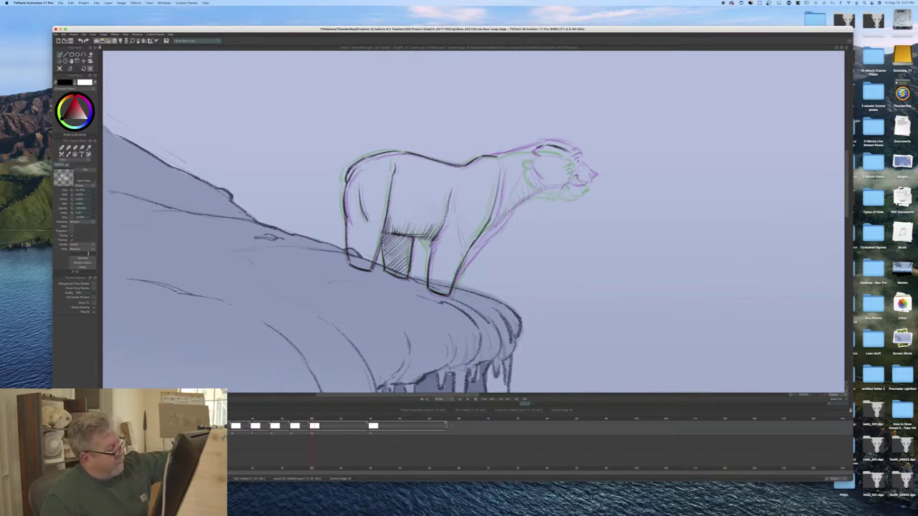
Step: Draw the head with its ear, muzzle and mouth, and the neck and chest contours down to the front leg
mouse_move(535, 149)
left_mouse_down()
mouse_move(490, 157)
mouse_move(495, 202)
left_mouse_up()
left_click_drag(500, 171, 487, 212)
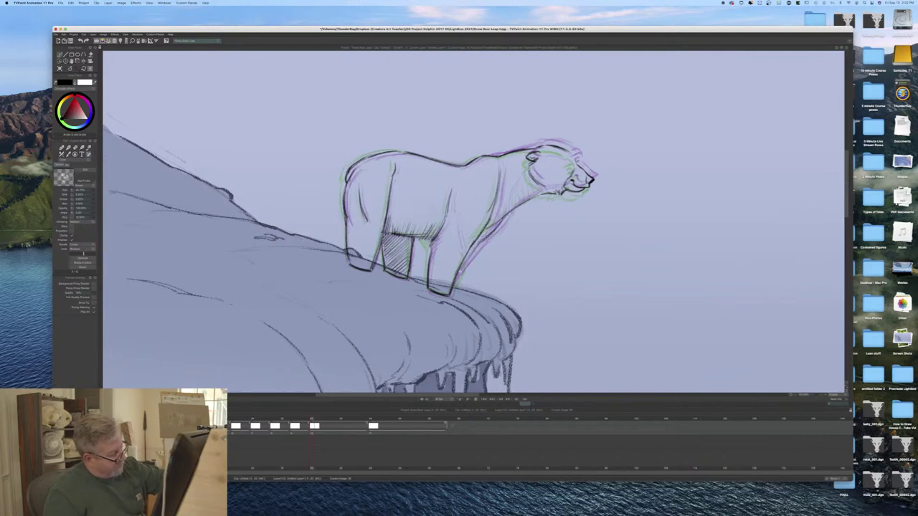
left_click_drag(488, 237, 468, 260)
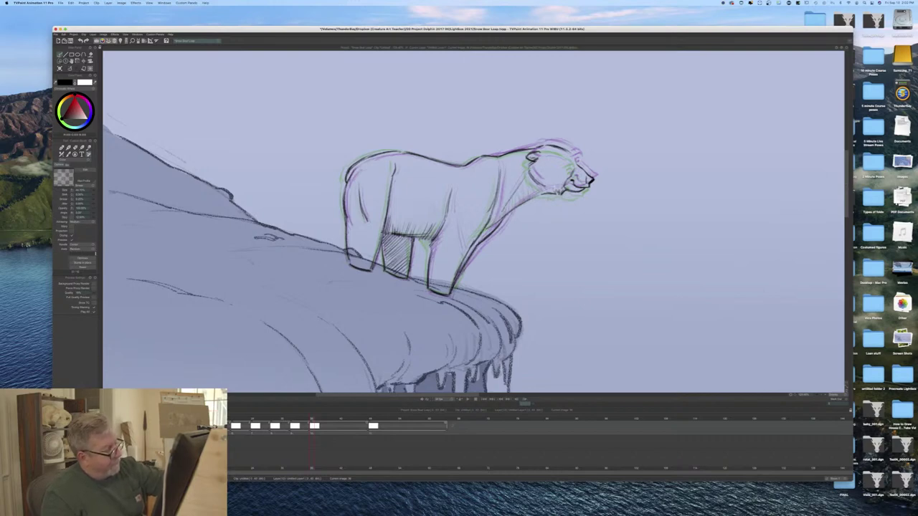
Step: Hatch fur along the throat and chest down to the top of the front leg
left_click_drag(521, 186, 517, 208)
left_click_drag(517, 196, 510, 211)
left_click_drag(507, 199, 500, 217)
left_click_drag(499, 213, 469, 251)
left_click_drag(478, 244, 468, 255)
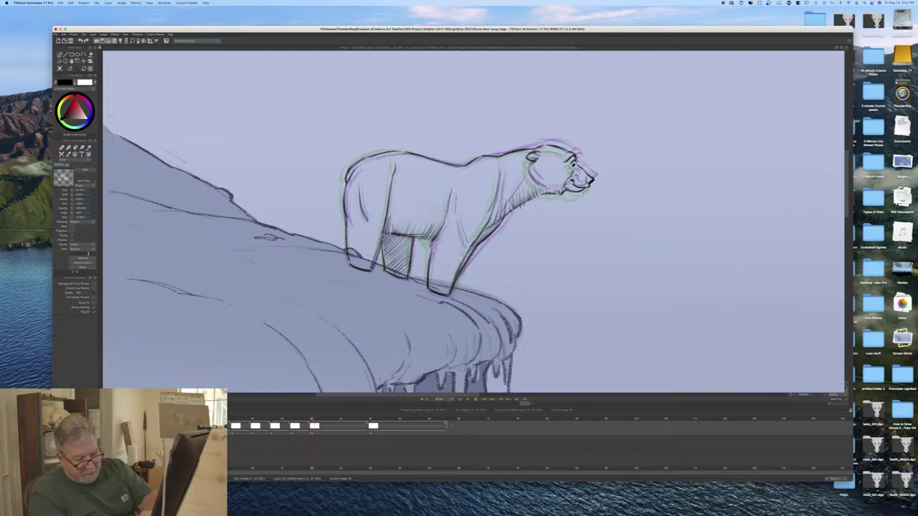
Step: Shrink the program window around the snowy ledge scene and play the animation to review the bear's walk
left_click_drag(850, 479, 516, 388)
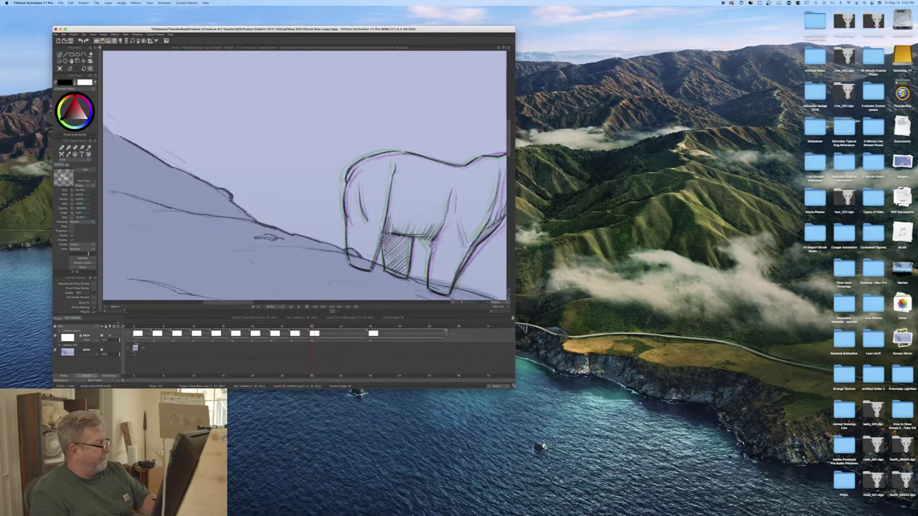
left_click_drag(477, 303, 456, 302)
left_click_drag(510, 177, 510, 196)
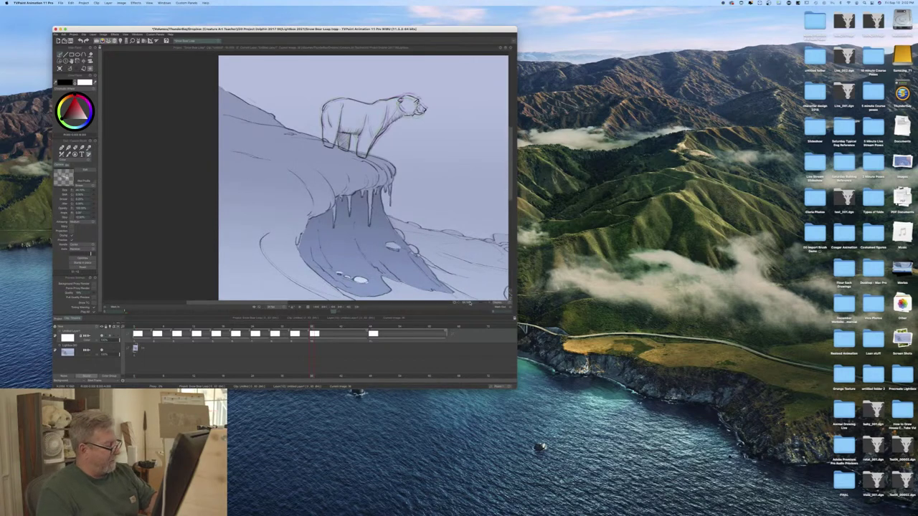
left_click_drag(469, 302, 483, 304)
left_click_drag(261, 303, 292, 307)
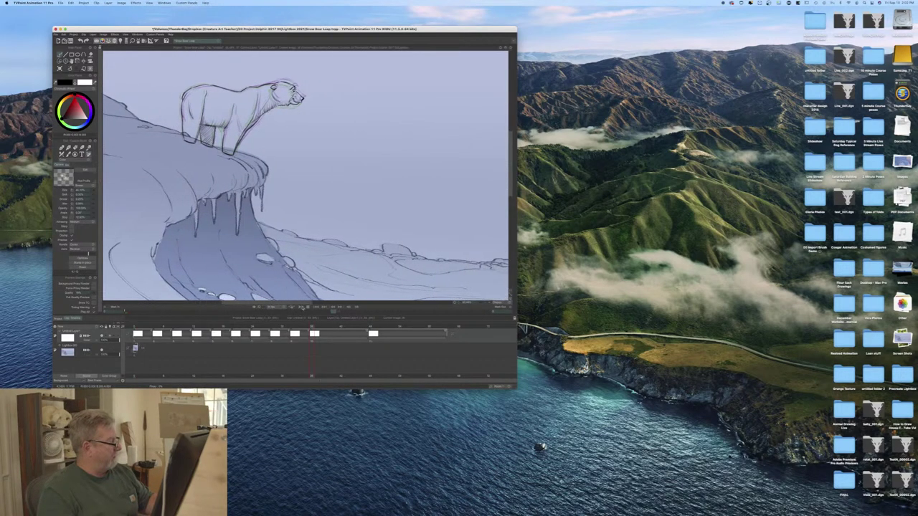
left_click(300, 308)
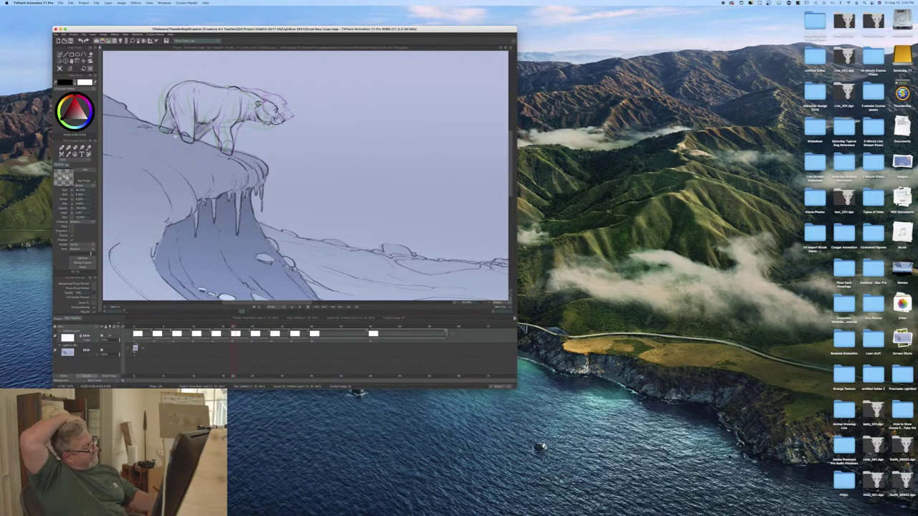
left_click(300, 308)
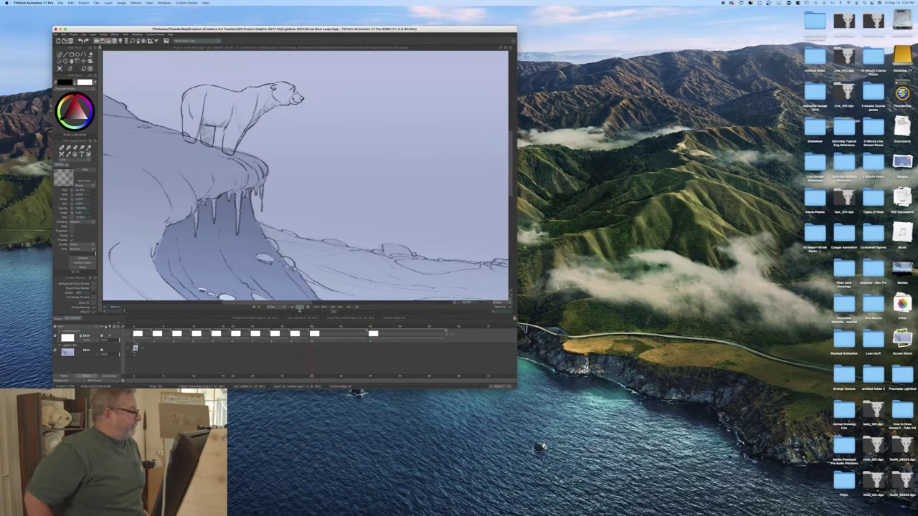
left_click(307, 308)
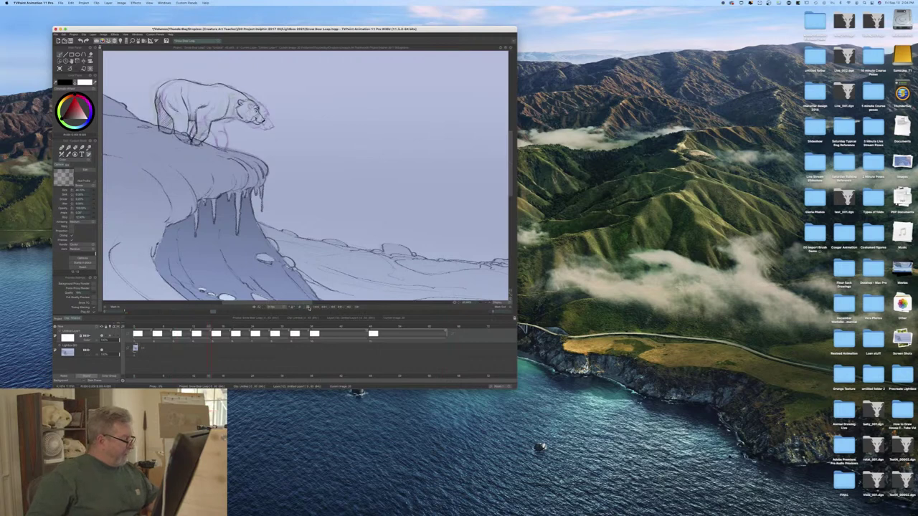
Step: Retime the walk with short exposures on the early drawings and longer ones toward the last pose, and scrub through it
mouse_move(152, 340)
left_mouse_down()
mouse_move(143, 339)
mouse_move(205, 334)
left_mouse_up()
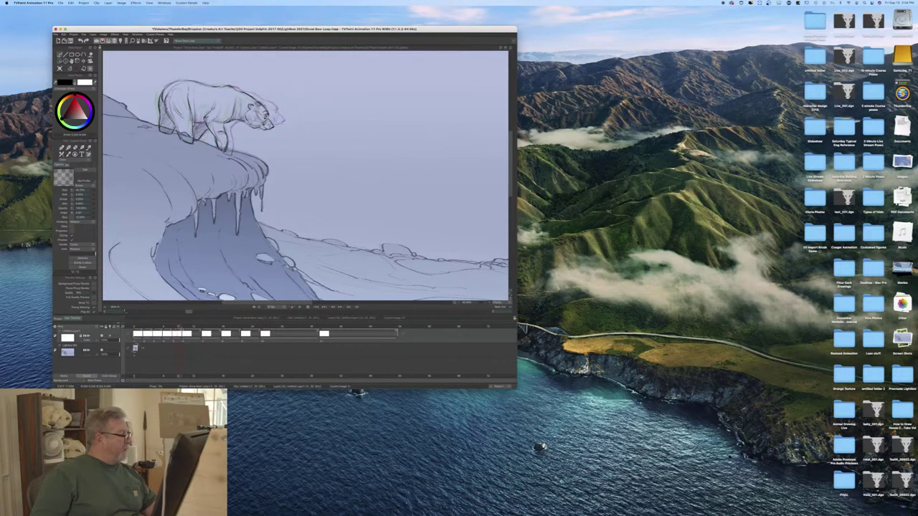
mouse_move(202, 339)
left_mouse_down()
mouse_move(192, 338)
mouse_move(202, 339)
left_mouse_up()
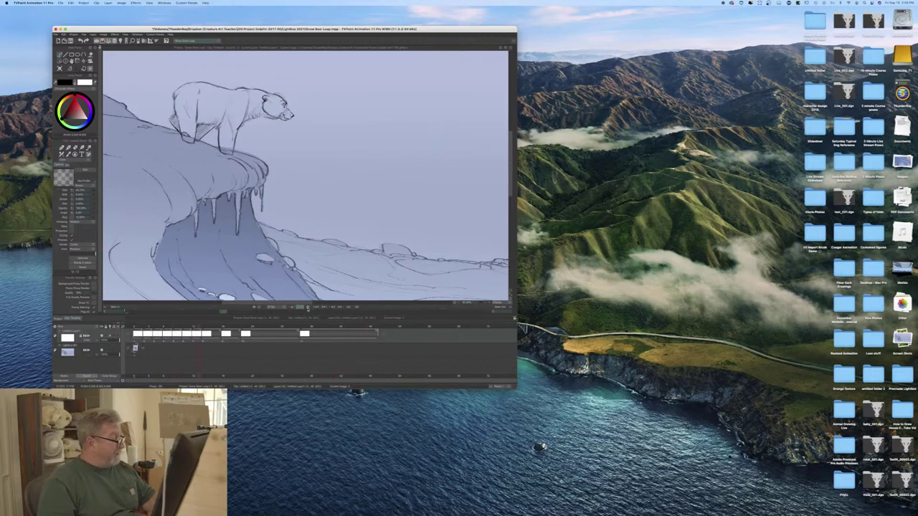
left_click_drag(202, 339, 207, 339)
key("Right")
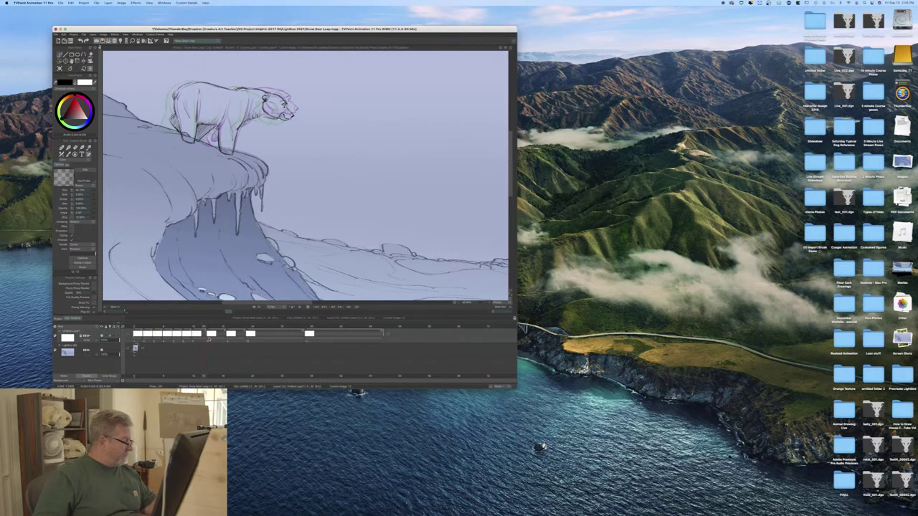
left_click_drag(192, 339, 185, 340)
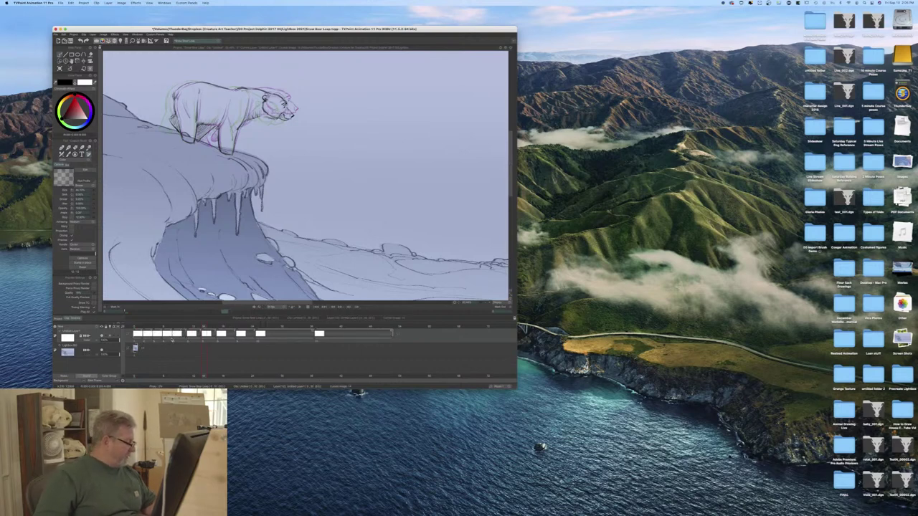
left_click_drag(204, 327, 255, 333)
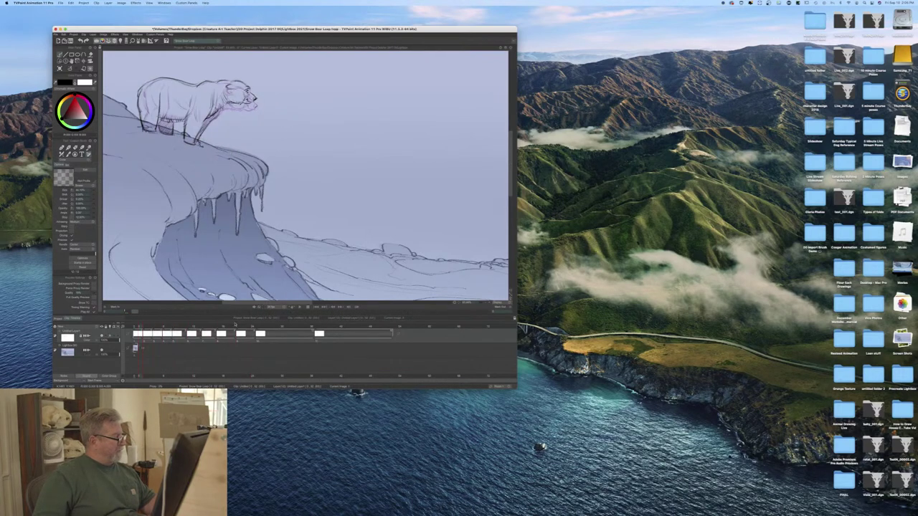
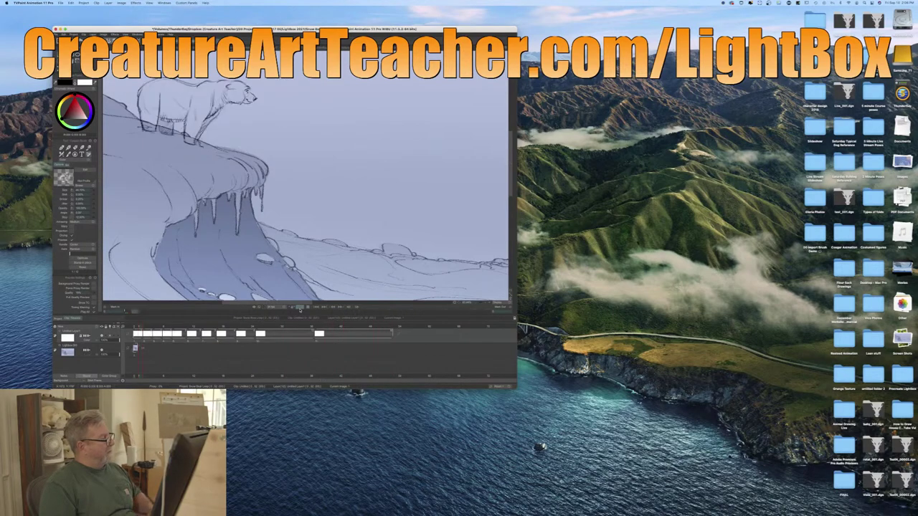
Step: Play the retimed animation and add a blank drawing at the end of the sequence
left_click(307, 308)
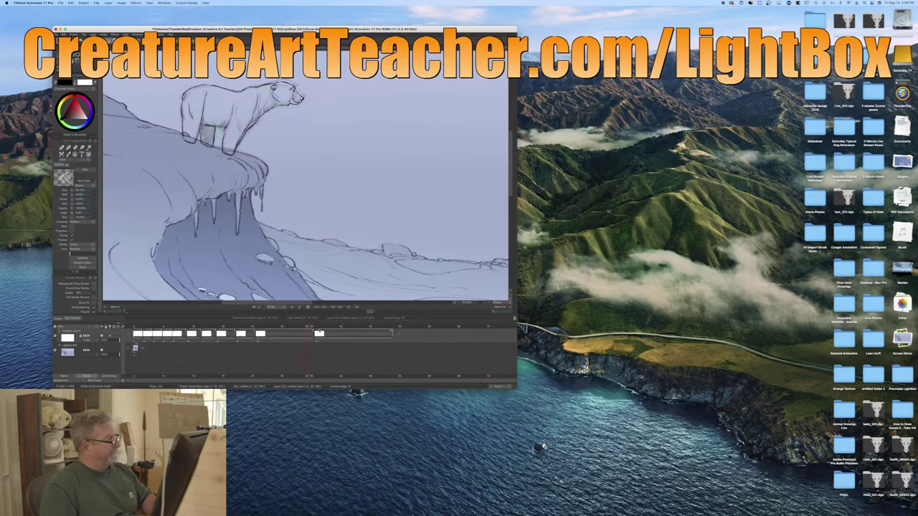
left_click_drag(390, 330, 391, 331)
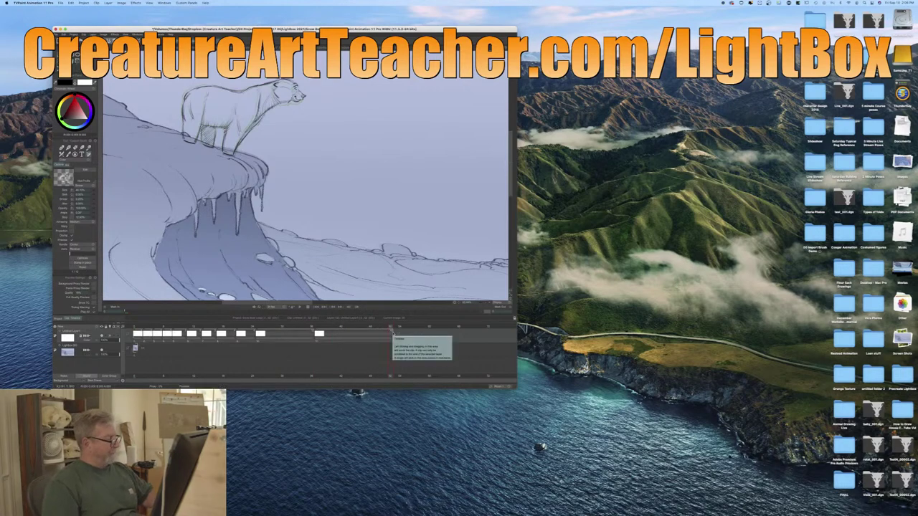
left_click(394, 327)
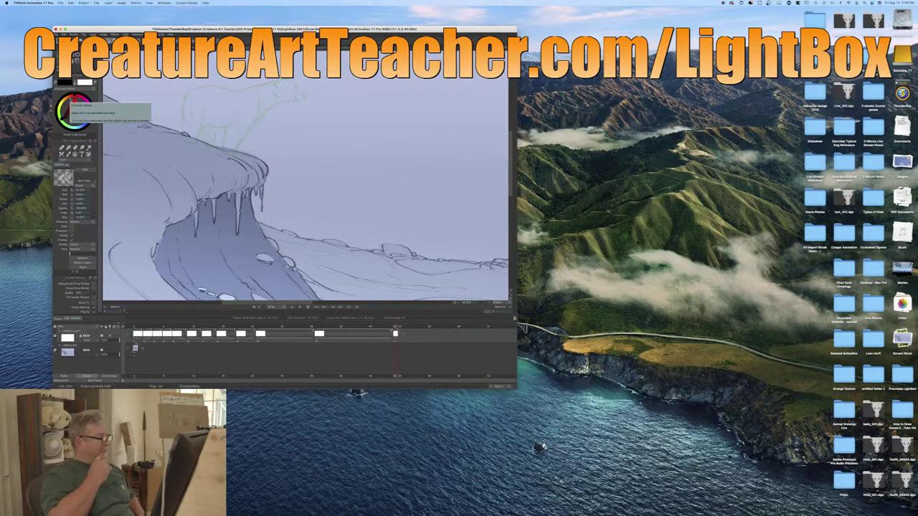
Step: Enlarge the program window, and sketch the lowered head circle and the shoulder hump of the next pose over the light-table bear
left_click_drag(515, 388, 869, 501)
left_click_drag(825, 412, 852, 413)
left_click_drag(864, 262, 863, 232)
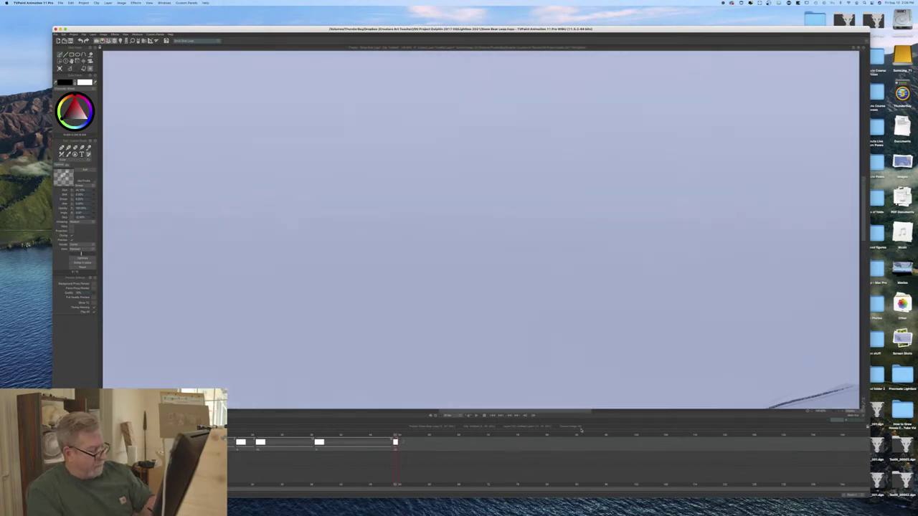
mouse_move(551, 413)
left_mouse_down()
mouse_move(428, 422)
mouse_move(439, 414)
left_mouse_up()
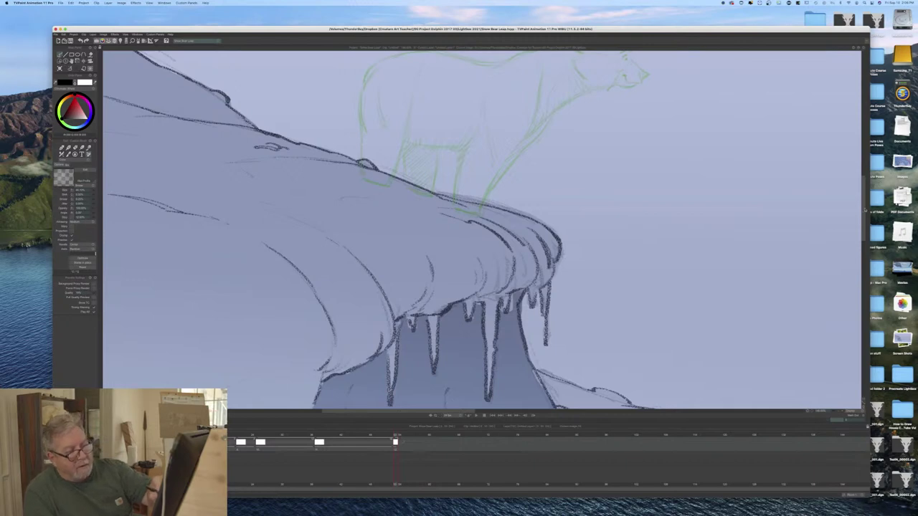
scroll(480, 236, "up", 5)
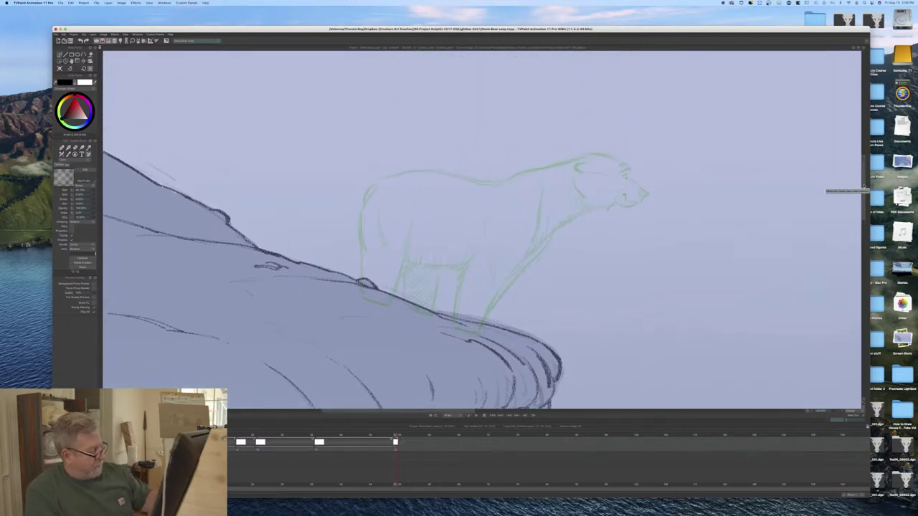
scroll(330, 279, "right", 10)
scroll(330, 280, "left", 6)
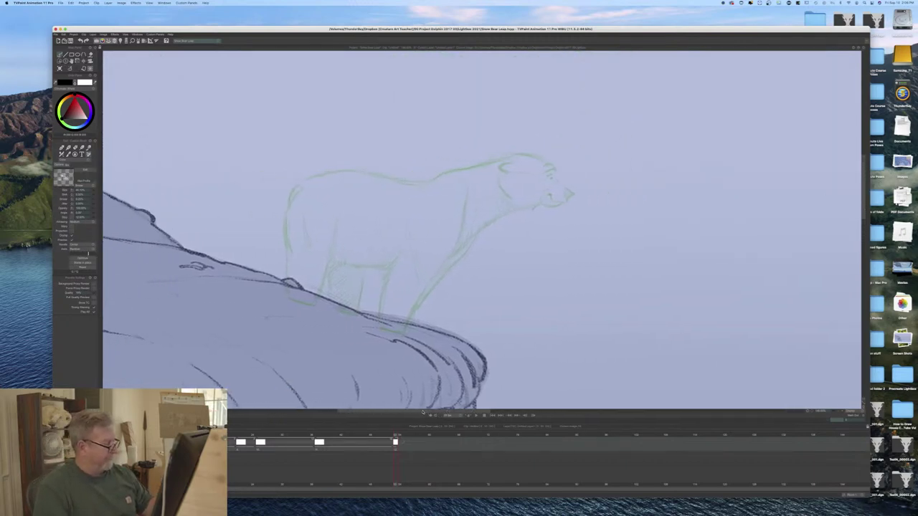
scroll(484, 275, "down", 3)
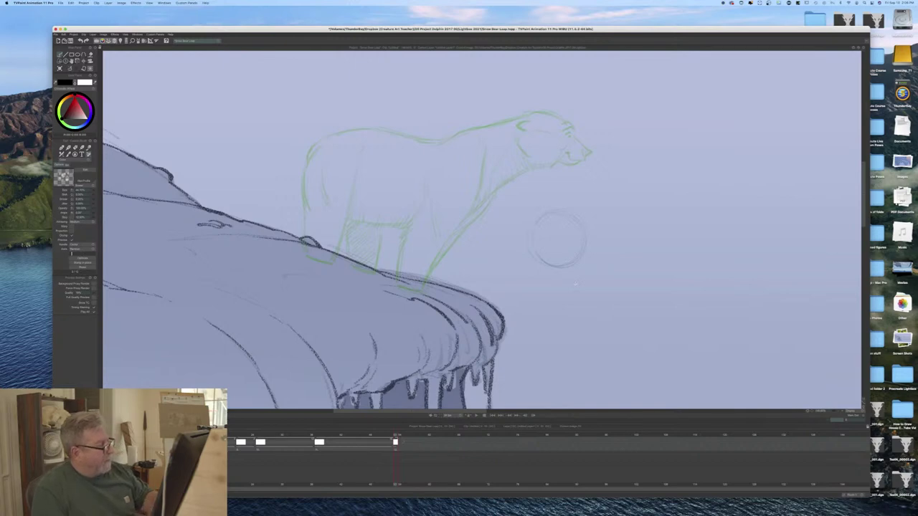
left_click_drag(502, 181, 471, 177)
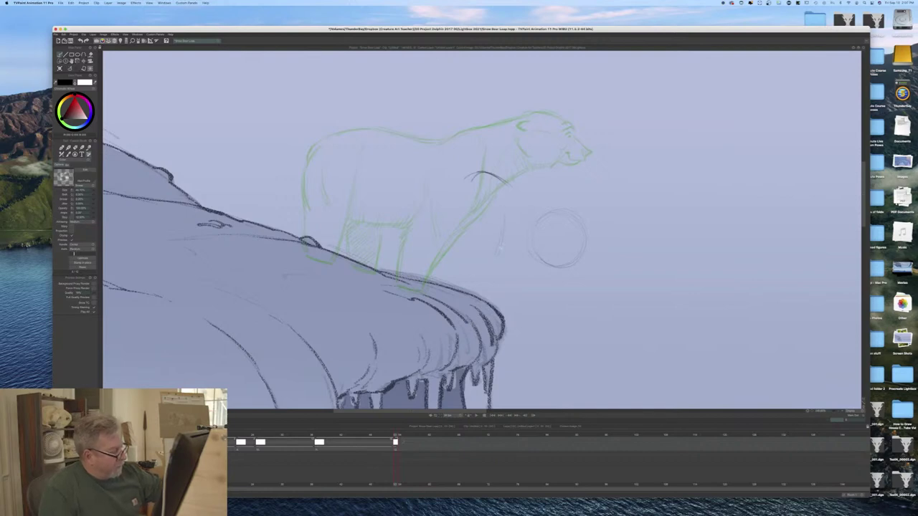
Step: Rough in both front legs reaching down to the ledge's lip, and draw the neck and throat lines to the head circle
left_click_drag(471, 271, 465, 292)
left_click_drag(442, 236, 435, 242)
mouse_move(500, 244)
left_mouse_down()
mouse_move(472, 263)
mouse_move(472, 299)
mouse_move(456, 307)
left_mouse_up()
left_click_drag(434, 275, 454, 308)
left_click_drag(476, 278, 481, 330)
left_click_drag(492, 276, 488, 311)
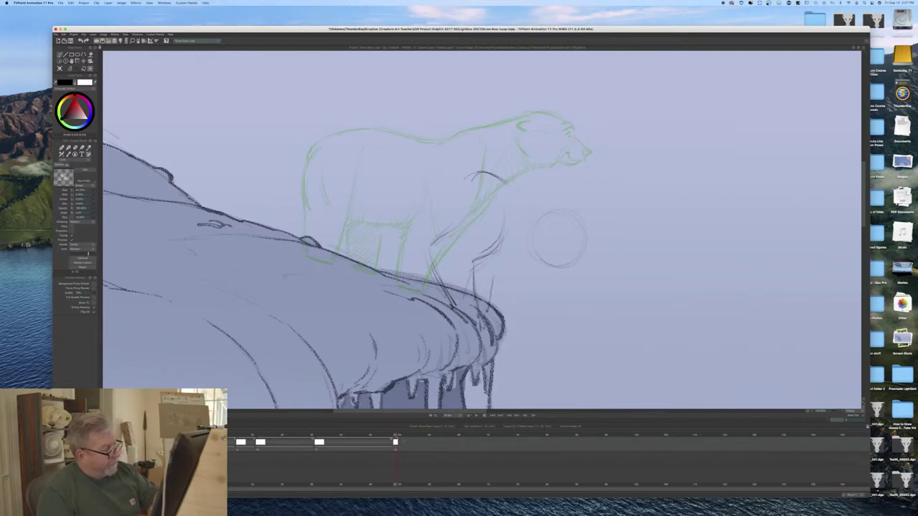
mouse_move(505, 183)
left_mouse_down()
mouse_move(560, 208)
mouse_move(587, 244)
left_mouse_up()
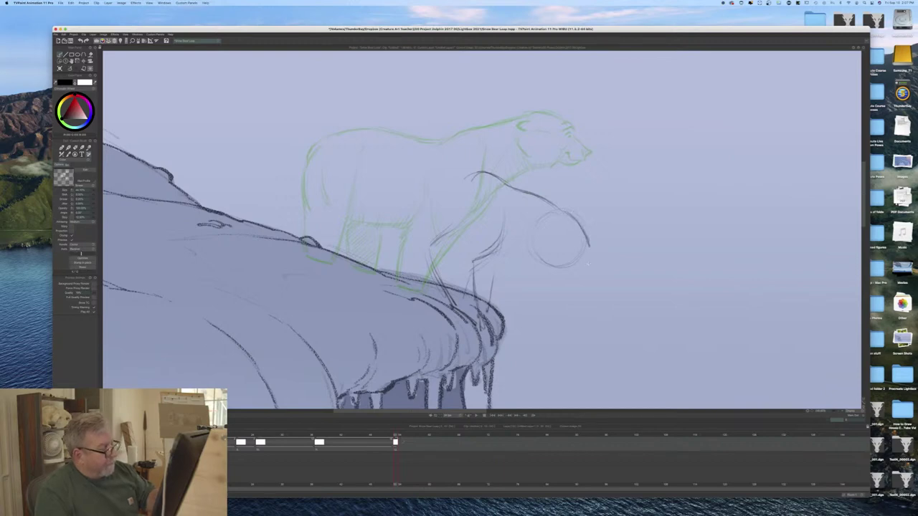
left_click_drag(489, 256, 500, 254)
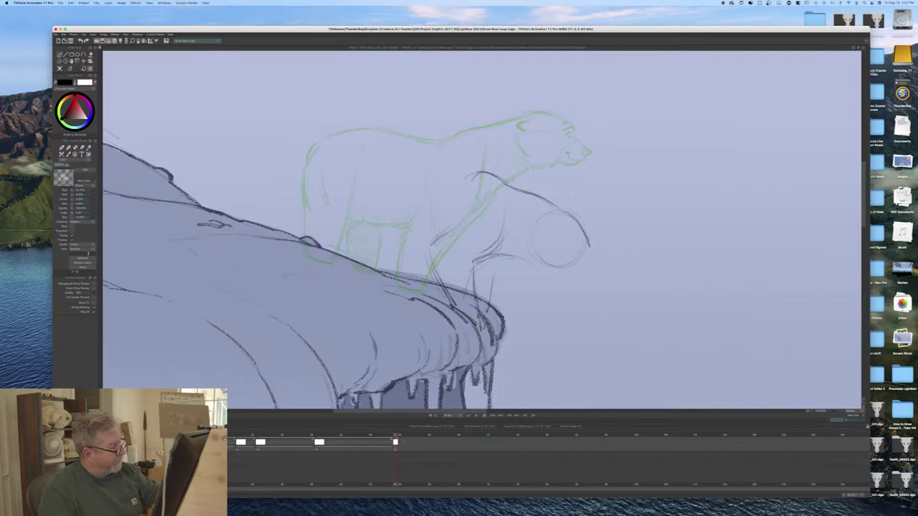
Step: Draw the arched back and rump contour behind the shoulder, and strengthen the rearmost front leg from the elbow down to the paw
mouse_move(433, 162)
left_mouse_down()
mouse_move(383, 138)
mouse_move(372, 145)
mouse_move(421, 148)
mouse_move(463, 177)
mouse_move(409, 142)
left_mouse_up()
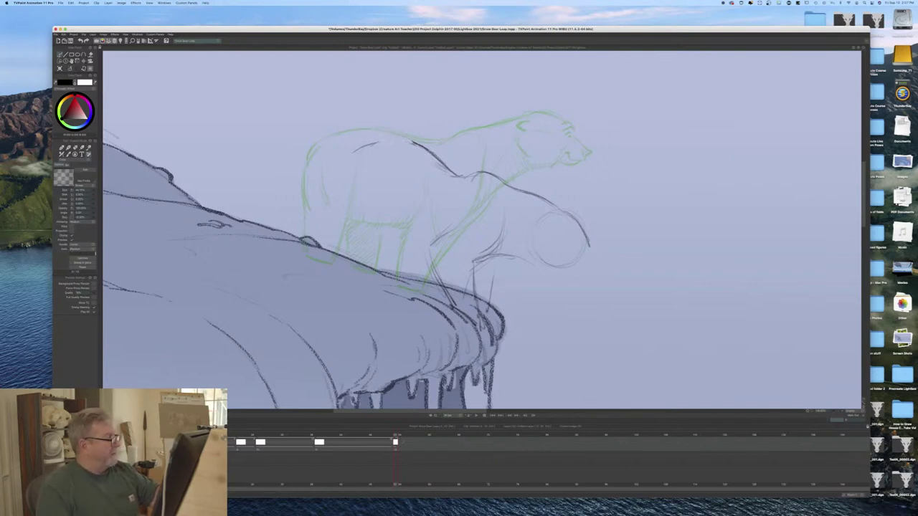
mouse_move(413, 142)
left_mouse_down()
mouse_move(377, 143)
mouse_move(422, 147)
mouse_move(472, 176)
mouse_move(428, 148)
mouse_move(448, 169)
left_mouse_up()
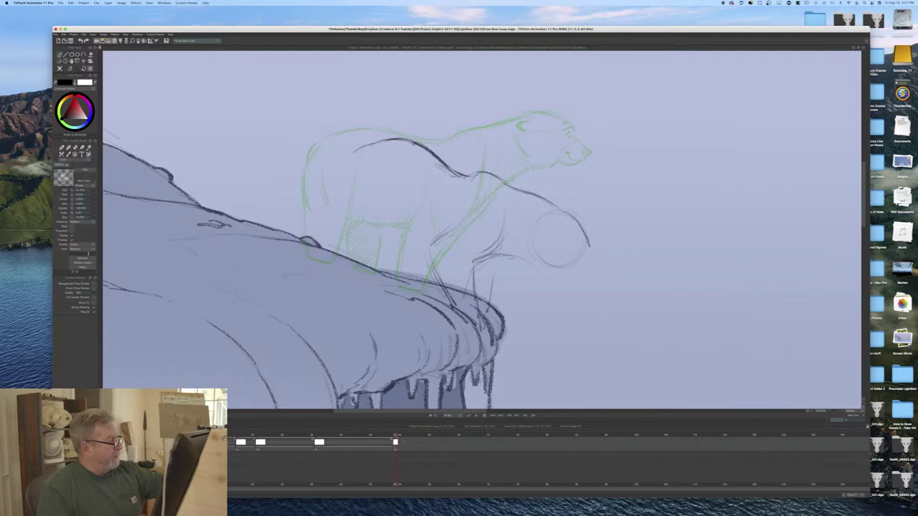
mouse_move(383, 140)
left_mouse_down()
mouse_move(413, 141)
mouse_move(390, 139)
mouse_move(351, 163)
left_mouse_up()
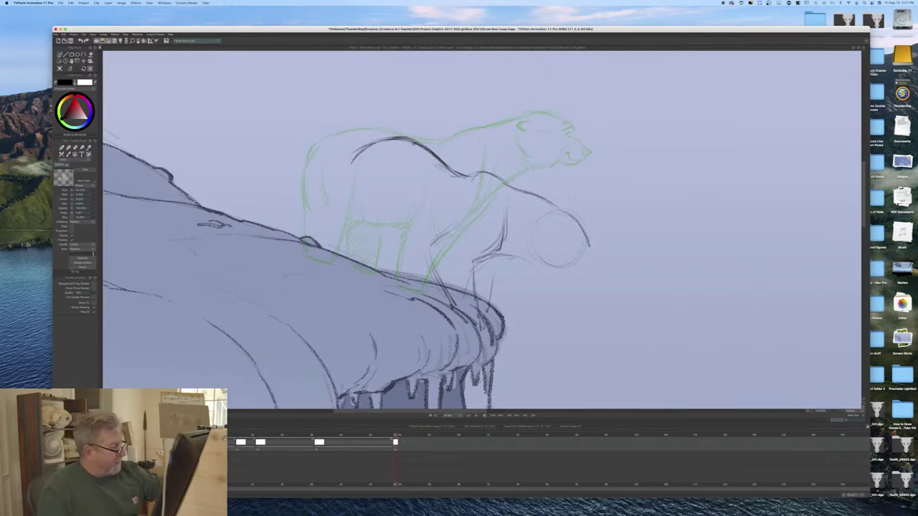
mouse_move(436, 243)
left_mouse_down()
mouse_move(439, 287)
mouse_move(450, 298)
left_mouse_up()
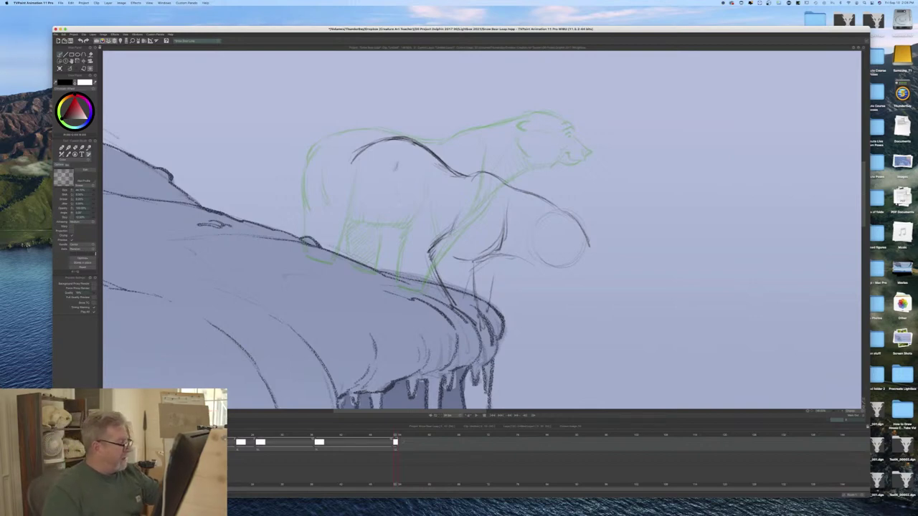
Step: Draw the leaning bear's rounded rump and near hind leg down to its foot on the ledge
left_click_drag(400, 193, 401, 289)
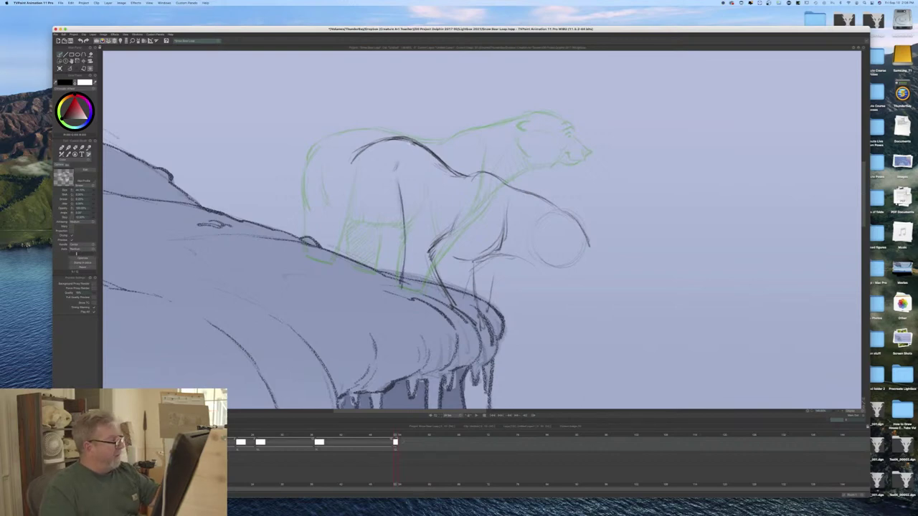
left_click_drag(391, 138, 416, 143)
left_click_drag(351, 161, 339, 205)
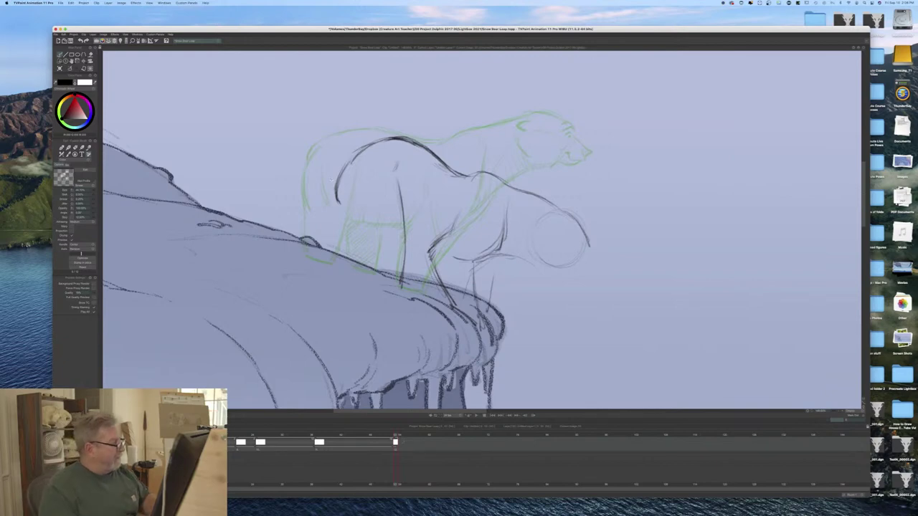
left_click_drag(347, 209, 362, 240)
left_click_drag(350, 220, 376, 277)
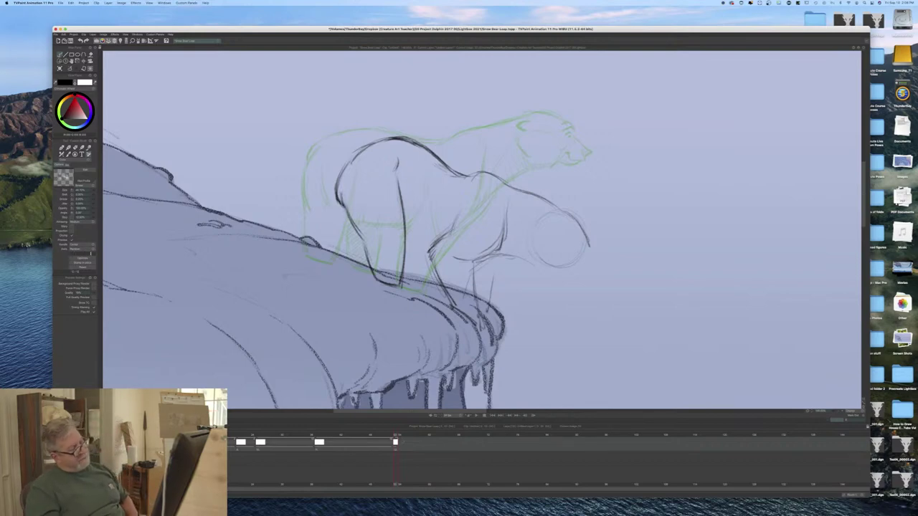
Step: Sketch the furry belly edge and far hind leg, adding fur strokes down the back of the near hind leg
mouse_move(406, 251)
left_mouse_down()
mouse_move(431, 256)
mouse_move(412, 258)
left_mouse_up()
left_click_drag(417, 227, 410, 254)
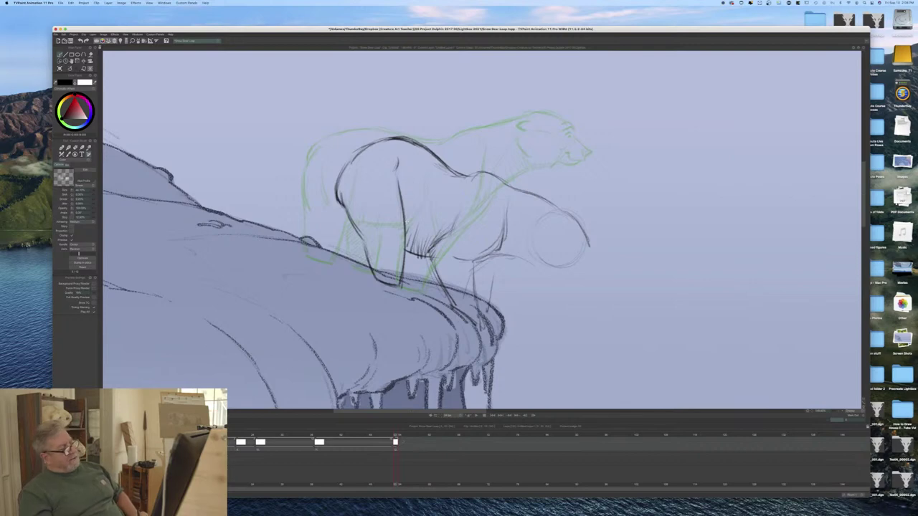
mouse_move(404, 265)
left_mouse_down()
mouse_move(402, 285)
mouse_move(421, 268)
mouse_move(424, 282)
left_mouse_up()
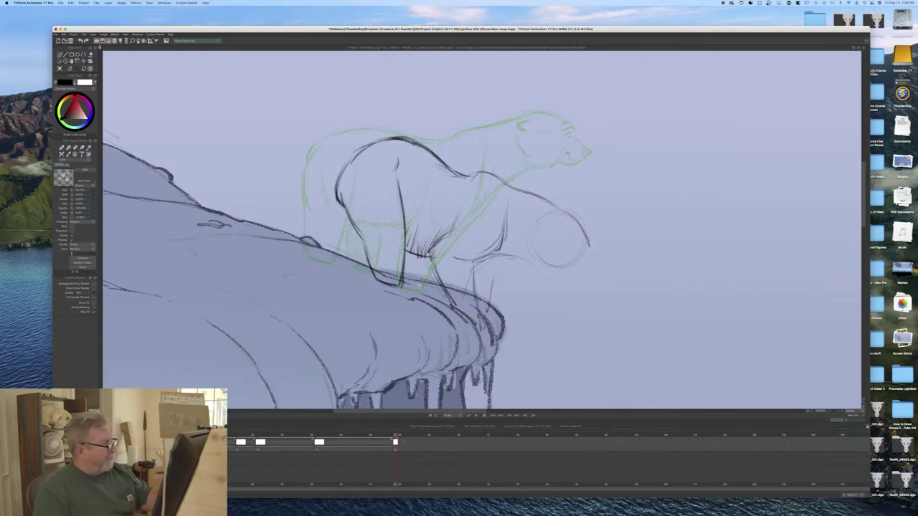
mouse_move(426, 255)
left_mouse_down()
mouse_move(426, 283)
mouse_move(424, 270)
mouse_move(405, 280)
left_mouse_up()
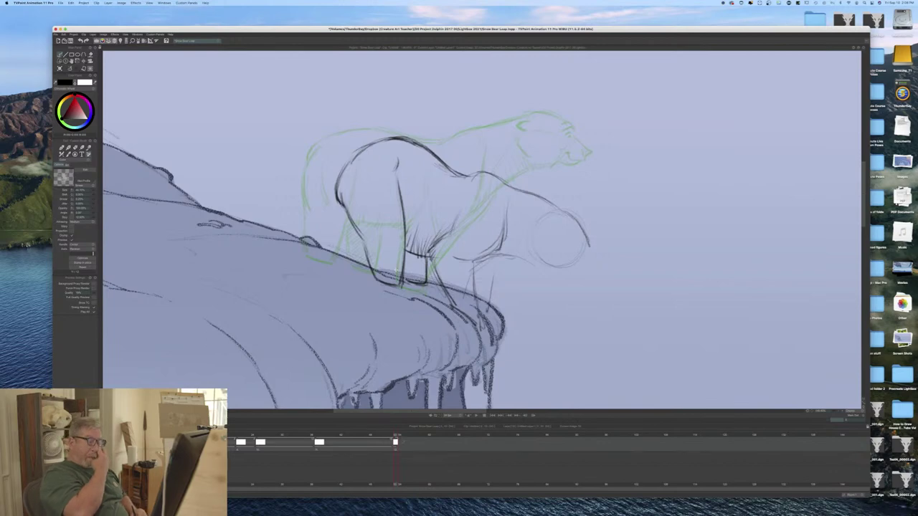
mouse_move(362, 149)
left_mouse_down()
mouse_move(343, 168)
mouse_move(337, 195)
mouse_move(362, 238)
left_mouse_up()
left_click_drag(340, 198, 374, 267)
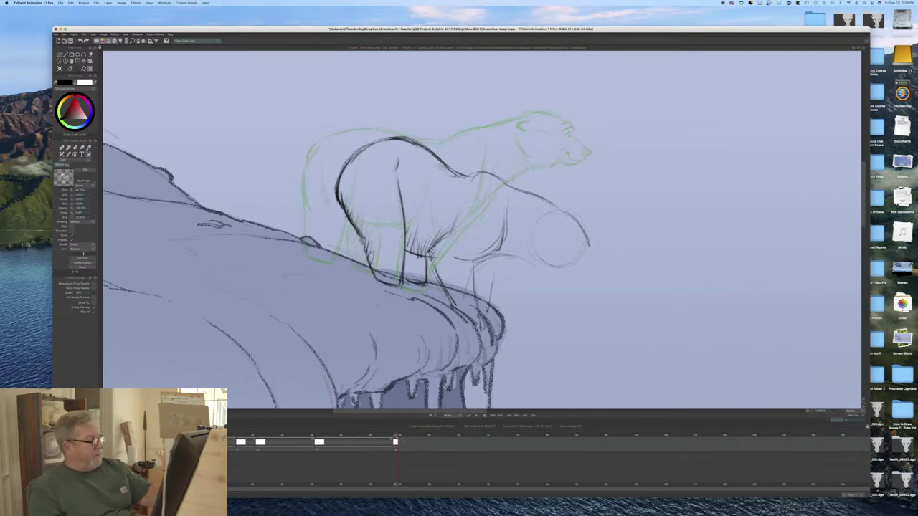
Step: Ink the neck line and skull circle, and draw the lowered head's forehead, nose, mouth and chin
mouse_move(467, 174)
left_mouse_down()
mouse_move(529, 192)
mouse_move(563, 217)
left_mouse_up()
mouse_move(567, 267)
left_mouse_down()
mouse_move(536, 265)
mouse_move(561, 265)
left_mouse_up()
mouse_move(558, 214)
left_mouse_down()
mouse_move(528, 251)
mouse_move(552, 267)
left_mouse_up()
mouse_move(562, 244)
left_mouse_down()
mouse_move(578, 264)
mouse_move(582, 228)
mouse_move(573, 217)
left_mouse_up()
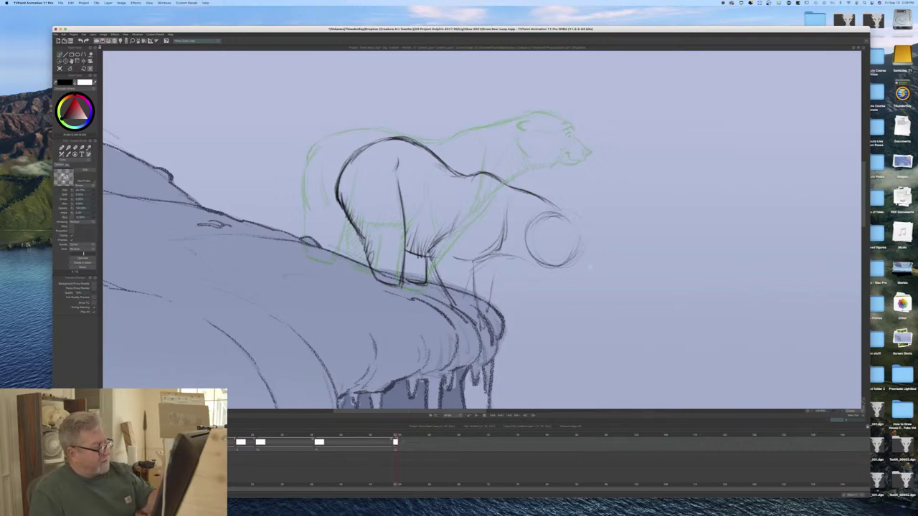
left_click_drag(559, 212, 583, 232)
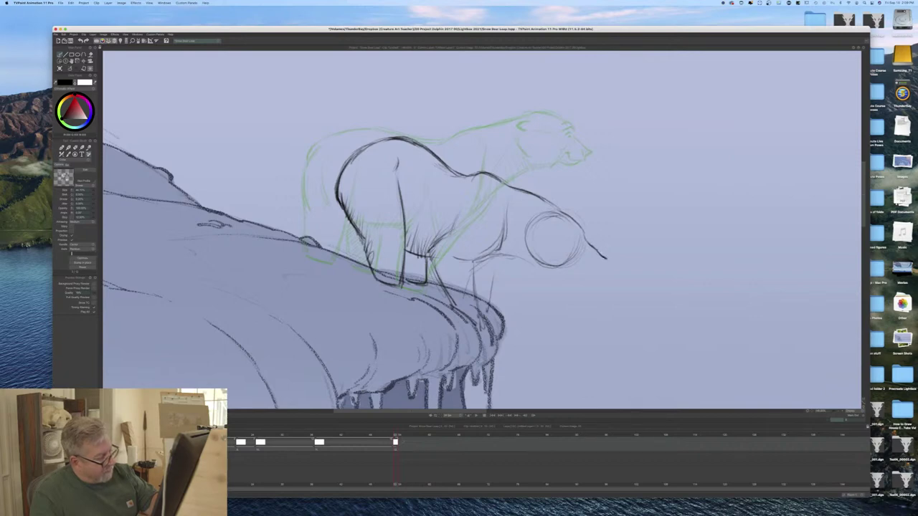
left_click_drag(606, 259, 600, 264)
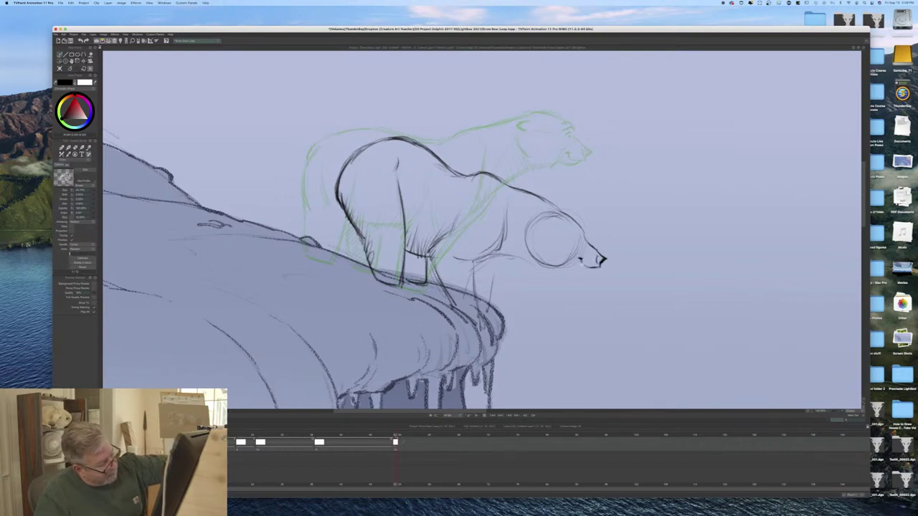
mouse_move(598, 267)
left_mouse_down()
mouse_move(572, 269)
mouse_move(588, 272)
left_mouse_up()
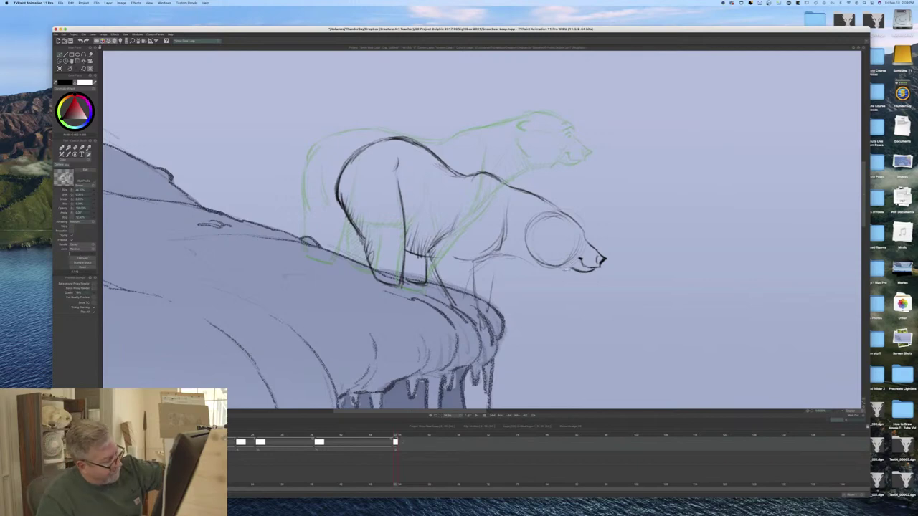
Step: Draw the throat line and foreleg edge, and add fur strokes around the elbow, chest and throat
mouse_move(565, 267)
left_mouse_down()
mouse_move(555, 277)
mouse_move(507, 256)
mouse_move(481, 267)
left_mouse_up()
mouse_move(489, 263)
left_mouse_down()
mouse_move(485, 272)
mouse_move(493, 340)
left_mouse_up()
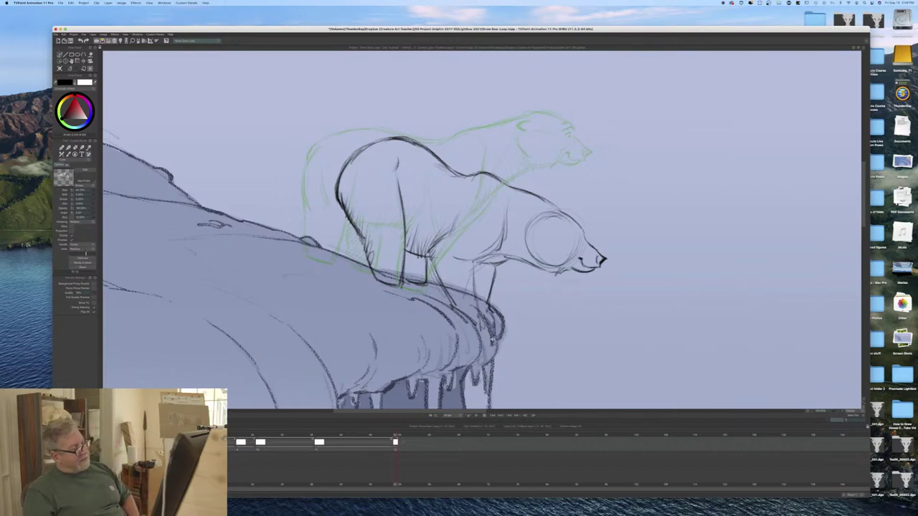
left_click_drag(446, 232, 431, 248)
left_click_drag(452, 215, 449, 235)
mouse_move(504, 219)
left_mouse_down()
mouse_move(498, 246)
mouse_move(528, 262)
mouse_move(514, 243)
left_mouse_up()
mouse_move(511, 250)
left_mouse_down()
mouse_move(489, 260)
mouse_move(529, 230)
mouse_move(544, 259)
left_mouse_up()
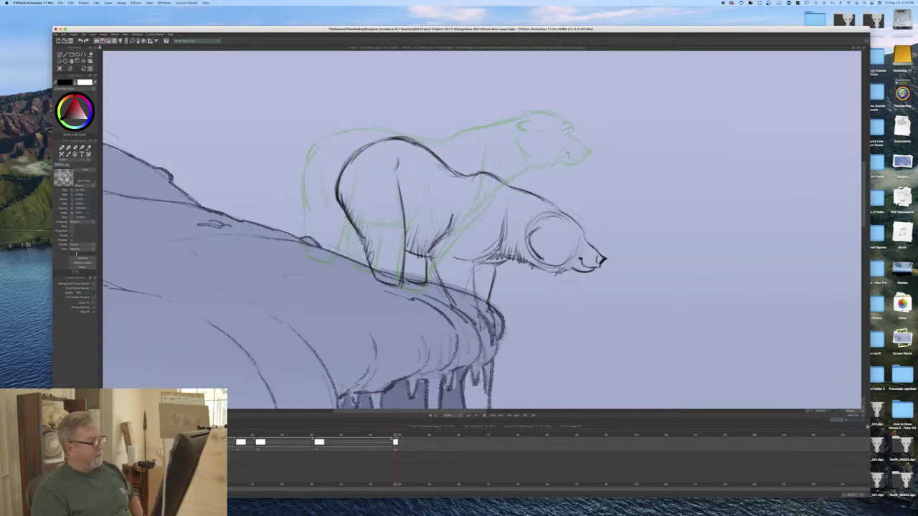
Step: Finish the foreleg and facial details, and hatch-shade the foreleg and far hind leg
left_click_drag(473, 265, 478, 310)
mouse_move(475, 305)
left_mouse_down()
mouse_move(461, 309)
mouse_move(483, 342)
left_mouse_up()
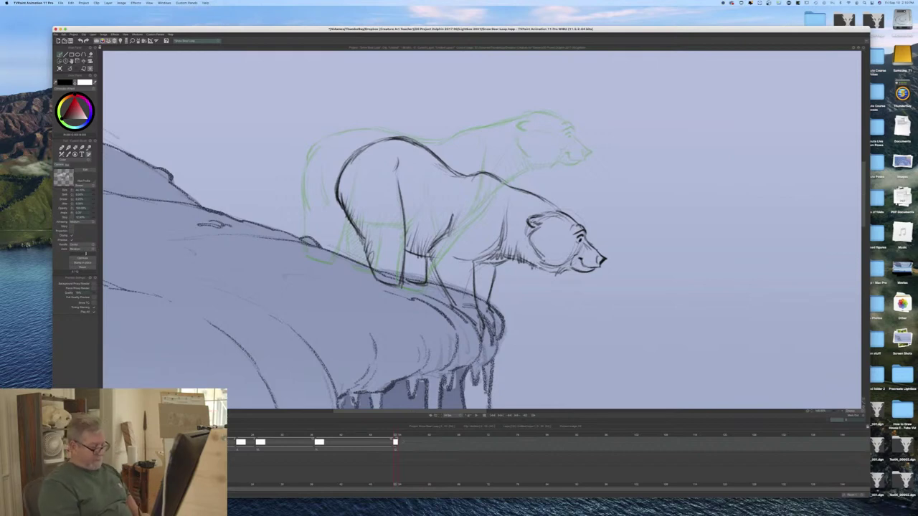
mouse_move(489, 257)
left_mouse_down()
mouse_move(476, 265)
mouse_move(479, 312)
left_mouse_up()
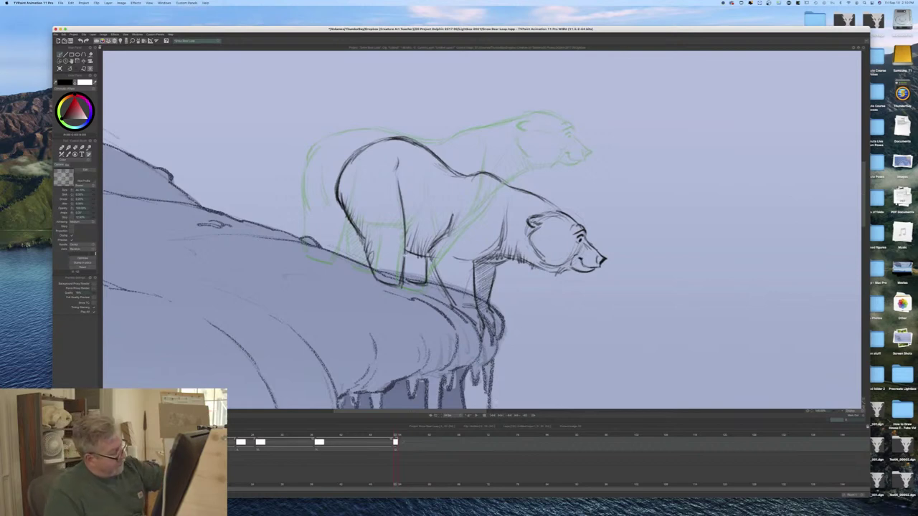
mouse_move(420, 255)
left_mouse_down()
mouse_move(406, 266)
mouse_move(407, 281)
mouse_move(418, 284)
left_mouse_up()
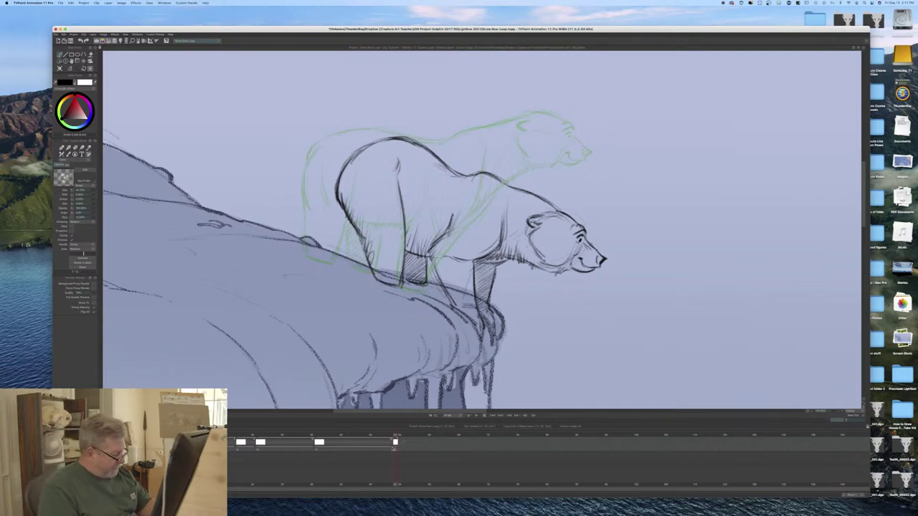
Step: Lengthen the standing pose's hold on the timeline and insert a blank drawing between it and the leaning pose
left_click(395, 444)
left_click(388, 449)
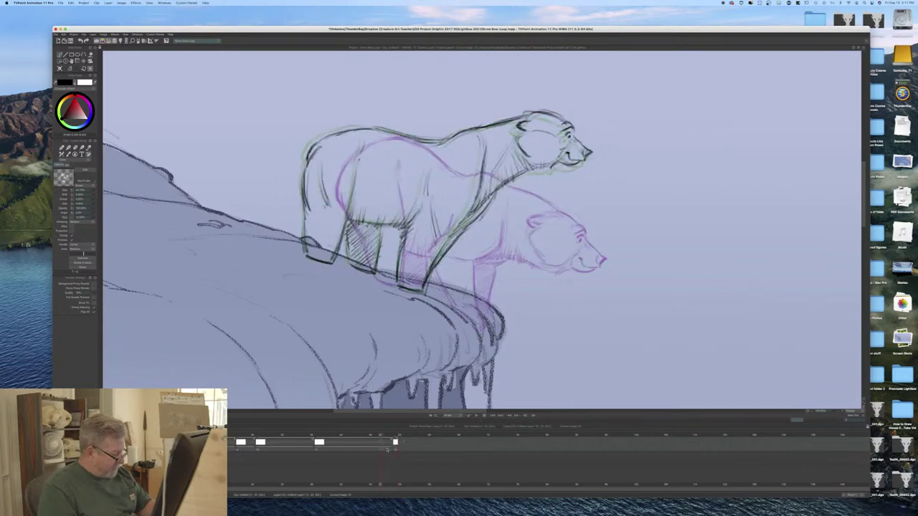
mouse_move(393, 446)
left_mouse_down()
mouse_move(415, 452)
mouse_move(405, 436)
left_mouse_up()
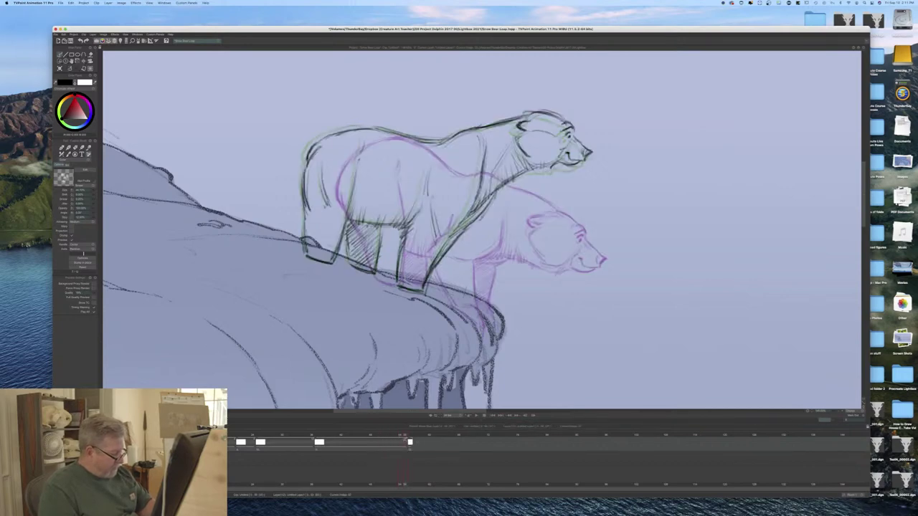
left_click(61, 70)
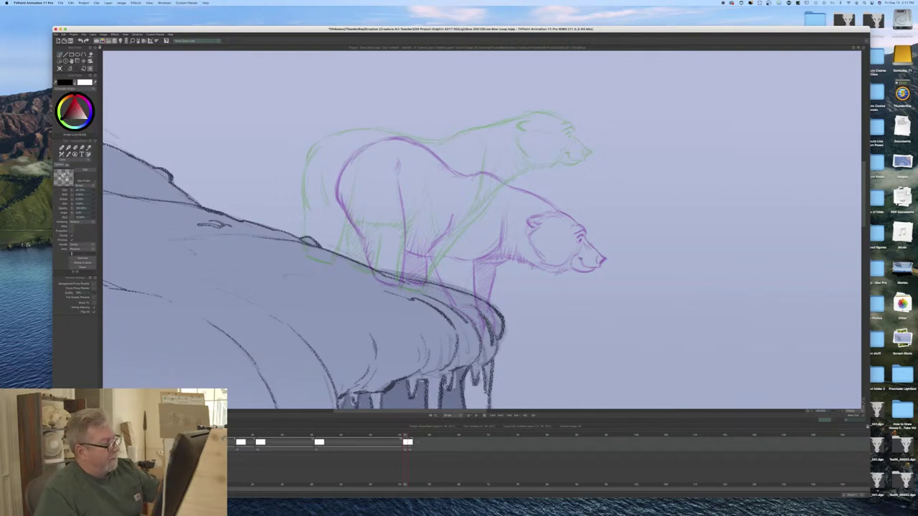
Step: Sketch the in-between bear's skull circle and its back line from neck to rump, between the two onion-skinned poses
left_click_drag(535, 180, 566, 167)
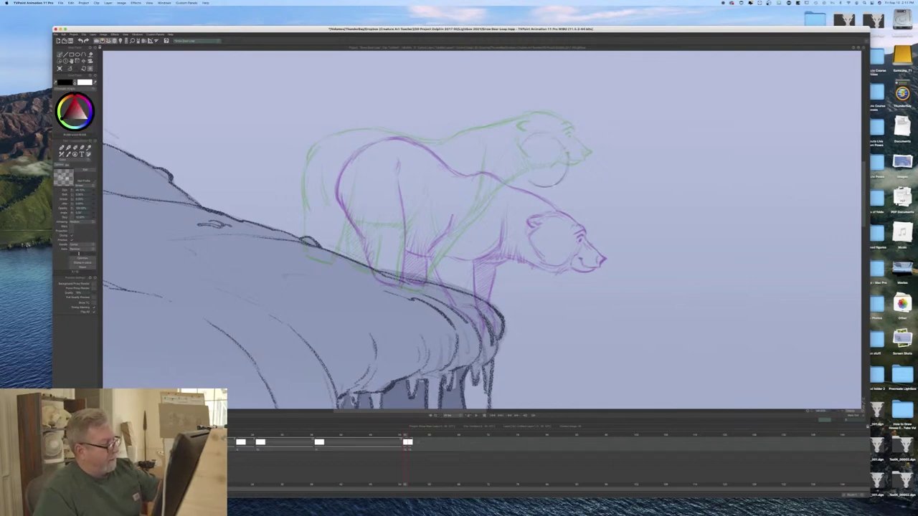
left_click_drag(540, 138, 562, 146)
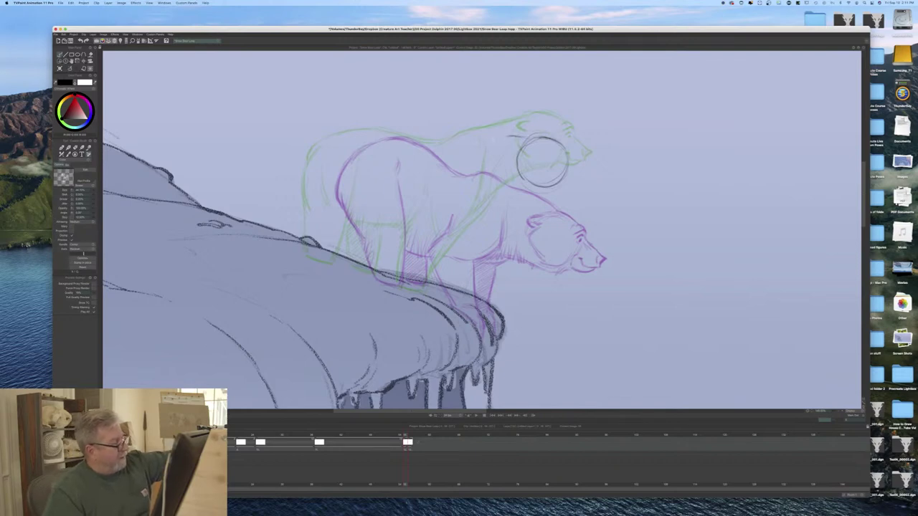
left_click_drag(482, 143, 443, 152)
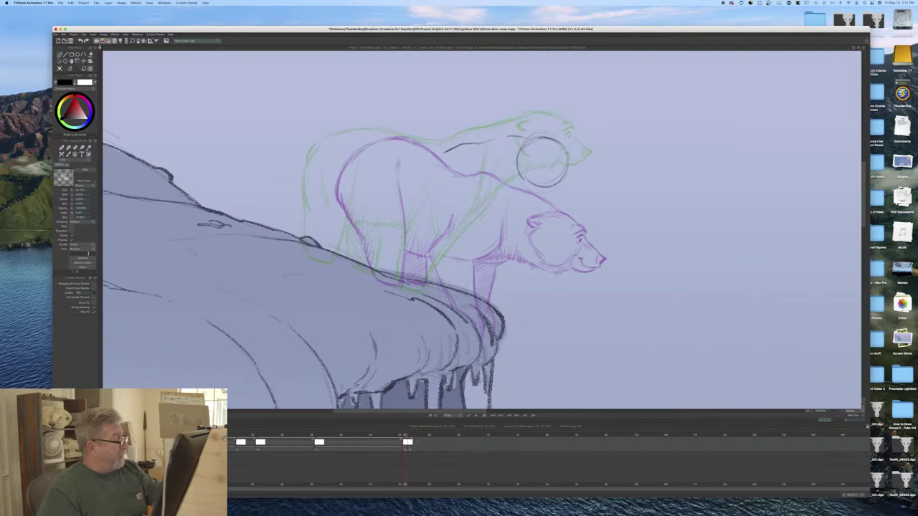
left_click_drag(384, 131, 326, 150)
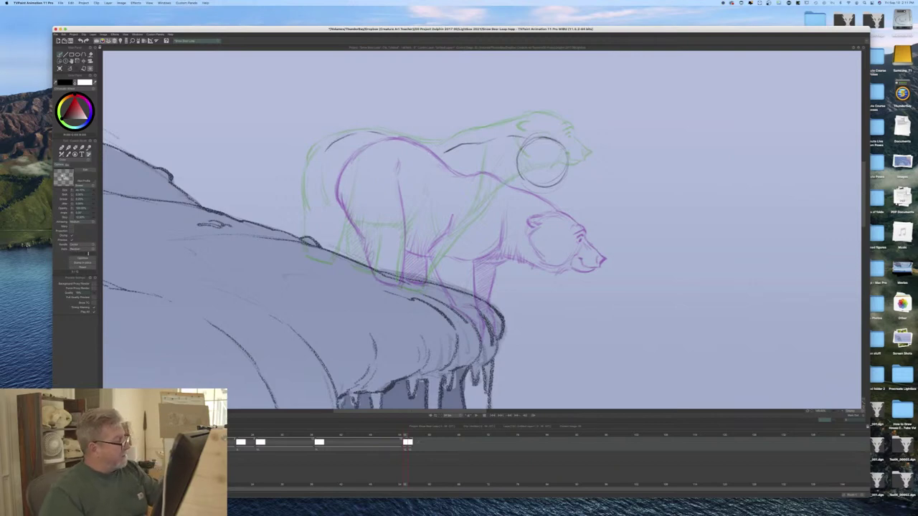
mouse_move(415, 146)
left_mouse_down()
mouse_move(360, 131)
mouse_move(422, 150)
mouse_move(380, 132)
mouse_move(325, 155)
left_mouse_up()
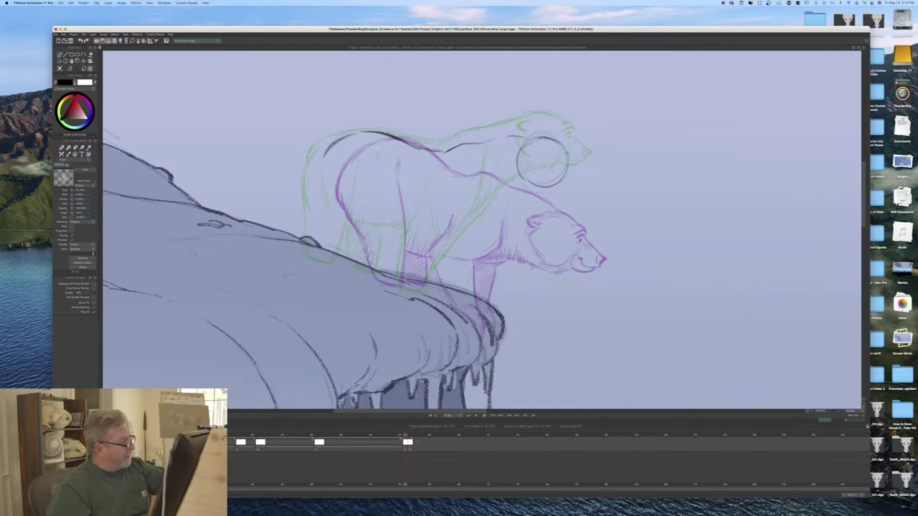
Step: Draw the in-between bear's near hind leg with its heel raised behind and its foot on the snow
mouse_move(375, 172)
left_mouse_down()
mouse_move(374, 214)
mouse_move(347, 237)
mouse_move(376, 198)
left_mouse_up()
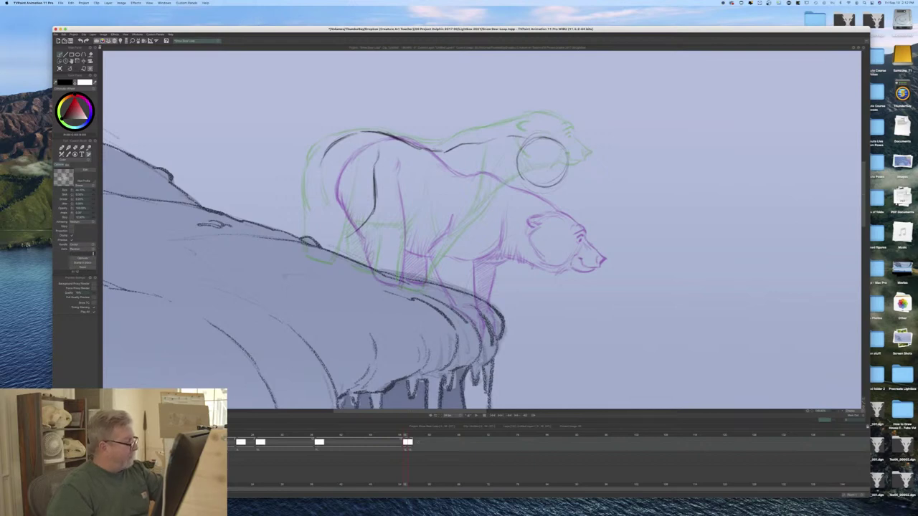
mouse_move(323, 184)
left_mouse_down()
mouse_move(327, 212)
mouse_move(308, 229)
left_mouse_up()
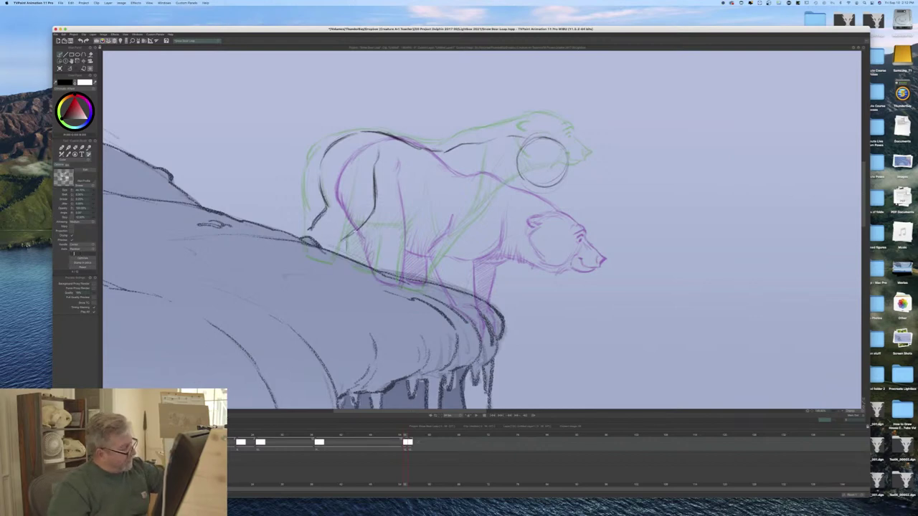
mouse_move(347, 245)
left_mouse_down()
mouse_move(345, 272)
mouse_move(318, 248)
mouse_move(321, 238)
mouse_move(340, 243)
mouse_move(343, 269)
mouse_move(320, 249)
left_mouse_up()
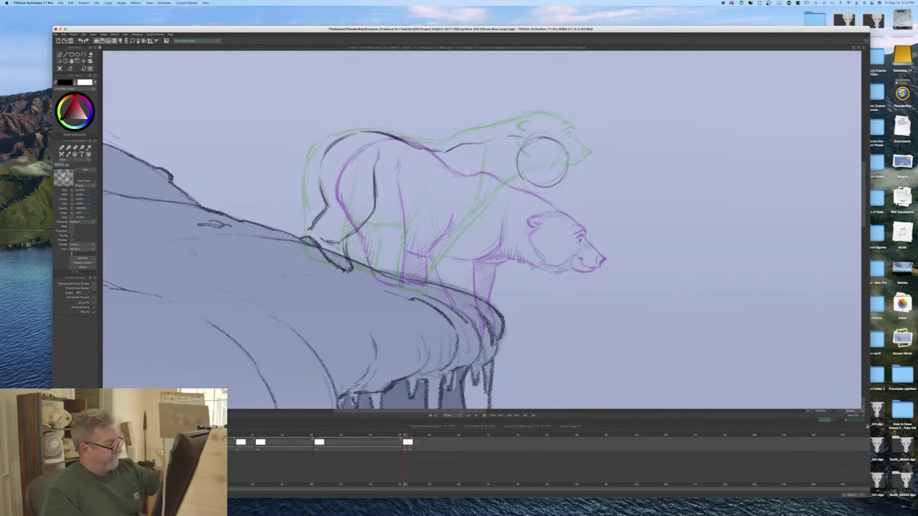
Step: Draw the in-between bear's chest curve and near foreleg, with the foot planted on the ledge
left_click_drag(476, 183, 473, 207)
left_click_drag(479, 168, 472, 217)
left_click_drag(474, 204, 461, 228)
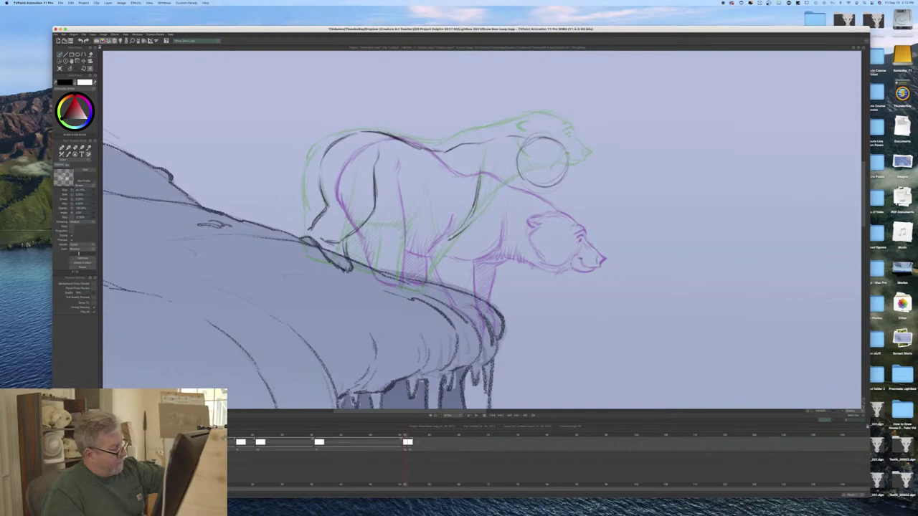
left_click_drag(451, 239, 423, 291)
mouse_move(423, 214)
left_mouse_down()
mouse_move(404, 229)
mouse_move(397, 285)
mouse_move(421, 289)
left_mouse_up()
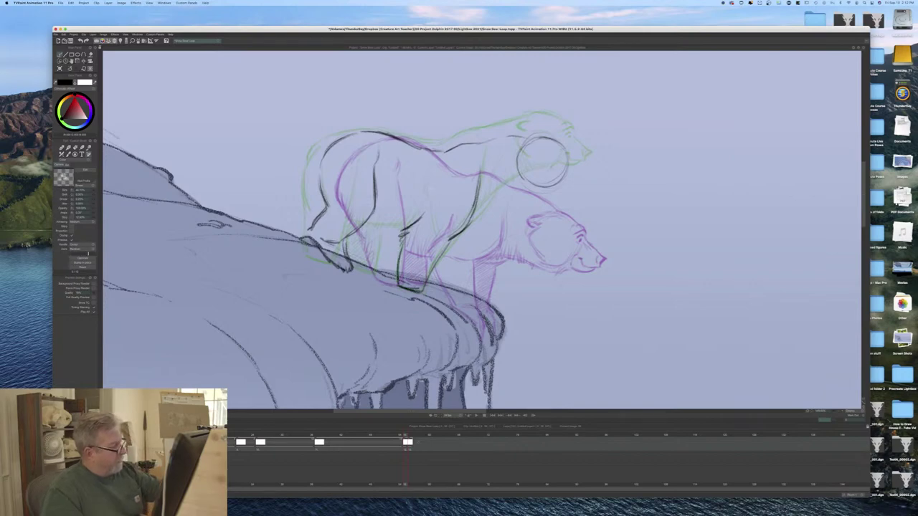
Step: Add the shoulder contour, the throat line below the head, and the furry belly edge to the in-between bear
mouse_move(433, 179)
left_mouse_down()
mouse_move(435, 247)
mouse_move(466, 230)
left_mouse_up()
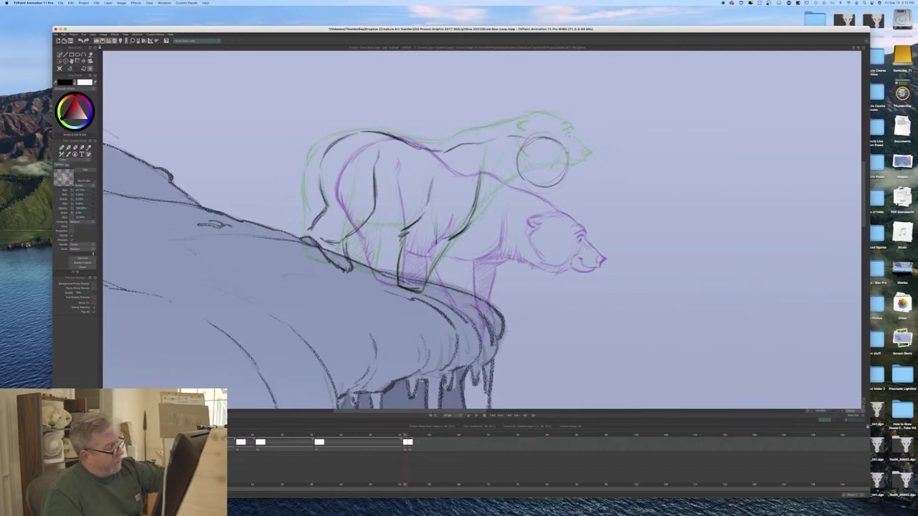
left_click_drag(534, 192, 478, 216)
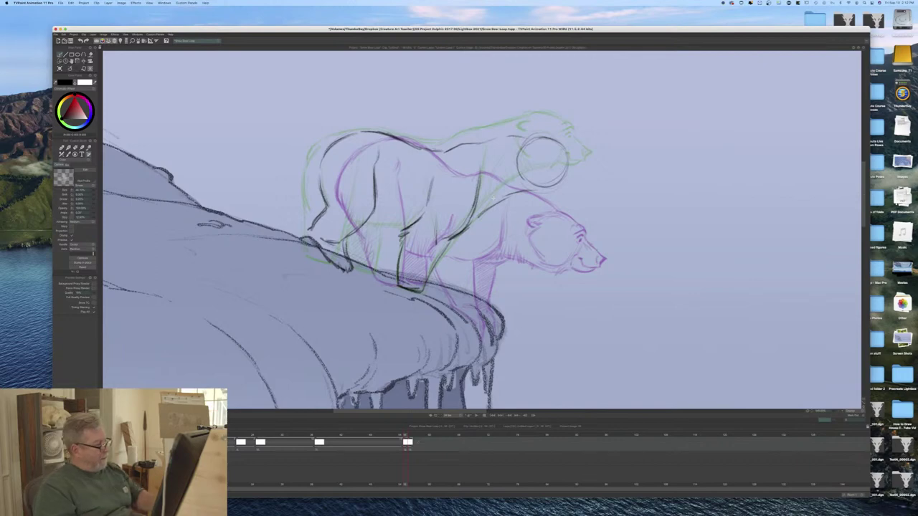
left_click_drag(396, 234, 365, 234)
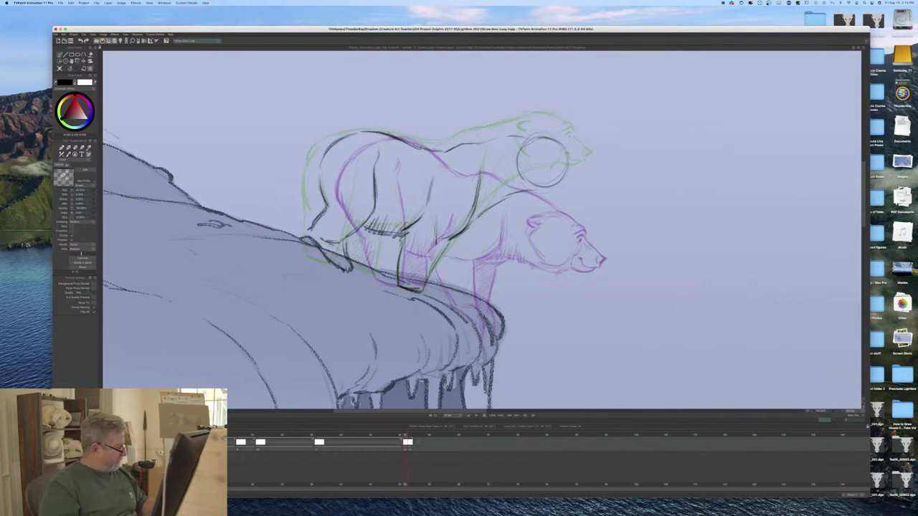
Step: Turn off the light table and step back through the frames to check the motion between poses
key("l")
key("Left")
key("Left")
key("Left")
key("Left")
key("Left")
key("Left")
key("Left")
key("Left")
key("Left")
key("Left")
key("Left")
key("Left")
key("Left")
key("Left")
key("Left")
key("Left")
key("Left")
key("Left")
key("Left")
key("Left")
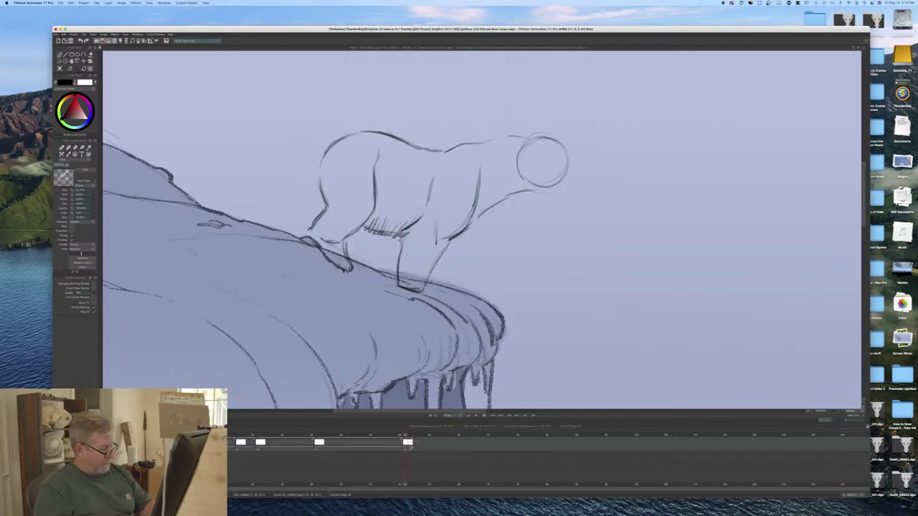
Step: Lengthen the leaning pose's hold at the end of the timeline and turn the light table back on
left_click_drag(413, 448, 413, 448)
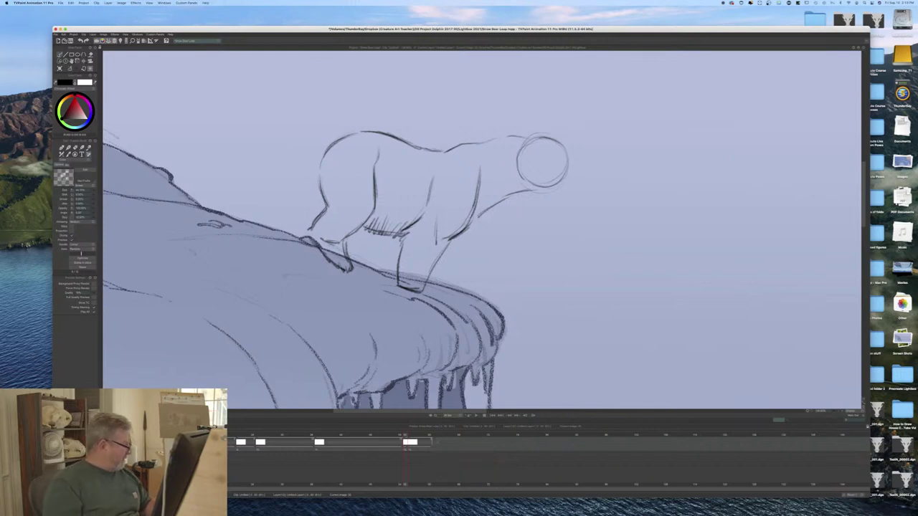
key("l")
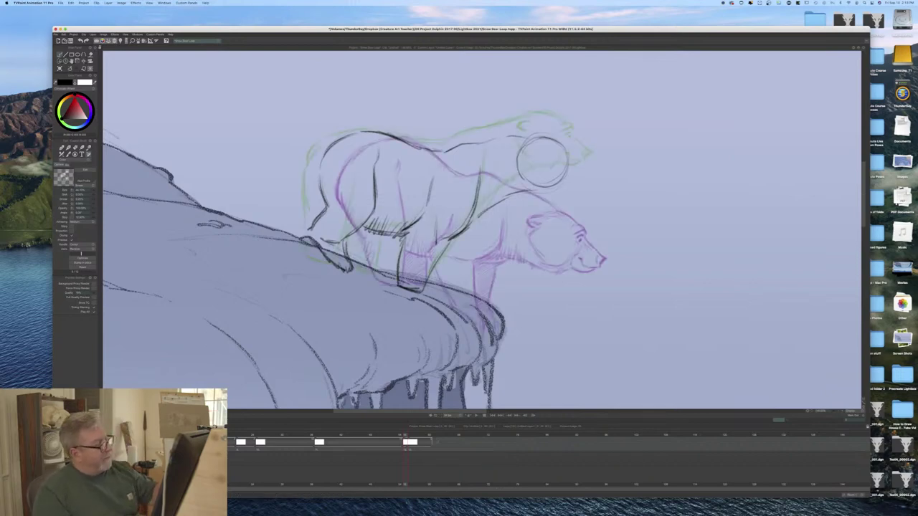
Step: Draw the in-between bear's forehead and muzzle with nose and mouth, and add fur strokes along the jaw, throat and chest
mouse_move(509, 137)
left_mouse_down()
mouse_move(533, 136)
mouse_move(492, 139)
mouse_move(476, 207)
left_mouse_up()
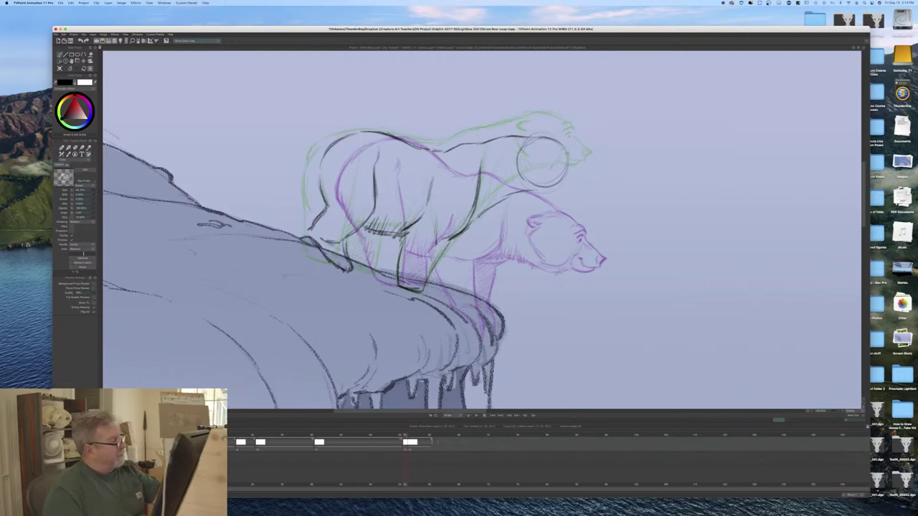
mouse_move(441, 152)
left_mouse_down()
mouse_move(372, 130)
mouse_move(349, 134)
mouse_move(322, 160)
mouse_move(326, 205)
left_mouse_up()
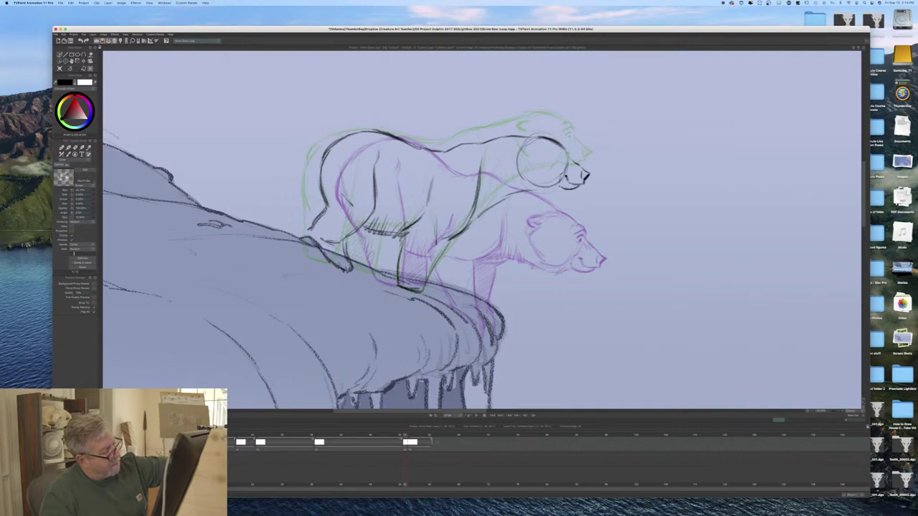
left_click_drag(561, 187, 555, 192)
left_click_drag(558, 186, 548, 193)
left_click_drag(546, 188, 544, 194)
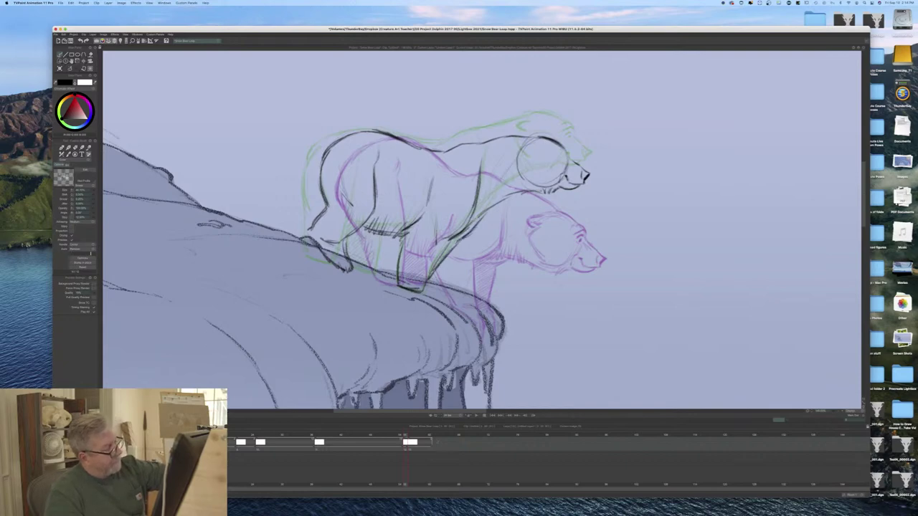
left_click_drag(536, 188, 530, 193)
left_click_drag(529, 188, 515, 193)
left_click_drag(516, 190, 504, 201)
mouse_move(503, 181)
left_mouse_down()
mouse_move(498, 206)
mouse_move(485, 213)
left_mouse_up()
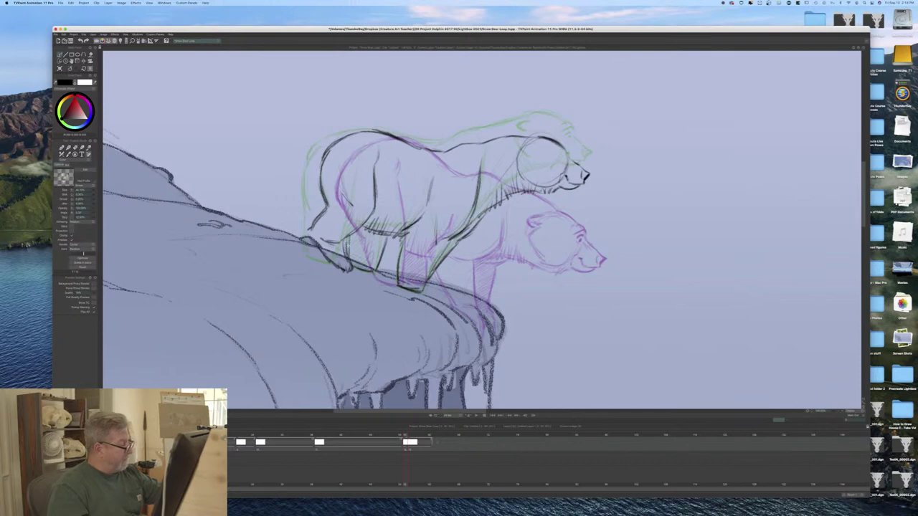
Step: Add the in-between bear's far hind leg with hatched shading, and finish the head with cheek line, ear and eye
mouse_move(350, 231)
left_mouse_down()
mouse_move(373, 251)
mouse_move(377, 271)
left_mouse_up()
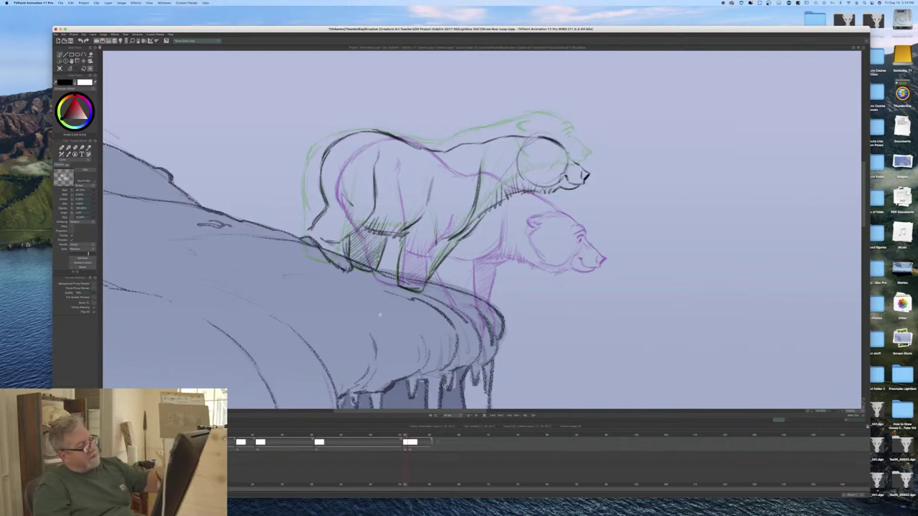
mouse_move(522, 153)
left_mouse_down()
mouse_move(515, 167)
mouse_move(533, 185)
left_mouse_up()
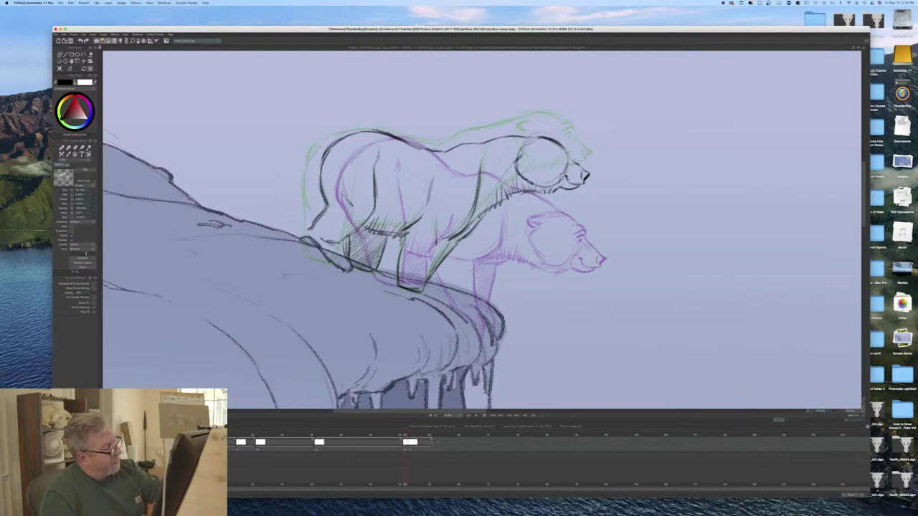
left_click_drag(513, 154, 525, 147)
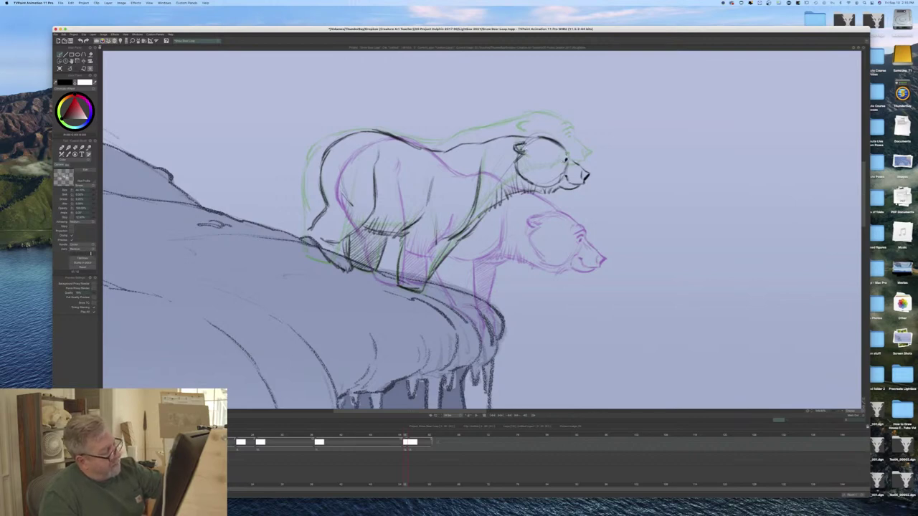
left_click_drag(566, 156, 567, 151)
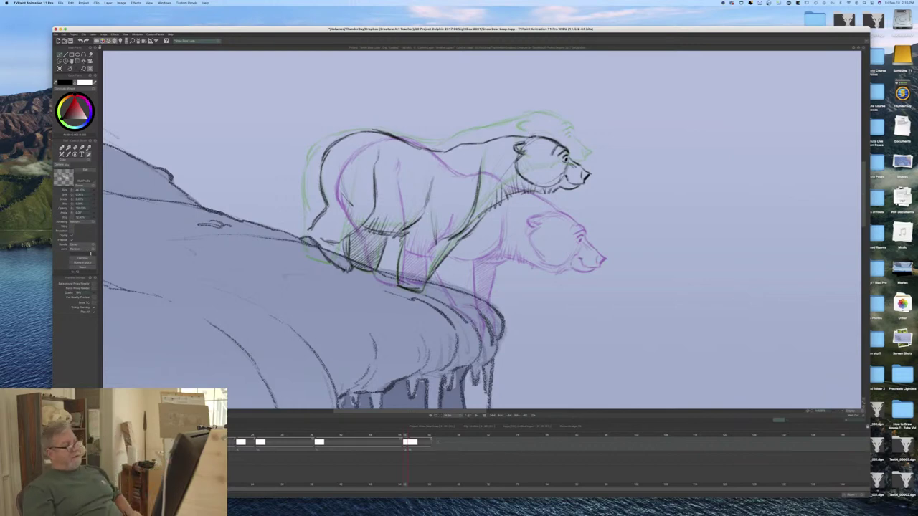
Step: Shift the finished in-between and leaning pose later in the timeline, and insert a blank drawing just before them
left_click(410, 443)
left_click_drag(411, 447, 416, 447)
left_click(406, 448)
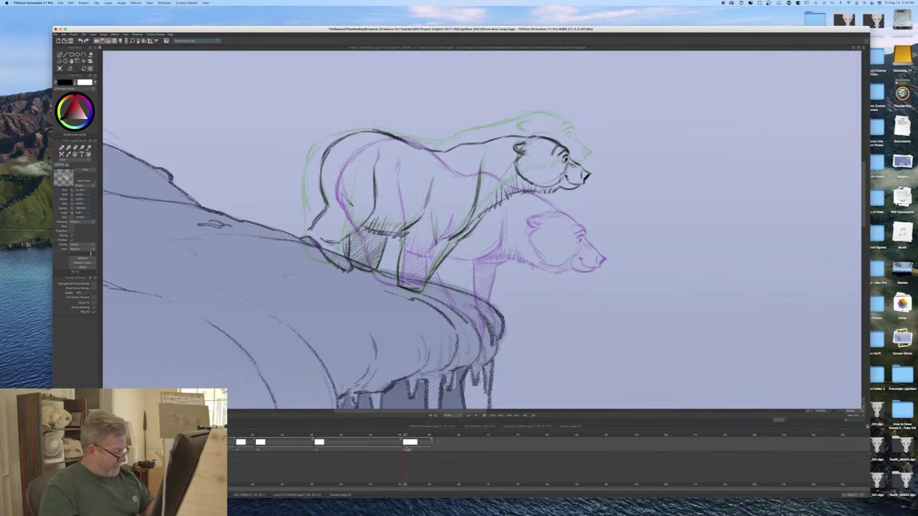
left_click_drag(405, 445, 425, 446)
left_click(425, 449)
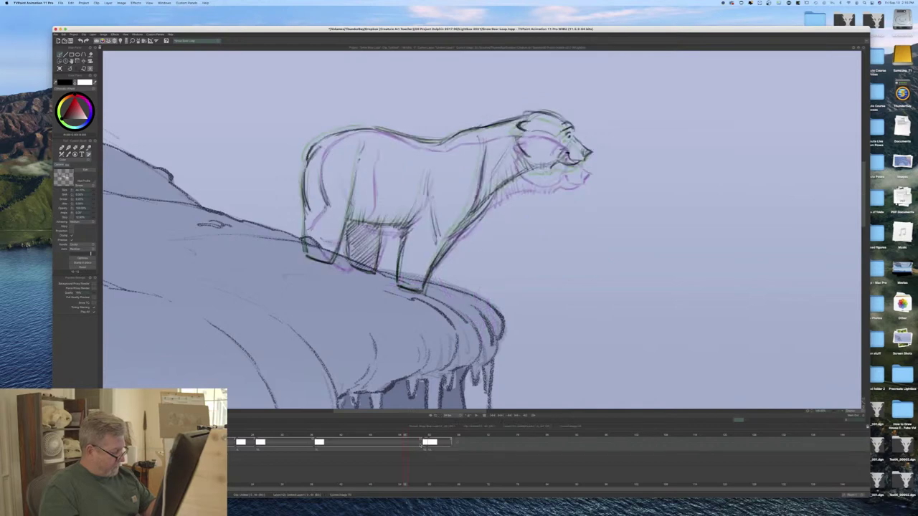
left_click_drag(406, 435, 420, 437)
left_click(60, 69)
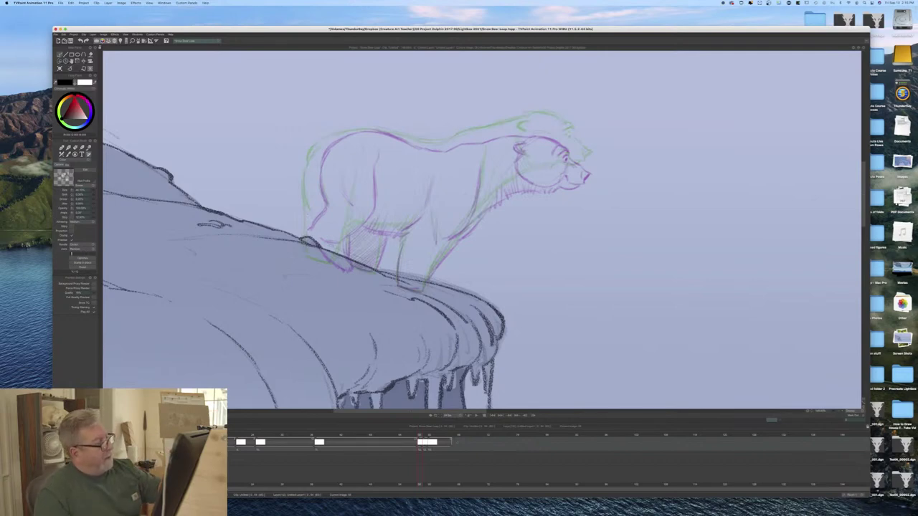
Step: Sketch the new in-between's head circle, back and rump outline, and near hind leg with its foot on the ledge
mouse_move(566, 159)
left_mouse_down()
mouse_move(534, 171)
mouse_move(522, 163)
mouse_move(566, 160)
left_mouse_up()
mouse_move(542, 124)
left_mouse_down()
mouse_move(565, 134)
mouse_move(412, 148)
mouse_move(372, 131)
mouse_move(330, 135)
mouse_move(314, 159)
mouse_move(314, 211)
left_mouse_up()
left_click_drag(371, 145, 363, 202)
mouse_move(365, 164)
left_mouse_down()
mouse_move(362, 206)
mouse_move(340, 246)
left_mouse_up()
left_click_drag(314, 210, 309, 240)
left_click_drag(355, 217, 337, 266)
left_click_drag(307, 236, 312, 259)
left_click_drag(326, 265, 312, 260)
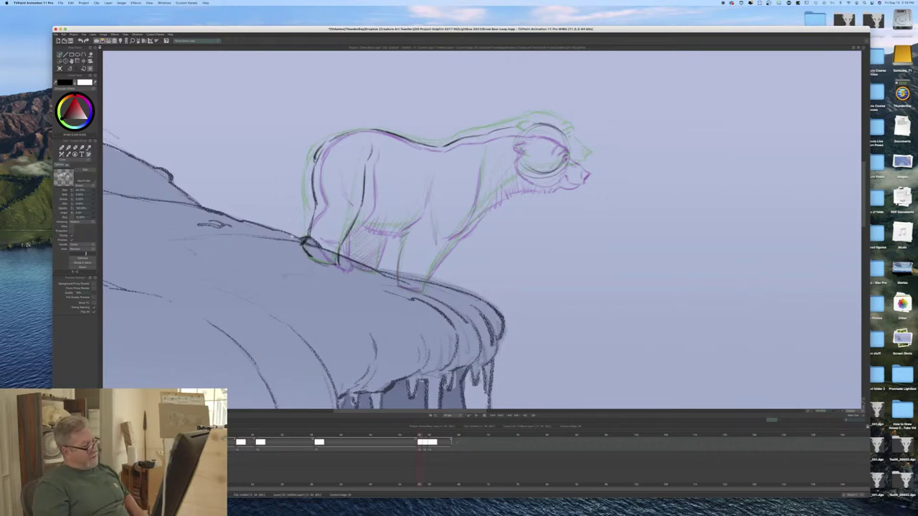
Step: Draw the new in-between's chest curve, near foreleg with planted foot, and furry belly edge
mouse_move(481, 165)
left_mouse_down()
mouse_move(475, 208)
mouse_move(425, 283)
left_mouse_up()
left_click_drag(439, 215, 434, 237)
mouse_move(432, 175)
left_mouse_down()
mouse_move(425, 208)
mouse_move(401, 237)
mouse_move(398, 274)
left_mouse_up()
left_click_drag(401, 243, 402, 289)
left_click_drag(407, 290, 398, 286)
mouse_move(397, 230)
left_mouse_down()
mouse_move(365, 226)
mouse_move(397, 232)
left_mouse_up()
mouse_move(400, 216)
left_mouse_down()
mouse_move(394, 233)
mouse_move(372, 229)
left_mouse_up()
left_click_drag(375, 213, 358, 225)
Step: Outline the new in-between's far hind leg, shade it with hatching, and save the project
mouse_move(362, 212)
left_mouse_down()
mouse_move(353, 223)
mouse_move(375, 270)
left_mouse_up()
left_click_drag(382, 244, 377, 261)
mouse_move(348, 241)
left_mouse_down()
mouse_move(349, 263)
mouse_move(372, 271)
left_mouse_up()
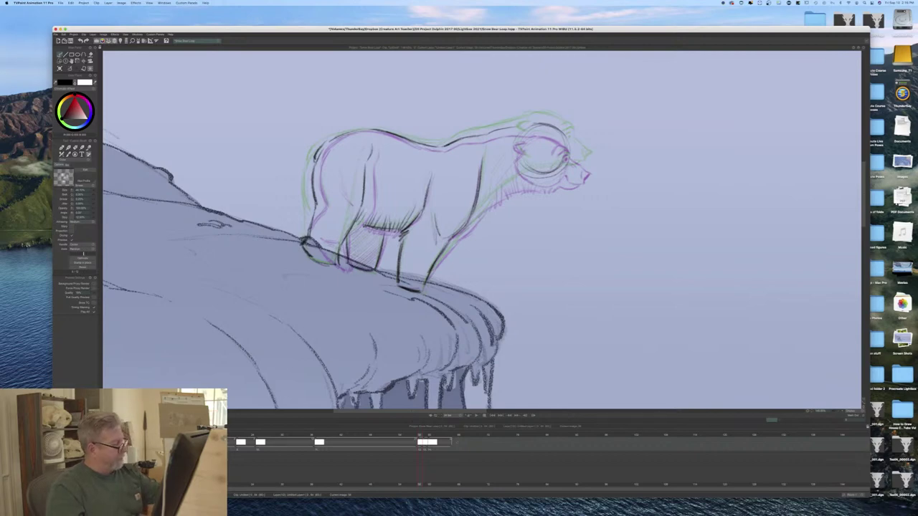
mouse_move(364, 226)
left_mouse_down()
mouse_move(349, 240)
mouse_move(357, 256)
left_mouse_up()
mouse_move(379, 236)
left_mouse_down()
mouse_move(359, 260)
mouse_move(374, 255)
left_mouse_up()
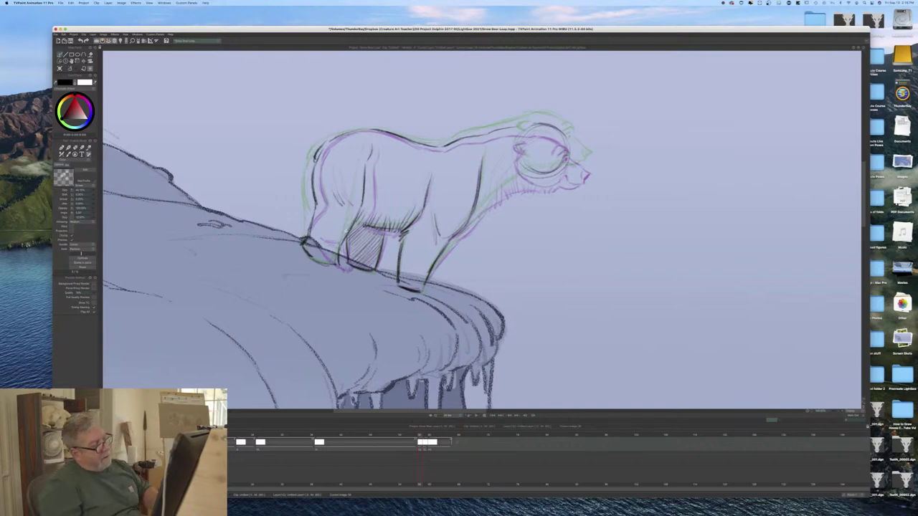
key("super+s")
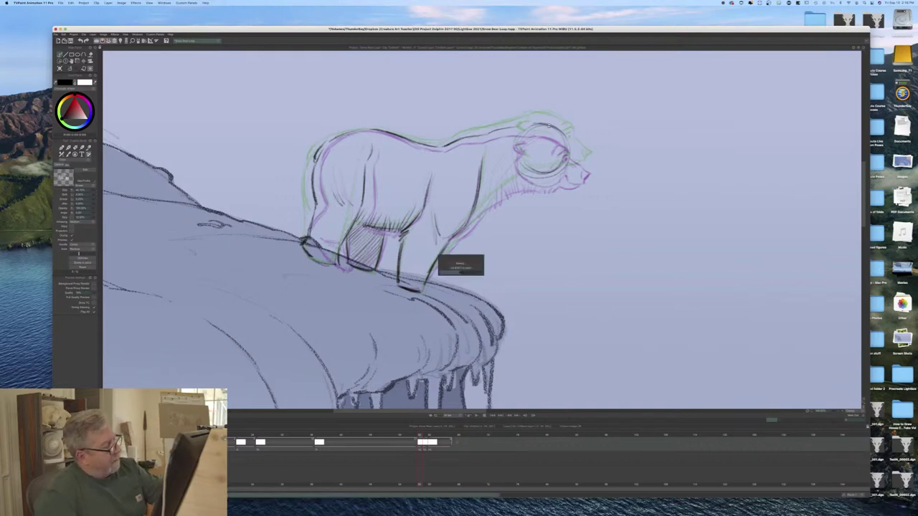
Step: Draw the new in-between's forehead, muzzle, nose, mouth and eye, with a furry throat line running down to the chest
mouse_move(542, 124)
left_mouse_down()
mouse_move(563, 133)
mouse_move(536, 124)
mouse_move(496, 132)
left_mouse_up()
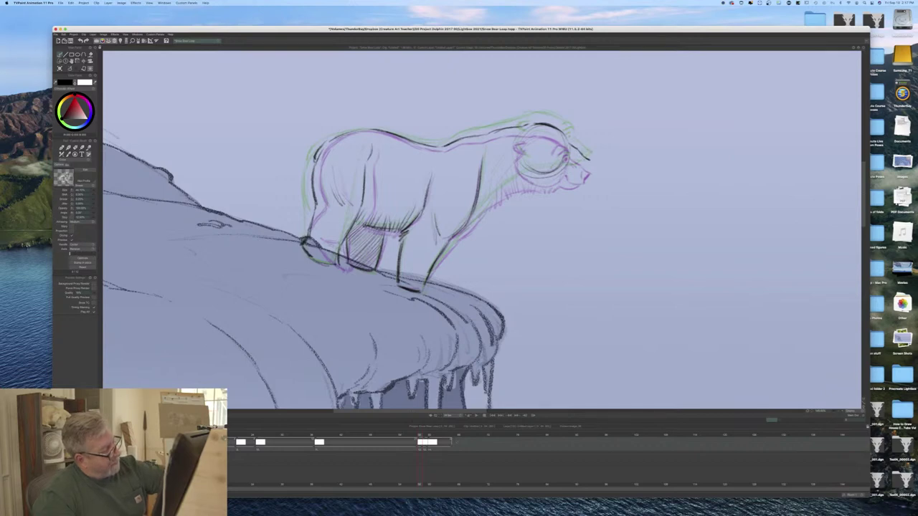
left_click_drag(590, 160, 586, 165)
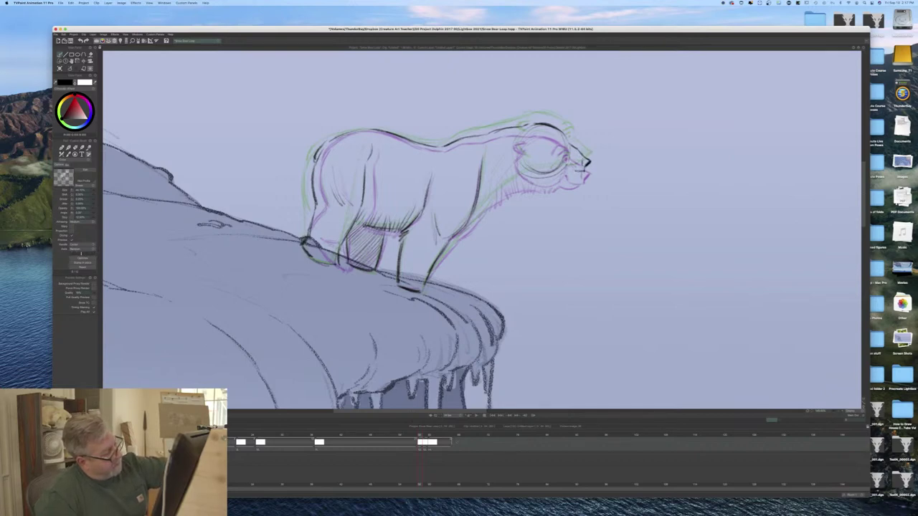
mouse_move(567, 163)
left_mouse_down()
mouse_move(581, 172)
mouse_move(558, 172)
mouse_move(570, 157)
mouse_move(554, 177)
mouse_move(493, 202)
left_mouse_up()
left_click_drag(527, 176, 498, 196)
left_click_drag(501, 196, 471, 216)
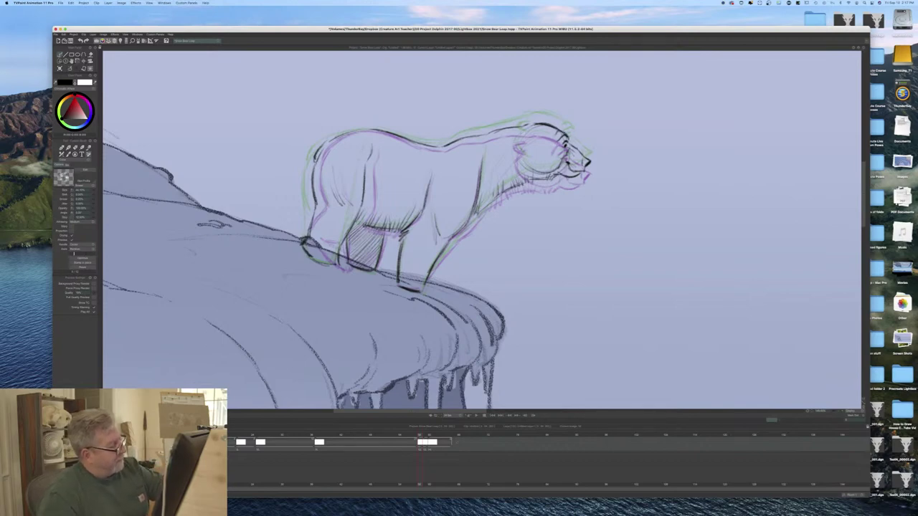
Step: Add the ear and cheek contour to the new in-between's head, and strengthen the front edge of the foreleg
mouse_move(524, 134)
left_mouse_down()
mouse_move(515, 140)
mouse_move(523, 143)
mouse_move(513, 137)
mouse_move(514, 152)
mouse_move(527, 170)
left_mouse_up()
left_click_drag(517, 155, 531, 170)
left_click_drag(515, 151, 533, 171)
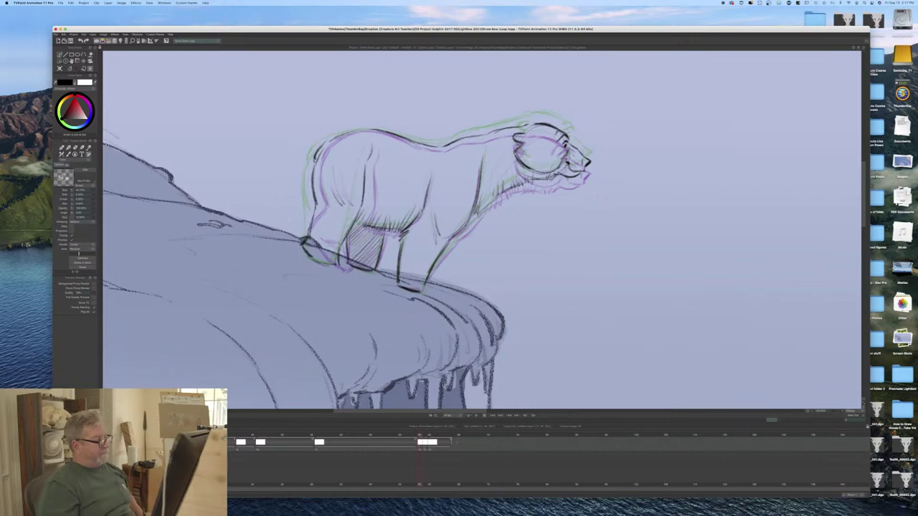
mouse_move(485, 210)
left_mouse_down()
mouse_move(427, 285)
mouse_move(460, 232)
mouse_move(440, 258)
left_mouse_up()
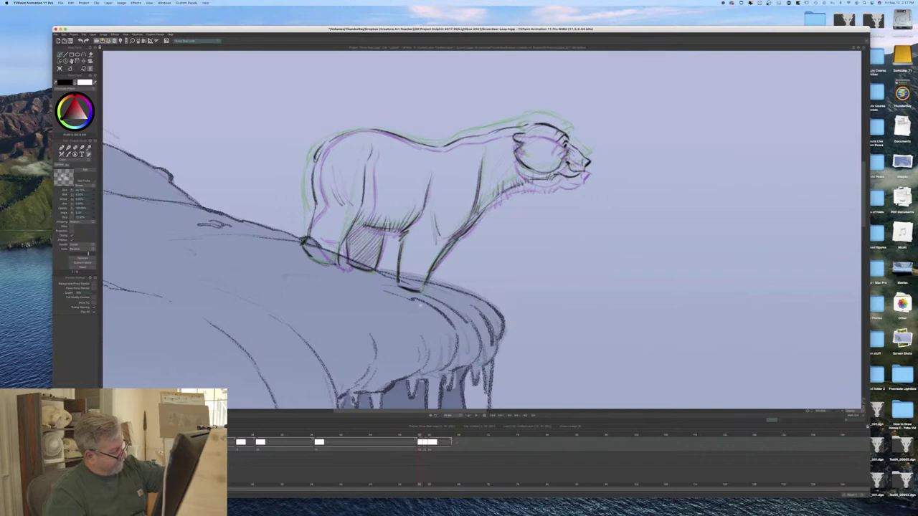
Step: Compare neighbouring frames, space the in-between and leaning pose further apart in the timeline, and lengthen the leaning pose's hold
key("Left")
mouse_move(410, 436)
left_mouse_down()
mouse_move(443, 435)
mouse_move(404, 433)
mouse_move(418, 429)
left_mouse_up()
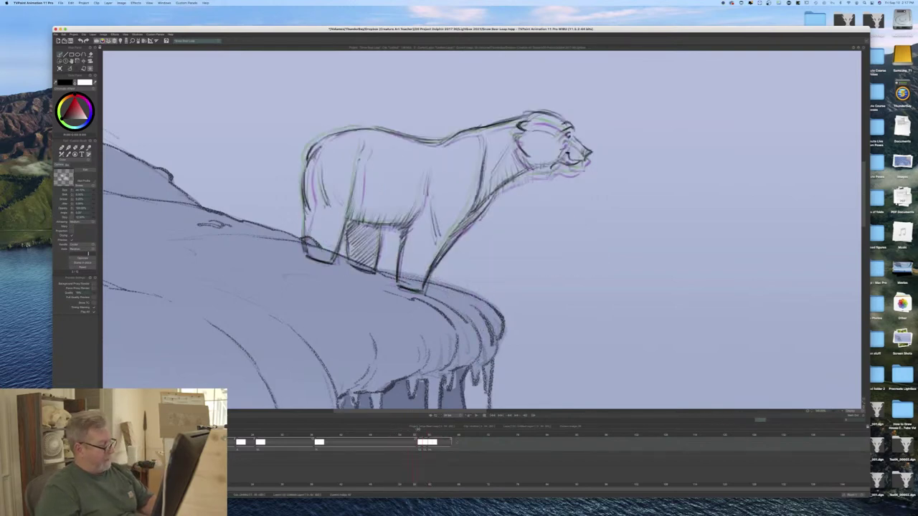
key("Right")
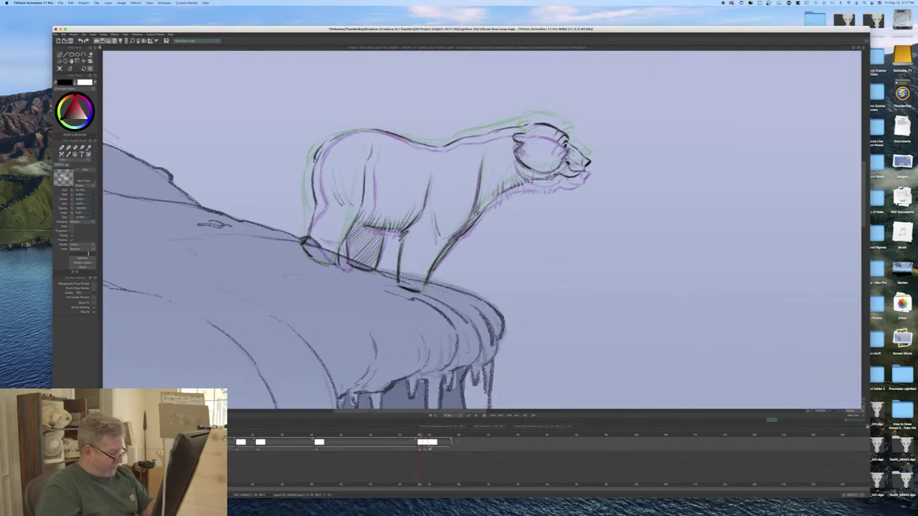
left_click_drag(427, 442, 438, 443)
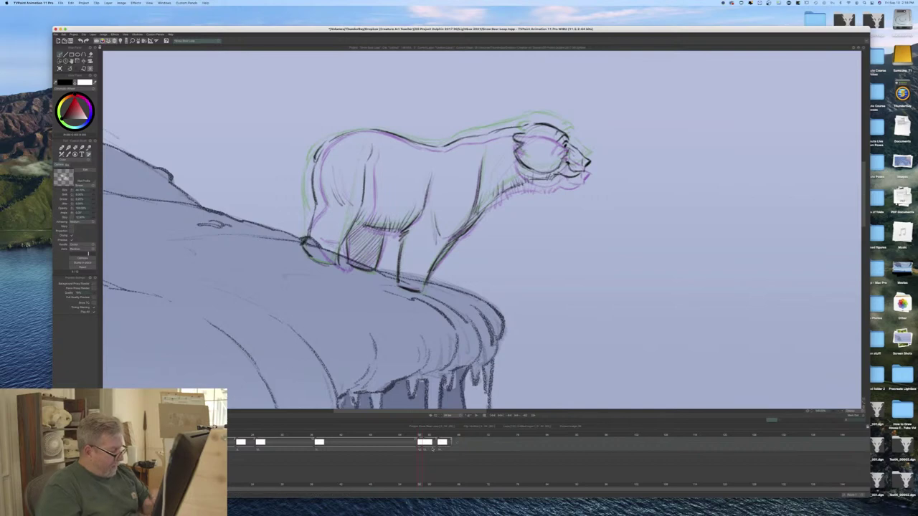
left_click_drag(441, 441, 575, 448)
mouse_move(433, 442)
left_mouse_down()
mouse_move(492, 442)
mouse_move(442, 443)
left_mouse_up()
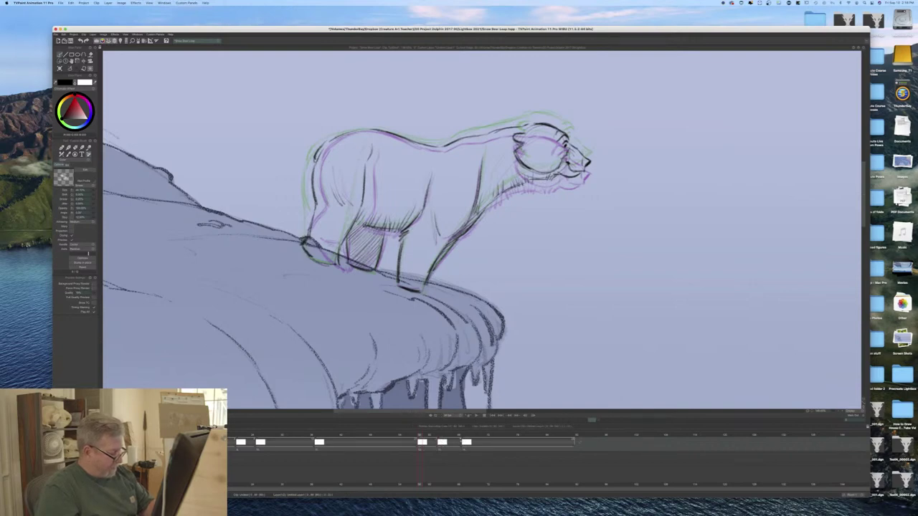
left_click_drag(466, 443, 480, 443)
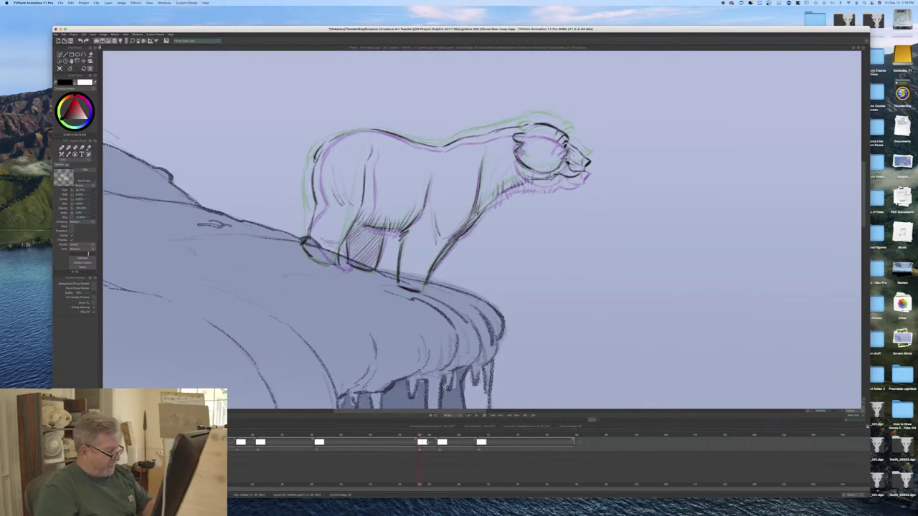
Step: Insert a blank drawing between the last in-between and the leaning pose, and sketch the bear's rump, back and shoulder hump
left_click_drag(422, 439, 461, 440)
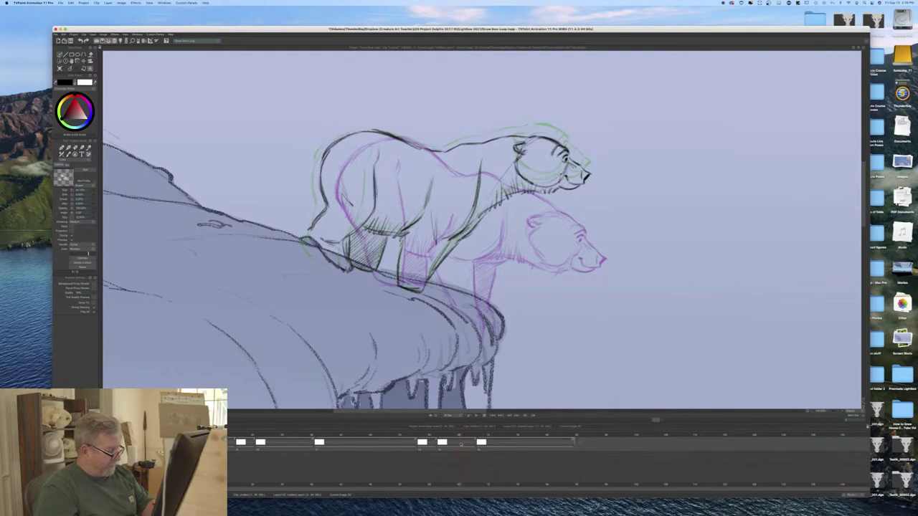
left_click(59, 69)
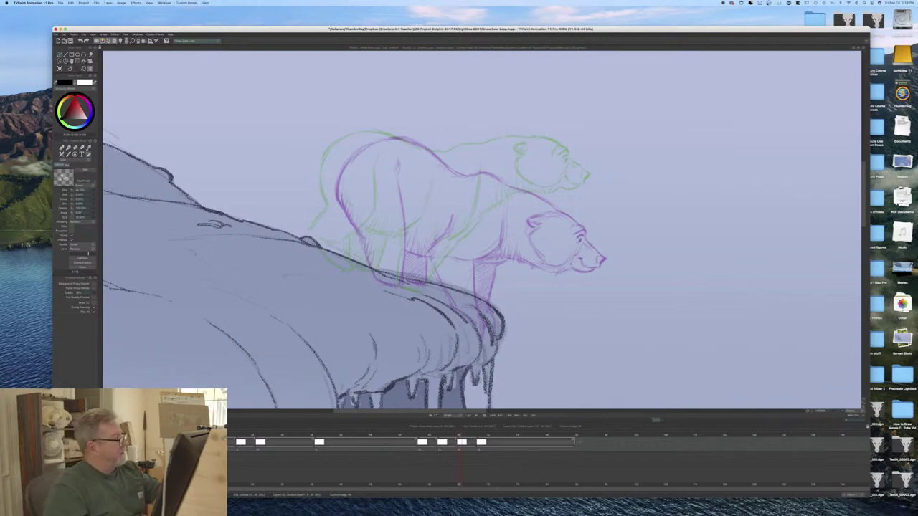
mouse_move(391, 134)
left_mouse_down()
mouse_move(412, 142)
mouse_move(384, 133)
mouse_move(399, 136)
mouse_move(349, 143)
mouse_move(330, 176)
left_mouse_up()
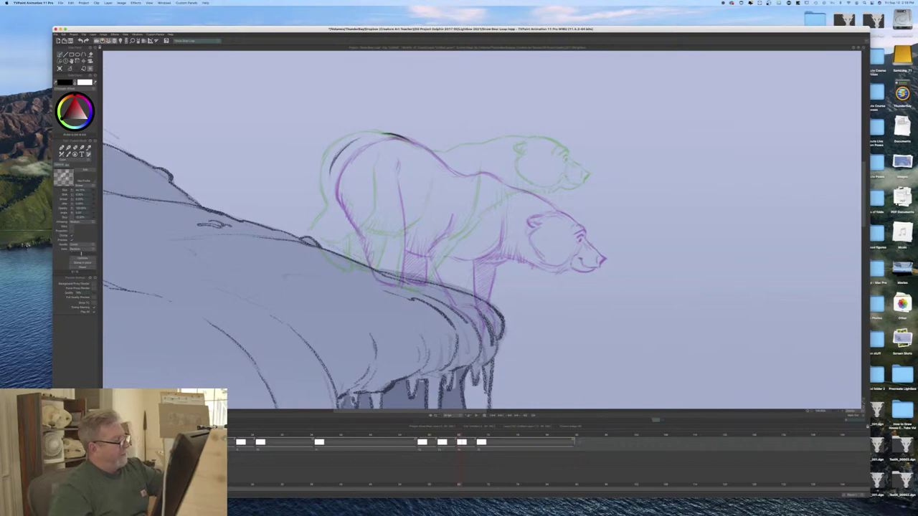
mouse_move(480, 154)
left_mouse_down()
mouse_move(456, 162)
mouse_move(491, 165)
mouse_move(441, 161)
mouse_move(384, 132)
mouse_move(457, 163)
left_mouse_up()
mouse_move(355, 141)
left_mouse_down()
mouse_move(381, 133)
mouse_move(339, 155)
left_mouse_up()
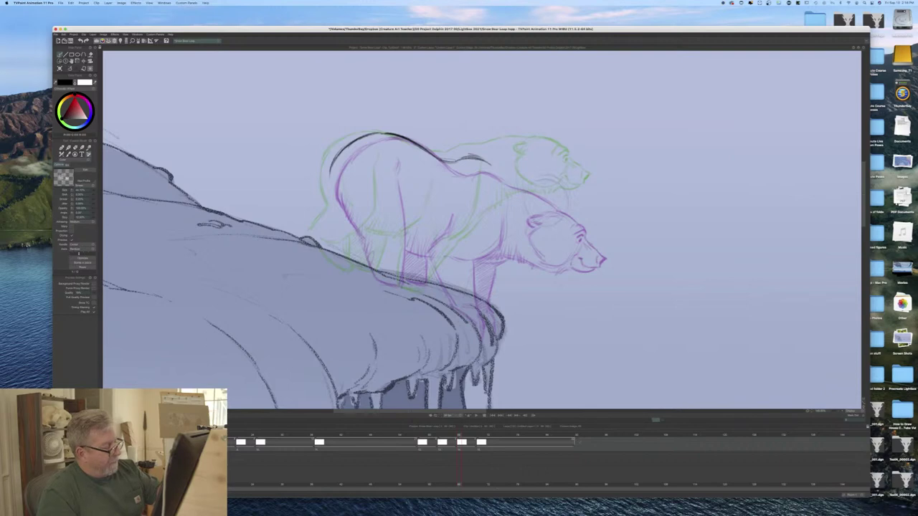
Step: Place the head circle midway between the two neighbouring heads, and add the top of the neck, throat line and chest curve
mouse_move(567, 202)
left_mouse_down()
mouse_move(523, 192)
mouse_move(564, 188)
mouse_move(532, 177)
mouse_move(565, 195)
mouse_move(527, 228)
left_mouse_up()
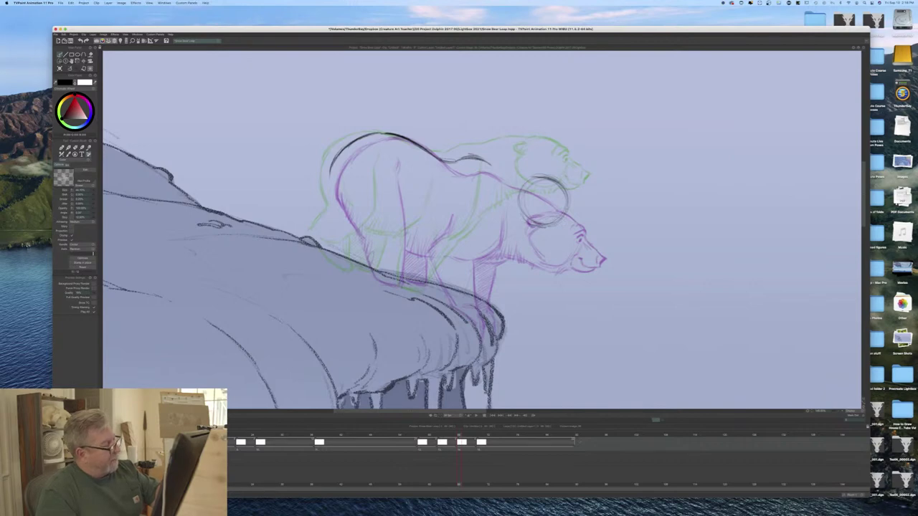
mouse_move(535, 177)
left_mouse_down()
mouse_move(514, 166)
mouse_move(568, 198)
left_mouse_up()
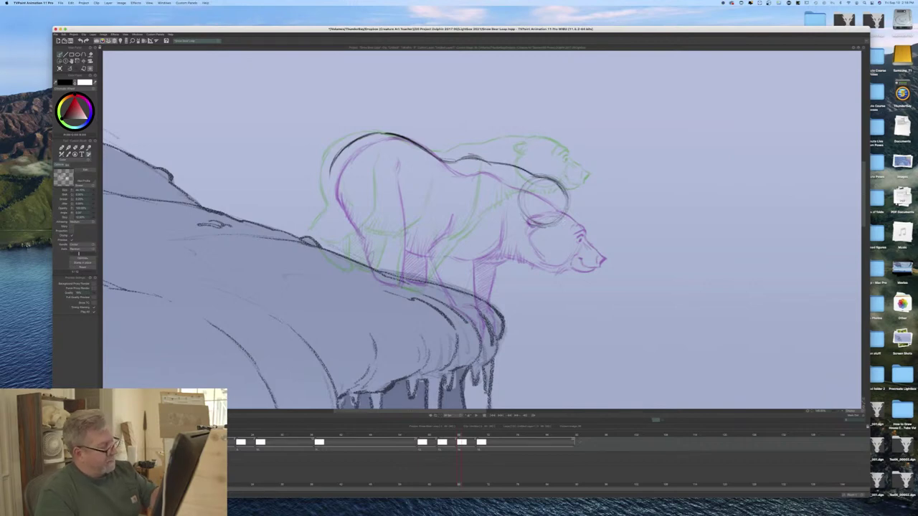
left_click_drag(525, 227, 491, 231)
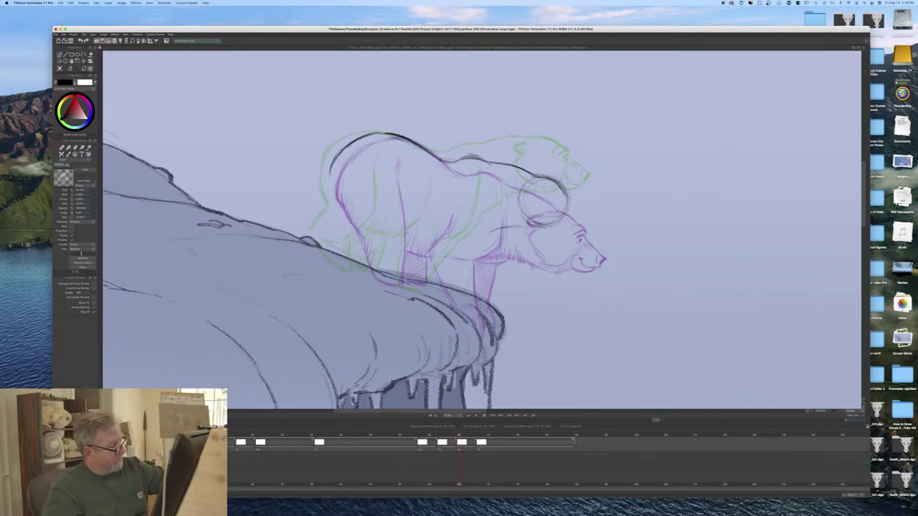
mouse_move(491, 188)
left_mouse_down()
mouse_move(487, 226)
mouse_move(471, 231)
left_mouse_up()
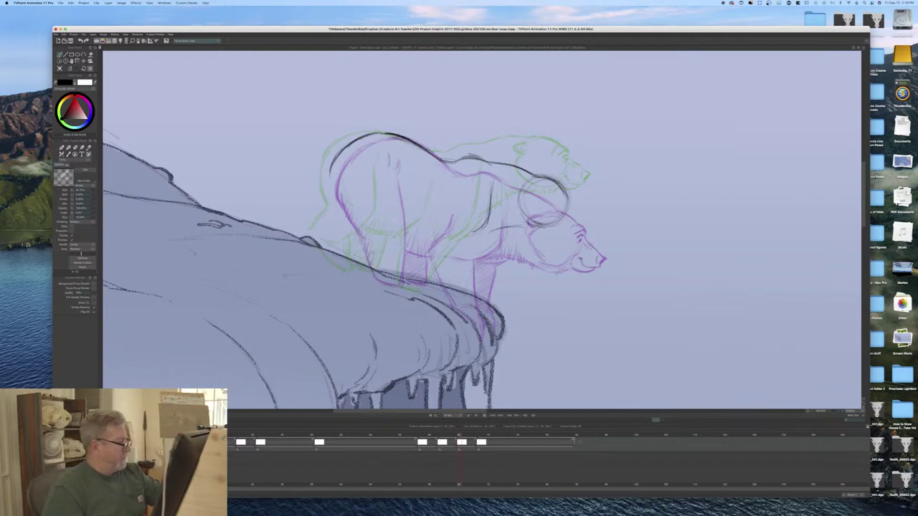
Step: Draw the bear's near hind leg and haunch with the foot planted on the ledge, plus the far hind foot
left_click_drag(386, 169, 399, 275)
mouse_move(399, 243)
left_mouse_down()
mouse_move(400, 284)
mouse_move(400, 269)
left_mouse_up()
left_click_drag(331, 176, 355, 235)
left_click_drag(335, 204, 374, 281)
mouse_move(399, 235)
left_mouse_down()
mouse_move(400, 287)
mouse_move(391, 285)
left_mouse_up()
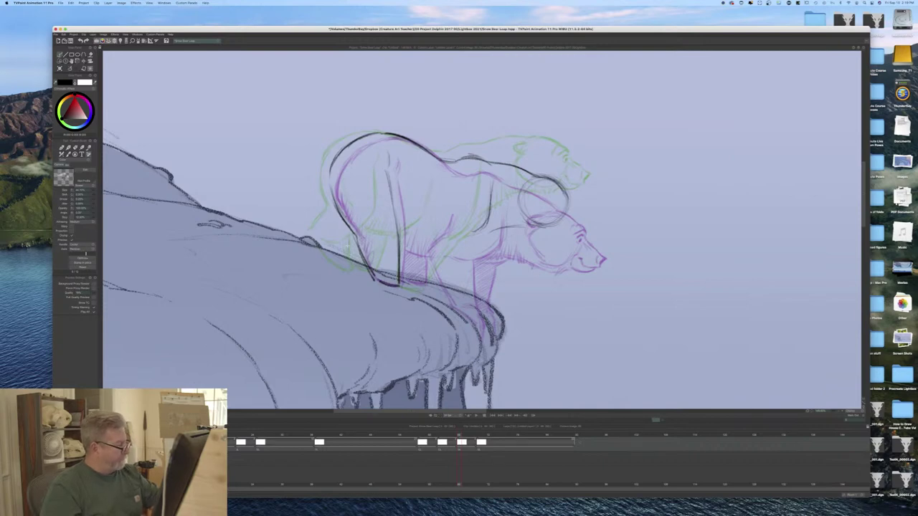
mouse_move(348, 240)
left_mouse_down()
mouse_move(352, 263)
mouse_move(370, 270)
mouse_move(359, 270)
left_mouse_up()
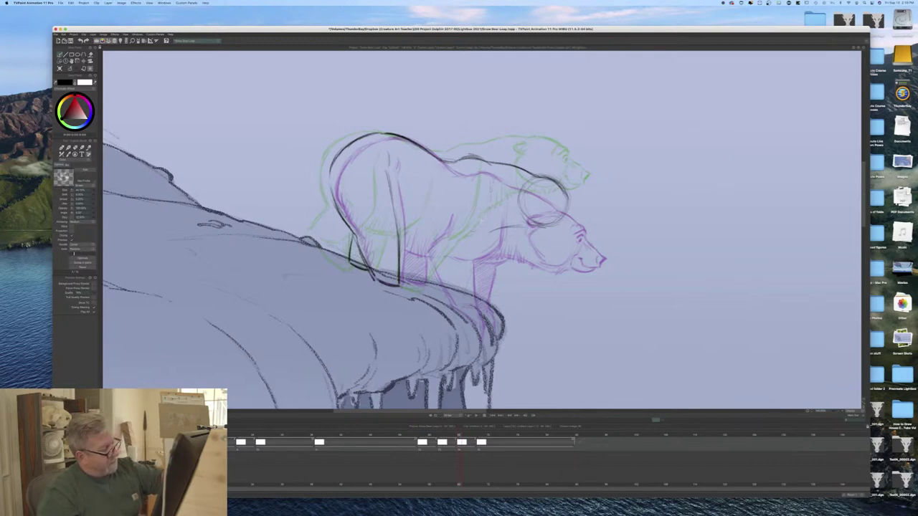
Step: Draw the bear's shoulder and chest line and the near foreleg, with its paw planted near the ledge's edge
mouse_move(497, 176)
left_mouse_down()
mouse_move(493, 223)
mouse_move(483, 231)
left_mouse_up()
left_click_drag(497, 180, 485, 231)
left_click_drag(495, 177, 498, 199)
left_click_drag(483, 231, 467, 236)
left_click_drag(450, 203, 434, 212)
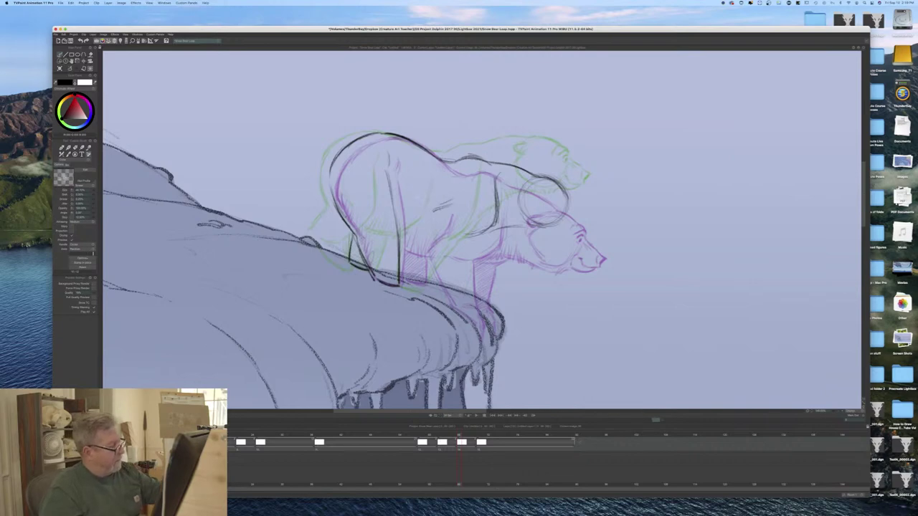
mouse_move(421, 224)
left_mouse_down()
mouse_move(428, 261)
mouse_move(461, 260)
mouse_move(439, 298)
left_mouse_up()
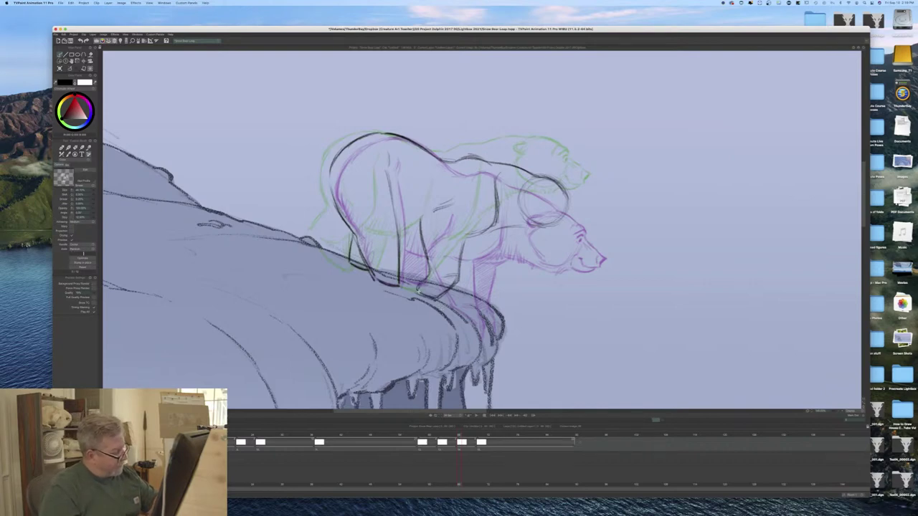
mouse_move(448, 306)
left_mouse_down()
mouse_move(439, 294)
mouse_move(413, 296)
left_mouse_up()
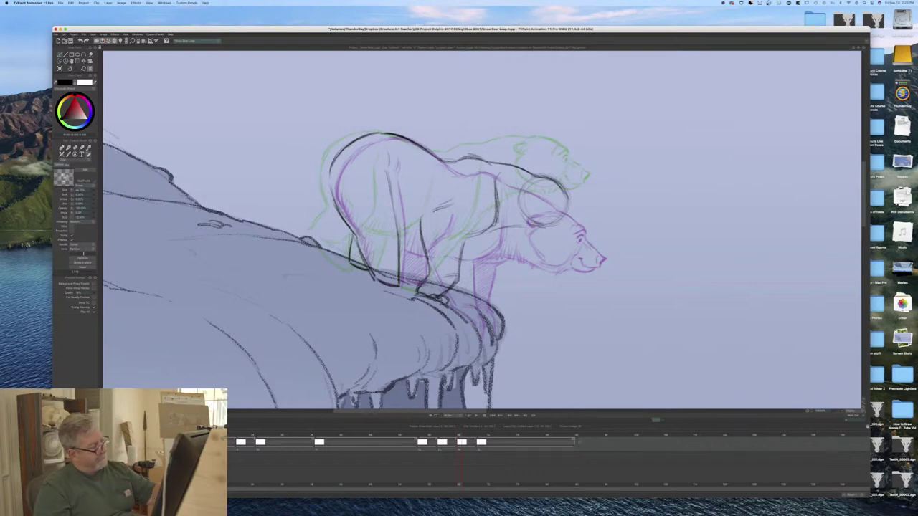
Step: Add the elbow crease and the short belly line with fur strokes, checking them against the previous drawing
mouse_move(441, 206)
left_mouse_down()
mouse_move(424, 219)
mouse_move(423, 253)
left_mouse_up()
key("Left")
key("Right")
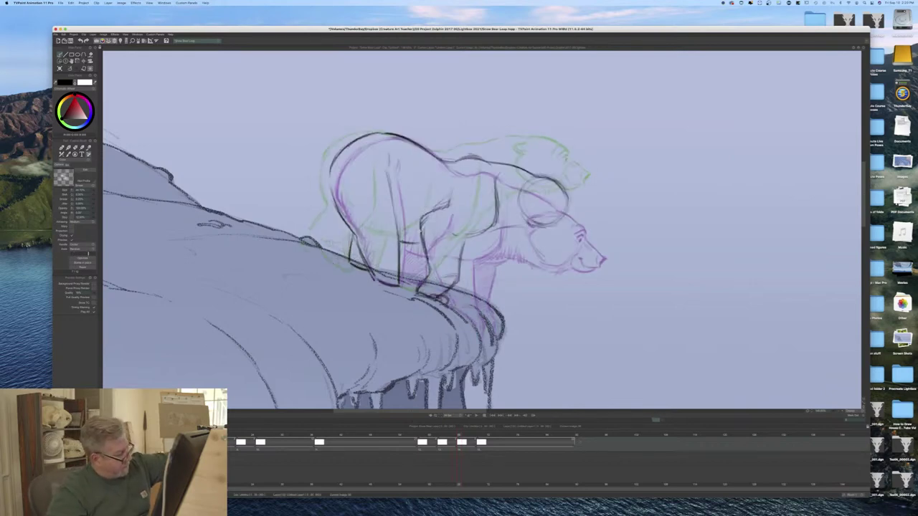
mouse_move(418, 230)
left_mouse_down()
mouse_move(415, 245)
mouse_move(403, 241)
left_mouse_up()
key("Left")
key("Right")
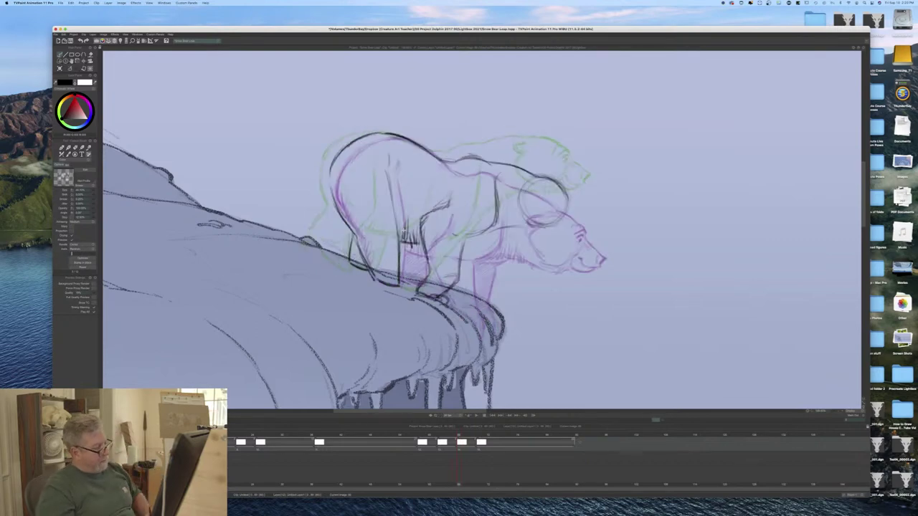
Step: Flip between this in-between and the previous drawing to examine how the legs and body move
key("Left")
key("Right")
key("Left")
key("Right")
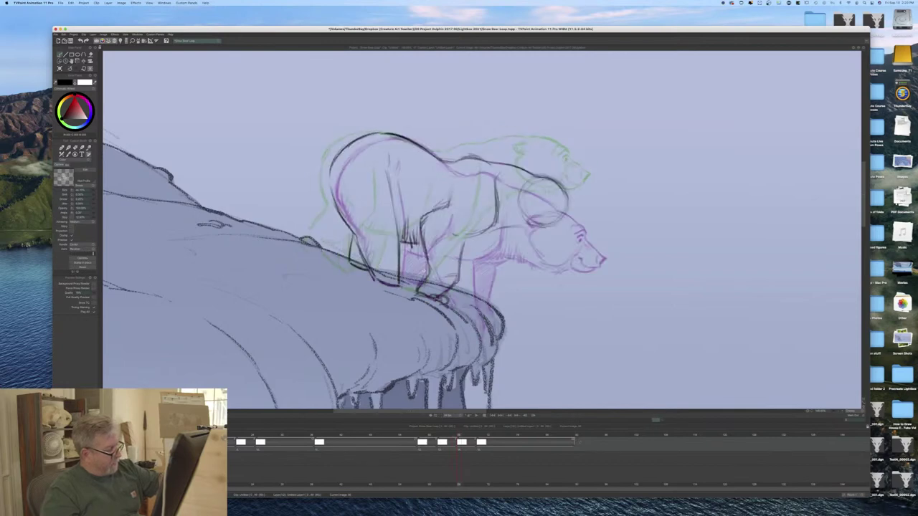
key("Left")
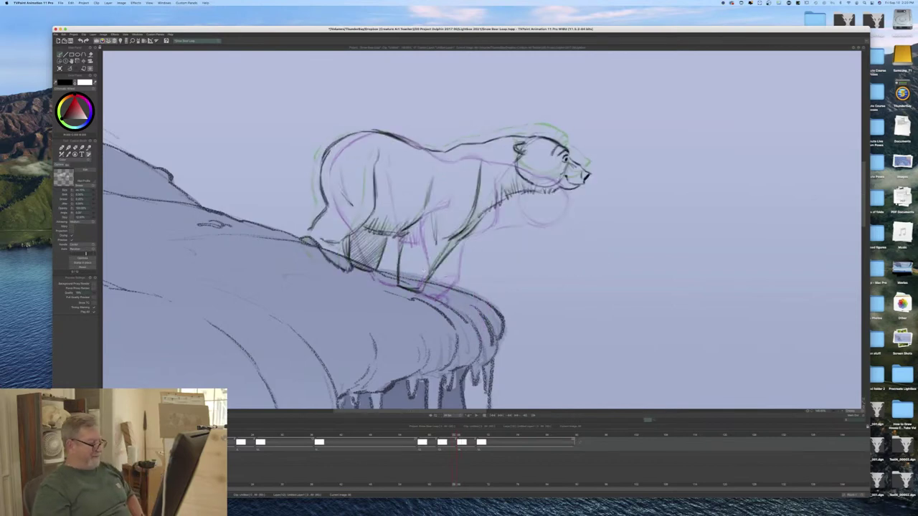
key("Right")
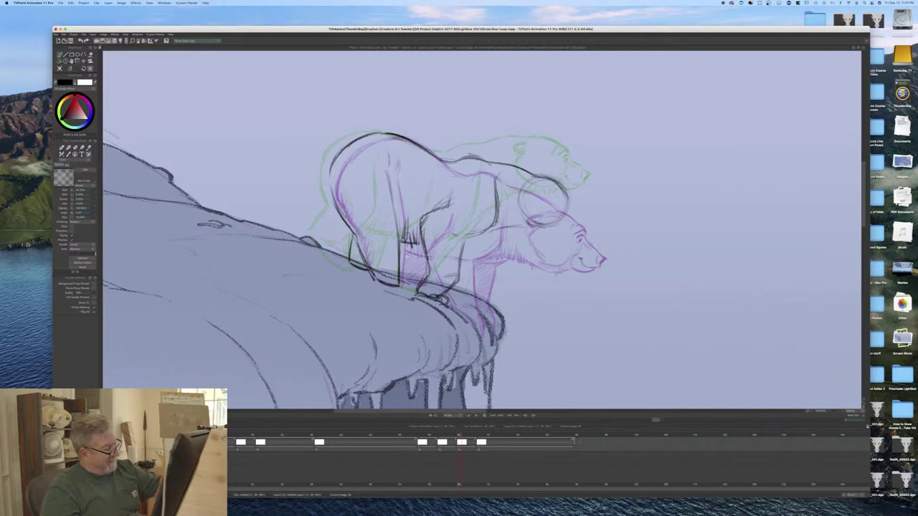
key("Left")
key("Right")
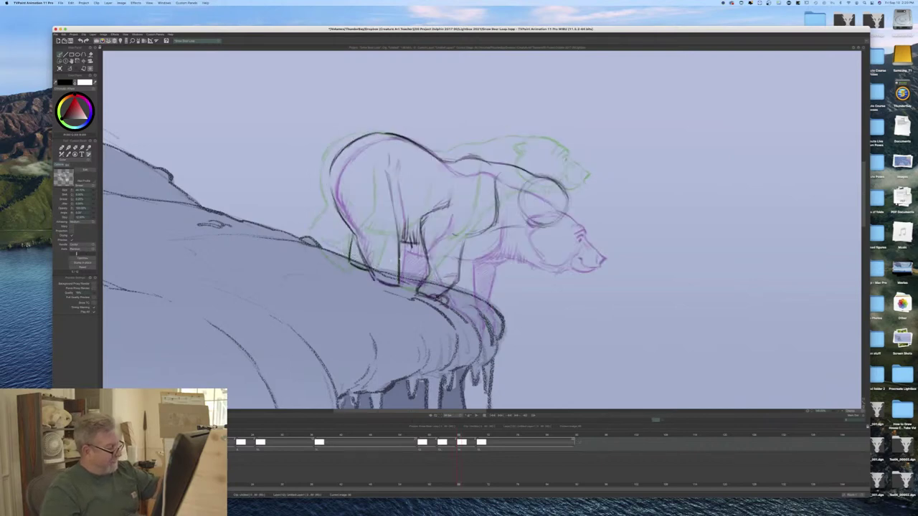
Step: Draw the far foreleg behind the near one and compare its placement with the previous drawing
mouse_move(404, 254)
left_mouse_down()
mouse_move(415, 280)
mouse_move(405, 277)
mouse_move(417, 286)
left_mouse_up()
key("Left")
key("Right")
key("Left")
key("Right")
key("Left")
key("Right")
key("Left")
key("Right")
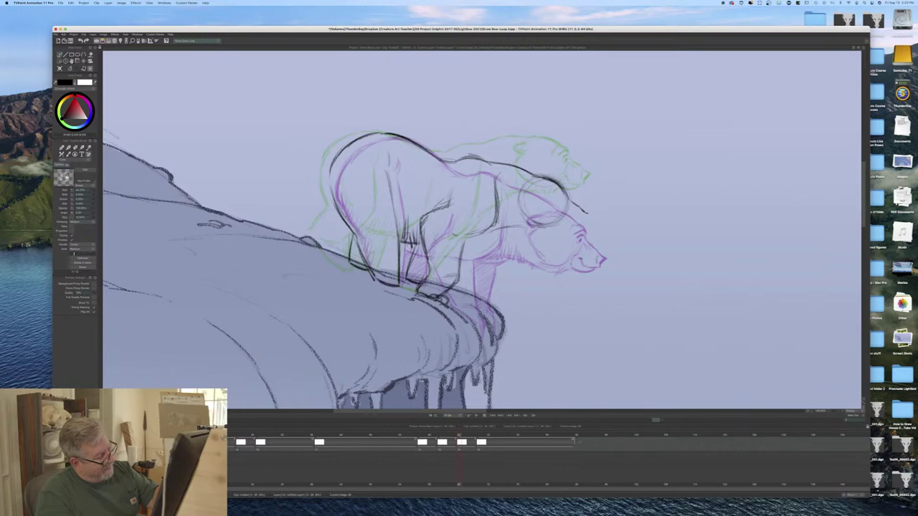
Step: Draw the bear's face over the head circle with brow, eyes, muzzle, nose and mouth, plus the ear and throat fur
left_click_drag(586, 219, 587, 218)
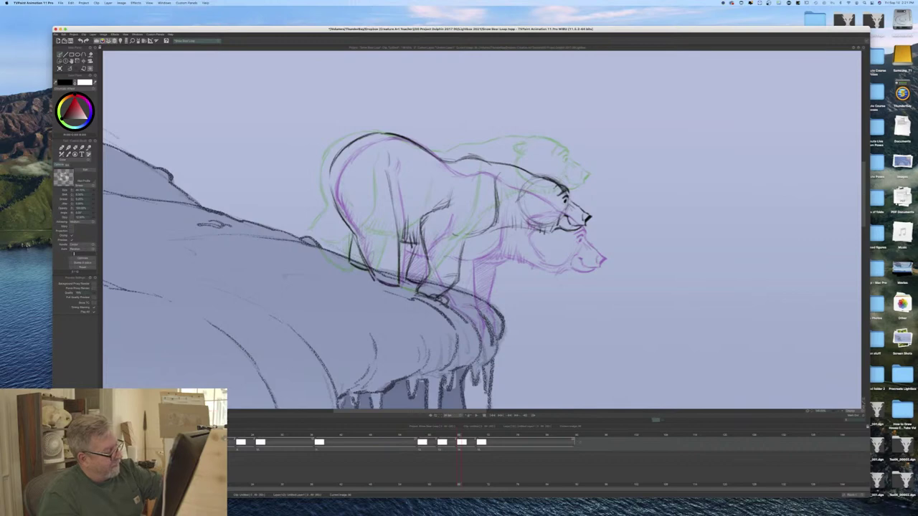
left_click_drag(527, 185, 525, 218)
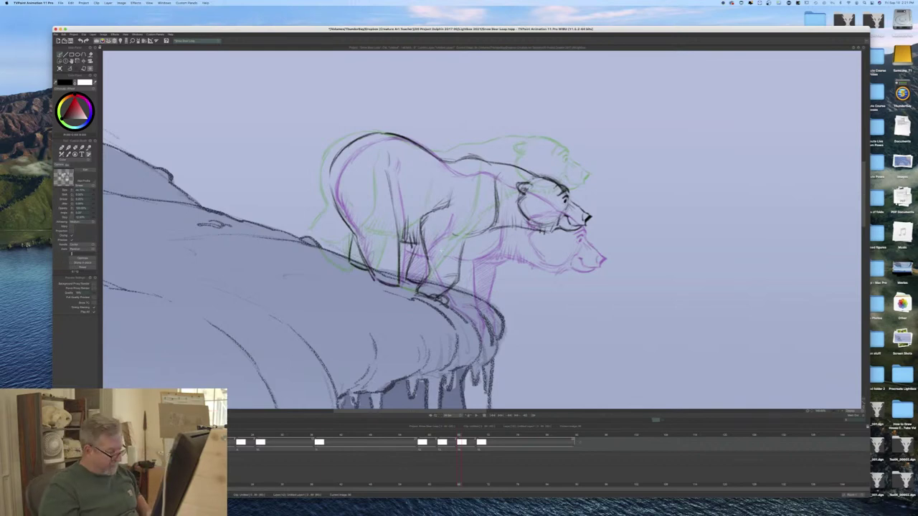
key("Left")
key("Right")
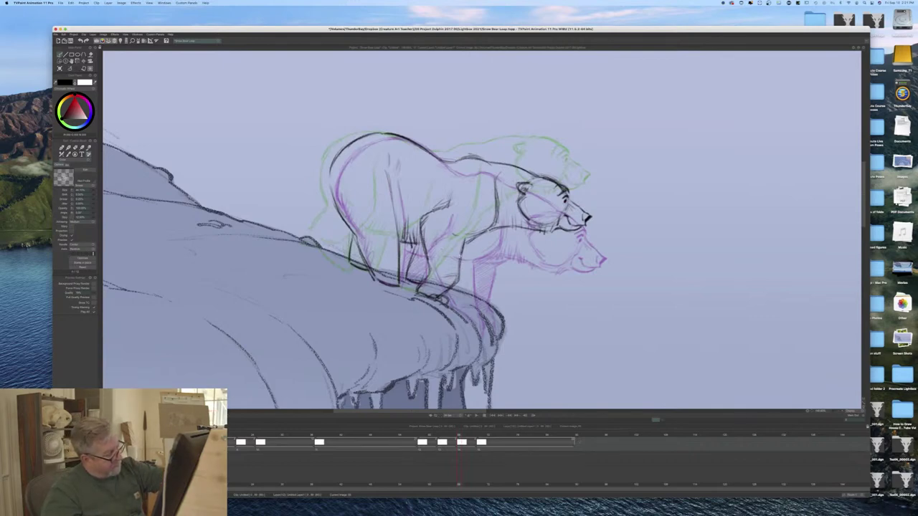
Step: Compare with the next drawing, shade the far foreleg and far hind foot with hatching, and strengthen the body outline
key("Right")
key("Left")
key("Right")
key("Left")
mouse_move(415, 243)
left_mouse_down()
mouse_move(428, 261)
mouse_move(415, 277)
mouse_move(423, 280)
left_mouse_up()
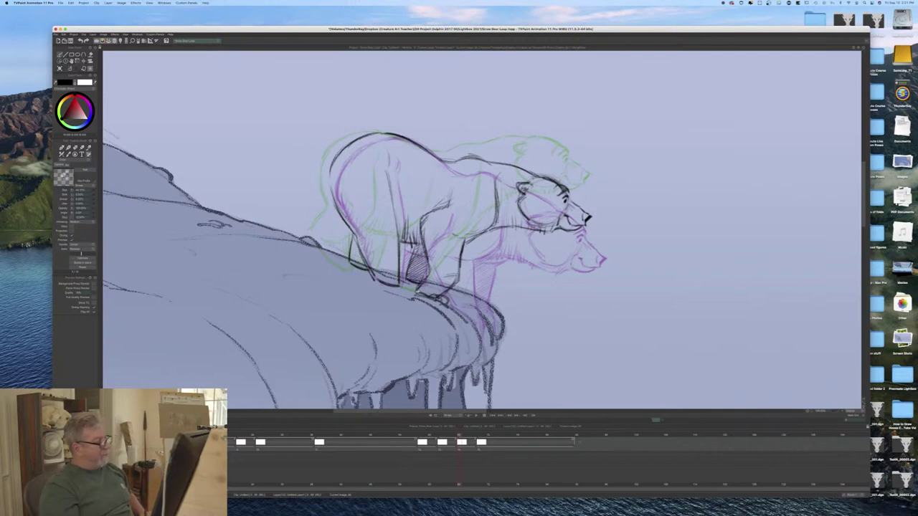
left_click_drag(351, 243, 361, 270)
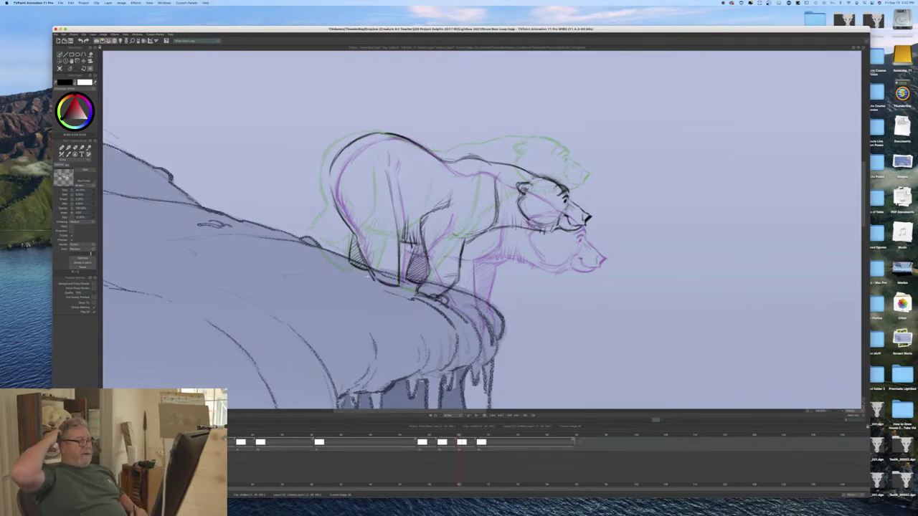
left_click_drag(474, 236, 464, 243)
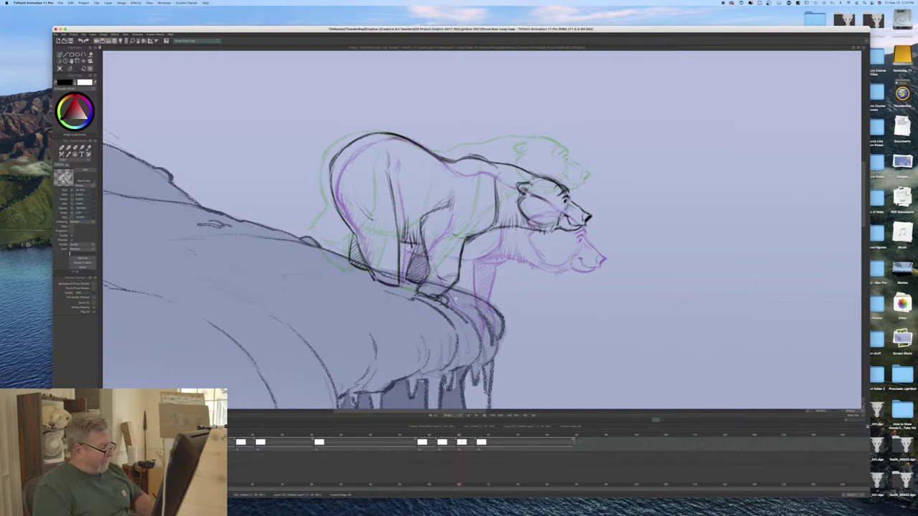
Step: Insert a blank drawing between this in-between and the leaning pose, and sketch the head circle and upper neck line
left_click_drag(460, 435, 481, 437)
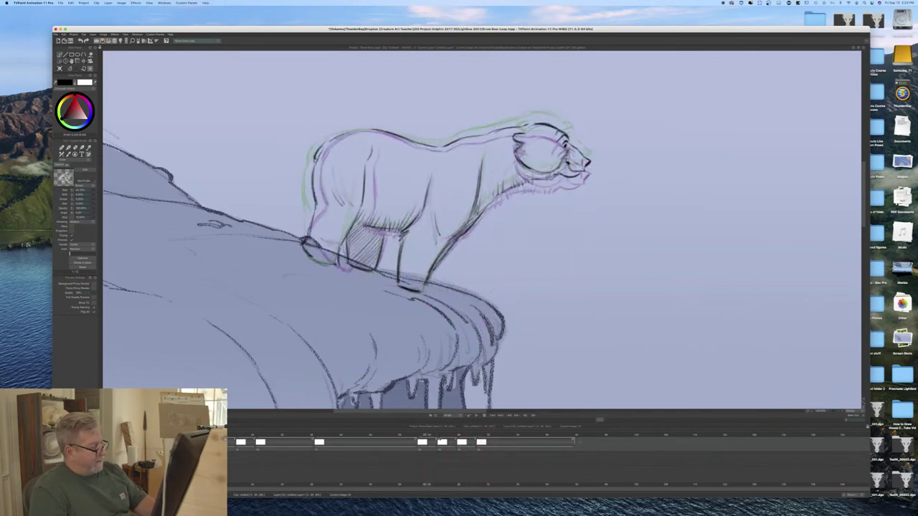
mouse_move(477, 444)
left_mouse_down()
mouse_move(509, 448)
mouse_move(479, 436)
left_mouse_up()
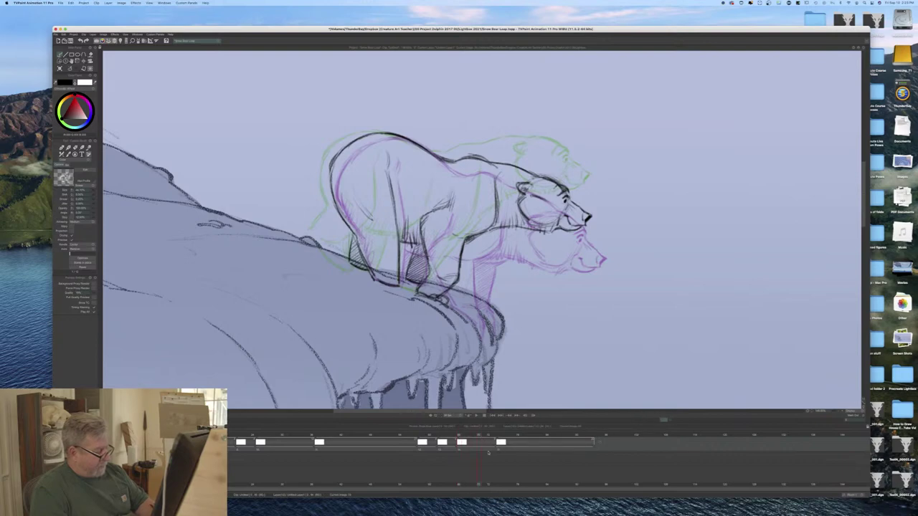
key("Delete")
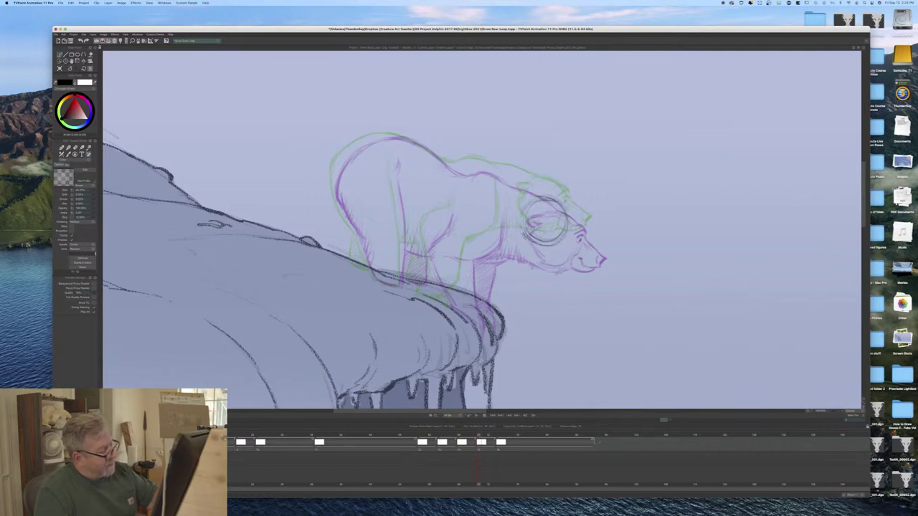
mouse_move(539, 190)
left_mouse_down()
mouse_move(480, 167)
mouse_move(539, 190)
left_mouse_up()
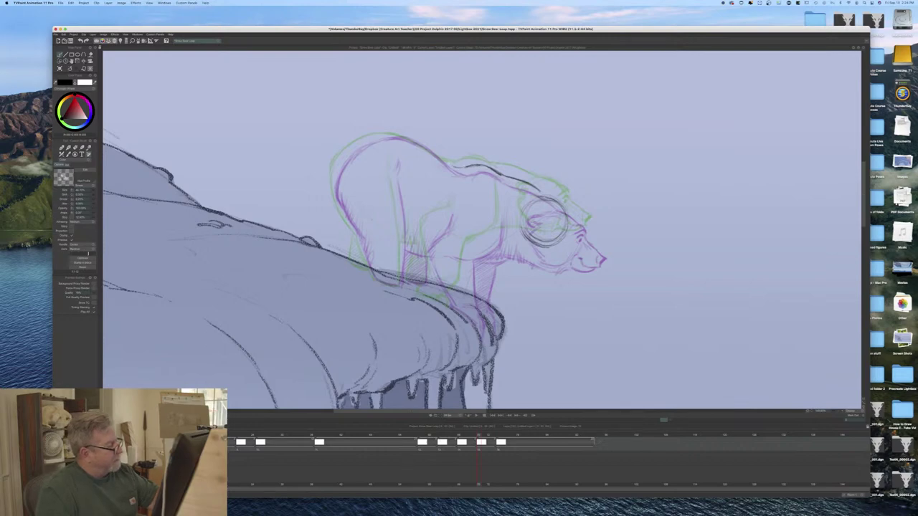
Step: Draw the bear's back and rump curve and the near hind leg with its foot planted on the ledge
mouse_move(449, 164)
left_mouse_down()
mouse_move(383, 136)
mouse_move(351, 148)
mouse_move(336, 175)
left_mouse_up()
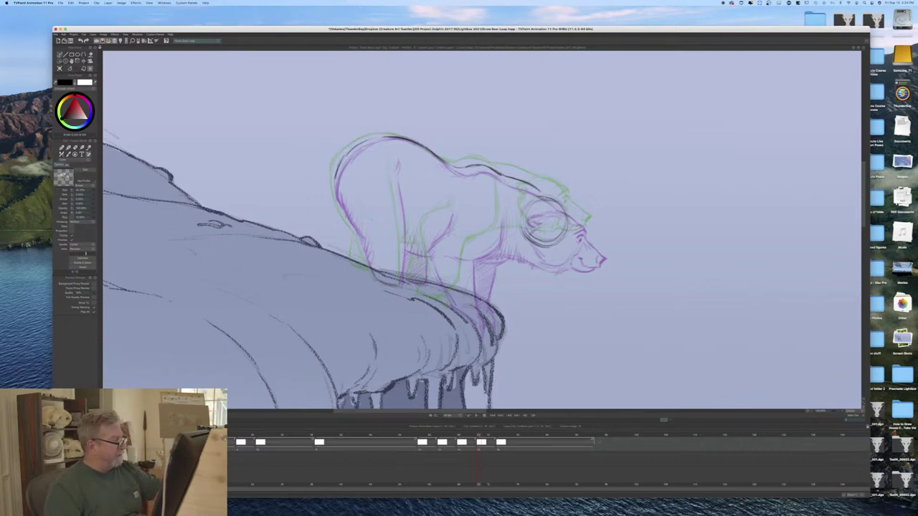
left_click_drag(393, 154, 399, 217)
left_click_drag(393, 178, 402, 281)
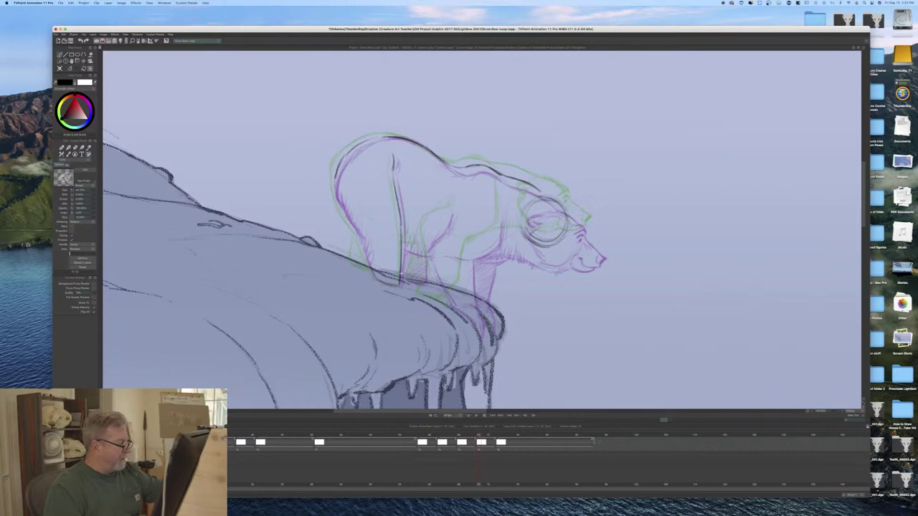
mouse_move(335, 178)
left_mouse_down()
mouse_move(374, 278)
mouse_move(400, 285)
left_mouse_up()
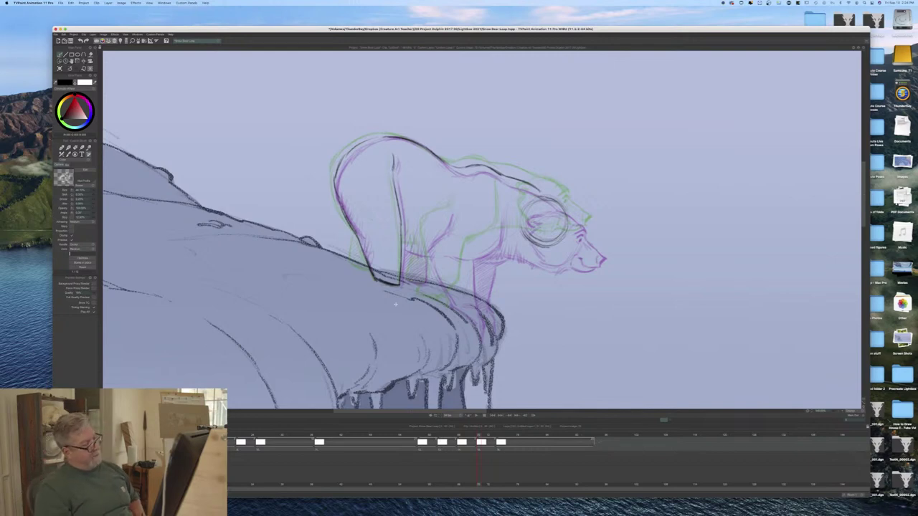
Step: Add the lower chest curve and the elbow line between the two neighbouring poses
mouse_move(499, 206)
left_mouse_down()
mouse_move(498, 230)
mouse_move(471, 250)
left_mouse_up()
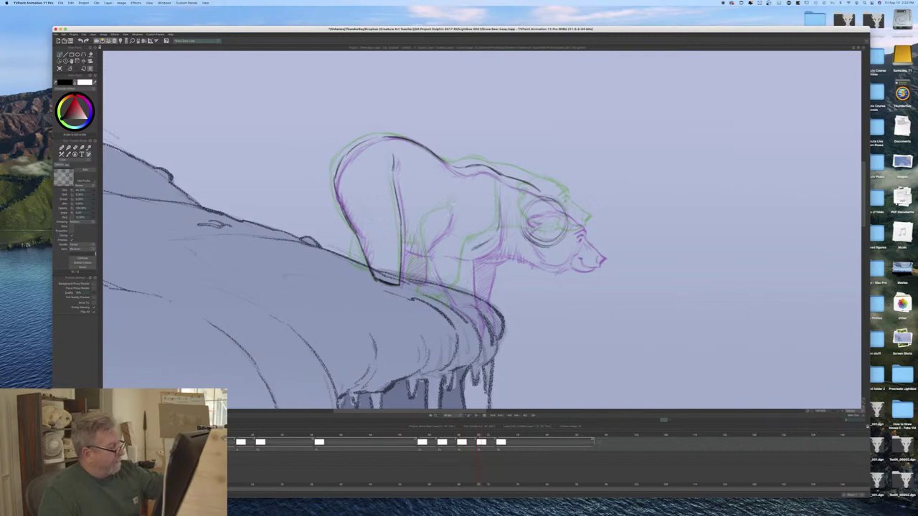
mouse_move(452, 201)
left_mouse_down()
mouse_move(449, 219)
mouse_move(423, 242)
left_mouse_up()
left_click_drag(430, 237, 422, 246)
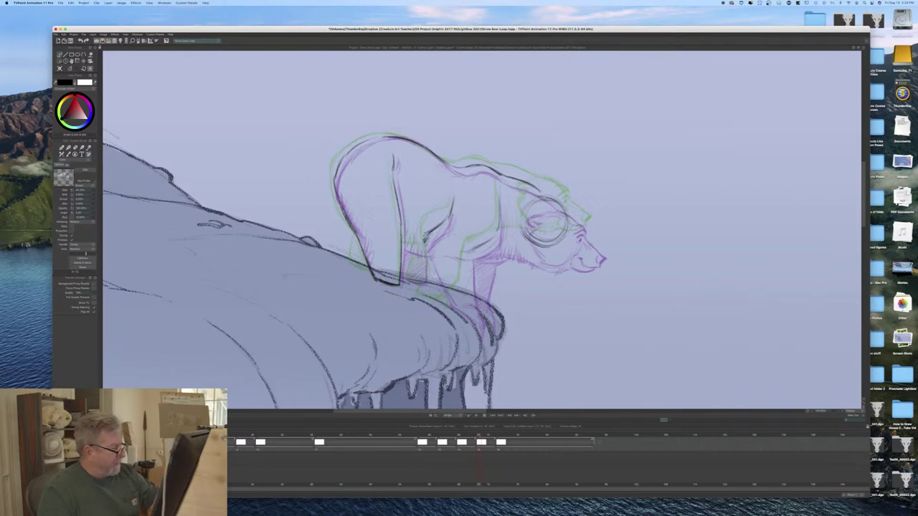
left_click_drag(469, 258, 474, 294)
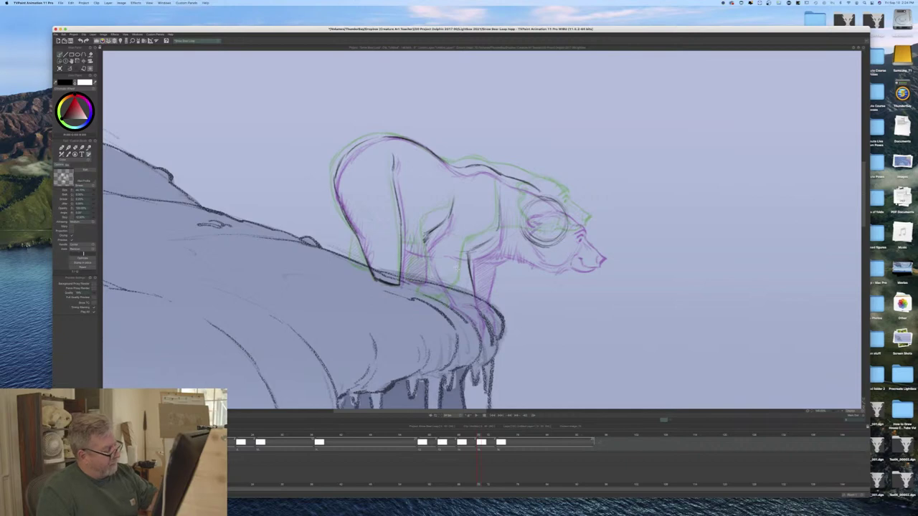
key("super+z")
key("super+z")
key("super+z")
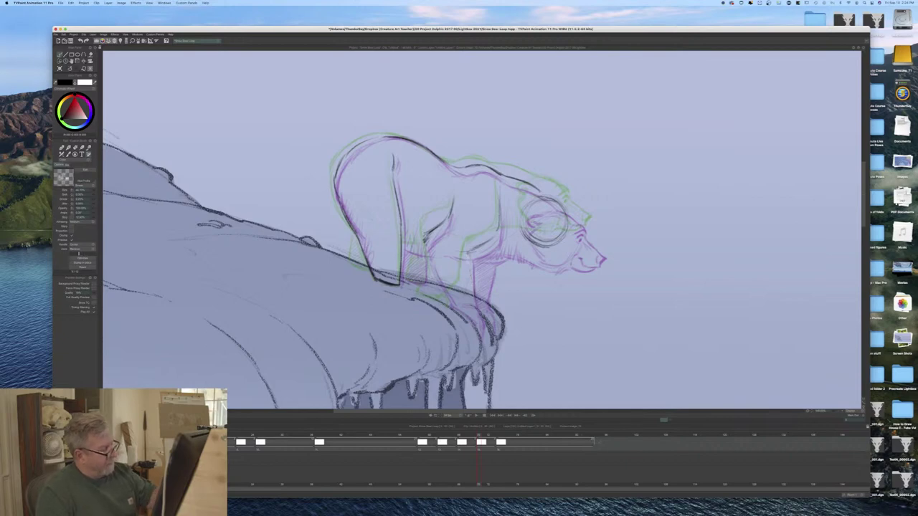
Step: Draw the near foreleg reaching down and forward, with its paw over the ledge's edge
left_click_drag(469, 253, 480, 277)
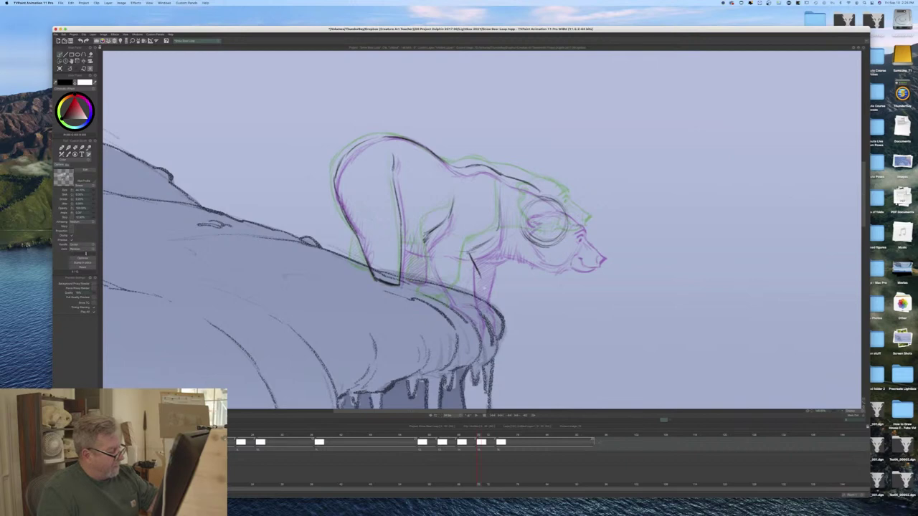
mouse_move(428, 236)
left_mouse_down()
mouse_move(422, 244)
mouse_move(455, 285)
left_mouse_up()
mouse_move(453, 249)
left_mouse_down()
mouse_move(469, 253)
mouse_move(458, 289)
left_mouse_up()
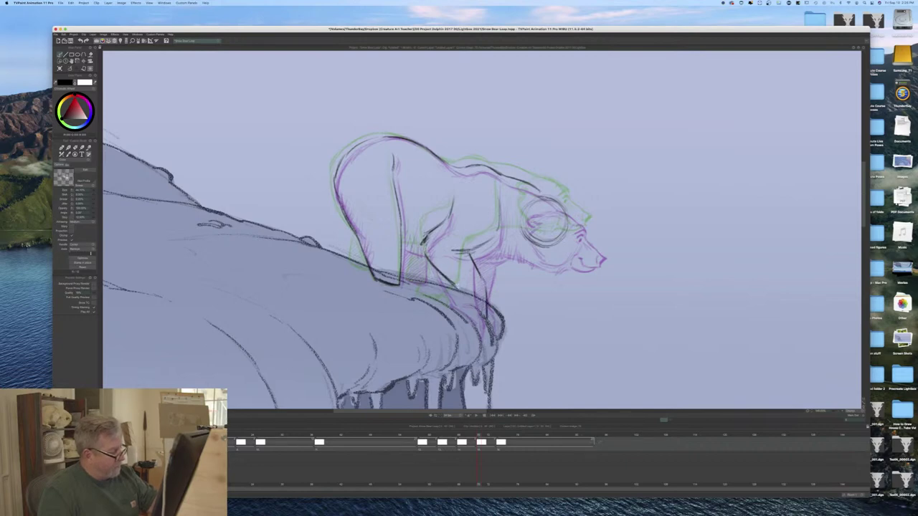
mouse_move(458, 287)
left_mouse_down()
mouse_move(465, 312)
mouse_move(482, 326)
mouse_move(488, 318)
mouse_move(482, 326)
left_mouse_up()
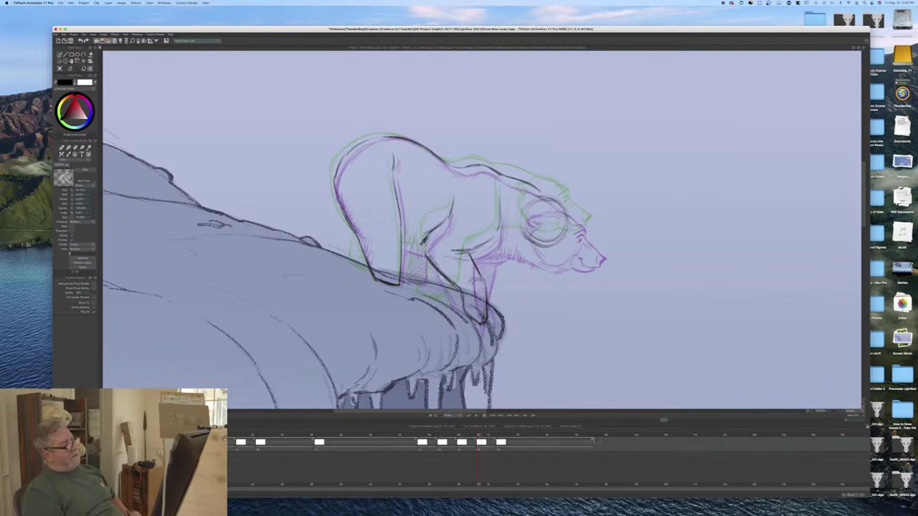
Step: Draw the belly line with fur strokes behind the elbow, and add the shoulder and chest contour
left_click_drag(427, 240, 414, 251)
left_click_drag(416, 235, 409, 250)
left_click_drag(408, 223, 404, 246)
left_click_drag(501, 199, 490, 240)
Step: Draw the bear's face with brow, eyes, muzzle, nose, mouth and jaw, plus the ear and neck fur
left_click_drag(550, 197, 565, 209)
left_click_drag(565, 210, 591, 247)
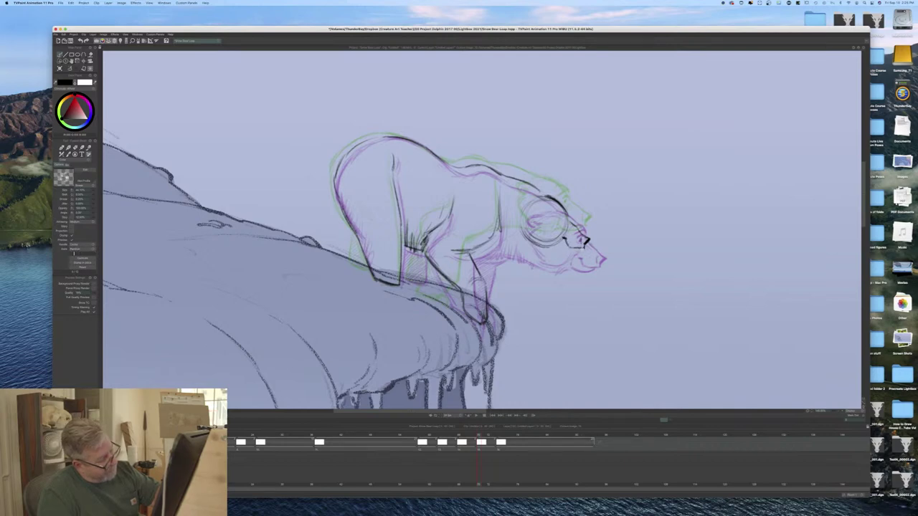
left_click_drag(582, 248, 557, 249)
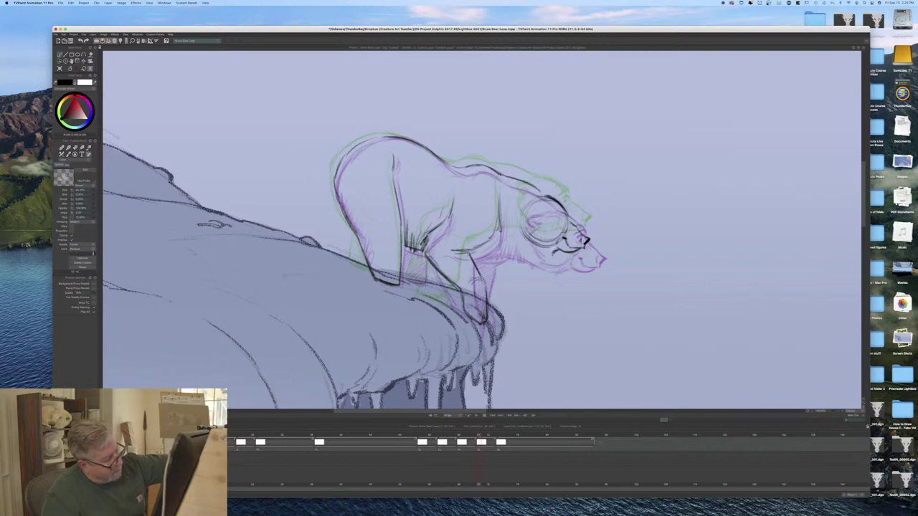
left_click_drag(548, 249, 531, 253)
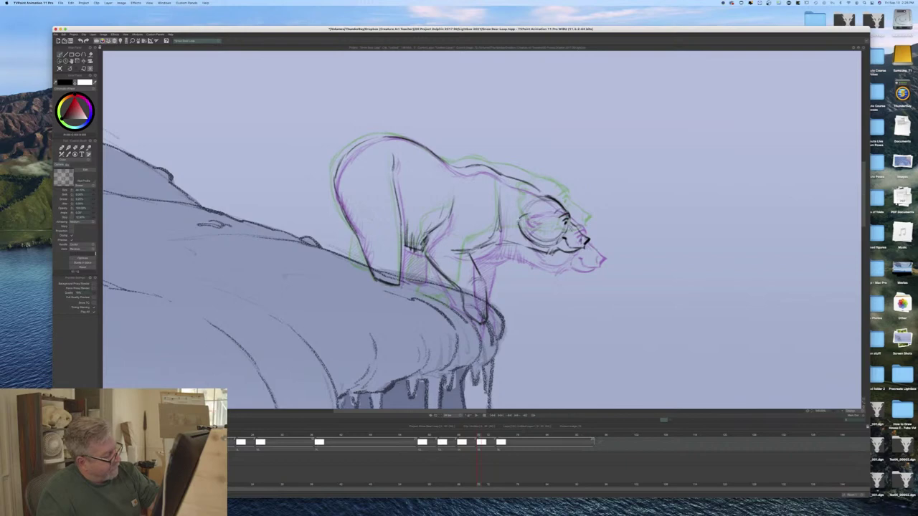
mouse_move(522, 203)
left_mouse_down()
mouse_move(534, 201)
mouse_move(520, 203)
mouse_move(534, 200)
mouse_move(528, 211)
mouse_move(530, 186)
mouse_move(506, 176)
left_mouse_up()
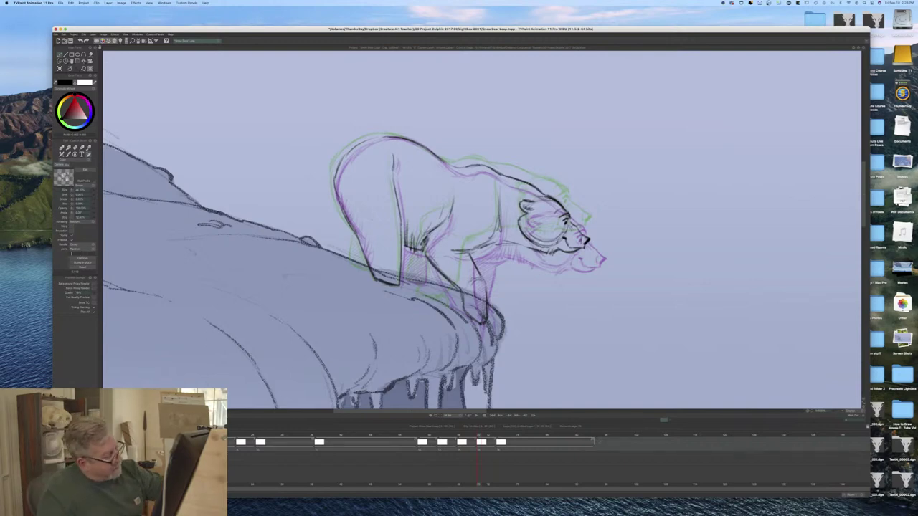
mouse_move(519, 235)
left_mouse_down()
mouse_move(523, 248)
mouse_move(511, 244)
left_mouse_up()
mouse_move(505, 226)
left_mouse_down()
mouse_move(507, 243)
mouse_move(489, 246)
left_mouse_up()
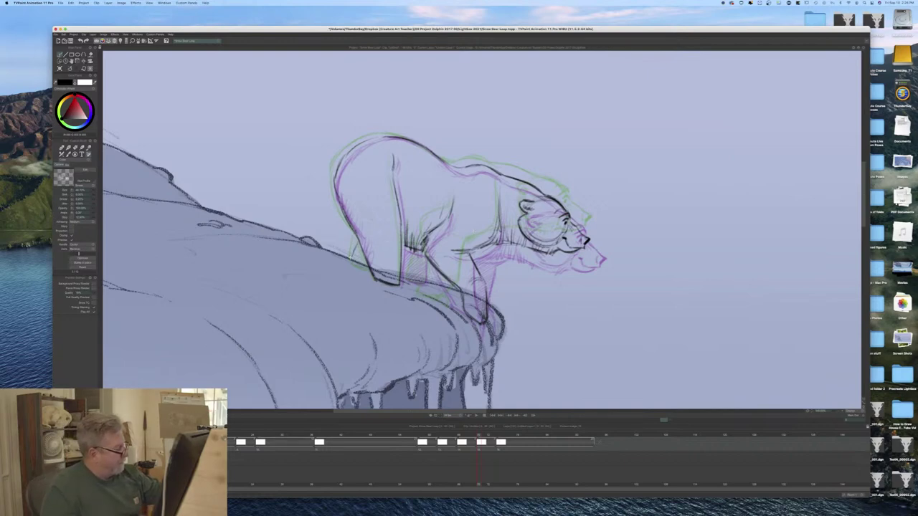
Step: Draw and shade the bear's far hind foot behind the near hind leg, and hatch the far leg beneath the belly
mouse_move(356, 246)
left_mouse_down()
mouse_move(351, 258)
mouse_move(366, 271)
left_mouse_up()
left_click_drag(357, 248, 368, 270)
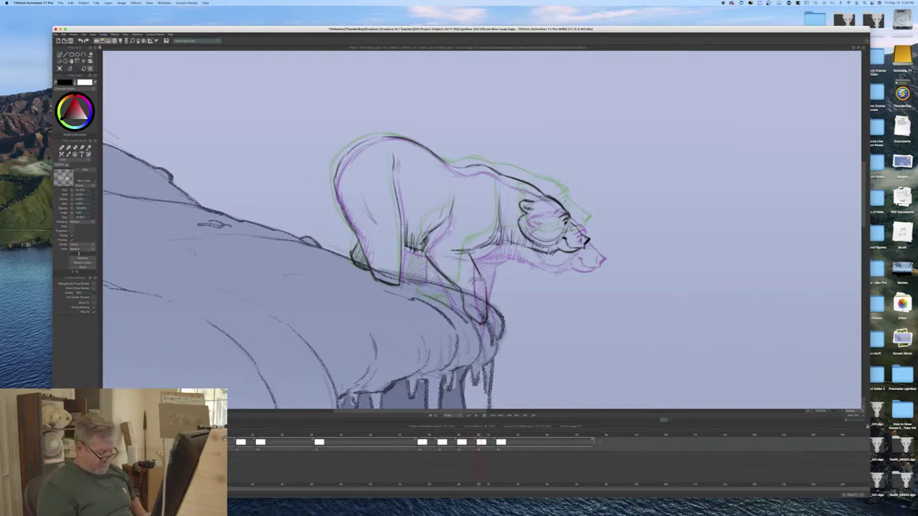
key("Left")
key("Right")
key("Left")
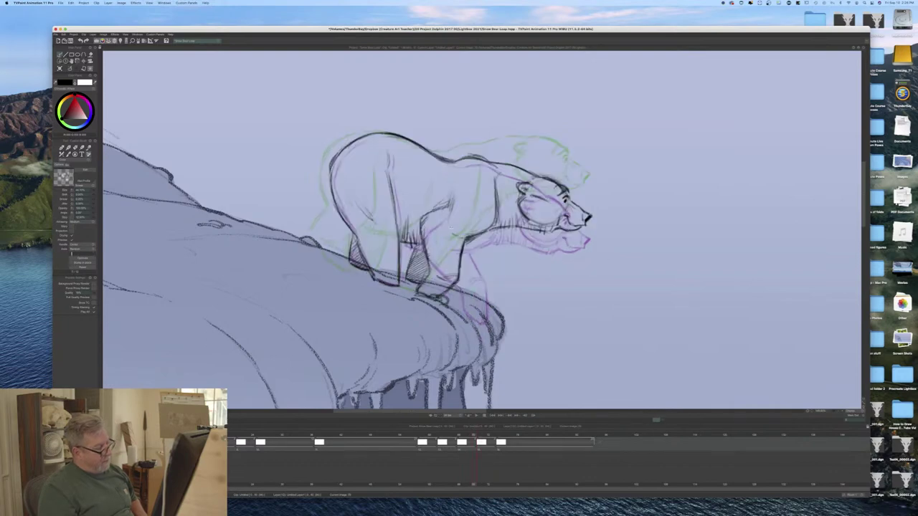
key("Right")
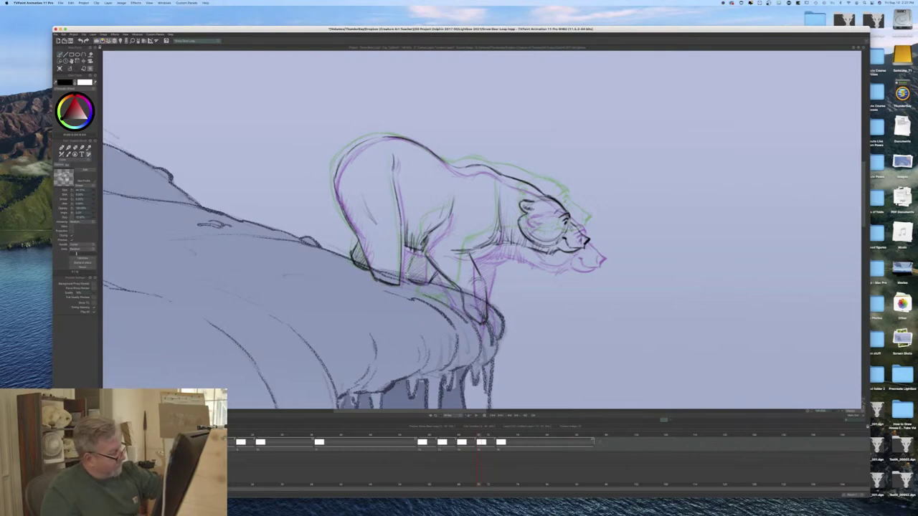
mouse_move(431, 277)
left_mouse_down()
mouse_move(408, 280)
mouse_move(413, 263)
left_mouse_up()
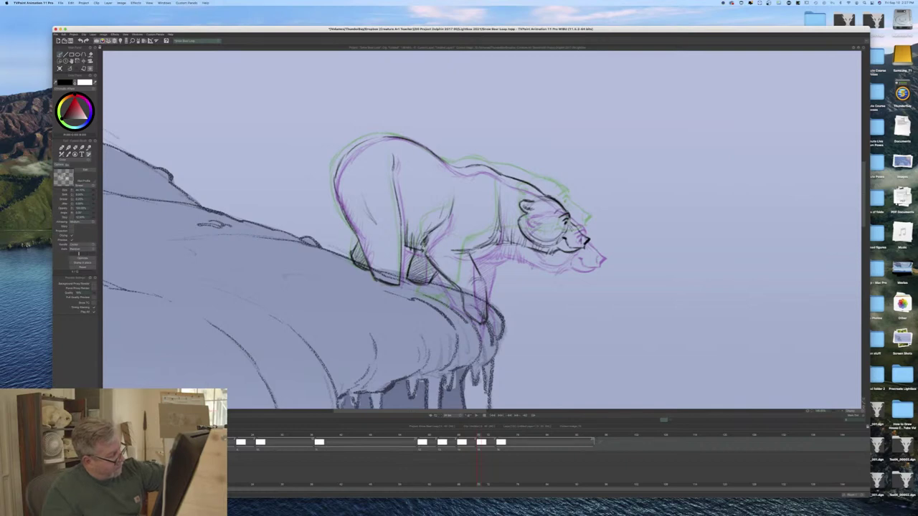
Step: Flip back and forth between the current in-between and its neighbouring drawing to compare the poses
key("Left")
key("Right")
key("Left")
key("Right")
key("Left")
key("Right")
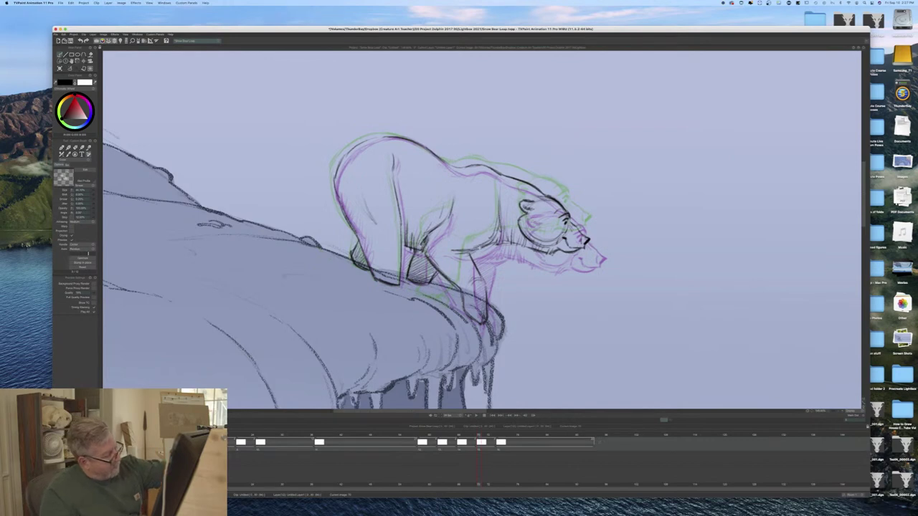
key("Right")
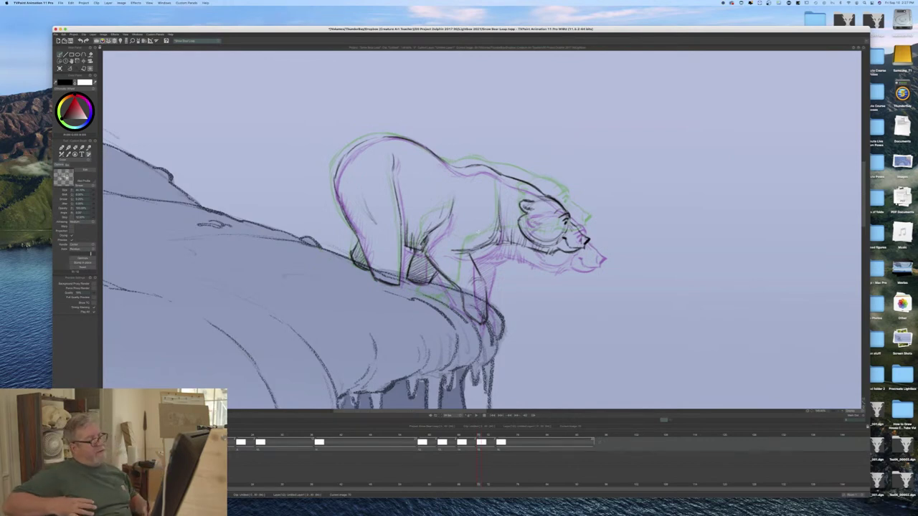
key("Left")
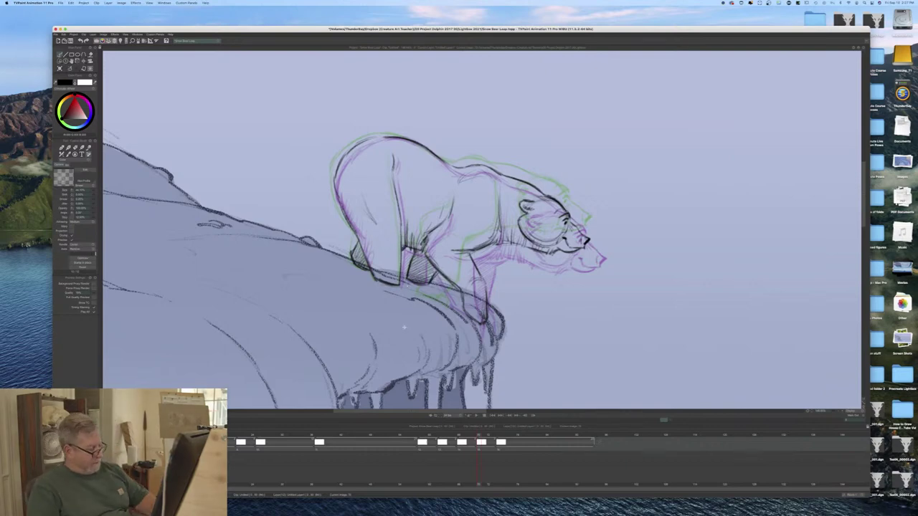
Step: Scrub through the timeline and play back the animation to check how the bear leans over the ledge
left_click_drag(478, 436, 421, 441)
key("Right")
key("Right")
key("Right")
key("Right")
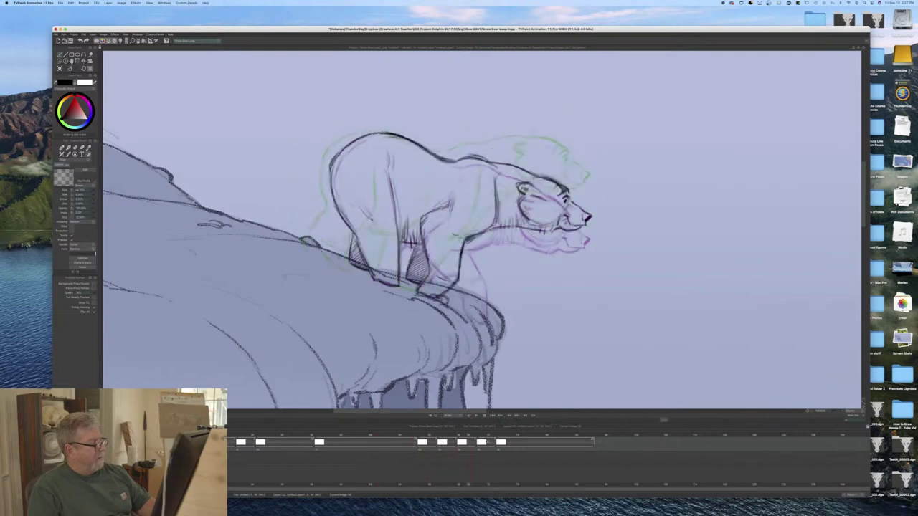
mouse_move(479, 443)
left_mouse_down()
mouse_move(434, 443)
mouse_move(527, 443)
mouse_move(362, 445)
mouse_move(272, 431)
left_mouse_up()
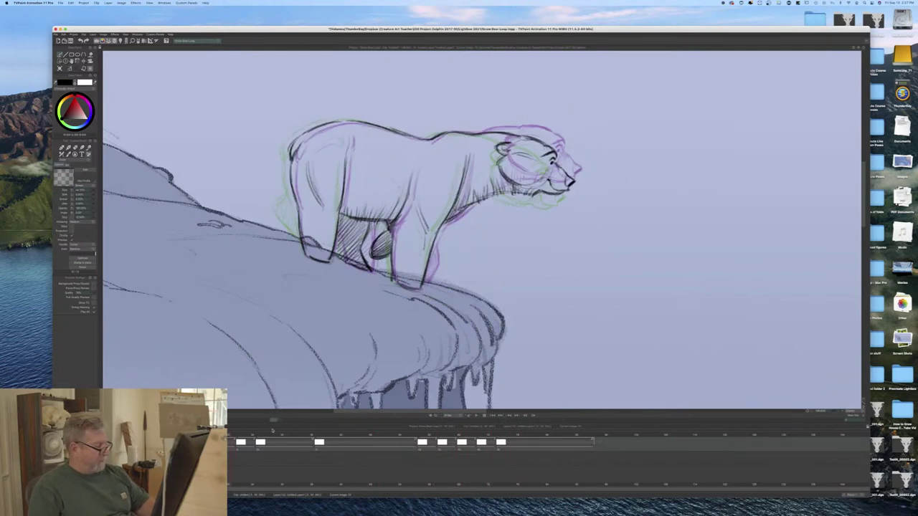
left_click(476, 415)
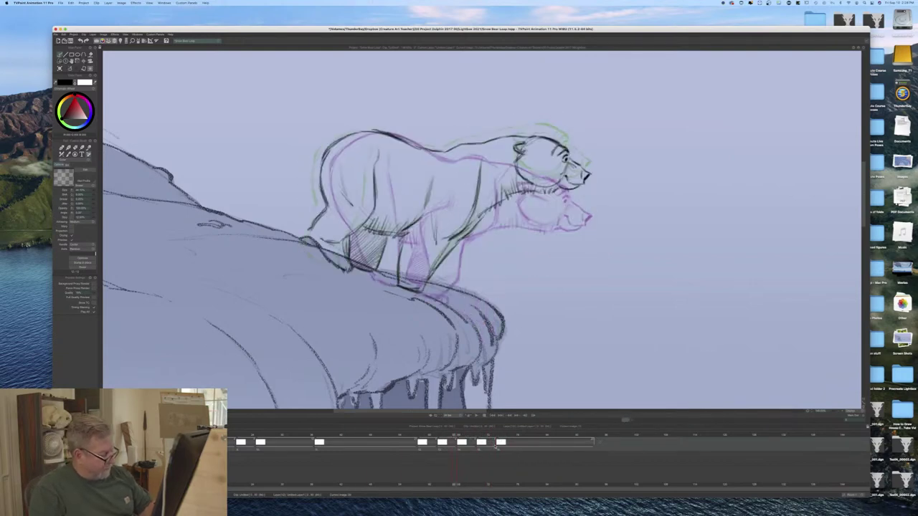
Step: Insert a blank drawing before the last pose and draw the rump, near hind leg, back and shoulder hump on it
left_click_drag(494, 448, 519, 447)
left_click_drag(455, 436, 499, 434)
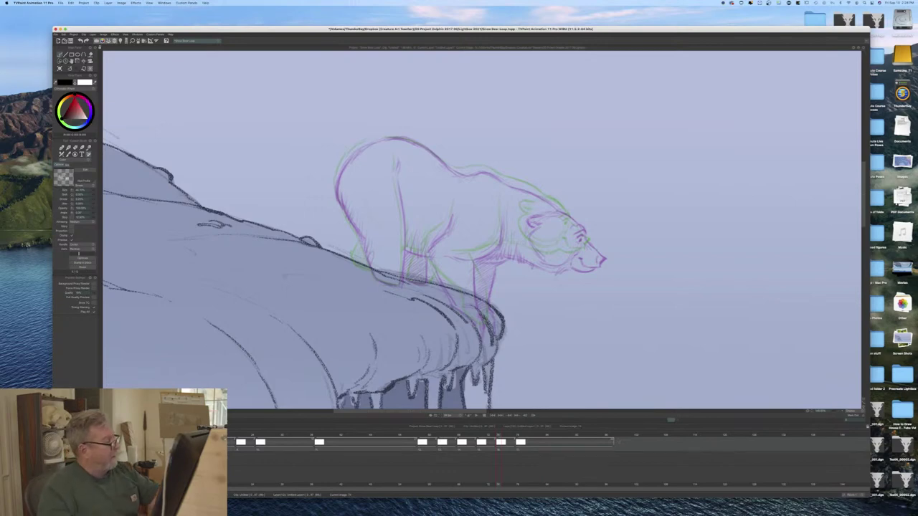
mouse_move(395, 138)
left_mouse_down()
mouse_move(417, 144)
mouse_move(345, 158)
mouse_move(336, 193)
left_mouse_up()
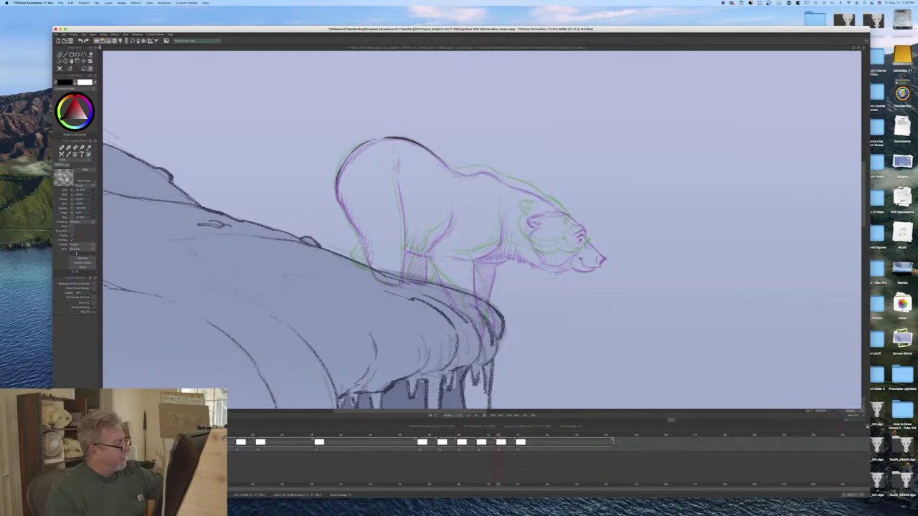
left_click_drag(394, 172, 401, 284)
left_click_drag(338, 198, 378, 281)
left_click_drag(501, 179, 479, 173)
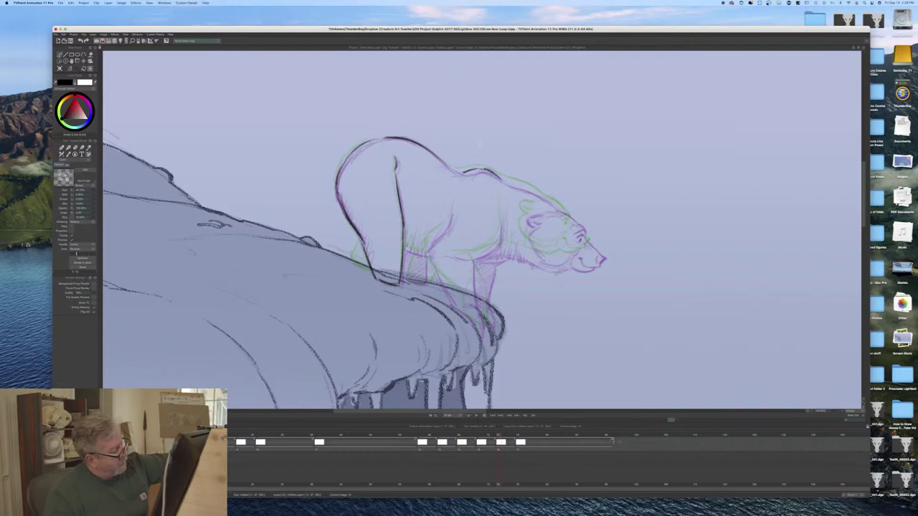
left_click_drag(459, 172, 409, 142)
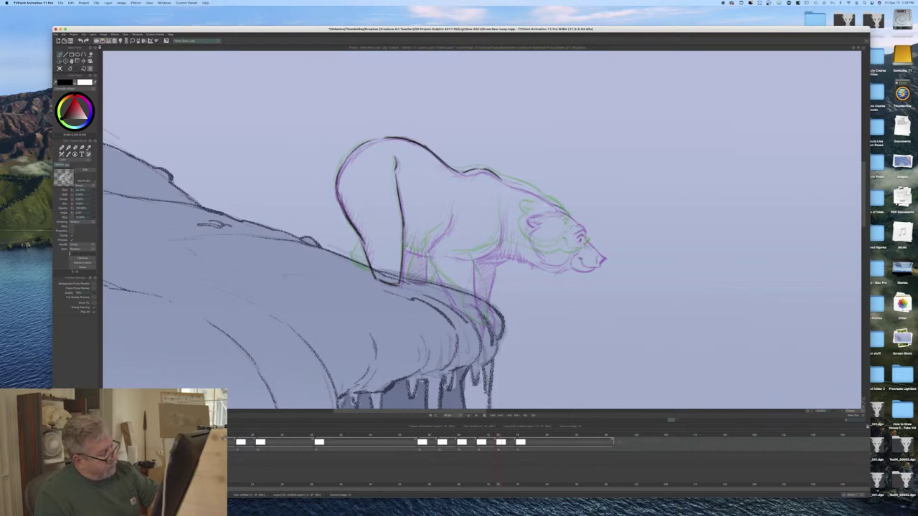
Step: Draw the bear's head between the neighbouring poses, with cheek, ear, nape, forehead, muzzle, mouth, jaw and throat fur
mouse_move(534, 220)
left_mouse_down()
mouse_move(524, 232)
mouse_move(539, 255)
left_mouse_up()
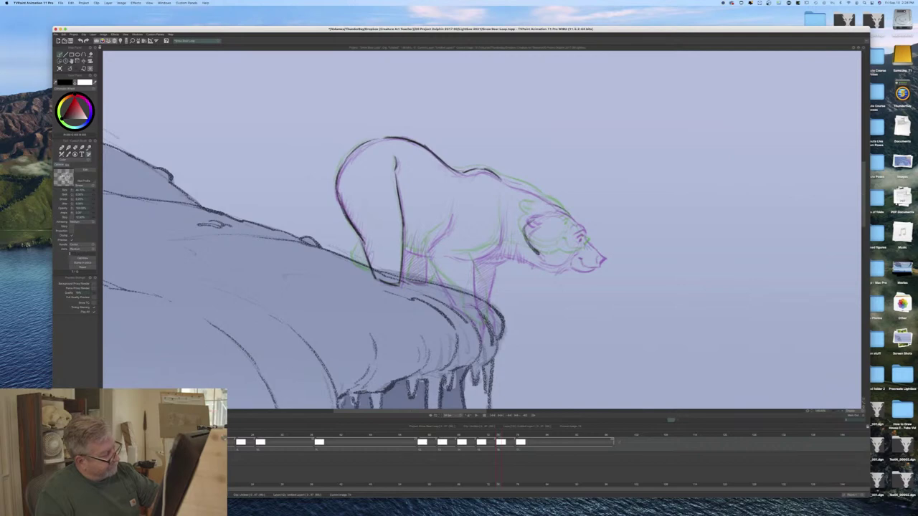
mouse_move(535, 208)
left_mouse_down()
mouse_move(525, 217)
mouse_move(533, 220)
mouse_move(509, 180)
left_mouse_up()
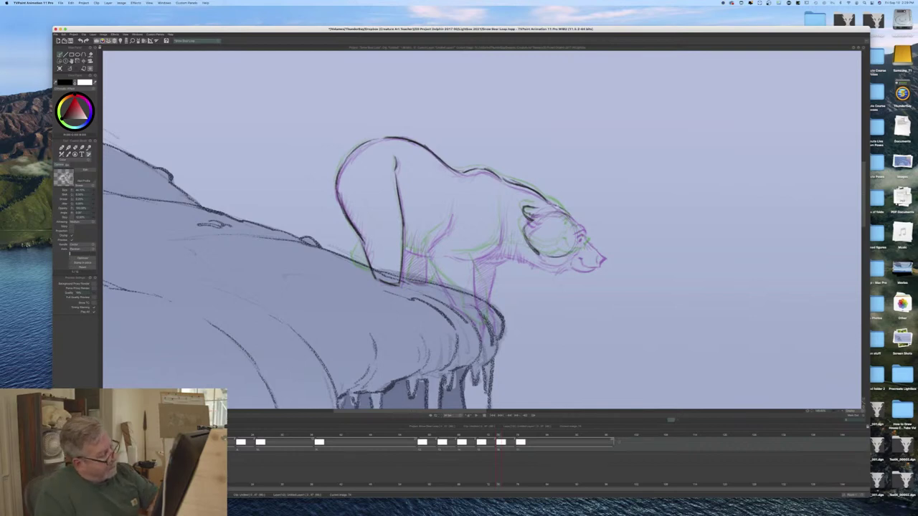
left_click_drag(556, 205, 575, 220)
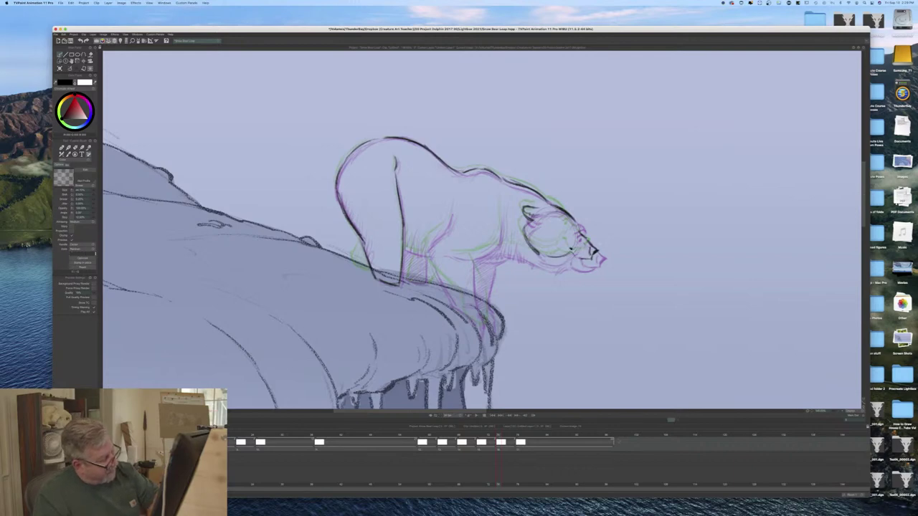
left_click_drag(587, 259, 584, 263)
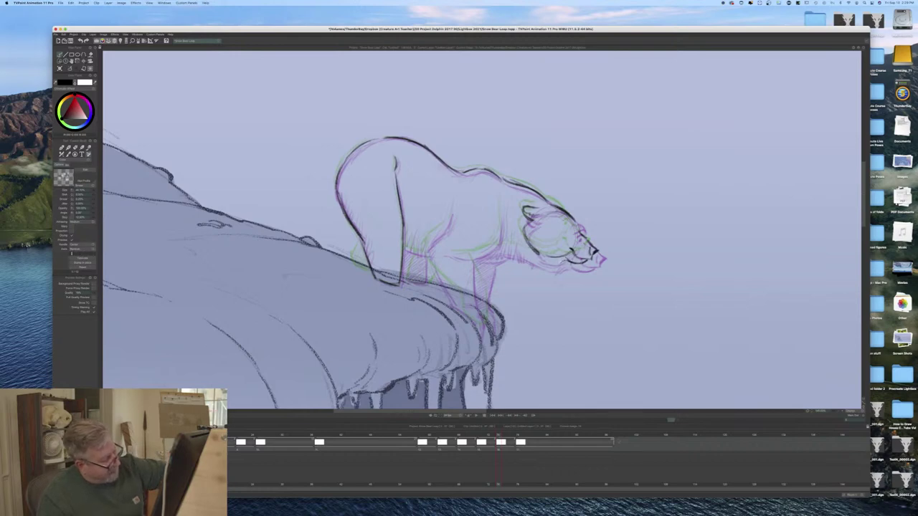
mouse_move(539, 258)
left_mouse_down()
mouse_move(557, 262)
mouse_move(515, 252)
left_mouse_up()
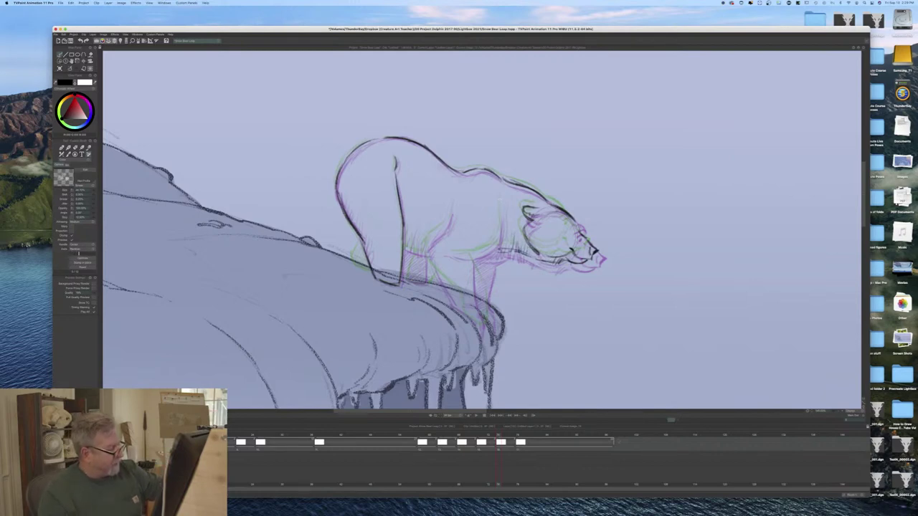
Step: Draw the chest line and near foreleg reaching over the ledge, and add the hatched far foreleg behind it
mouse_move(500, 220)
left_mouse_down()
mouse_move(494, 247)
mouse_move(446, 257)
mouse_move(473, 286)
mouse_move(475, 304)
left_mouse_up()
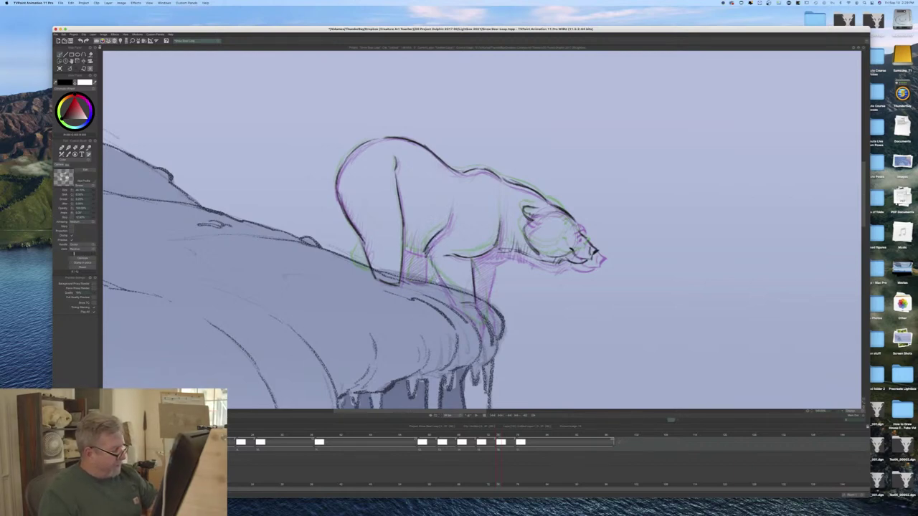
mouse_move(430, 261)
left_mouse_down()
mouse_move(451, 306)
mouse_move(483, 336)
left_mouse_up()
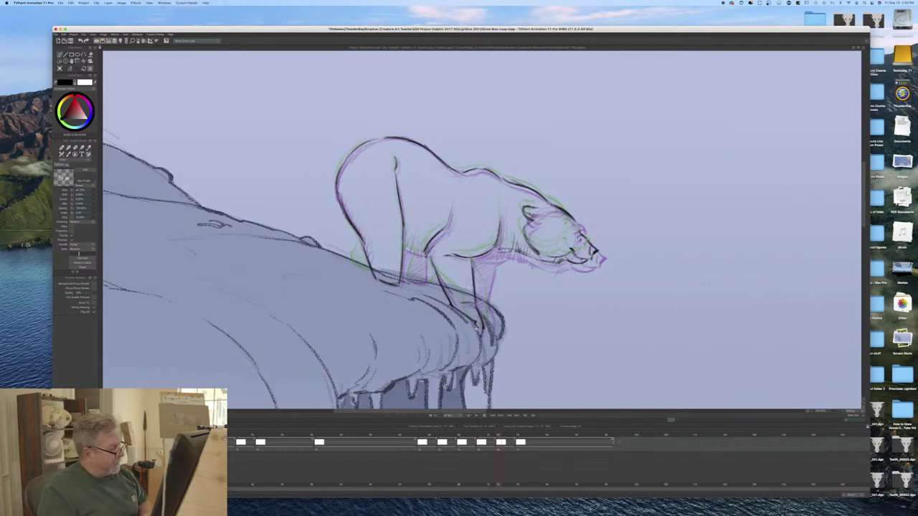
left_click_drag(482, 256, 500, 251)
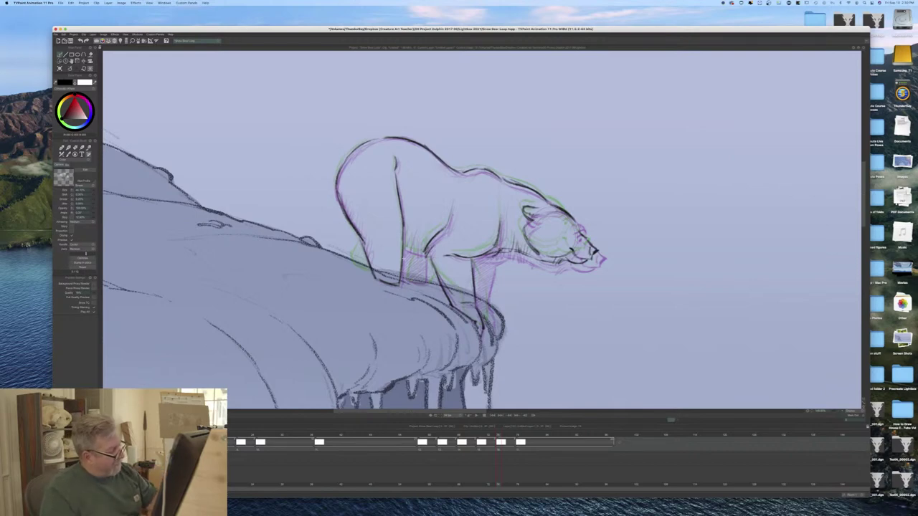
mouse_move(480, 260)
left_mouse_down()
mouse_move(488, 277)
mouse_move(480, 291)
left_mouse_up()
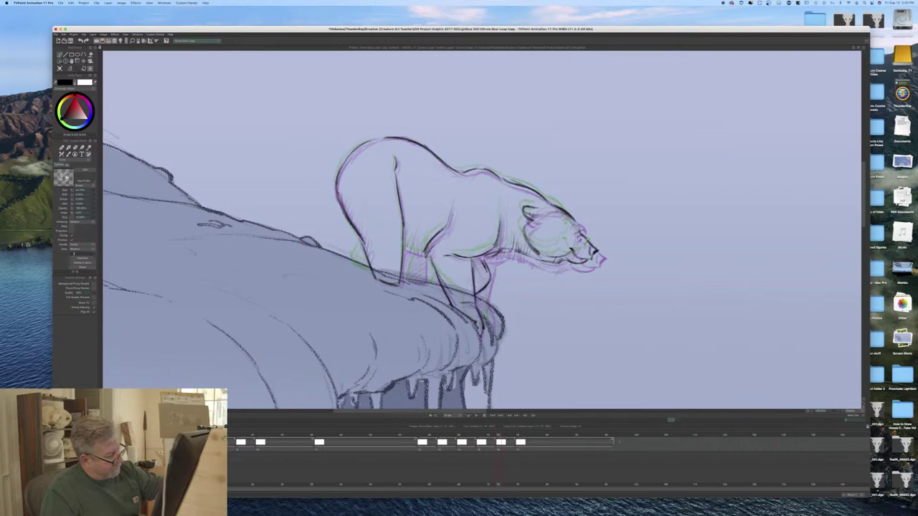
left_click_drag(480, 255, 478, 291)
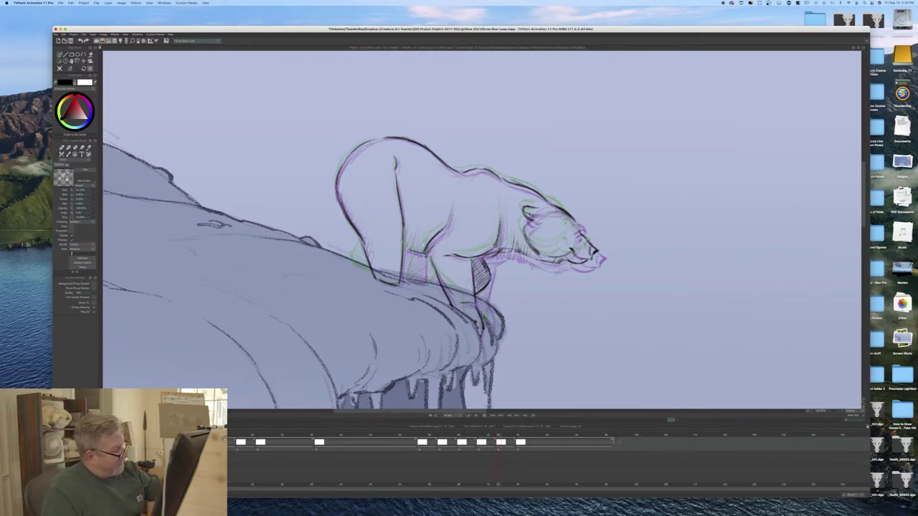
Step: Add the belly fur and hatched far hind leg, and finish the rump outline, thigh crease and eye
mouse_move(428, 238)
left_mouse_down()
mouse_move(418, 256)
mouse_move(408, 253)
left_mouse_up()
left_click_drag(408, 217, 403, 247)
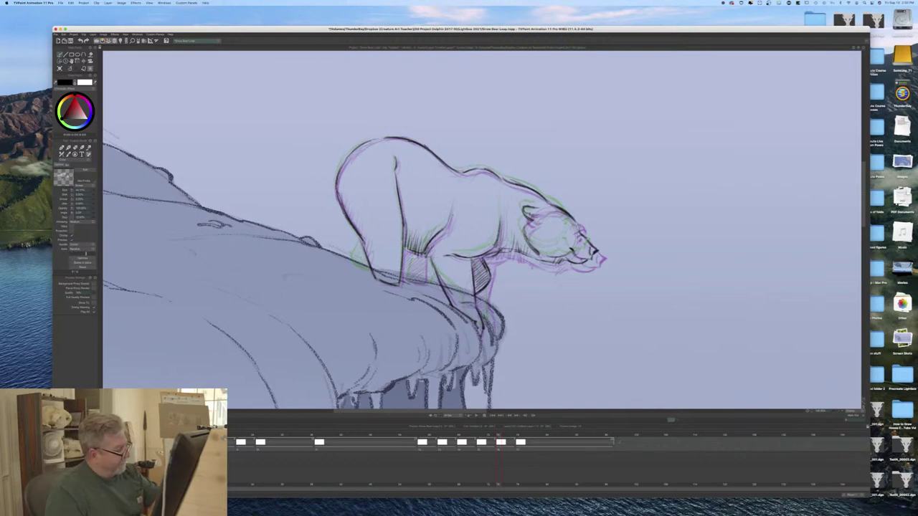
left_click_drag(420, 255, 421, 282)
mouse_move(420, 254)
left_mouse_down()
mouse_move(425, 284)
mouse_move(404, 278)
mouse_move(403, 258)
mouse_move(410, 283)
left_mouse_up()
left_click_drag(423, 274, 409, 284)
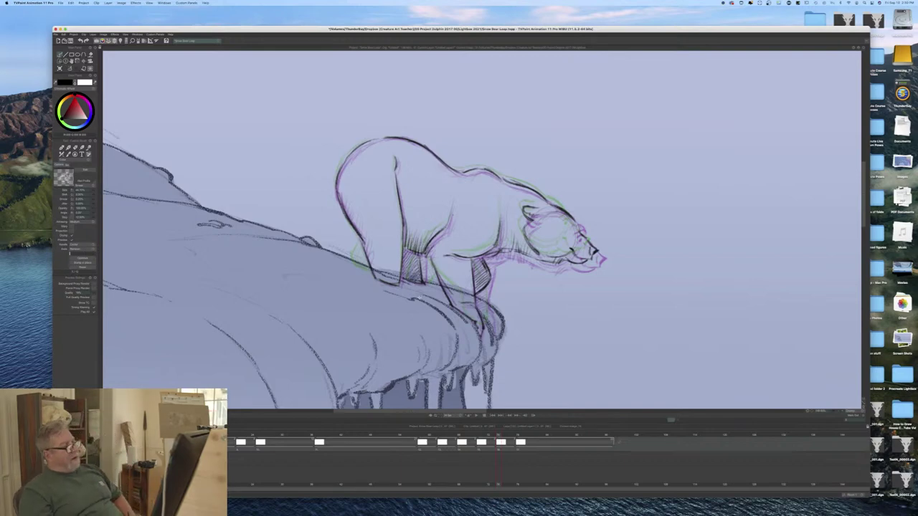
left_click_drag(381, 138, 343, 164)
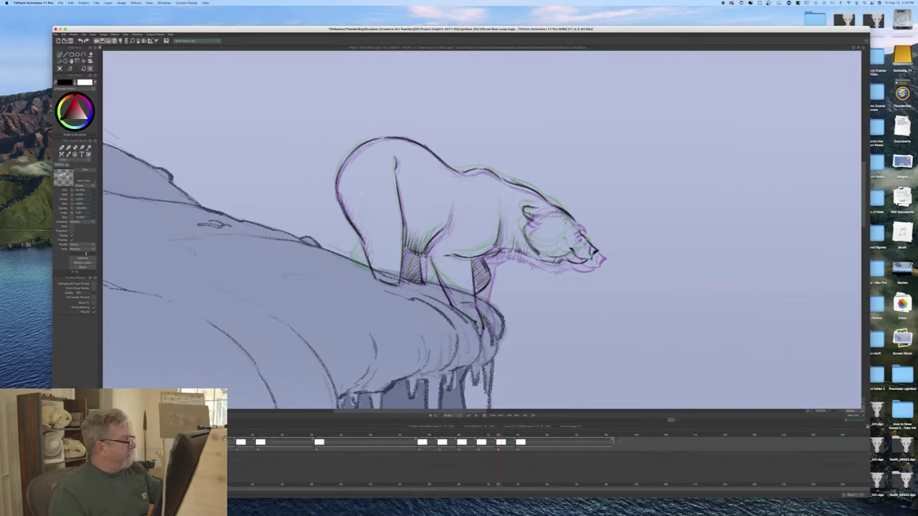
left_click_drag(370, 207, 375, 221)
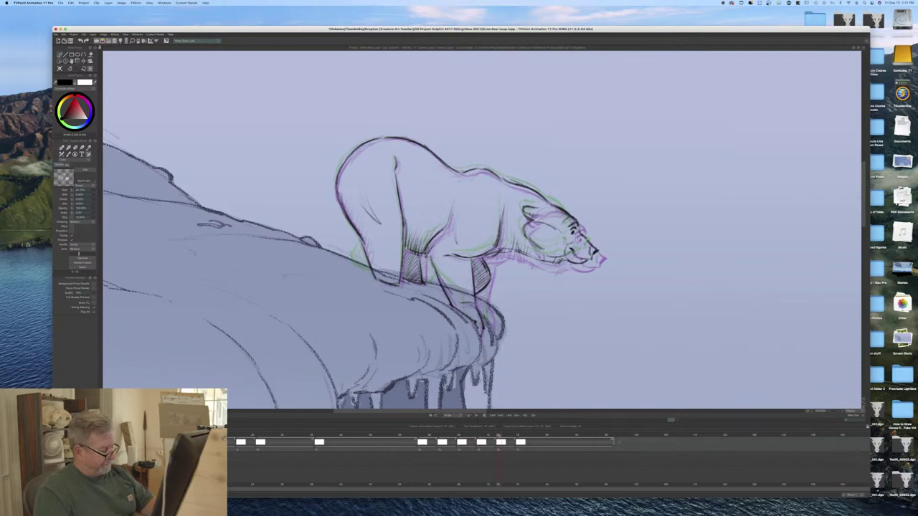
Step: Shrink the project window, bring the whole snowy scene into view and play back the animation to review the timing
left_click_drag(499, 443, 362, 444)
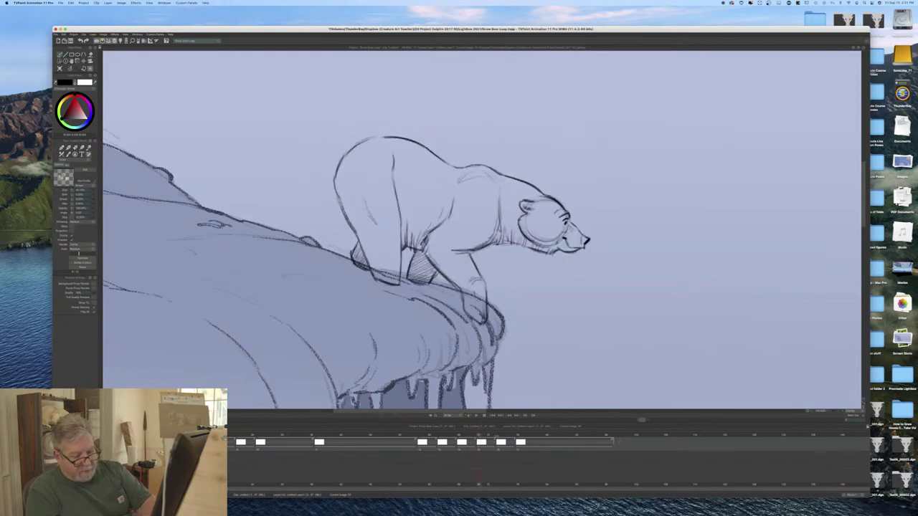
left_click_drag(868, 496, 445, 357)
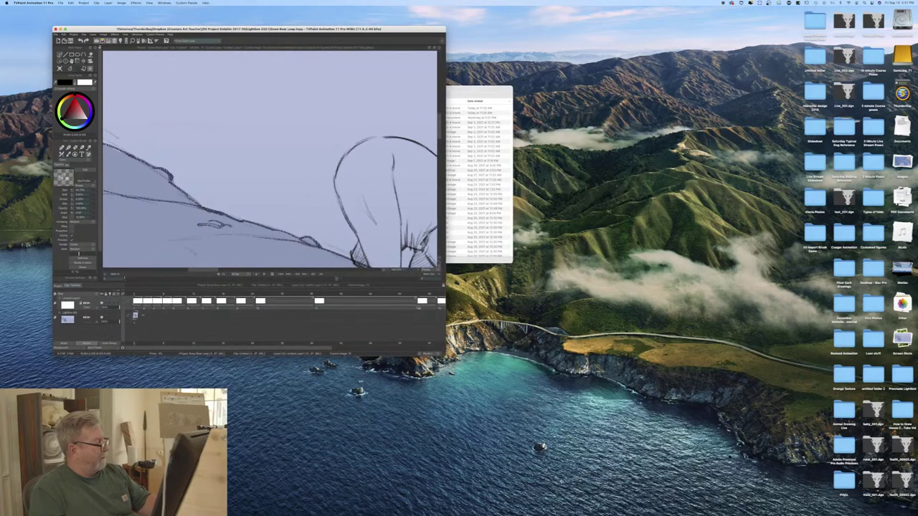
left_click_drag(409, 270, 379, 268)
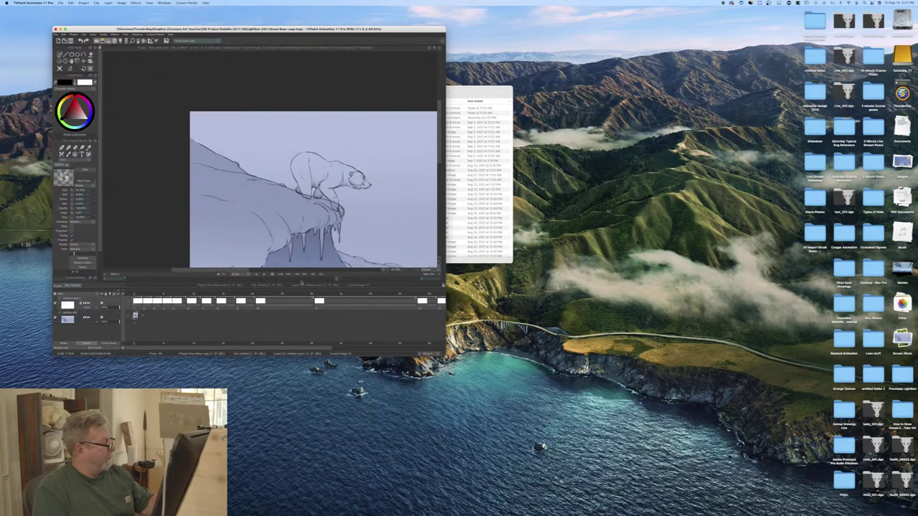
left_click_drag(239, 271, 258, 274)
left_click_drag(439, 159, 439, 177)
left_click(265, 275)
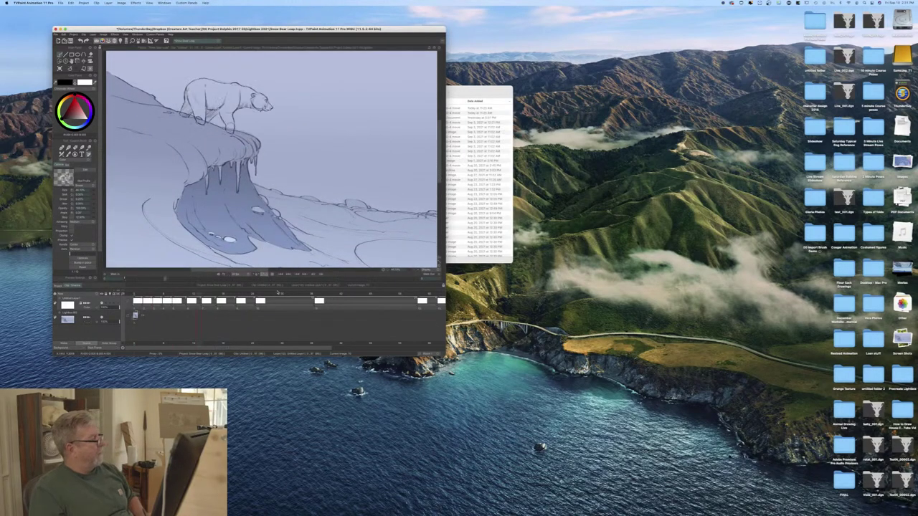
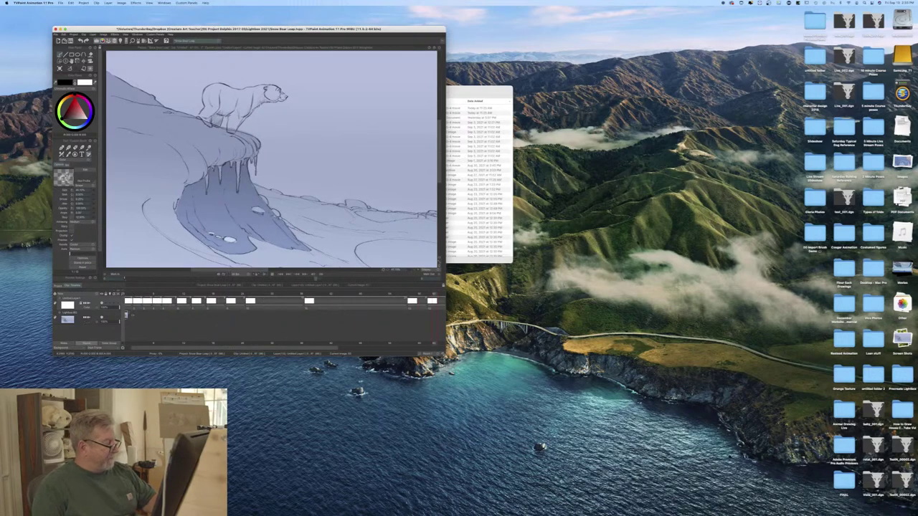
Step: Enlarge the project window and frame the bear close up on the snowy ledge
left_click_drag(445, 356, 791, 486)
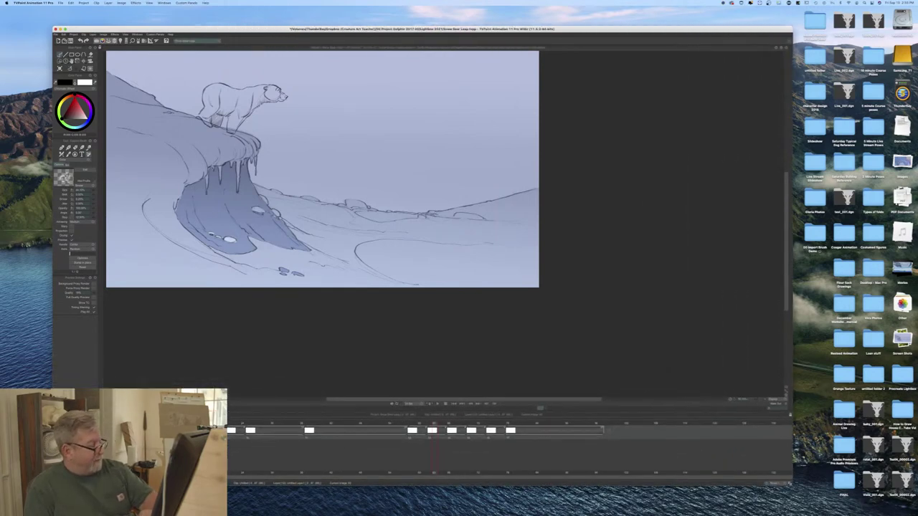
left_click_drag(755, 400, 766, 400)
scroll(445, 234, "up", 4)
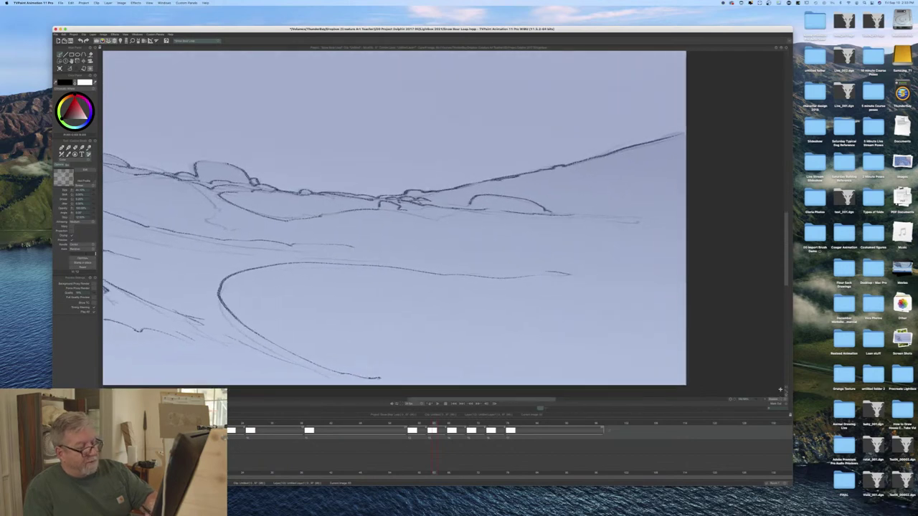
scroll(786, 275, "up", 3)
left_click_drag(780, 232, 778, 213)
left_click_drag(429, 401, 327, 410)
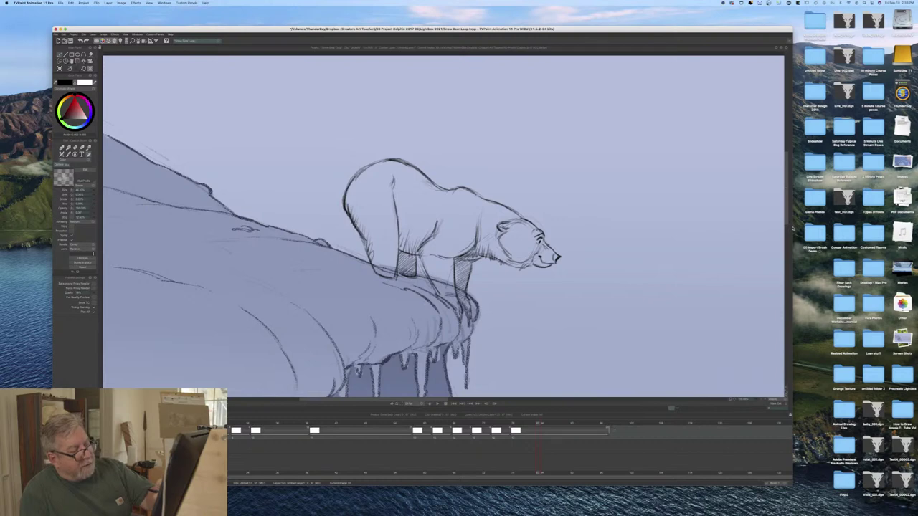
mouse_move(792, 228)
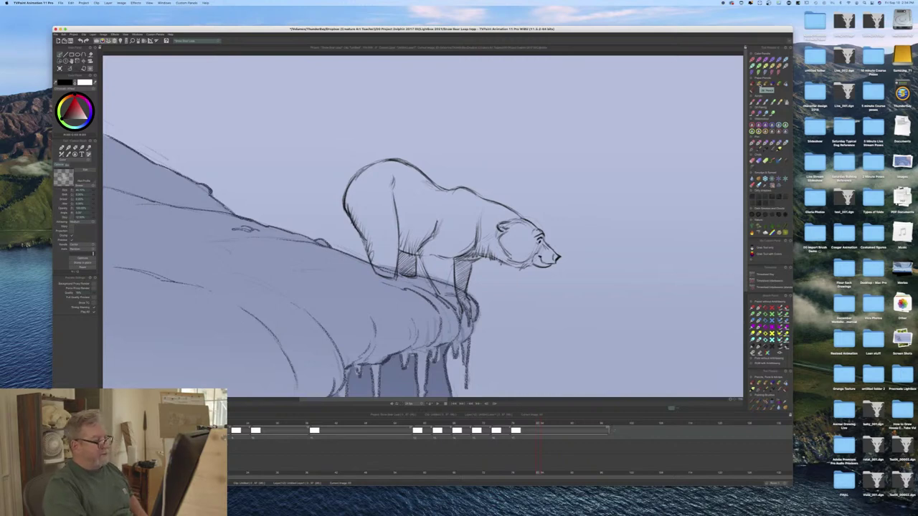
key("Tab")
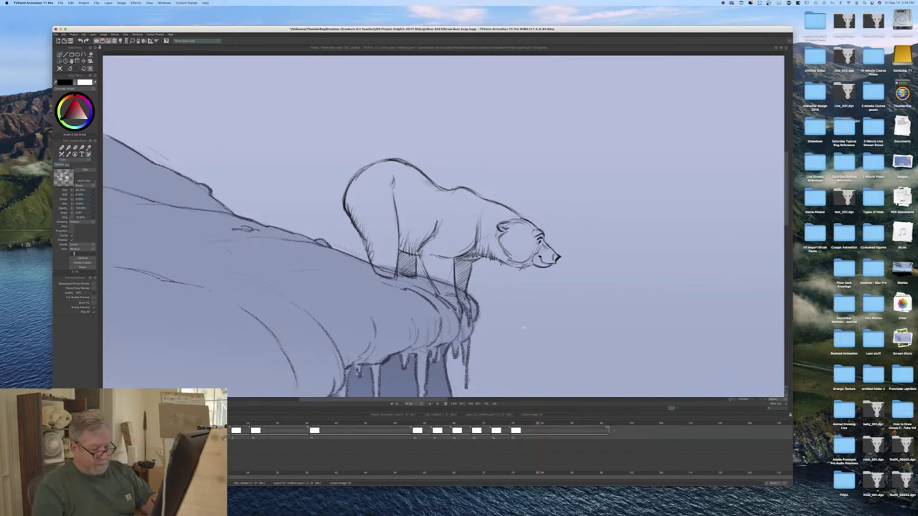
Step: Add a new drawing right after the last held pose with the light table on, and rough in the bear's raised head and neck
left_click_drag(752, 400, 745, 400)
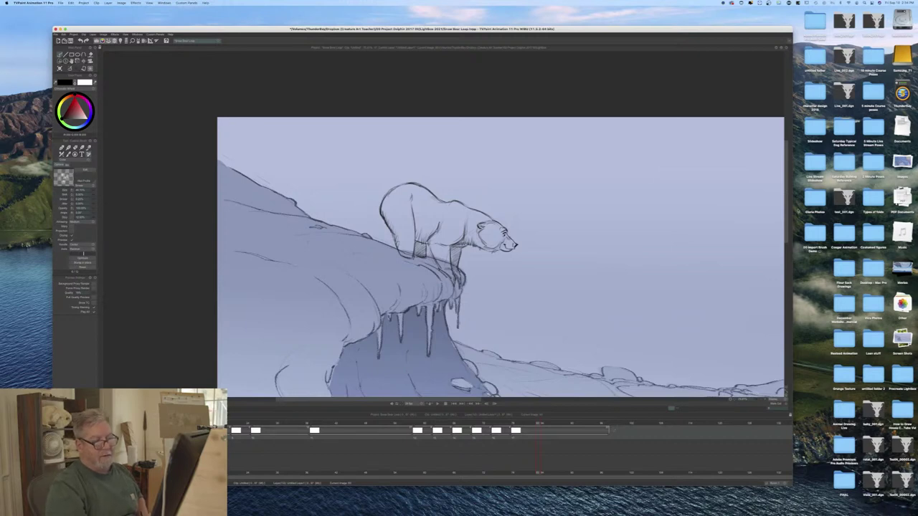
mouse_move(791, 206)
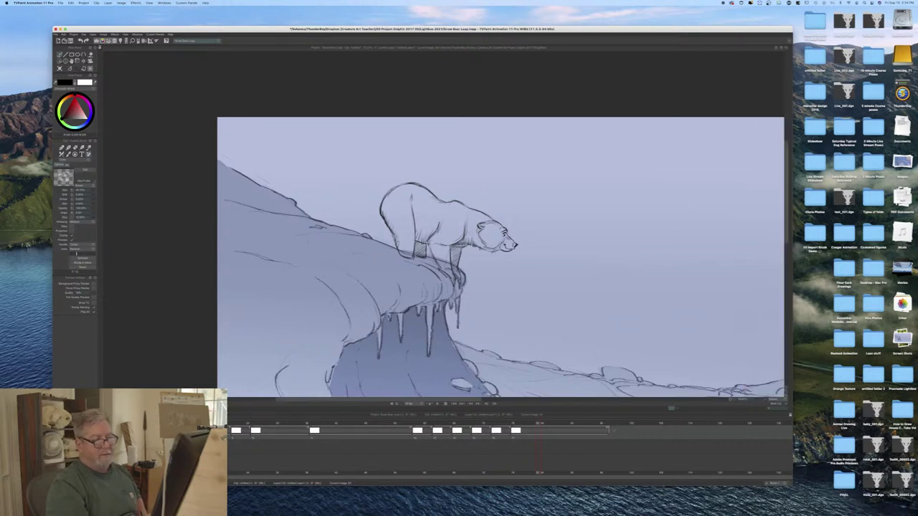
left_click_drag(786, 203, 787, 209)
scroll(500, 245, "down", 3)
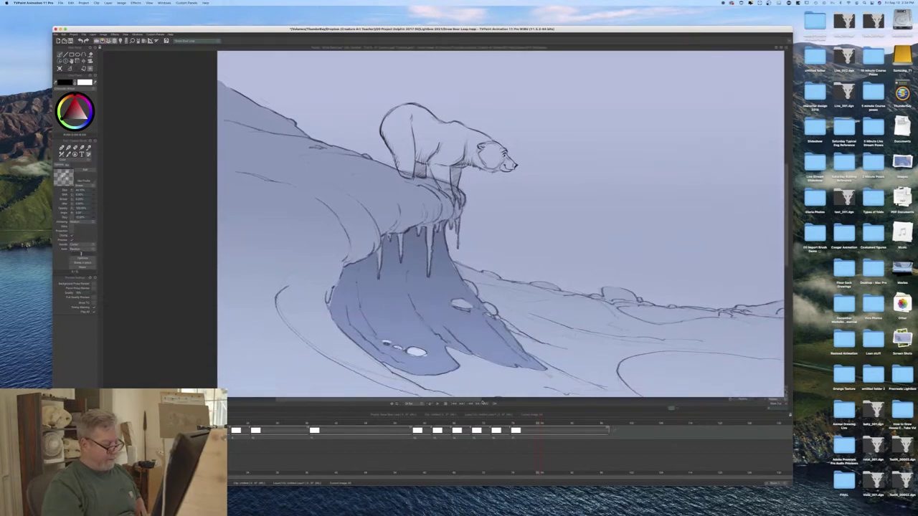
scroll(501, 224, "right", 4)
scroll(501, 223, "right", 2)
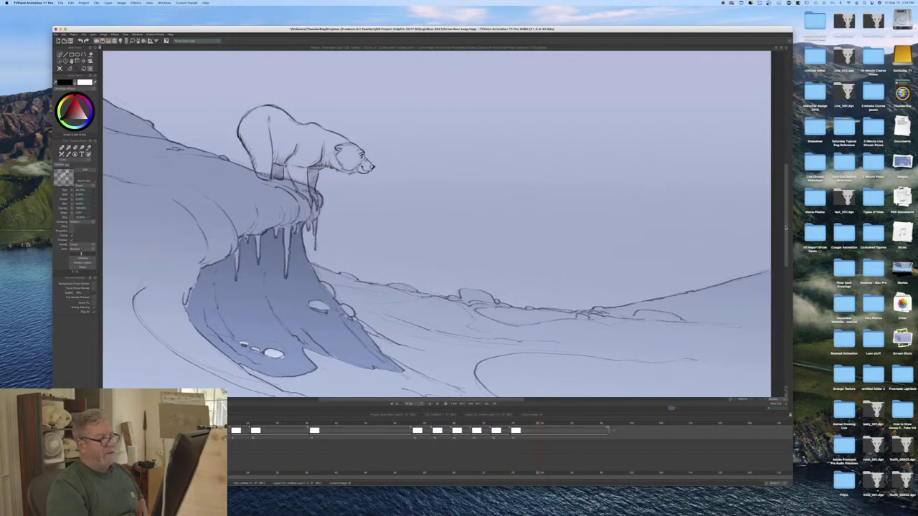
scroll(436, 223, "up", 3)
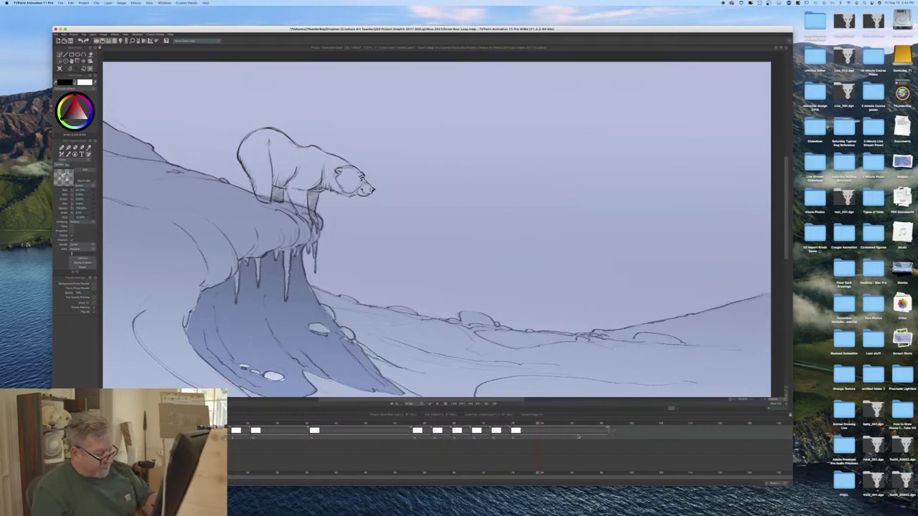
left_click_drag(540, 423, 611, 425)
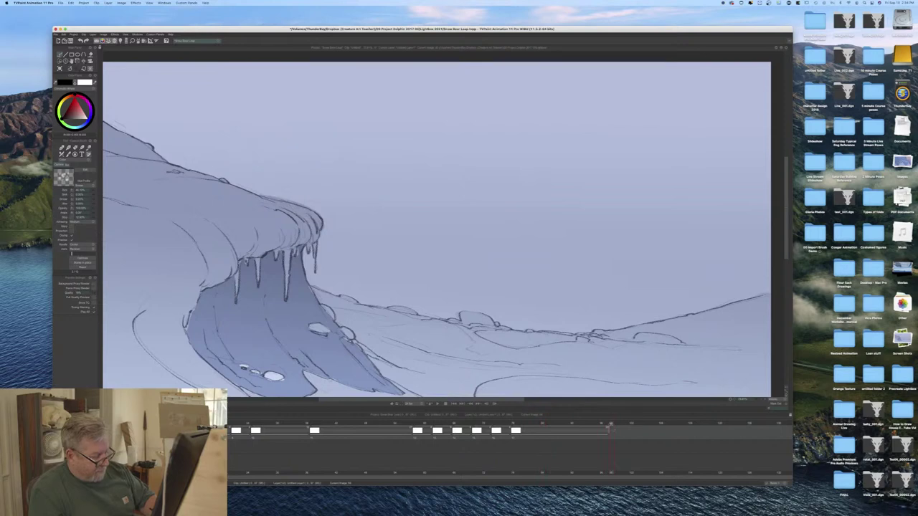
key("l")
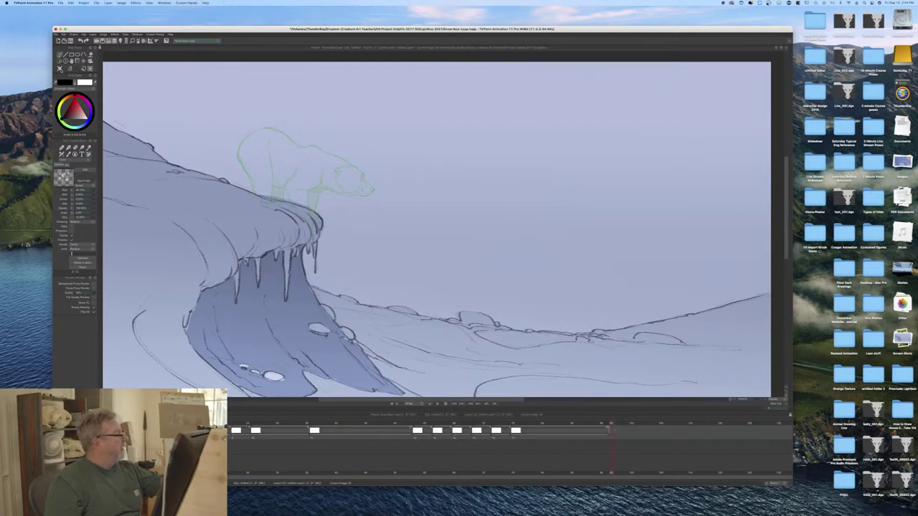
key("Insert")
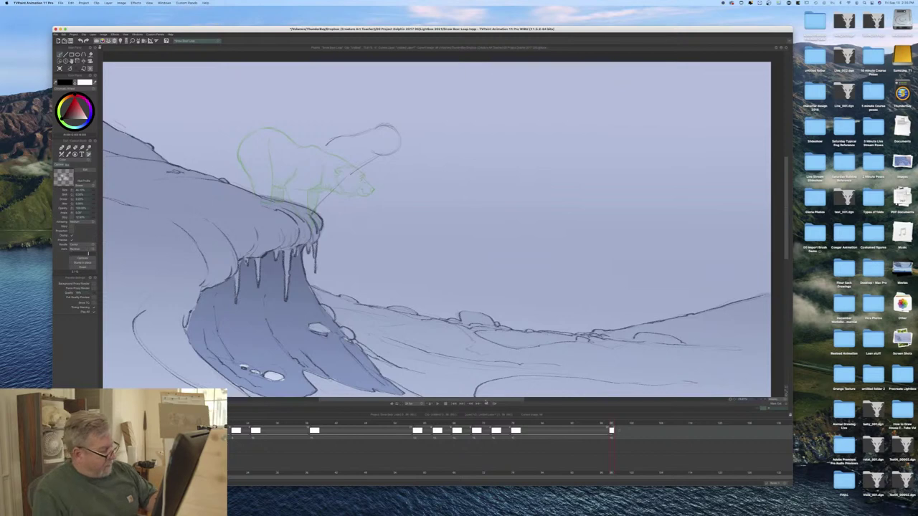
Step: Rough in the foreleg, chest crease, back line, near hind leg and rump of the bear's forward-stretching pose
left_click_drag(469, 400, 443, 401)
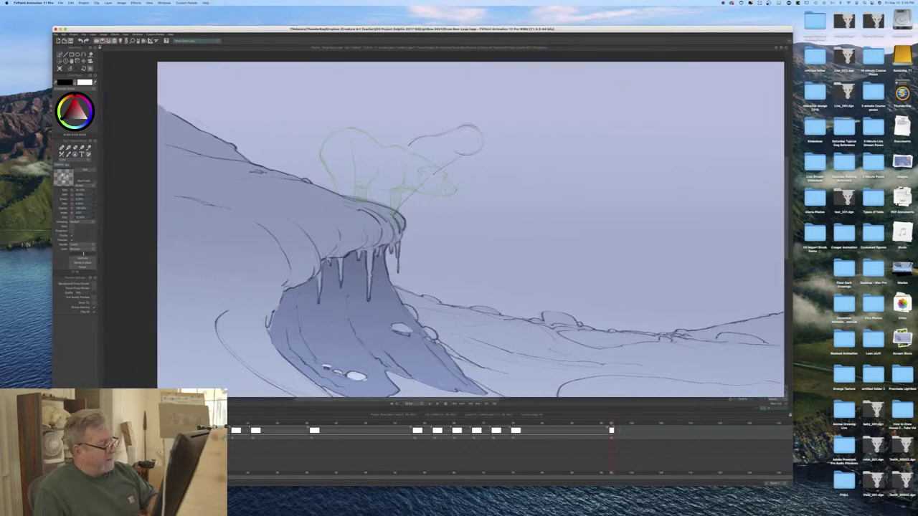
left_click_drag(758, 400, 762, 400)
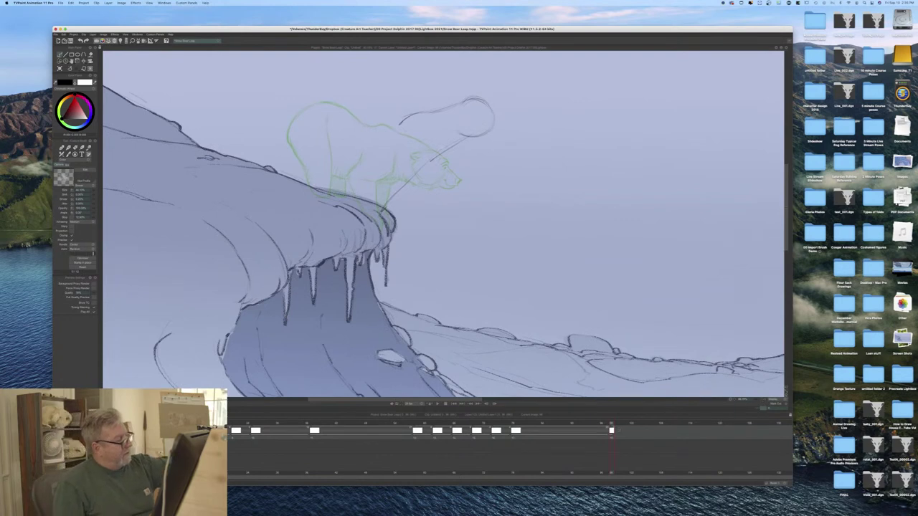
left_click_drag(380, 214, 381, 231)
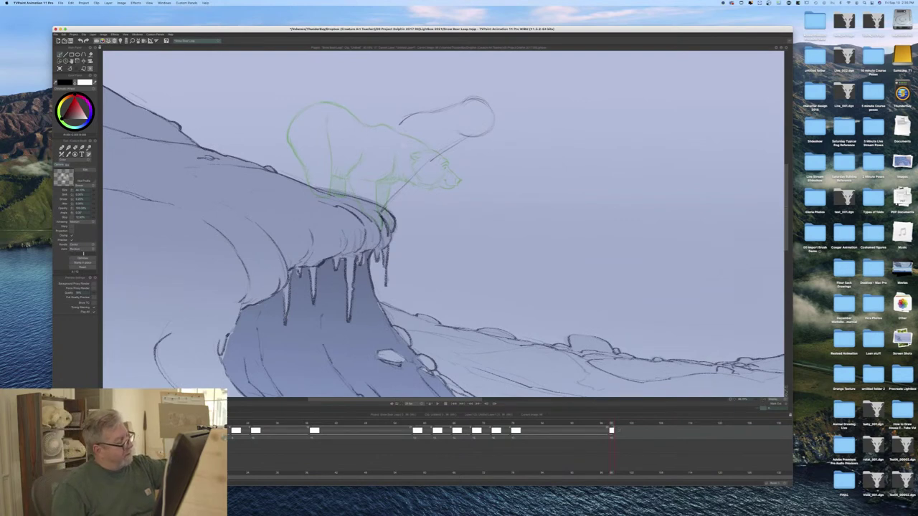
left_click_drag(395, 154, 361, 210)
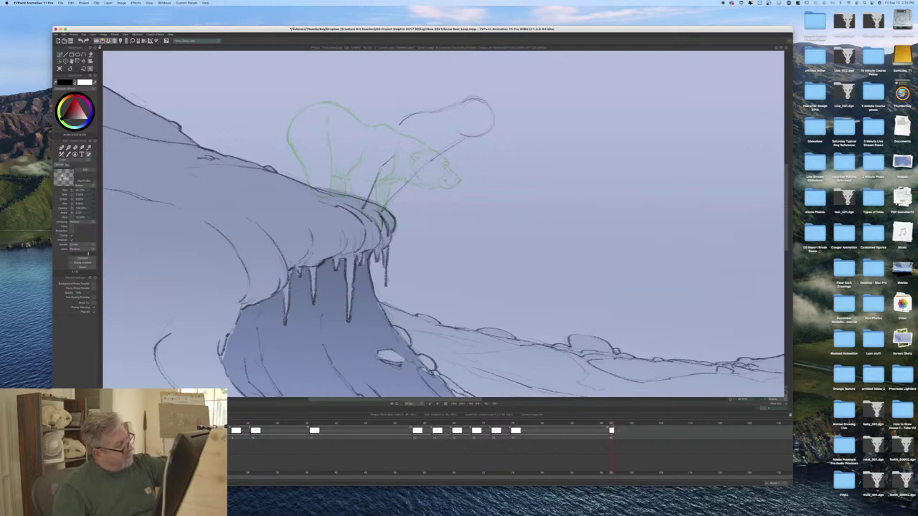
left_click_drag(435, 129, 410, 173)
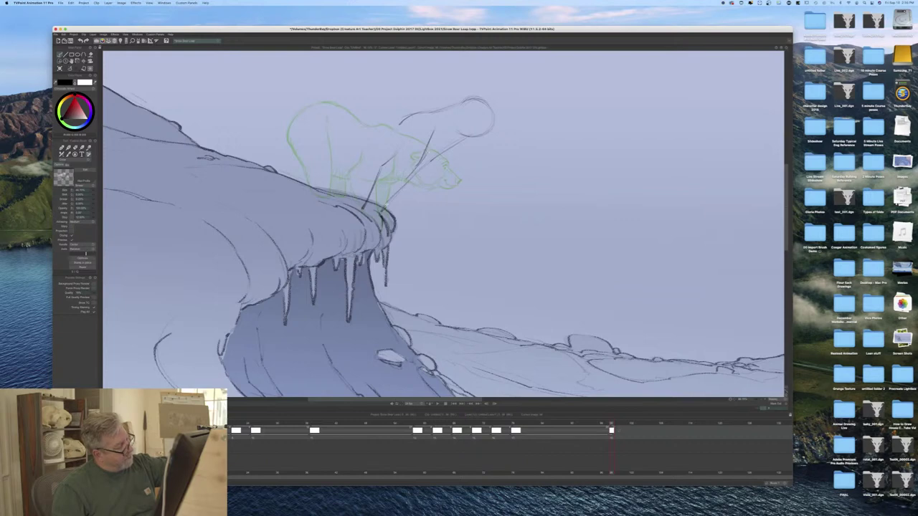
left_click_drag(396, 142, 364, 206)
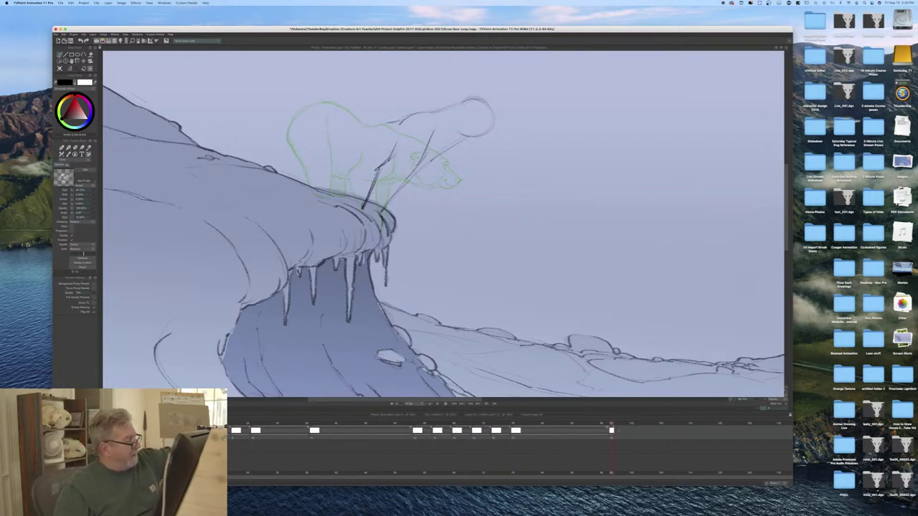
mouse_move(373, 119)
left_mouse_down()
mouse_move(330, 112)
mouse_move(370, 117)
left_mouse_up()
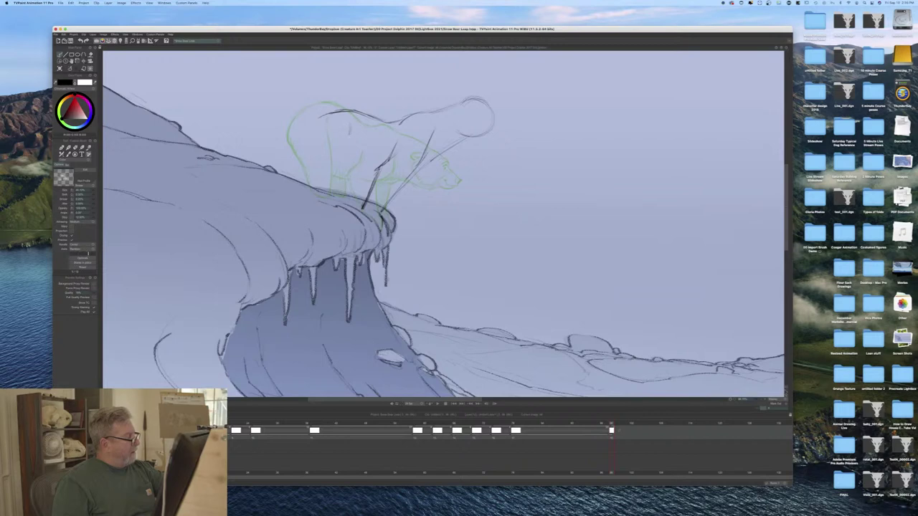
mouse_move(350, 135)
left_mouse_down()
mouse_move(334, 193)
mouse_move(352, 165)
mouse_move(350, 172)
mouse_move(329, 197)
left_mouse_up()
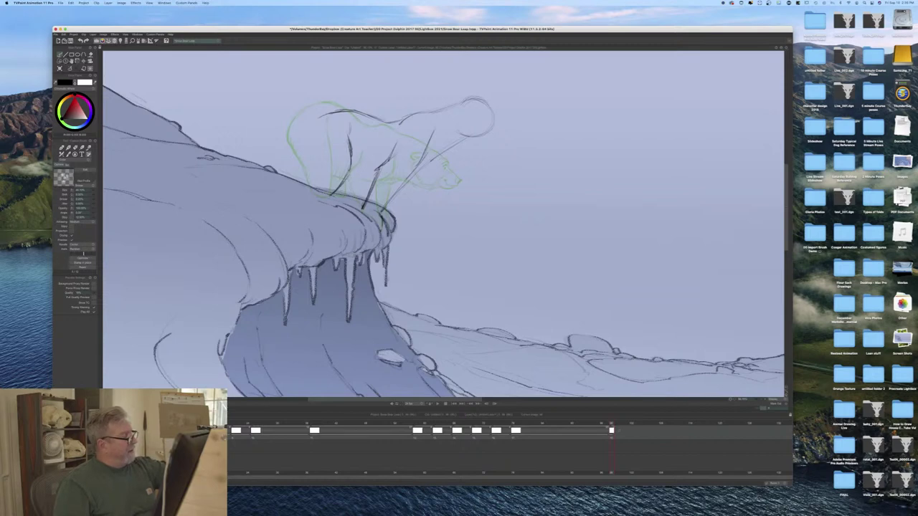
mouse_move(318, 118)
left_mouse_down()
mouse_move(304, 137)
mouse_move(307, 167)
mouse_move(311, 191)
mouse_move(330, 195)
left_mouse_up()
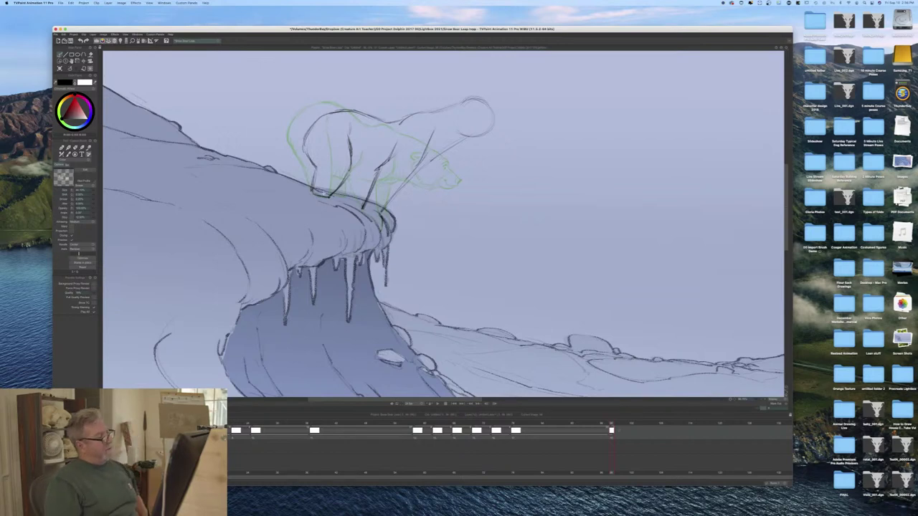
Step: Flip between the new pose and the previous drawing to compare them, and add the shoulder and upper back lines
key("Left")
key("Right")
key("Left")
key("Right")
key("Left")
key("Right")
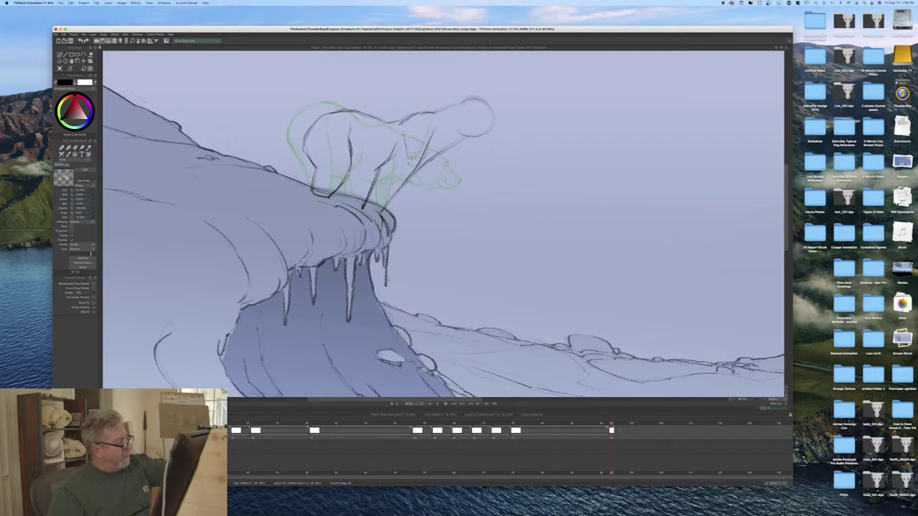
key("Left")
key("Right")
key("Left")
key("Right")
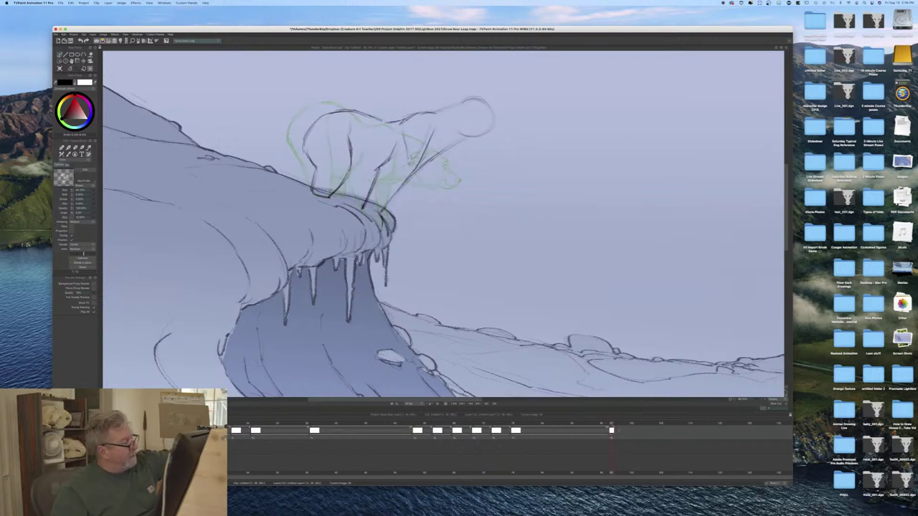
Step: Add the belly line and far hind leg, flipping against the previous drawing to check their placement
mouse_move(373, 181)
left_mouse_down()
mouse_move(350, 180)
mouse_move(372, 181)
left_mouse_up()
key("Left")
key("Right")
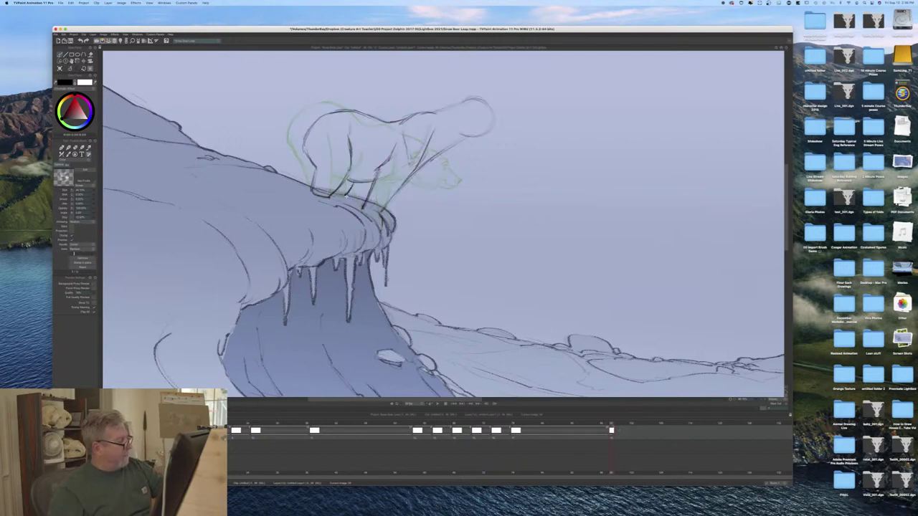
key("Left")
key("Right")
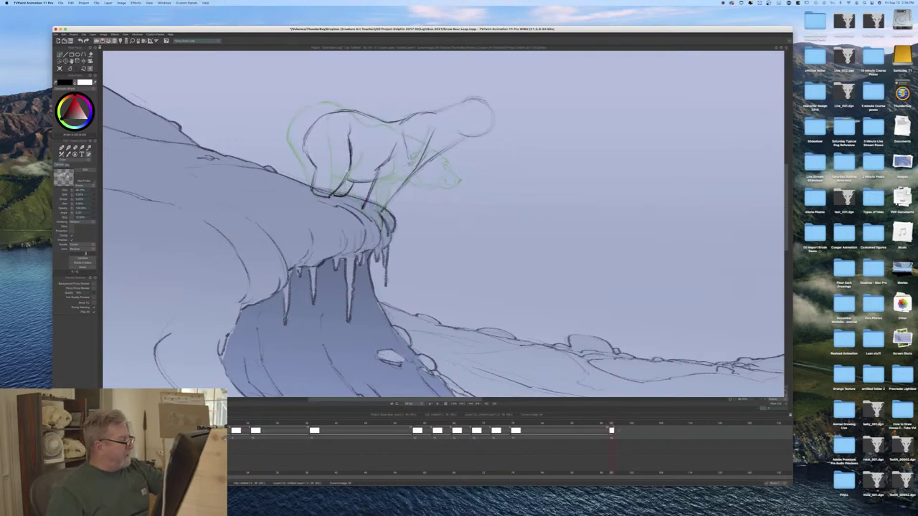
Step: Strengthen the rump, back and neck contours, and draw the muzzle, nose, jaw, ear and cheek on the raised head
left_click_drag(307, 147, 314, 192)
mouse_move(332, 112)
left_mouse_down()
mouse_move(306, 136)
mouse_move(378, 122)
left_mouse_up()
left_click_drag(435, 112, 482, 99)
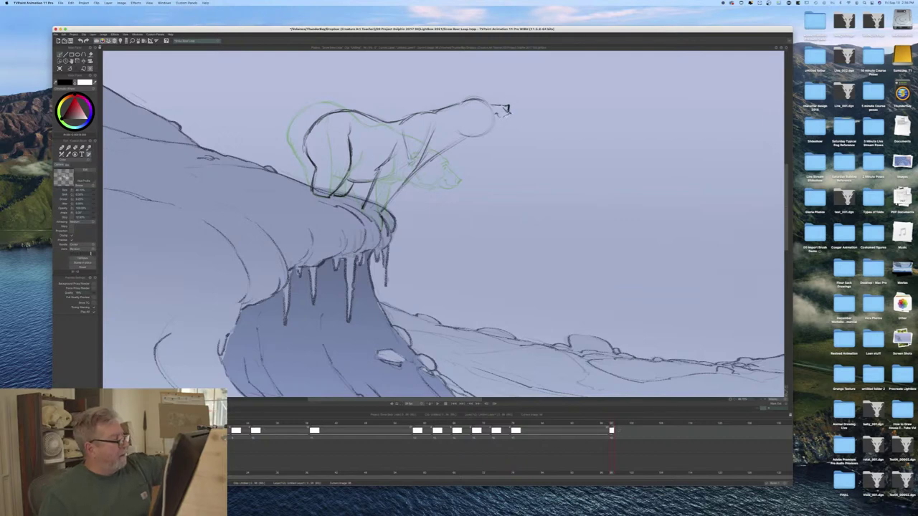
left_click_drag(508, 115, 496, 123)
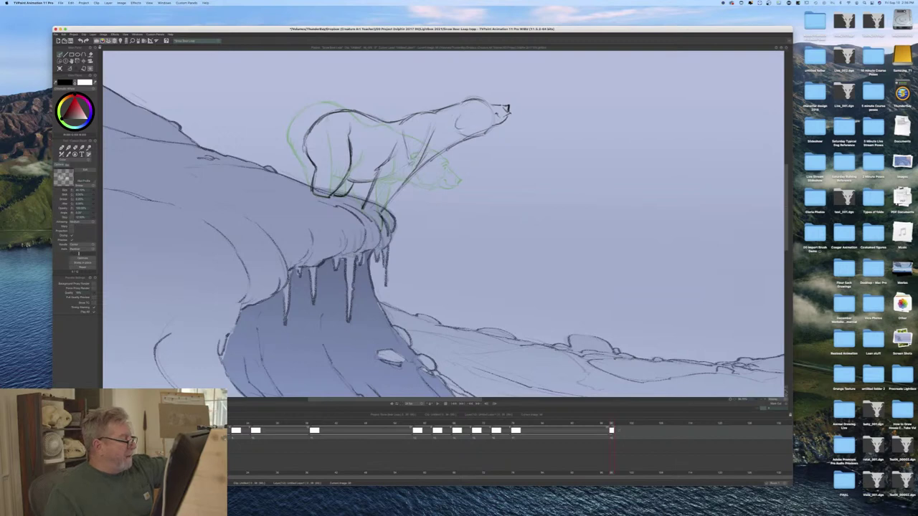
left_click_drag(459, 109, 463, 130)
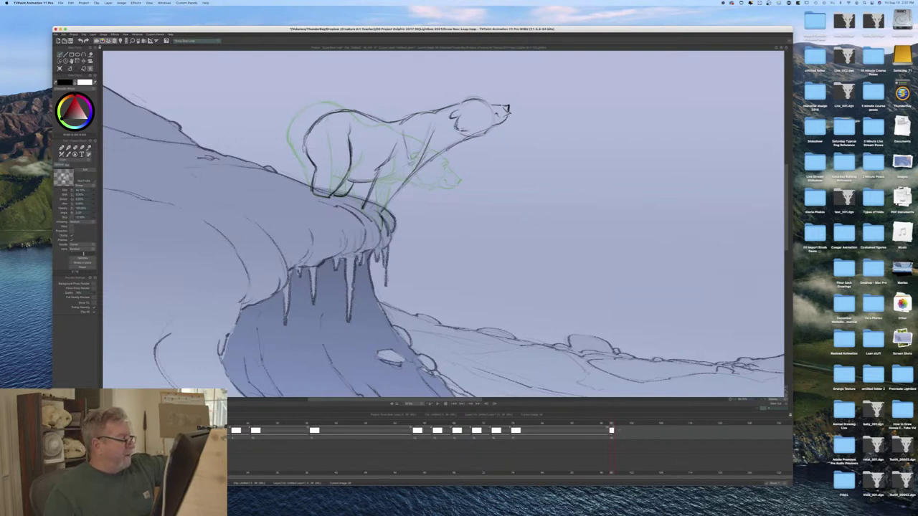
Step: Add the eye, brow and mouth to the raised head, flipping repeatedly against the previous drawing to judge the movement
key("Left")
key("Left")
key("Right")
key("Left")
key("Right")
key("Left")
key("Right")
key("Left")
key("Right")
key("Left")
key("Right")
key("Left")
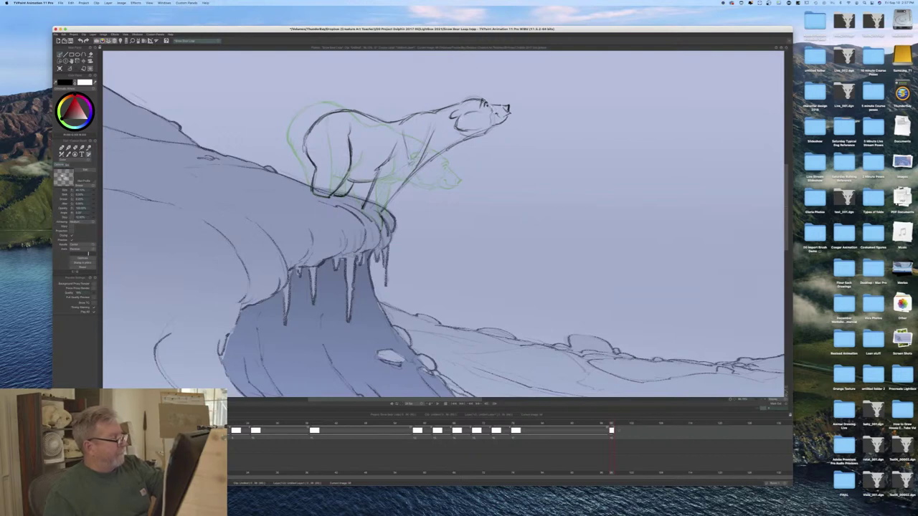
Step: Darken the chest line down to the foreleg and flip back to the previous pose to compare
key("Right")
key("Left")
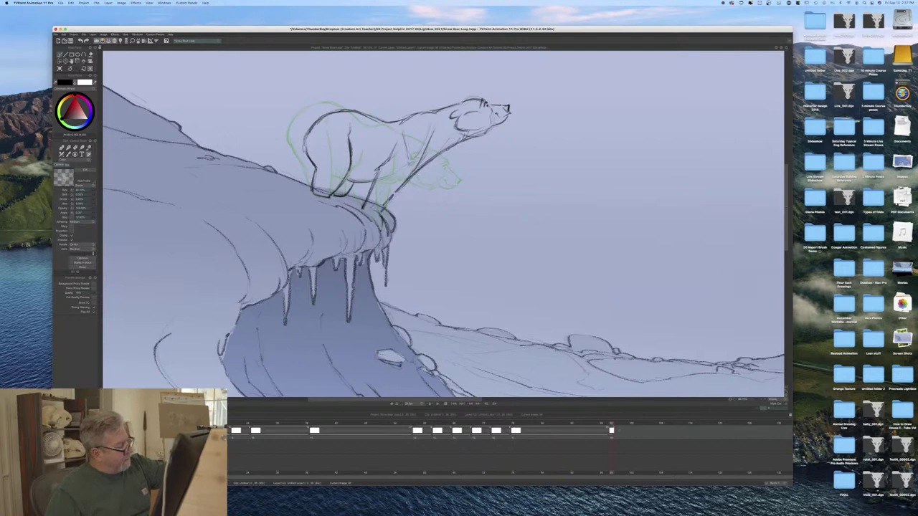
key("Left")
key("Right")
key("Left")
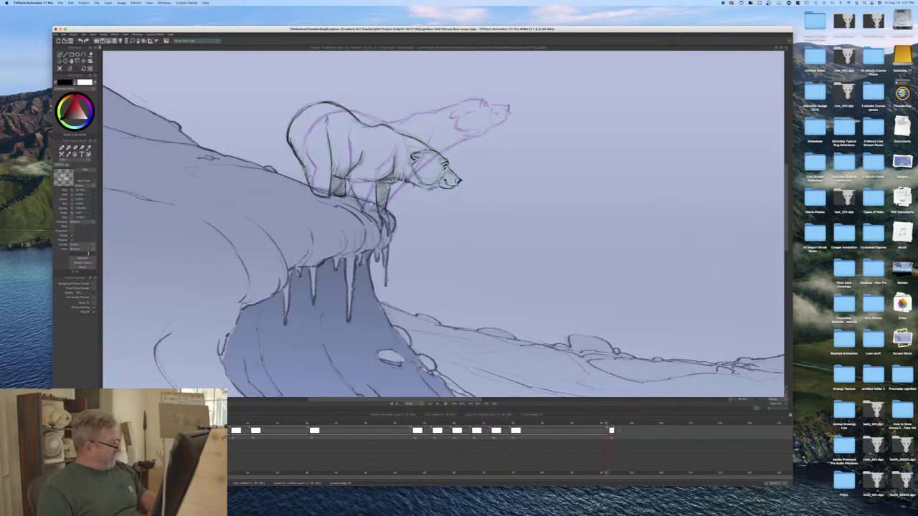
Step: Check the crouched pose without onion skin, restore it, and set up a blank in-between drawing between the crouched and stretched poses
key("l")
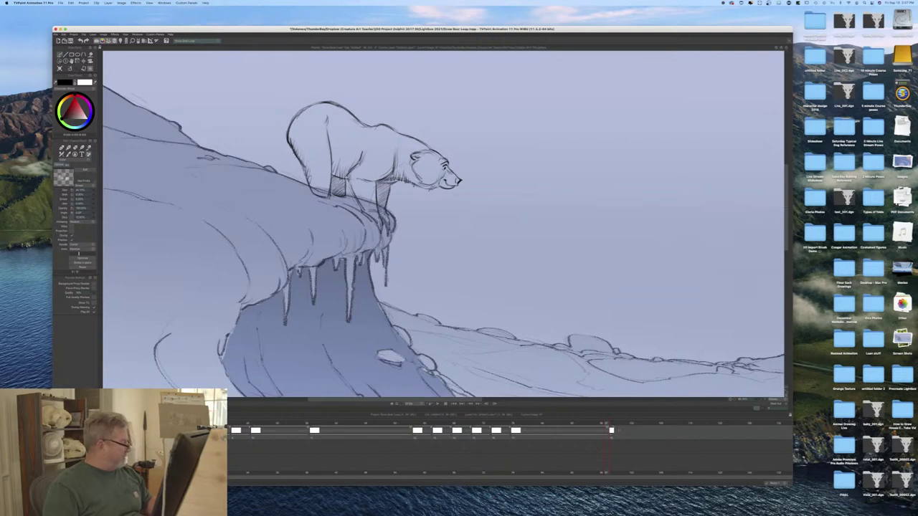
key("ctrl+l")
key("Right")
key("Left")
key("Right")
key("Left")
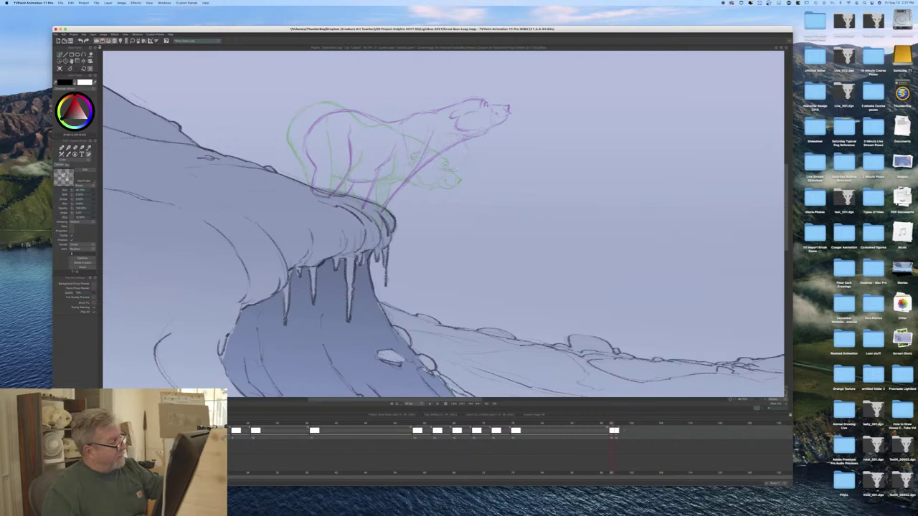
Step: Rough in the in-between's head circle and shoulder arc midway between the two poses, flipping to check their placement
mouse_move(453, 171)
left_mouse_down()
mouse_move(466, 152)
mouse_move(441, 135)
left_mouse_up()
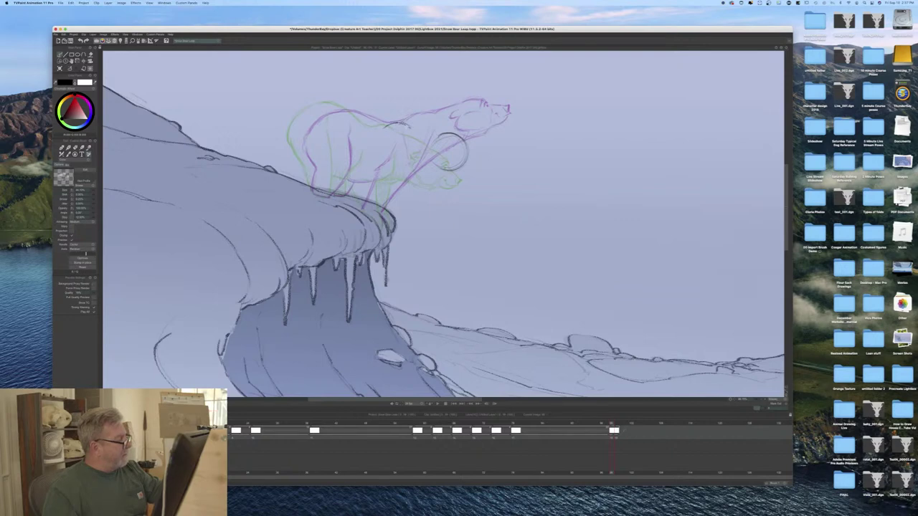
key("Left")
key("Right")
key("Left")
key("Right")
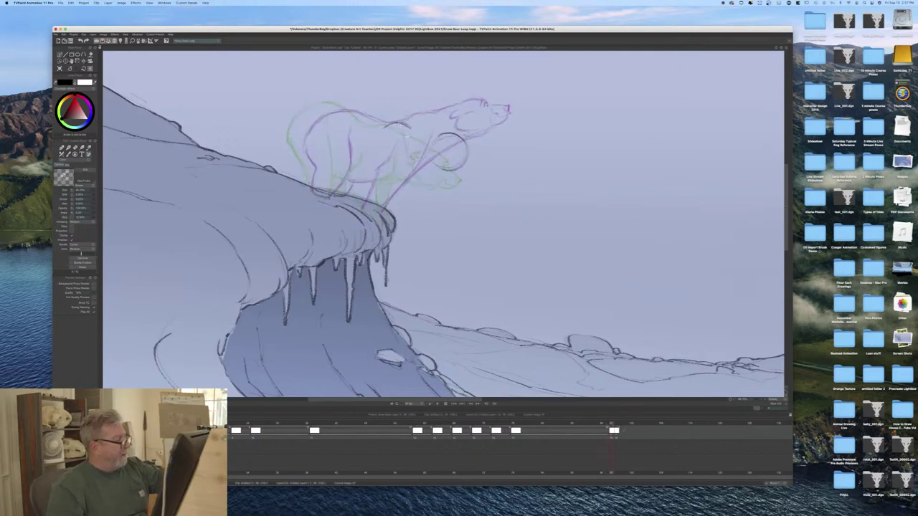
key("Left")
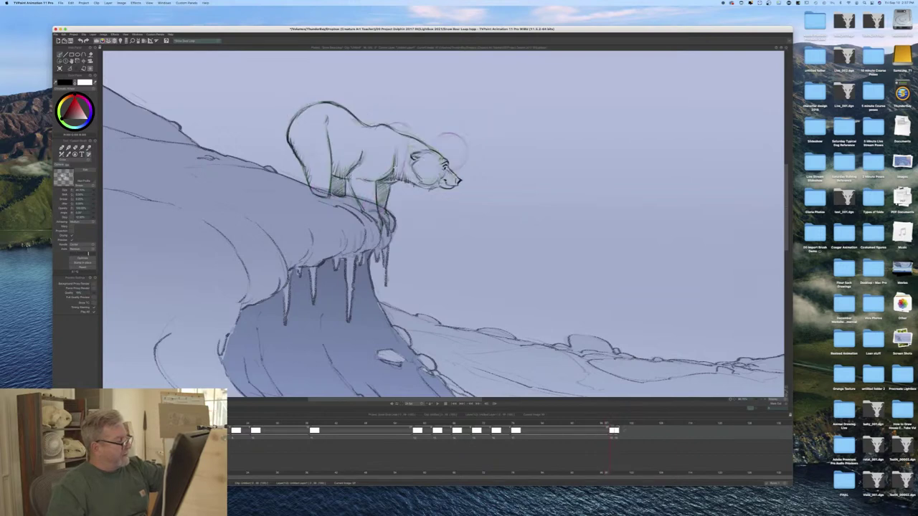
key("Right")
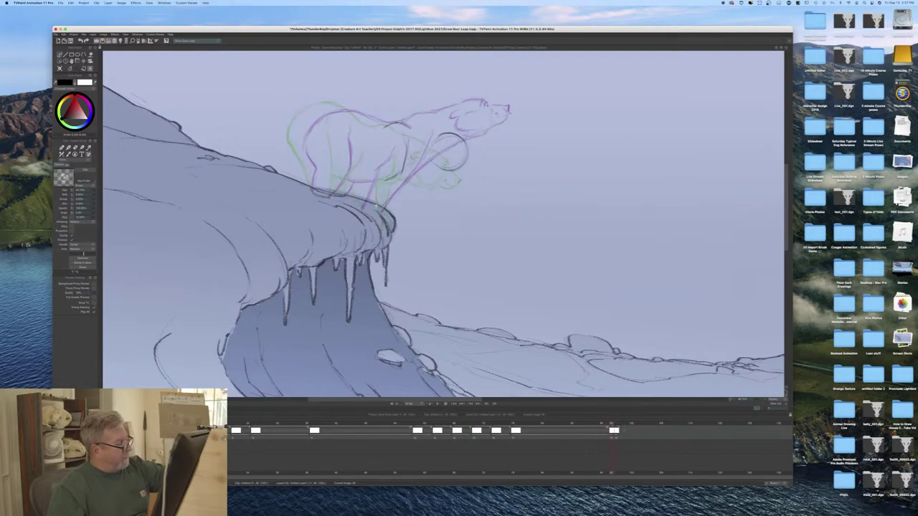
key("Left")
key("Right")
Step: Draw the forelegs of the in-between down to the edge of the ledge and flip against the previous pose
mouse_move(371, 151)
left_mouse_down()
mouse_move(355, 168)
mouse_move(362, 210)
left_mouse_up()
left_click_drag(362, 163, 351, 172)
mouse_move(351, 176)
left_mouse_down()
mouse_move(359, 209)
mouse_move(380, 228)
left_mouse_up()
left_click_drag(363, 207, 373, 219)
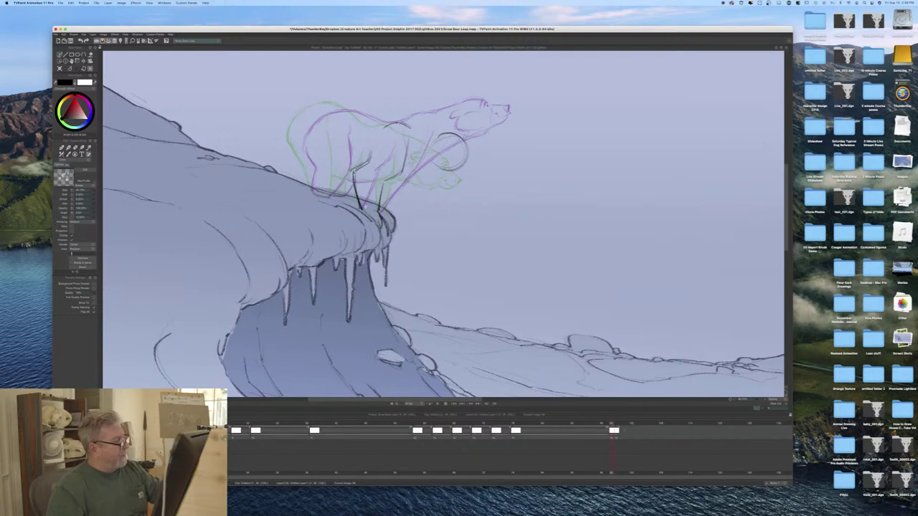
key("Left")
key("Right")
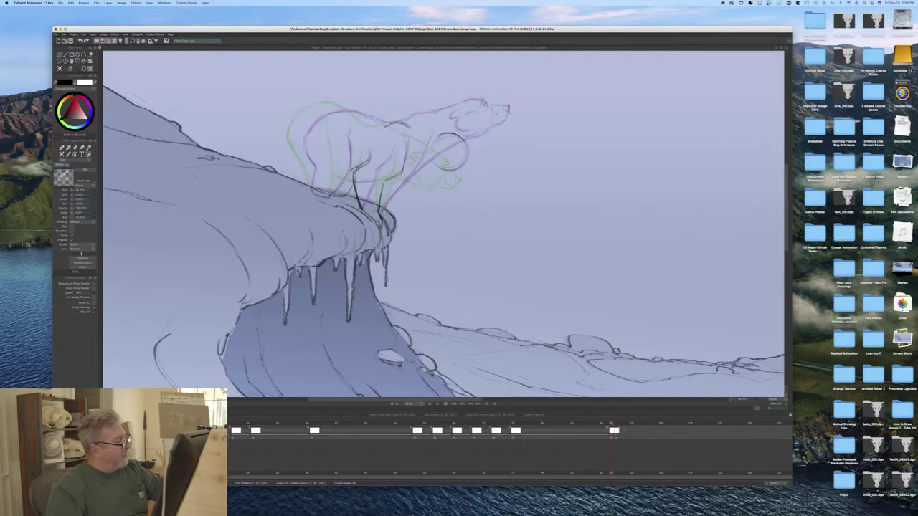
Step: Draw the back and neck contour up to the head circle and compare it with the crouched pose
left_click_drag(420, 126, 441, 135)
mouse_move(370, 121)
left_mouse_down()
mouse_move(330, 103)
mouse_move(385, 124)
left_mouse_up()
key("Left")
key("Right")
Step: Draw the rump curve and near hind leg between the two onion-skinned poses, flipping repeatedly to judge the movement
mouse_move(321, 107)
left_mouse_down()
mouse_move(306, 117)
mouse_move(329, 104)
mouse_move(297, 126)
mouse_move(293, 143)
mouse_move(313, 192)
left_mouse_up()
left_click_drag(294, 132, 307, 165)
key("Left")
key("Right")
left_click_drag(340, 128, 332, 195)
left_click_drag(337, 162, 327, 196)
left_click_drag(339, 143, 329, 196)
key("Left")
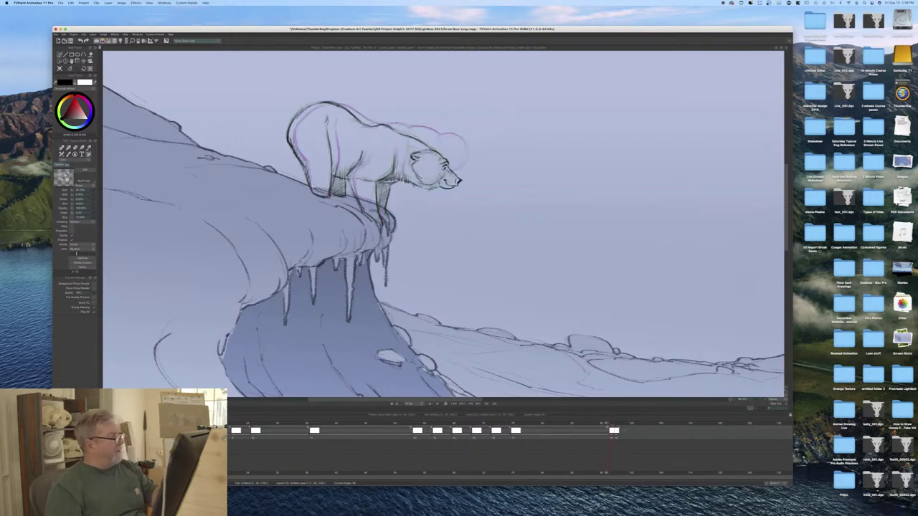
key("Right")
key("Left")
key("Right")
key("Left")
key("Right")
key("Right")
key("Left")
Step: Add the rear belly line and a hatched far hind leg, flipping against the neighbouring drawings
left_click_drag(348, 167, 341, 178)
left_click_drag(339, 168, 337, 177)
key("Right")
key("Left")
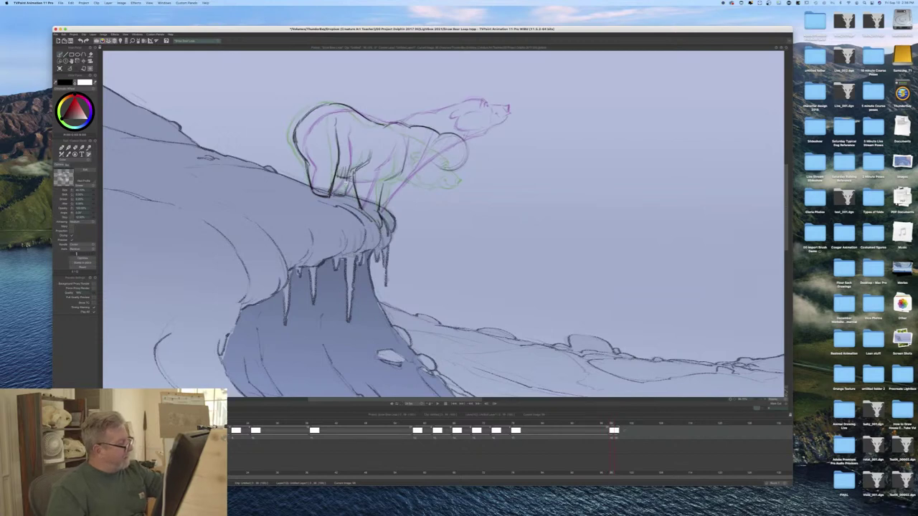
left_click_drag(347, 183, 336, 197)
left_click_drag(344, 179, 332, 190)
left_click_drag(338, 177, 332, 183)
key("Left")
key("Right")
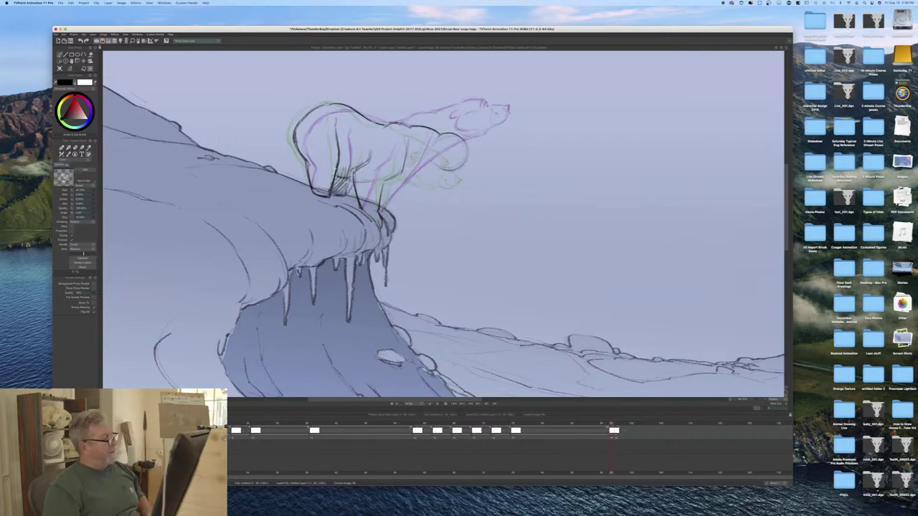
Step: Flip between the crouched pose and the in-between, and draw the muzzle, nose and mouth on the head
key("Left")
key("Right")
key("Left")
key("Right")
key("Left")
key("Right")
key("Left")
key("Right")
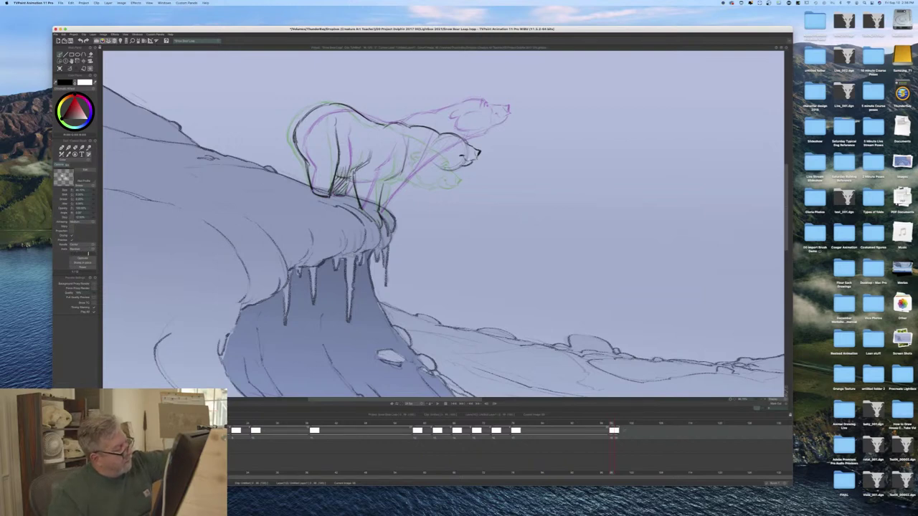
Step: Add the ear, eye, brow and jaw to the in-between's head and flip to both neighbouring poses
left_click_drag(461, 148, 459, 159)
key("Left")
key("Right")
key("Right")
key("Left")
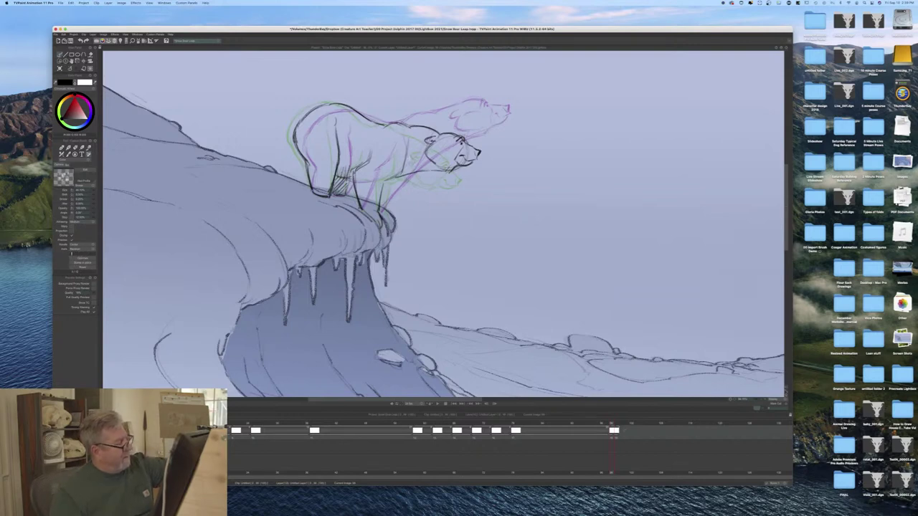
Step: Hatch the shadow under the neck and firm up the belly and foreleg lines, comparing with the stretched pose
left_click_drag(428, 164, 423, 171)
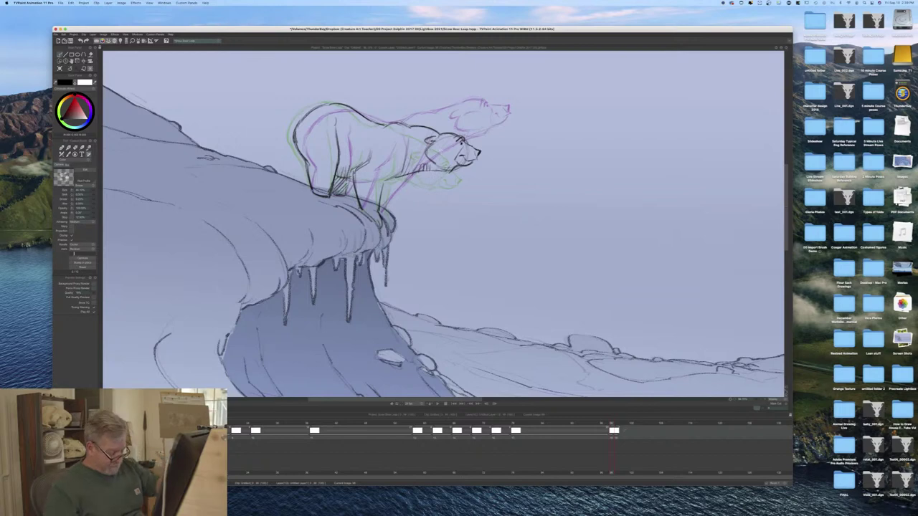
key("Right")
key("Left")
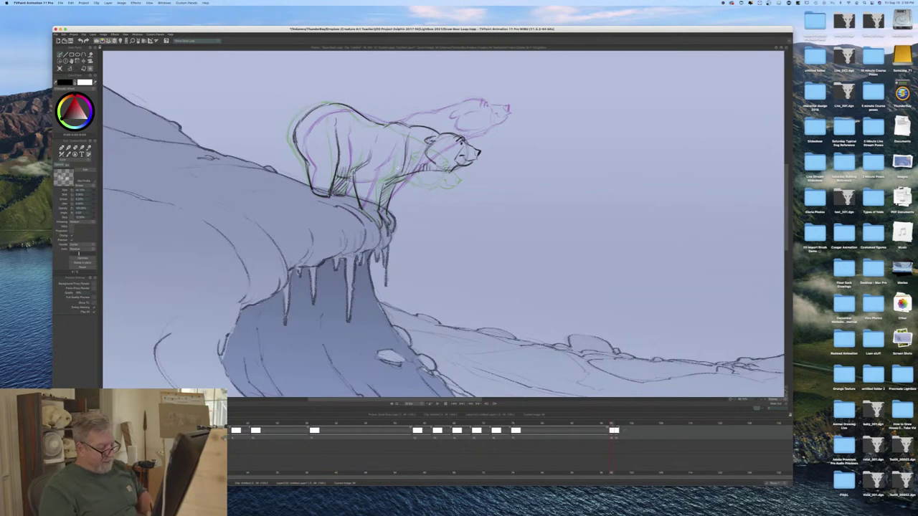
Step: Start a blank drawing after the stretched pose and make the light table show the two preceding drawings
left_click_drag(615, 435, 620, 437)
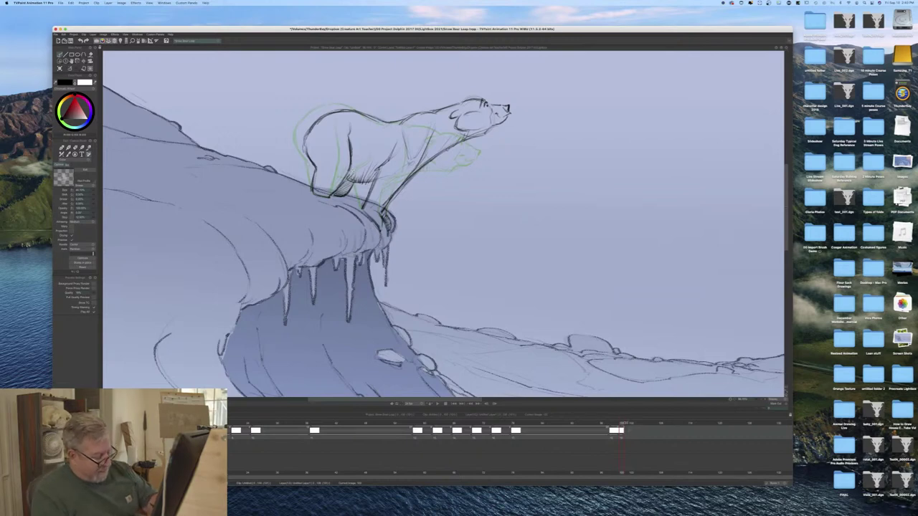
left_click(626, 423)
left_click(59, 70)
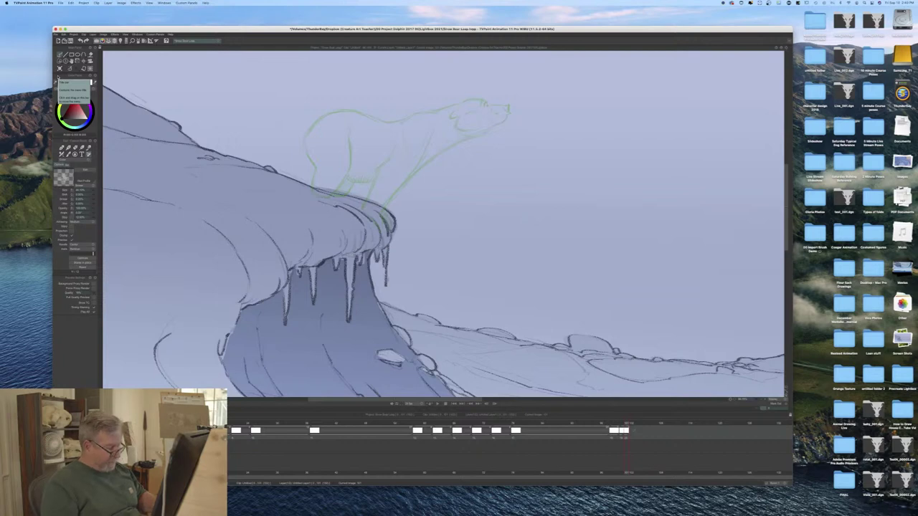
left_click(120, 42)
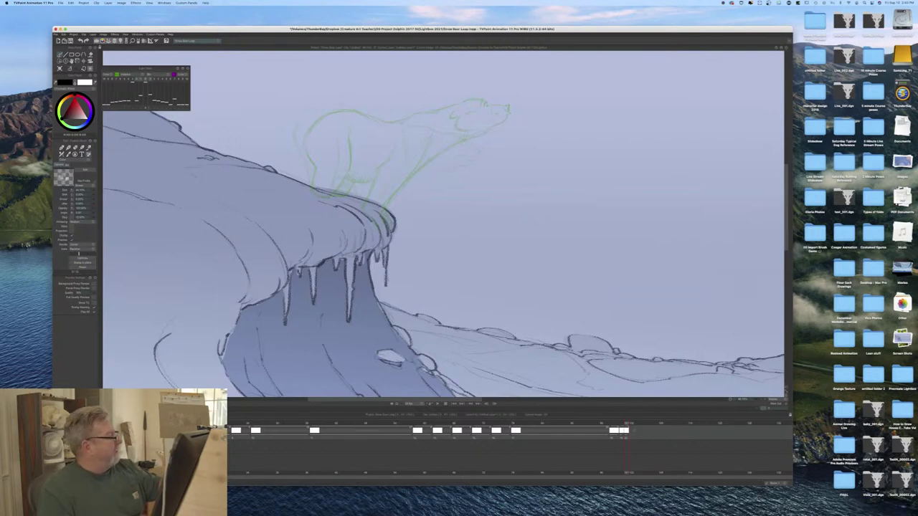
left_click(188, 69)
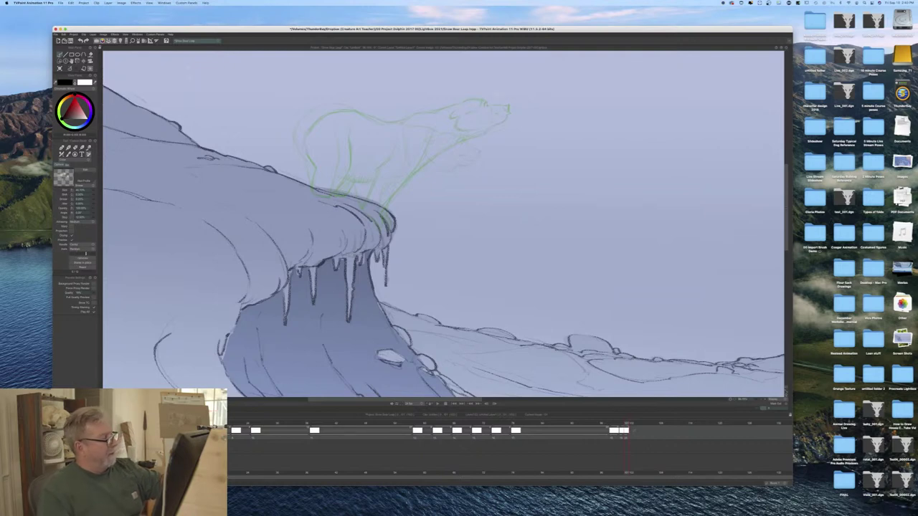
Step: Rough in a head circle higher and farther forward than the stretched pose, with the neck line and long chest line
mouse_move(545, 99)
left_mouse_down()
mouse_move(516, 107)
mouse_move(540, 76)
left_mouse_up()
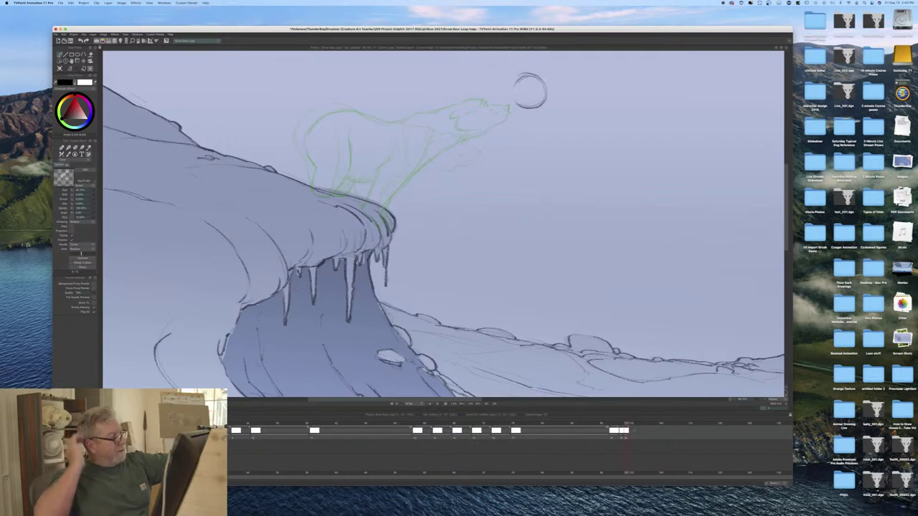
mouse_move(479, 92)
left_mouse_down()
mouse_move(510, 85)
mouse_move(453, 97)
left_mouse_up()
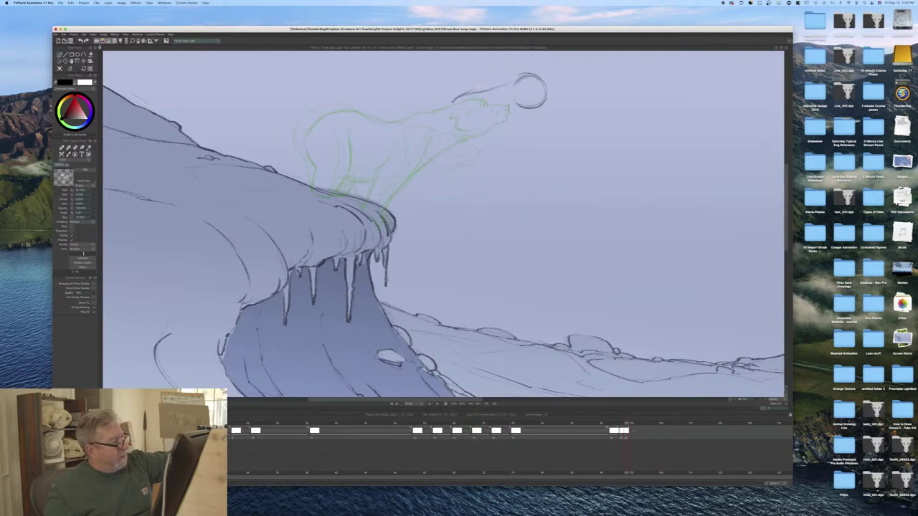
mouse_move(520, 113)
left_mouse_down()
mouse_move(428, 177)
mouse_move(420, 147)
mouse_move(403, 183)
mouse_move(440, 162)
mouse_move(400, 213)
left_mouse_up()
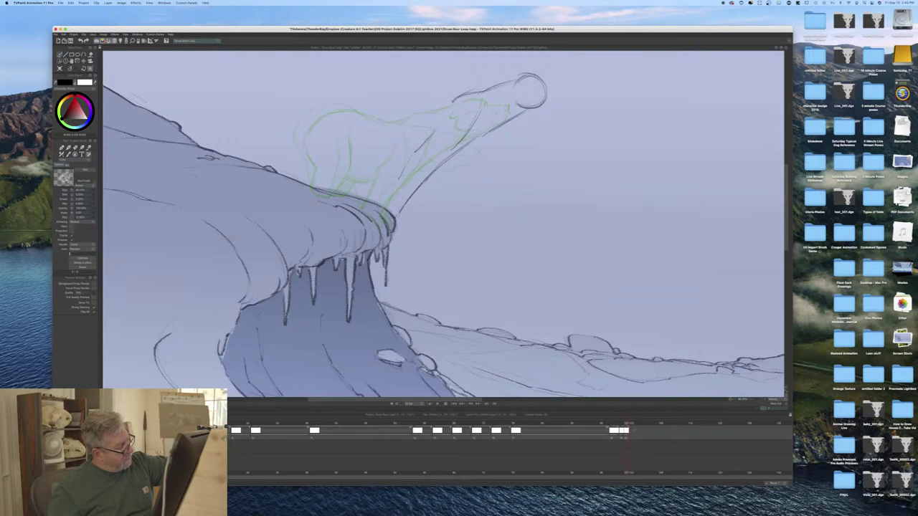
Step: Draw the extended foreleg from the shoulder down to the ledge's lip, strengthen its contours, and flip against the previous pose
mouse_move(410, 155)
left_mouse_down()
mouse_move(387, 207)
mouse_move(389, 199)
left_mouse_up()
left_click_drag(489, 131, 438, 170)
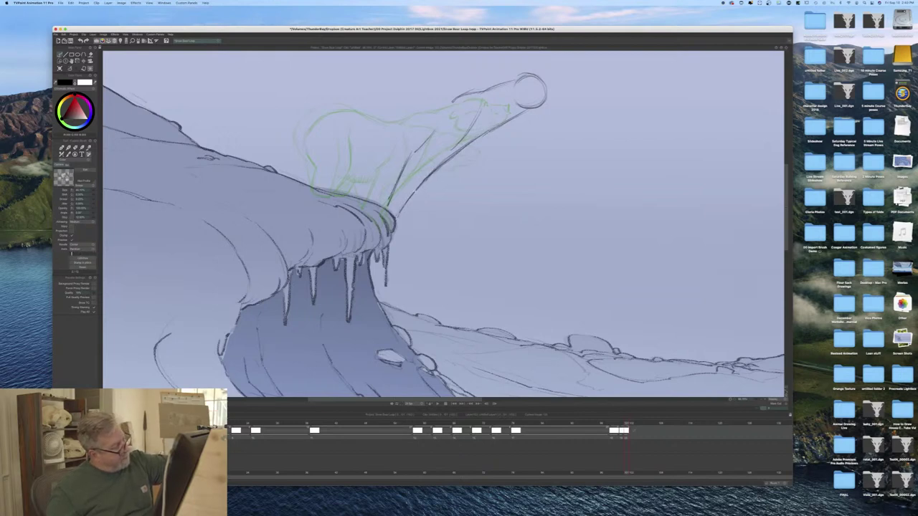
mouse_move(433, 129)
left_mouse_down()
mouse_move(391, 192)
mouse_move(394, 223)
left_mouse_up()
left_click_drag(402, 174, 388, 207)
left_click_drag(429, 177, 390, 227)
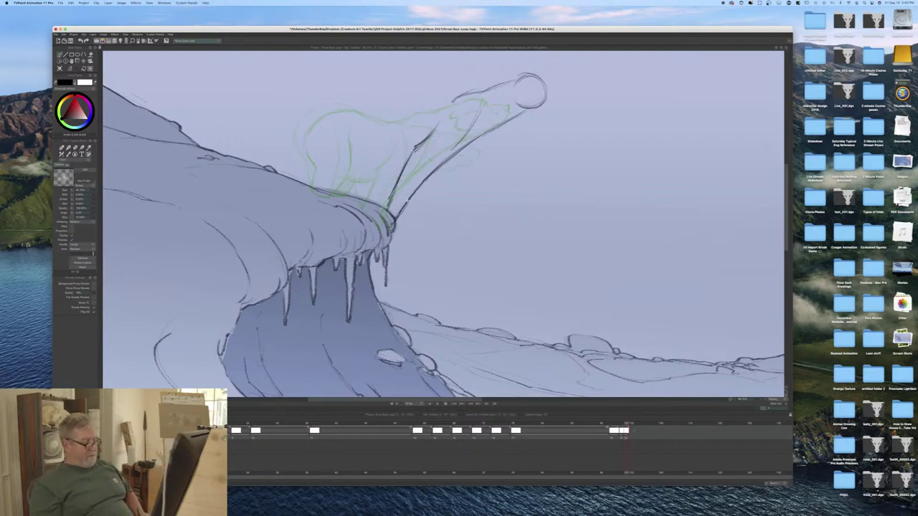
key("Left")
key("Right")
key("Left")
key("Right")
key("Left")
key("Right")
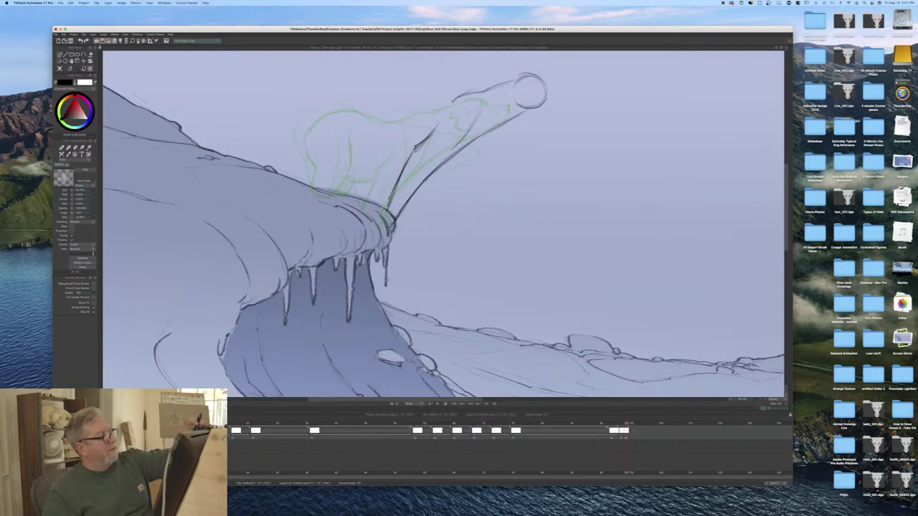
Step: Move the program window lower on the desktop, reinforce the chest line and flip against the previous drawing
left_click_drag(353, 31, 352, 62)
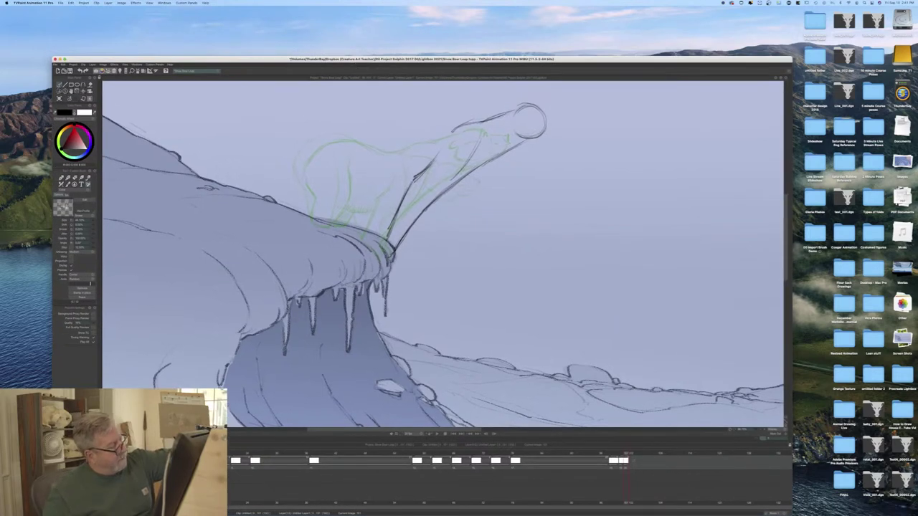
left_click_drag(462, 171, 434, 202)
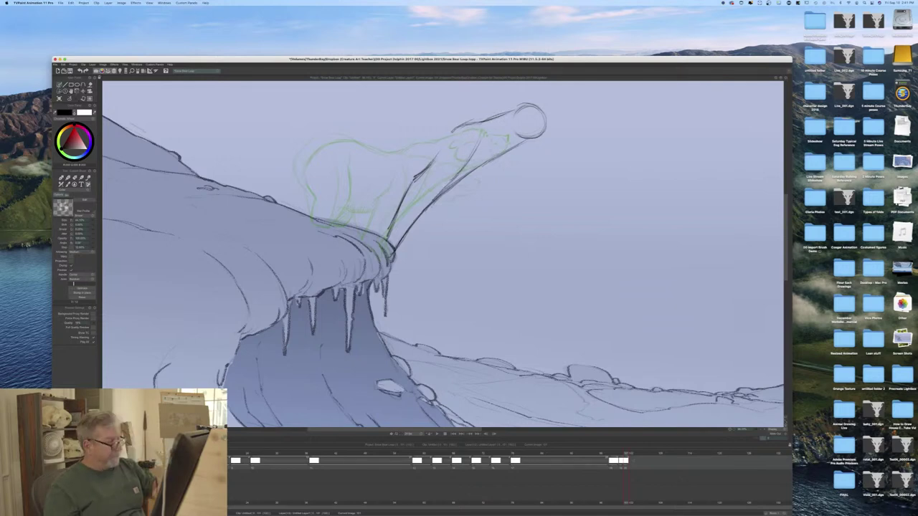
key("Left")
key("Right")
key("Left")
key("Right")
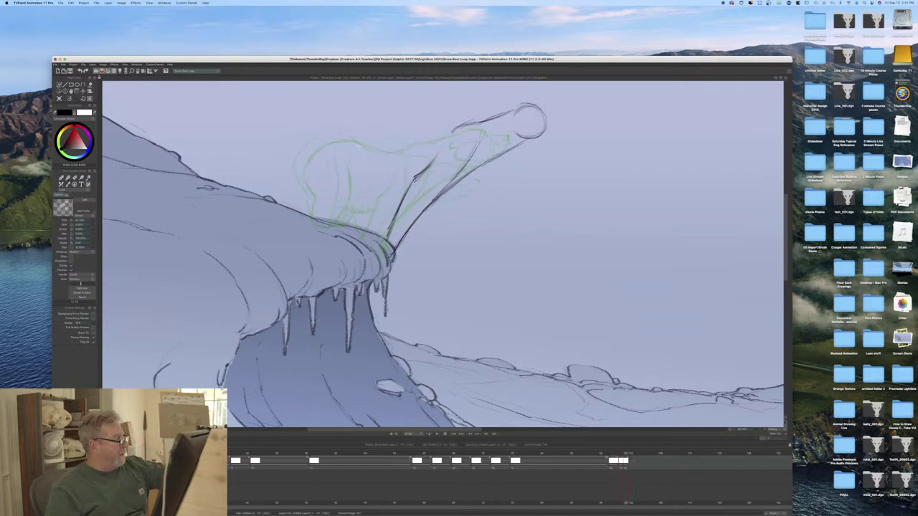
Step: Draw the back contour from the neck to the rump, shifting the rump forward of the previous pose, and flip to compare
left_click_drag(337, 157, 331, 169)
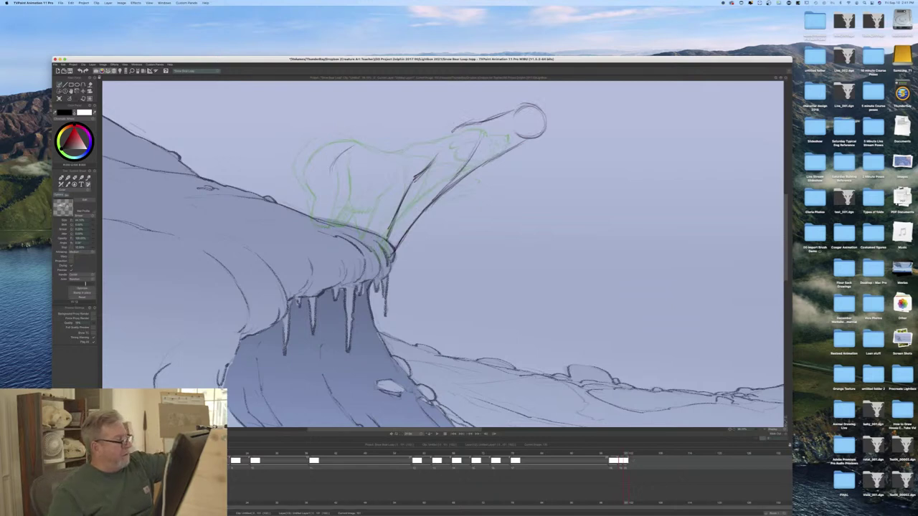
mouse_move(419, 147)
left_mouse_down()
mouse_move(481, 122)
mouse_move(464, 125)
mouse_move(468, 159)
left_mouse_up()
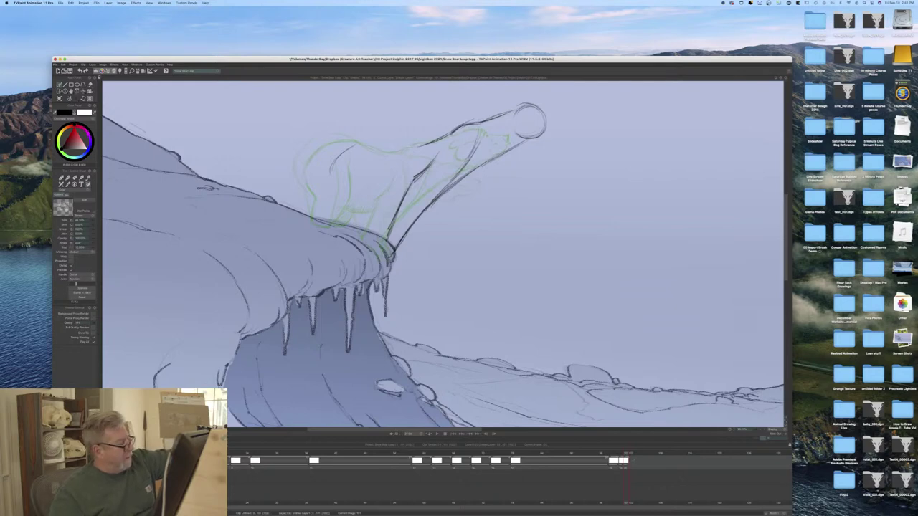
mouse_move(408, 145)
left_mouse_down()
mouse_move(376, 145)
mouse_move(335, 165)
left_mouse_up()
left_click_drag(339, 158, 330, 173)
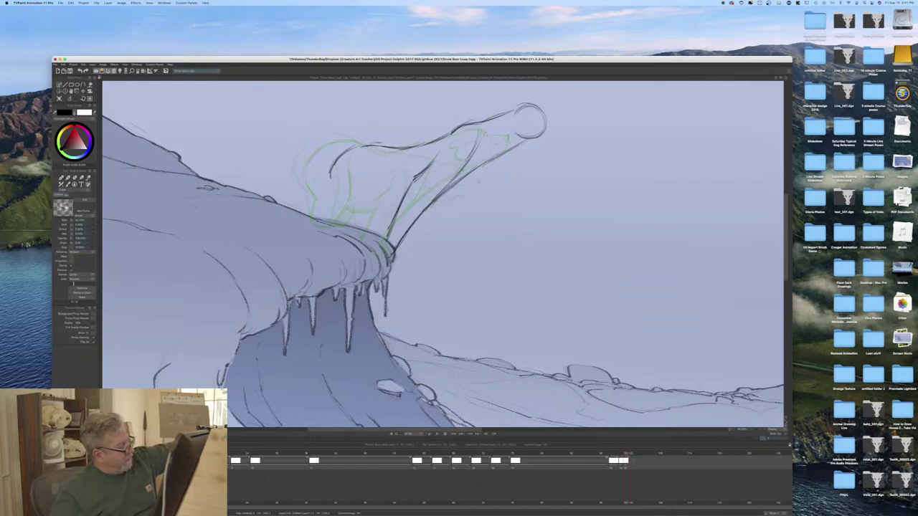
key("Left")
key("Right")
key("Right")
key("Left")
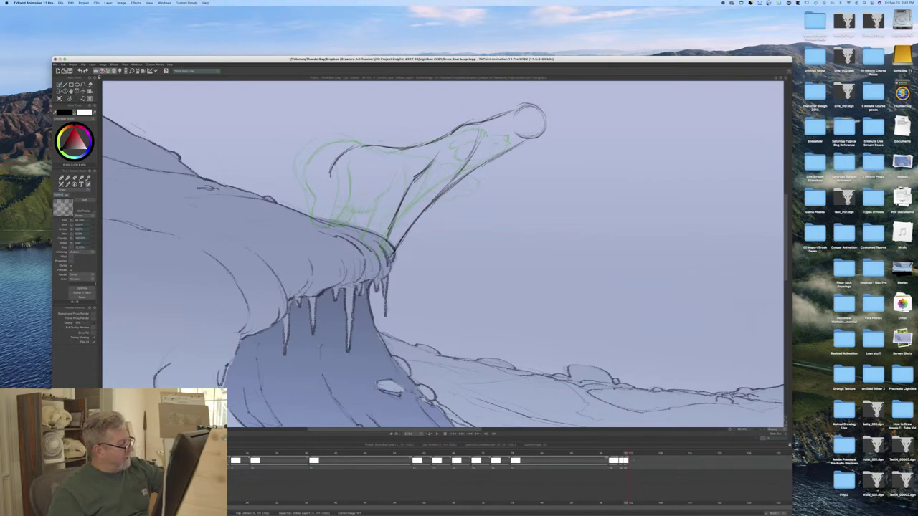
Step: Draw the near hind leg from thigh to planted foot on the snow, flipping against the previous pose to check the push-off
mouse_move(369, 169)
left_mouse_down()
mouse_move(365, 213)
mouse_move(336, 209)
mouse_move(337, 225)
mouse_move(355, 211)
mouse_move(337, 224)
left_mouse_up()
left_click_drag(335, 162, 318, 214)
left_click_drag(324, 208, 312, 220)
left_click_drag(330, 186, 316, 214)
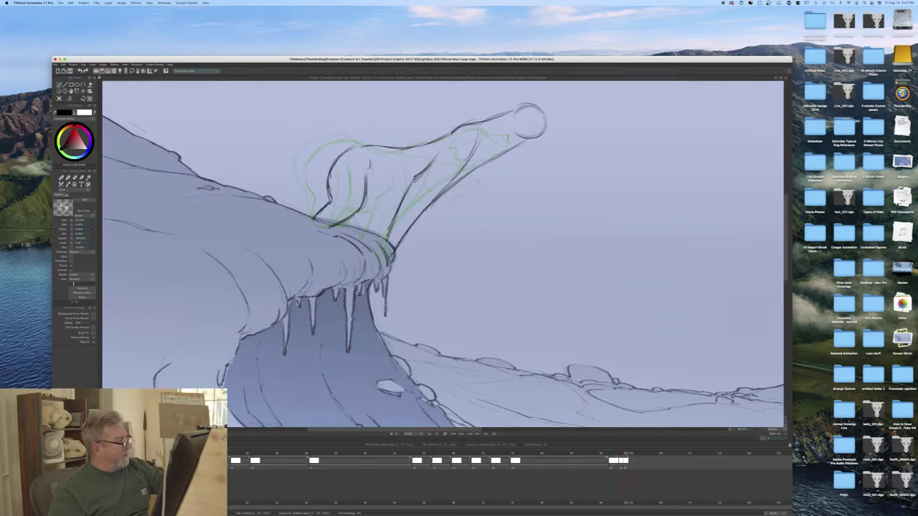
key("Left")
key("Right")
key("Left")
key("Right")
key("Left")
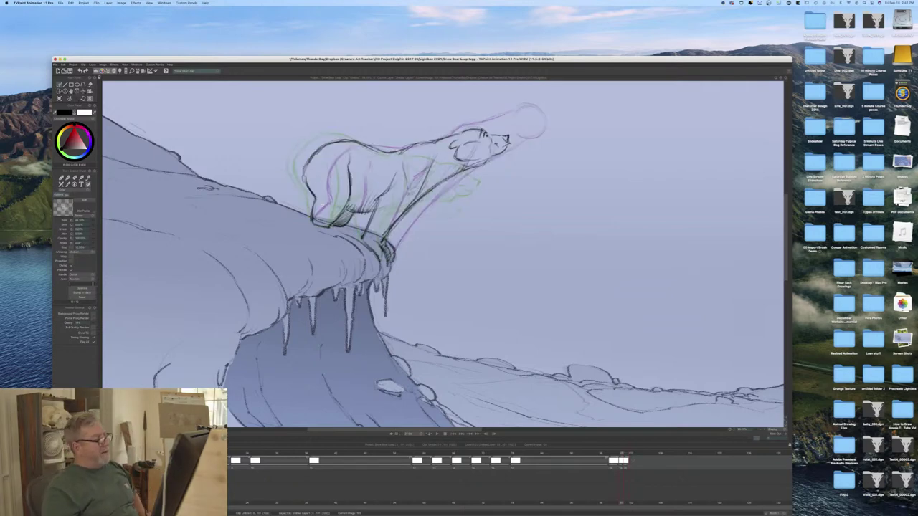
key("Right")
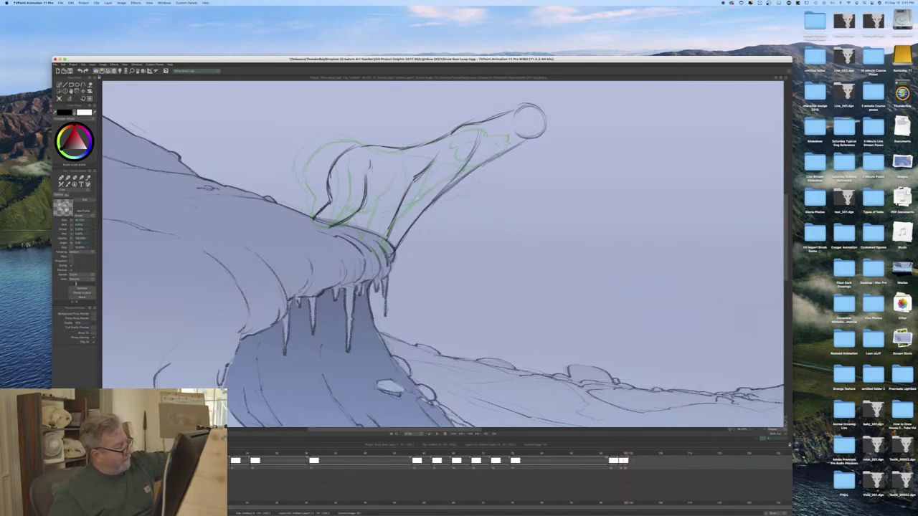
Step: Draw the belly line from the hind leg toward the foreleg, and flip against the neighbouring drawings to check the movement
key("Left")
key("Right")
left_click_drag(370, 213, 390, 208)
key("Left")
key("Right")
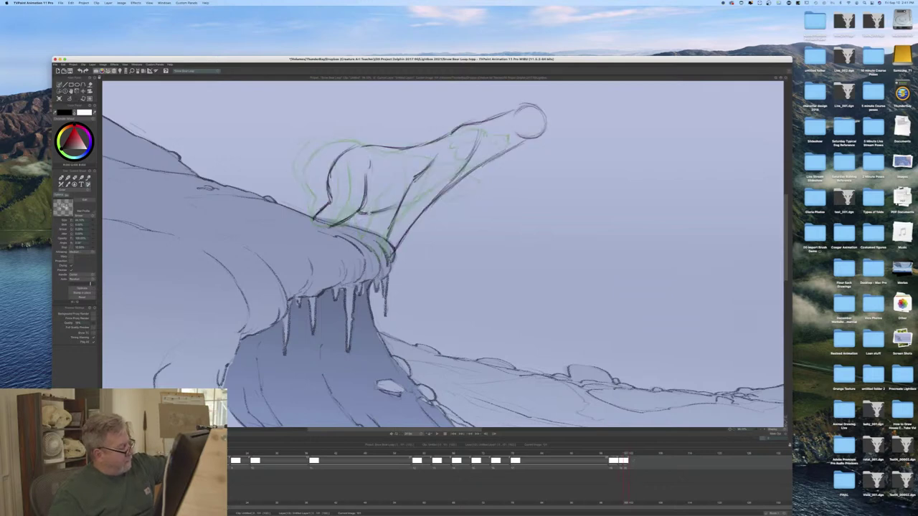
key("Right")
key("Left")
Step: Thicken the foreleg's front contour and add the inner shoulder and upper-arm line, flipping against the previous pose to compare
left_click_drag(481, 168, 429, 213)
mouse_move(457, 185)
left_mouse_down()
mouse_move(405, 241)
mouse_move(441, 200)
mouse_move(430, 214)
left_mouse_up()
left_click_drag(442, 159, 433, 195)
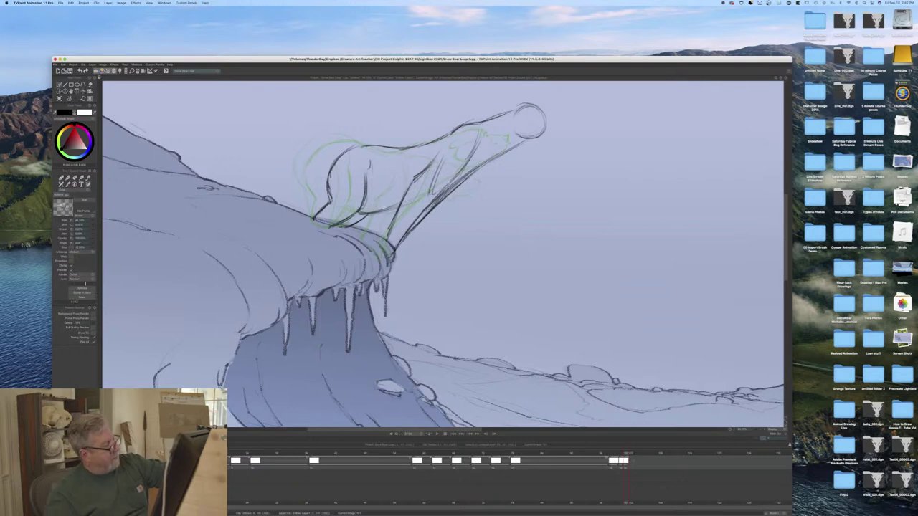
key("Left")
key("Right")
key("Left")
key("Right")
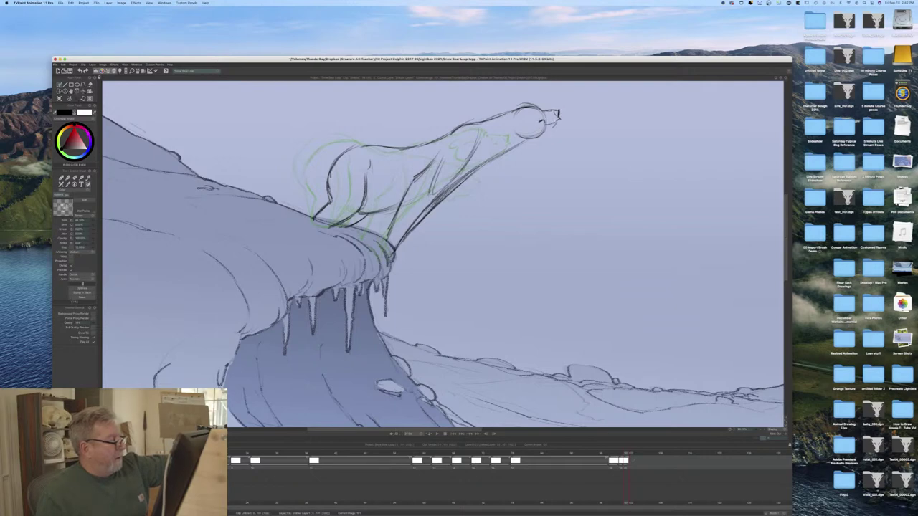
Step: Draw the jaw, ear and brow on the raised head, and strengthen the foreleg and hind foot contours
left_click_drag(557, 121, 515, 149)
left_click_drag(531, 142, 507, 152)
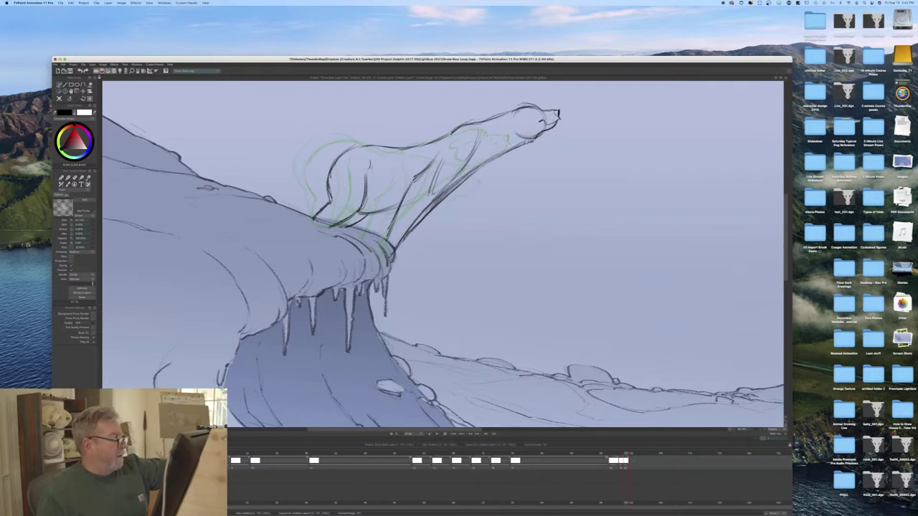
mouse_move(507, 134)
left_mouse_down()
mouse_move(532, 137)
mouse_move(506, 136)
mouse_move(511, 118)
mouse_move(507, 127)
left_mouse_up()
left_click_drag(508, 117, 502, 122)
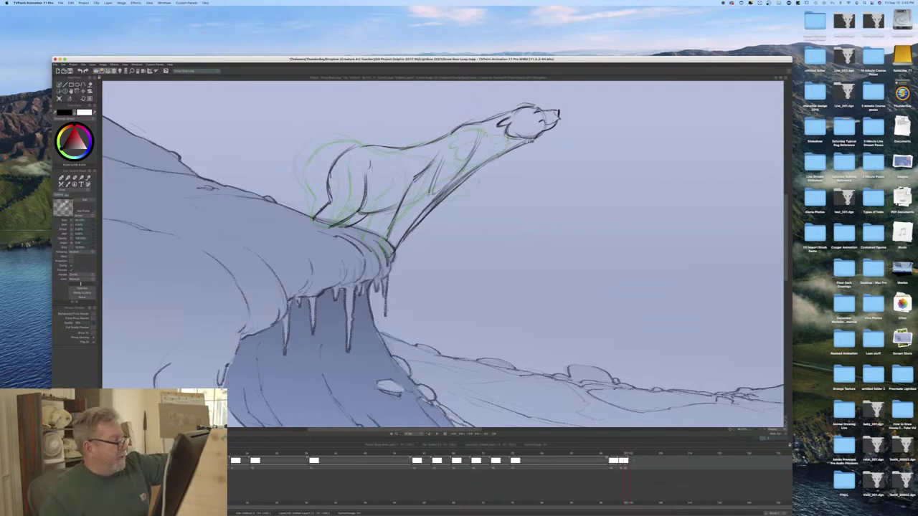
left_click_drag(528, 111, 535, 106)
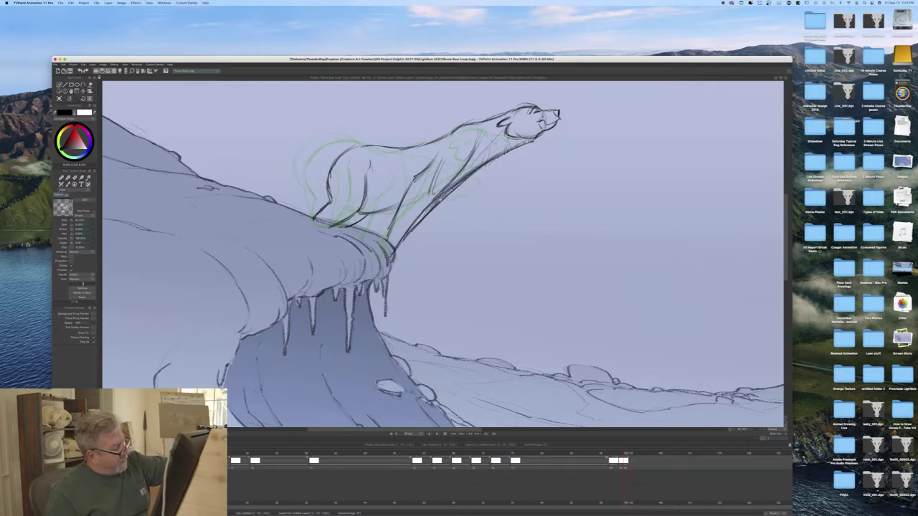
left_click_drag(433, 201, 402, 241)
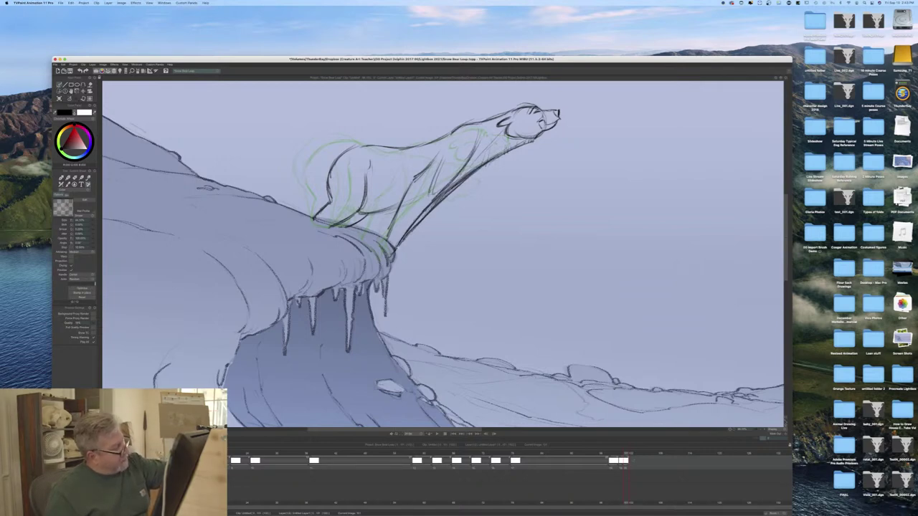
mouse_move(401, 199)
left_mouse_down()
mouse_move(386, 234)
mouse_move(343, 226)
left_mouse_up()
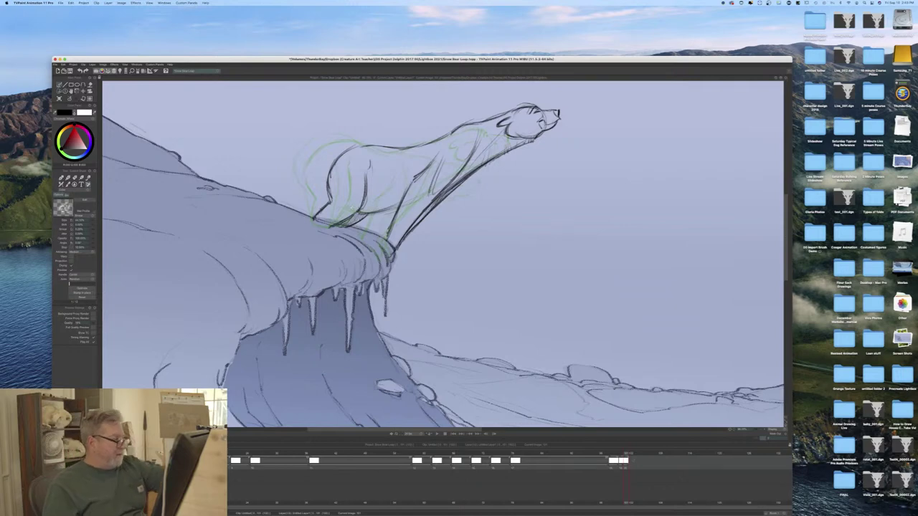
Step: Add a new blank drawing after the stretched pose and sketch a head circle ahead of the previous pose's muzzle
left_click_drag(625, 453, 581, 452)
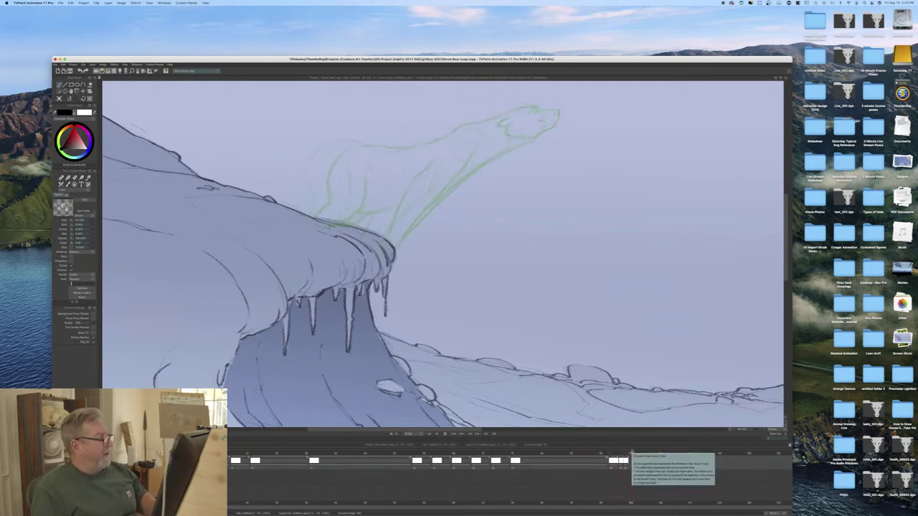
key("Insert")
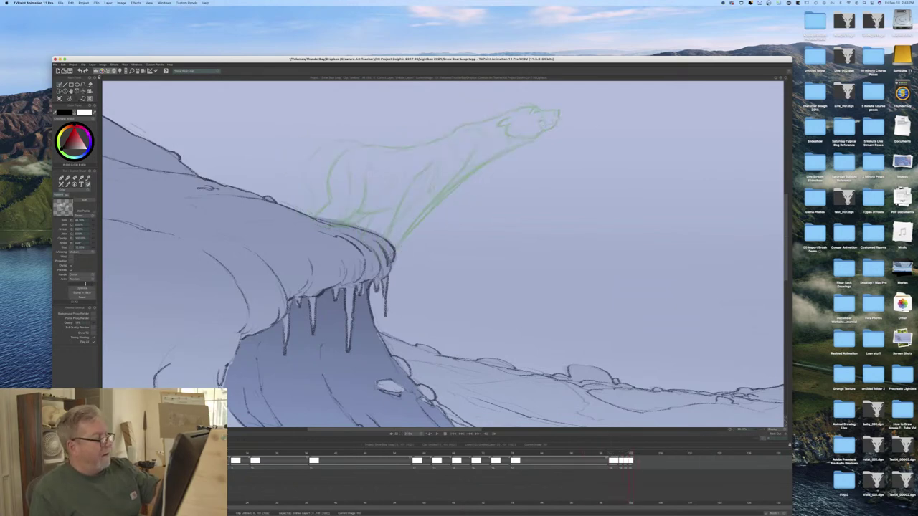
left_click_drag(592, 101, 588, 100)
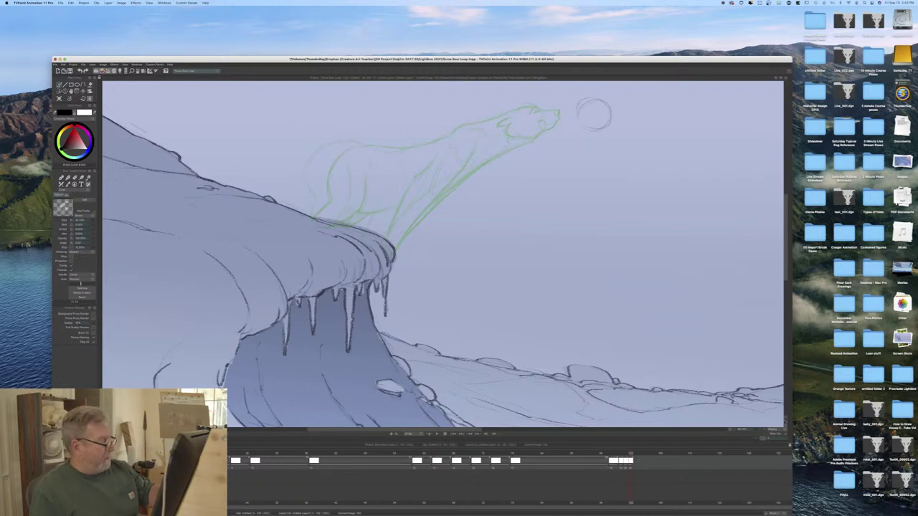
left_click_drag(323, 430, 330, 431)
mouse_move(568, 115)
left_mouse_down()
mouse_move(440, 115)
mouse_move(458, 102)
mouse_move(429, 119)
mouse_move(451, 99)
mouse_move(433, 131)
left_mouse_up()
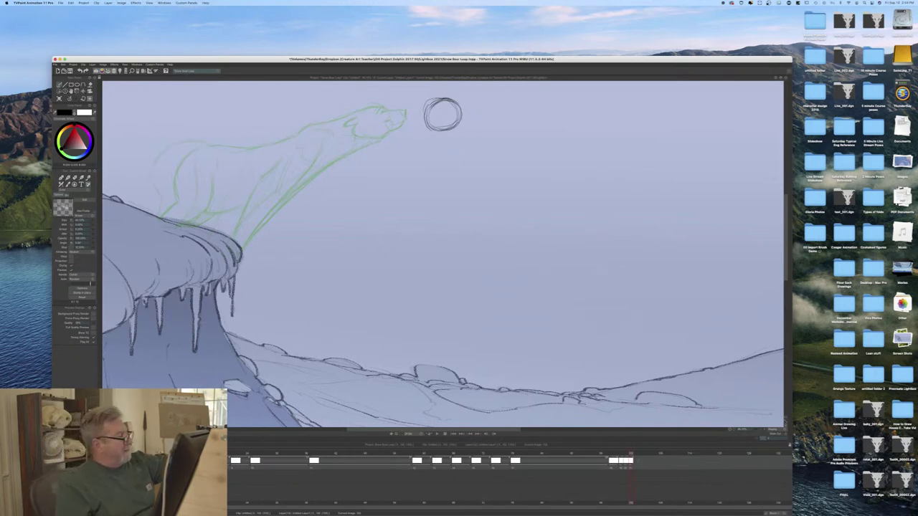
Step: Draw the top contour of the leaping bear from the head circle along the neck, shoulder and back to the rump
mouse_move(392, 110)
left_mouse_down()
mouse_move(424, 104)
mouse_move(365, 112)
mouse_move(457, 104)
left_mouse_up()
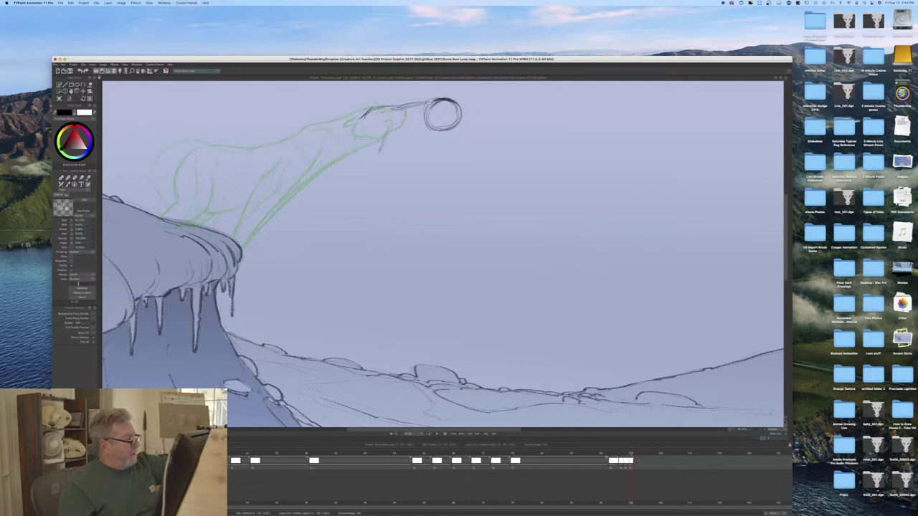
left_click_drag(378, 109, 396, 107)
left_click_drag(369, 110, 363, 116)
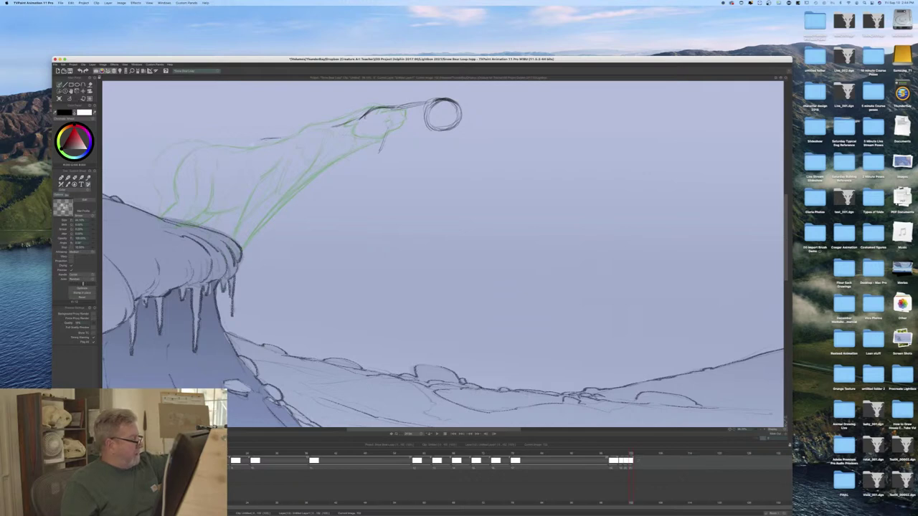
left_click_drag(241, 151, 225, 169)
mouse_move(353, 120)
left_mouse_down()
mouse_move(277, 138)
mouse_move(227, 168)
left_mouse_up()
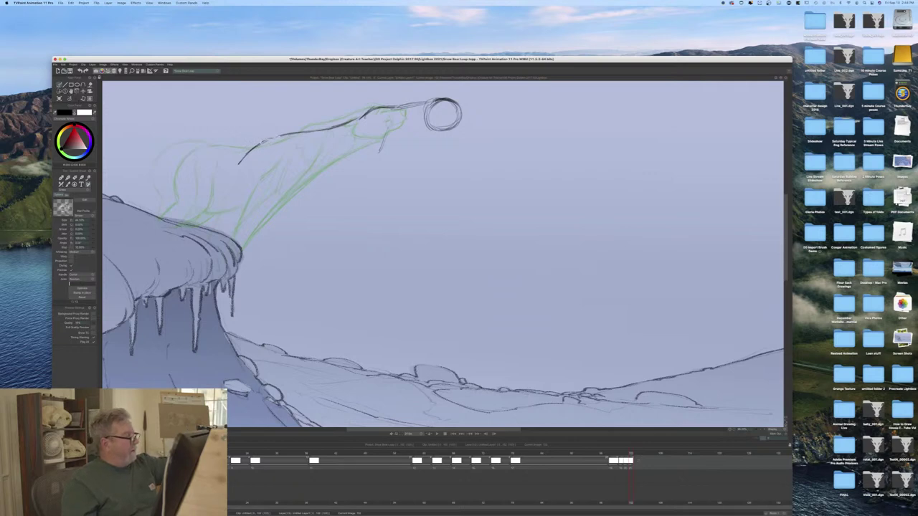
left_click_drag(241, 164, 271, 139)
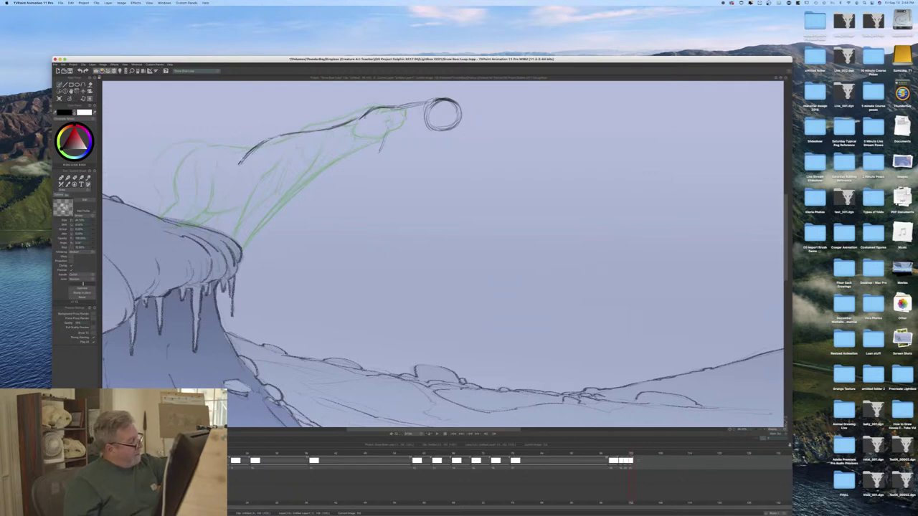
left_click_drag(242, 159, 220, 176)
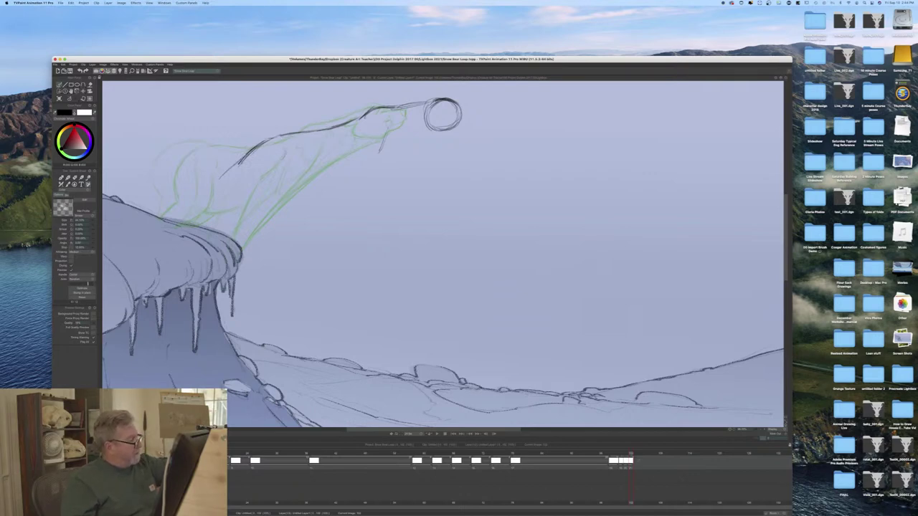
Step: Draw the hind leg line reaching down to the snow and the curved chest and belly line, and check against earlier drawings
left_click_drag(270, 177, 184, 225)
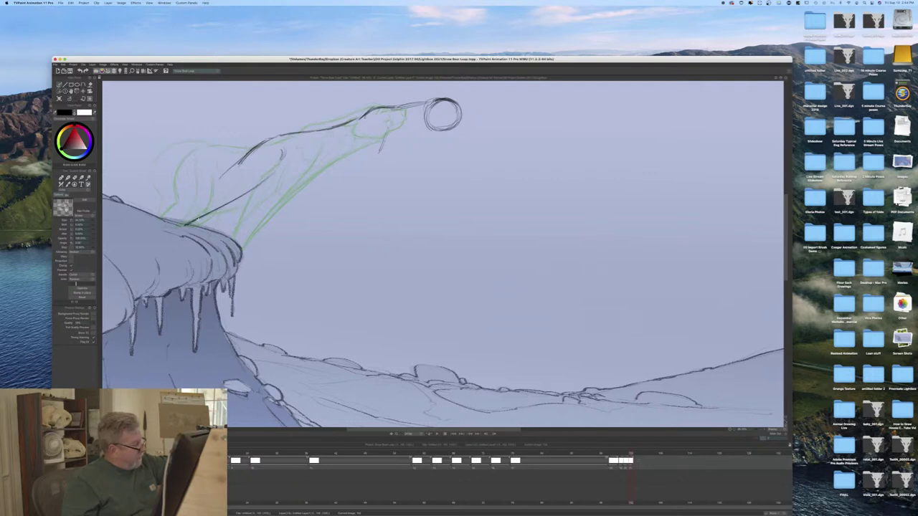
left_click_drag(267, 180, 219, 205)
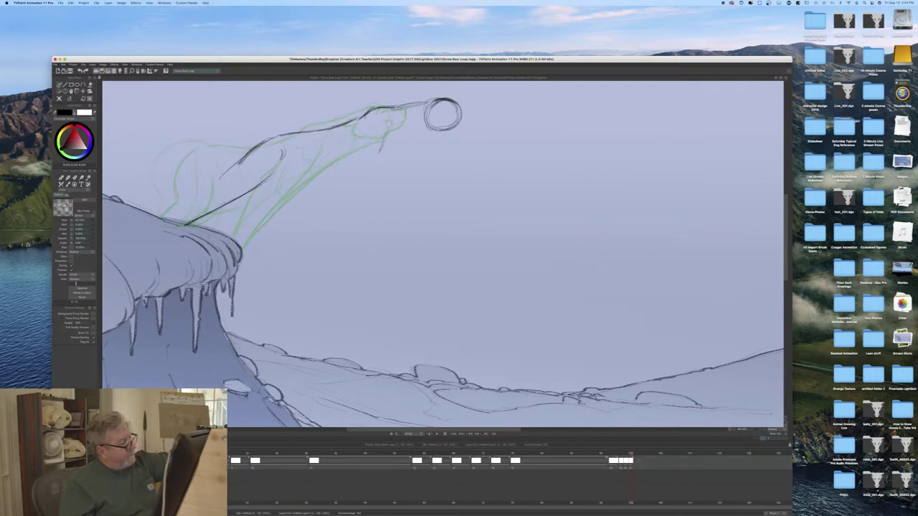
left_click_drag(386, 161, 338, 187)
left_click_drag(366, 113, 254, 148)
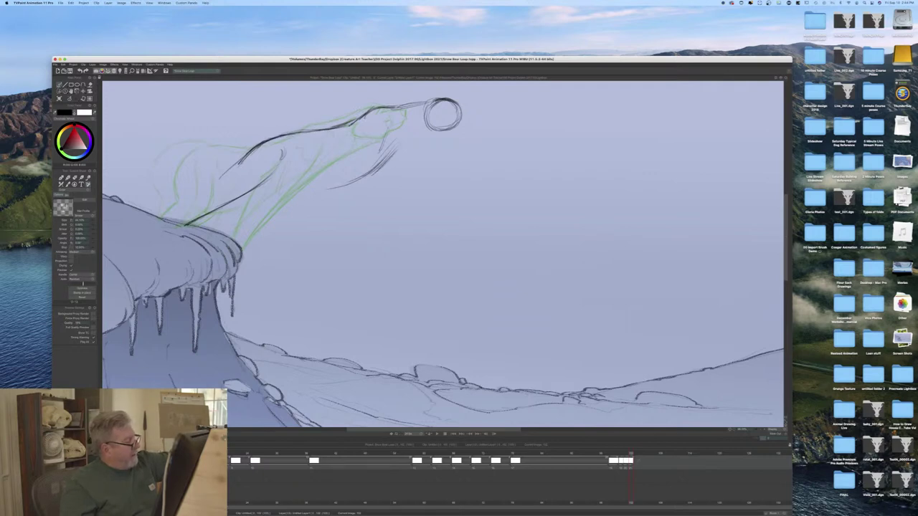
left_click_drag(351, 185, 279, 192)
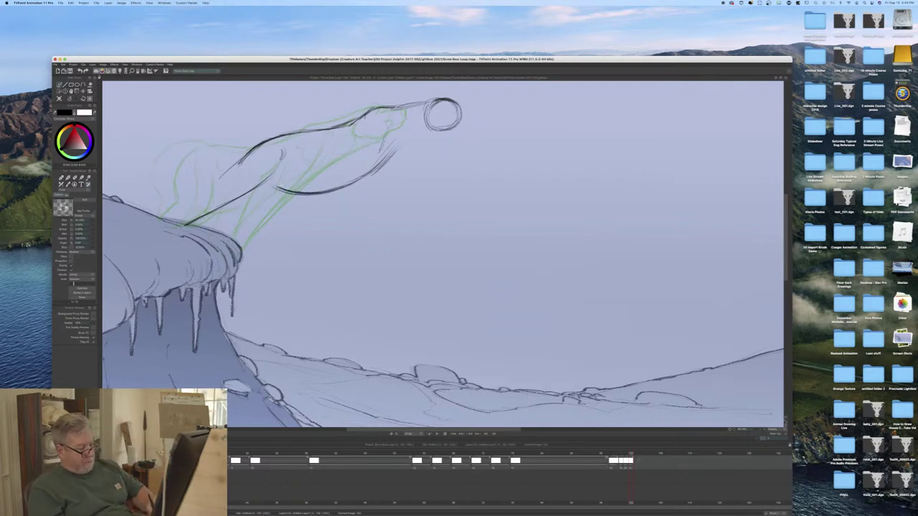
mouse_move(631, 459)
left_mouse_down()
mouse_move(606, 461)
mouse_move(643, 461)
mouse_move(594, 453)
left_mouse_up()
key("Right")
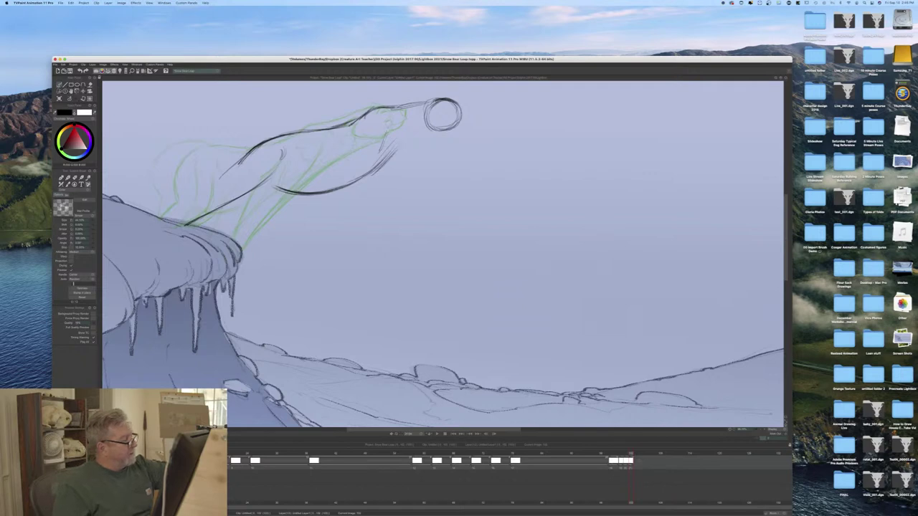
Step: Draw the near foreleg hanging off the ledge with its paw, add the far paw behind it, and draw the throat line
mouse_move(355, 143)
left_mouse_down()
mouse_move(352, 161)
mouse_move(381, 155)
mouse_move(369, 169)
mouse_move(351, 161)
mouse_move(361, 192)
left_mouse_up()
mouse_move(380, 159)
left_mouse_down()
mouse_move(353, 208)
mouse_move(333, 221)
left_mouse_up()
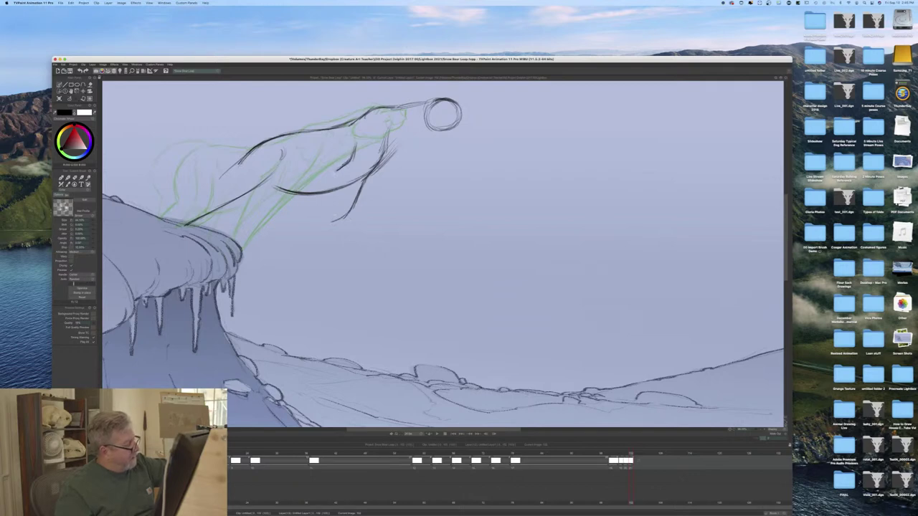
mouse_move(337, 177)
left_mouse_down()
mouse_move(322, 225)
mouse_move(313, 217)
mouse_move(334, 224)
left_mouse_up()
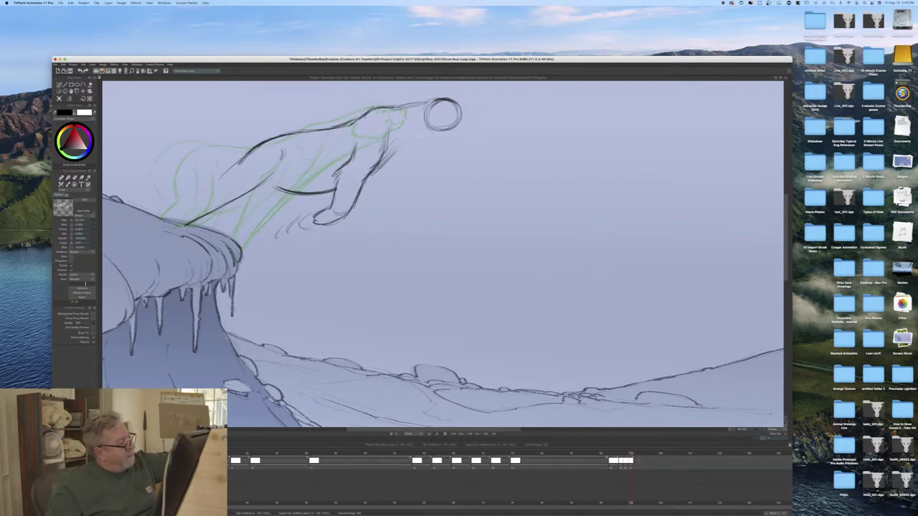
mouse_move(408, 146)
left_mouse_down()
mouse_move(440, 132)
mouse_move(379, 170)
left_mouse_up()
mouse_move(398, 152)
left_mouse_down()
mouse_move(353, 205)
mouse_move(308, 234)
left_mouse_up()
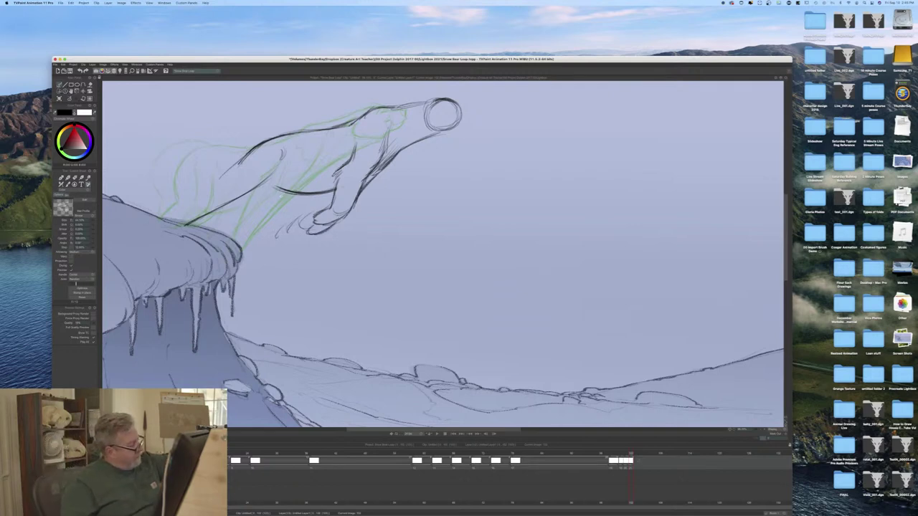
Step: Draw both hind legs stretched back to the ledge, extending the rump line down to the foot and reinforcing the contours
left_click_drag(286, 196, 204, 225)
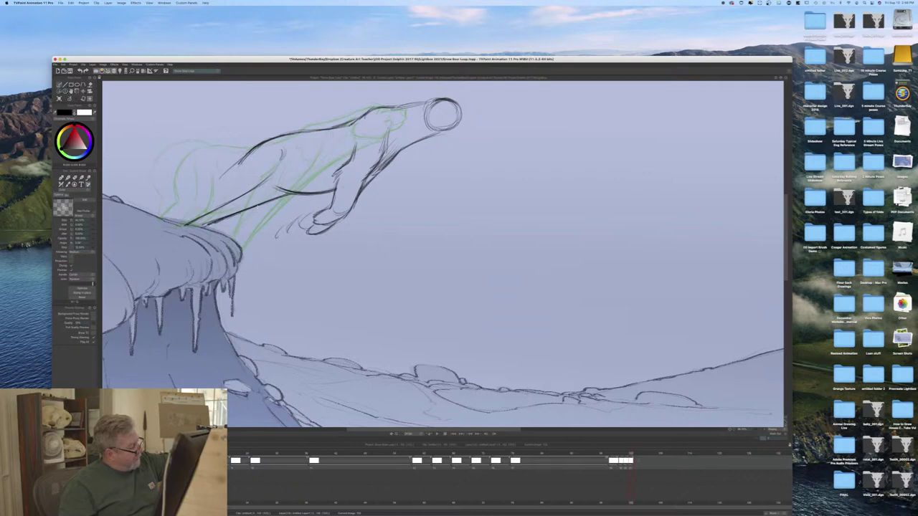
left_click_drag(298, 194, 264, 203)
left_click_drag(279, 166, 224, 201)
left_click_drag(237, 165, 174, 217)
left_click_drag(207, 189, 172, 218)
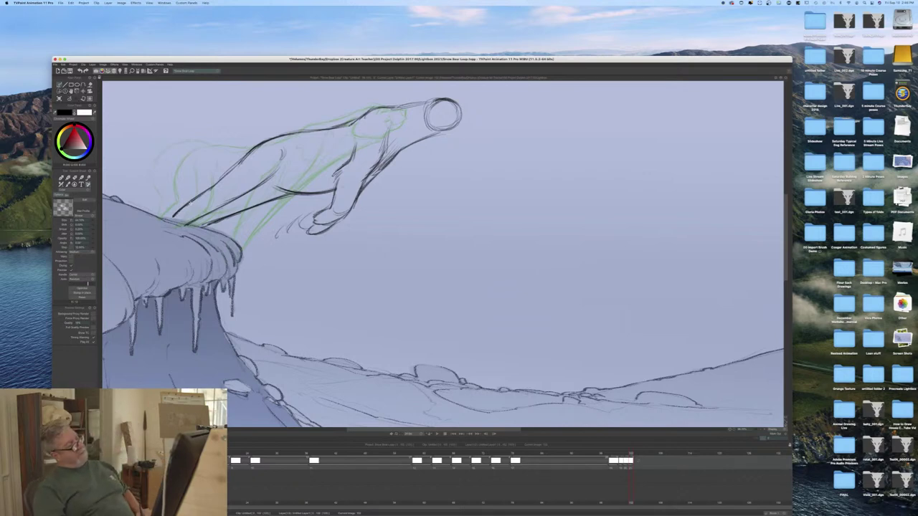
left_click_drag(242, 160, 220, 181)
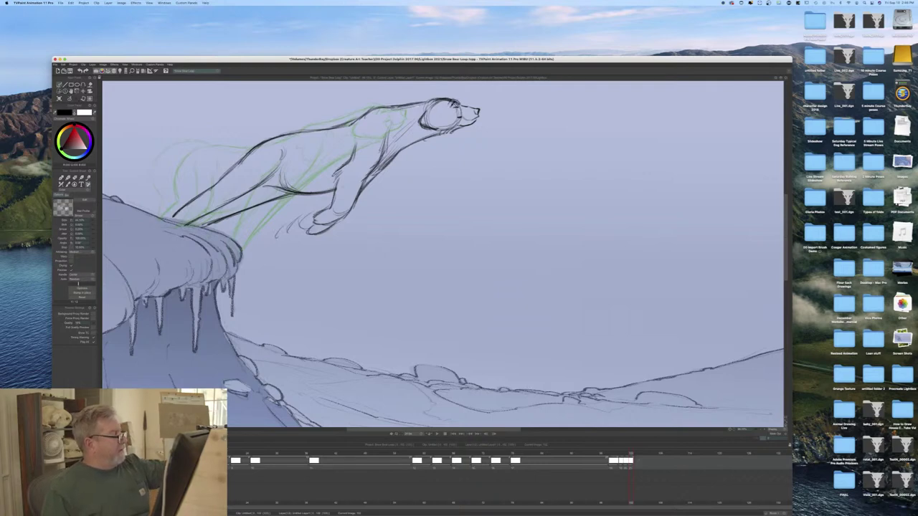
Step: Draw the ear on the leaping bear's head and the hind paw still planted on the snow
mouse_move(426, 106)
left_mouse_down()
mouse_move(413, 111)
mouse_move(423, 114)
left_mouse_up()
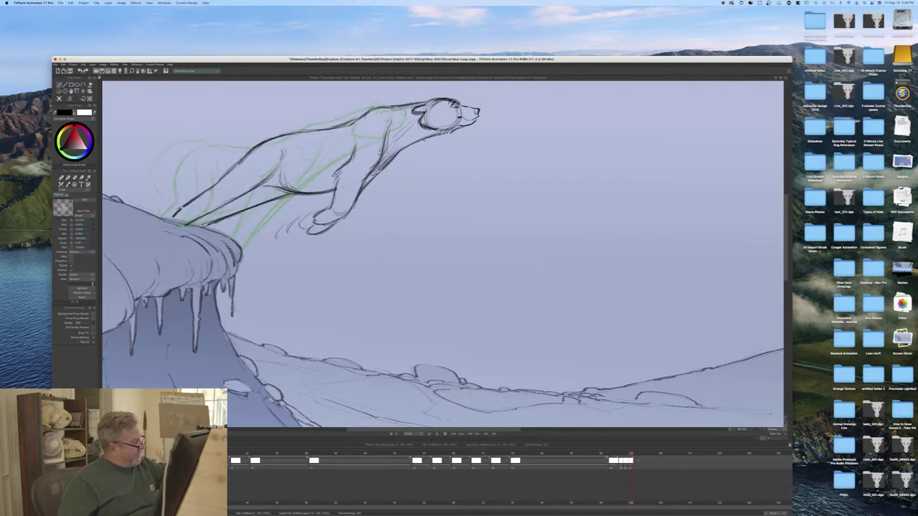
left_click_drag(174, 208, 171, 224)
key("ctrl+z")
key("ctrl+z")
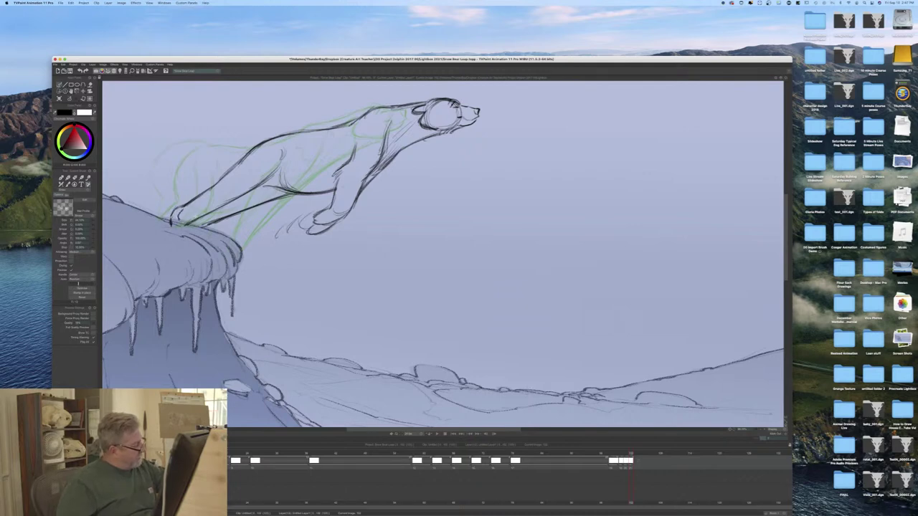
left_click_drag(171, 225, 184, 228)
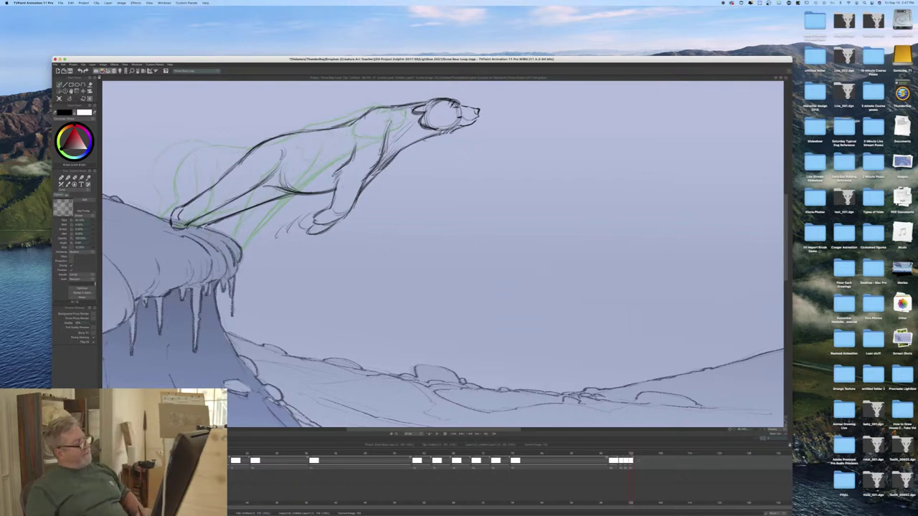
Step: Shade the far hind leg with diagonal hatching from the thigh down to the foot
left_click_drag(280, 187, 263, 197)
left_click_drag(268, 188, 219, 219)
left_click_drag(225, 204, 209, 223)
left_click_drag(211, 215, 201, 224)
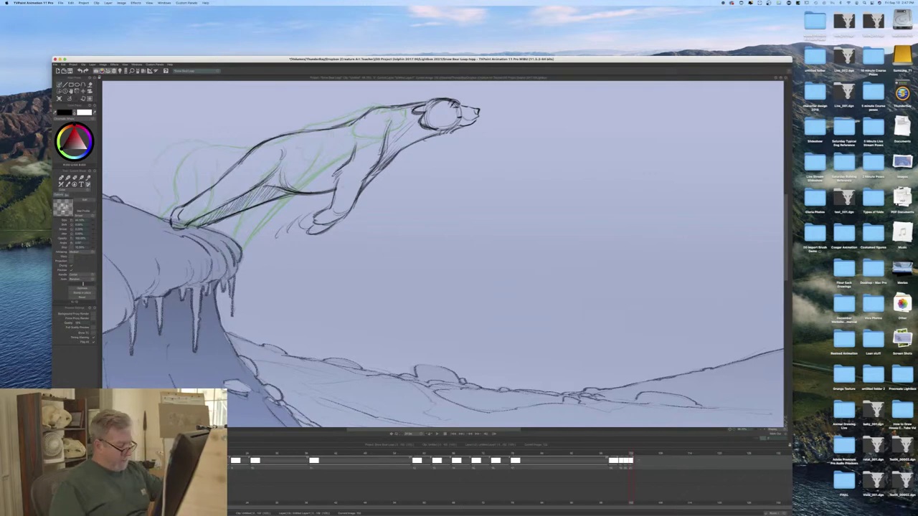
Step: Flip back and forth through the last poses, from standing to push-off, to examine how the leap moves
mouse_move(631, 453)
left_mouse_down()
mouse_move(576, 453)
mouse_move(636, 453)
mouse_move(604, 453)
mouse_move(626, 453)
left_mouse_up()
key("Left")
key("Left")
key("Right")
key("Left")
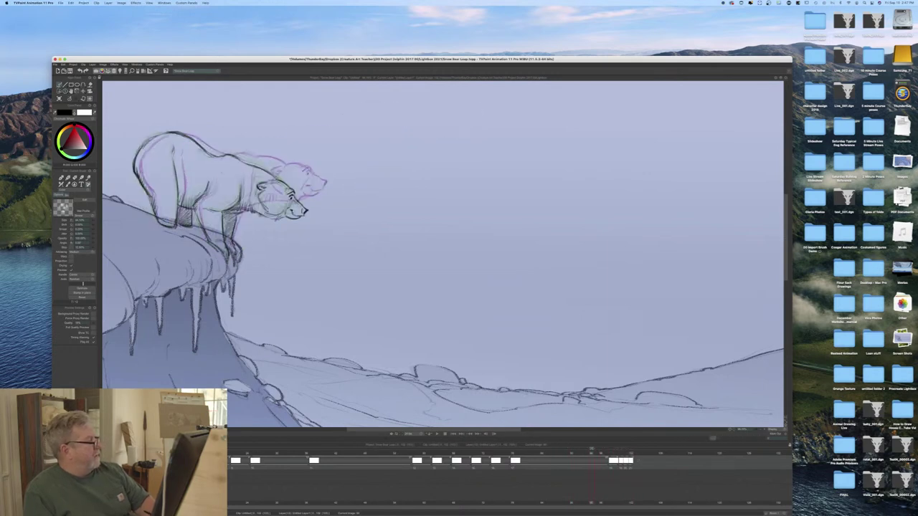
key("Right")
key("Right")
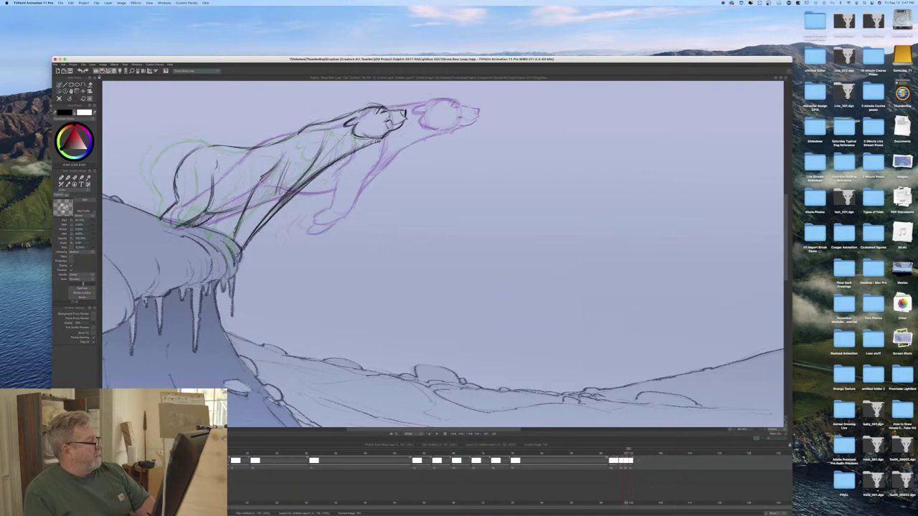
key("Right")
key("Right")
key("Left")
key("Left")
key("Left")
key("Right")
key("Right")
key("Right")
key("Left")
key("Left")
key("Right")
key("Right")
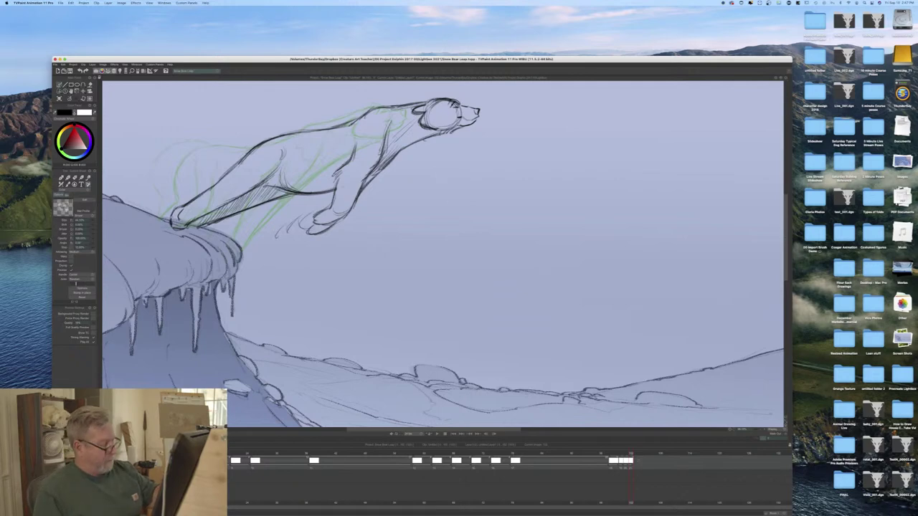
Step: Add a new frame after the push-off pose and rough in the airborne bear's head circle, neck and back line
key("Right")
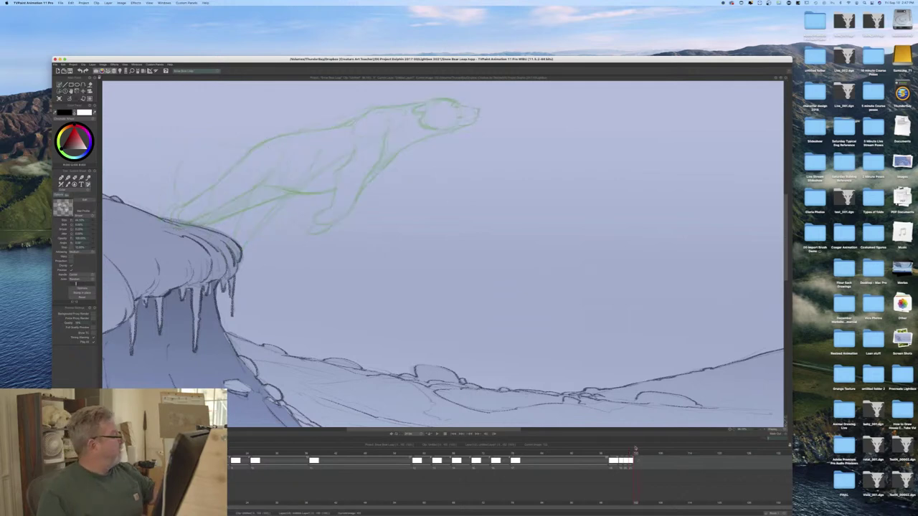
key("Insert")
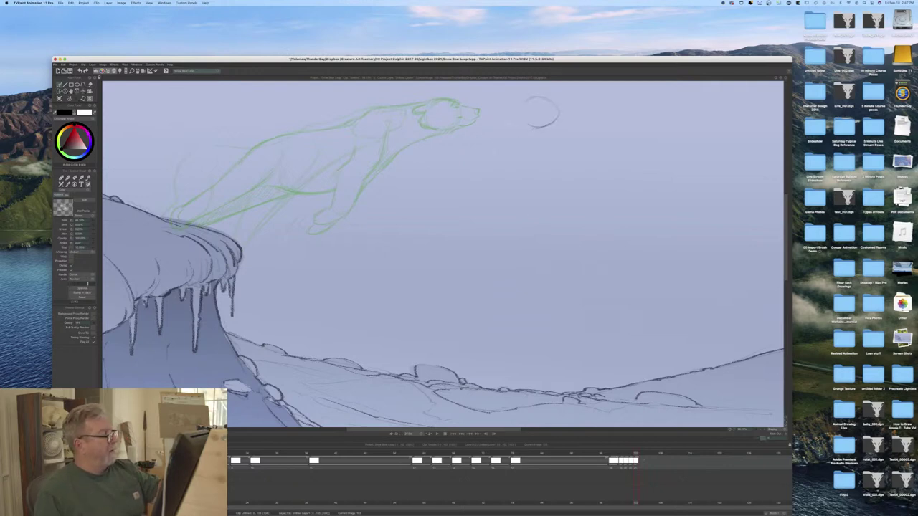
left_click_drag(557, 116, 532, 126)
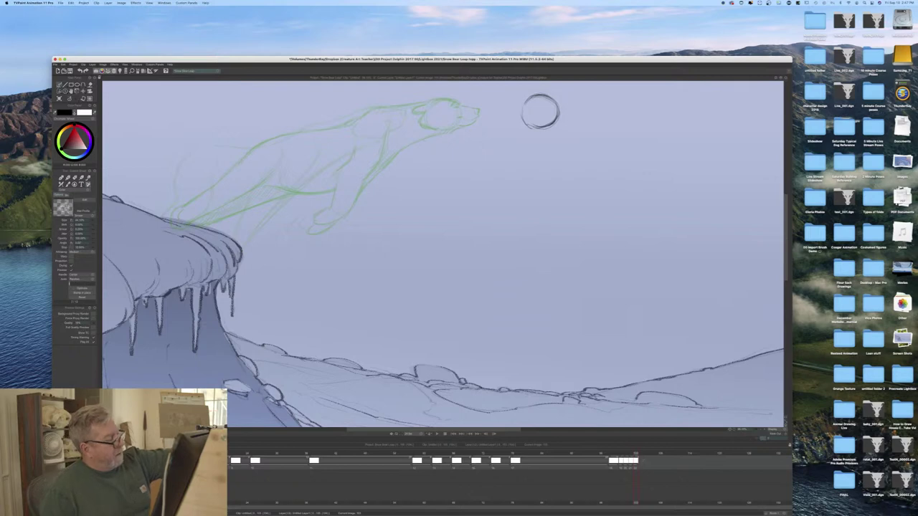
left_click_drag(527, 95, 469, 95)
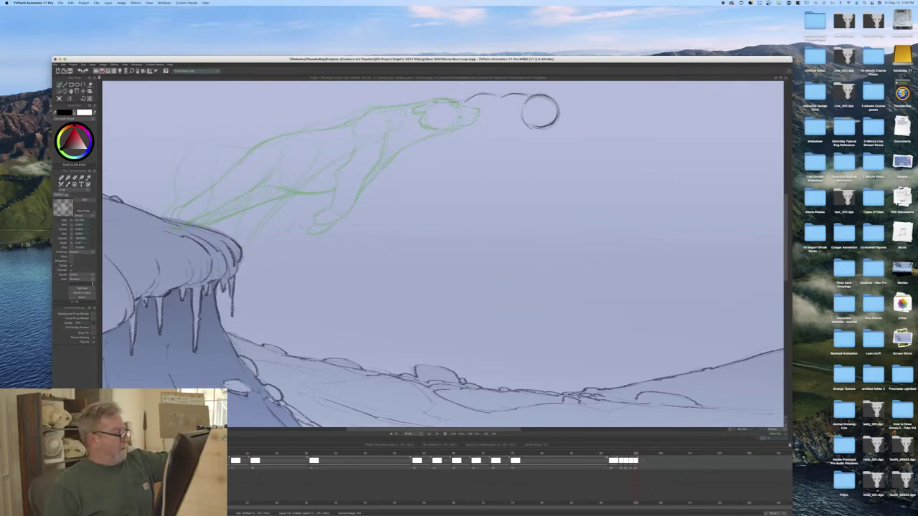
left_click_drag(399, 107, 366, 140)
left_click_drag(459, 101, 380, 122)
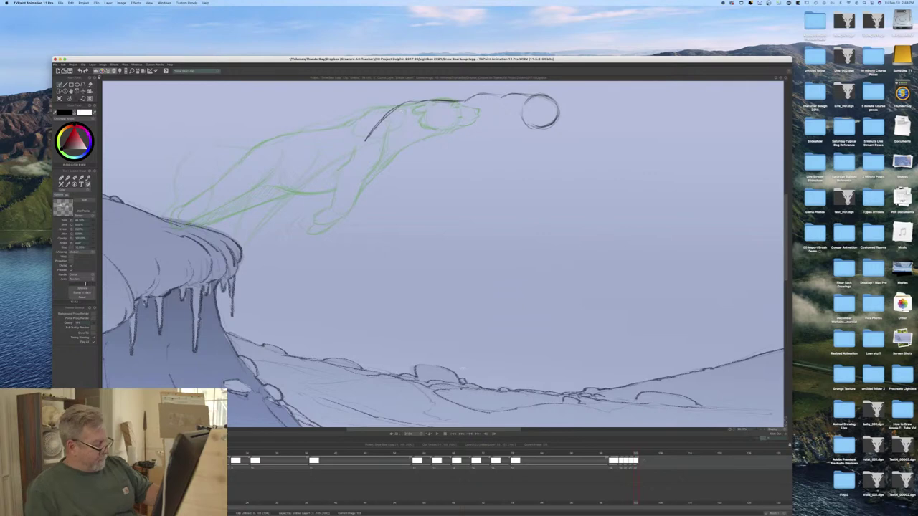
Step: Flip back to the crouching poses and scrub forward to the new frame to examine how the leap builds up
key("Left")
key("Left")
key("Left")
key("Left")
key("Left")
key("Left")
key("Left")
key("Left")
key("Left")
key("Left")
key("Left")
key("Left")
key("Left")
key("Left")
key("Left")
key("Left")
key("Left")
key("Left")
key("Left")
key("Left")
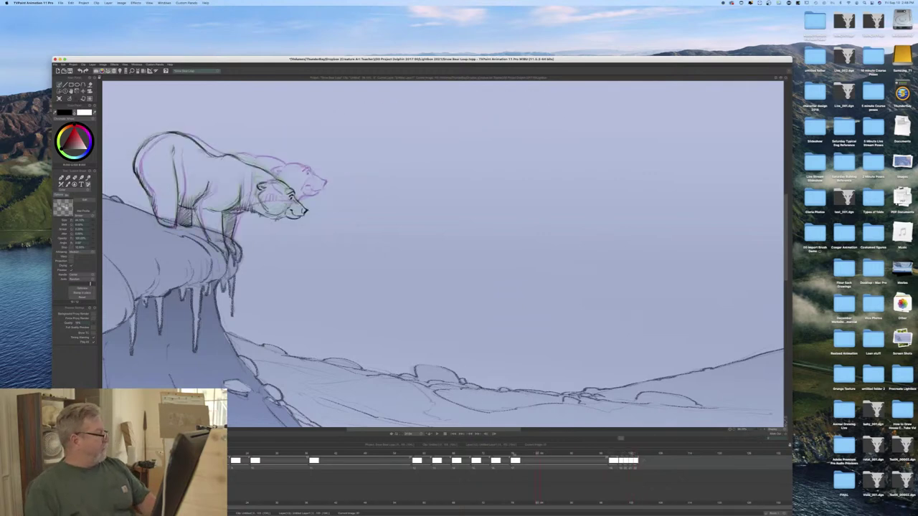
key("Right")
key("Right")
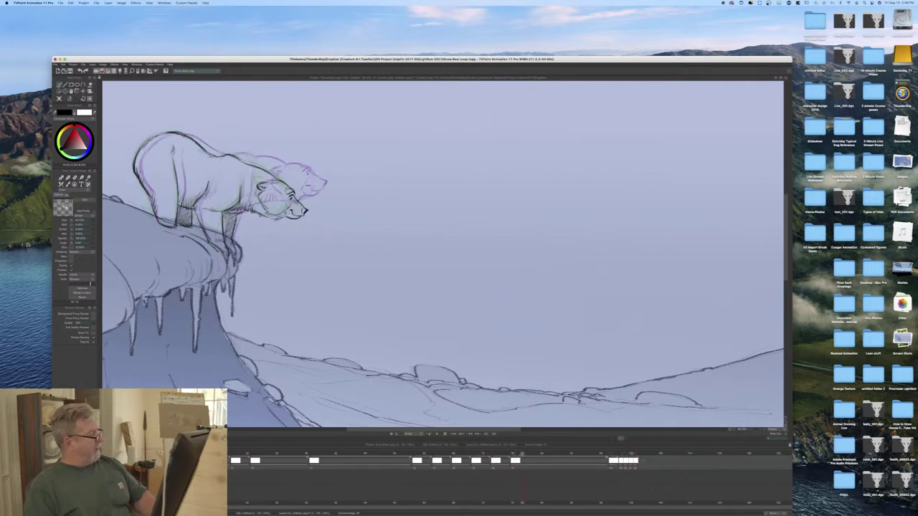
left_click_drag(522, 453, 601, 454)
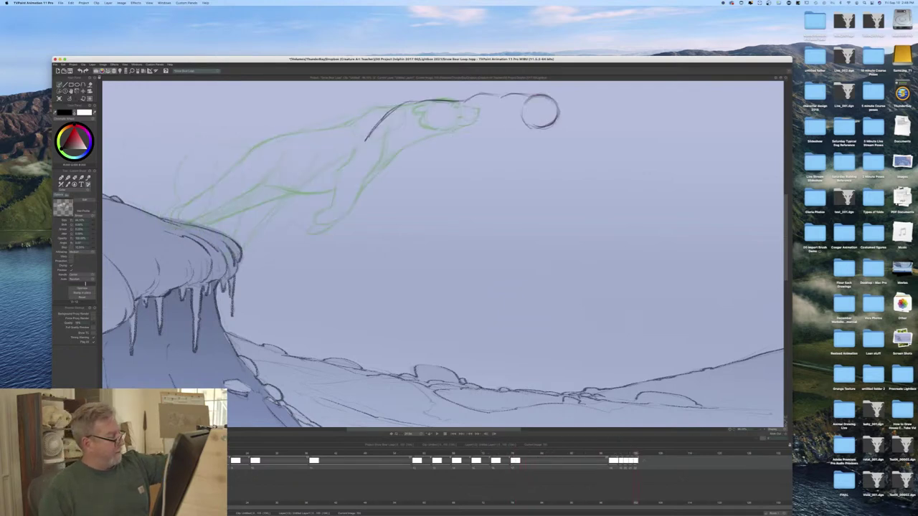
Step: Sketch the belly curve rising to the throat and add the muzzle, nose and mouth to the airborne bear's head
mouse_move(406, 174)
left_mouse_down()
mouse_move(453, 168)
mouse_move(436, 174)
left_mouse_up()
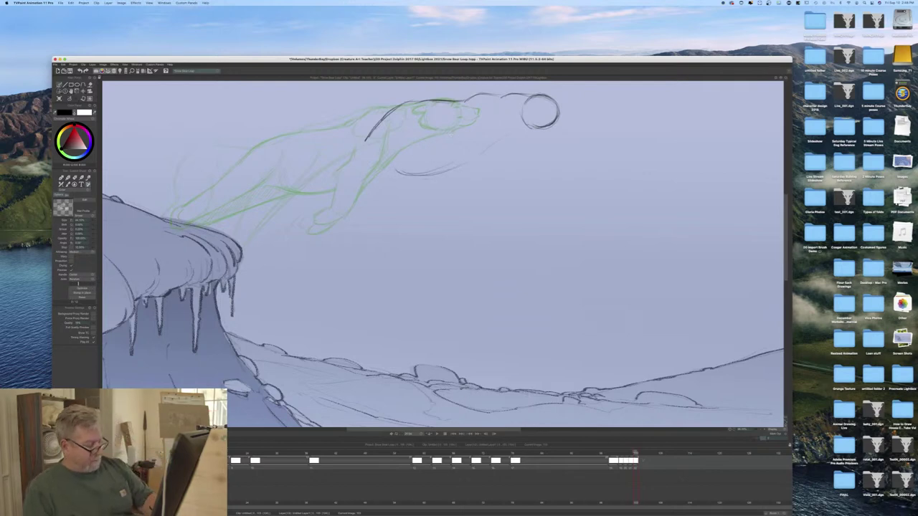
mouse_move(634, 454)
left_mouse_down()
mouse_move(582, 453)
mouse_move(649, 454)
left_mouse_up()
key("Left")
key("Left")
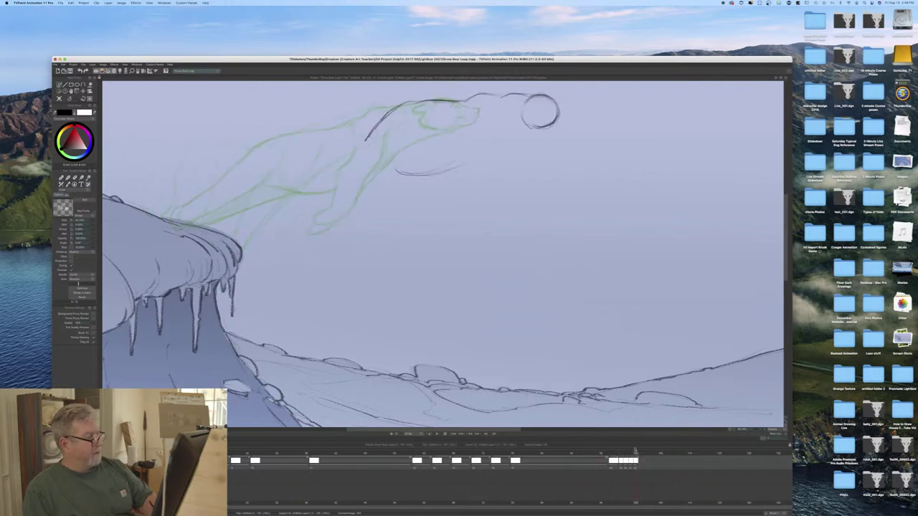
left_click_drag(479, 154, 500, 140)
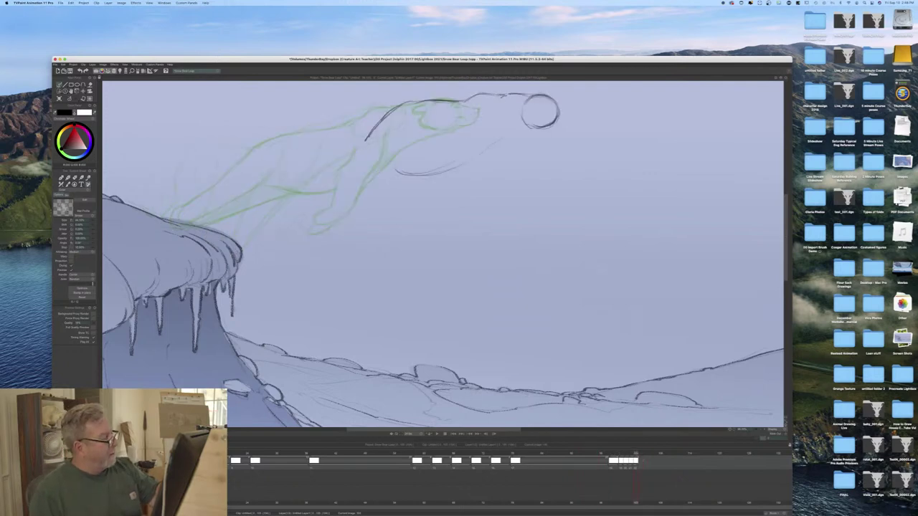
left_click_drag(520, 95, 554, 99)
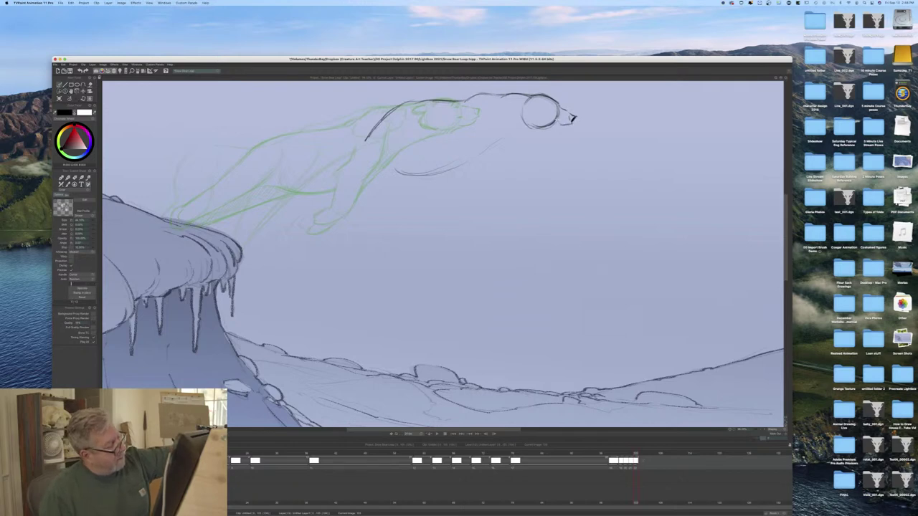
mouse_move(556, 127)
left_mouse_down()
mouse_move(568, 129)
mouse_move(554, 126)
left_mouse_up()
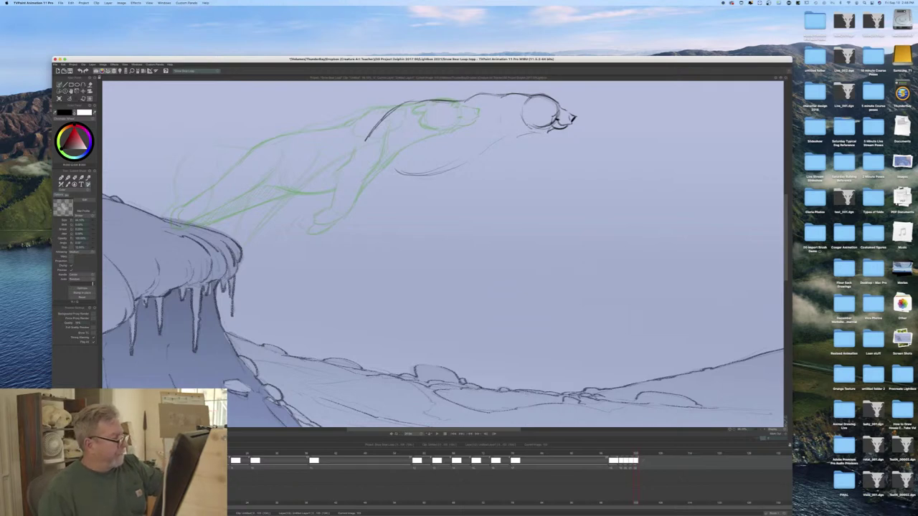
Step: Draw the near foreleg hanging bent below the shoulder with its paw, and add the ear and chest fur
mouse_move(500, 115)
left_mouse_down()
mouse_move(490, 154)
mouse_move(460, 149)
left_mouse_up()
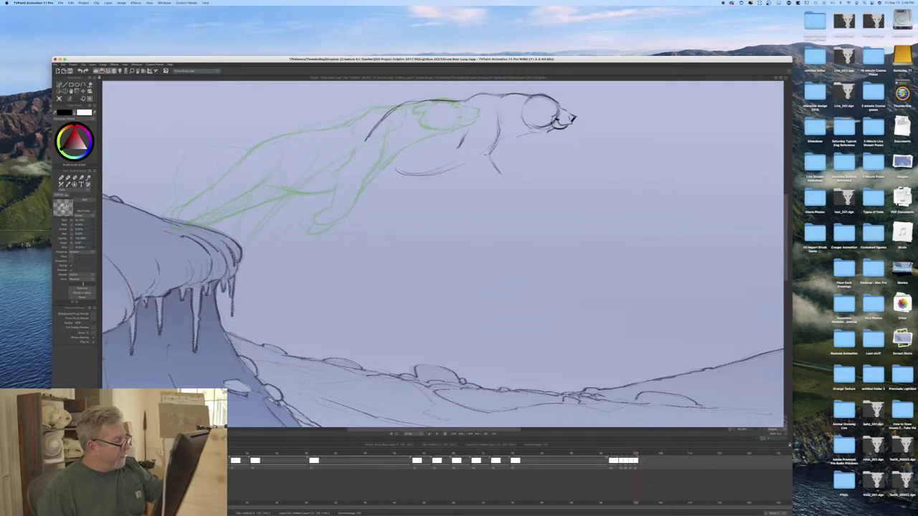
mouse_move(463, 164)
left_mouse_down()
mouse_move(478, 182)
mouse_move(505, 180)
mouse_move(501, 204)
left_mouse_up()
left_click_drag(465, 166, 487, 185)
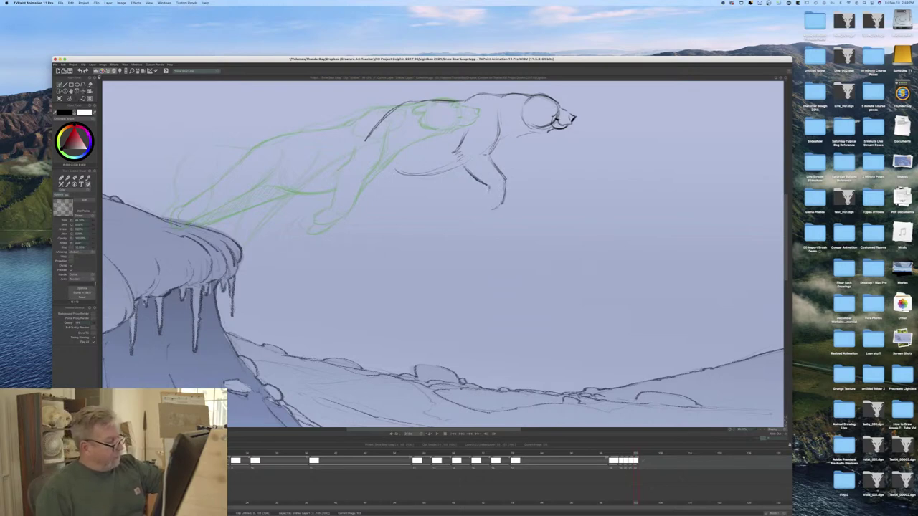
mouse_move(485, 198)
left_mouse_down()
mouse_move(489, 210)
mouse_move(505, 199)
left_mouse_up()
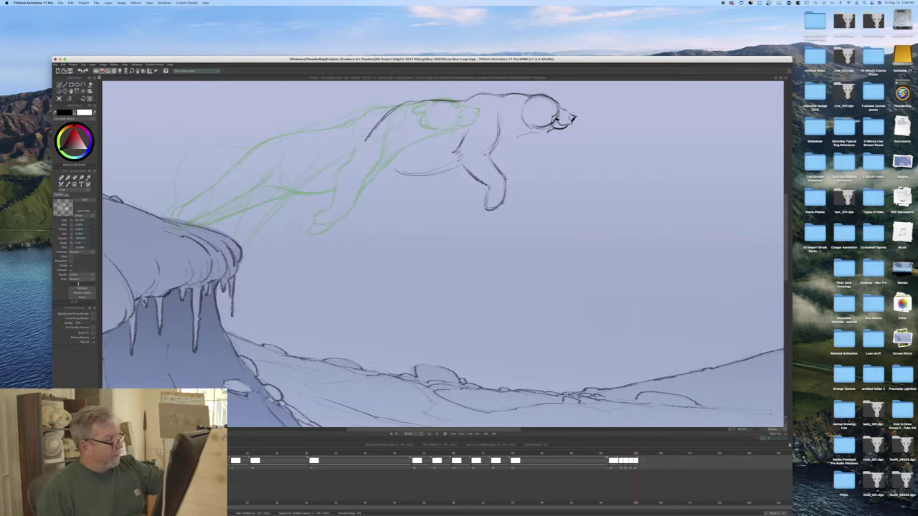
left_click_drag(491, 156, 502, 172)
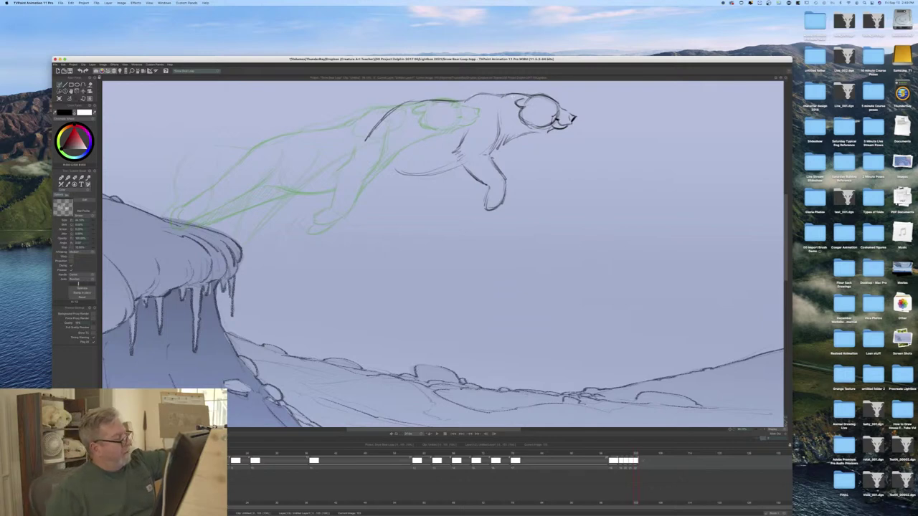
Step: Darken the pad of the far front paw and replace the first back line with a lower one from shoulders to rump
left_click_drag(455, 102, 418, 101)
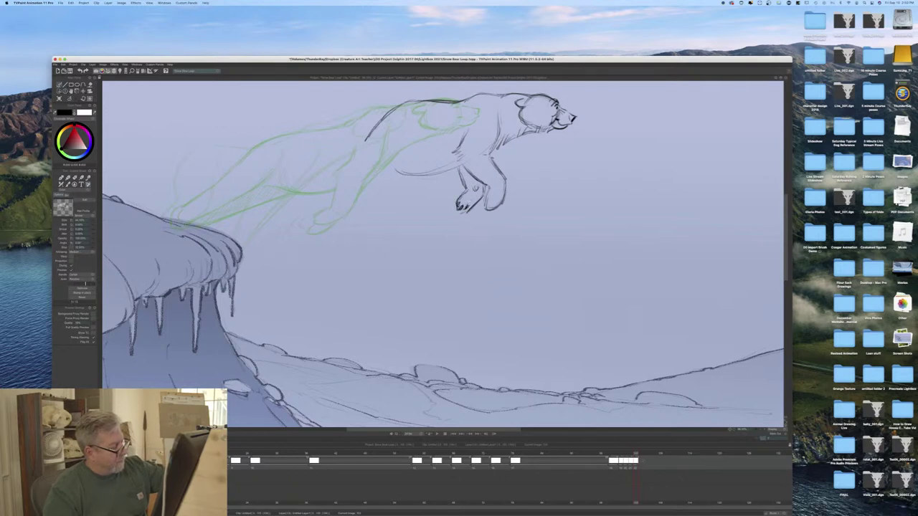
left_click_drag(461, 195, 469, 201)
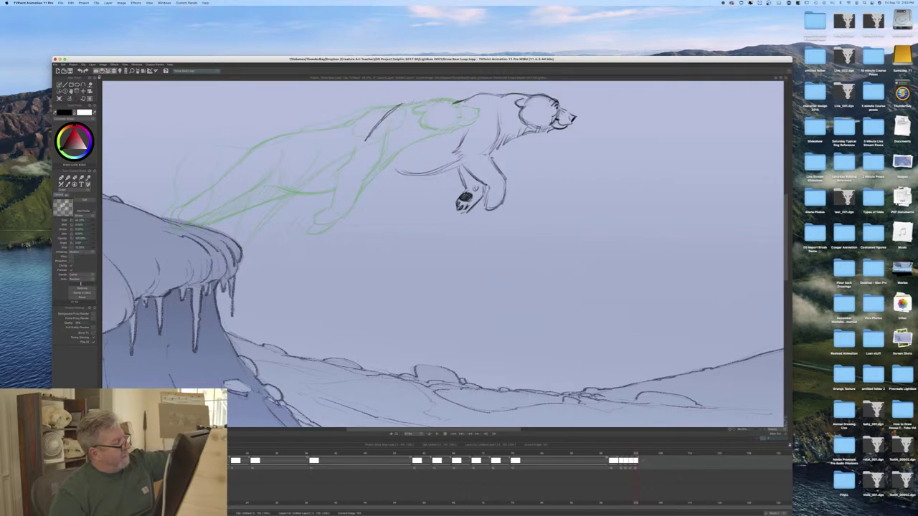
left_click_drag(399, 107, 369, 137)
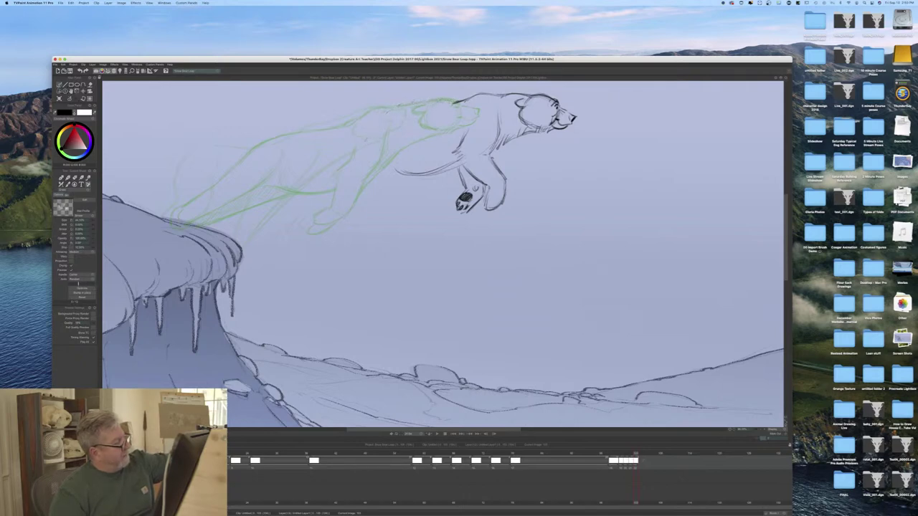
left_click_drag(357, 134, 381, 121)
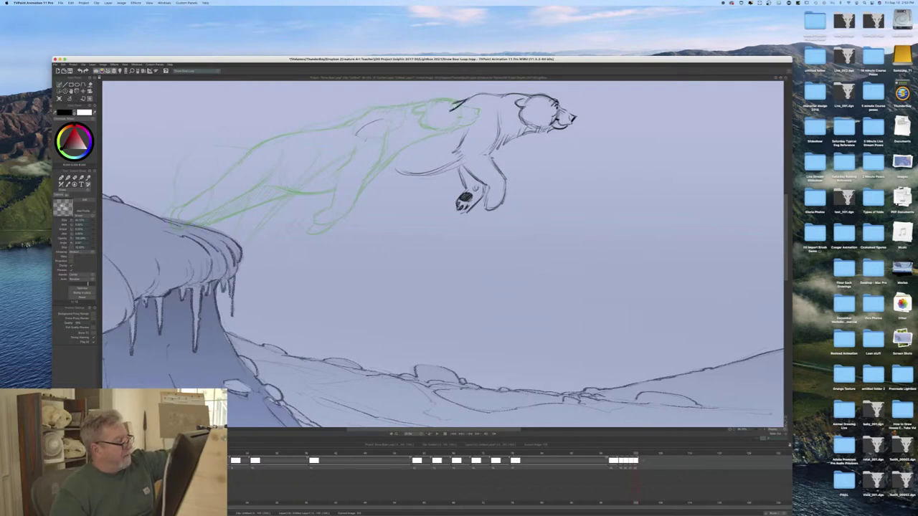
mouse_move(440, 112)
left_mouse_down()
mouse_move(383, 115)
mouse_move(352, 135)
left_mouse_up()
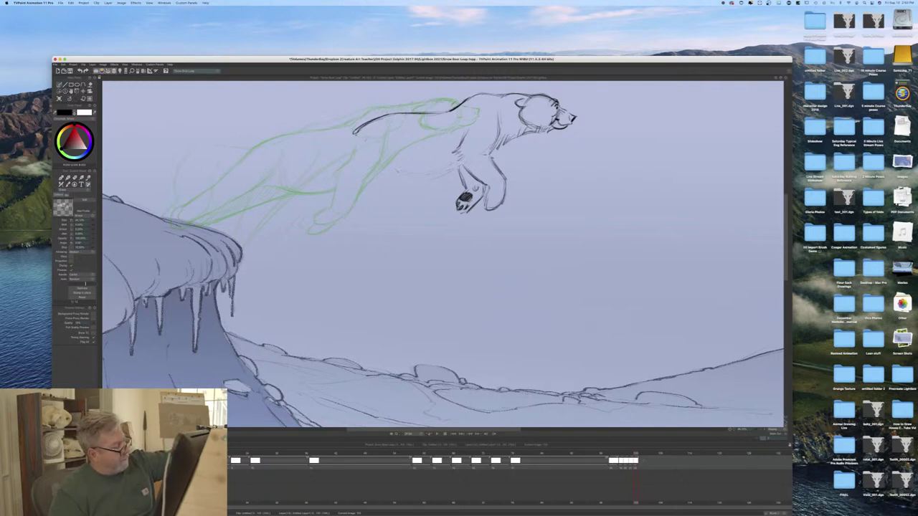
Step: Redraw the belly lower and draw the near hind leg trailing behind, with small snow clumps flying off its paw
left_click_drag(460, 168, 387, 188)
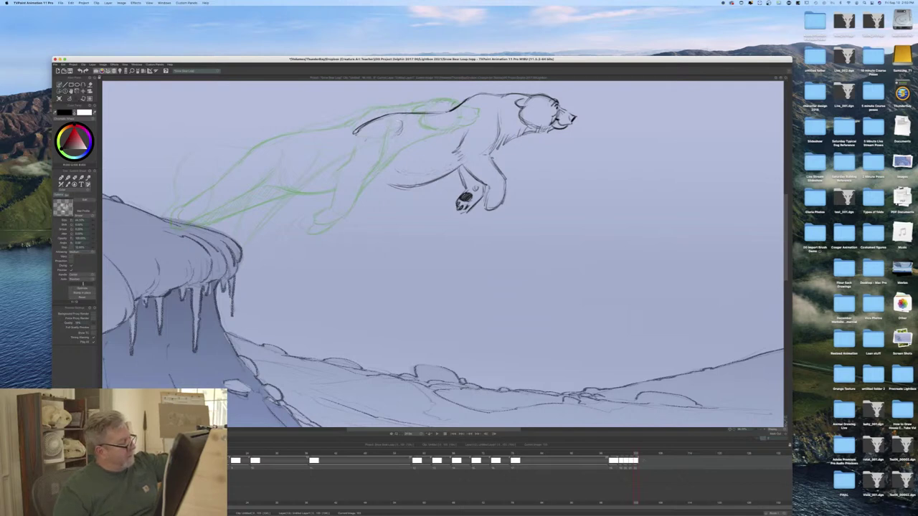
left_click_drag(385, 149, 350, 178)
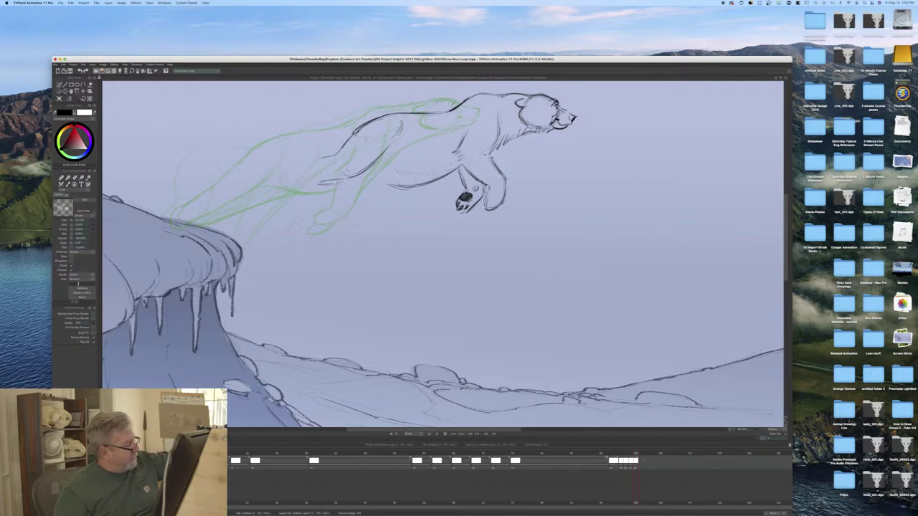
left_click_drag(333, 155, 285, 177)
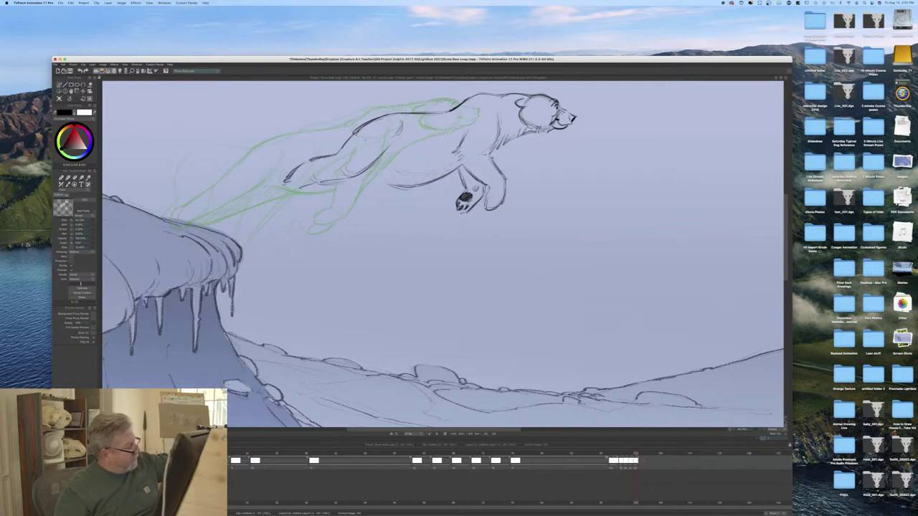
left_click_drag(284, 182, 293, 188)
left_click_drag(353, 136, 328, 155)
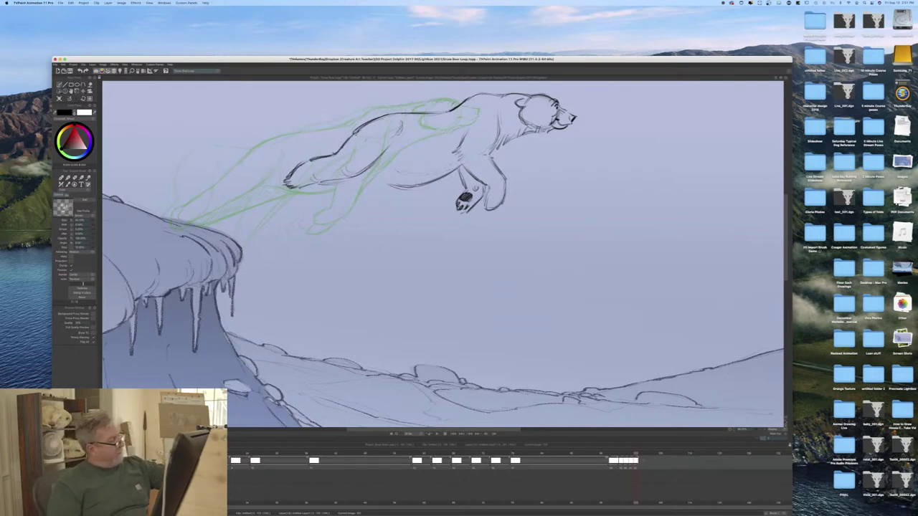
left_click_drag(278, 173, 282, 172)
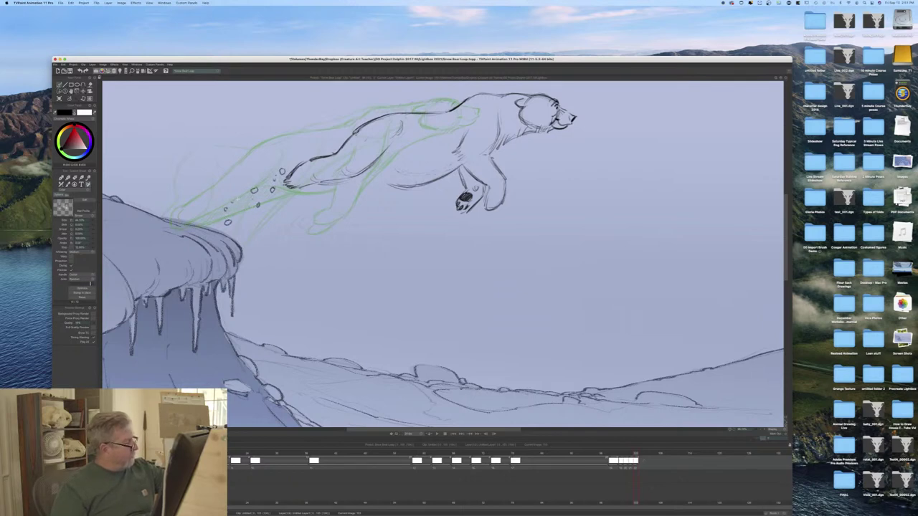
Step: Extend the belly line to the groin, then draw the far hind leg and shade both far legs with hatching
left_click_drag(417, 187, 364, 175)
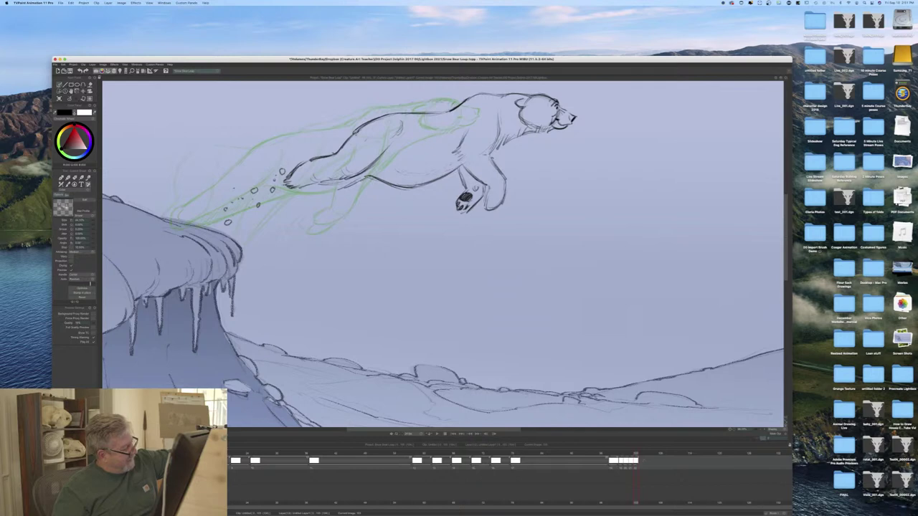
left_click_drag(361, 180, 270, 198)
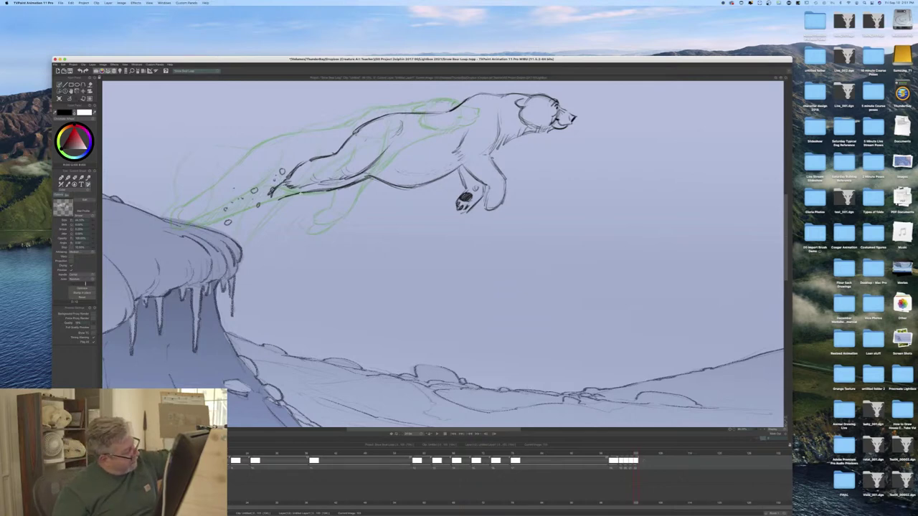
mouse_move(293, 194)
left_mouse_down()
mouse_move(266, 199)
mouse_move(311, 184)
mouse_move(300, 194)
left_mouse_up()
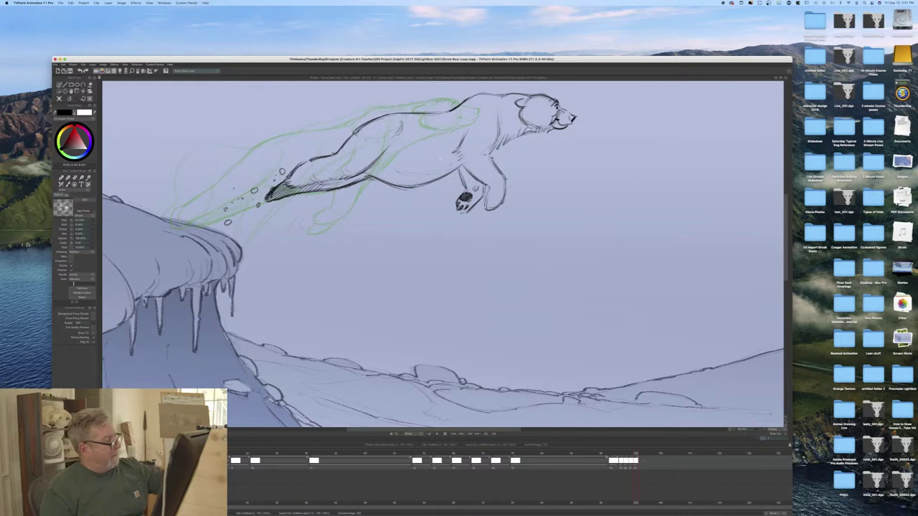
left_click_drag(460, 167, 475, 192)
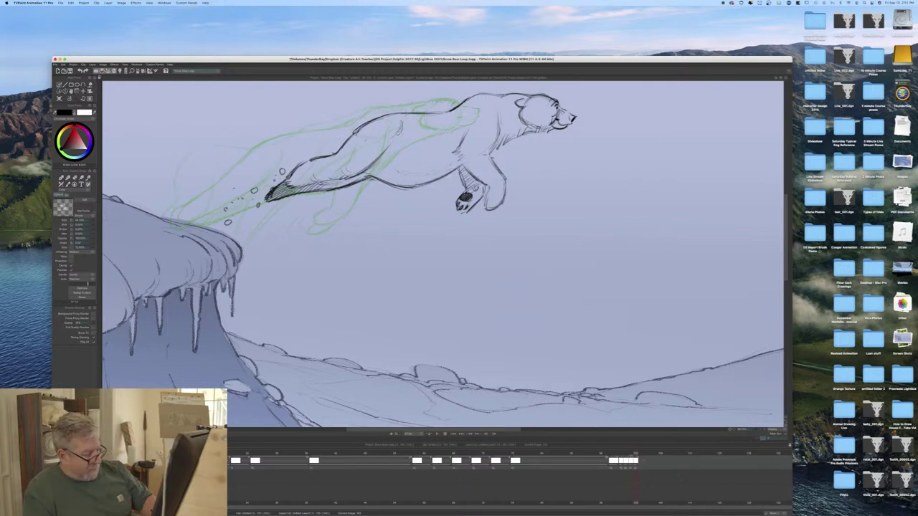
Step: View the whole scene and flip through the last poses up to the airborne bear to examine the leap's movement
left_click_drag(634, 455, 544, 450)
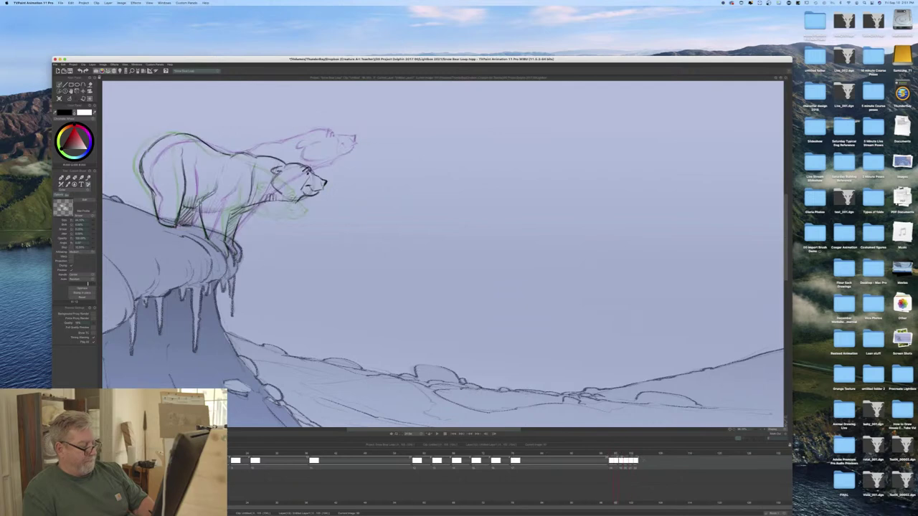
left_click_drag(786, 264, 785, 275)
scroll(443, 254, "right", 3)
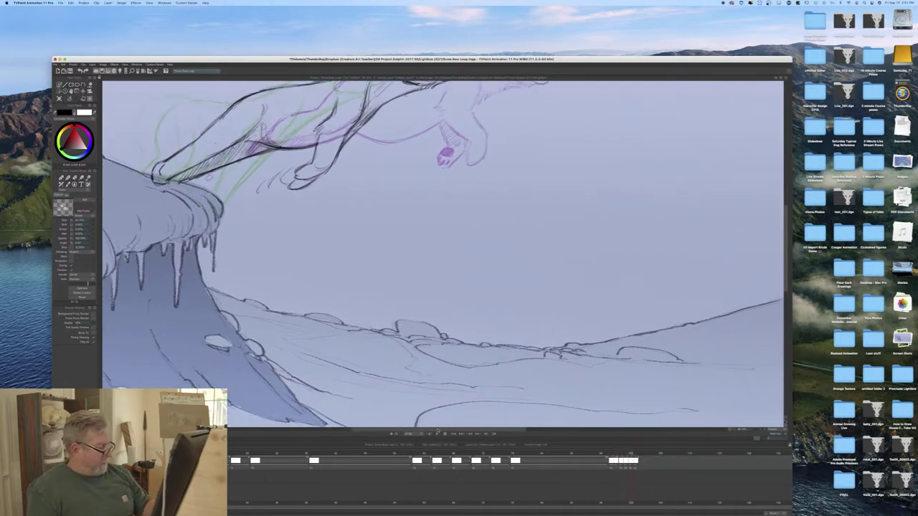
left_click_drag(756, 431, 740, 425)
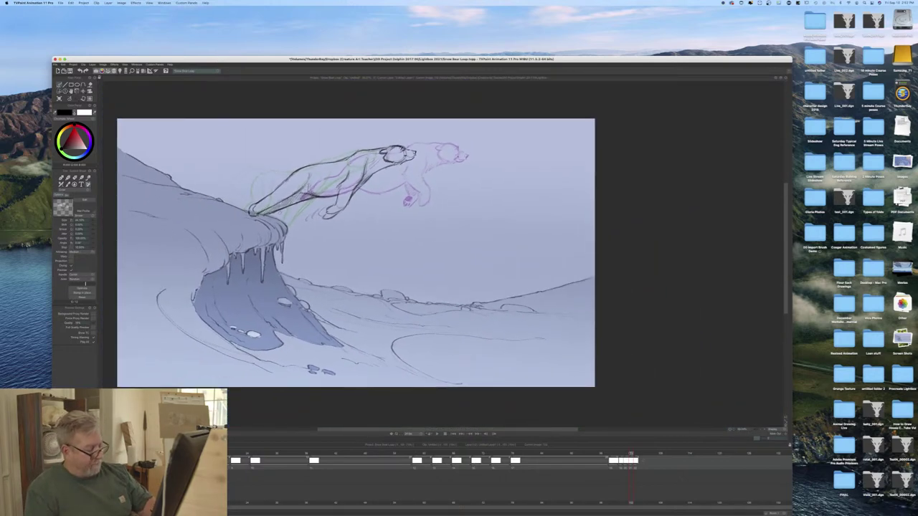
key("Left")
key("Left")
key("Left")
key("Left")
key("Right")
key("Right")
key("Right")
key("Right")
key("Right")
key("Right")
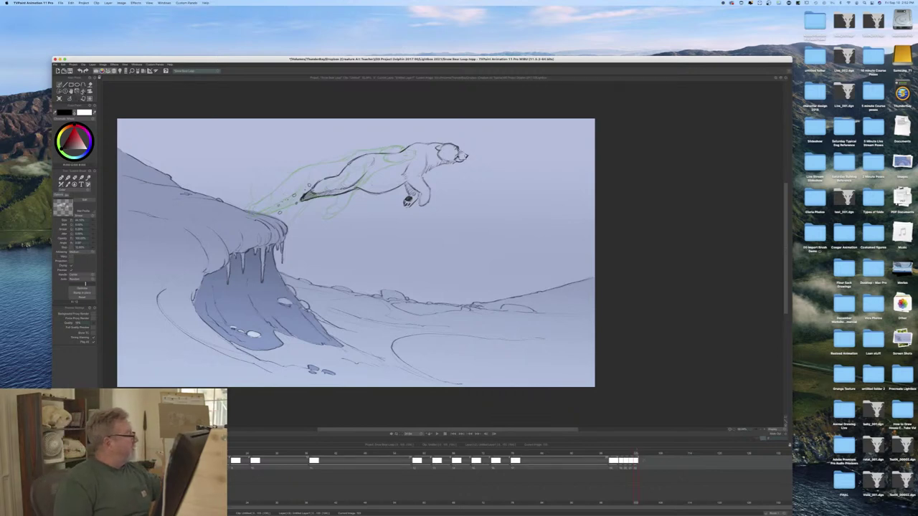
Step: Shift the airborne bear drawing slightly back towards the ledge and check it against the preceding push-off pose
left_click(83, 92)
left_click_drag(354, 228, 337, 229)
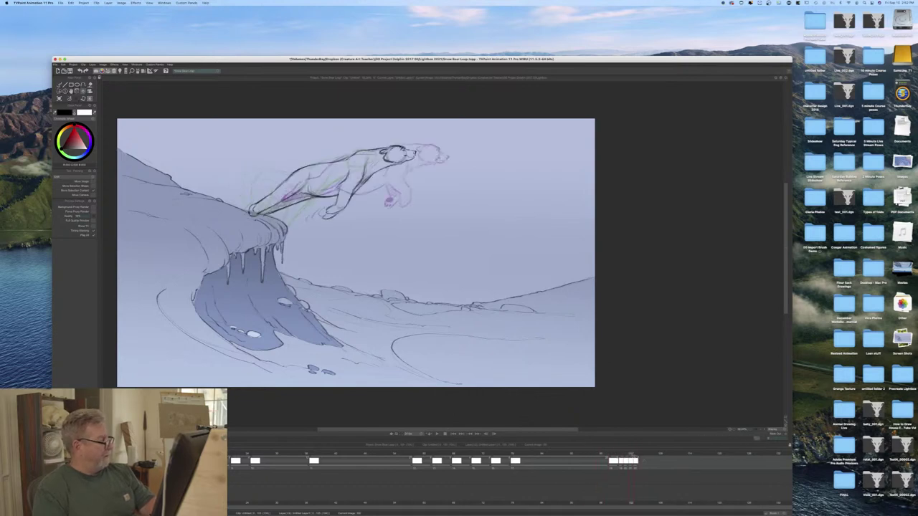
left_click(630, 454)
Step: On a new blank frame after the airborne pose, rough in the bear's head circle farther forward and the upper neck line behind it
left_click_drag(631, 454, 639, 453)
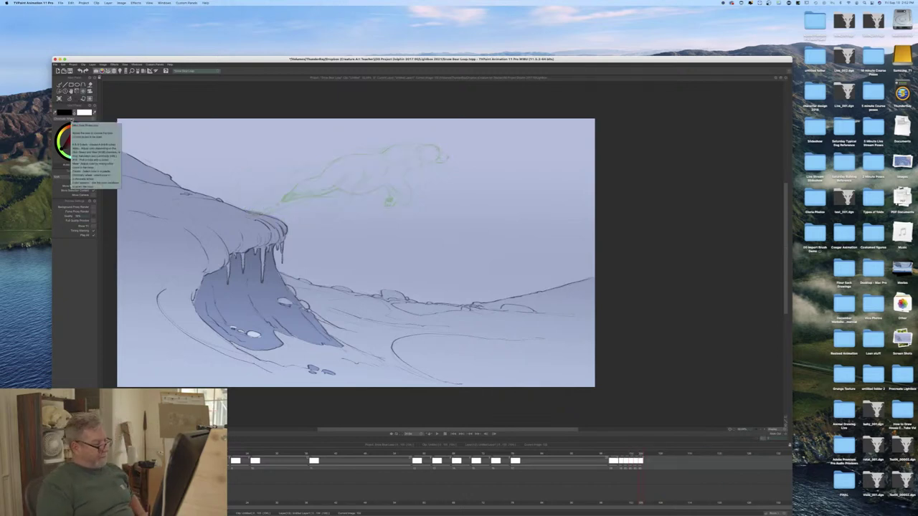
left_click_drag(753, 430, 767, 429)
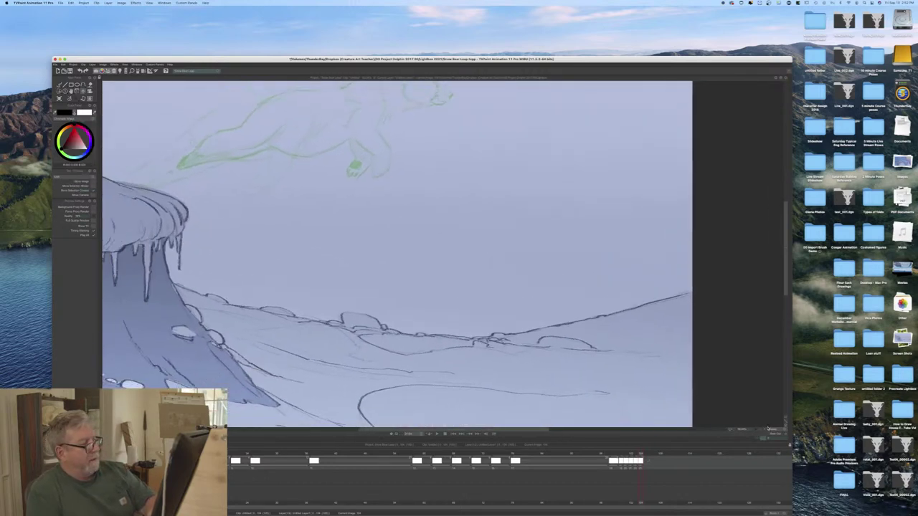
left_click_drag(785, 278, 786, 256)
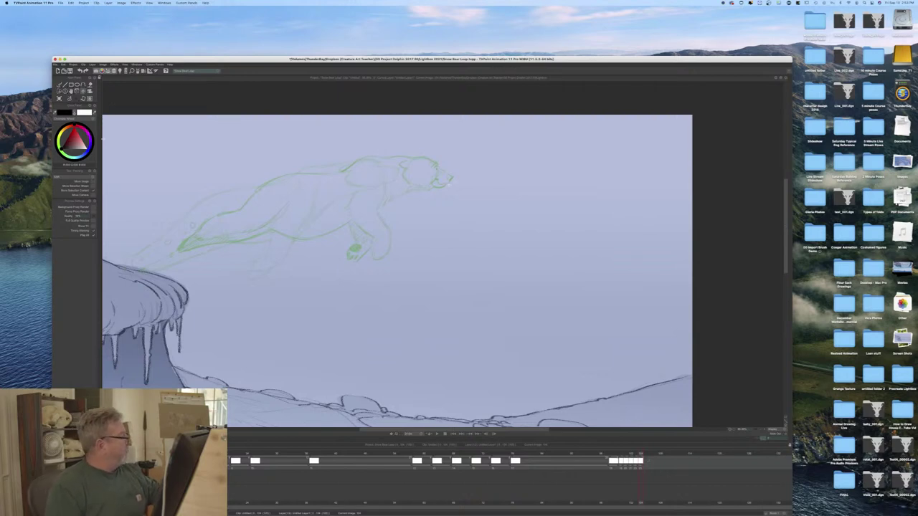
left_click(66, 111)
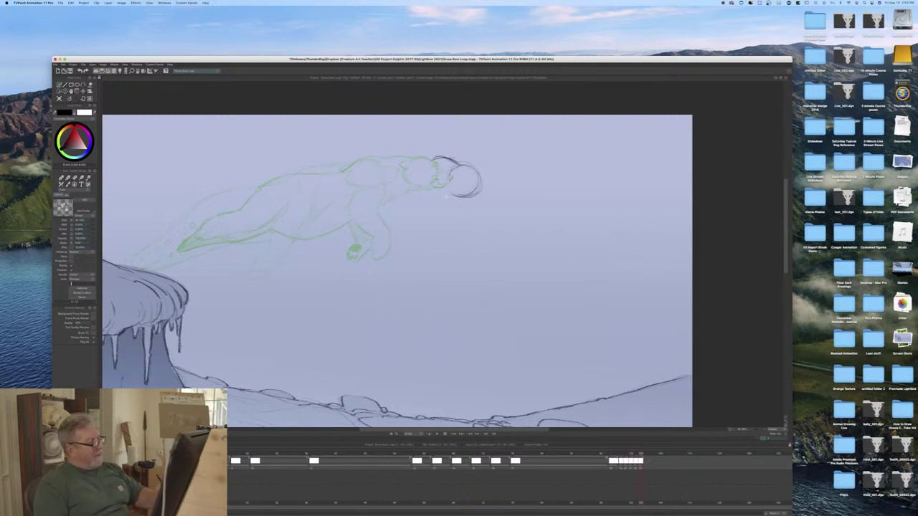
left_click_drag(415, 152, 434, 158)
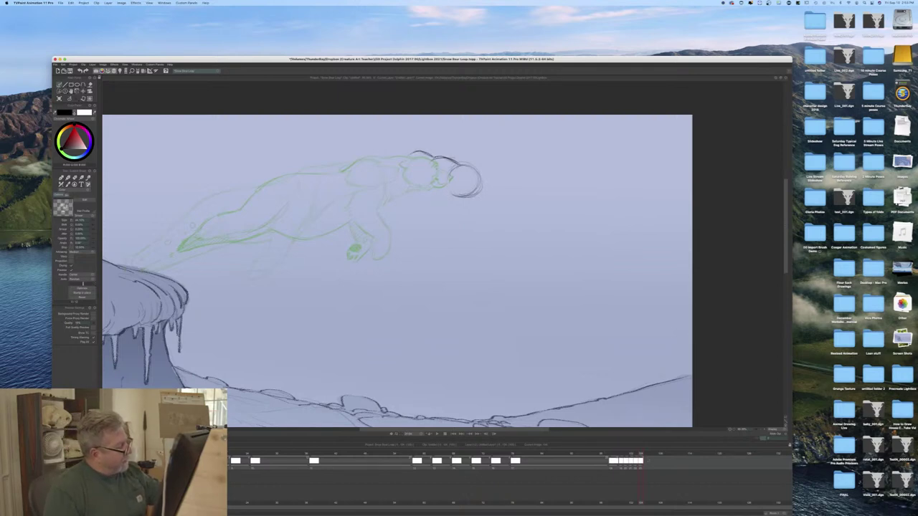
Step: Ink the leaping bear's back line from shoulder to rump, add its brow and muzzle, and draw the ear
left_click_drag(393, 153, 324, 182)
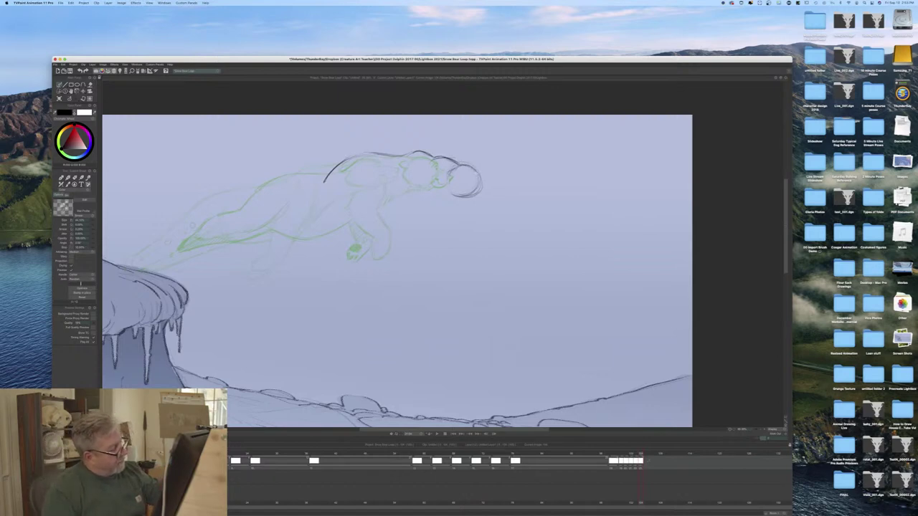
left_click_drag(465, 166, 482, 179)
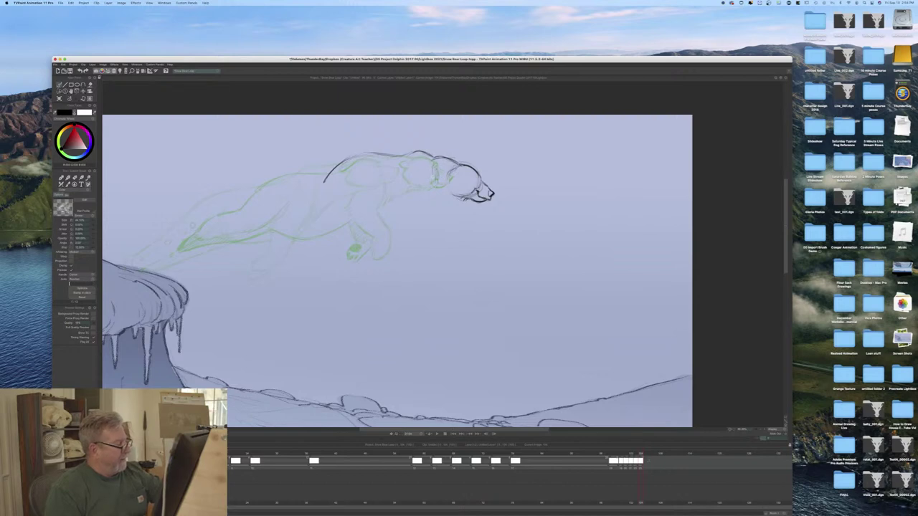
mouse_move(432, 168)
left_mouse_down()
mouse_move(432, 184)
mouse_move(452, 194)
mouse_move(450, 172)
left_mouse_up()
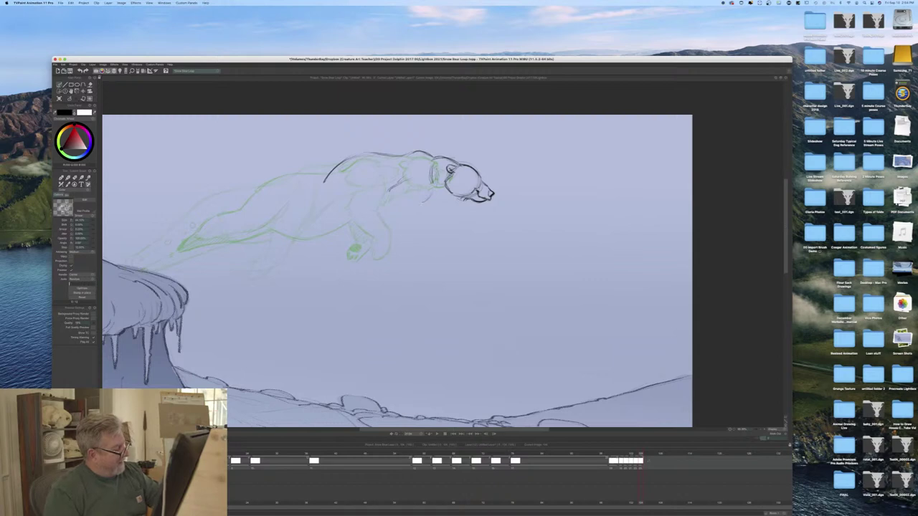
Step: Draw the bear's near foreleg folded under the chest, ending in a rounded paw
mouse_move(396, 190)
left_mouse_down()
mouse_move(411, 190)
mouse_move(420, 211)
mouse_move(405, 217)
left_mouse_up()
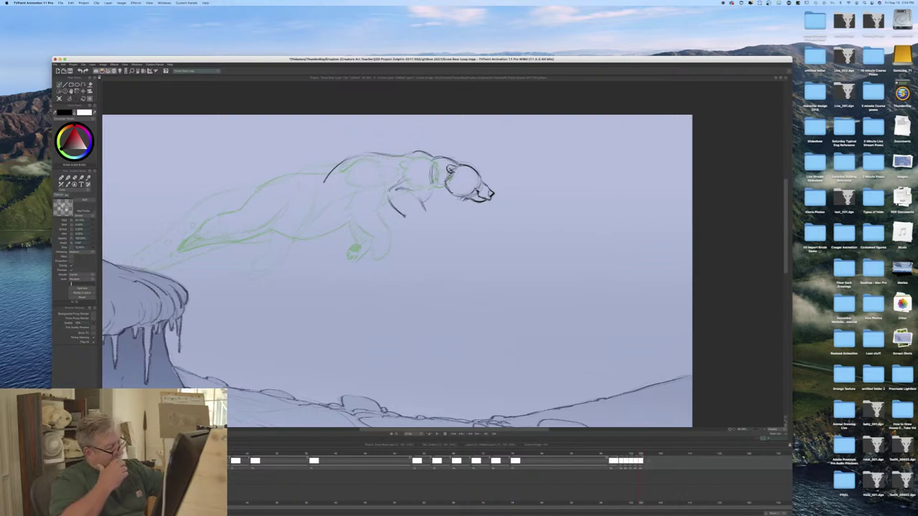
mouse_move(397, 187)
left_mouse_down()
mouse_move(389, 191)
mouse_move(403, 216)
mouse_move(425, 214)
left_mouse_up()
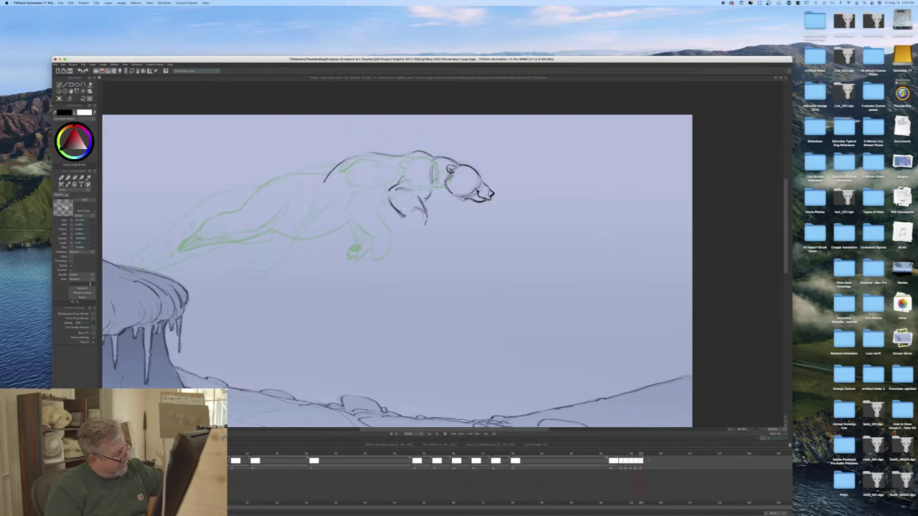
left_click_drag(406, 215, 401, 235)
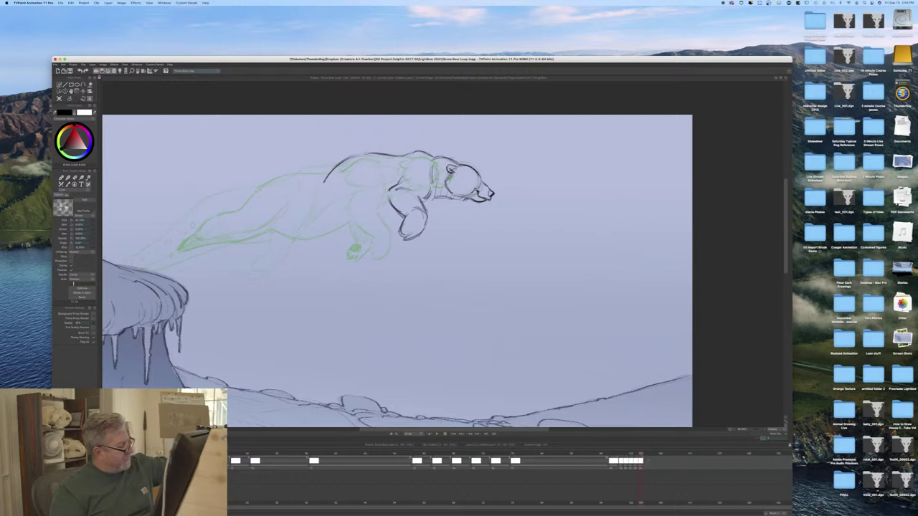
Step: Draw the belly line and the near hind leg, from the flank and thigh down to a shaggy paw
left_click_drag(388, 210, 362, 228)
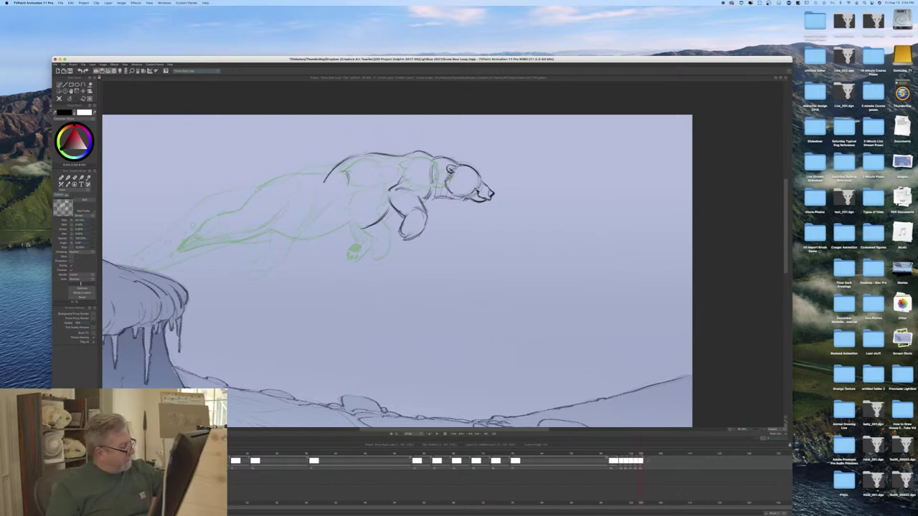
left_click_drag(349, 189, 348, 226)
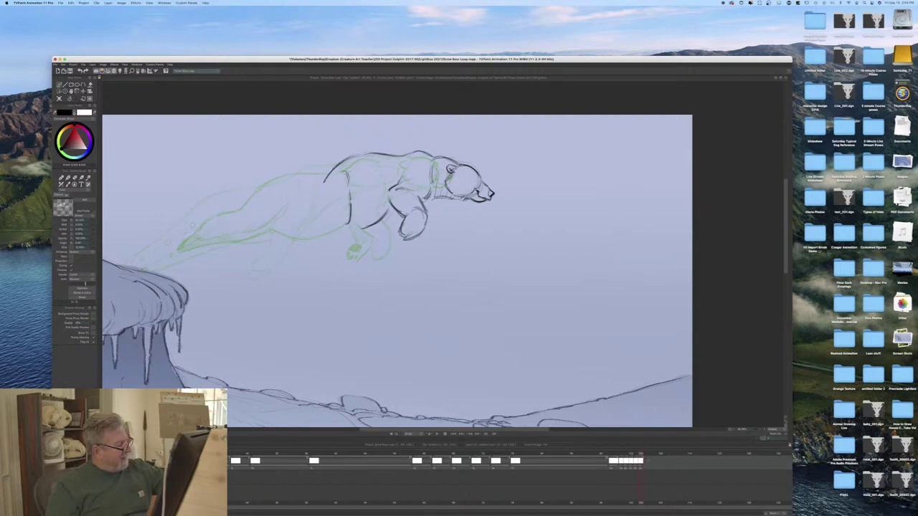
mouse_move(321, 184)
left_mouse_down()
mouse_move(317, 225)
mouse_move(346, 235)
mouse_move(320, 248)
mouse_move(339, 235)
left_mouse_up()
mouse_move(316, 207)
left_mouse_down()
mouse_move(315, 224)
mouse_move(343, 230)
mouse_move(335, 232)
left_mouse_up()
left_click_drag(335, 239, 324, 248)
left_click_drag(332, 242, 319, 252)
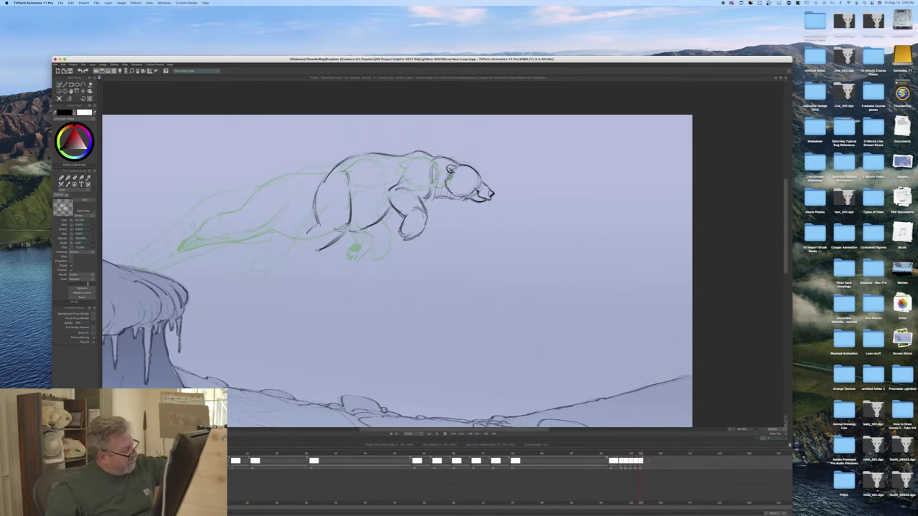
left_click_drag(364, 155, 329, 174)
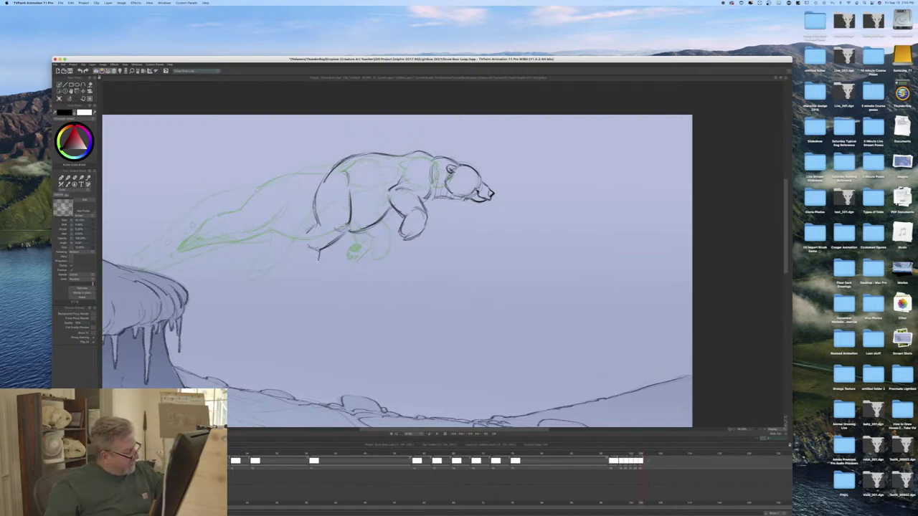
mouse_move(308, 229)
left_mouse_down()
mouse_move(294, 242)
mouse_move(321, 266)
mouse_move(298, 255)
mouse_move(302, 236)
left_mouse_up()
left_click_drag(315, 201, 323, 248)
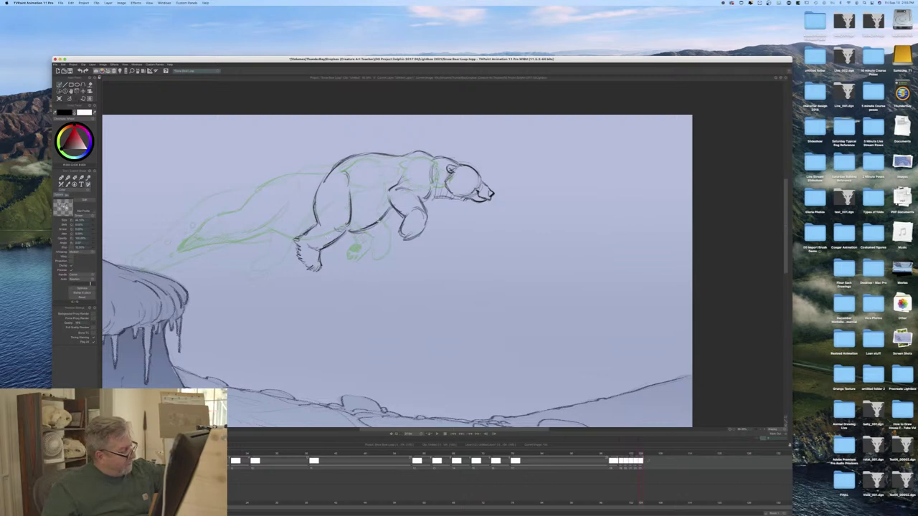
Step: Draw the far hind leg behind the near one and shade it with hatching
mouse_move(375, 224)
left_mouse_down()
mouse_move(370, 240)
mouse_move(342, 248)
left_mouse_up()
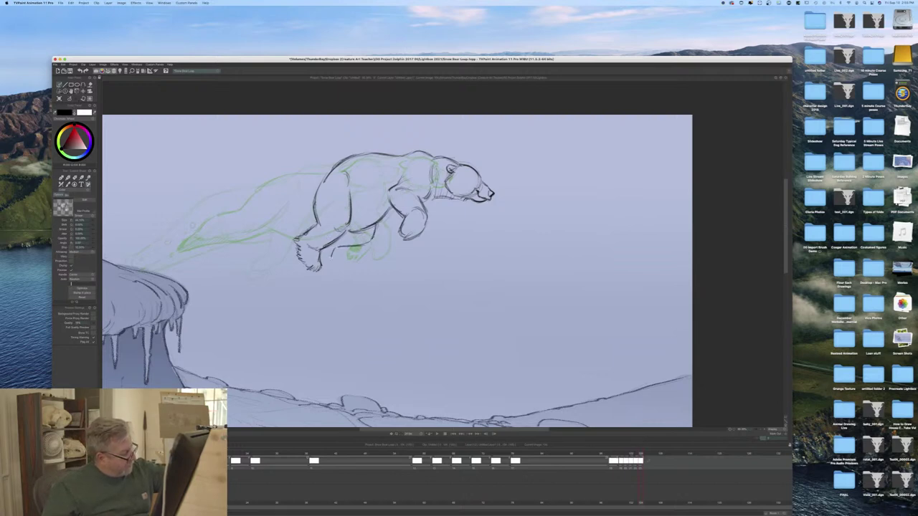
left_click_drag(331, 253, 327, 266)
mouse_move(375, 227)
left_mouse_down()
mouse_move(366, 244)
mouse_move(341, 248)
left_mouse_up()
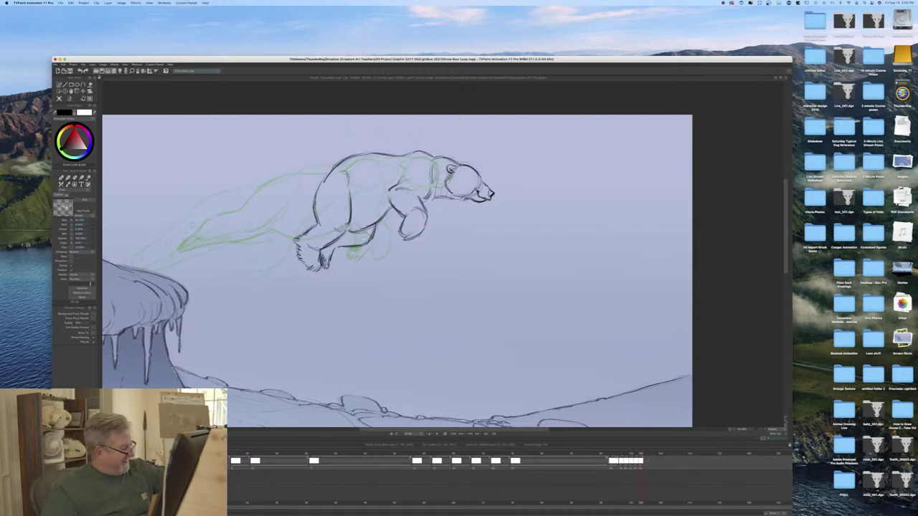
left_click_drag(364, 231, 320, 255)
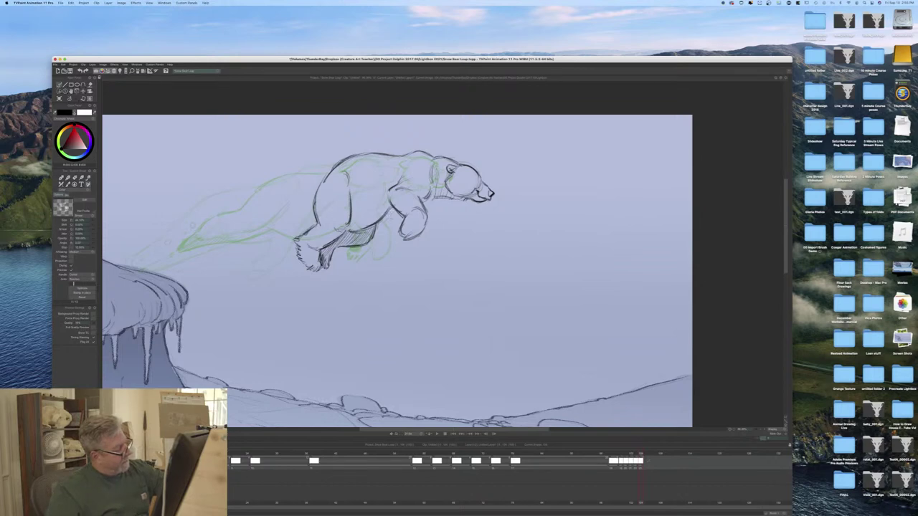
Step: Draw the far foreleg behind the near one and darken its paw
mouse_move(393, 228)
left_mouse_down()
mouse_move(385, 246)
mouse_move(403, 244)
left_mouse_up()
left_click_drag(388, 209, 395, 227)
mouse_move(394, 225)
left_mouse_down()
mouse_move(386, 243)
mouse_move(404, 243)
mouse_move(390, 243)
left_mouse_up()
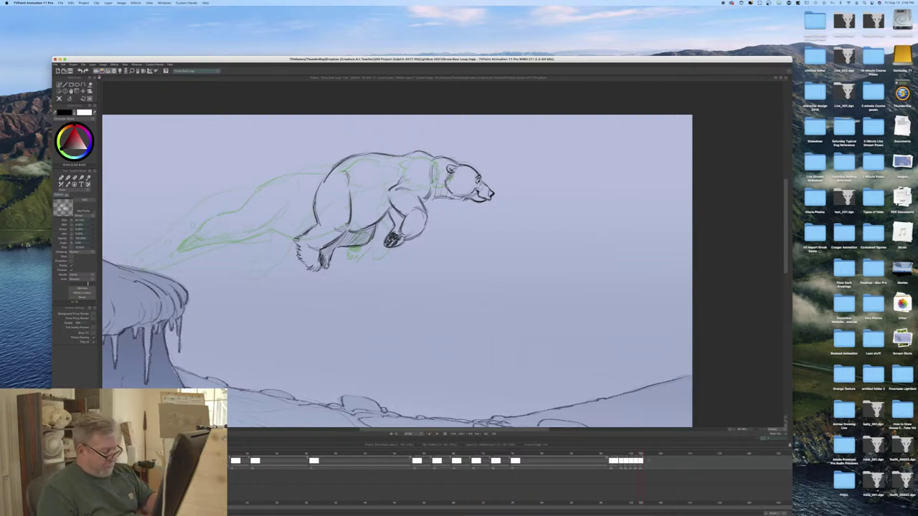
Step: Flip back through the preceding frames to check the motion of the bear's leap
key("Left")
key("Left")
key("Left")
key("Left")
key("Left")
key("Left")
key("Left")
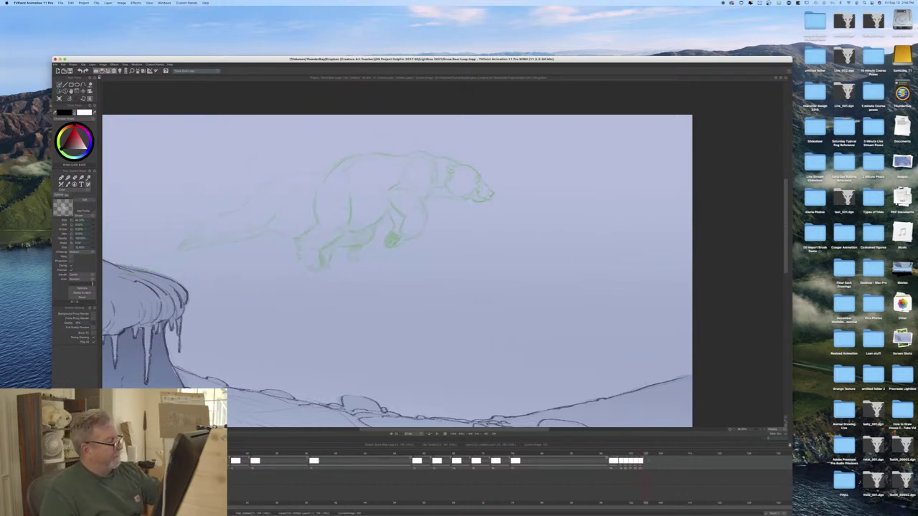
Step: On the next frame, rough in the bear's shoulder and neck line and a head circle ahead of the previous pose
left_click_drag(450, 168, 478, 177)
mouse_move(505, 209)
left_mouse_down()
mouse_move(487, 215)
mouse_move(511, 201)
mouse_move(483, 219)
left_mouse_up()
mouse_move(507, 188)
left_mouse_down()
mouse_move(482, 183)
mouse_move(505, 213)
left_mouse_up()
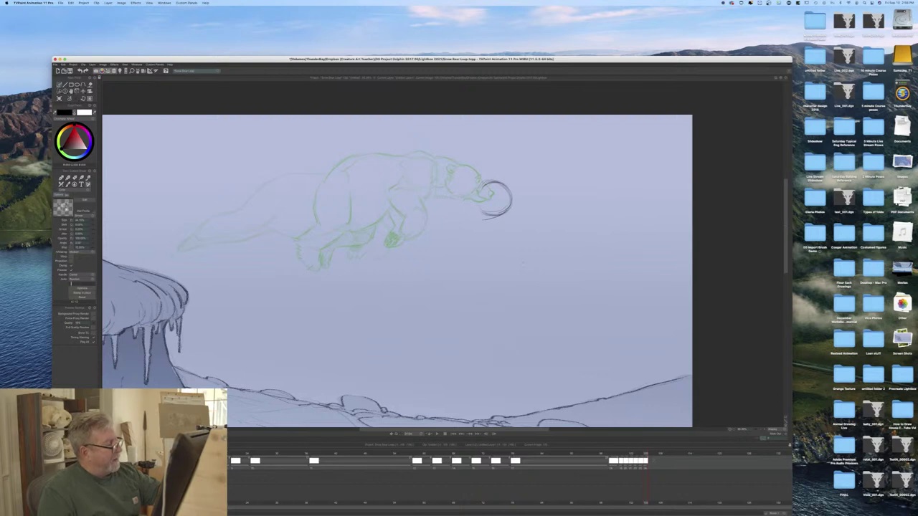
mouse_move(471, 170)
left_mouse_down()
mouse_move(493, 177)
mouse_move(469, 162)
mouse_move(479, 174)
mouse_move(469, 204)
left_mouse_up()
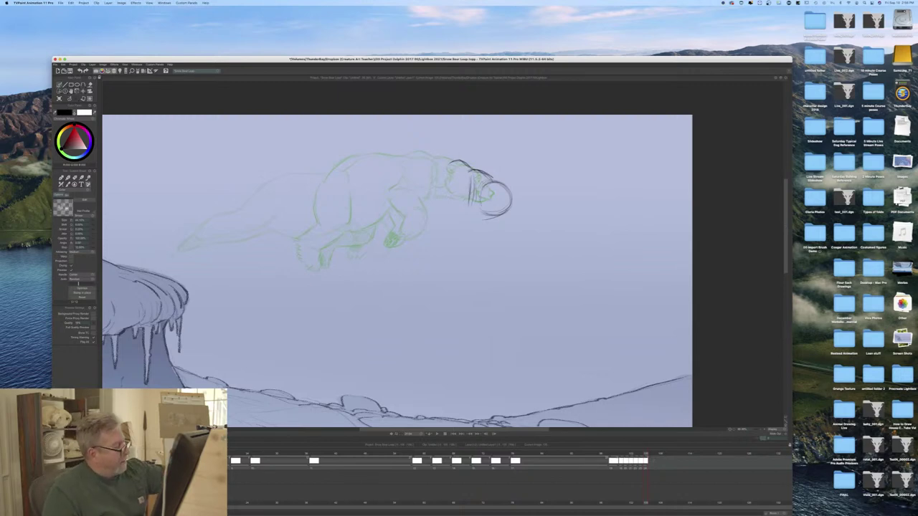
Step: Draw the arched back curving down to the rump and the near foreleg tucked beneath the neck
left_click_drag(445, 162, 400, 152)
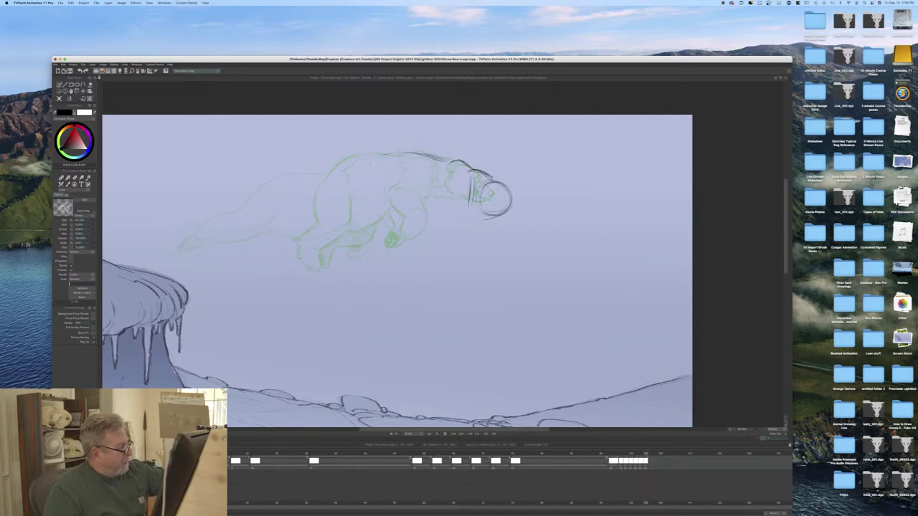
mouse_move(366, 185)
left_mouse_down()
mouse_move(358, 224)
mouse_move(367, 230)
left_mouse_up()
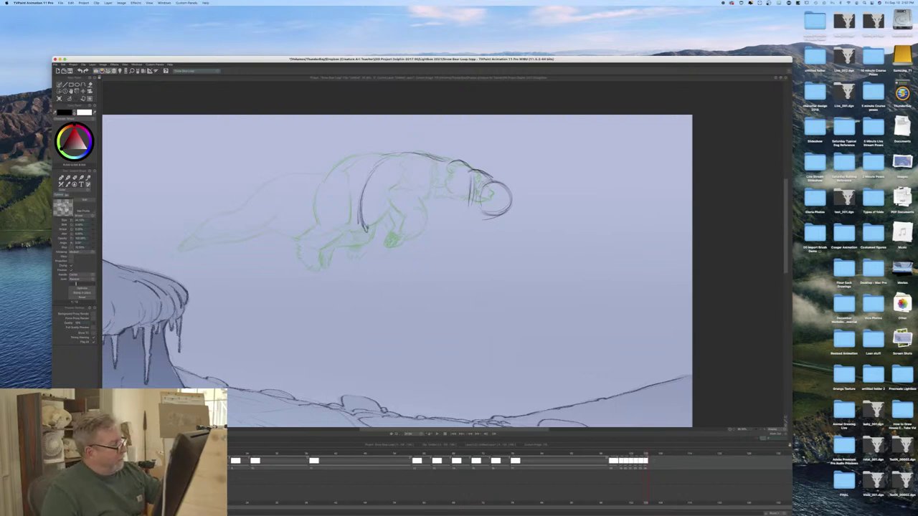
mouse_move(457, 190)
left_mouse_down()
mouse_move(475, 188)
mouse_move(456, 215)
left_mouse_up()
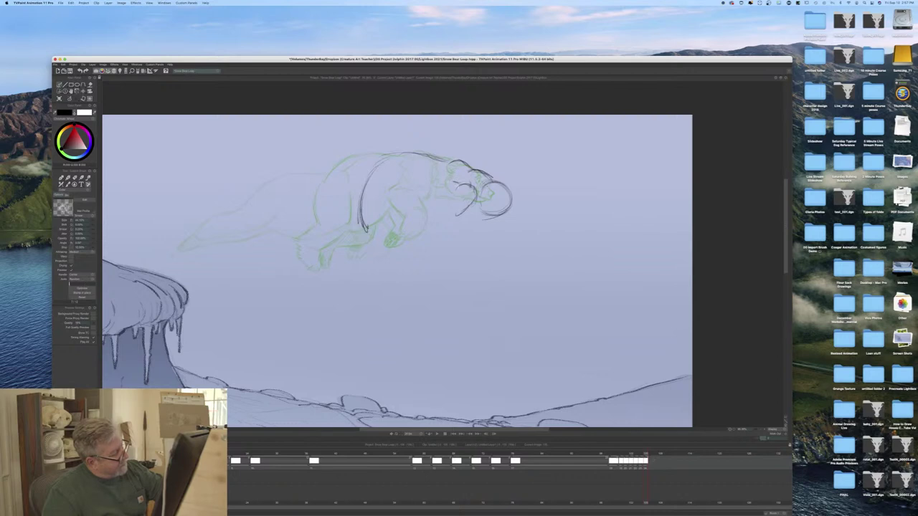
mouse_move(440, 181)
left_mouse_down()
mouse_move(426, 201)
mouse_move(454, 218)
mouse_move(468, 208)
mouse_move(447, 213)
mouse_move(457, 217)
mouse_move(477, 196)
mouse_move(466, 185)
mouse_move(474, 188)
left_mouse_up()
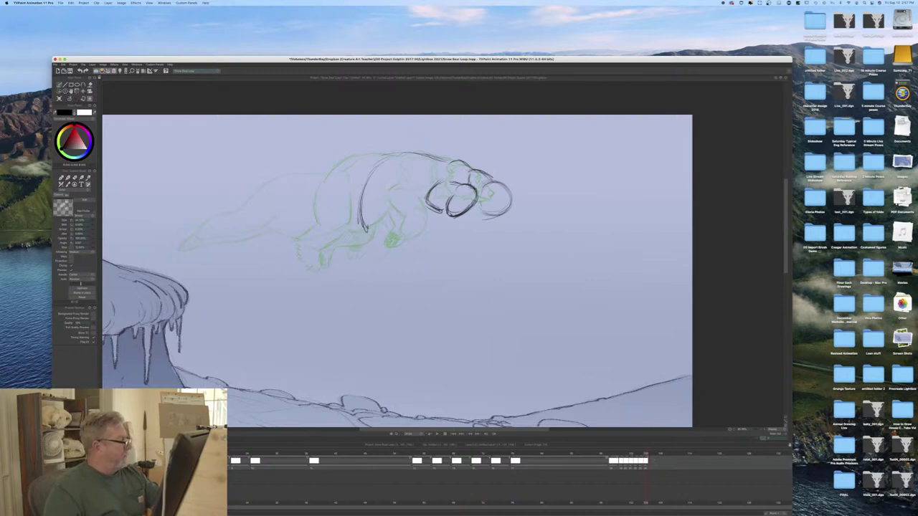
Step: Draw the near hind leg pulled forward under the body, from the thigh to the paw, and strengthen the rump curve
left_click_drag(388, 177, 386, 188)
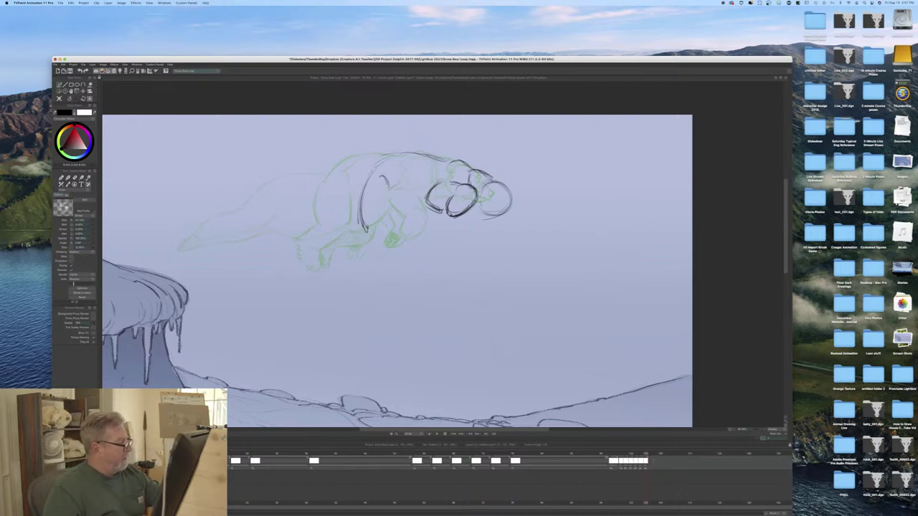
mouse_move(403, 155)
left_mouse_down()
mouse_move(383, 159)
mouse_move(367, 181)
left_mouse_up()
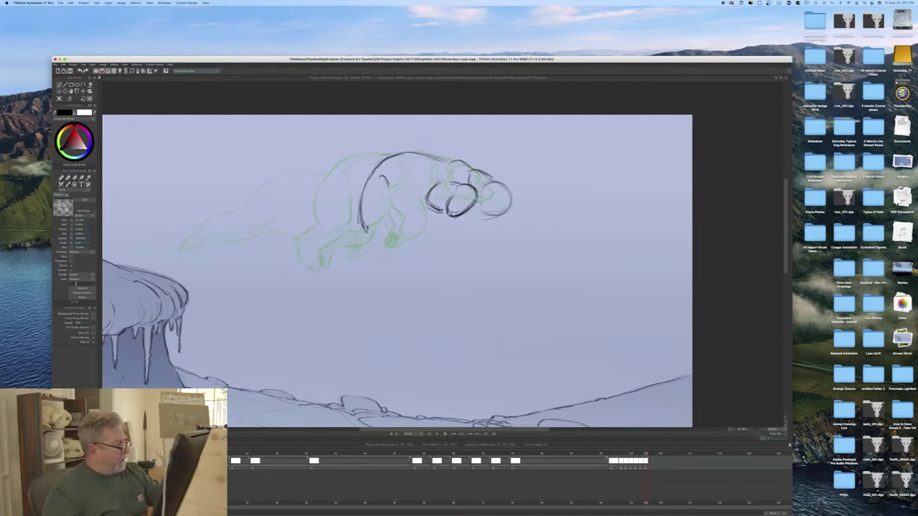
left_click_drag(388, 188, 412, 229)
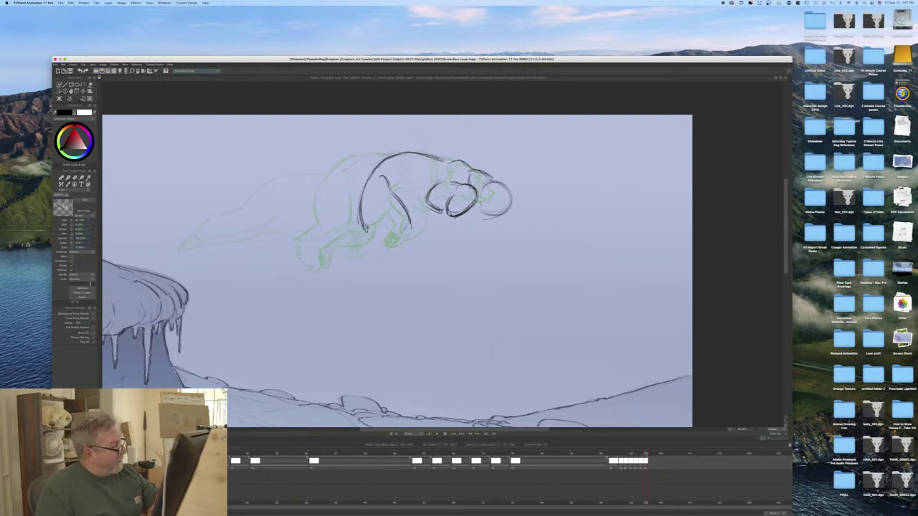
left_click_drag(362, 219, 380, 234)
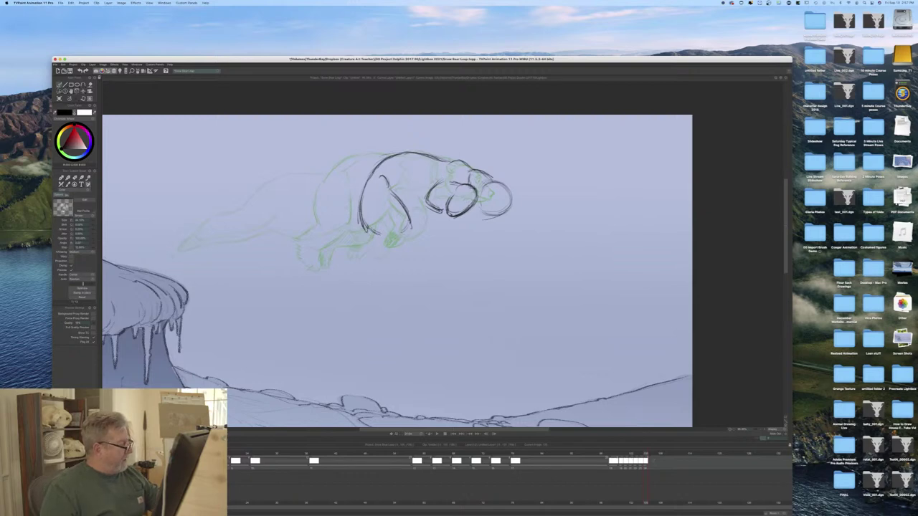
mouse_move(409, 232)
left_mouse_down()
mouse_move(399, 251)
mouse_move(378, 255)
left_mouse_up()
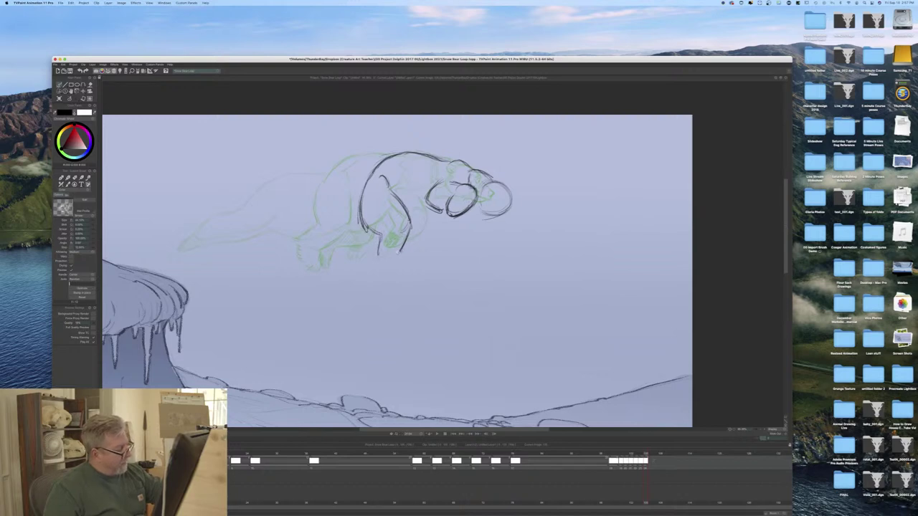
mouse_move(400, 252)
left_mouse_down()
mouse_move(413, 263)
mouse_move(381, 261)
mouse_move(405, 272)
mouse_move(390, 269)
left_mouse_up()
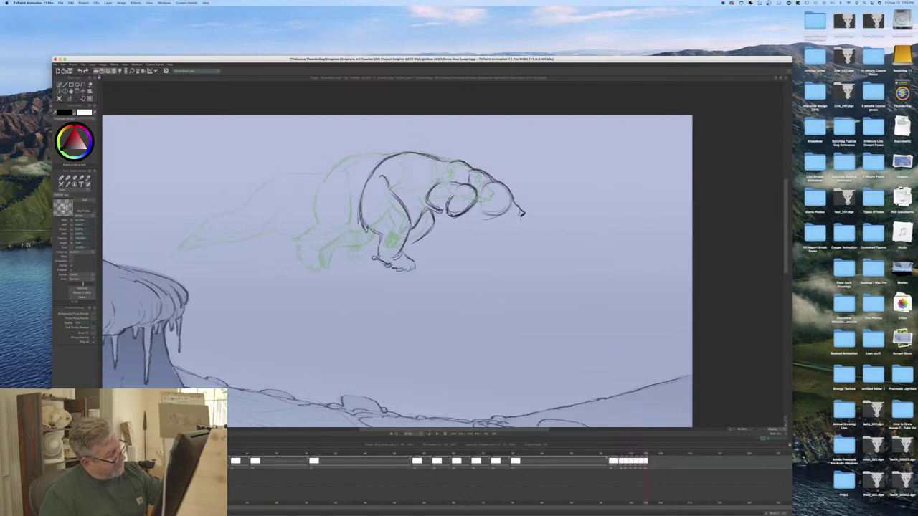
Step: Draw the bear's muzzle and jaw, and outline the far forepaw below the head
left_click_drag(508, 219, 521, 220)
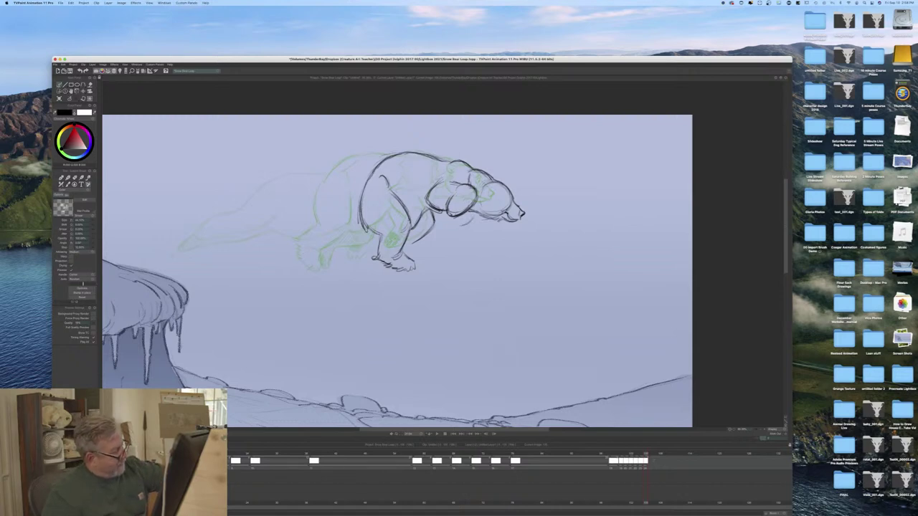
left_click_drag(473, 218, 456, 223)
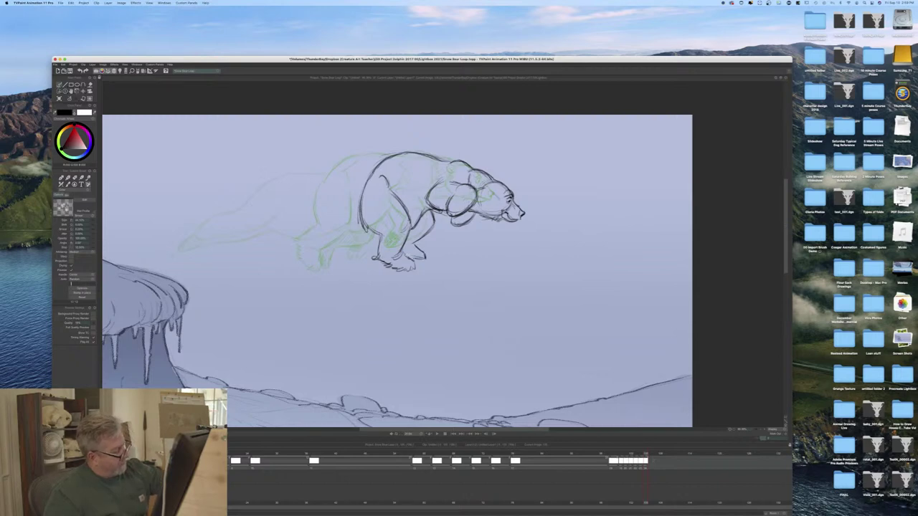
Step: Draw the far hind leg and paw, hatch the far limbs, and add the chest line behind the tucked foreleg
left_click_drag(428, 214, 404, 254)
left_click_drag(418, 248, 411, 257)
left_click_drag(466, 212, 455, 225)
left_click_drag(474, 213, 461, 225)
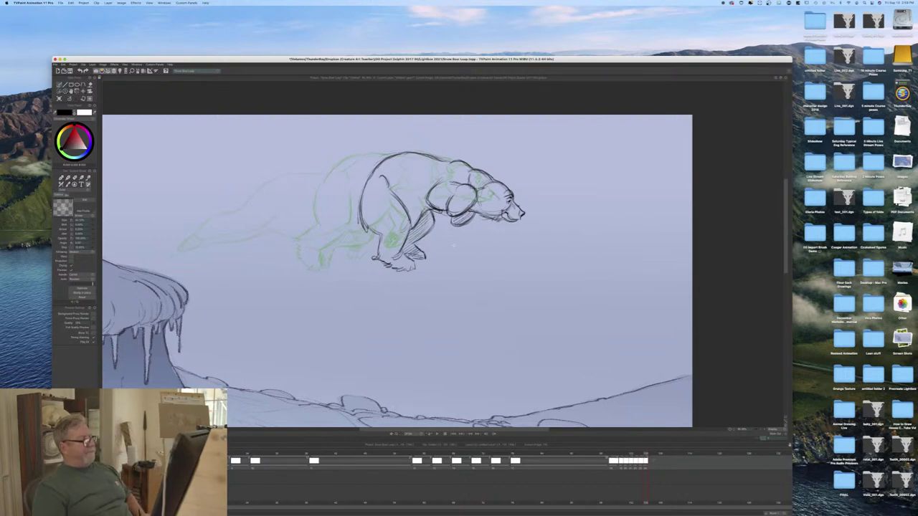
mouse_move(442, 174)
left_mouse_down()
mouse_move(425, 203)
mouse_move(433, 209)
left_mouse_up()
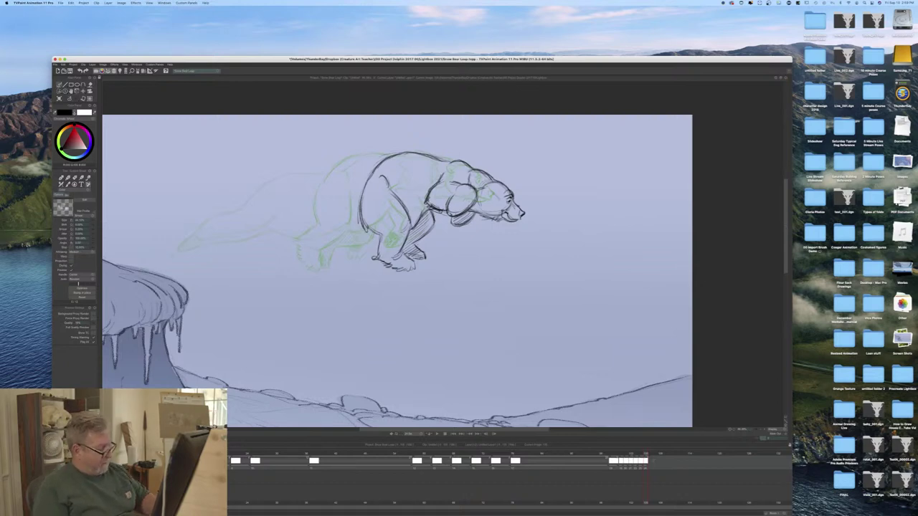
Step: Scrub back to the bear standing on the ledge, then move the animation window up and shrink it
mouse_move(645, 454)
left_mouse_down()
mouse_move(621, 454)
mouse_move(650, 454)
mouse_move(631, 453)
left_mouse_up()
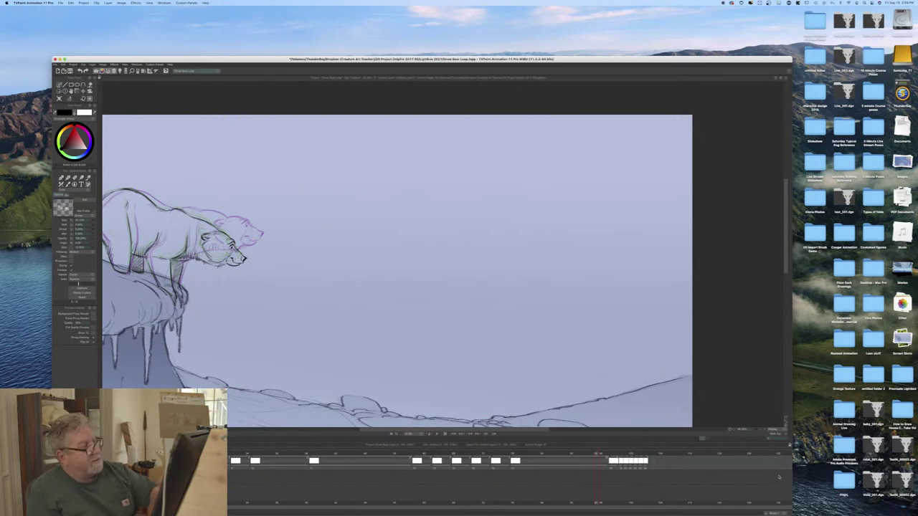
left_click_drag(428, 63, 424, 28)
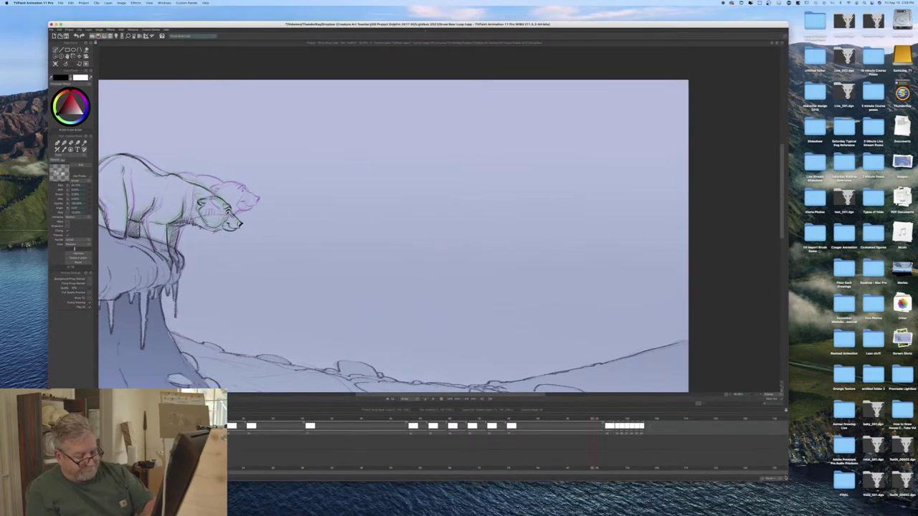
left_click_drag(787, 478, 443, 364)
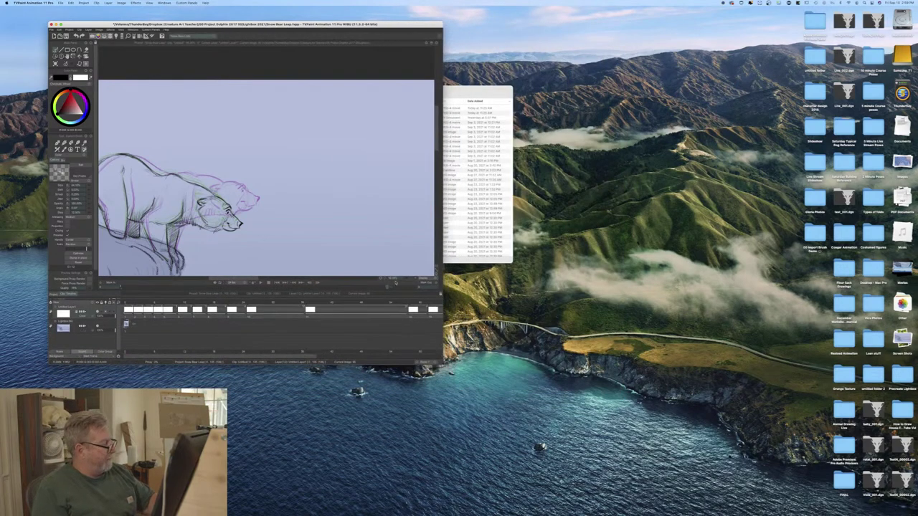
Step: Fit the whole ledge scene in a slightly wider animation window and play the bear's leap
left_click_drag(406, 280, 392, 280)
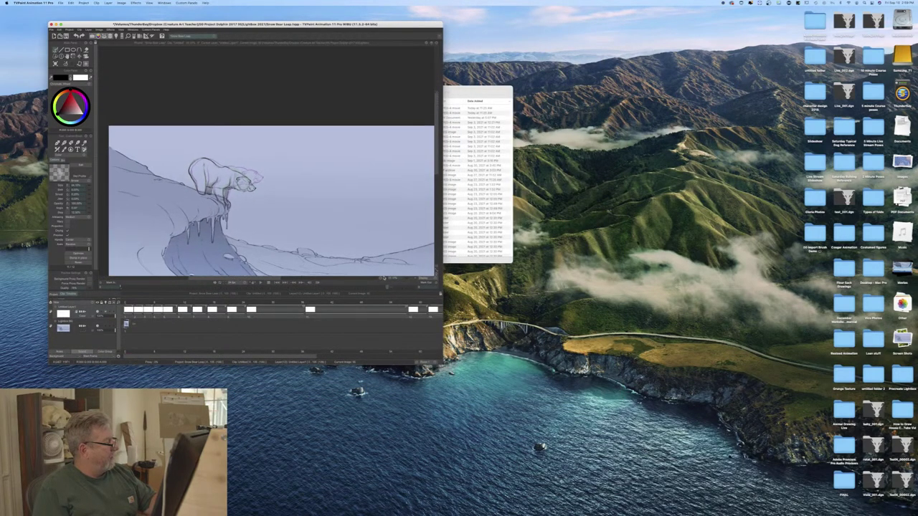
left_click_drag(436, 165, 436, 187)
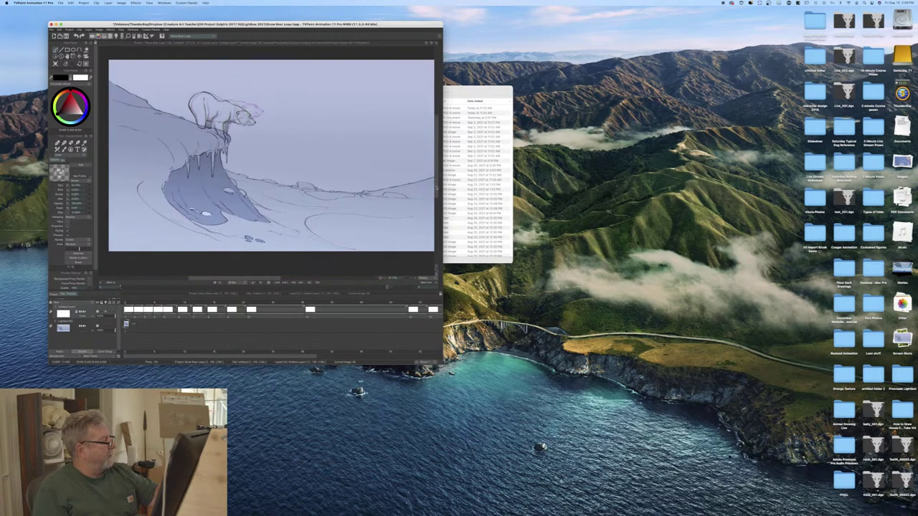
left_click_drag(451, 367, 468, 367)
left_click(273, 285)
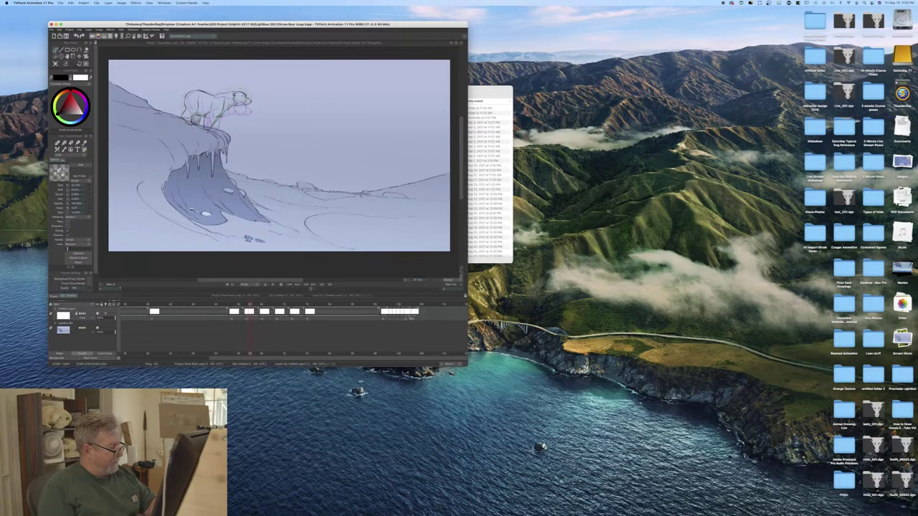
Step: Lengthen the exposure near the end of the leap drawings on the timeline and replay the animation
left_click_drag(403, 318, 407, 318)
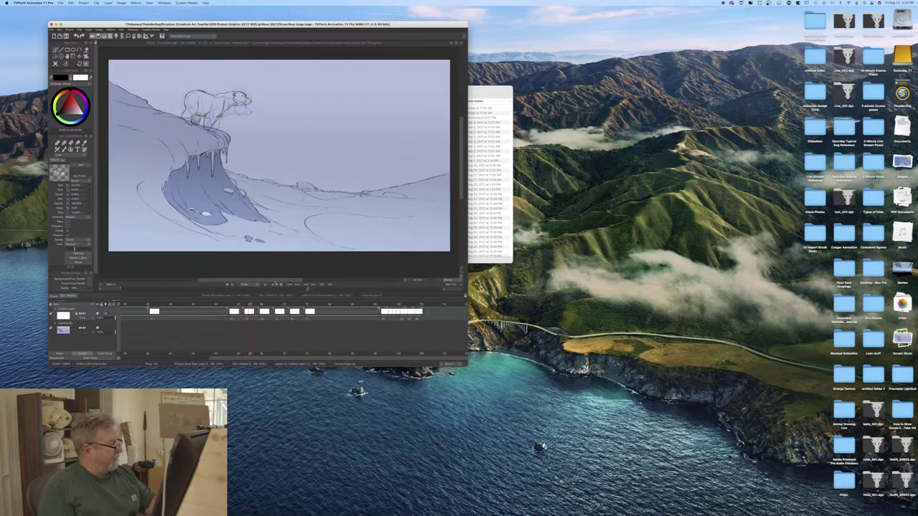
left_click(275, 285)
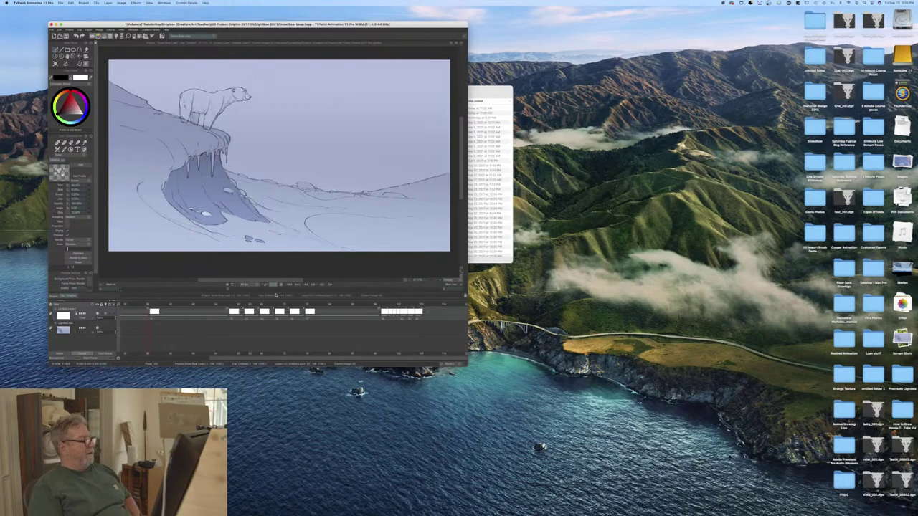
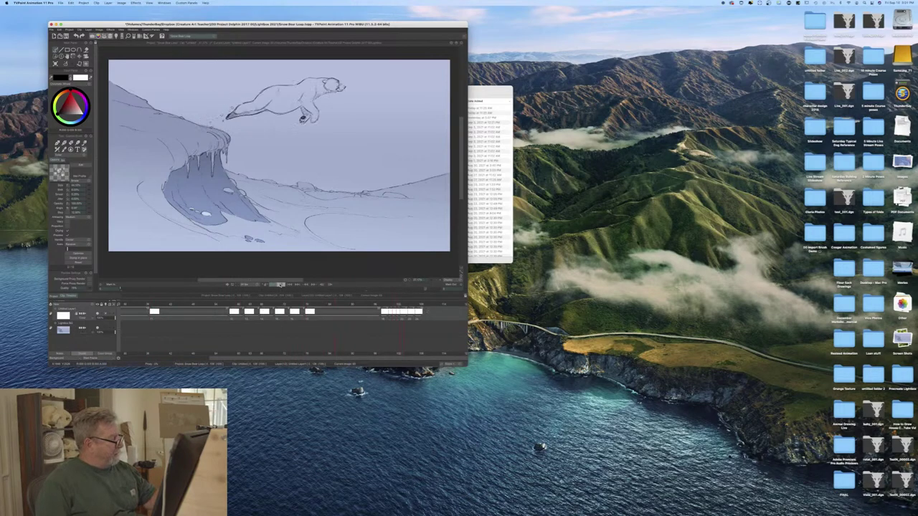
Step: Shrink the last tucked bear drawing slightly with the Transform tool, adjust its placement in the air, and return to freehand drawing
left_click_drag(382, 317, 130, 303)
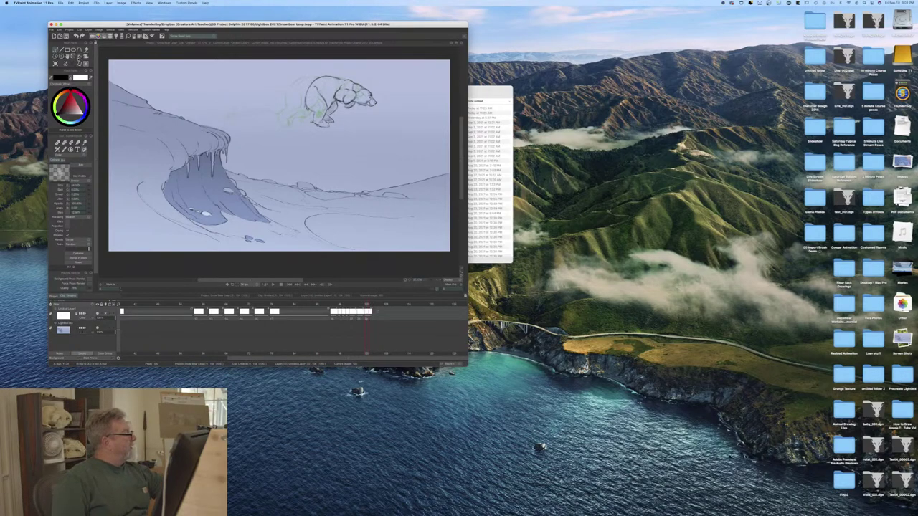
left_click(73, 57)
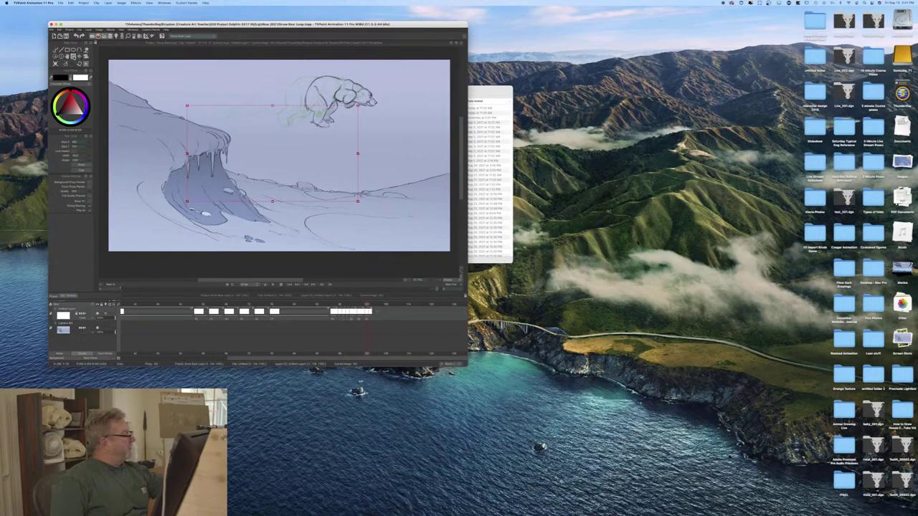
left_click(80, 57)
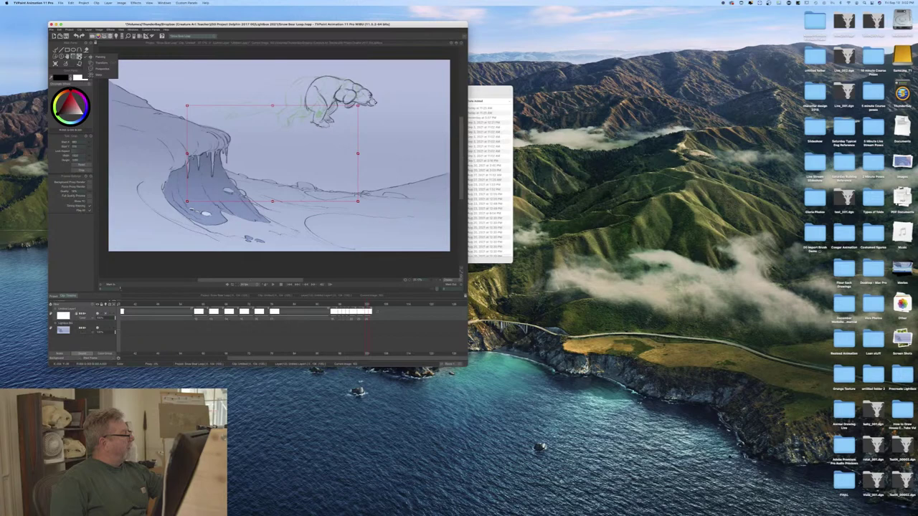
left_click(102, 63)
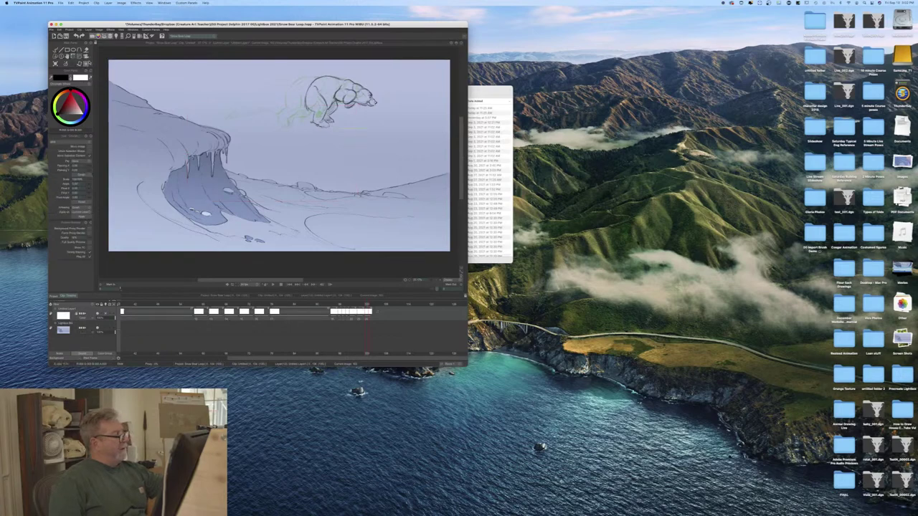
left_click(374, 127)
left_click_drag(378, 129, 374, 126)
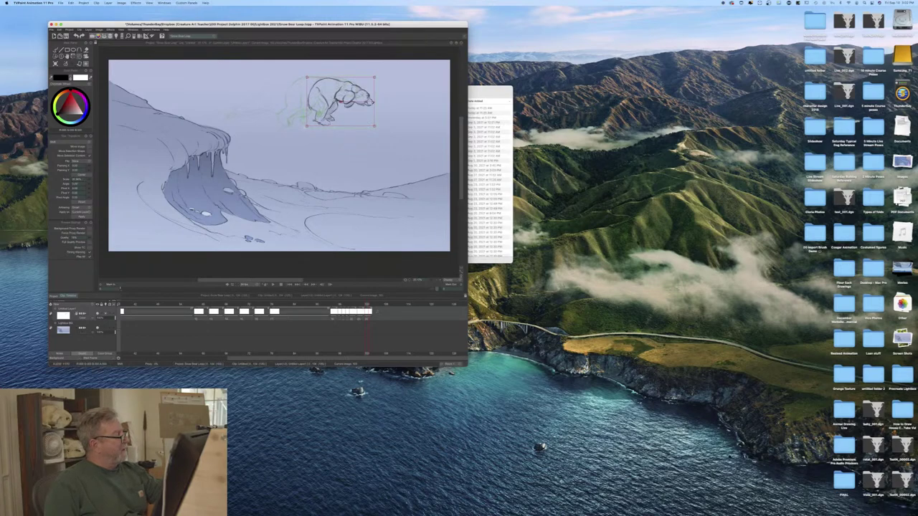
left_click_drag(373, 101, 346, 103)
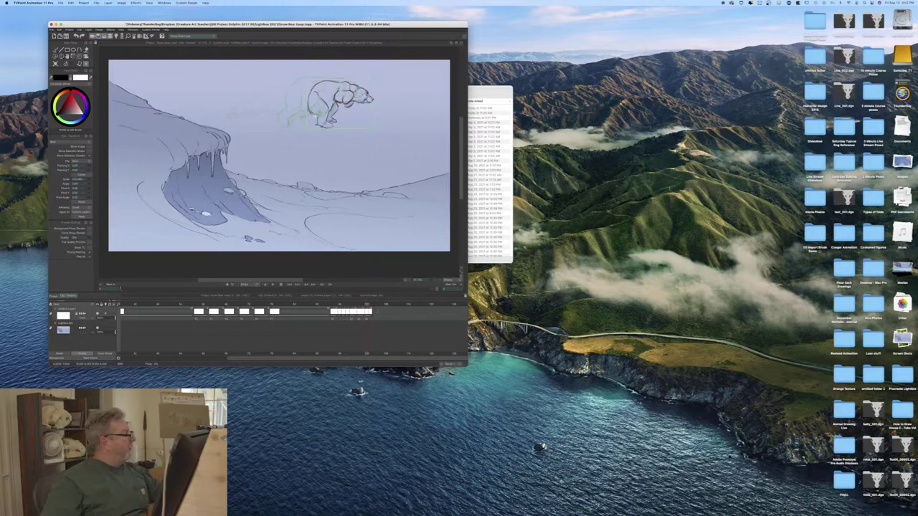
left_click(71, 66)
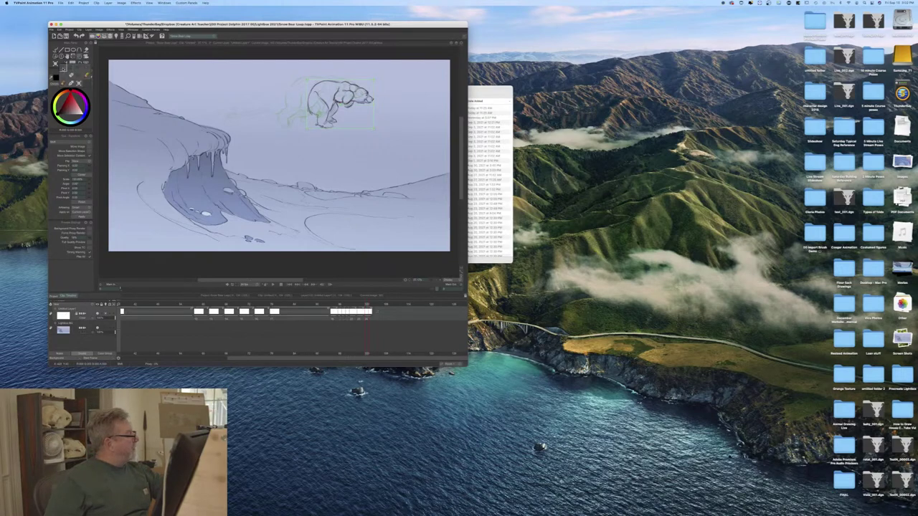
left_click(64, 67)
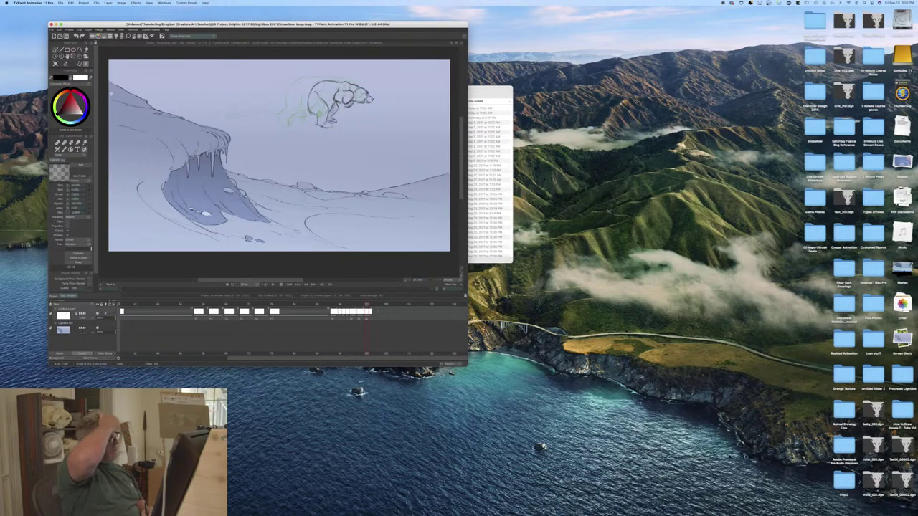
Step: Enlarge the animation window and frame the ledge and airborne bear at a closer zoom
left_click_drag(468, 366, 818, 487)
left_click_drag(82, 25, 51, 12)
left_click_drag(786, 473, 814, 502)
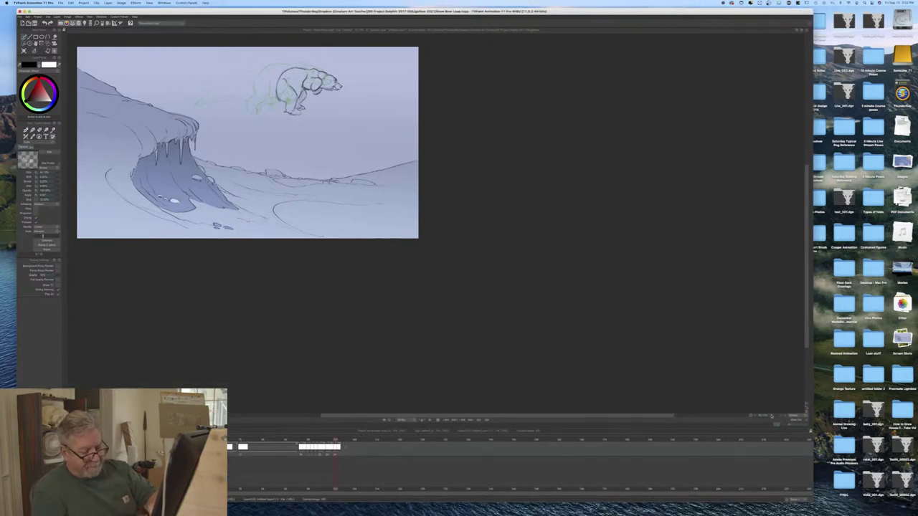
left_click_drag(776, 417, 792, 388)
left_click_drag(808, 322, 805, 264)
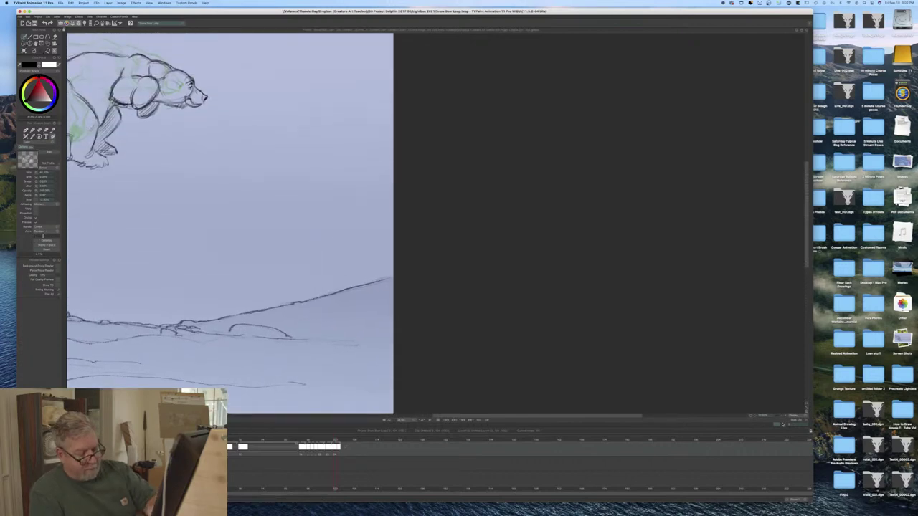
left_click_drag(777, 417, 772, 422)
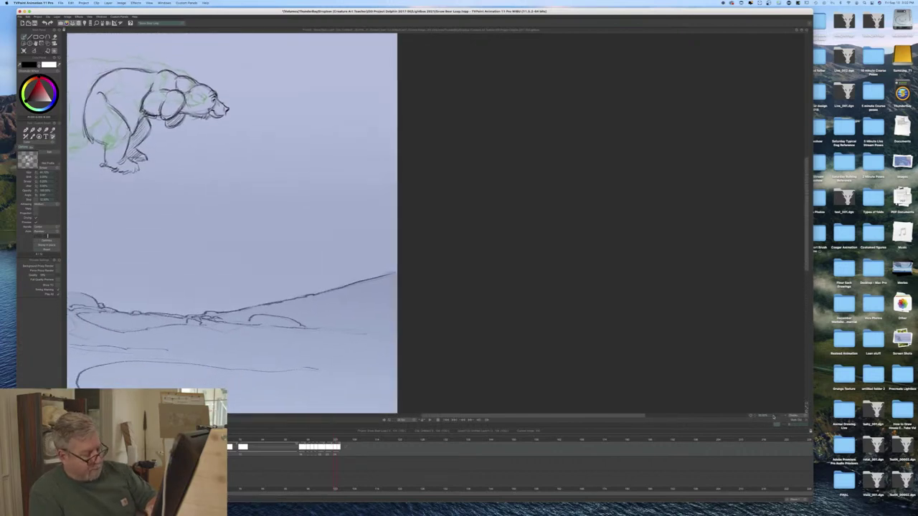
left_click_drag(543, 416, 531, 415)
scroll(530, 415, "left", 10)
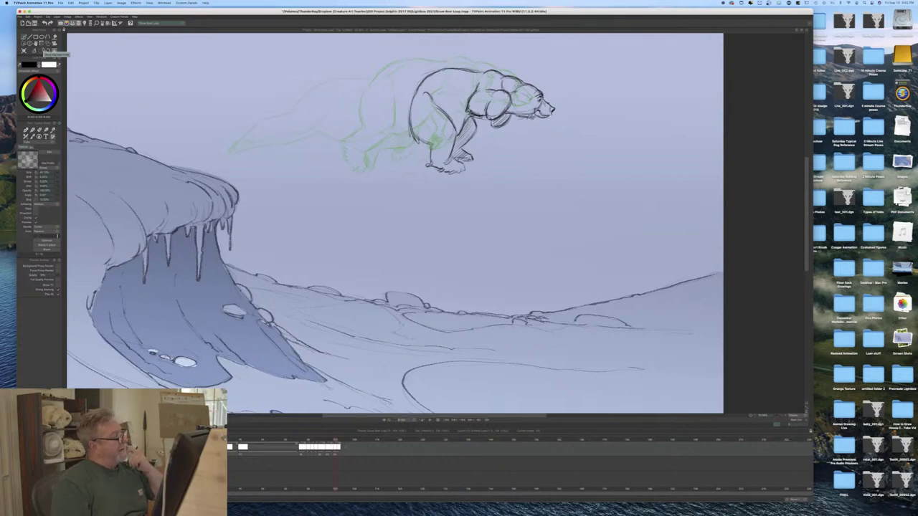
Step: Flip through the leap drawings from takeoff to the airborne poses to examine the bear's spacing
key("Left")
key("Left")
key("Left")
key("Left")
key("Left")
key("Left")
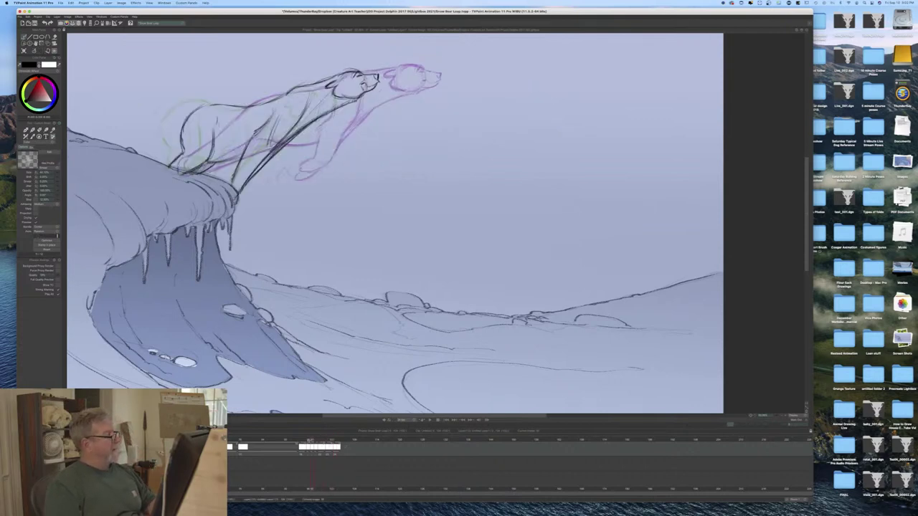
key("Right")
key("Right")
key("Right")
key("Right")
key("Left")
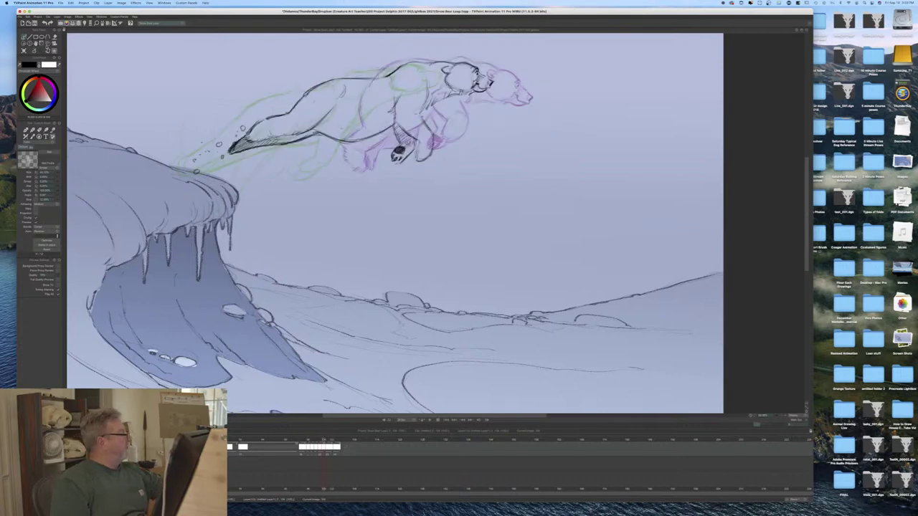
Step: Shift the airborne bear drawings back toward the ledge to tighten their spacing
left_click(47, 45)
left_click(65, 46)
left_click_drag(391, 108, 358, 109)
left_click_drag(330, 111, 330, 113)
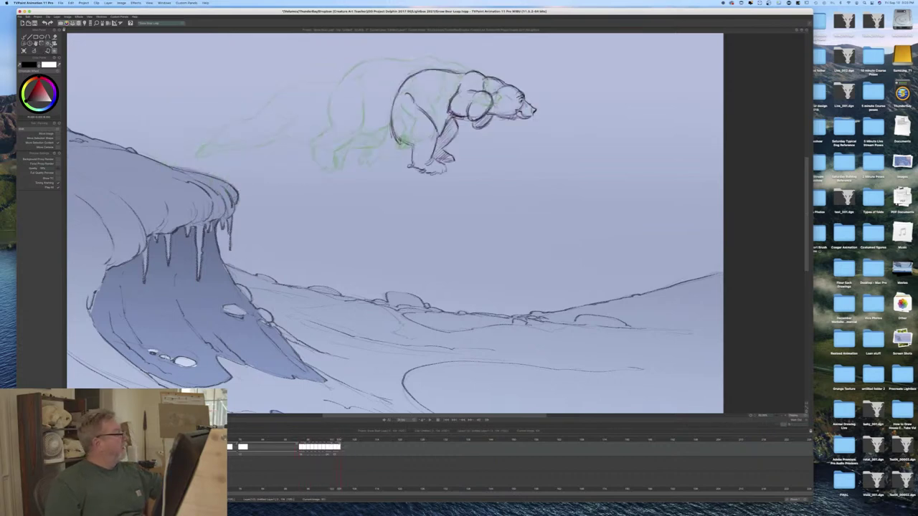
Step: Enlarge the final tucked bear drawing with the Transform tool, extending its rump and hind feet back and down, and return to freehand drawing
left_click(48, 44)
left_click(70, 50)
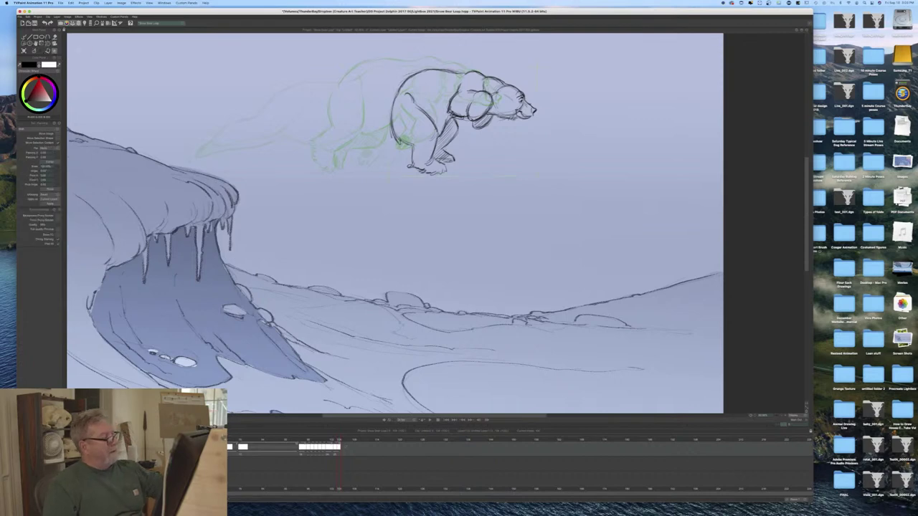
left_click_drag(537, 68, 542, 64)
left_click_drag(384, 180, 382, 181)
left_click_drag(544, 181, 545, 181)
left_click_drag(398, 160, 378, 185)
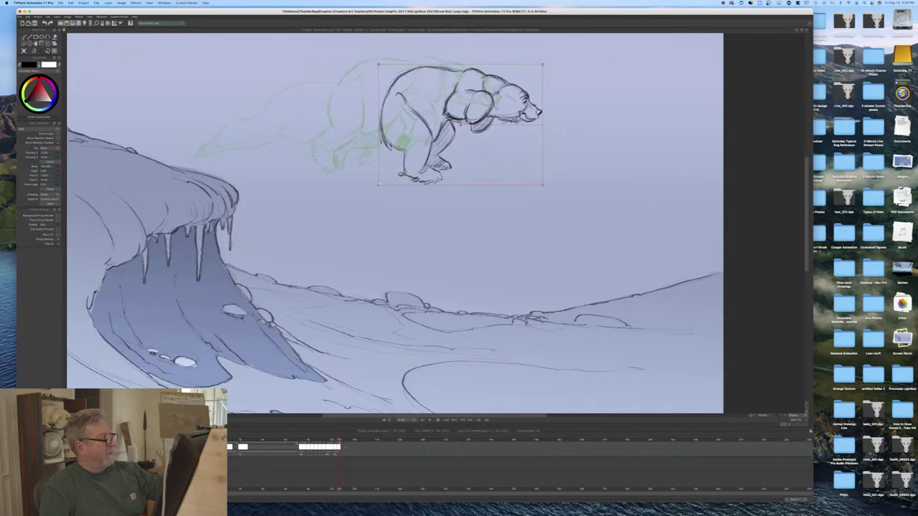
key("Return")
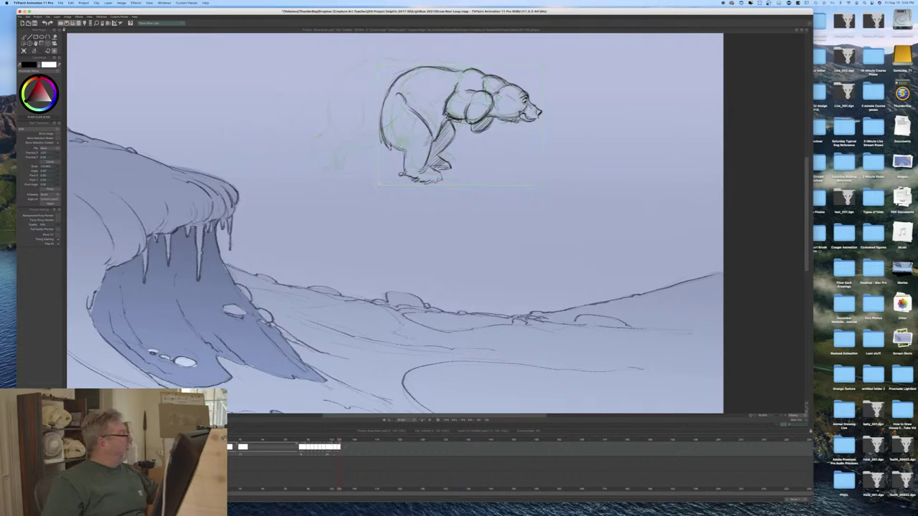
left_click(33, 52)
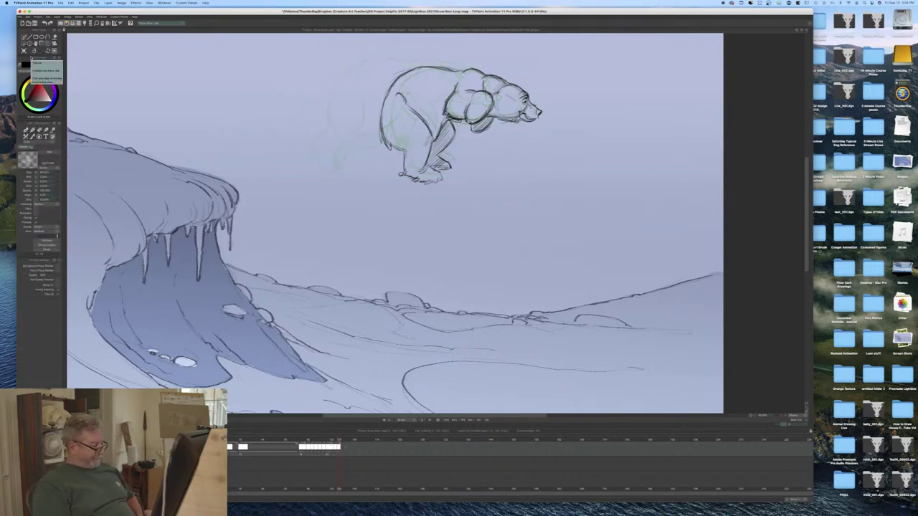
Step: Add a blank frame after the tucked bear, compare the neighbouring poses, and lengthen the tucked drawings' exposure on the timeline
key("Right")
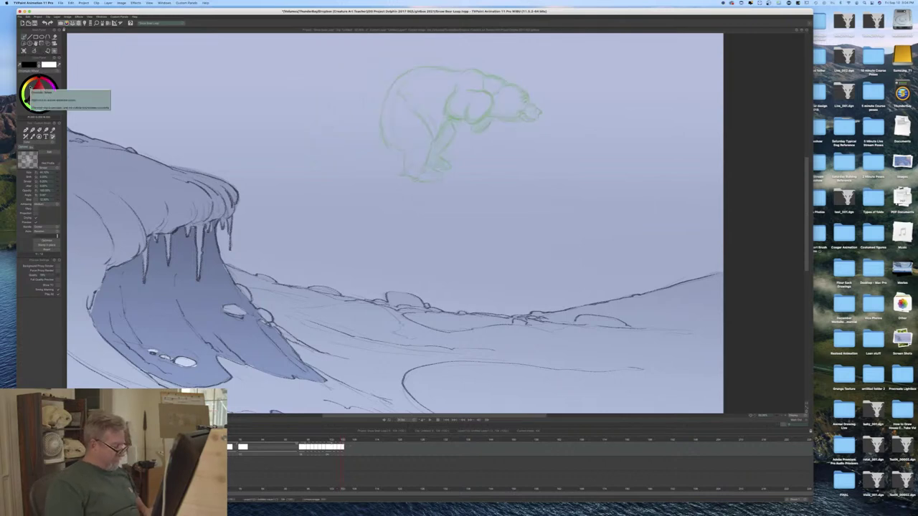
key("Left")
key("Left")
key("Right")
key("Right")
key("Left")
key("Left")
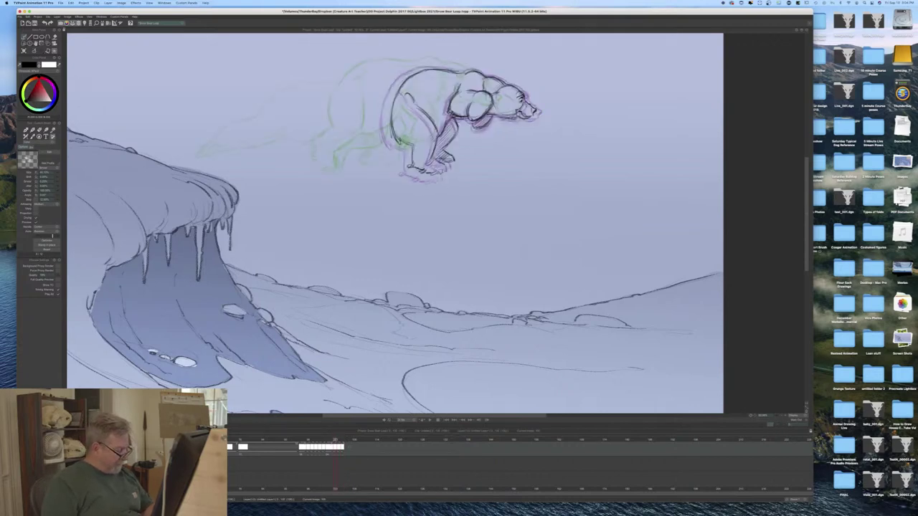
scroll(334, 446, "up", 2)
scroll(333, 444, "up", 5)
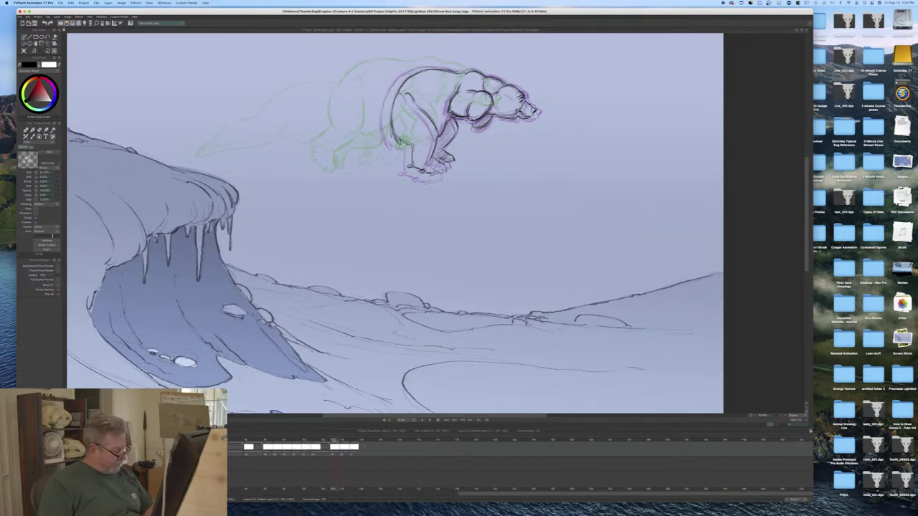
key("Right")
mouse_move(340, 446)
left_mouse_down()
mouse_move(319, 442)
mouse_move(346, 443)
left_mouse_up()
key("Right")
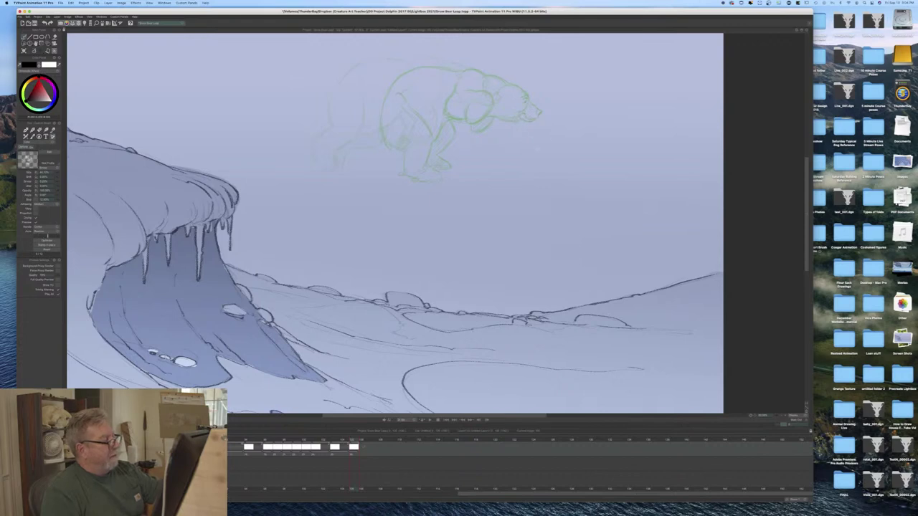
Step: Rough in a lowered head circle with neck and jaw lines on the blank frame, and try a curve for the shoulder
mouse_move(529, 146)
left_mouse_down()
mouse_move(559, 135)
mouse_move(553, 122)
mouse_move(558, 137)
left_mouse_up()
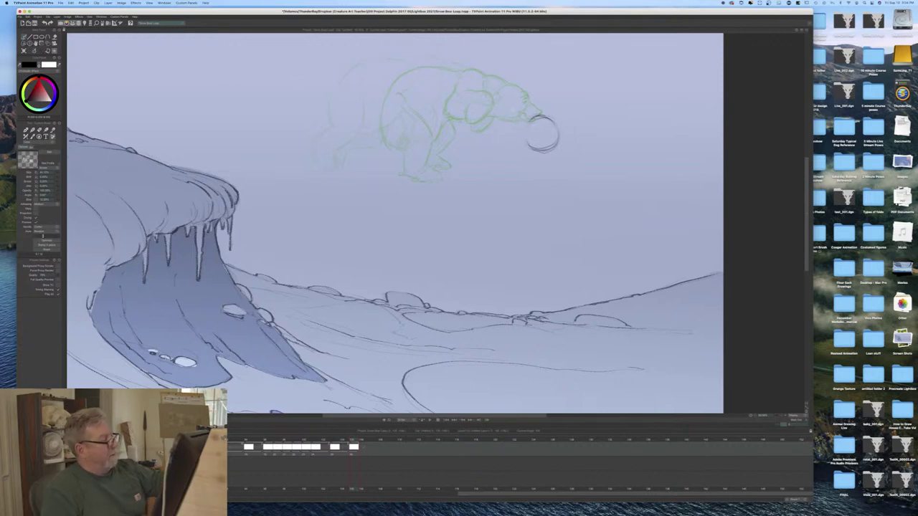
mouse_move(525, 103)
left_mouse_down()
mouse_move(536, 110)
mouse_move(496, 90)
mouse_move(533, 107)
left_mouse_up()
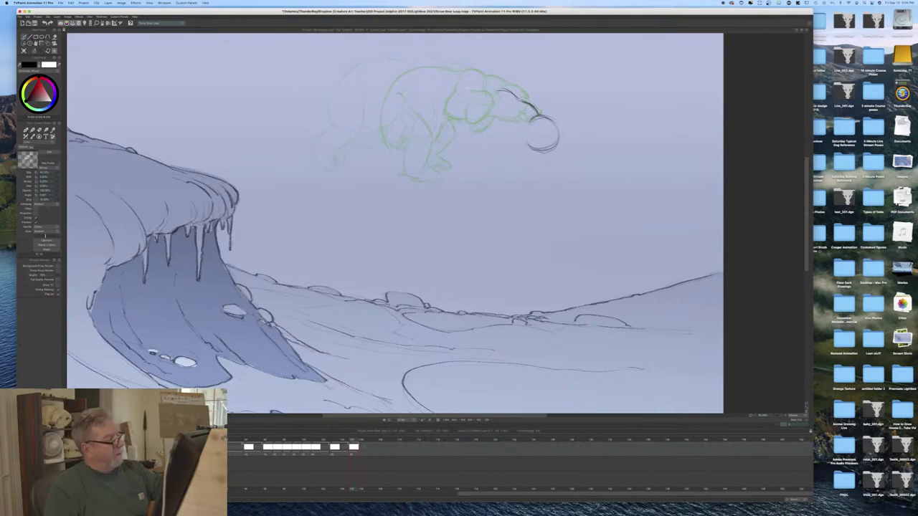
mouse_move(513, 114)
left_mouse_down()
mouse_move(494, 126)
mouse_move(528, 146)
left_mouse_up()
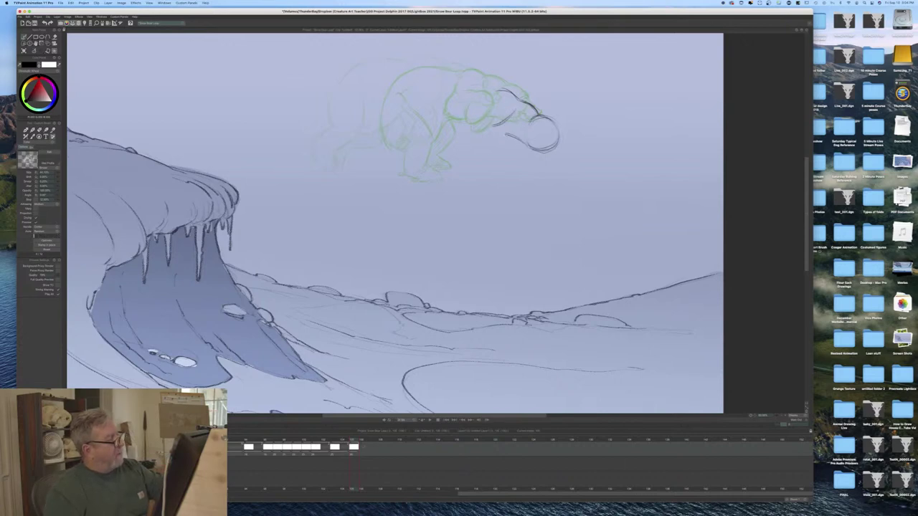
mouse_move(466, 80)
left_mouse_down()
mouse_move(493, 87)
mouse_move(478, 82)
mouse_move(433, 106)
mouse_move(426, 135)
left_mouse_up()
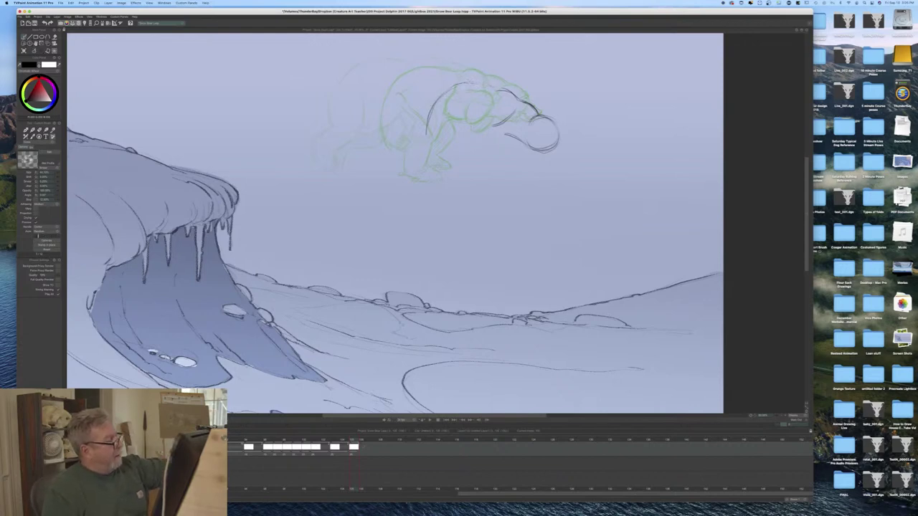
left_click_drag(432, 108, 427, 134)
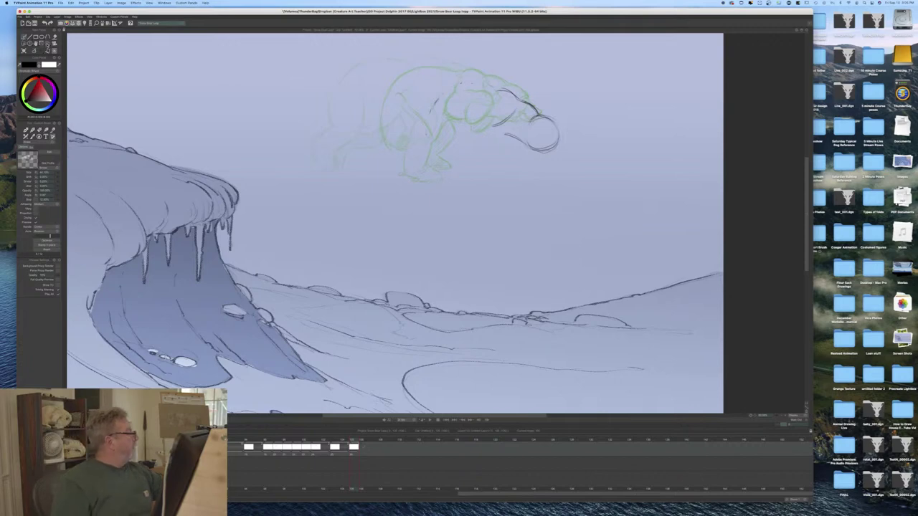
Step: Rotate the rough head and neck lines upward with the Transform tool, shift them forward, and return to freehand drawing
left_click(48, 44)
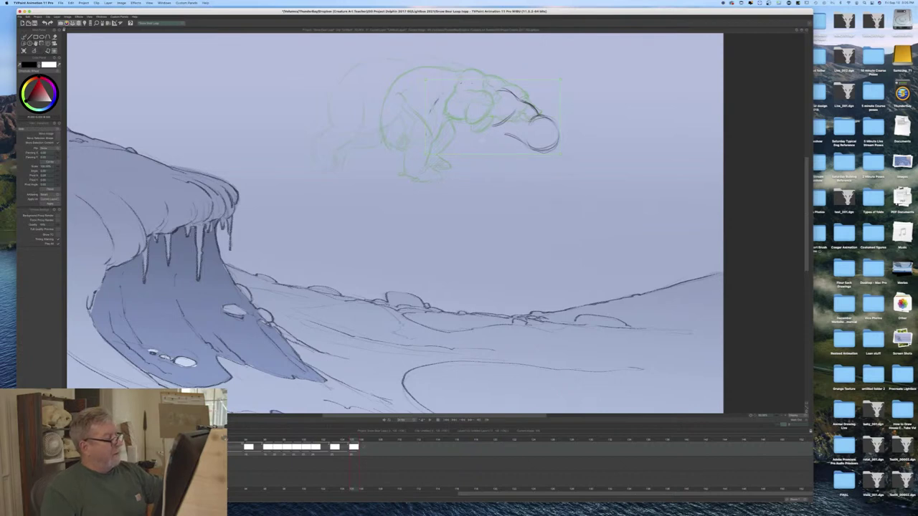
left_click_drag(561, 117, 556, 92)
left_click_drag(443, 148, 443, 158)
left_click_drag(492, 126, 497, 119)
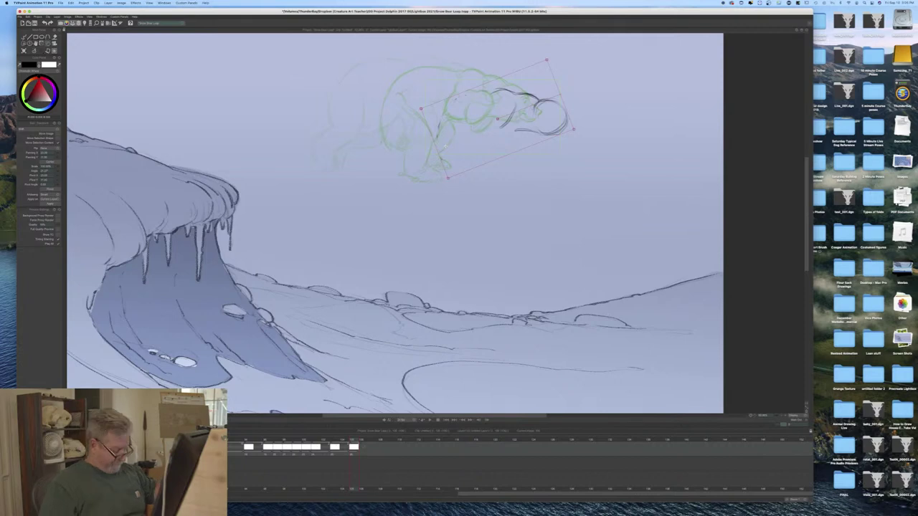
key("Return")
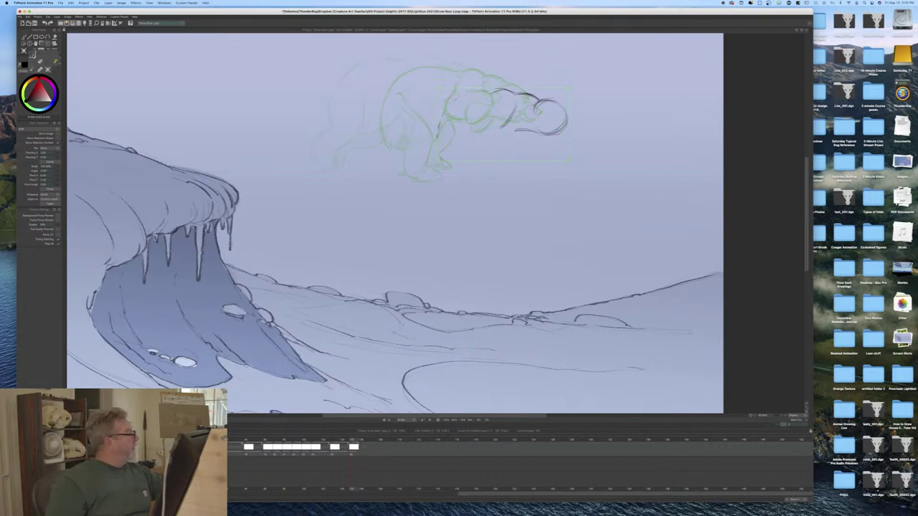
left_click(33, 52)
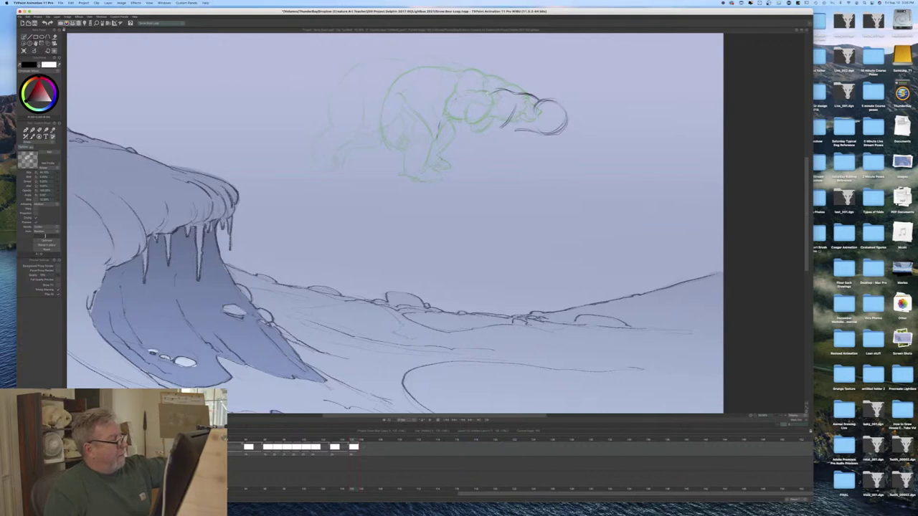
left_click(35, 51)
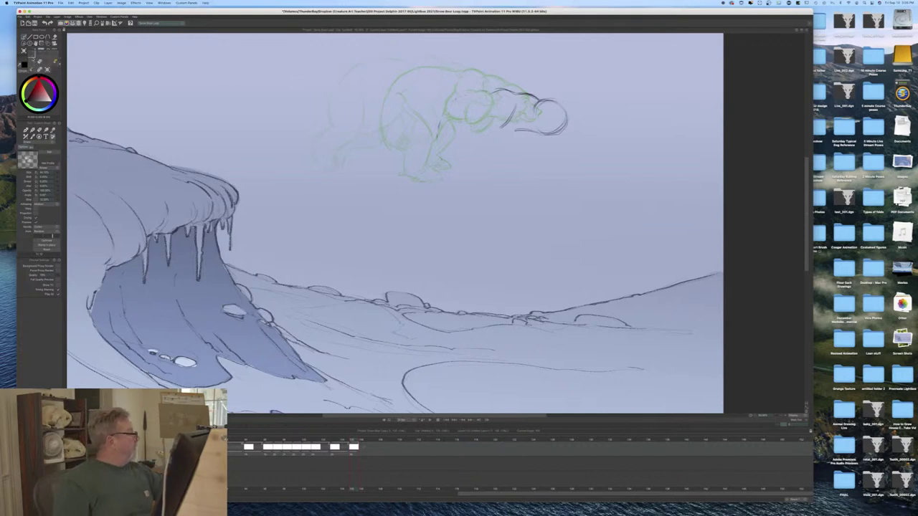
left_click(38, 55)
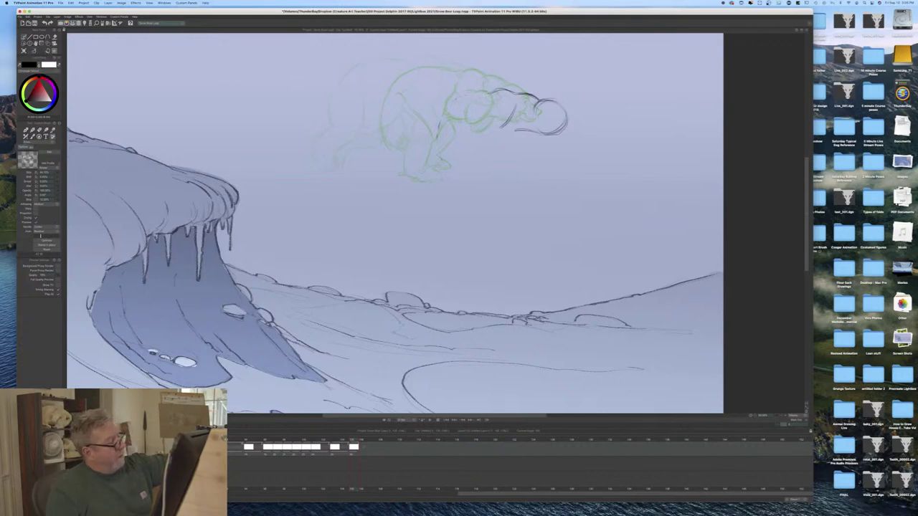
Step: Rough in the bear's rounded back and rump, the underside, and a thigh line reaching forward beneath the head
mouse_move(479, 93)
left_mouse_down()
mouse_move(444, 112)
mouse_move(433, 146)
mouse_move(445, 184)
left_mouse_up()
mouse_move(450, 103)
left_mouse_down()
mouse_move(432, 136)
mouse_move(436, 174)
left_mouse_up()
mouse_move(500, 147)
left_mouse_down()
mouse_move(495, 179)
mouse_move(468, 195)
mouse_move(479, 195)
left_mouse_up()
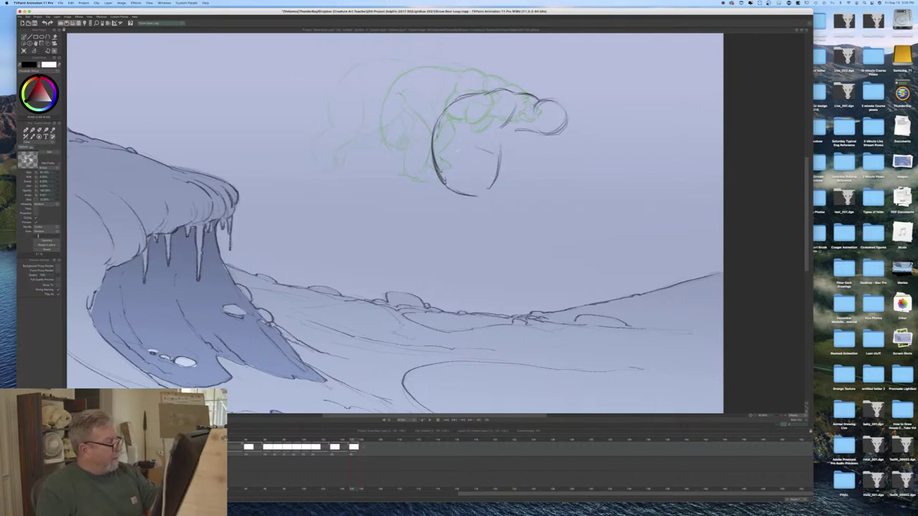
left_click_drag(470, 152, 524, 179)
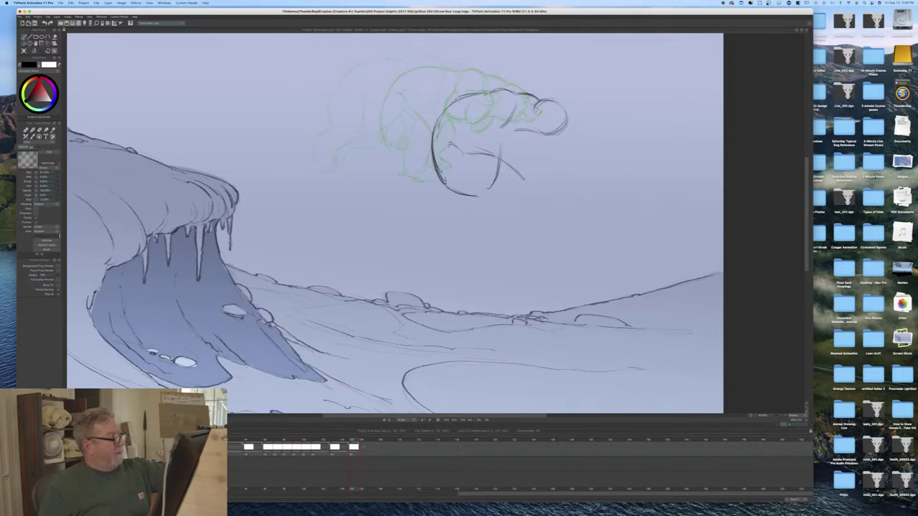
Step: Try a foreleg raised above the shoulder, with a rounded paw and a shoulder curve
mouse_move(486, 70)
left_mouse_down()
mouse_move(502, 82)
mouse_move(480, 85)
mouse_move(477, 76)
mouse_move(484, 83)
left_mouse_up()
mouse_move(474, 84)
left_mouse_down()
mouse_move(496, 81)
mouse_move(510, 105)
left_mouse_up()
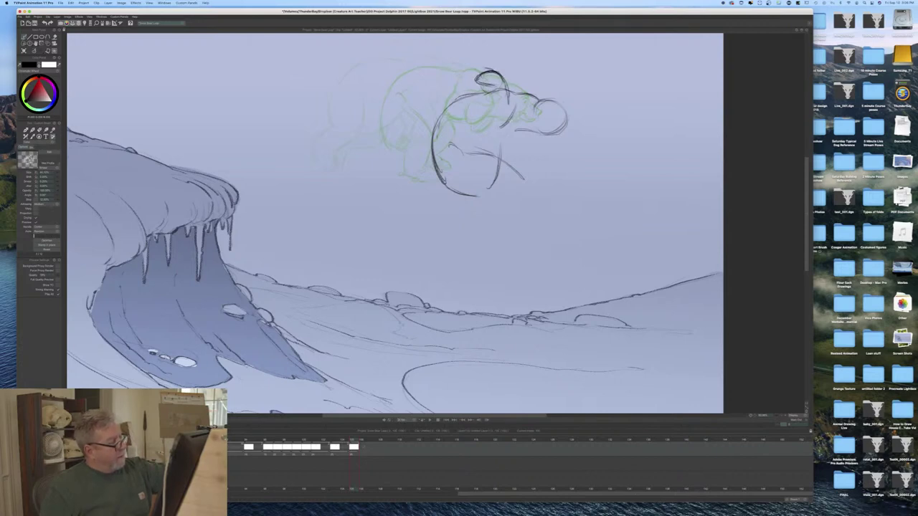
left_click_drag(481, 93, 489, 127)
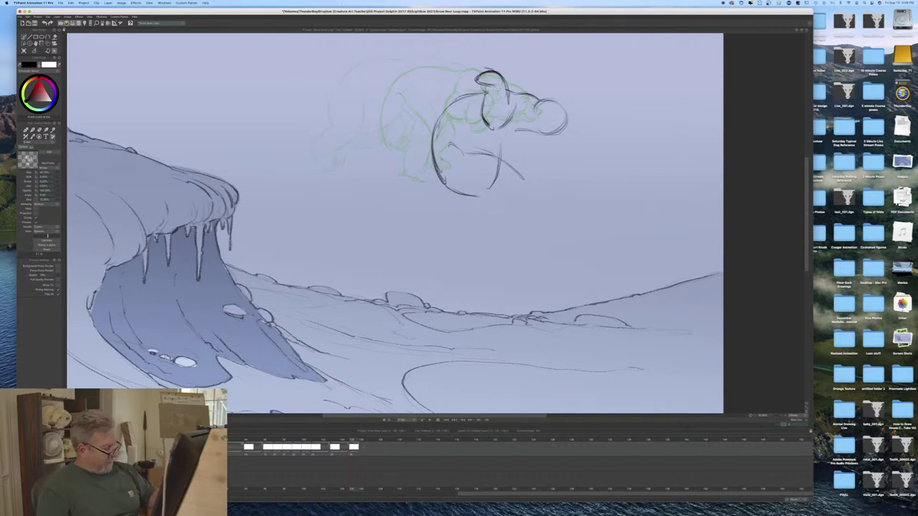
Step: Flip back and forth through the preceding bear drawings to check how the new pose continues the leap
key("Left")
key("Left")
key("Left")
key("Right")
key("Right")
key("Right")
key("Left")
key("Left")
key("Left")
key("Right")
key("Right")
key("Right")
key("Left")
key("Left")
key("Left")
key("Right")
key("Right")
key("Right")
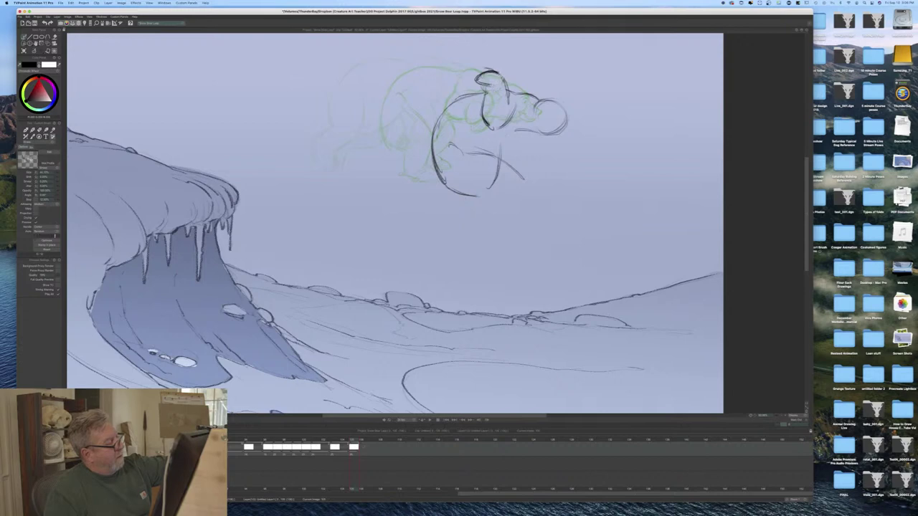
Step: Redraw the raised forepaw as a more upright rounded shape and extend the throat line down into the chest
mouse_move(490, 71)
left_mouse_down()
mouse_move(479, 80)
mouse_move(495, 72)
left_mouse_up()
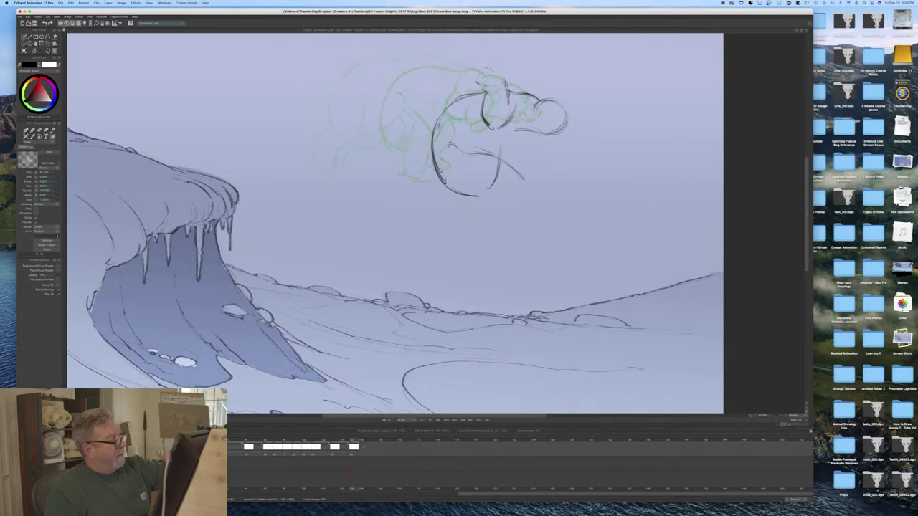
mouse_move(491, 75)
left_mouse_down()
mouse_move(510, 76)
mouse_move(482, 82)
mouse_move(500, 70)
mouse_move(481, 116)
mouse_move(515, 94)
mouse_move(510, 123)
mouse_move(492, 129)
left_mouse_up()
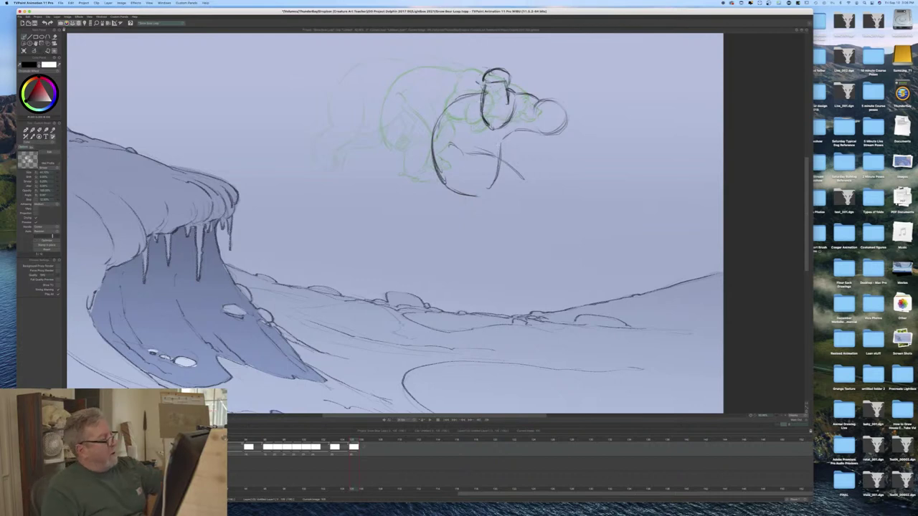
mouse_move(467, 95)
left_mouse_down()
mouse_move(443, 115)
mouse_move(435, 146)
mouse_move(463, 151)
left_mouse_up()
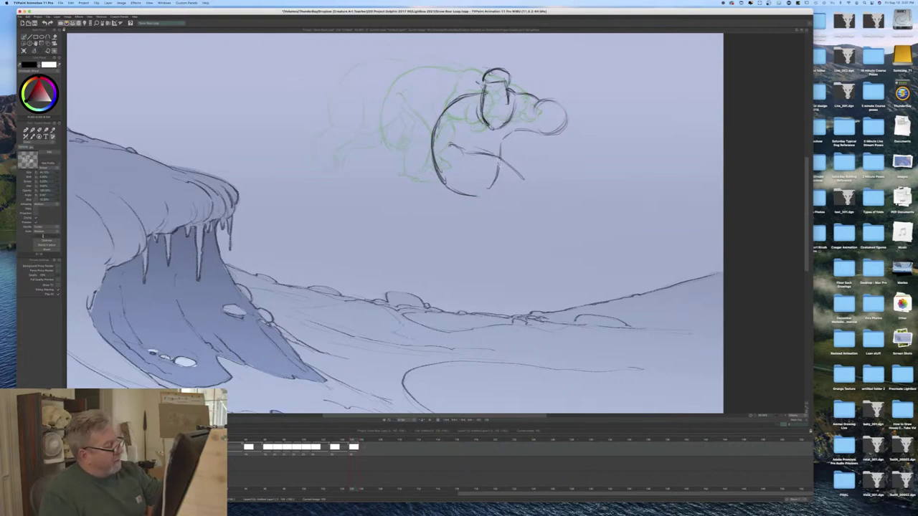
Step: Draw the hind legs stretched forward with clawed feet and hatching on the far leg, and detail the head with snout, nose and eye
mouse_move(496, 169)
left_mouse_down()
mouse_move(490, 188)
mouse_move(523, 178)
left_mouse_up()
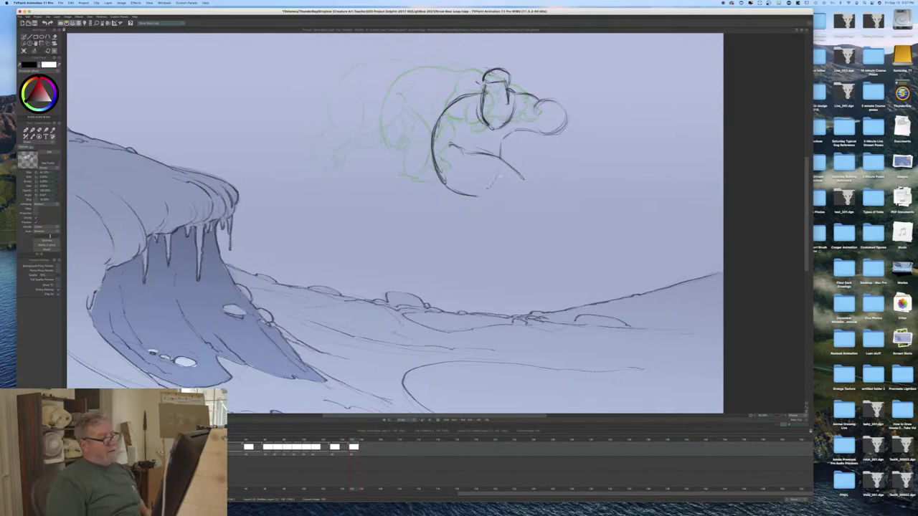
left_click_drag(456, 190, 511, 196)
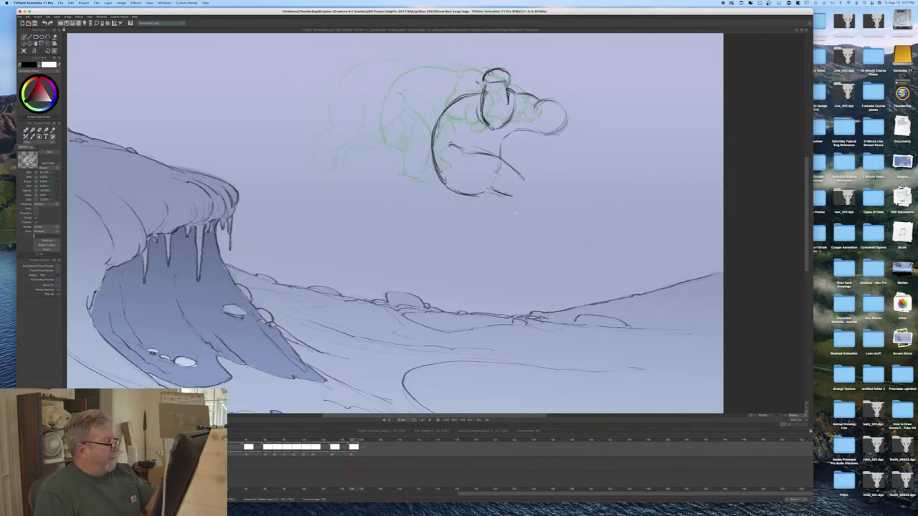
mouse_move(518, 174)
left_mouse_down()
mouse_move(514, 202)
mouse_move(538, 167)
mouse_move(535, 191)
left_mouse_up()
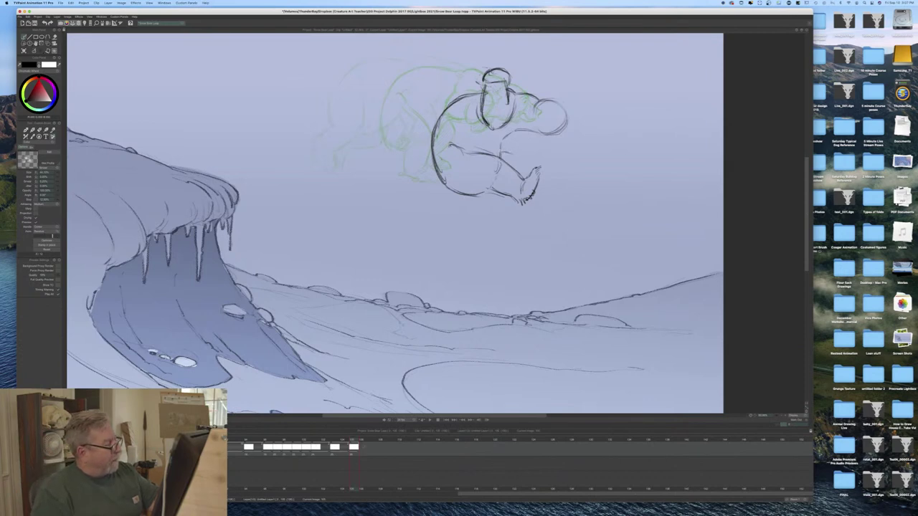
mouse_move(512, 154)
left_mouse_down()
mouse_move(553, 159)
mouse_move(539, 183)
mouse_move(521, 176)
mouse_move(535, 175)
left_mouse_up()
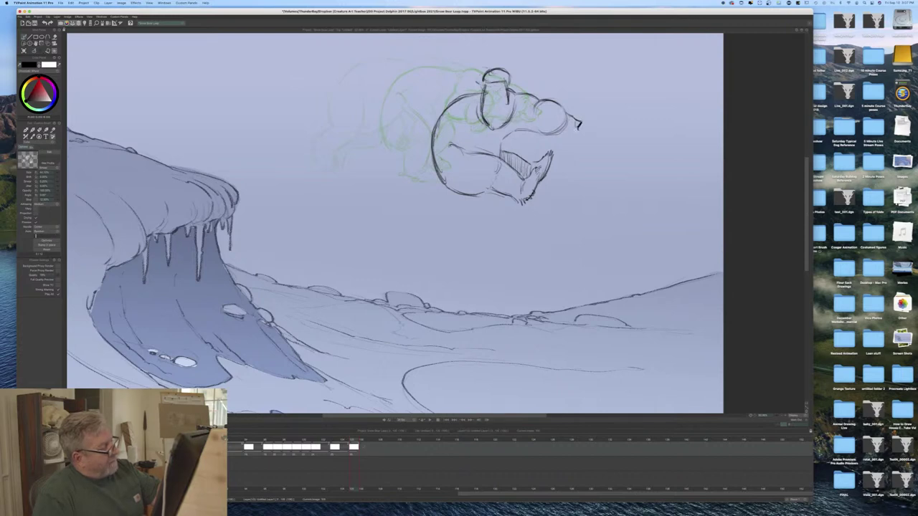
mouse_move(572, 131)
left_mouse_down()
mouse_move(530, 133)
mouse_move(541, 129)
left_mouse_up()
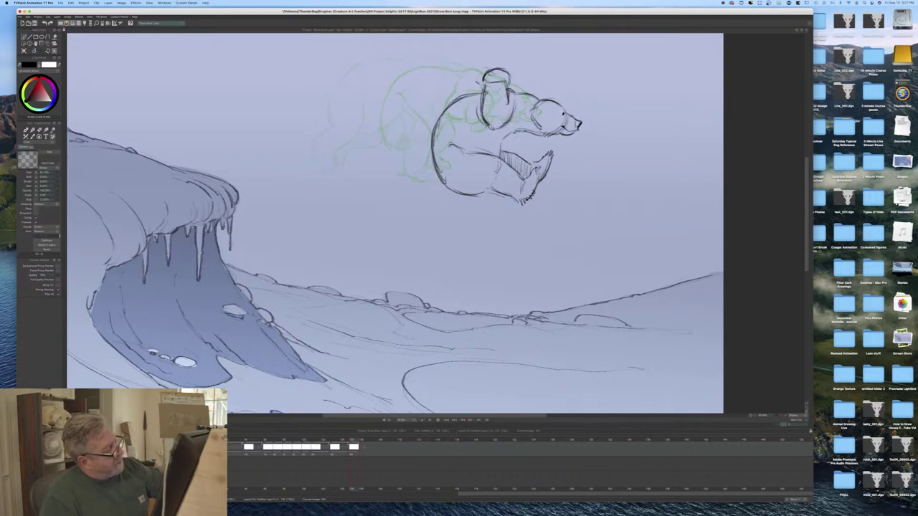
left_click_drag(562, 111, 566, 111)
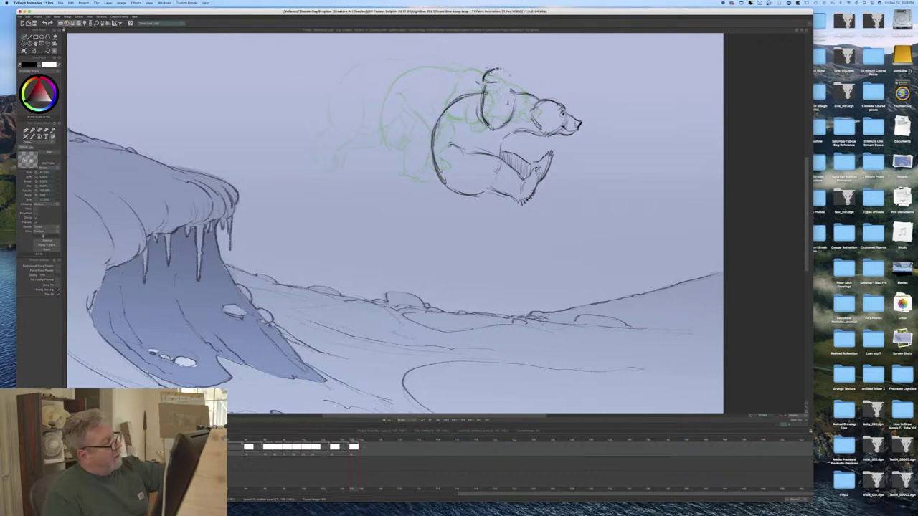
Step: Remove the raised foreleg and its shoulder lines from the drawing and save the project
mouse_move(492, 70)
left_mouse_down()
mouse_move(483, 103)
mouse_move(484, 86)
left_mouse_up()
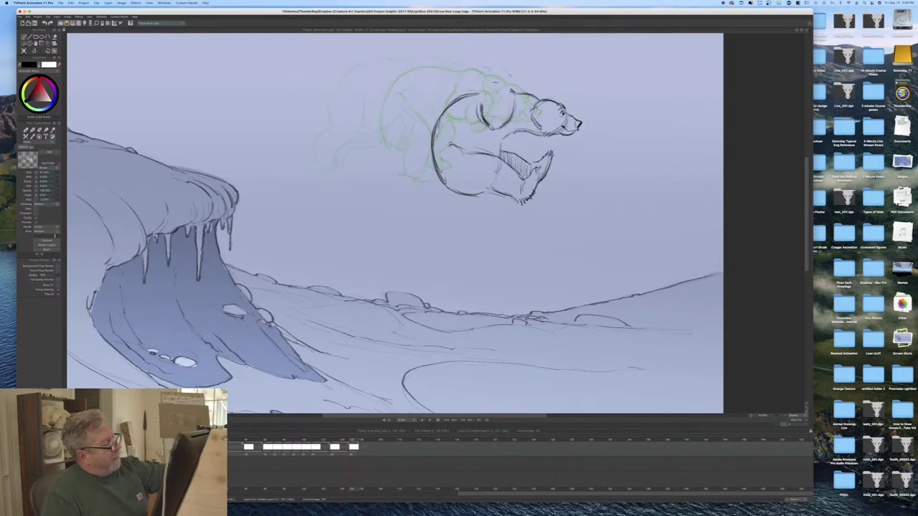
key("ctrl+z")
key("ctrl+z")
key("ctrl+z")
key("ctrl+z")
key("ctrl+z")
key("ctrl+z")
key("ctrl+z")
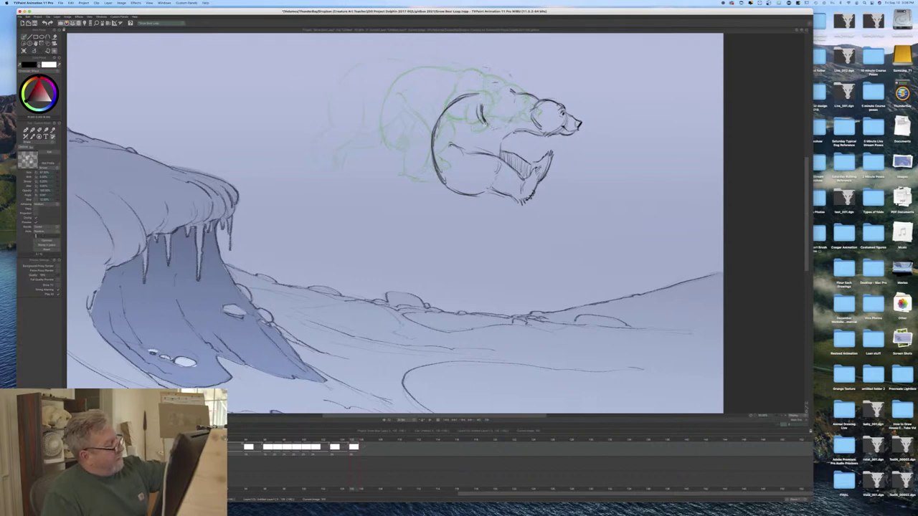
key("ctrl+z")
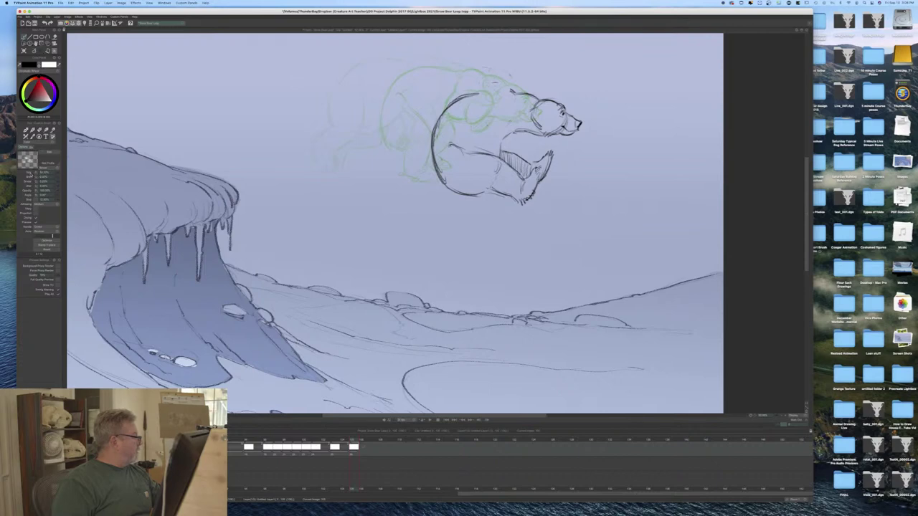
key("ctrl+s")
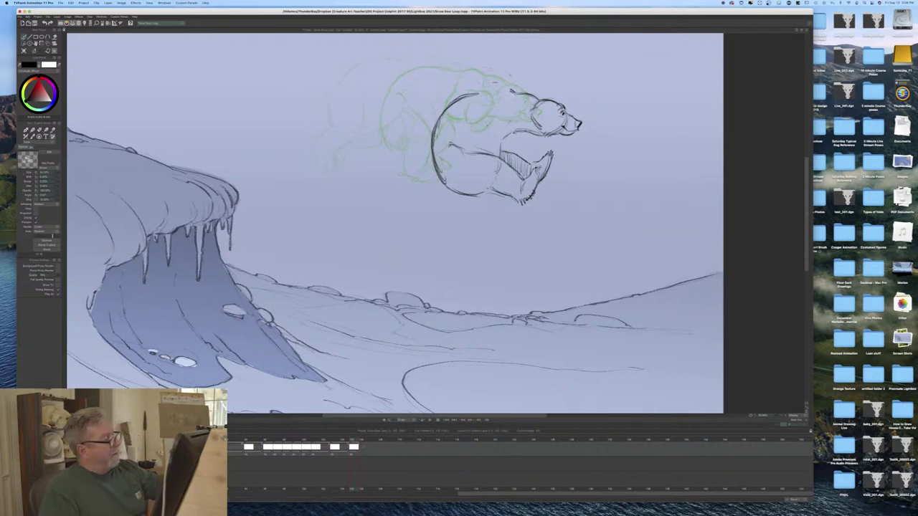
Step: Complete the neck and upper back contour and draw a foreshortened foreleg with a round paw over the shoulder
left_click_drag(502, 87, 515, 92)
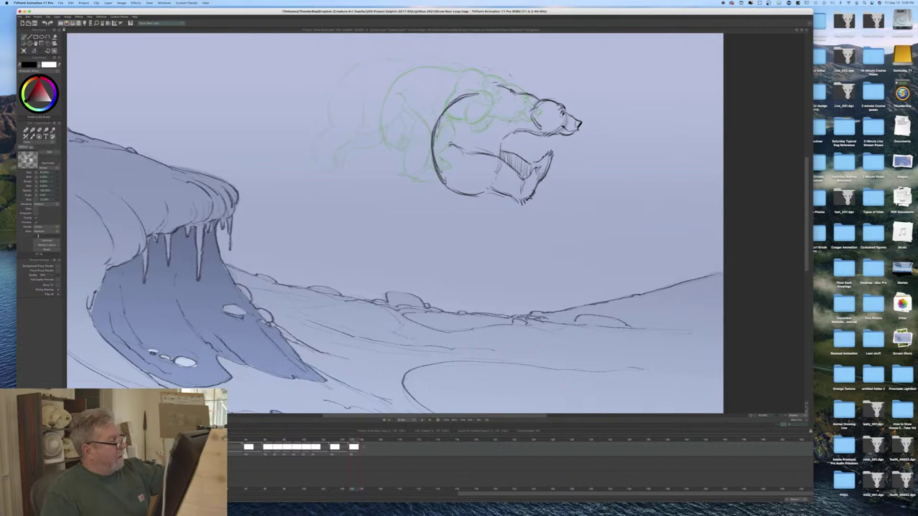
mouse_move(498, 91)
left_mouse_down()
mouse_move(512, 98)
mouse_move(505, 115)
mouse_move(494, 88)
mouse_move(482, 93)
left_mouse_up()
mouse_move(491, 86)
left_mouse_down()
mouse_move(477, 93)
mouse_move(508, 114)
mouse_move(503, 120)
left_mouse_up()
left_click_drag(510, 114, 491, 118)
left_click_drag(493, 107, 490, 119)
mouse_move(514, 104)
left_mouse_down()
mouse_move(514, 119)
mouse_move(488, 128)
mouse_move(471, 113)
mouse_move(487, 128)
left_mouse_up()
left_click_drag(507, 119, 479, 127)
mouse_move(488, 96)
left_mouse_down()
mouse_move(473, 121)
mouse_move(497, 129)
mouse_move(500, 151)
left_mouse_up()
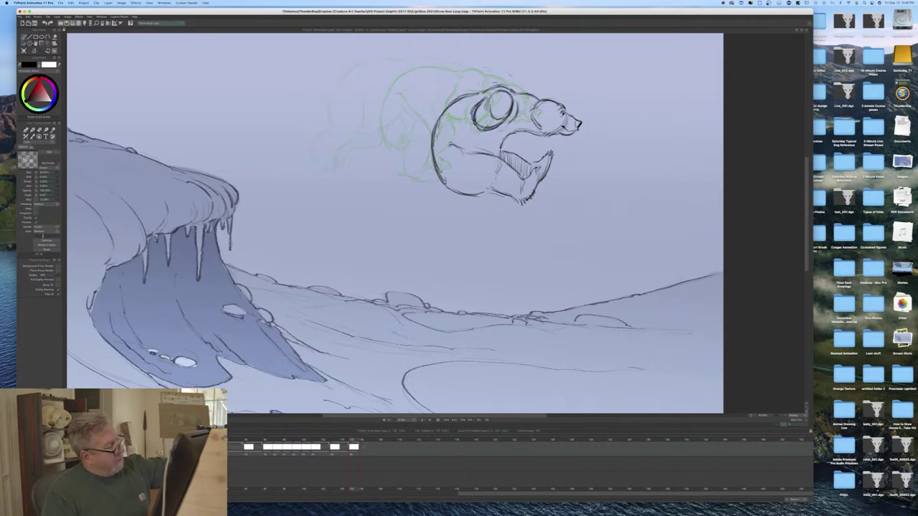
left_click_drag(508, 84, 462, 98)
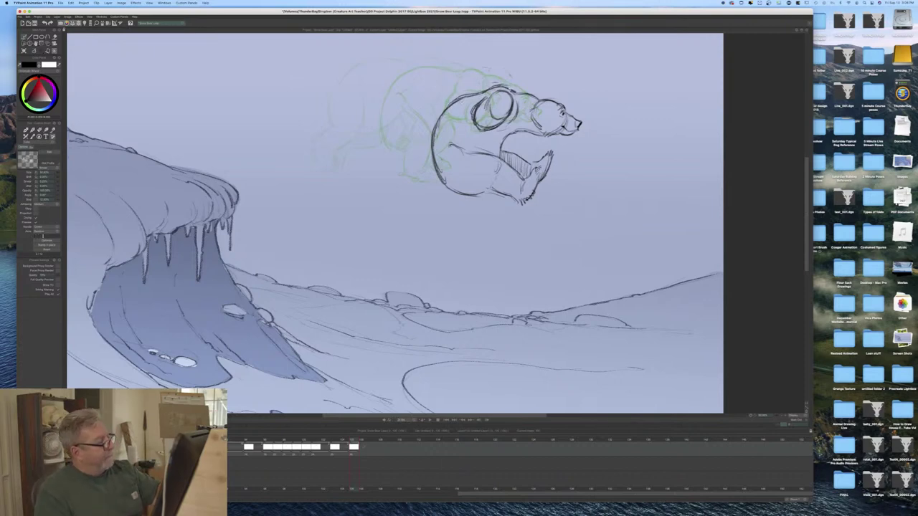
Step: Add an ear to the head, reinforce the thigh line, and draw claws on the round front paw
mouse_move(537, 102)
left_mouse_down()
mouse_move(529, 102)
mouse_move(541, 130)
left_mouse_up()
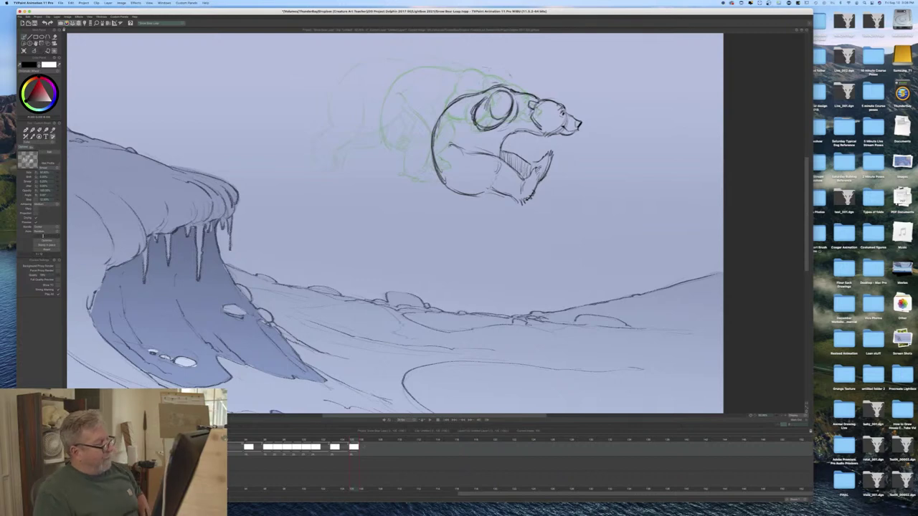
left_click_drag(493, 154, 523, 176)
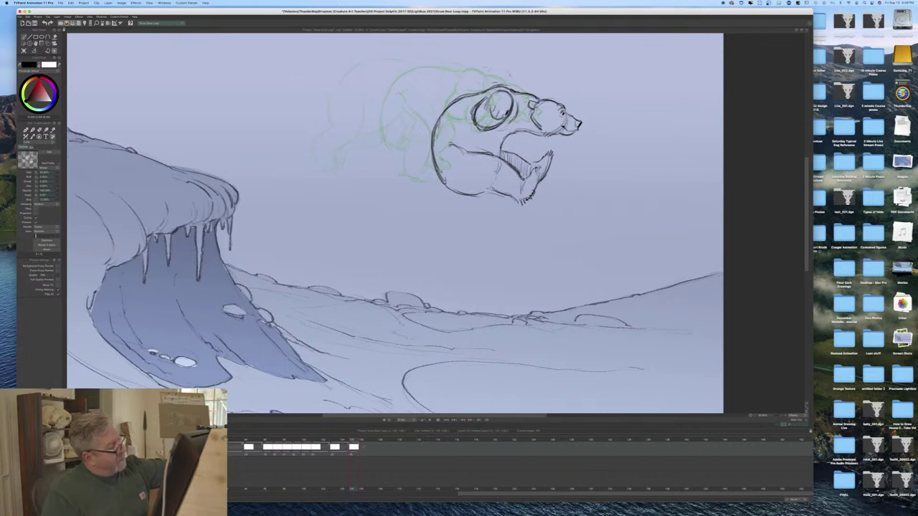
left_click_drag(496, 106, 496, 114)
mouse_move(494, 107)
left_mouse_down()
mouse_move(505, 116)
mouse_move(496, 119)
left_mouse_up()
mouse_move(490, 110)
left_mouse_down()
mouse_move(497, 119)
mouse_move(489, 114)
left_mouse_up()
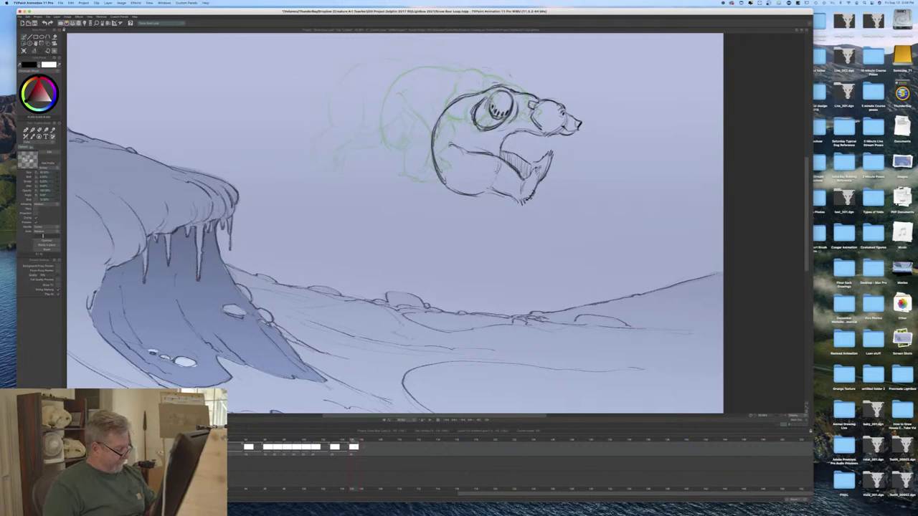
Step: Add a blank frame after the drawing of the bear with its hind legs stretched forward
key("Right")
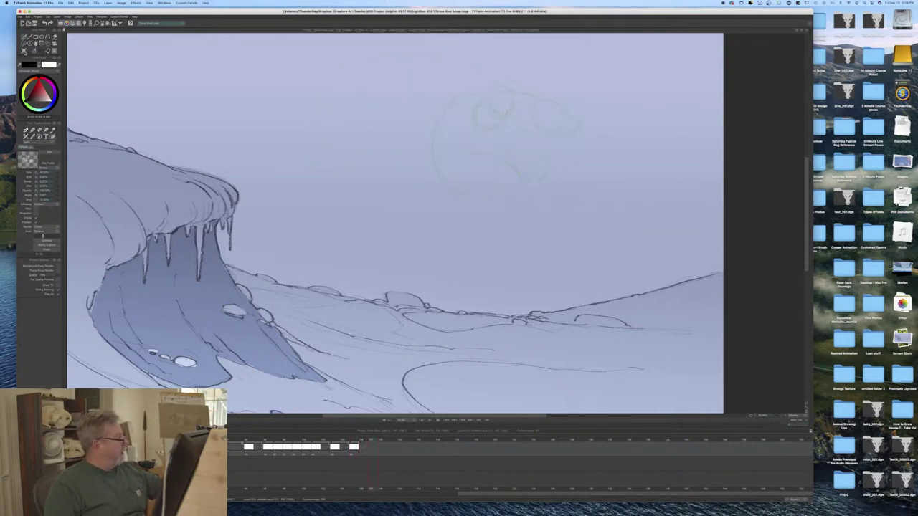
key("super+v")
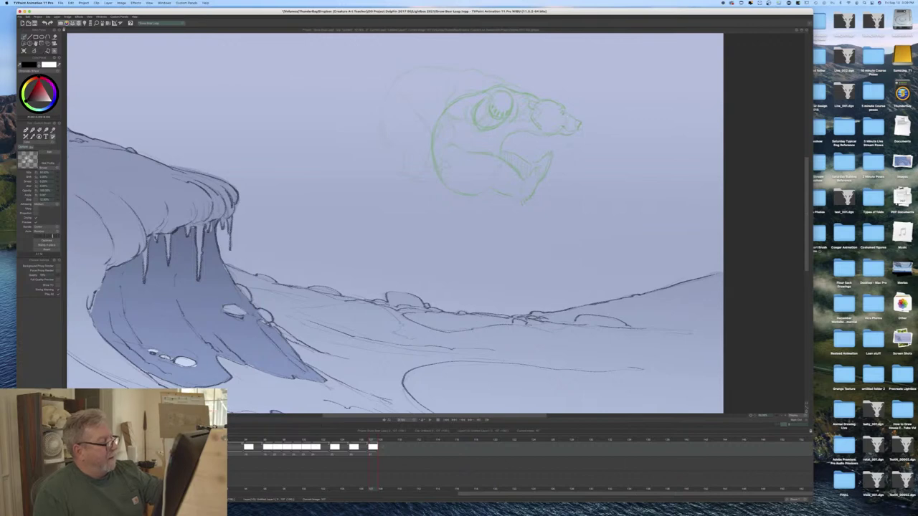
mouse_move(566, 113)
left_mouse_down()
mouse_move(580, 137)
mouse_move(556, 147)
left_mouse_up()
mouse_move(562, 114)
left_mouse_down()
mouse_move(550, 128)
mouse_move(560, 113)
mouse_move(552, 121)
mouse_move(553, 147)
mouse_move(532, 119)
mouse_move(501, 152)
left_mouse_up()
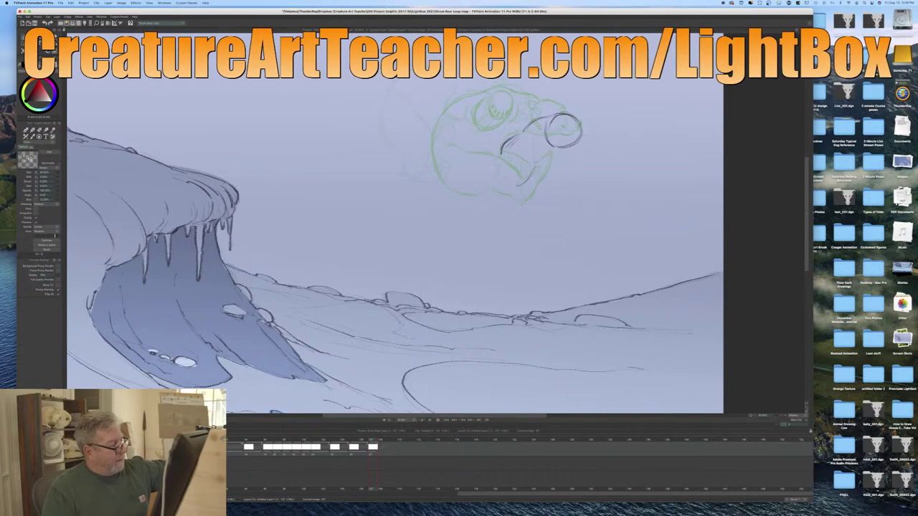
left_click_drag(493, 164, 505, 181)
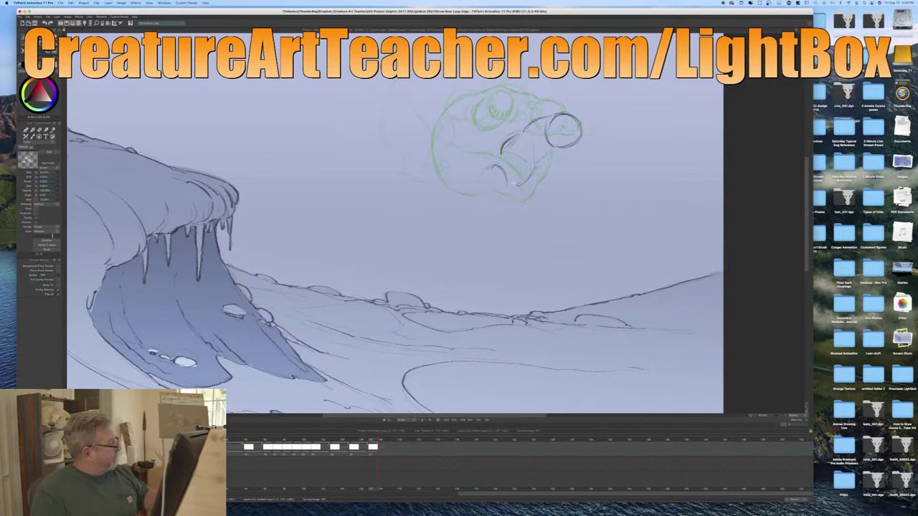
key("BackSpace")
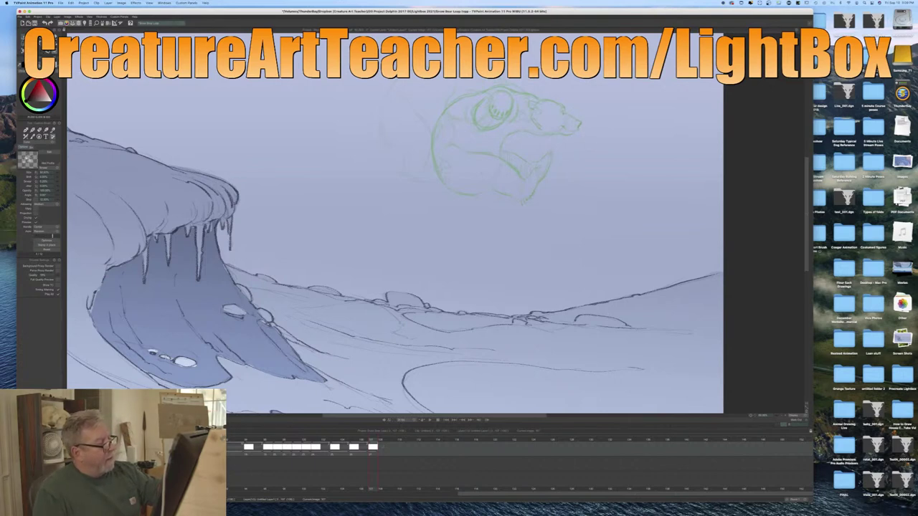
Step: Sketch a head circle below the previous pose's muzzle, with the neck line, upper back and first rump strokes of the falling bear
mouse_move(570, 153)
left_mouse_down()
mouse_move(573, 123)
mouse_move(587, 150)
mouse_move(592, 142)
mouse_move(580, 154)
mouse_move(591, 147)
mouse_move(559, 137)
left_mouse_up()
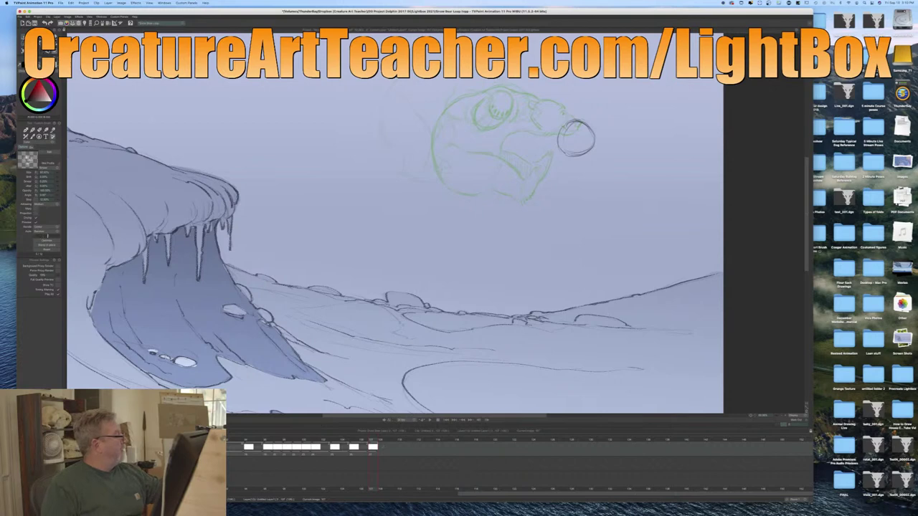
key("super+z")
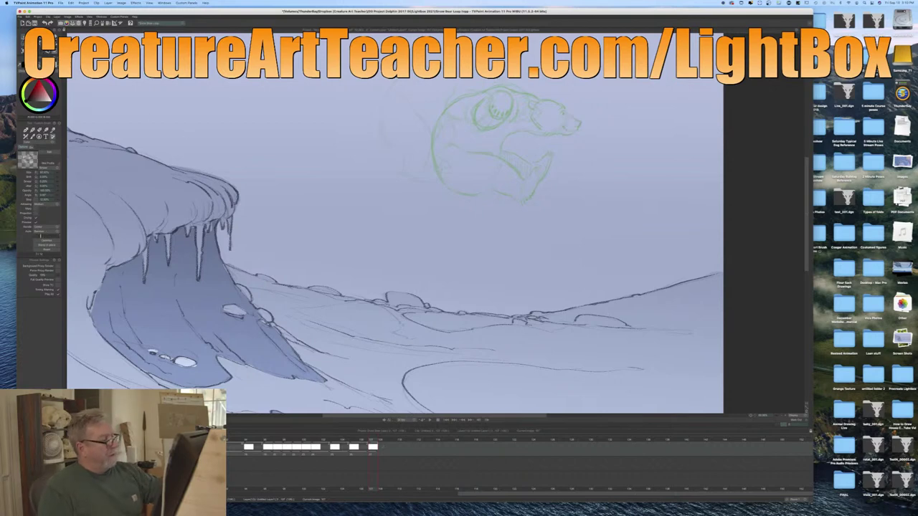
mouse_move(578, 145)
left_mouse_down()
mouse_move(556, 154)
mouse_move(559, 147)
mouse_move(569, 173)
mouse_move(554, 161)
mouse_move(563, 143)
mouse_move(562, 174)
left_mouse_up()
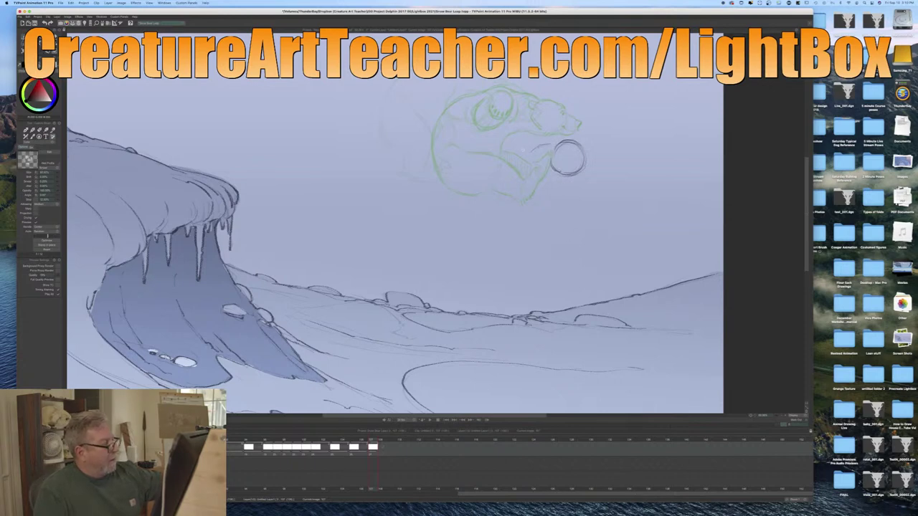
left_click_drag(513, 153, 499, 170)
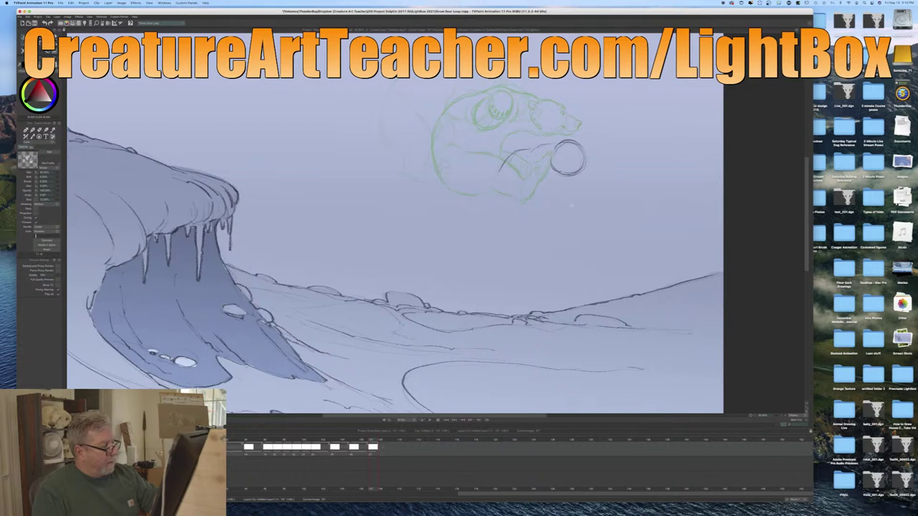
mouse_move(512, 167)
left_mouse_down()
mouse_move(509, 207)
mouse_move(558, 259)
left_mouse_up()
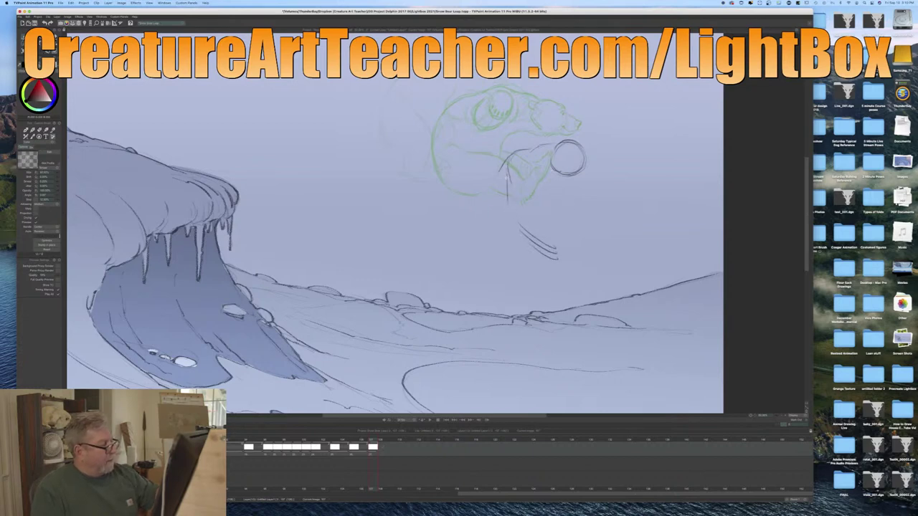
mouse_move(507, 180)
left_mouse_down()
mouse_move(505, 210)
mouse_move(565, 261)
left_mouse_up()
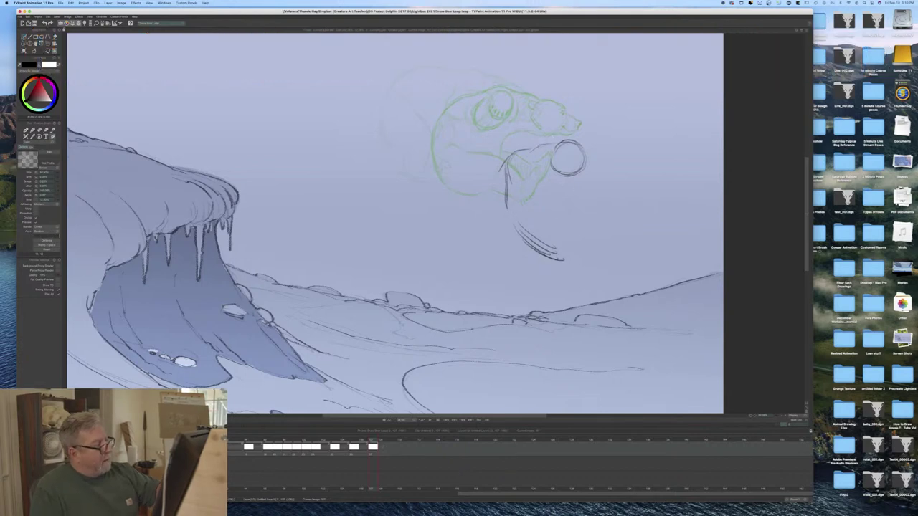
mouse_move(558, 141)
left_mouse_down()
mouse_move(510, 158)
mouse_move(506, 181)
left_mouse_up()
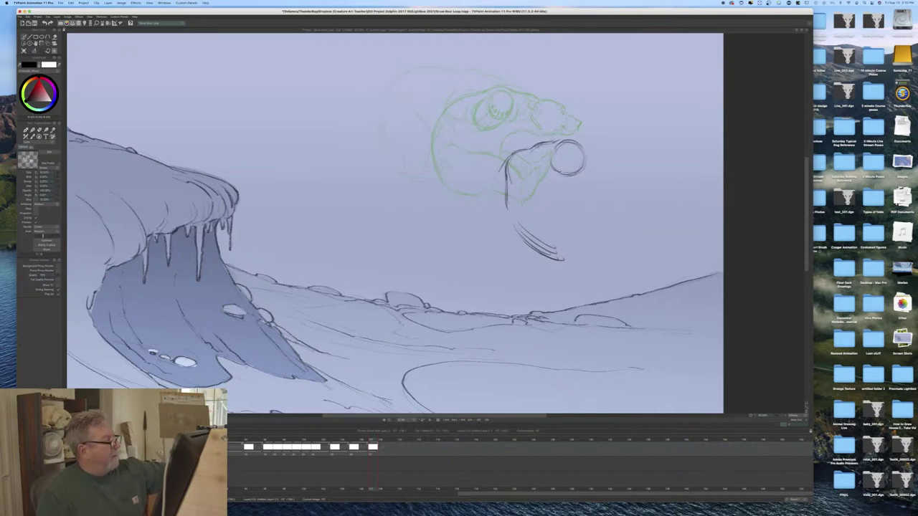
Step: Draw the near foreleg raised up and back from the shoulder, ending in a rounded paw
left_click_drag(507, 119, 482, 129)
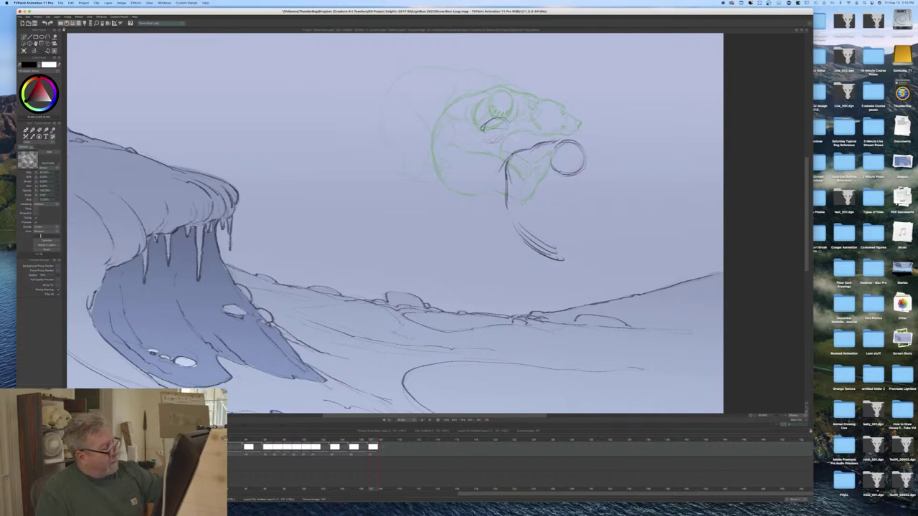
mouse_move(482, 130)
left_mouse_down()
mouse_move(487, 164)
mouse_move(532, 155)
mouse_move(540, 166)
mouse_move(506, 182)
mouse_move(511, 194)
left_mouse_up()
mouse_move(534, 158)
left_mouse_down()
mouse_move(540, 172)
mouse_move(506, 133)
left_mouse_up()
mouse_move(508, 135)
left_mouse_down()
mouse_move(517, 152)
mouse_move(492, 168)
mouse_move(513, 187)
mouse_move(506, 203)
left_mouse_up()
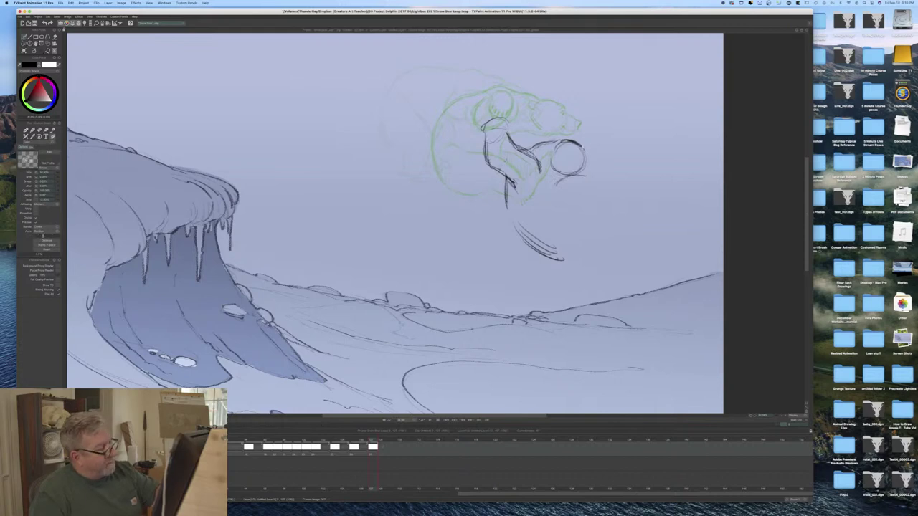
Step: Complete the torso outline with the chest, back, belly and rounded rump, and compare it with the neighbouring drawing
mouse_move(543, 174)
left_mouse_down()
mouse_move(547, 188)
mouse_move(507, 213)
mouse_move(556, 261)
left_mouse_up()
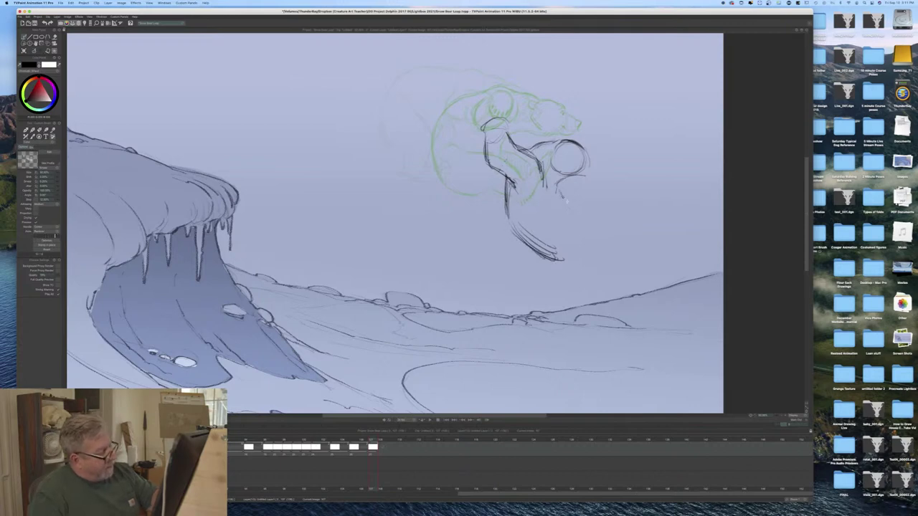
mouse_move(576, 200)
left_mouse_down()
mouse_move(605, 239)
mouse_move(593, 209)
left_mouse_up()
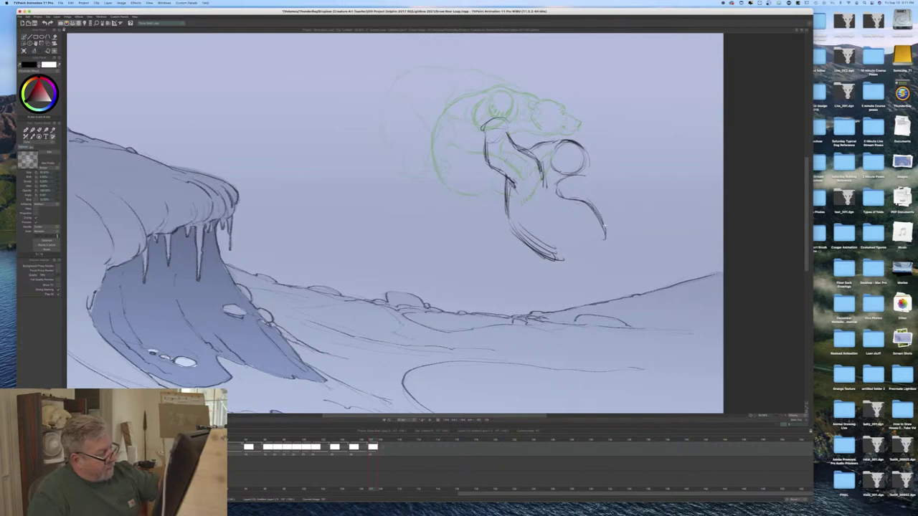
left_click_drag(605, 240, 545, 262)
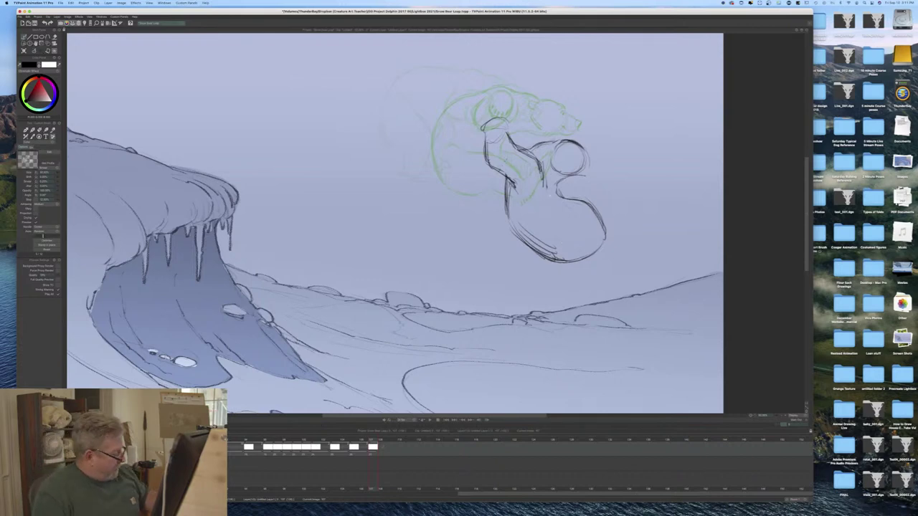
mouse_move(372, 440)
left_mouse_down()
mouse_move(304, 439)
mouse_move(381, 437)
left_mouse_up()
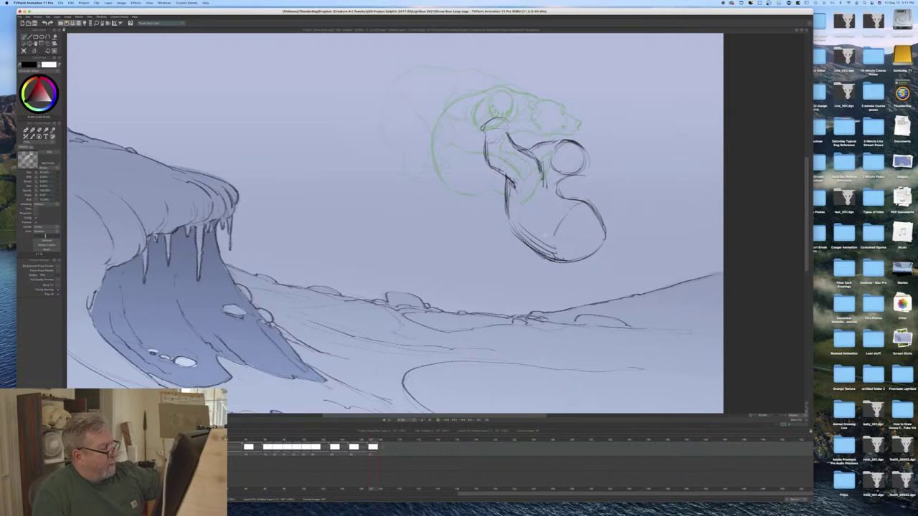
Step: Draw the thigh curve and the hind leg extending forward from the rump, ending in an upturned foot
mouse_move(590, 198)
left_mouse_down()
mouse_move(567, 209)
mouse_move(555, 233)
left_mouse_up()
key("ctrl+z")
mouse_move(582, 200)
left_mouse_down()
mouse_move(614, 215)
mouse_move(595, 228)
mouse_move(606, 220)
mouse_move(593, 255)
left_mouse_up()
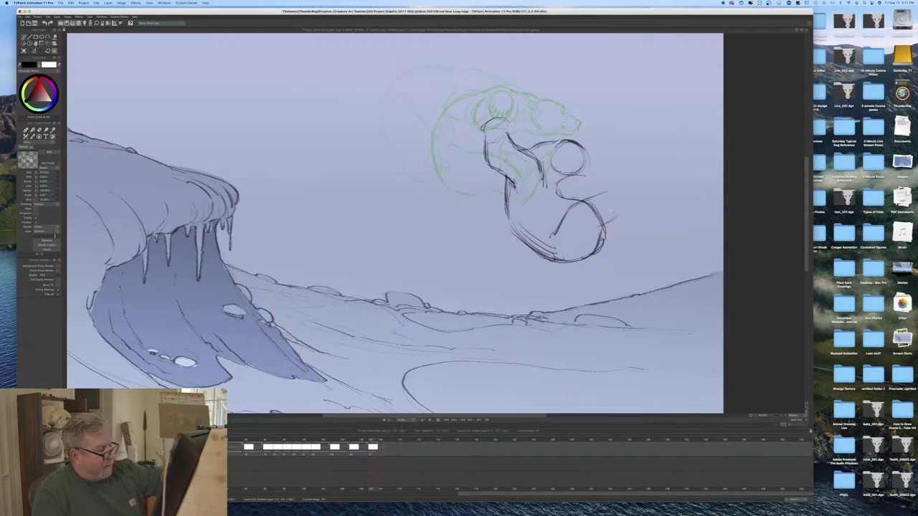
left_click_drag(617, 217, 595, 245)
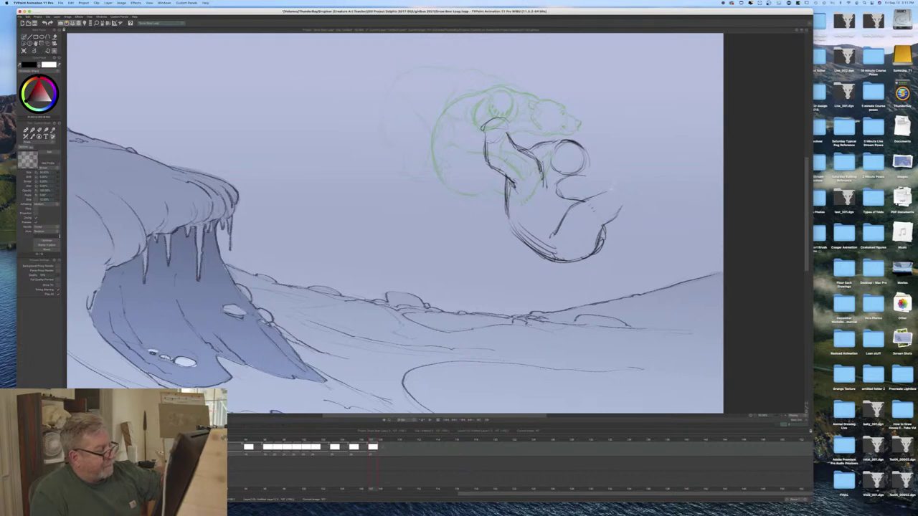
mouse_move(616, 173)
left_mouse_down()
mouse_move(624, 213)
mouse_move(627, 188)
mouse_move(613, 189)
mouse_move(622, 170)
mouse_move(625, 212)
mouse_move(605, 222)
mouse_move(606, 195)
mouse_move(576, 205)
mouse_move(561, 225)
left_mouse_up()
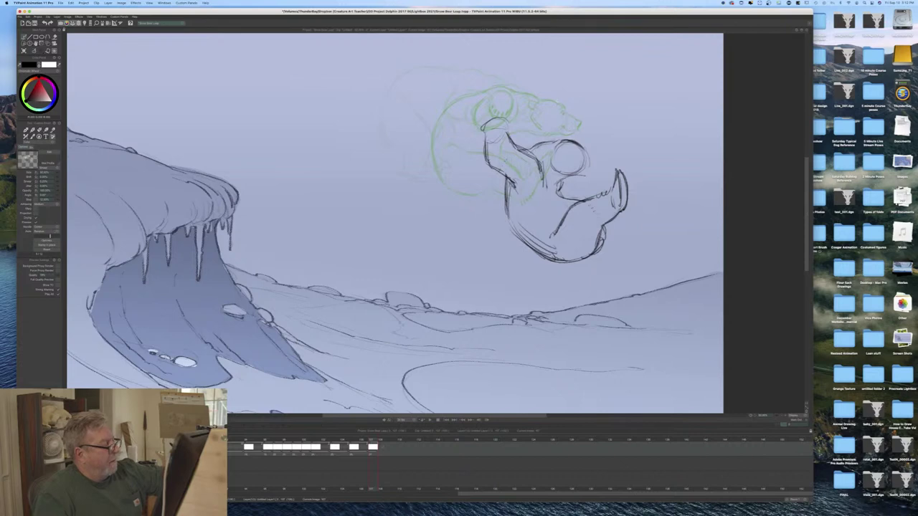
Step: Add the far foreleg behind the head, shoulder and neck fur lines, and the muzzle, nose, eye and ear
left_click_drag(577, 130, 545, 143)
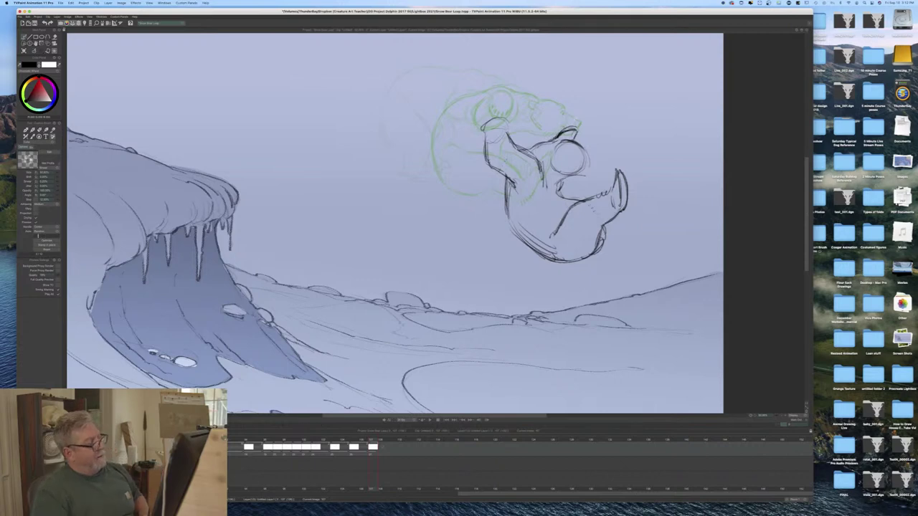
mouse_move(554, 152)
left_mouse_down()
mouse_move(542, 219)
mouse_move(528, 200)
left_mouse_up()
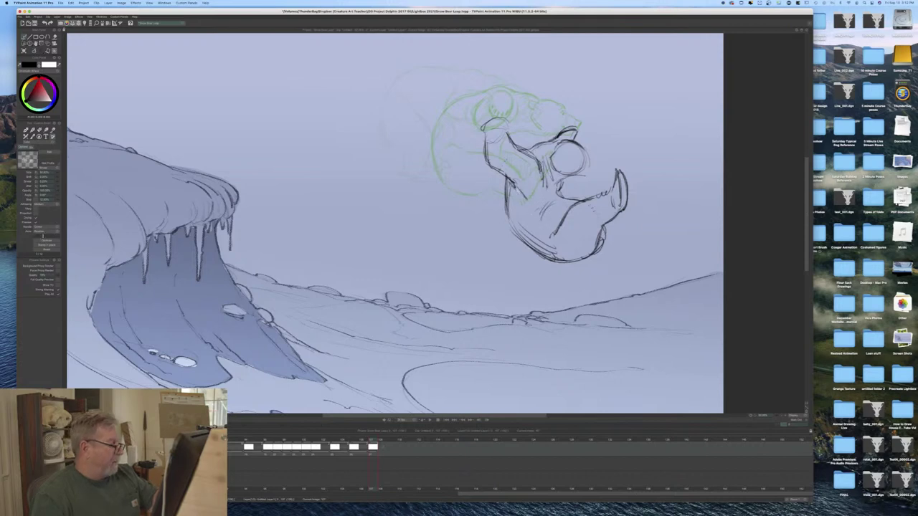
left_click_drag(534, 158, 547, 183)
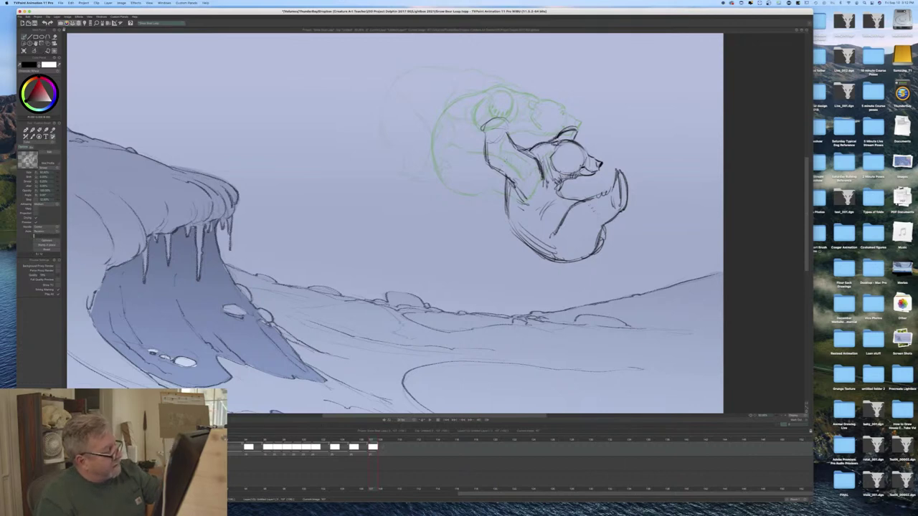
left_click_drag(556, 145, 558, 174)
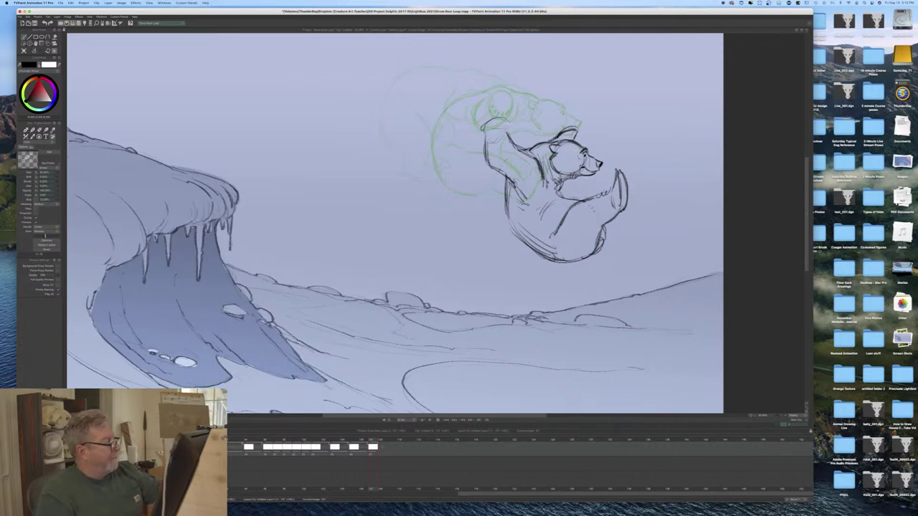
Step: Add claws to the raised paw, darken the back contour, and draw the far hind leg and the heavier rump line
mouse_move(486, 127)
left_mouse_down()
mouse_move(506, 124)
mouse_move(495, 116)
left_mouse_up()
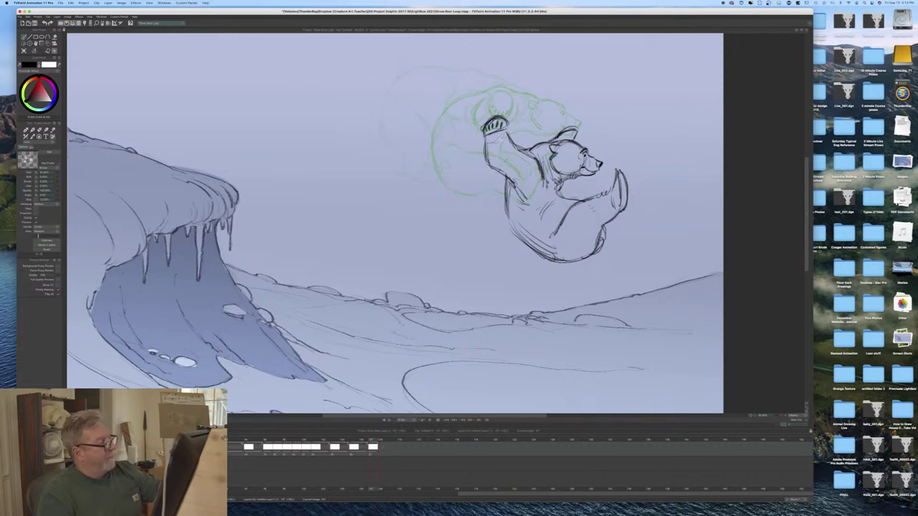
mouse_move(507, 165)
left_mouse_down()
mouse_move(515, 153)
mouse_move(507, 218)
mouse_move(541, 253)
left_mouse_up()
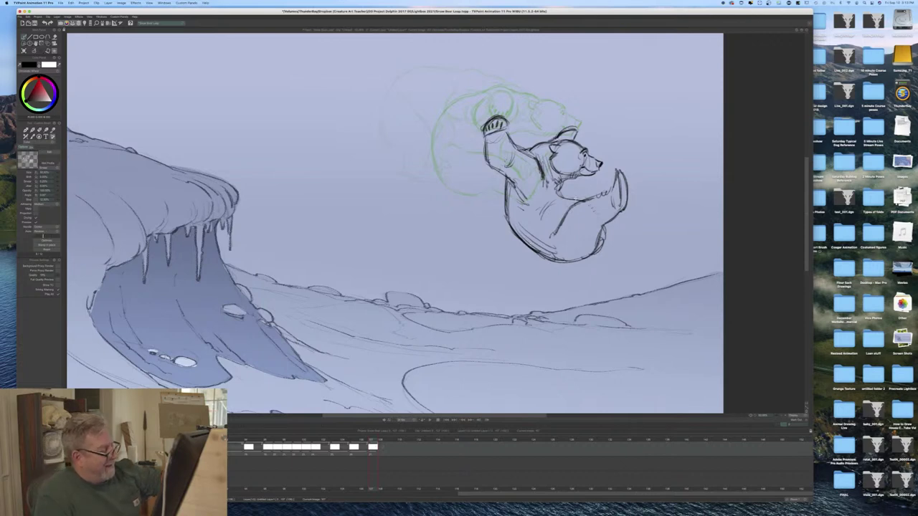
mouse_move(587, 192)
left_mouse_down()
mouse_move(605, 181)
mouse_move(613, 160)
mouse_move(621, 171)
left_mouse_up()
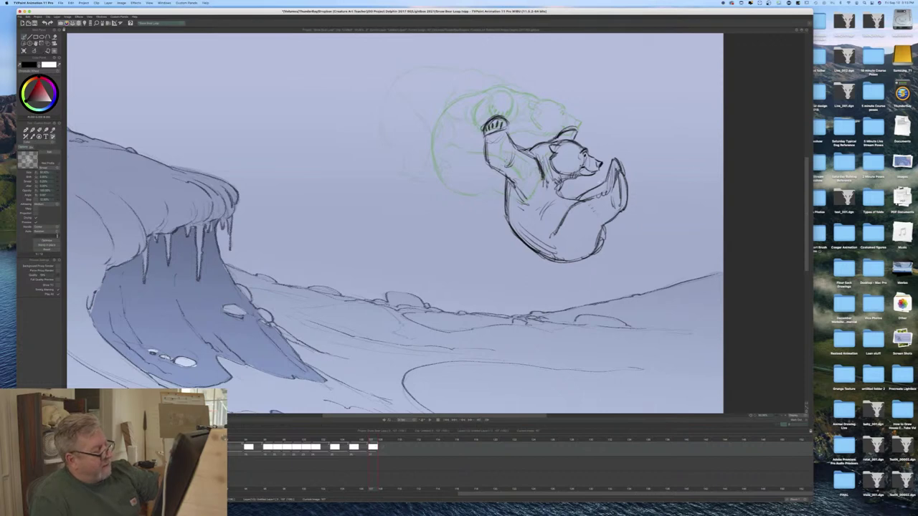
mouse_move(607, 225)
left_mouse_down()
mouse_move(596, 254)
mouse_move(603, 241)
left_mouse_up()
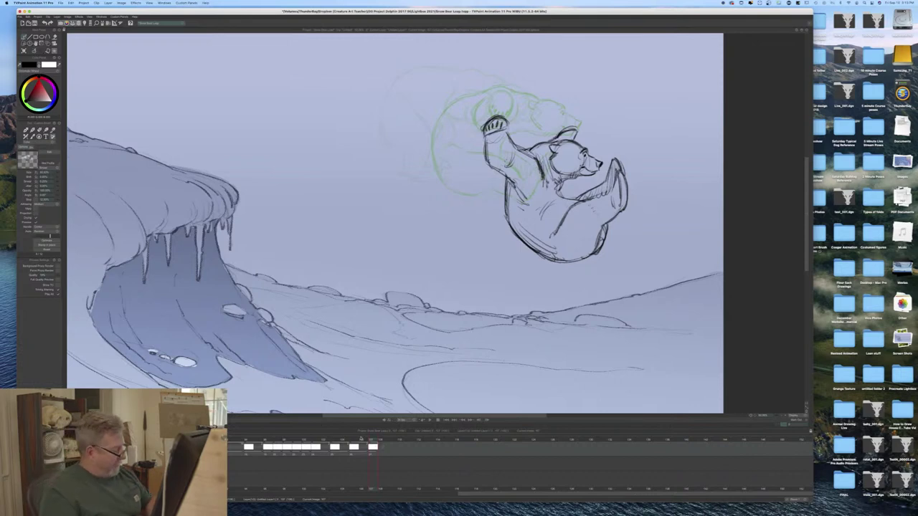
Step: Scrub and play back the leap sequence to review how the new descent pose follows the earlier drawings
mouse_move(372, 446)
left_mouse_down()
mouse_move(247, 447)
mouse_move(373, 446)
mouse_move(346, 446)
left_mouse_up()
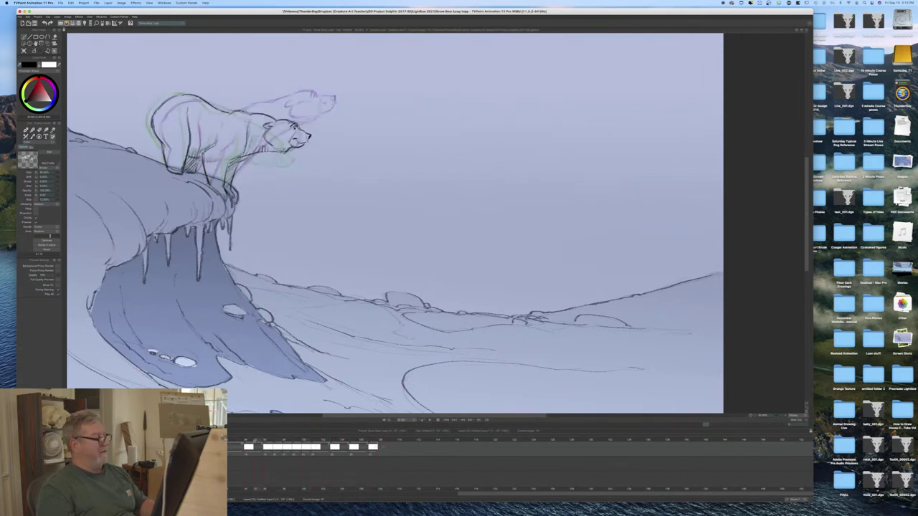
left_click_drag(331, 441, 324, 448)
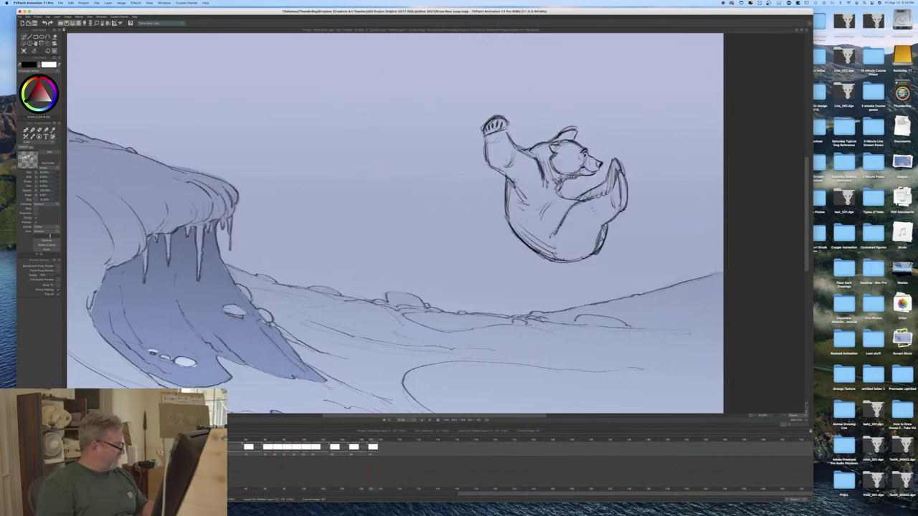
key("Return")
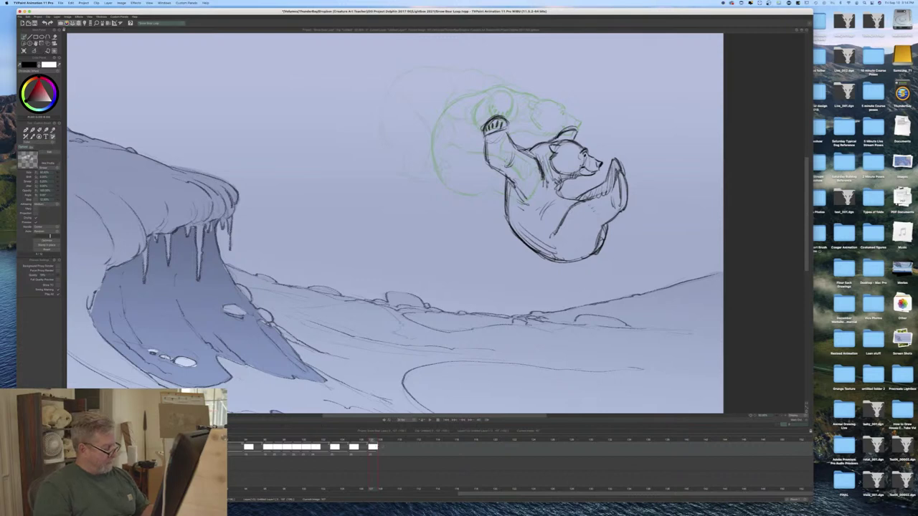
Step: Add a blank frame two frames after the raised-paw bear pose and draw a head circle over the previous drawing's thigh
key("Right")
key("Right")
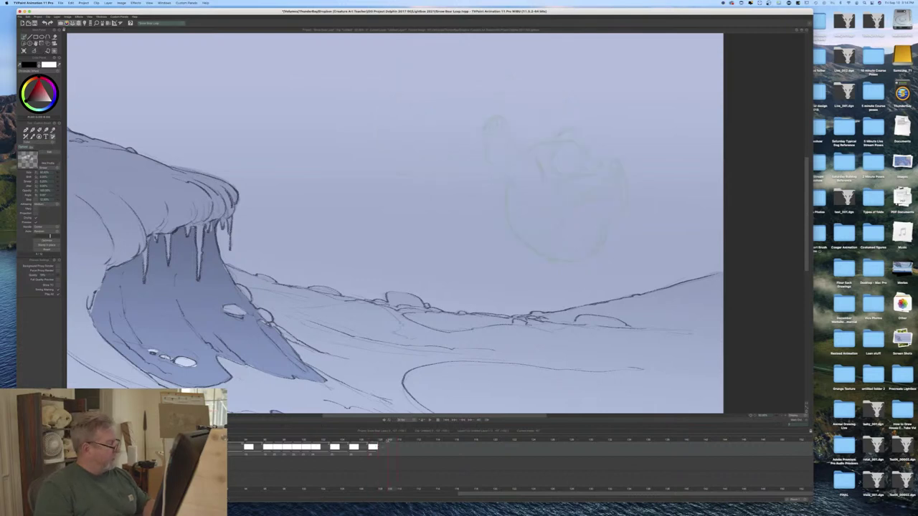
left_click(25, 52)
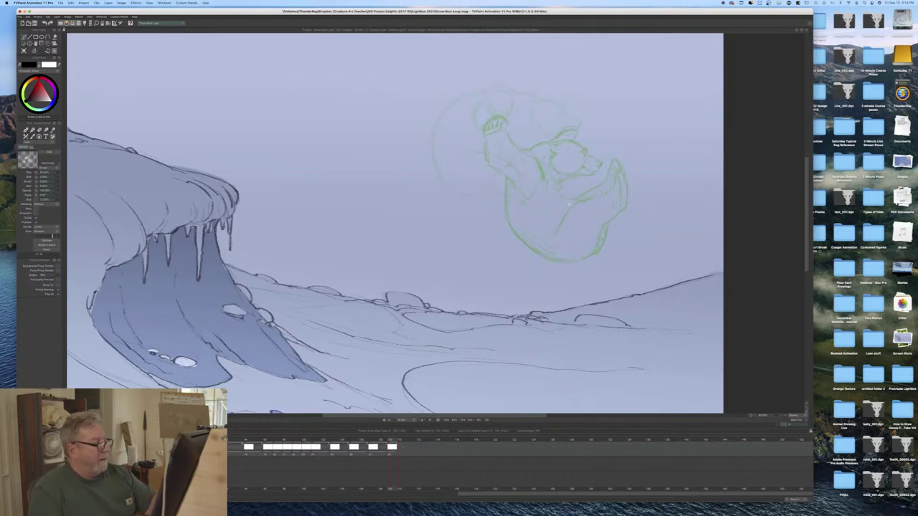
mouse_move(567, 228)
left_mouse_down()
mouse_move(592, 227)
mouse_move(565, 217)
mouse_move(582, 237)
mouse_move(589, 231)
mouse_move(579, 205)
mouse_move(559, 214)
mouse_move(563, 236)
left_mouse_up()
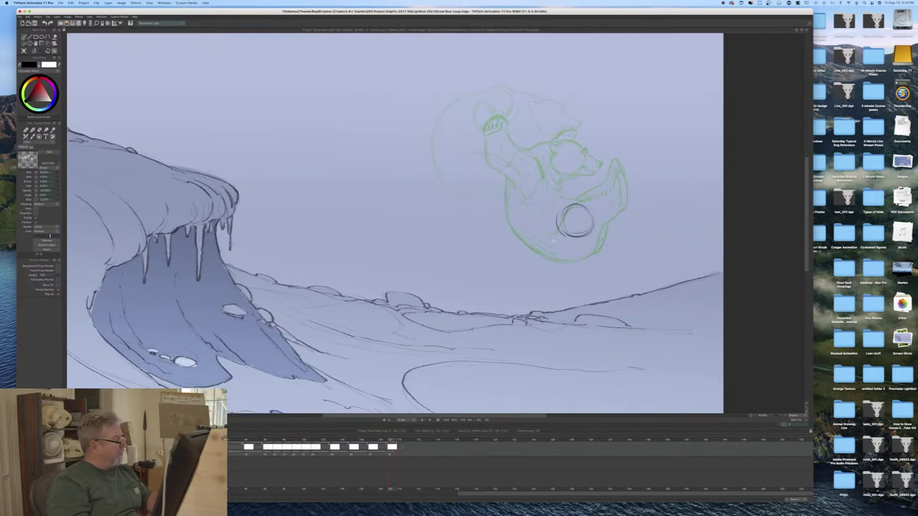
left_click_drag(411, 416, 461, 418)
scroll(313, 223, "right", 1)
scroll(801, 264, "down", 3)
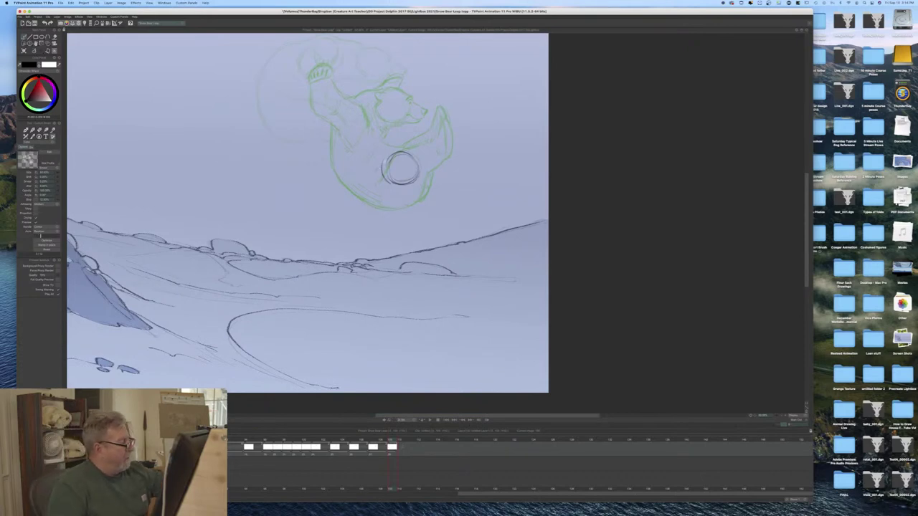
Step: Draw the falling bear's neck, back, rump and belly contours down to the snowy ground, with a curved shoulder line below the head
mouse_move(367, 185)
left_mouse_down()
mouse_move(355, 201)
mouse_move(365, 217)
left_mouse_up()
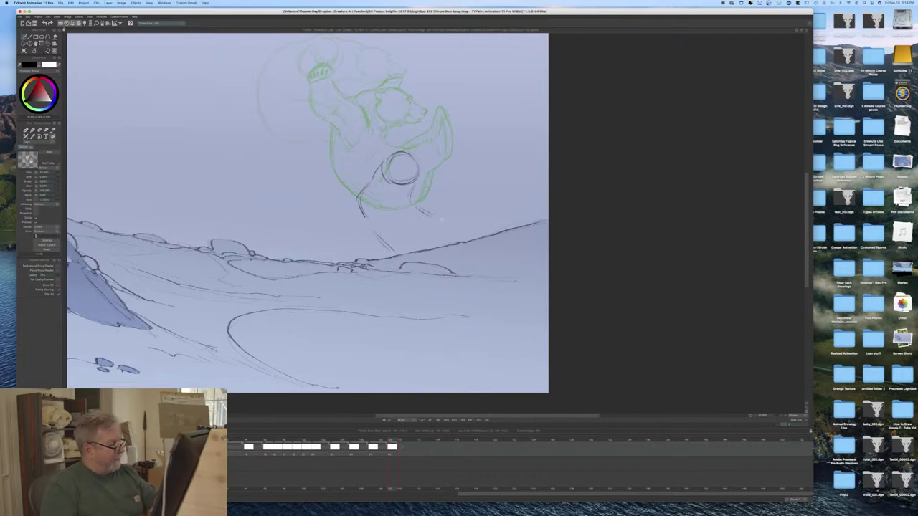
left_click_drag(474, 257, 466, 274)
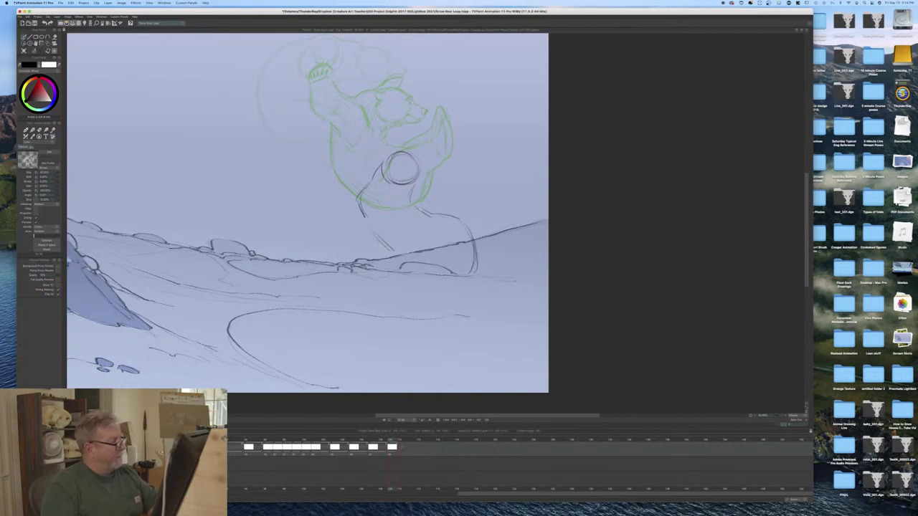
mouse_move(425, 210)
left_mouse_down()
mouse_move(454, 218)
mouse_move(470, 258)
left_mouse_up()
left_click_drag(468, 225, 463, 270)
left_click_drag(405, 264, 443, 272)
mouse_move(365, 219)
left_mouse_down()
mouse_move(385, 256)
mouse_move(449, 276)
mouse_move(404, 267)
left_mouse_up()
left_click_drag(373, 242, 422, 272)
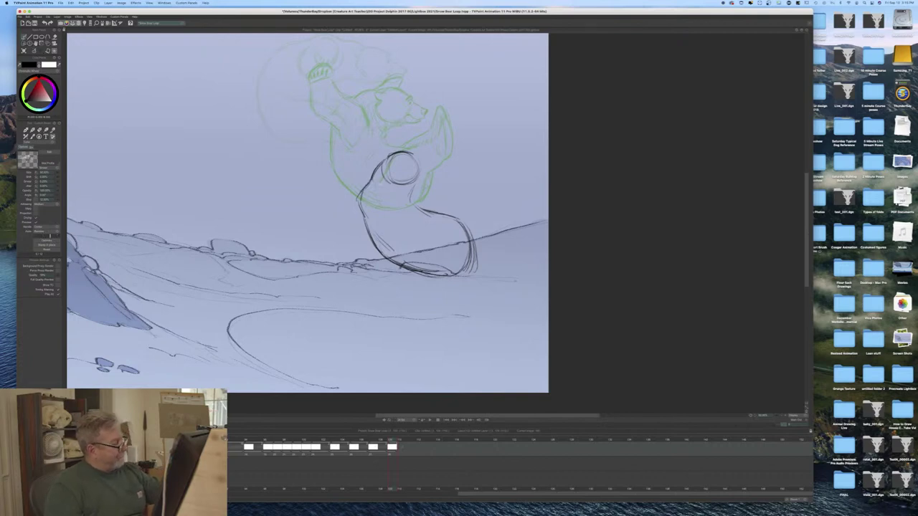
mouse_move(391, 190)
left_mouse_down()
mouse_move(375, 183)
mouse_move(398, 207)
left_mouse_up()
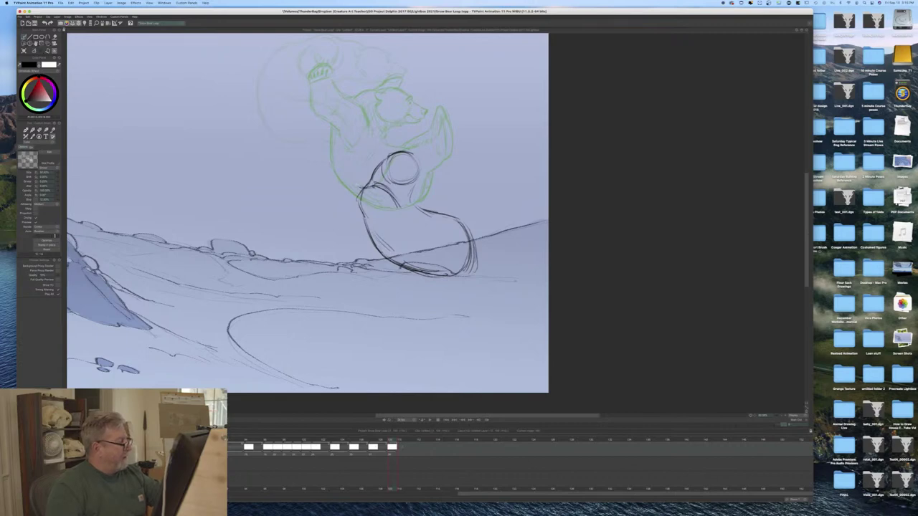
Step: Draw the falling bear's near foreleg reaching up and back from the shoulder, and the far paw rising behind its head
mouse_move(337, 163)
left_mouse_down()
mouse_move(357, 185)
mouse_move(377, 186)
mouse_move(350, 179)
left_mouse_up()
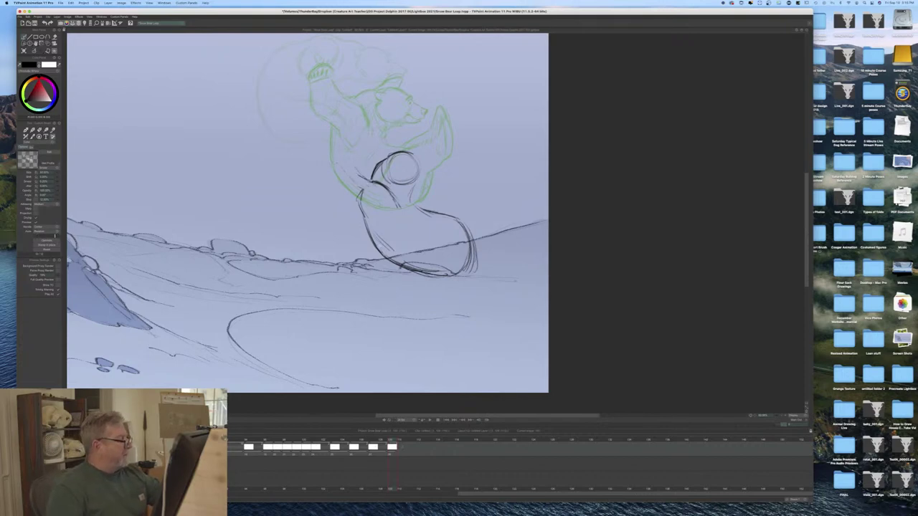
left_click_drag(345, 153, 361, 176)
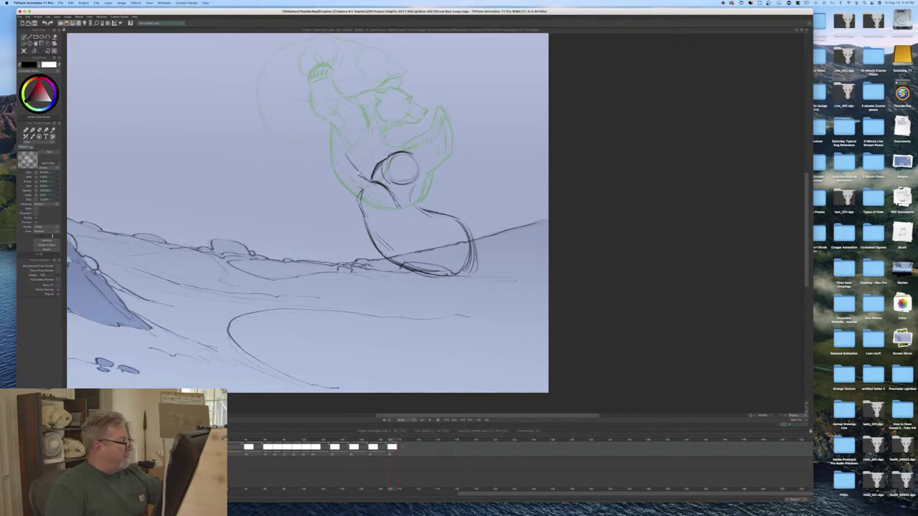
mouse_move(325, 139)
left_mouse_down()
mouse_move(342, 151)
mouse_move(319, 146)
mouse_move(328, 141)
left_mouse_up()
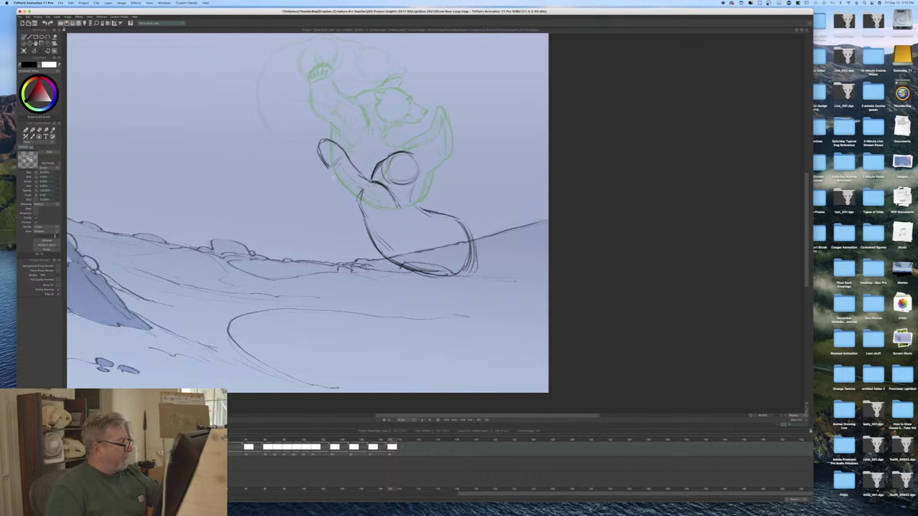
mouse_move(335, 175)
left_mouse_down()
mouse_move(344, 201)
mouse_move(377, 228)
left_mouse_up()
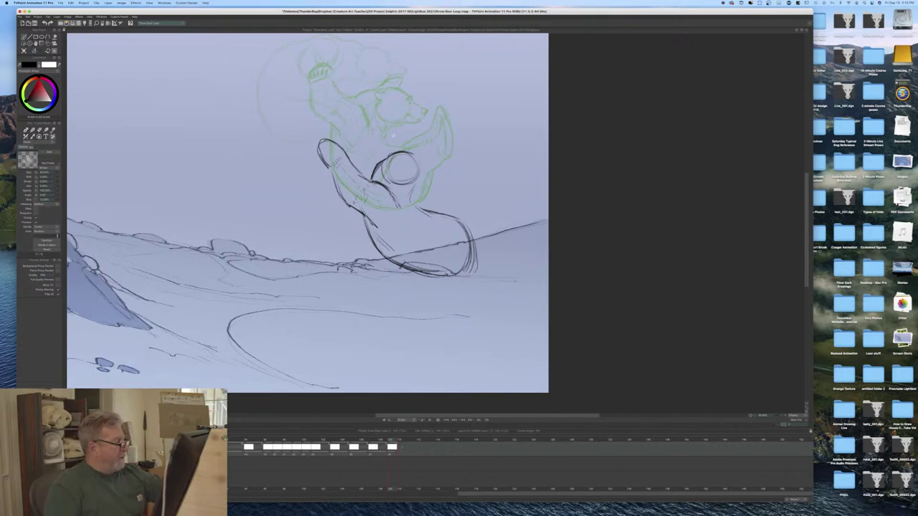
left_click_drag(381, 131, 378, 157)
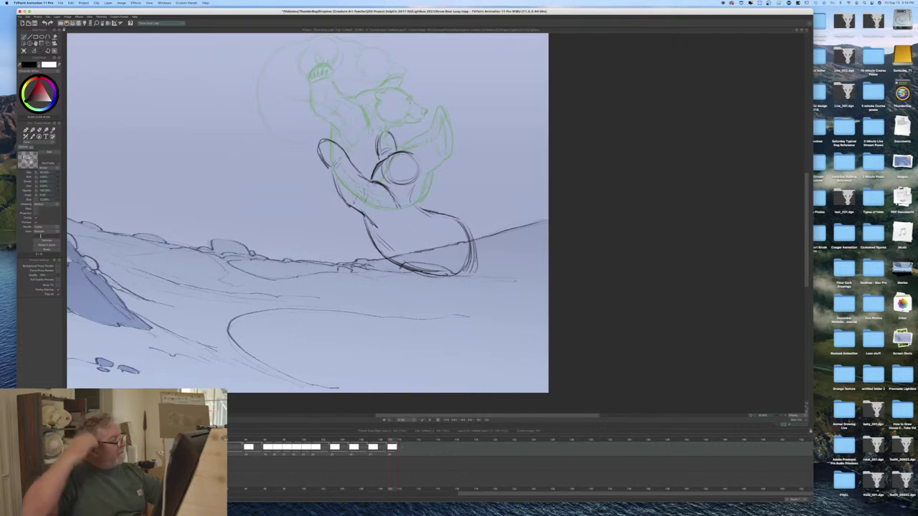
Step: Add the muzzle and nose, the raised paw's dark pads, the far paw's claws, and fur marks at the elbow and neck
mouse_move(330, 141)
left_mouse_down()
mouse_move(346, 154)
mouse_move(328, 167)
mouse_move(347, 200)
left_mouse_up()
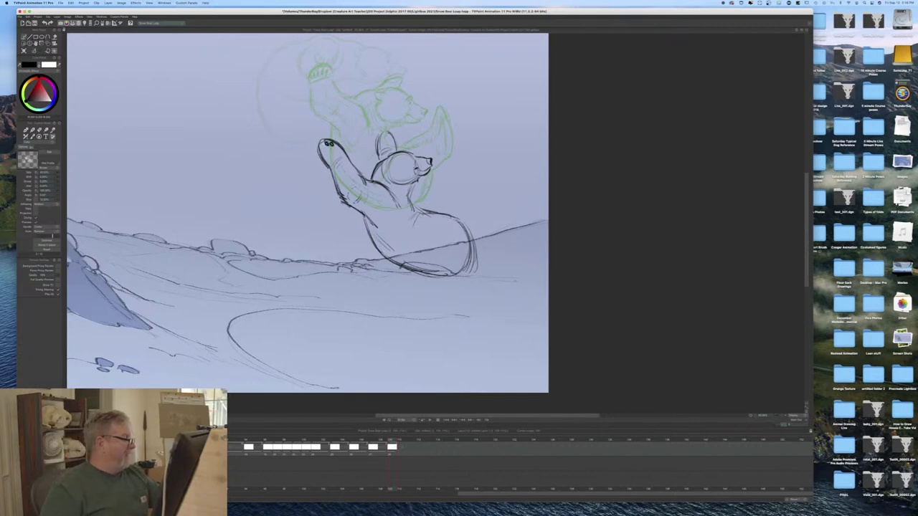
left_click_drag(327, 154, 329, 160)
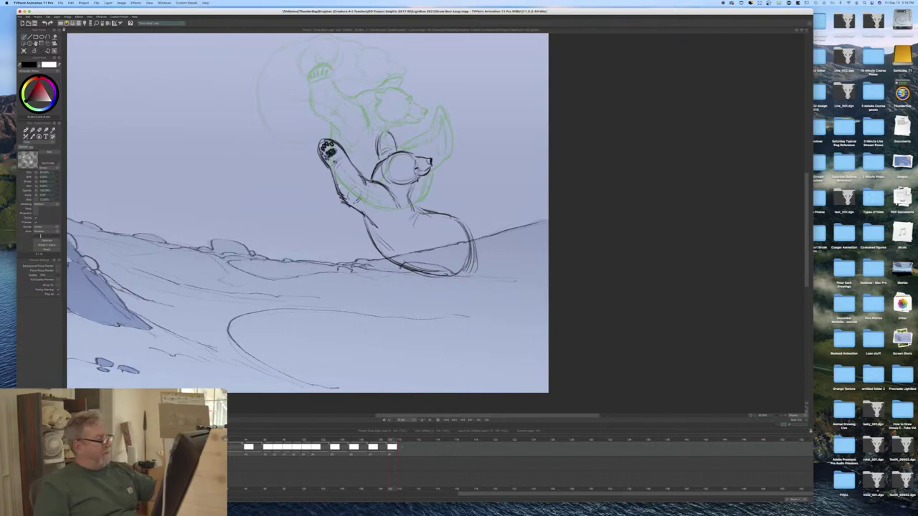
mouse_move(383, 133)
left_mouse_down()
mouse_move(381, 168)
mouse_move(402, 183)
mouse_move(404, 210)
left_mouse_up()
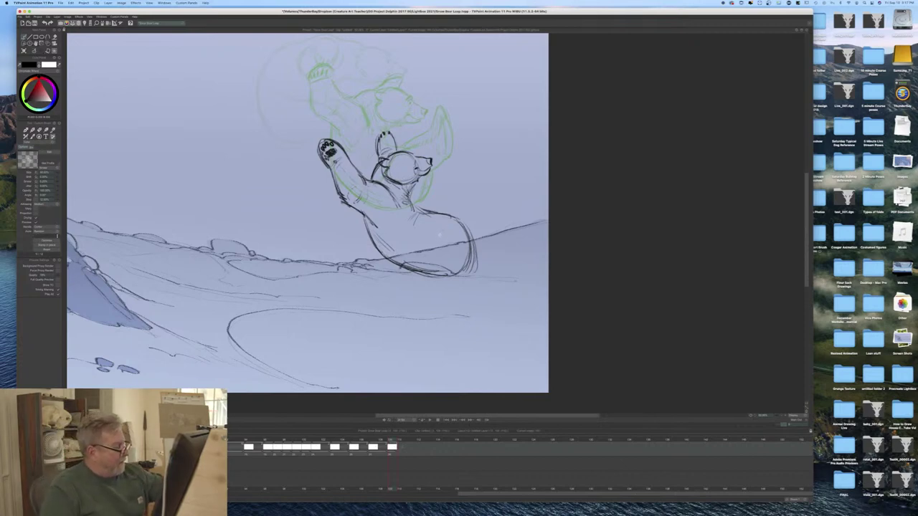
Step: Draw the bear's hind leg swinging up in front of the belly, ending in a pointed foot level with the muzzle
left_click_drag(449, 218, 439, 233)
left_click_drag(459, 188, 440, 236)
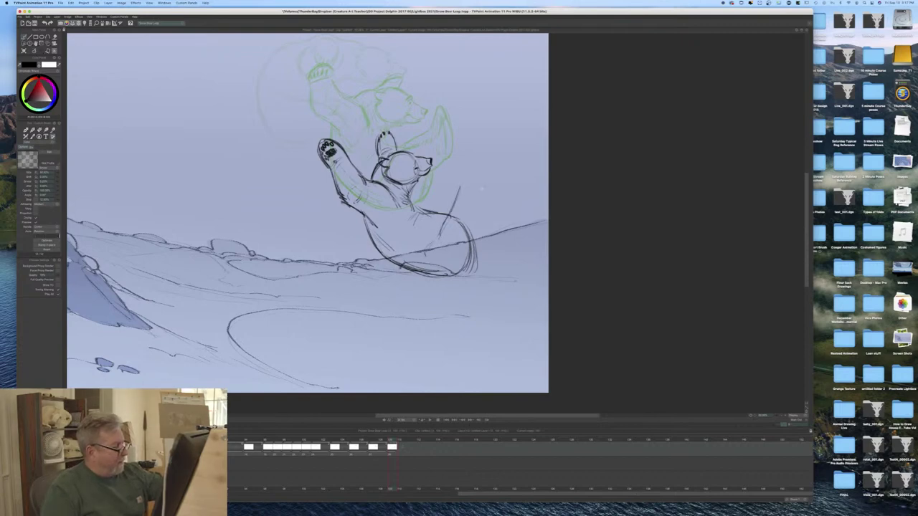
mouse_move(484, 191)
left_mouse_down()
mouse_move(469, 265)
mouse_move(450, 278)
left_mouse_up()
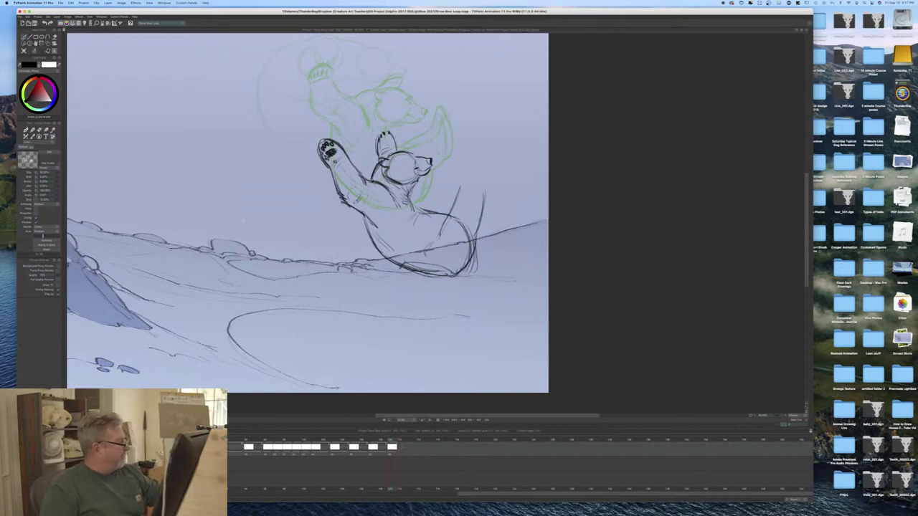
left_click_drag(464, 227, 468, 264)
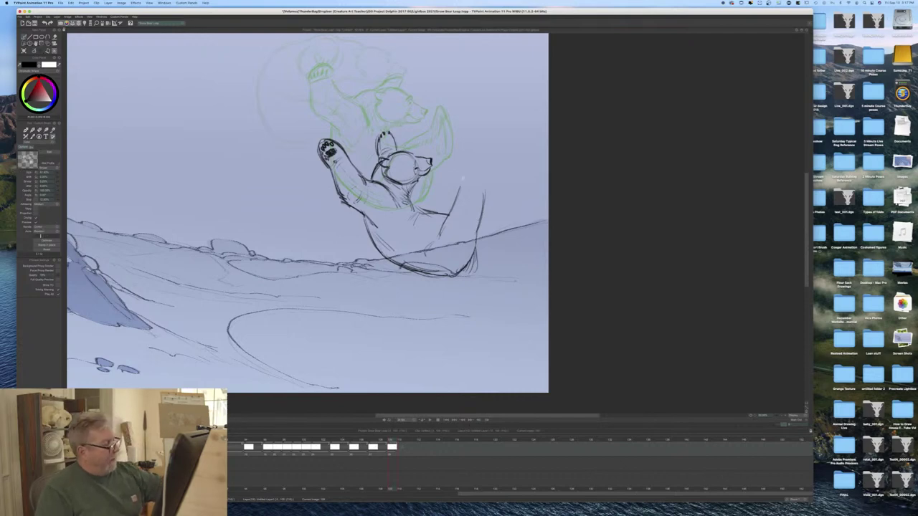
mouse_move(456, 162)
left_mouse_down()
mouse_move(463, 179)
mouse_move(482, 175)
mouse_move(486, 184)
left_mouse_up()
mouse_move(464, 161)
left_mouse_down()
mouse_move(486, 179)
mouse_move(463, 180)
mouse_move(476, 170)
mouse_move(472, 262)
left_mouse_up()
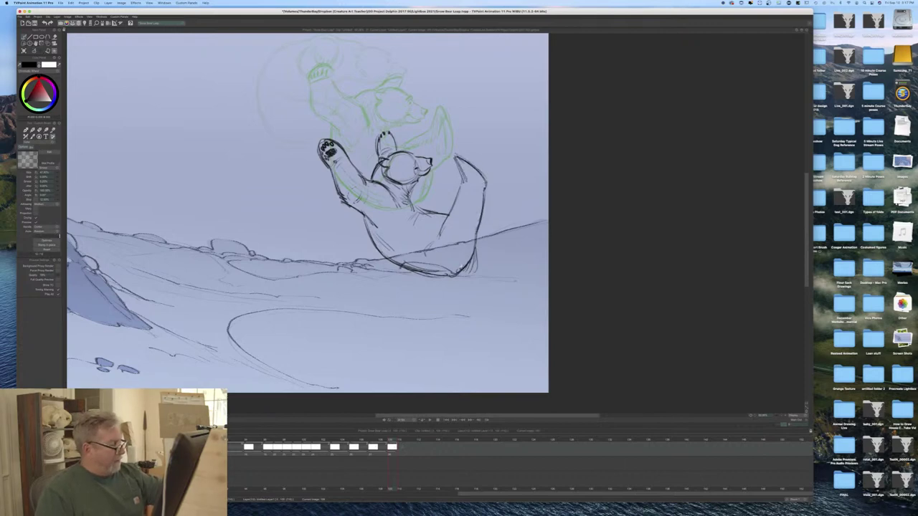
mouse_move(455, 183)
left_mouse_down()
mouse_move(448, 214)
mouse_move(449, 206)
left_mouse_up()
mouse_move(449, 151)
left_mouse_down()
mouse_move(456, 175)
mouse_move(470, 162)
mouse_move(477, 168)
mouse_move(464, 157)
mouse_move(451, 204)
left_mouse_up()
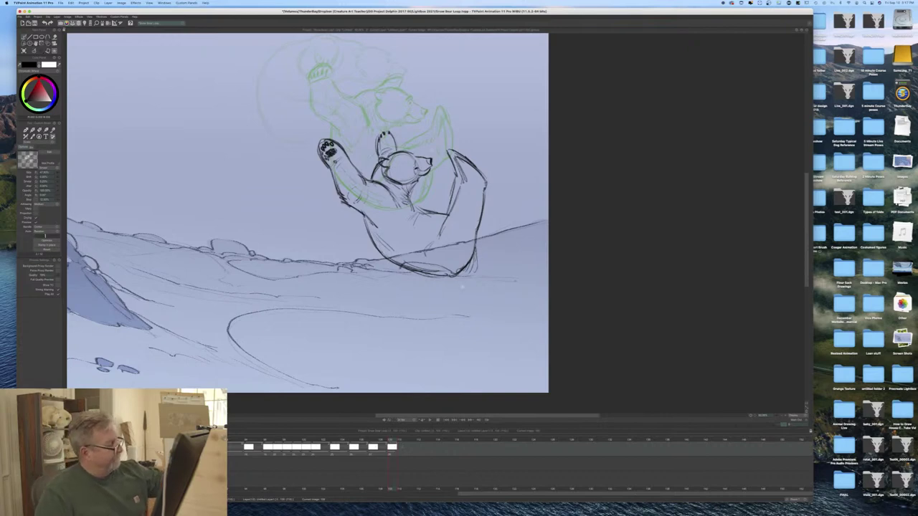
Step: Darken the rump, back and inner hind-leg contours, and add small form lines at the heel and behind the shoulder
mouse_move(477, 239)
left_mouse_down()
mouse_move(436, 233)
mouse_move(441, 277)
left_mouse_up()
mouse_move(429, 211)
left_mouse_down()
mouse_move(447, 214)
mouse_move(435, 213)
left_mouse_up()
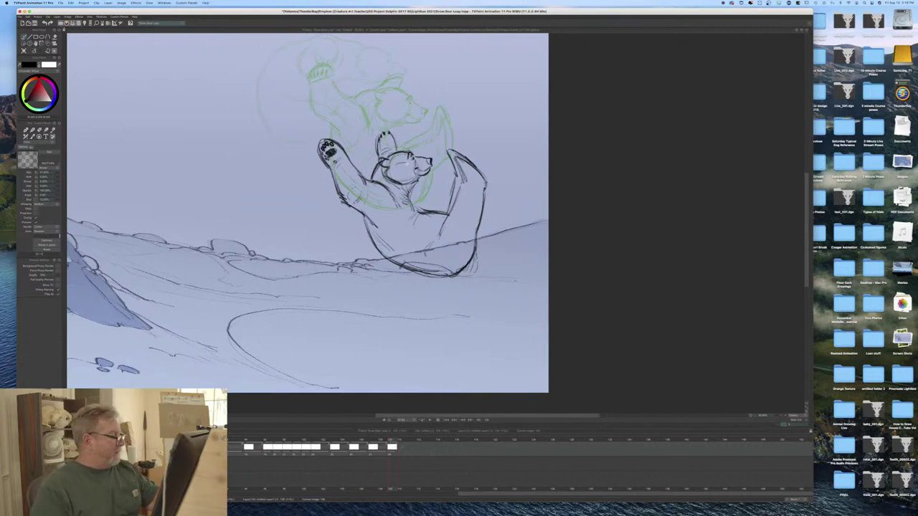
left_click_drag(460, 184, 432, 245)
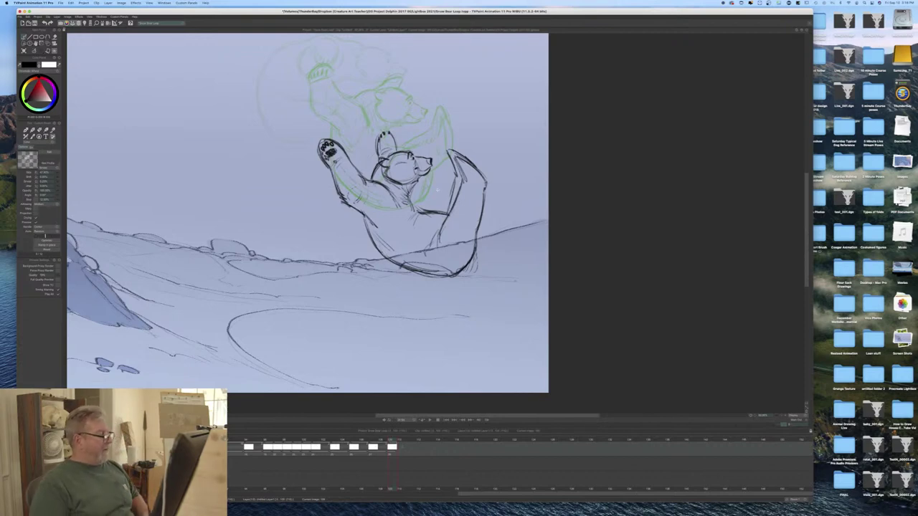
mouse_move(366, 218)
left_mouse_down()
mouse_move(373, 239)
mouse_move(426, 275)
left_mouse_up()
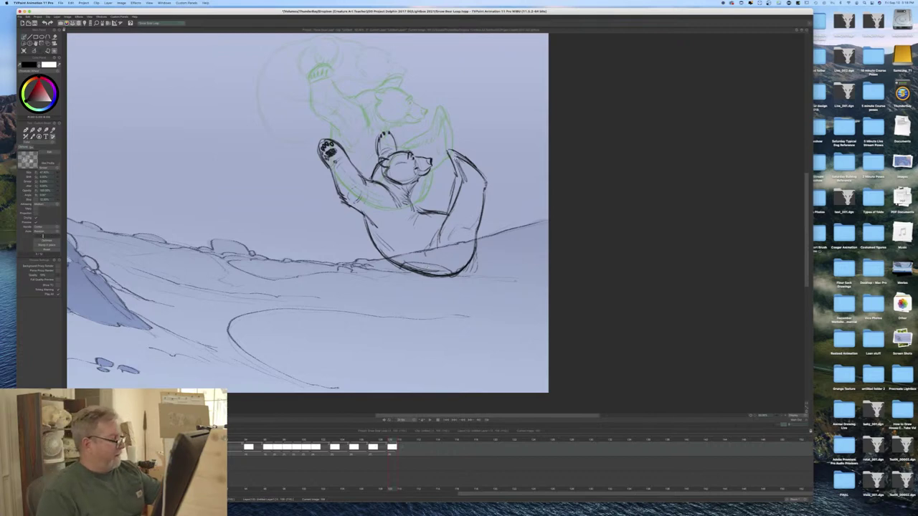
left_click_drag(471, 187, 481, 187)
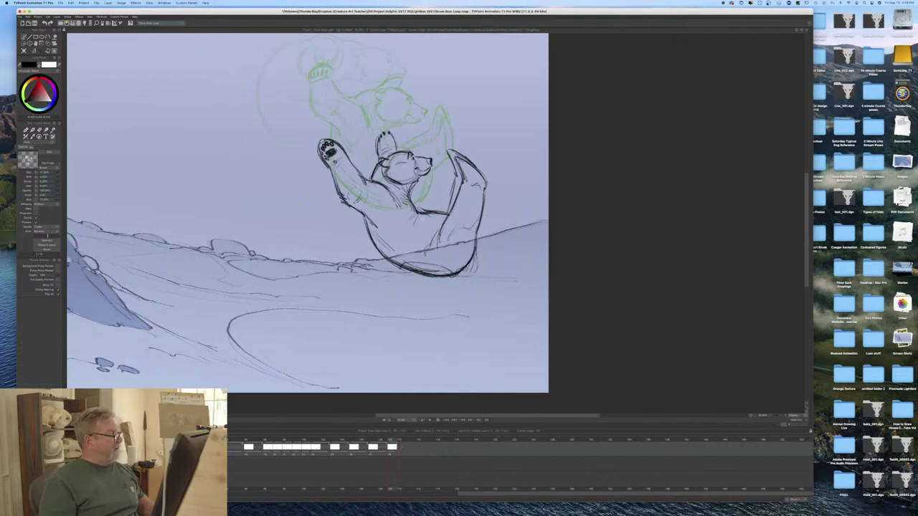
left_click_drag(382, 207, 383, 219)
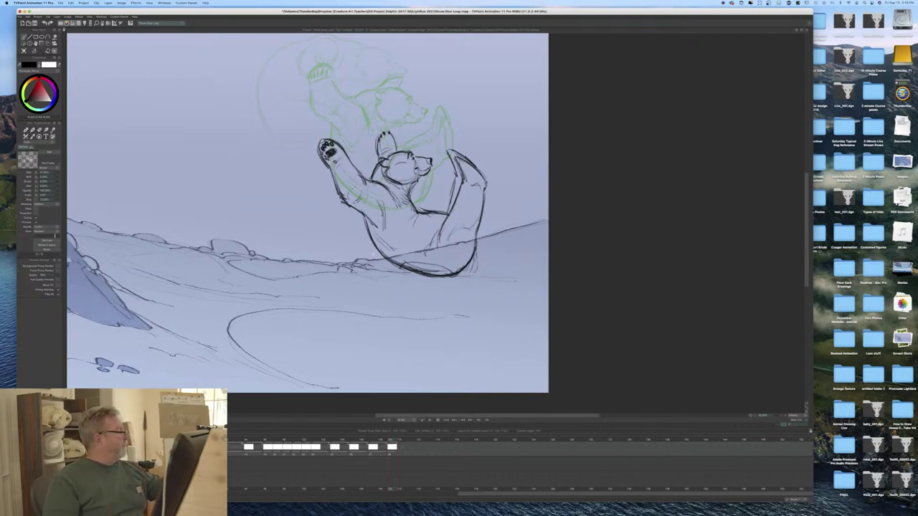
Step: Flip and scrub through the leap drawings to check how the new falling pose follows the earlier ones
key("Left")
key("Left")
key("Left")
key("Right")
key("Right")
key("Right")
key("Right")
key("Left")
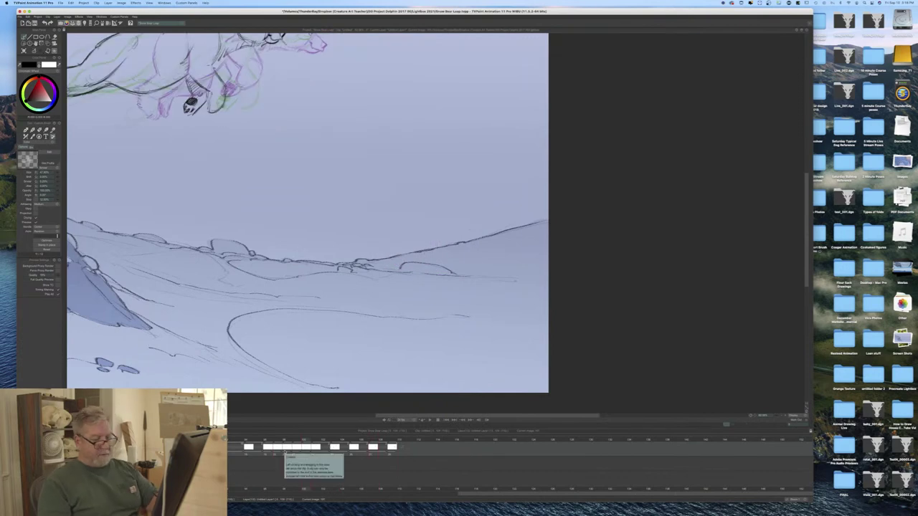
left_click_drag(806, 272, 806, 262)
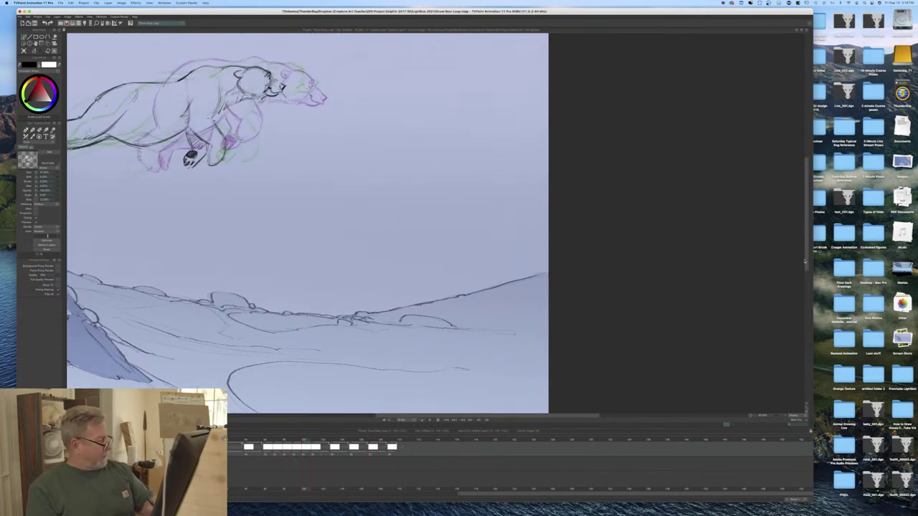
left_click_drag(306, 447, 332, 447)
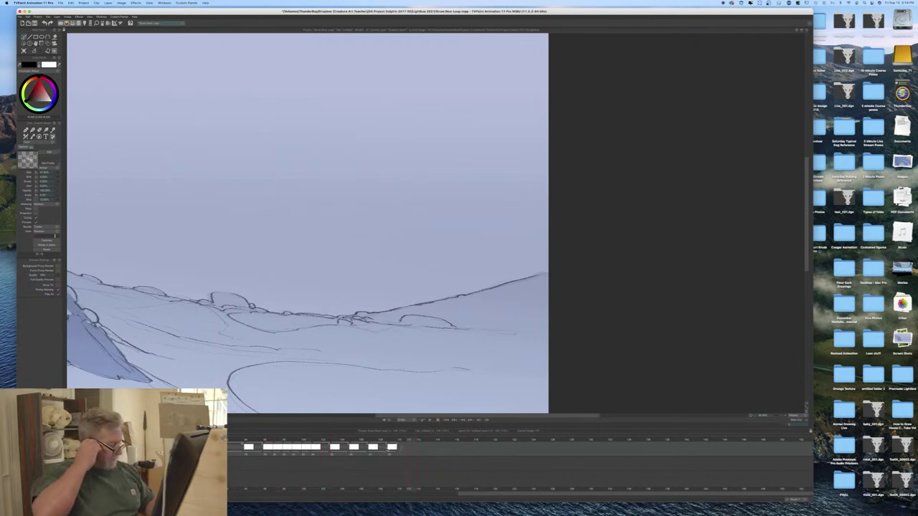
Step: Add a blank frame directly after the falling pose, show the previous drawings through it, and draw a head circle over the earlier belly
left_click(392, 447)
mouse_move(393, 439)
left_mouse_down()
mouse_move(358, 439)
mouse_move(405, 438)
left_mouse_up()
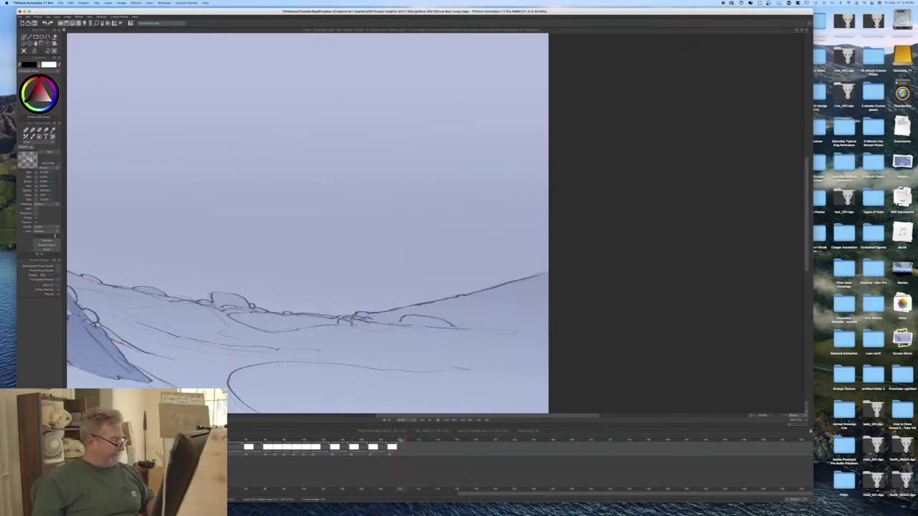
key("Return")
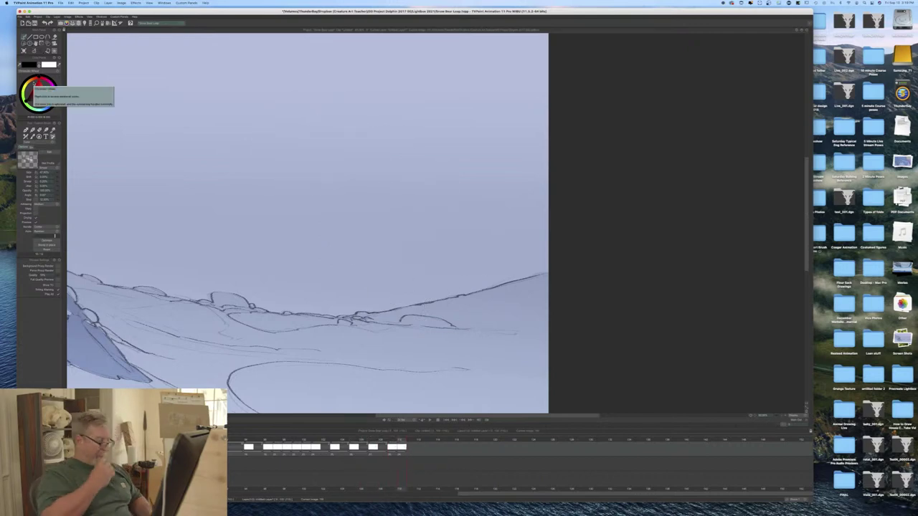
key("l")
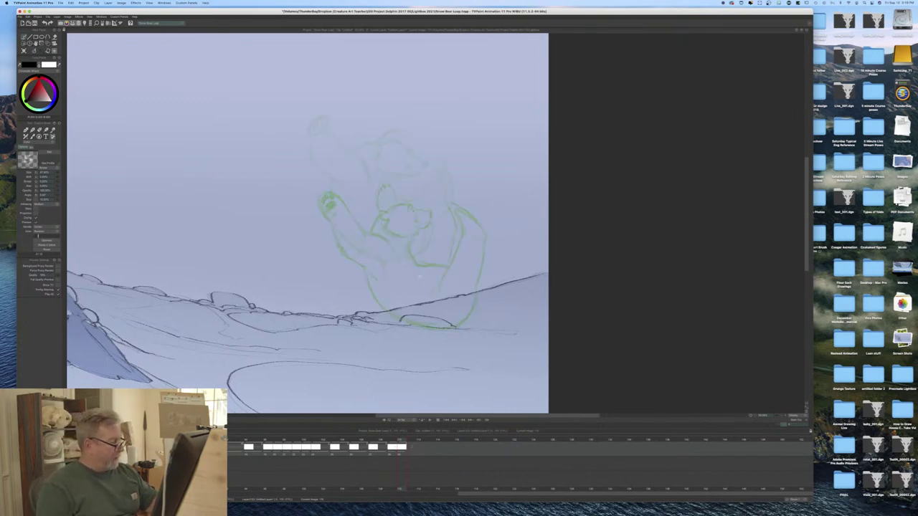
mouse_move(403, 258)
left_mouse_down()
mouse_move(391, 268)
mouse_move(418, 289)
mouse_move(393, 261)
mouse_move(389, 271)
left_mouse_up()
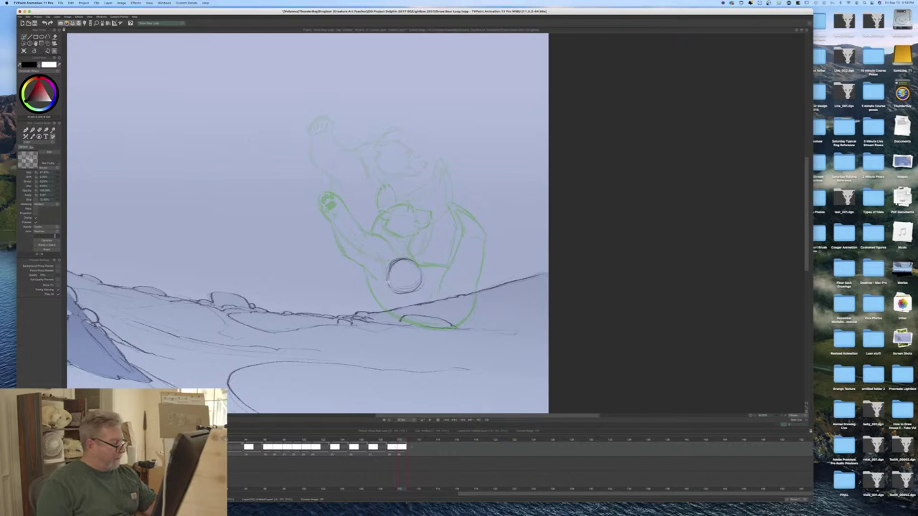
Step: Draw the new pose's neck, long curved back and rump sinking below the snow horizon, and compare it with the earlier frames
mouse_move(401, 287)
left_mouse_down()
mouse_move(381, 293)
mouse_move(391, 341)
mouse_move(406, 354)
left_mouse_up()
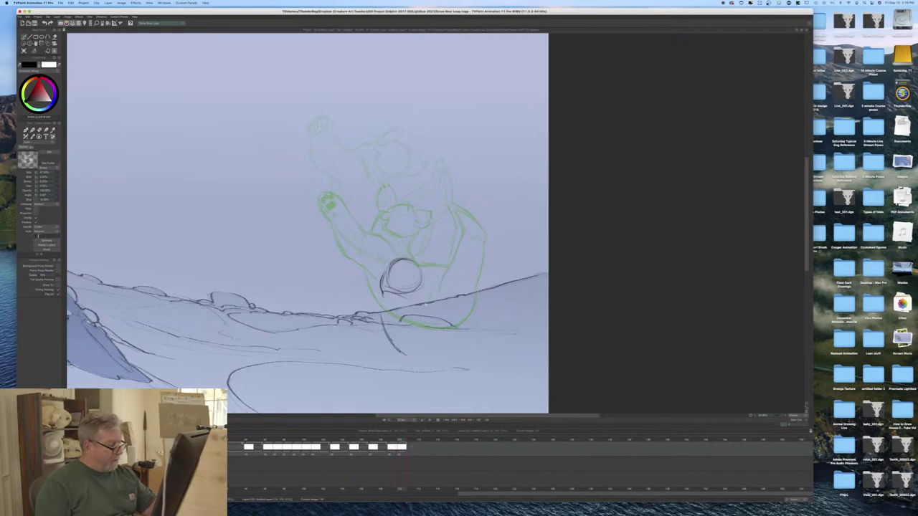
mouse_move(421, 299)
left_mouse_down()
mouse_move(460, 318)
mouse_move(465, 363)
mouse_move(455, 369)
mouse_move(469, 363)
mouse_move(457, 370)
left_mouse_up()
left_click_drag(476, 346, 454, 375)
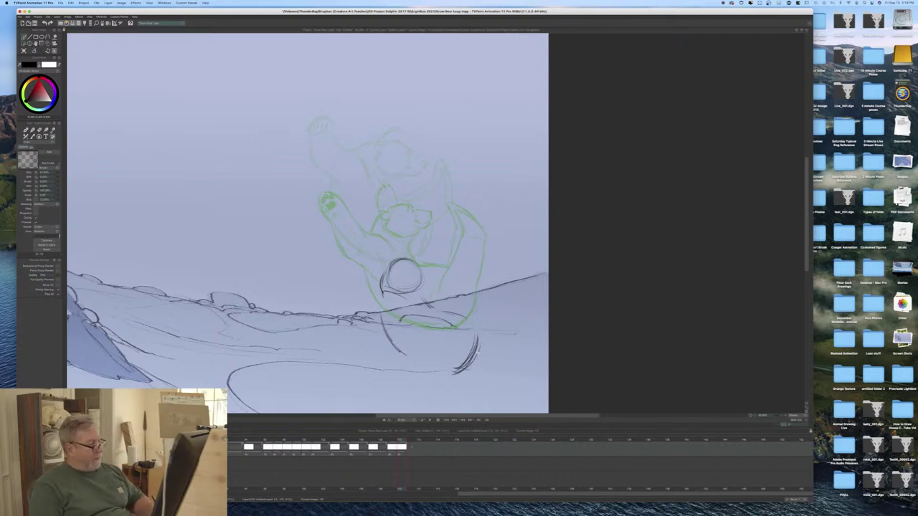
left_click_drag(379, 305, 379, 327)
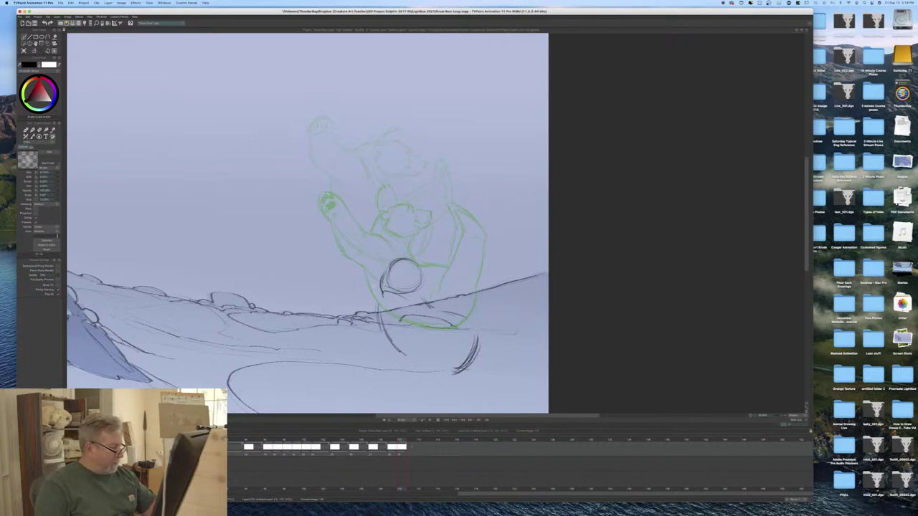
mouse_move(383, 289)
left_mouse_down()
mouse_move(386, 341)
mouse_move(410, 364)
left_mouse_up()
left_click_drag(412, 366, 462, 374)
mouse_move(419, 371)
left_mouse_down()
mouse_move(449, 377)
mouse_move(478, 351)
mouse_move(456, 370)
left_mouse_up()
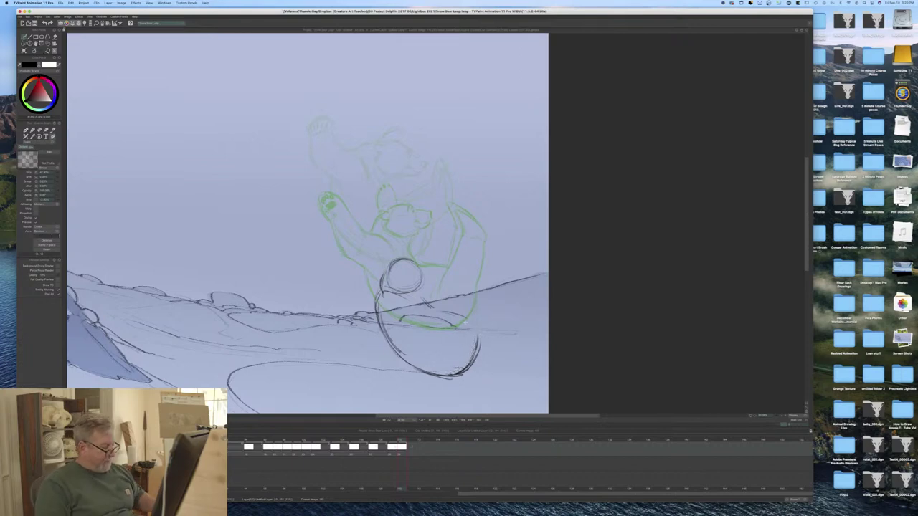
mouse_move(399, 461)
left_mouse_down()
mouse_move(312, 461)
mouse_move(413, 462)
mouse_move(322, 461)
left_mouse_up()
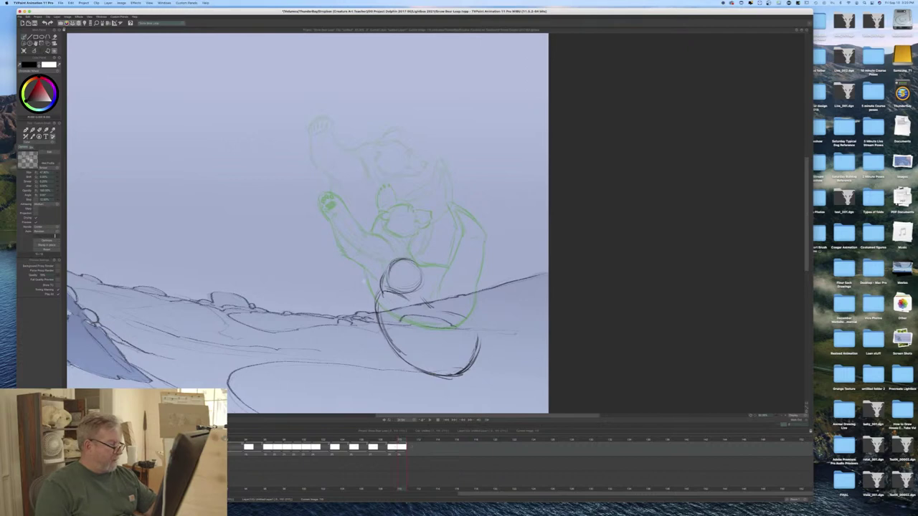
Step: Draw the near foreleg trailing up behind the shoulder and add the upturned muzzle with a dark nose
mouse_move(364, 277)
left_mouse_down()
mouse_move(391, 292)
mouse_move(365, 277)
mouse_move(336, 235)
mouse_move(324, 238)
mouse_move(330, 271)
mouse_move(322, 241)
mouse_move(343, 251)
mouse_move(343, 269)
mouse_move(322, 264)
mouse_move(348, 292)
left_mouse_up()
left_click_drag(354, 262, 388, 332)
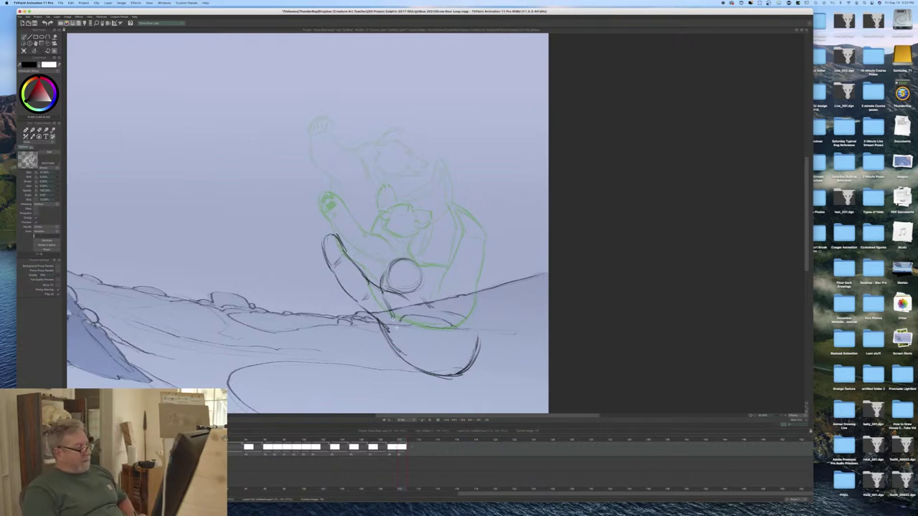
left_click_drag(385, 274, 406, 258)
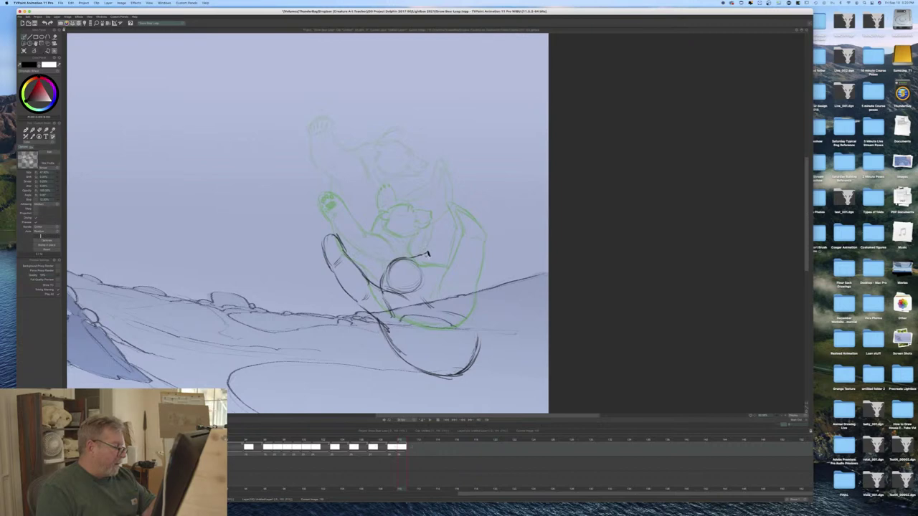
left_click_drag(431, 258, 421, 271)
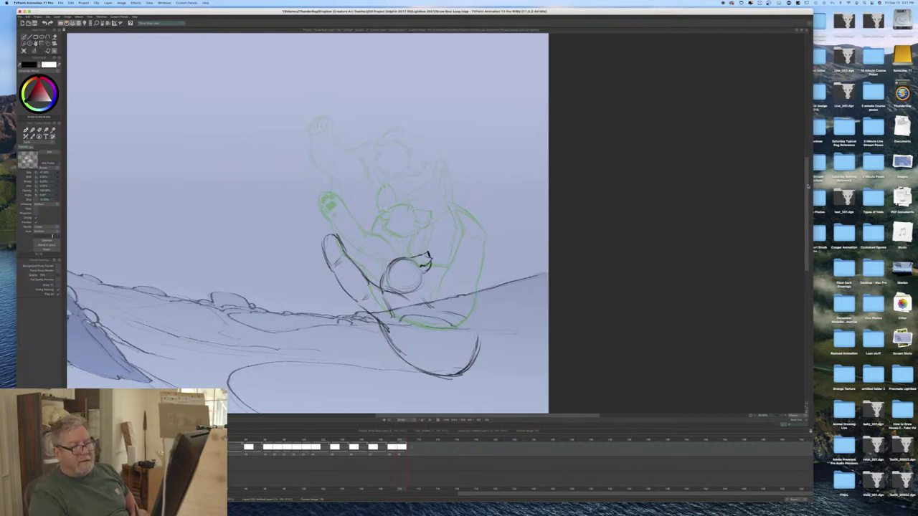
Step: Load a different brush preset from the custom brush collection and hide the collection again
mouse_move(807, 185)
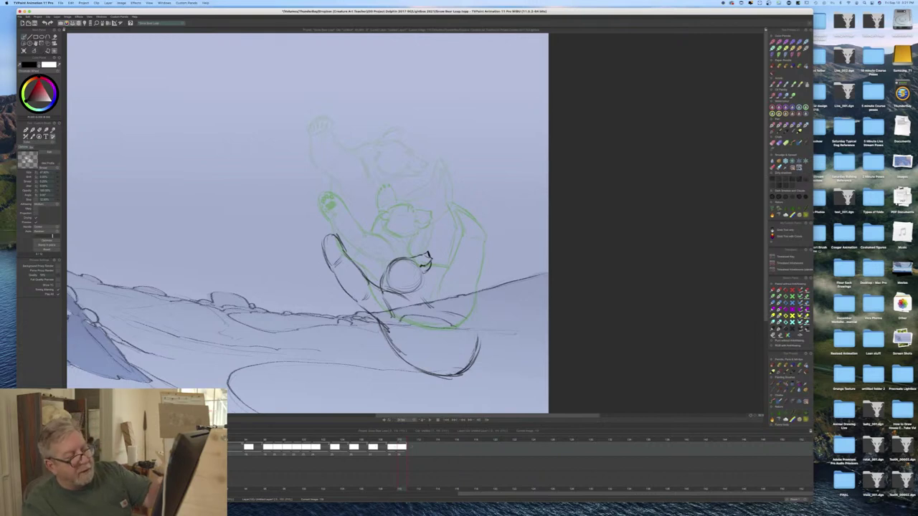
left_click(798, 166)
key("Tab")
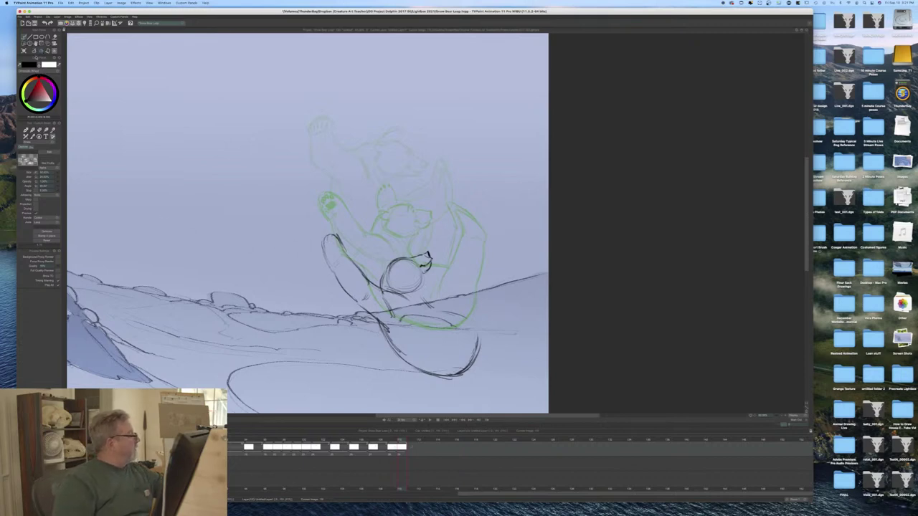
Step: Choose another custom brush and draw the rump edge and raised hind thigh rising from the bear's lower body
left_click(41, 52)
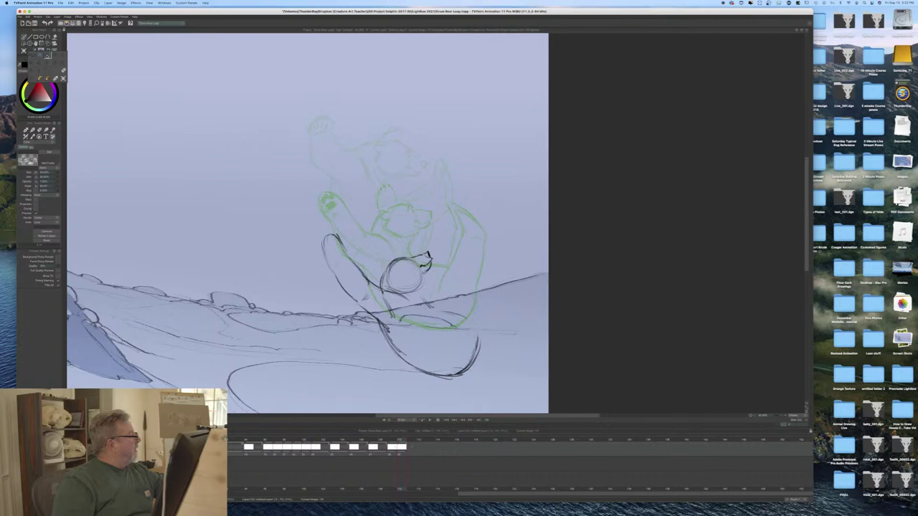
left_click(48, 54)
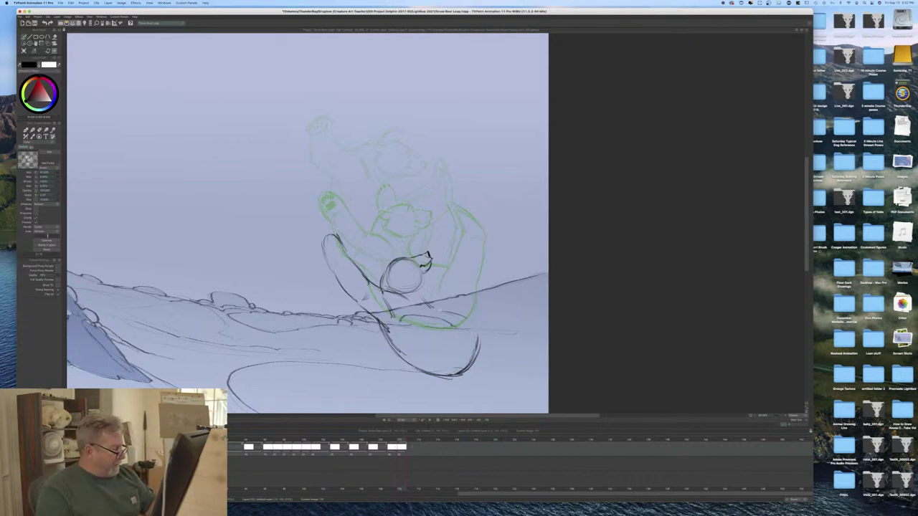
left_click_drag(476, 309, 475, 359)
left_click_drag(443, 324, 440, 360)
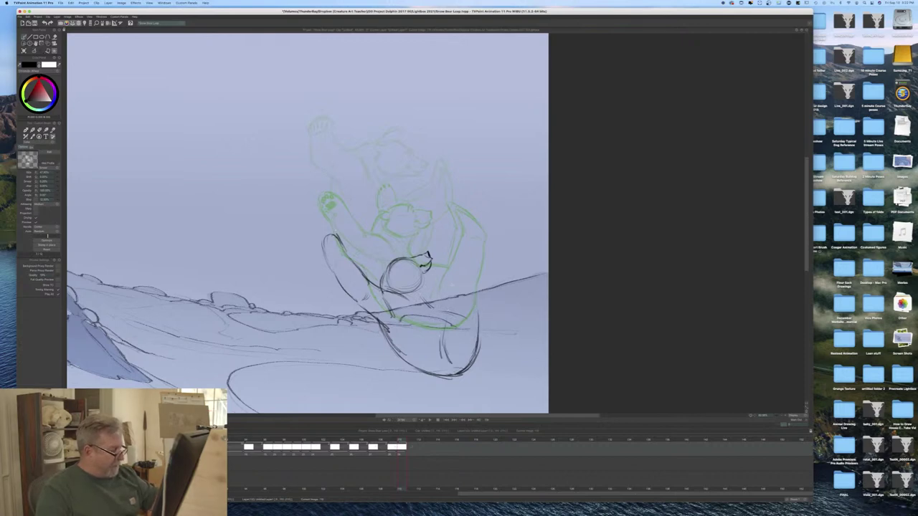
mouse_move(452, 281)
left_mouse_down()
mouse_move(445, 334)
mouse_move(476, 291)
left_mouse_up()
left_click_drag(478, 281, 476, 345)
left_click_drag(473, 276, 478, 351)
Step: Draw the hind leg's shin and foot pointing skyward, and darken the outer contour from the foot to the rump
left_click_drag(451, 251, 454, 270)
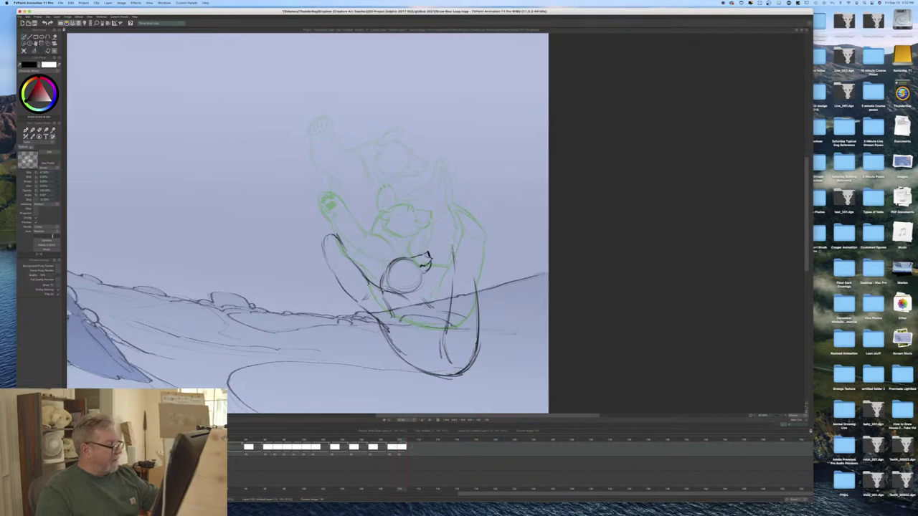
mouse_move(460, 249)
left_mouse_down()
mouse_move(479, 278)
mouse_move(478, 304)
mouse_move(469, 275)
mouse_move(452, 282)
mouse_move(453, 250)
mouse_move(463, 254)
left_mouse_up()
mouse_move(461, 250)
left_mouse_down()
mouse_move(475, 274)
mouse_move(450, 302)
mouse_move(446, 331)
left_mouse_up()
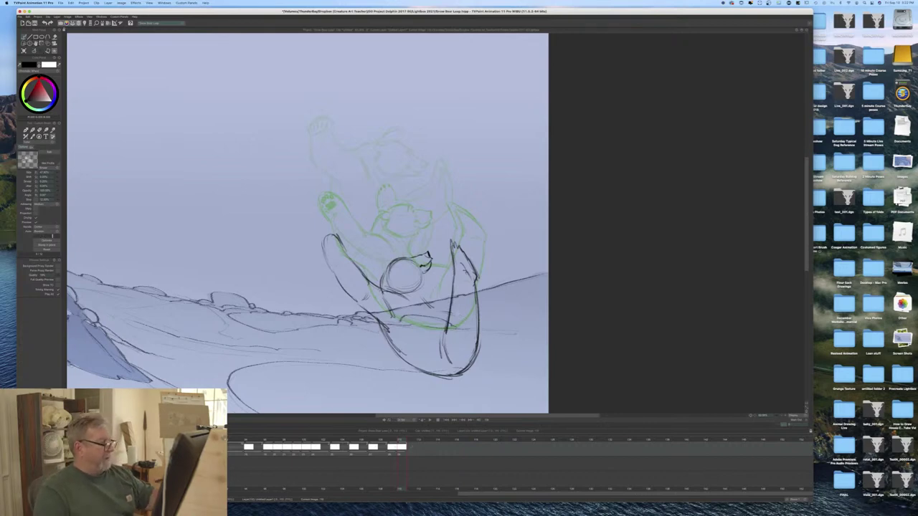
mouse_move(458, 238)
left_mouse_down()
mouse_move(480, 284)
mouse_move(480, 339)
mouse_move(464, 372)
left_mouse_up()
left_click_drag(482, 331, 470, 365)
left_click_drag(476, 282, 476, 362)
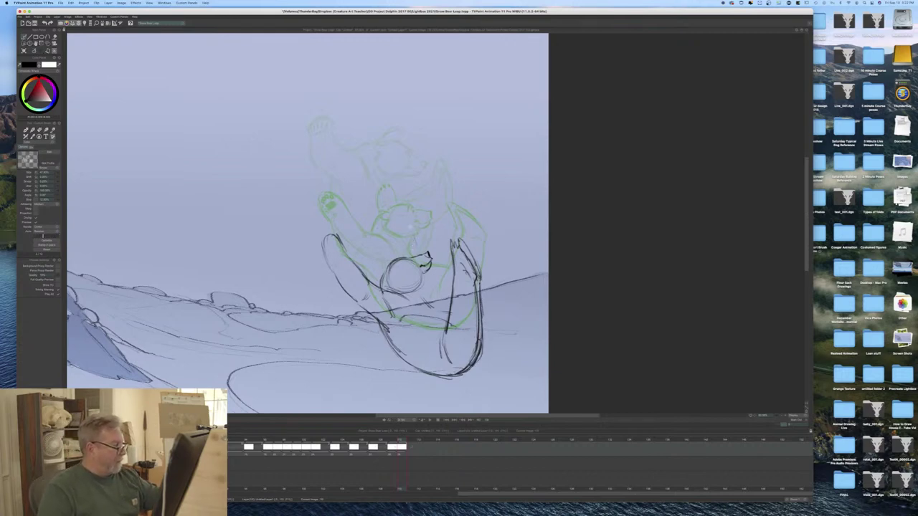
Step: Draw the far forepaw raised behind the head and add the jaw fur, brow and ear to the head
mouse_move(399, 228)
left_mouse_down()
mouse_move(407, 246)
mouse_move(390, 236)
mouse_move(390, 250)
left_mouse_up()
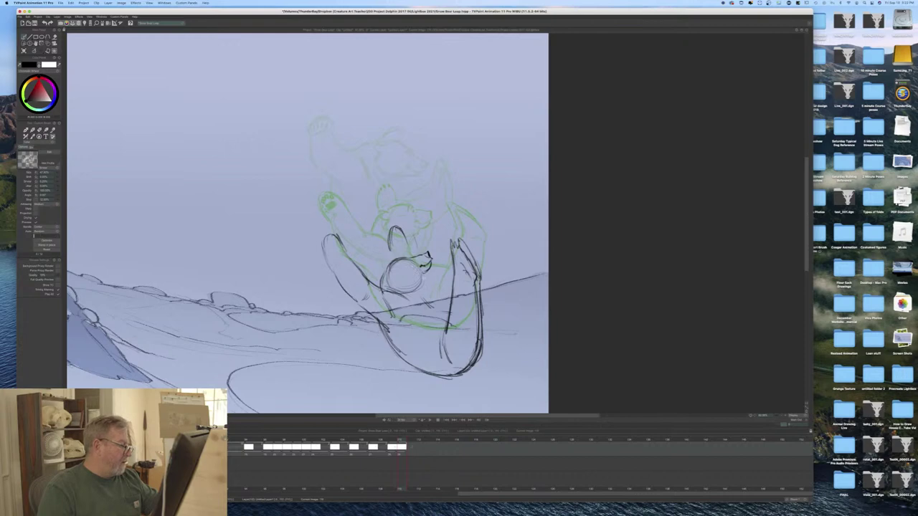
mouse_move(409, 295)
left_mouse_down()
mouse_move(421, 307)
mouse_move(415, 300)
left_mouse_up()
mouse_move(420, 299)
left_mouse_down()
mouse_move(424, 306)
mouse_move(409, 289)
mouse_move(417, 291)
left_mouse_up()
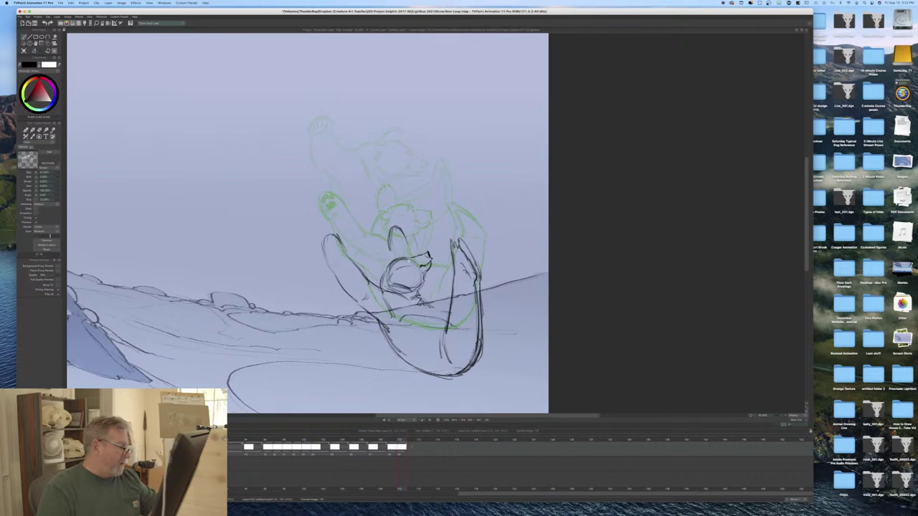
left_click_drag(411, 259, 403, 263)
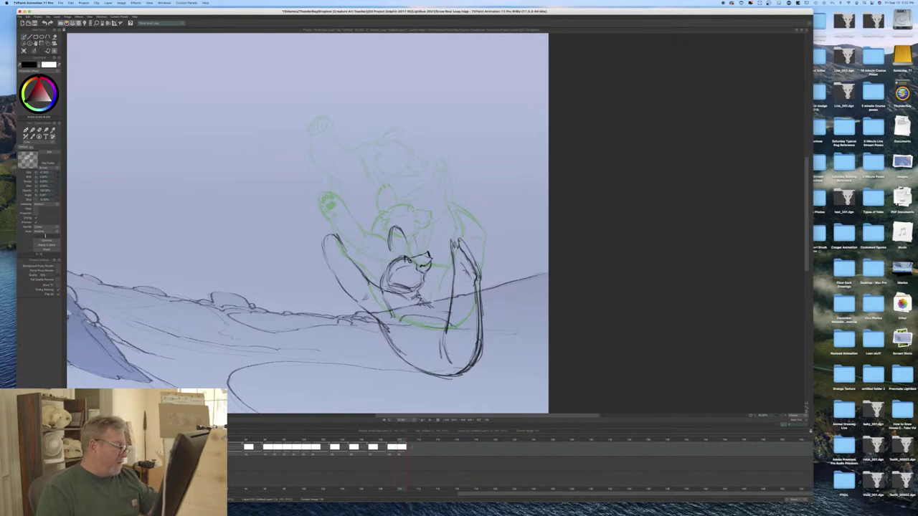
left_click_drag(388, 269, 388, 277)
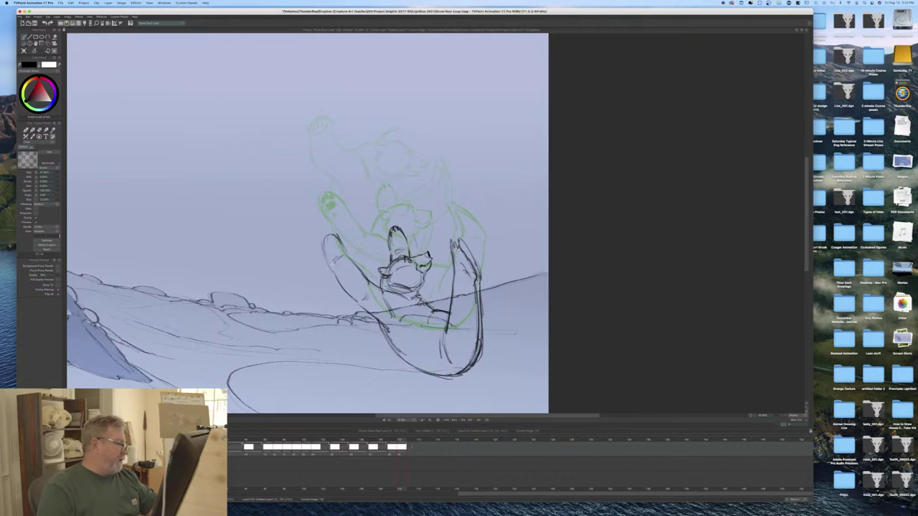
Step: Add toes and a dark pad to the near forepaw and strengthen the long curve from foreleg through back to rump
left_click_drag(330, 236, 330, 240)
mouse_move(327, 249)
left_mouse_down()
mouse_move(333, 245)
mouse_move(330, 253)
left_mouse_up()
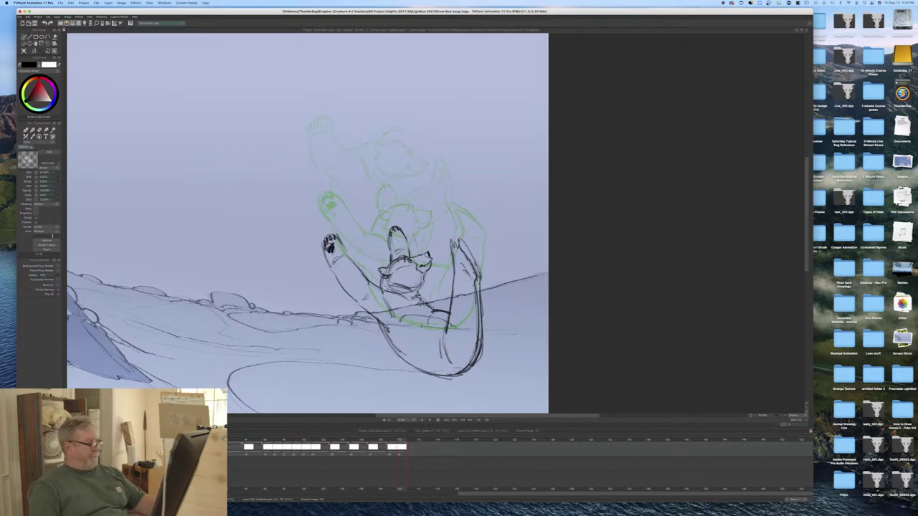
mouse_move(343, 288)
left_mouse_down()
mouse_move(366, 302)
mouse_move(398, 354)
left_mouse_up()
mouse_move(381, 329)
left_mouse_down()
mouse_move(400, 358)
mouse_move(426, 373)
left_mouse_up()
mouse_move(409, 366)
left_mouse_down()
mouse_move(434, 375)
mouse_move(423, 370)
left_mouse_up()
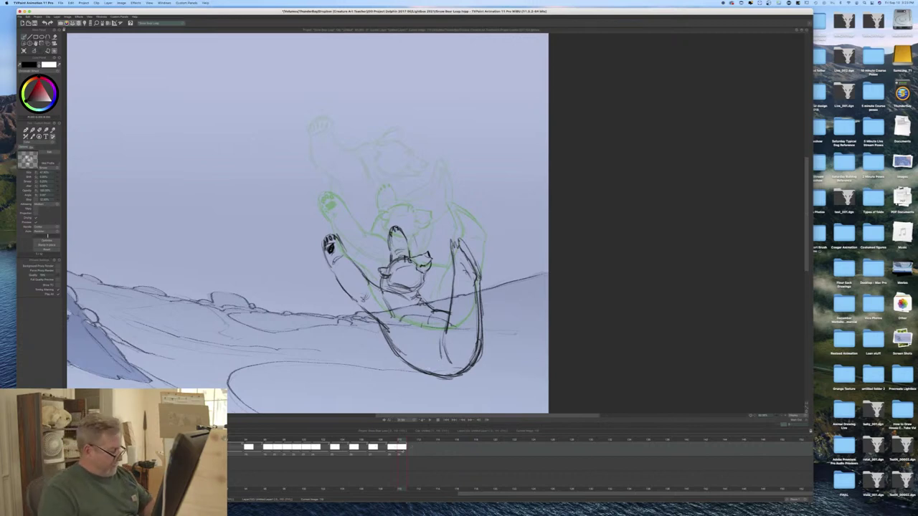
Step: Move to the empty frame after this pose and draw a flat ground-contact line and the rump's vertical edge on the snow
left_click(410, 441)
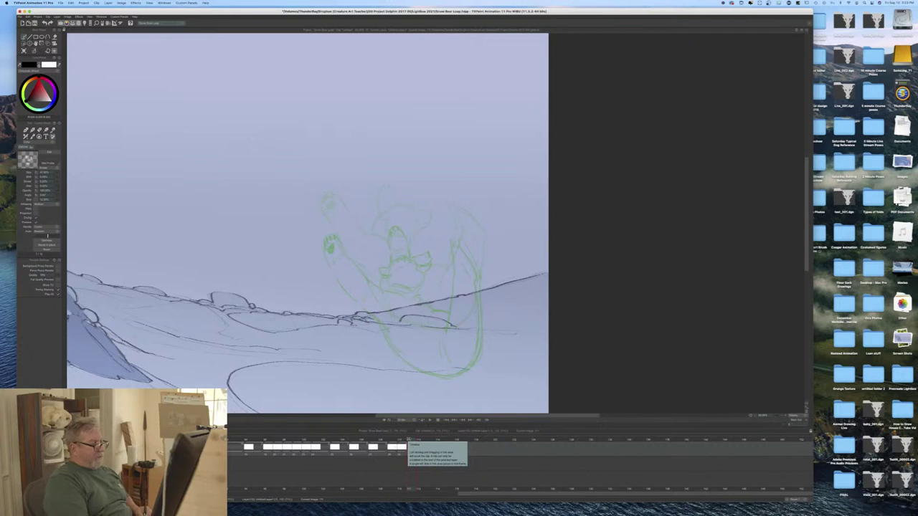
left_click_drag(806, 269, 807, 290)
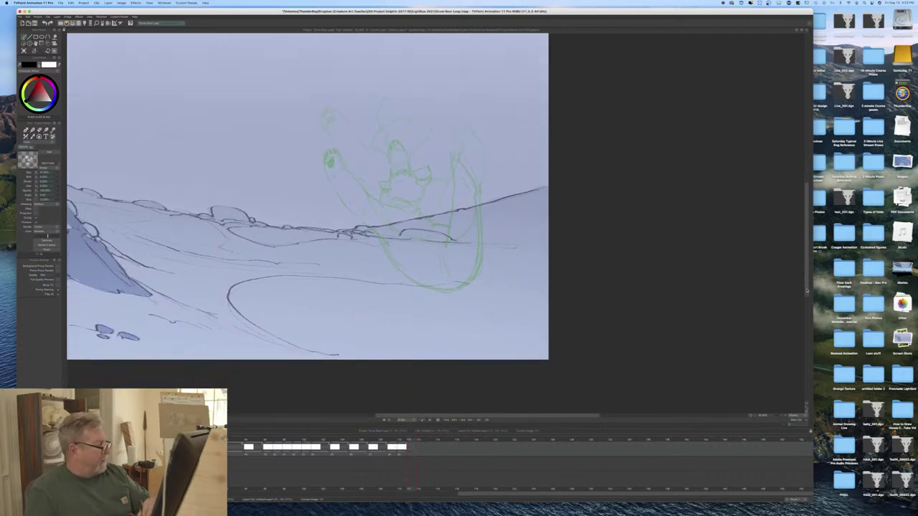
scroll(308, 197, "right", 3)
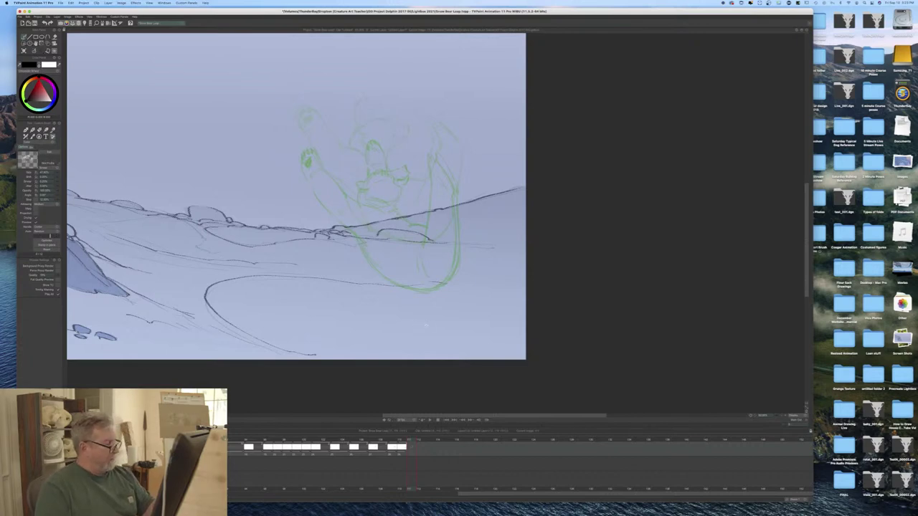
left_click_drag(399, 327, 446, 326)
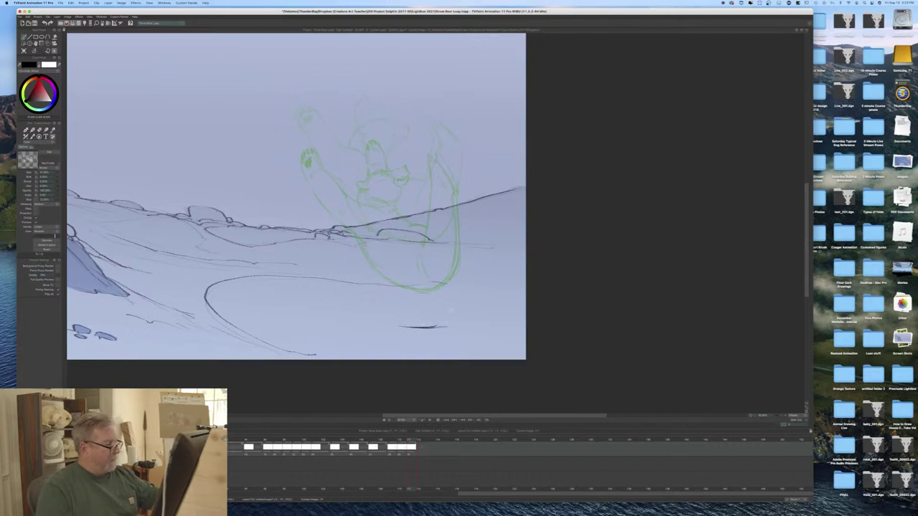
left_click_drag(456, 253, 451, 326)
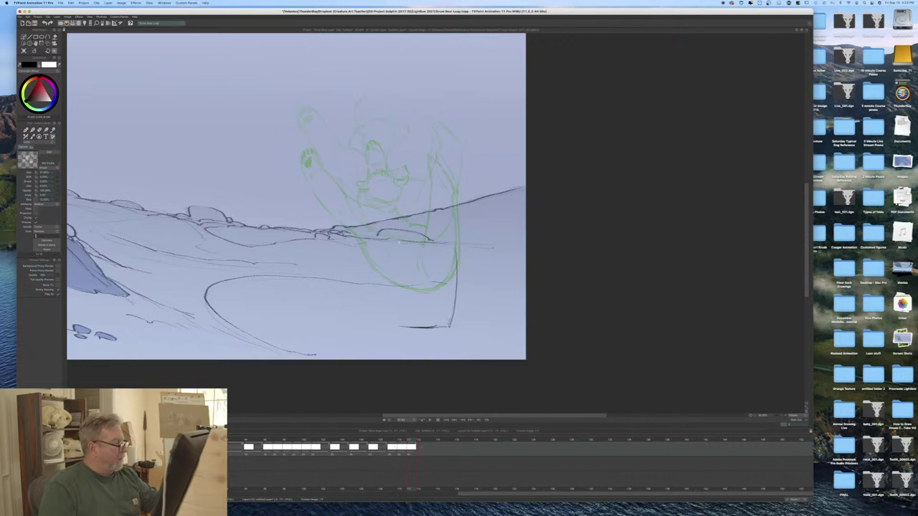
Step: Draw the landing pose's head circle at the snow horizon with an upturned muzzle, dark nose and brow marks
mouse_move(362, 245)
left_mouse_down()
mouse_move(399, 247)
mouse_move(392, 233)
mouse_move(374, 233)
mouse_move(370, 262)
left_mouse_up()
left_click_drag(391, 229, 367, 240)
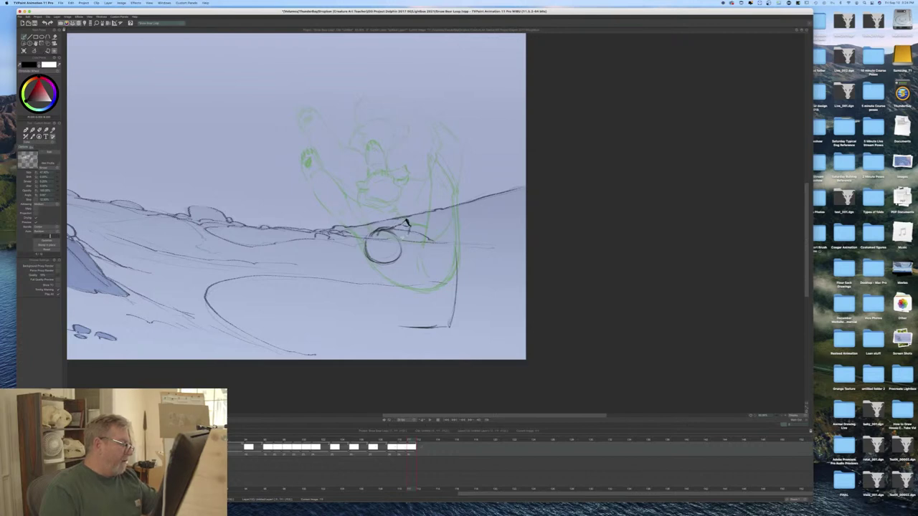
left_click_drag(396, 240, 405, 234)
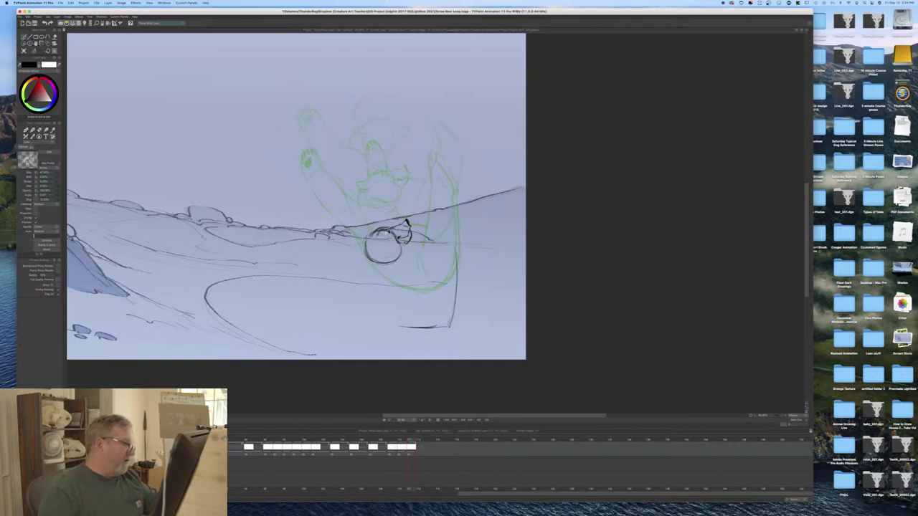
left_click_drag(382, 228, 380, 236)
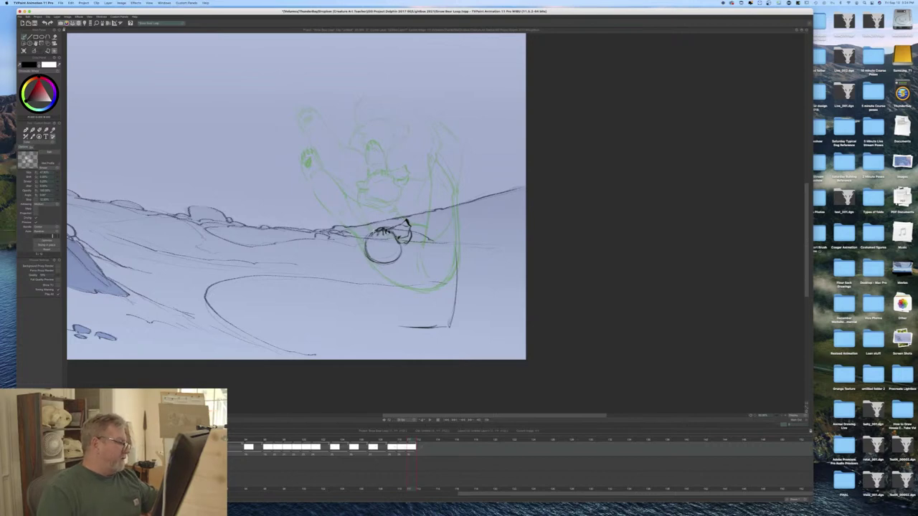
Step: Mark the neck behind the head, then erase the rump's vertical edge and redraw it farther out from the body
left_click_drag(360, 256, 358, 271)
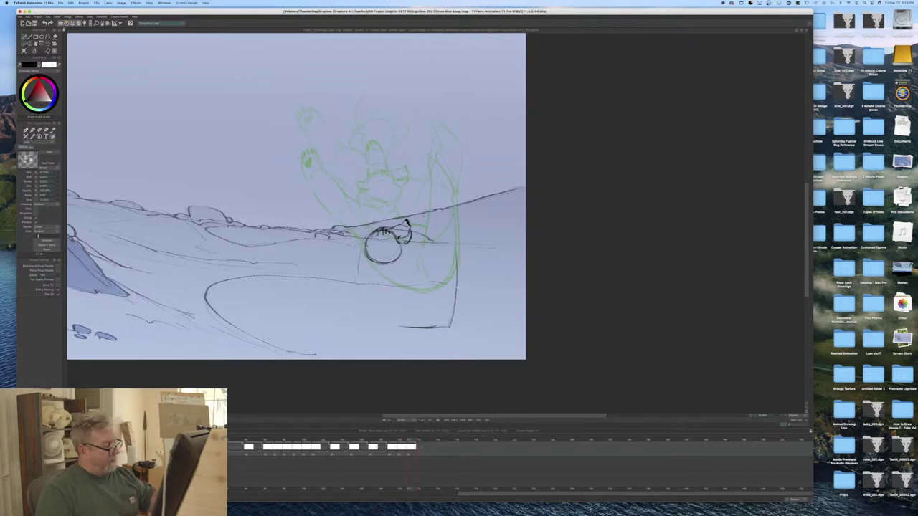
key("e")
left_click_drag(456, 301, 456, 257)
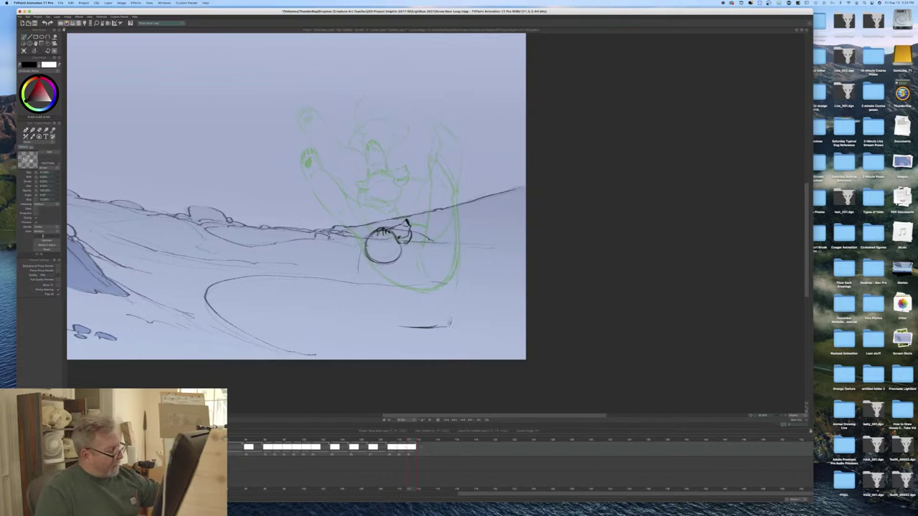
mouse_move(462, 276)
left_mouse_down()
mouse_move(463, 318)
mouse_move(449, 322)
mouse_move(463, 320)
mouse_move(449, 300)
mouse_move(461, 322)
left_mouse_up()
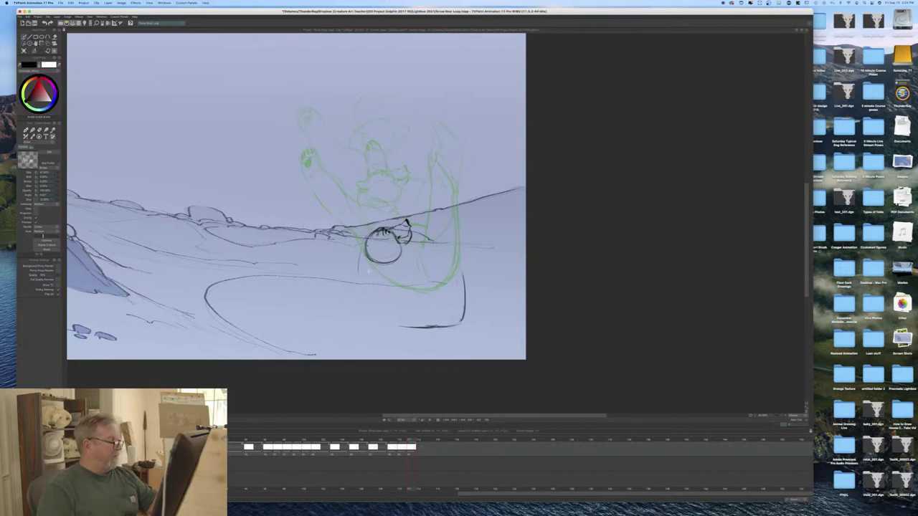
Step: Rework the head with an ear, jaw and cheek fur, and draw the near foreleg reaching up to a padded paw
mouse_move(361, 245)
left_mouse_down()
mouse_move(360, 267)
mouse_move(383, 264)
left_mouse_up()
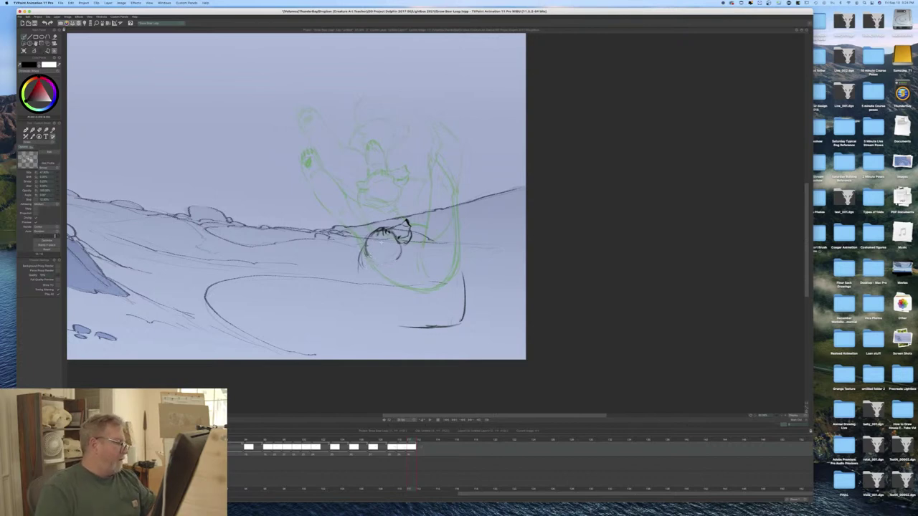
mouse_move(384, 238)
left_mouse_down()
mouse_move(361, 249)
mouse_move(390, 260)
mouse_move(406, 247)
mouse_move(391, 273)
left_mouse_up()
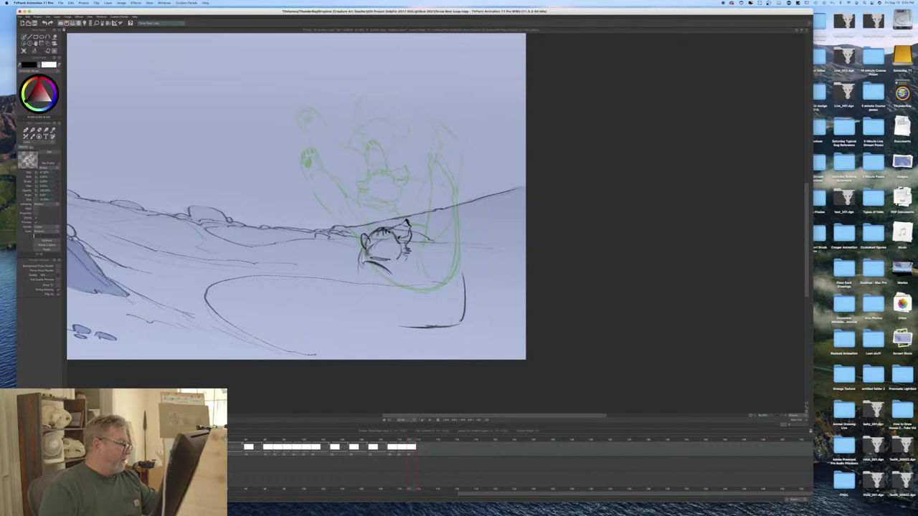
mouse_move(351, 247)
left_mouse_down()
mouse_move(363, 259)
mouse_move(317, 208)
mouse_move(326, 244)
mouse_move(330, 212)
mouse_move(326, 229)
left_mouse_up()
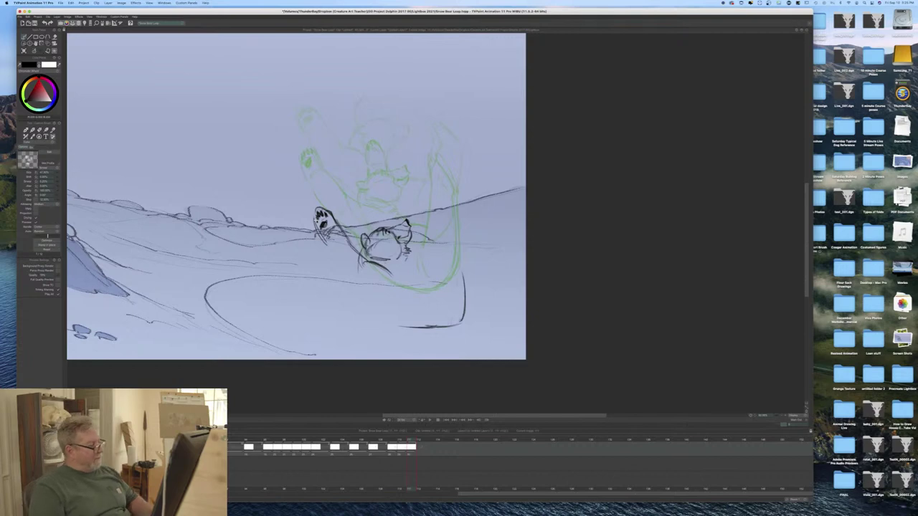
Step: Draw the underside of the near foreleg and continue the back contour down to the flat ground-contact line
mouse_move(331, 247)
left_mouse_down()
mouse_move(343, 271)
mouse_move(361, 266)
mouse_move(355, 274)
mouse_move(365, 286)
mouse_move(364, 263)
mouse_move(391, 262)
left_mouse_up()
left_click_drag(360, 288, 367, 301)
left_click_drag(345, 271, 366, 298)
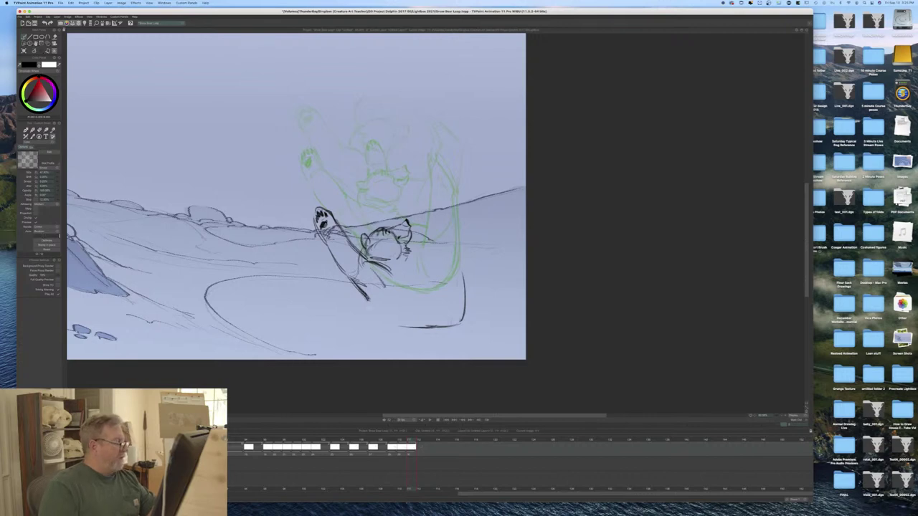
mouse_move(365, 297)
left_mouse_down()
mouse_move(384, 326)
mouse_move(405, 327)
left_mouse_up()
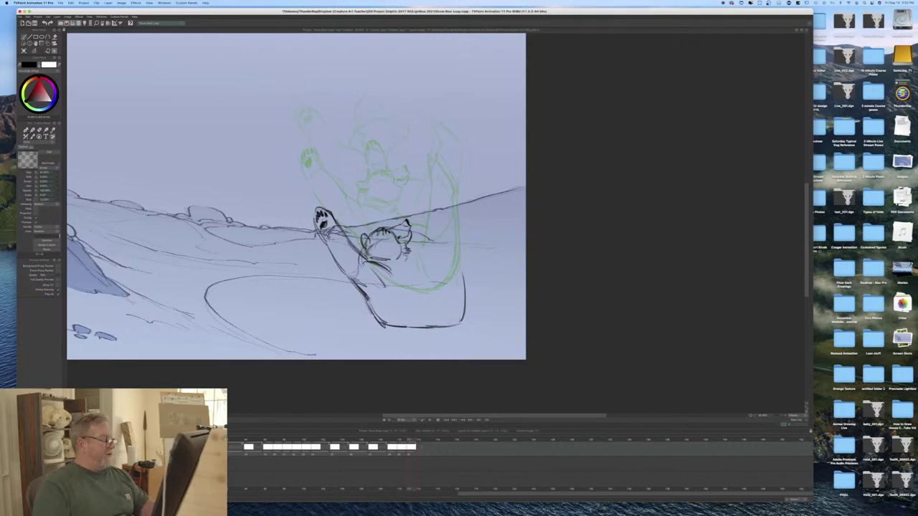
Step: Thicken the landing pose's rump edge and draw the front and rear lines of the raised hind leg
left_click_drag(464, 281, 465, 324)
left_click_drag(430, 245, 433, 313)
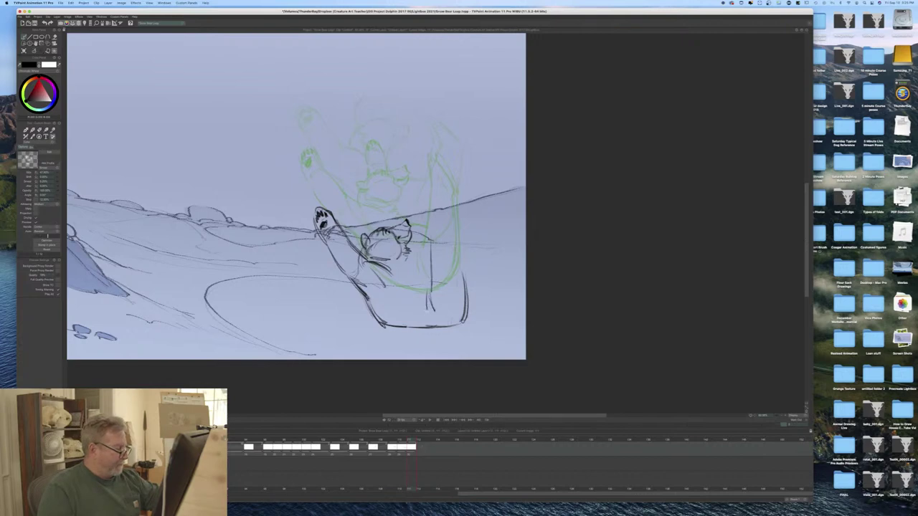
left_click_drag(430, 246, 431, 294)
left_click_drag(458, 257, 466, 296)
left_click_drag(453, 229, 462, 270)
Step: Draw the hind shin and foot above the snow horizon, add the second leg behind, and darken its outer contour
mouse_move(431, 232)
left_mouse_down()
mouse_move(429, 203)
mouse_move(456, 235)
left_mouse_up()
mouse_move(437, 203)
left_mouse_down()
mouse_move(453, 229)
mouse_move(450, 200)
left_mouse_up()
mouse_move(431, 229)
left_mouse_down()
mouse_move(429, 198)
mouse_move(451, 236)
left_mouse_up()
mouse_move(427, 203)
left_mouse_down()
mouse_move(441, 208)
mouse_move(458, 234)
mouse_move(431, 251)
mouse_move(469, 315)
mouse_move(462, 322)
left_mouse_up()
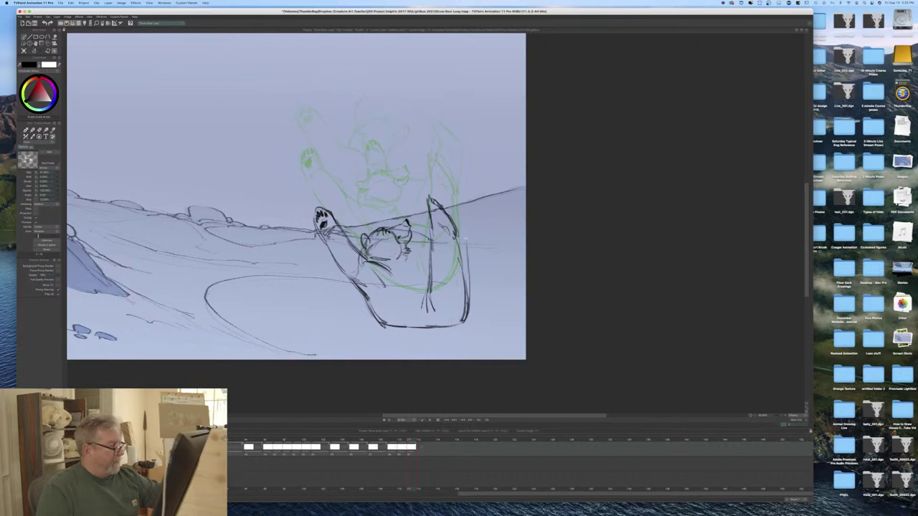
mouse_move(446, 201)
left_mouse_down()
mouse_move(467, 232)
mouse_move(468, 274)
left_mouse_up()
left_click_drag(466, 242, 467, 303)
mouse_move(446, 198)
left_mouse_down()
mouse_move(460, 228)
mouse_move(440, 196)
left_mouse_up()
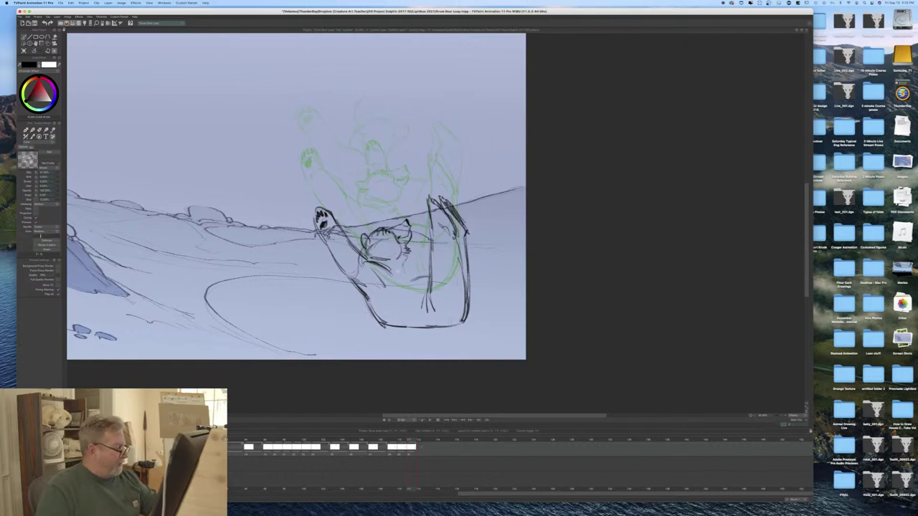
Step: Draw the chest and belly contour between the head and the hind leg, with fur strokes below
left_click_drag(403, 262, 409, 278)
mouse_move(404, 265)
left_mouse_down()
mouse_move(408, 281)
mouse_move(401, 276)
mouse_move(427, 278)
left_mouse_up()
left_click_drag(411, 281, 425, 277)
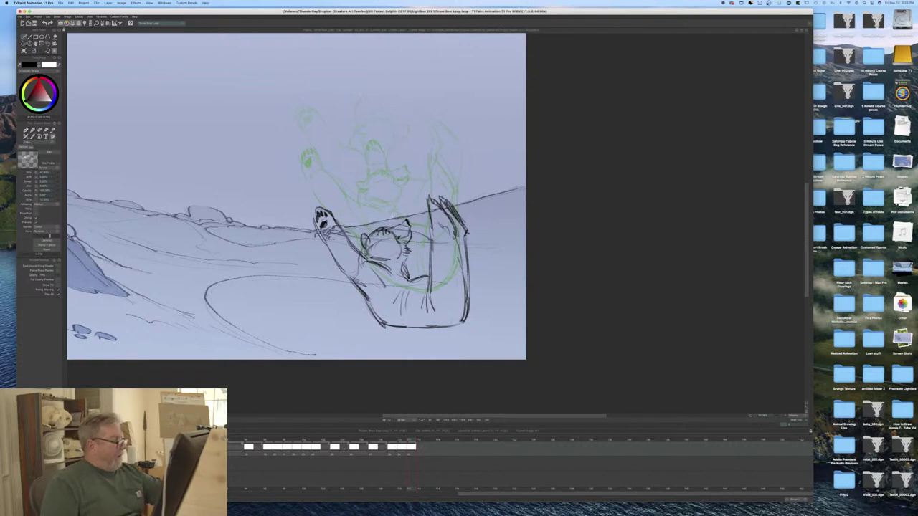
Step: Draw the far forepaw with toes sticking up behind the head of the landing pose
mouse_move(387, 192)
left_mouse_down()
mouse_move(394, 217)
mouse_move(375, 228)
mouse_move(377, 193)
mouse_move(387, 215)
left_mouse_up()
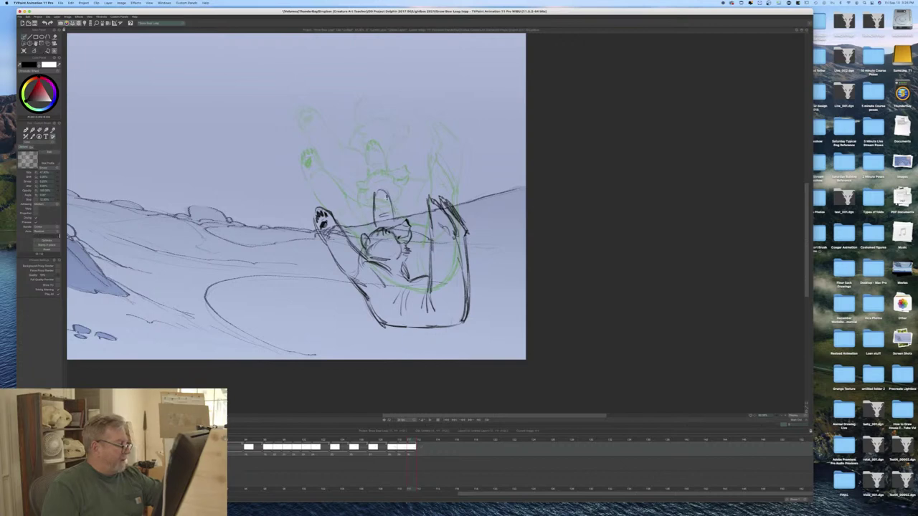
left_click_drag(390, 206, 394, 223)
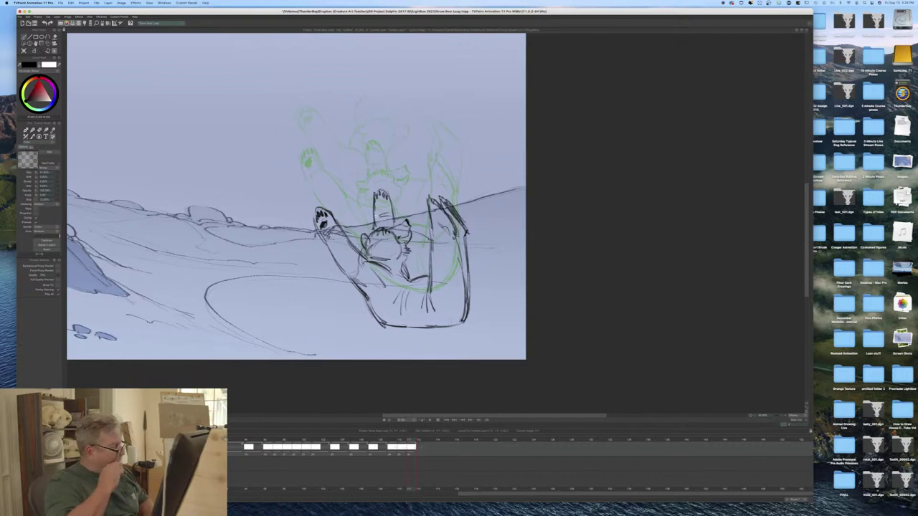
left_click_drag(480, 493, 469, 486)
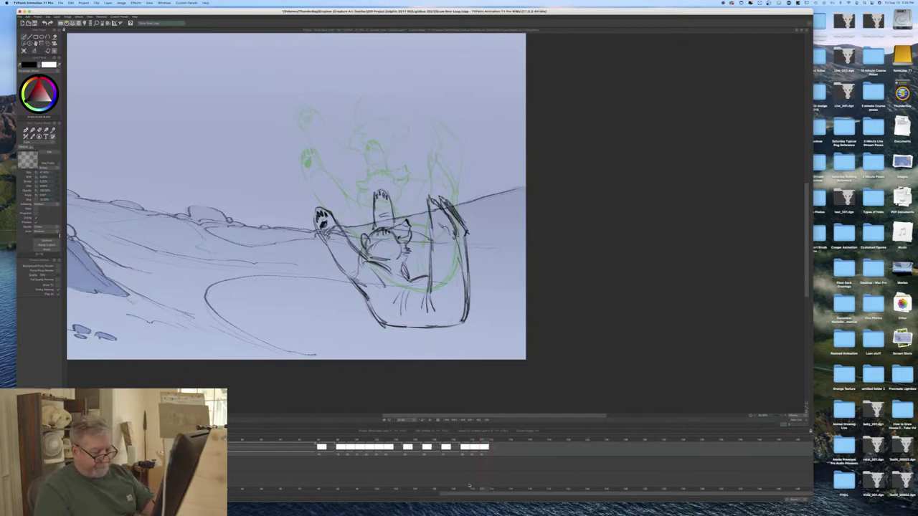
Step: Review the leap across the timeline and tighten its timing by pulling the descent drawings one frame earlier
left_click_drag(765, 416, 764, 416)
left_click_drag(499, 494, 387, 497)
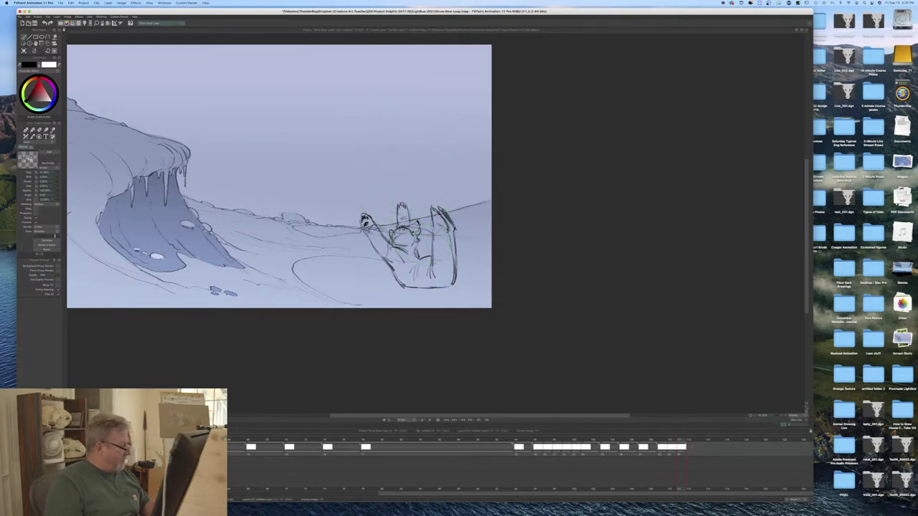
key("Left")
key("Left")
mouse_move(667, 439)
left_mouse_down()
mouse_move(224, 439)
mouse_move(706, 447)
left_mouse_up()
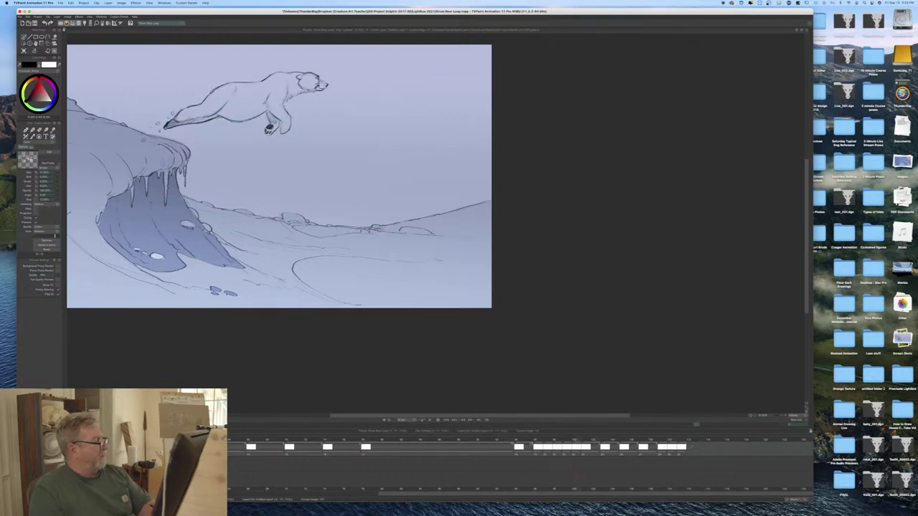
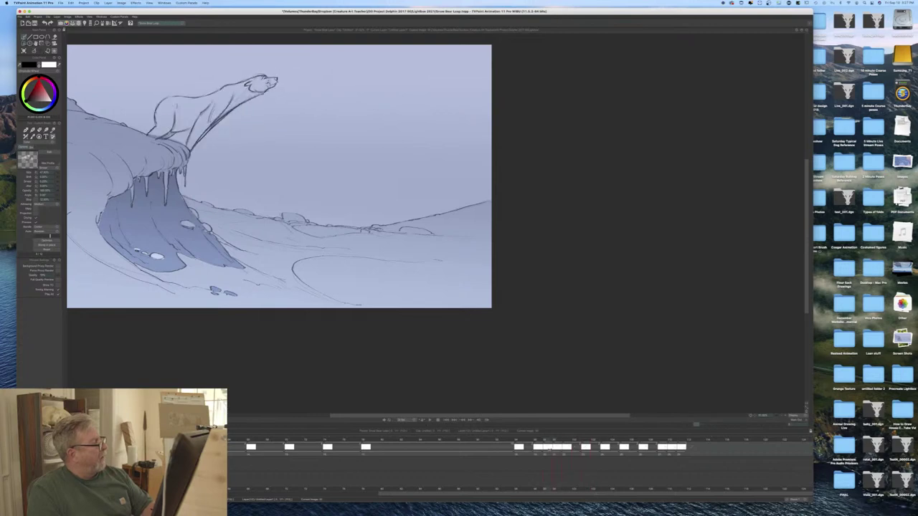
left_click_drag(589, 446, 571, 454)
key("space")
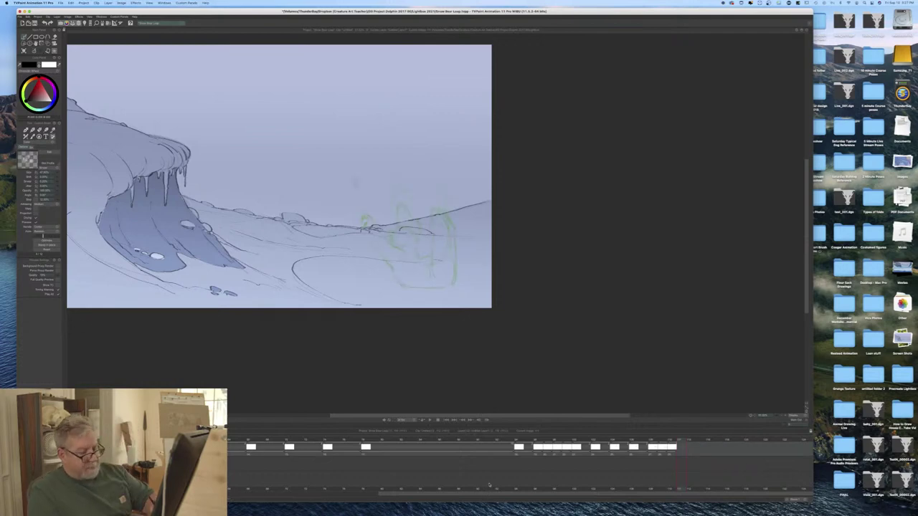
Step: On a new frame after the landing pose, draw the flattened back line up to the rump corner and the head with ear and upturned muzzle
left_click_drag(769, 415, 789, 413)
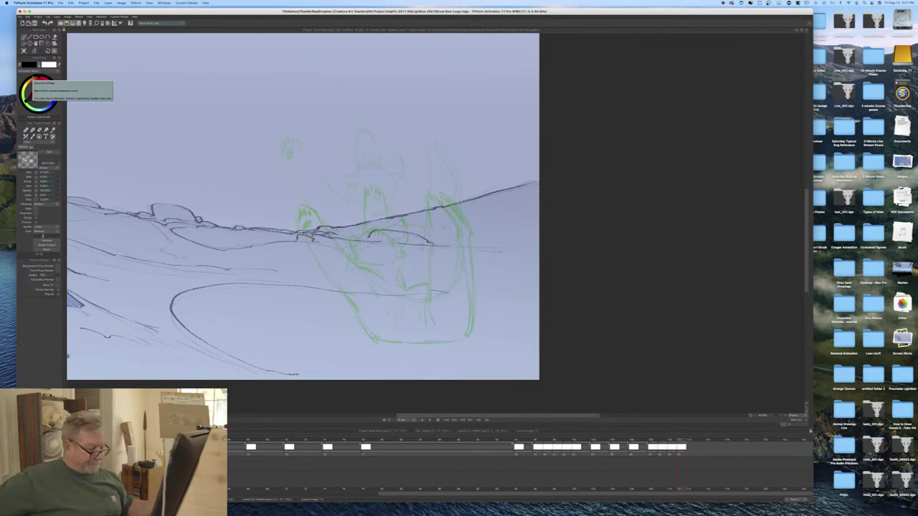
left_click_drag(403, 347, 454, 350)
mouse_move(364, 346)
left_mouse_down()
mouse_move(447, 349)
mouse_move(353, 342)
left_mouse_up()
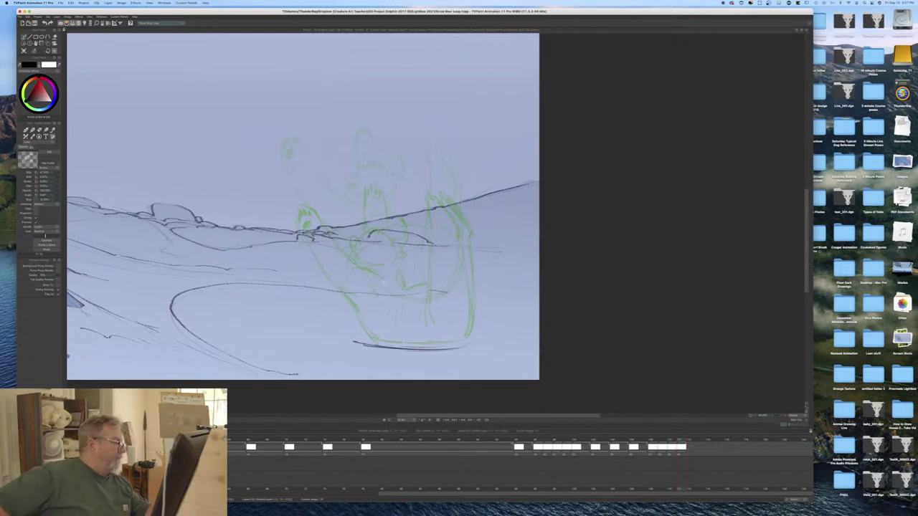
mouse_move(401, 303)
left_mouse_down()
mouse_move(388, 320)
mouse_move(398, 300)
mouse_move(370, 282)
mouse_move(360, 292)
mouse_move(378, 284)
mouse_move(397, 297)
mouse_move(397, 311)
left_mouse_up()
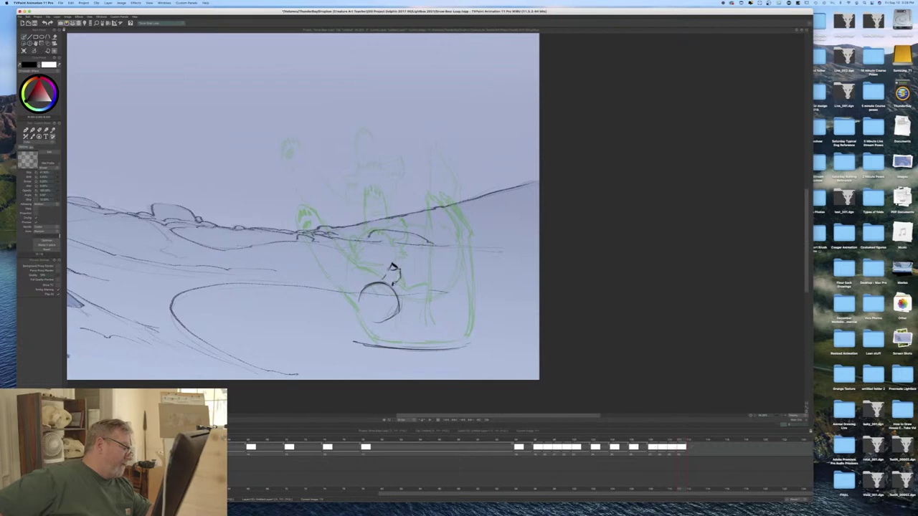
mouse_move(400, 271)
left_mouse_down()
mouse_move(402, 289)
mouse_move(380, 289)
left_mouse_up()
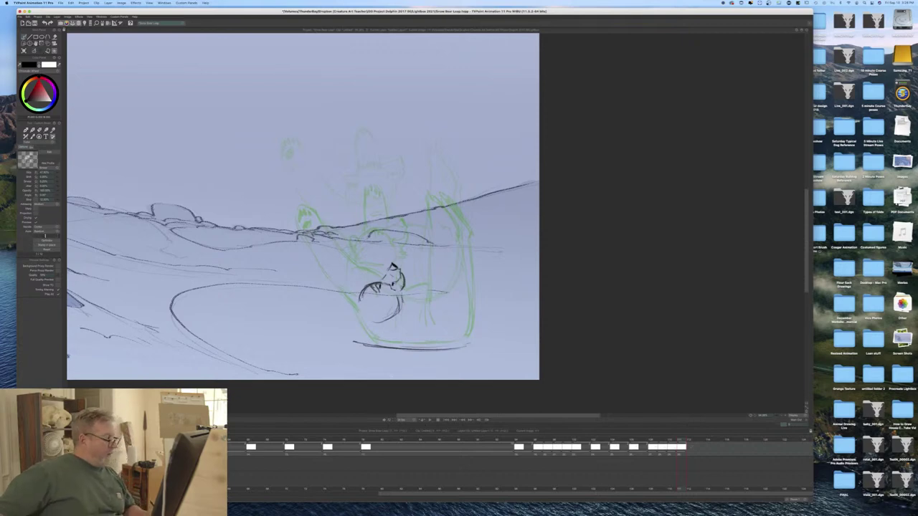
left_click_drag(481, 313, 482, 339)
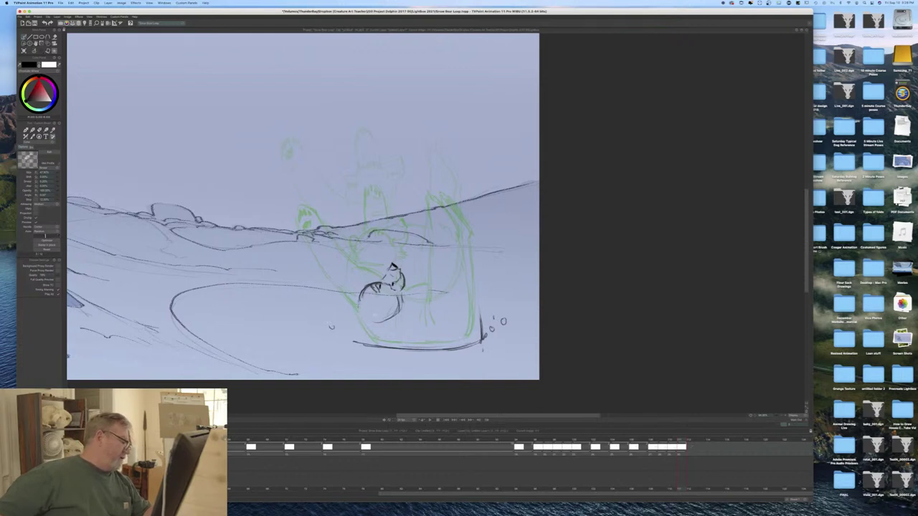
left_click_drag(392, 309, 352, 317)
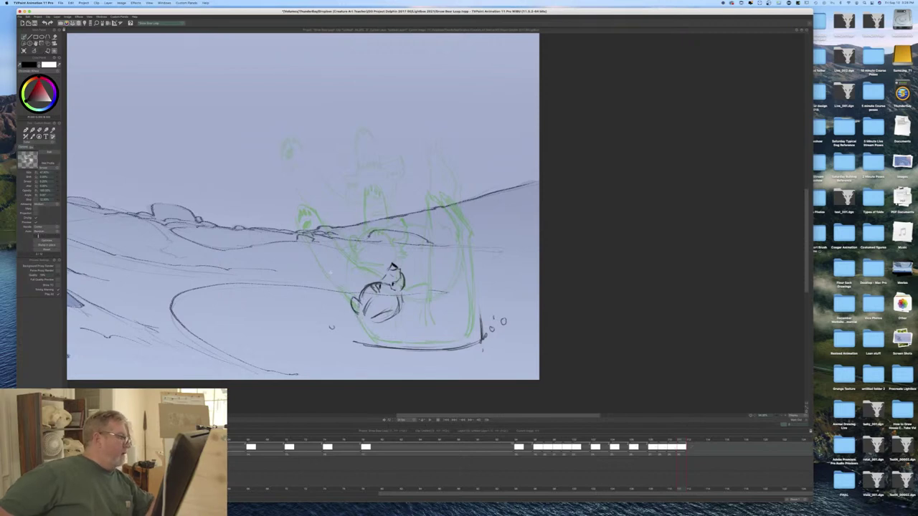
Step: Outline the near foreleg reaching up from the back line and the far forepaw behind the head, adding toes and pads
mouse_move(324, 261)
left_mouse_down()
mouse_move(310, 288)
mouse_move(317, 301)
mouse_move(335, 285)
mouse_move(363, 320)
mouse_move(400, 320)
mouse_move(381, 330)
left_mouse_up()
mouse_move(322, 305)
left_mouse_down()
mouse_move(345, 339)
mouse_move(365, 345)
left_mouse_up()
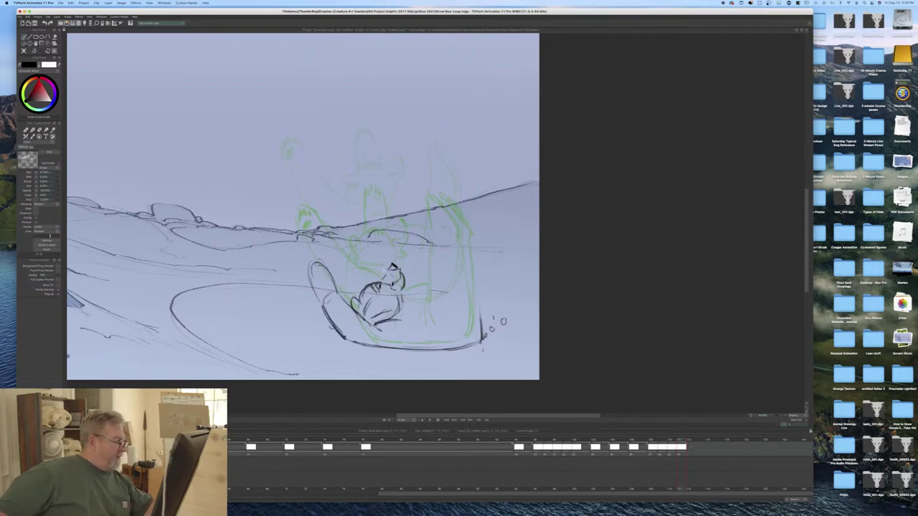
mouse_move(370, 243)
left_mouse_down()
mouse_move(369, 271)
mouse_move(382, 247)
mouse_move(370, 277)
left_mouse_up()
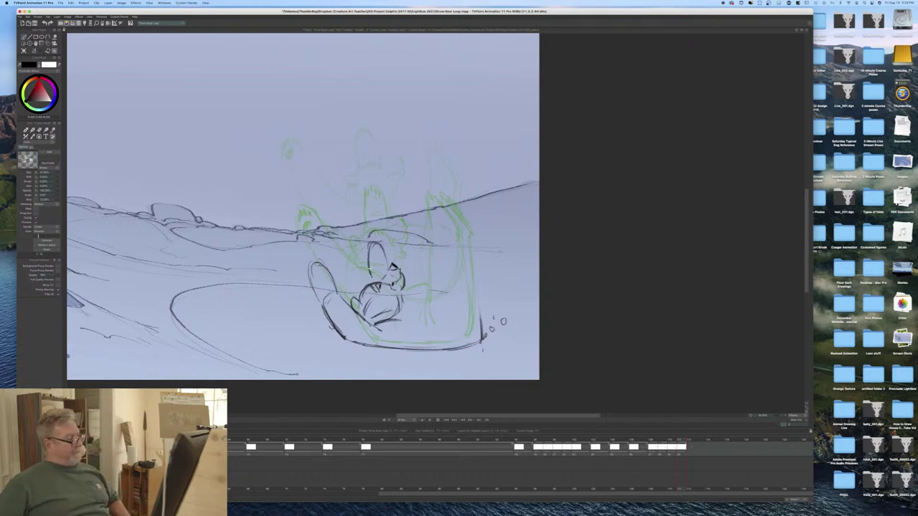
mouse_move(381, 246)
left_mouse_down()
mouse_move(389, 262)
mouse_move(376, 243)
mouse_move(370, 274)
left_mouse_up()
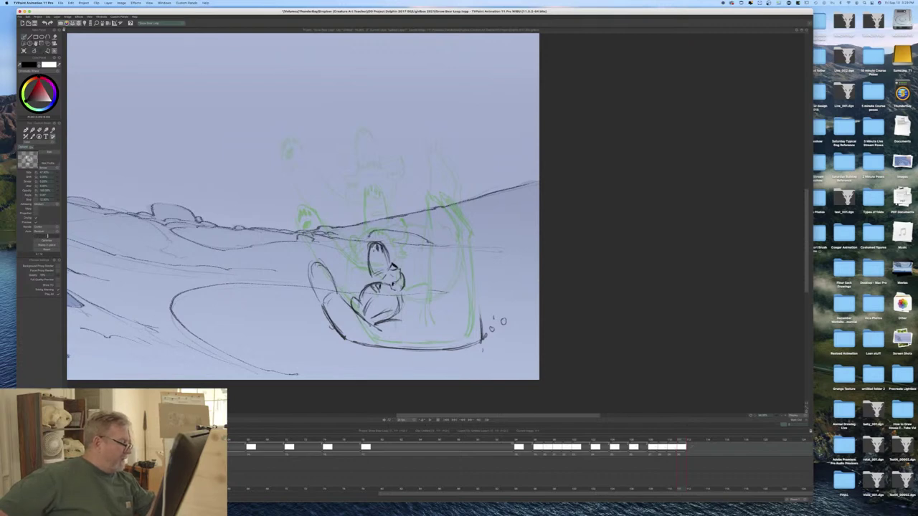
left_click_drag(322, 264, 314, 290)
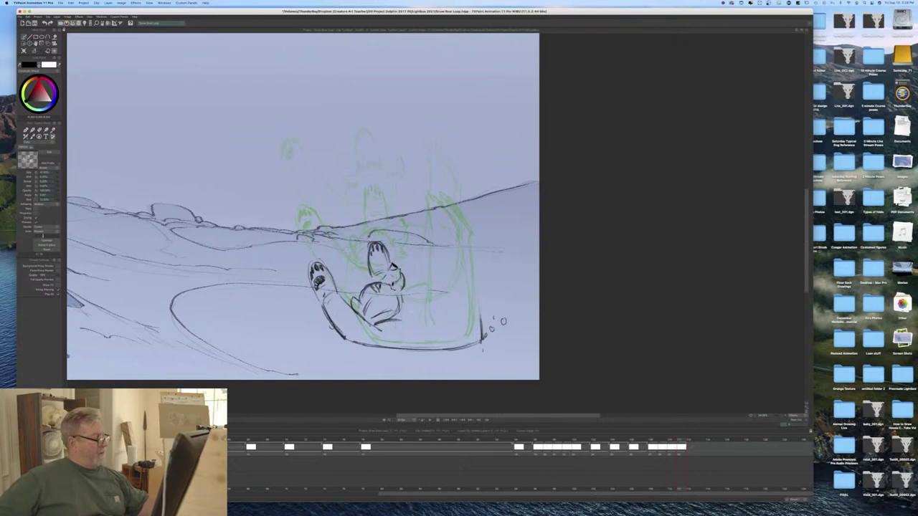
Step: Draw the bent hind leg over the rump, with the second leg behind it and a darkened outer contour
mouse_move(466, 280)
left_mouse_down()
mouse_move(437, 242)
mouse_move(443, 266)
mouse_move(433, 244)
left_mouse_up()
mouse_move(433, 246)
left_mouse_down()
mouse_move(441, 269)
mouse_move(470, 283)
mouse_move(445, 327)
left_mouse_up()
mouse_move(445, 285)
left_mouse_down()
mouse_move(444, 329)
mouse_move(475, 326)
left_mouse_up()
left_click_drag(471, 292, 479, 342)
mouse_move(451, 237)
left_mouse_down()
mouse_move(467, 253)
mouse_move(457, 262)
mouse_move(471, 261)
mouse_move(476, 268)
mouse_move(462, 255)
mouse_move(480, 278)
mouse_move(485, 340)
left_mouse_up()
left_click_drag(477, 291, 483, 341)
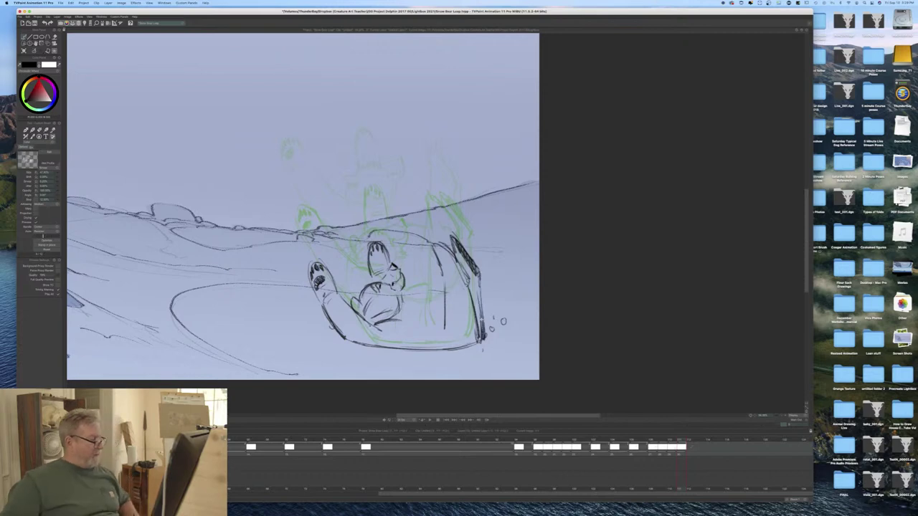
Step: Draw the chest and belly contour between the head and the hind leg, and darken the leg and back outlines
left_click_drag(423, 320, 441, 311)
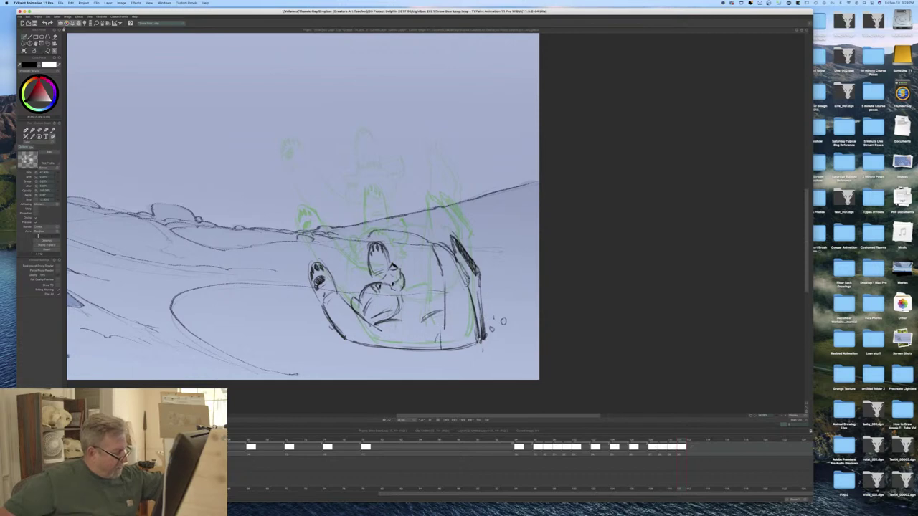
mouse_move(411, 313)
left_mouse_down()
mouse_move(420, 316)
mouse_move(405, 302)
mouse_move(422, 317)
left_mouse_up()
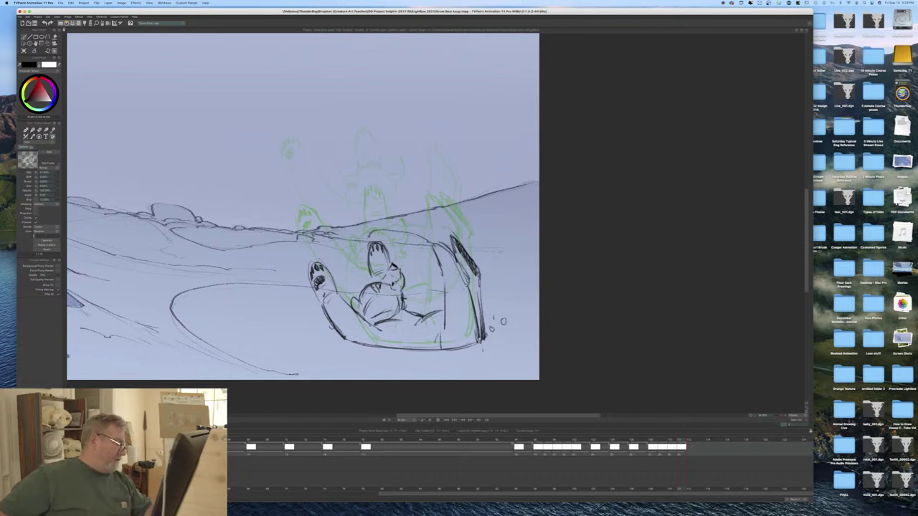
mouse_move(444, 274)
left_mouse_down()
mouse_move(444, 326)
mouse_move(480, 341)
left_mouse_up()
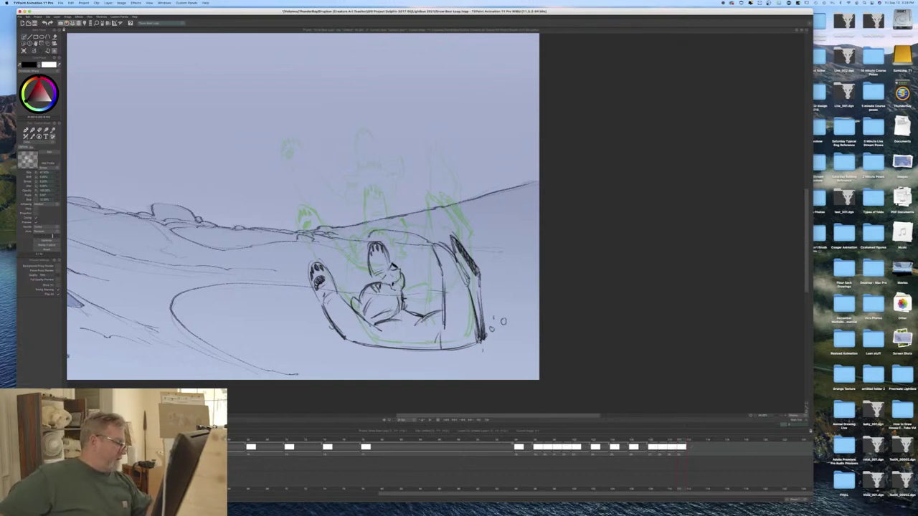
left_click_drag(338, 335, 383, 347)
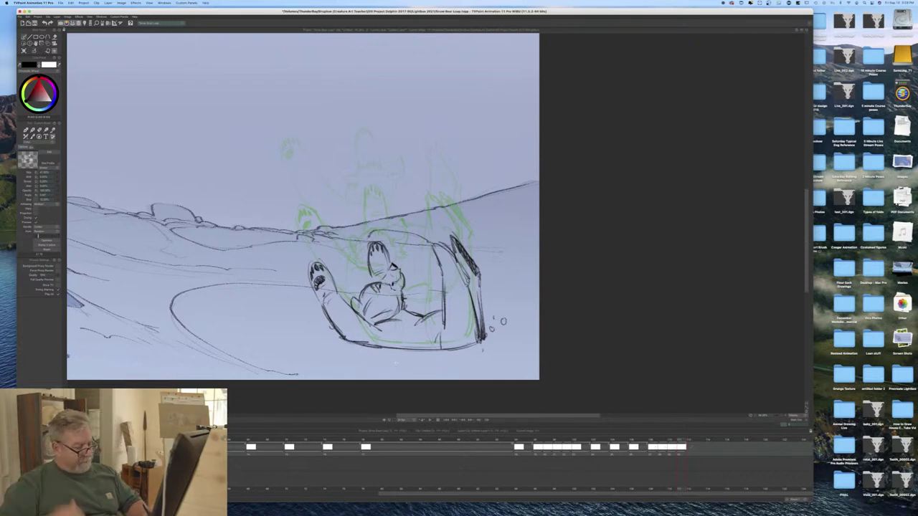
Step: On a new following frame, draw the sunken, curved back line and the near forepaw with dark pads at its end
key("Right")
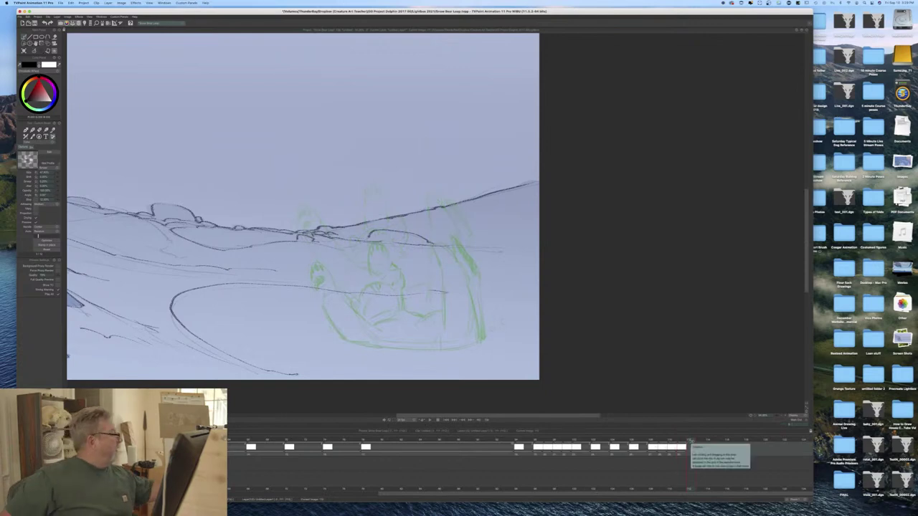
left_click(25, 50)
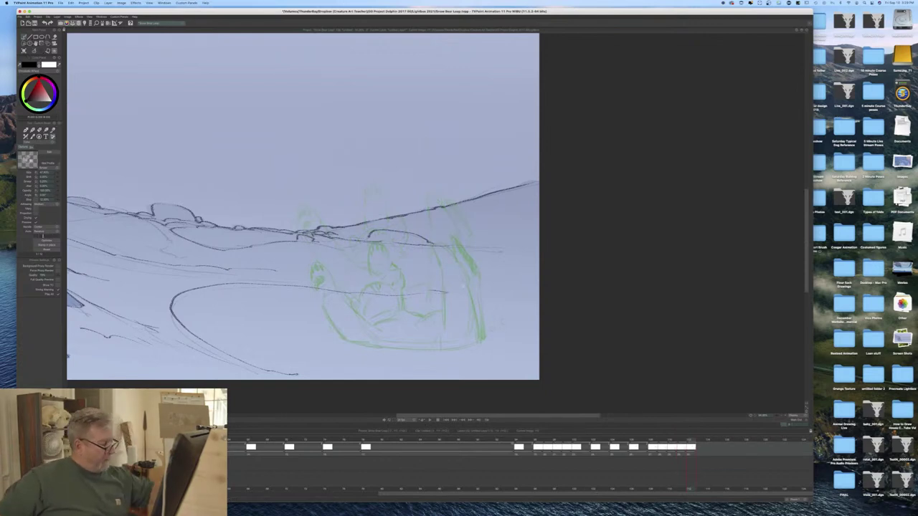
mouse_move(434, 351)
left_mouse_down()
mouse_move(489, 338)
mouse_move(474, 346)
left_mouse_up()
left_click_drag(384, 348, 416, 350)
left_click_drag(356, 345, 374, 348)
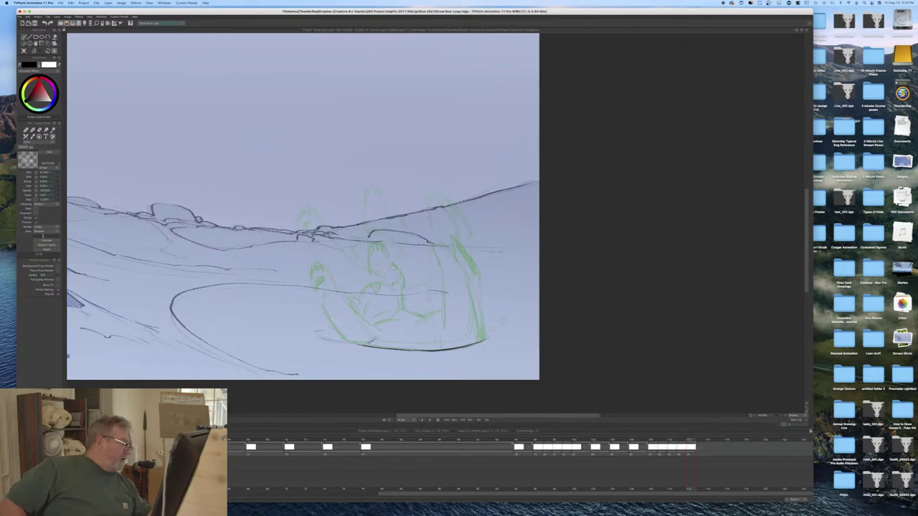
mouse_move(320, 316)
left_mouse_down()
mouse_move(321, 338)
mouse_move(338, 326)
mouse_move(348, 335)
mouse_move(319, 333)
mouse_move(362, 346)
left_mouse_up()
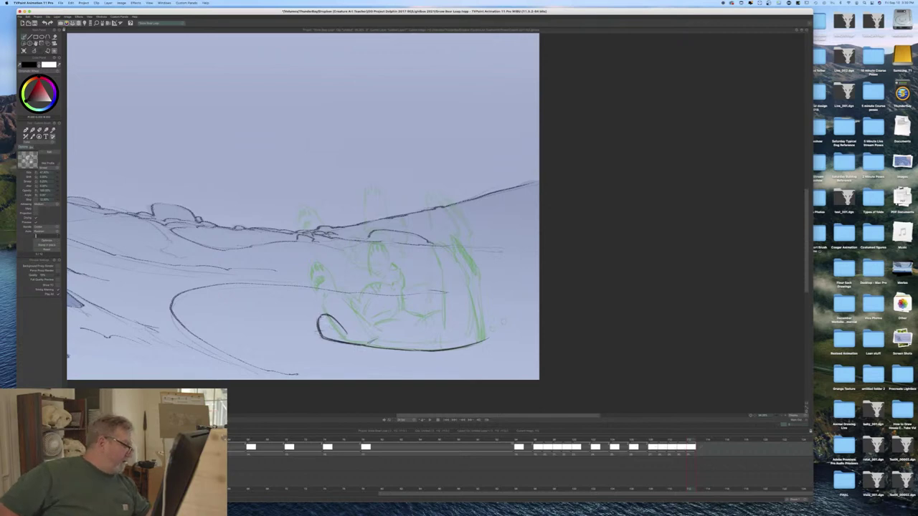
left_click_drag(327, 316, 325, 338)
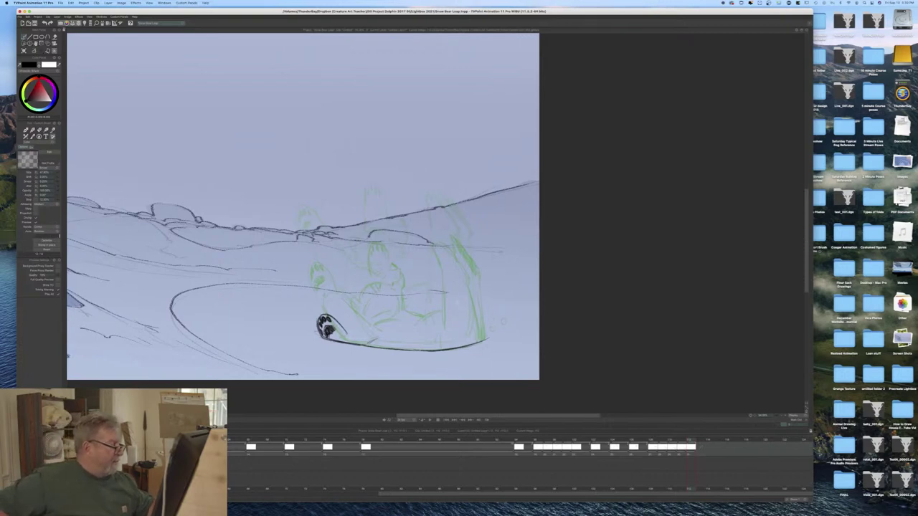
Step: Draw the lowered hind legs sticking out of the snow above the rump, shading the outer edge dark
mouse_move(457, 303)
left_mouse_down()
mouse_move(469, 314)
mouse_move(446, 292)
mouse_move(456, 328)
mouse_move(473, 317)
mouse_move(438, 293)
mouse_move(455, 347)
left_mouse_up()
left_click_drag(473, 317, 478, 338)
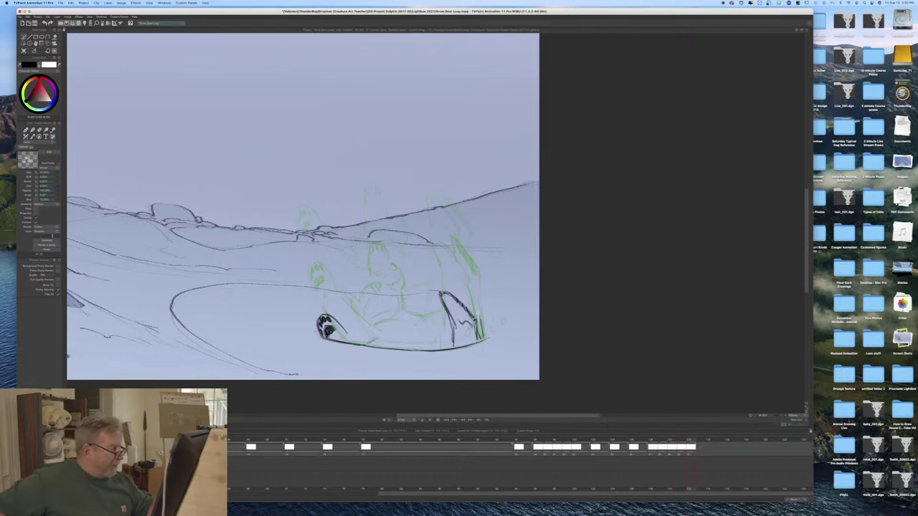
left_click_drag(483, 322, 485, 337)
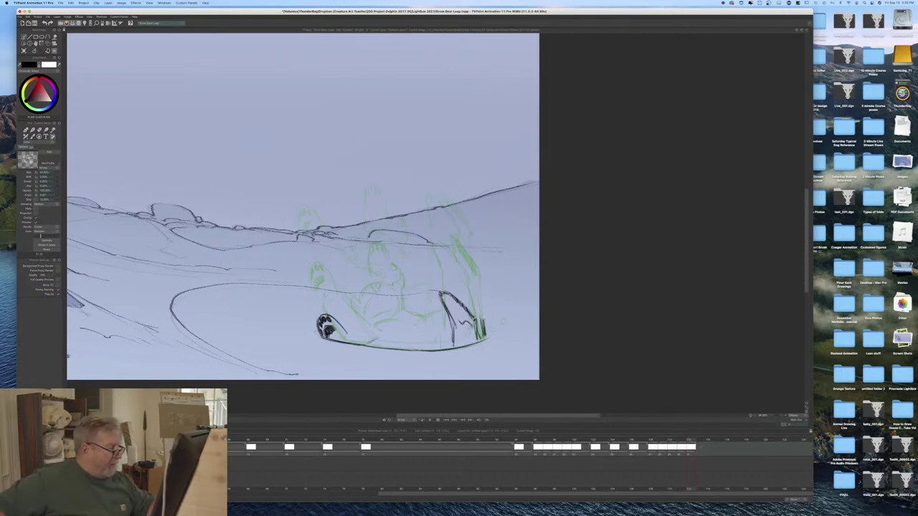
mouse_move(472, 299)
left_mouse_down()
mouse_move(484, 320)
mouse_move(464, 305)
mouse_move(487, 337)
left_mouse_up()
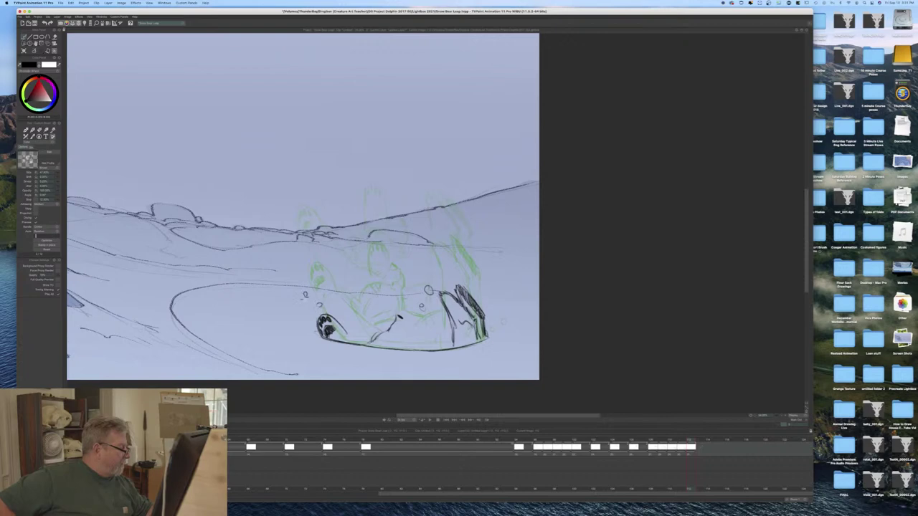
Step: Scatter small round snow chunks around the near forepaw, over the head and behind the rump
left_click_drag(290, 301, 307, 318)
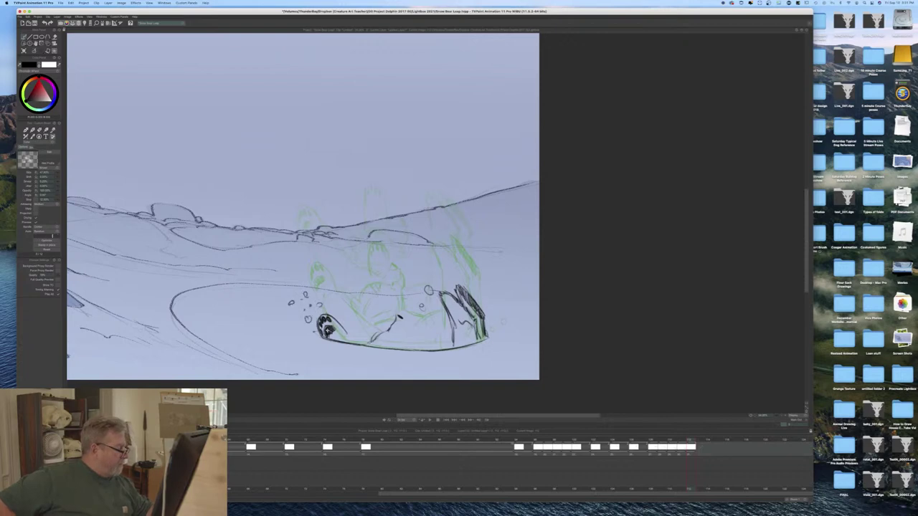
left_click_drag(370, 330, 371, 331)
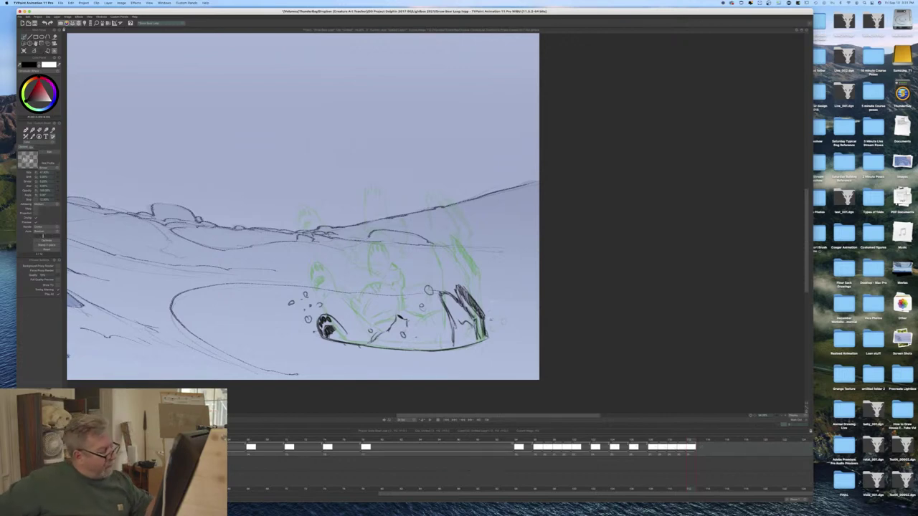
left_click_drag(505, 308, 518, 309)
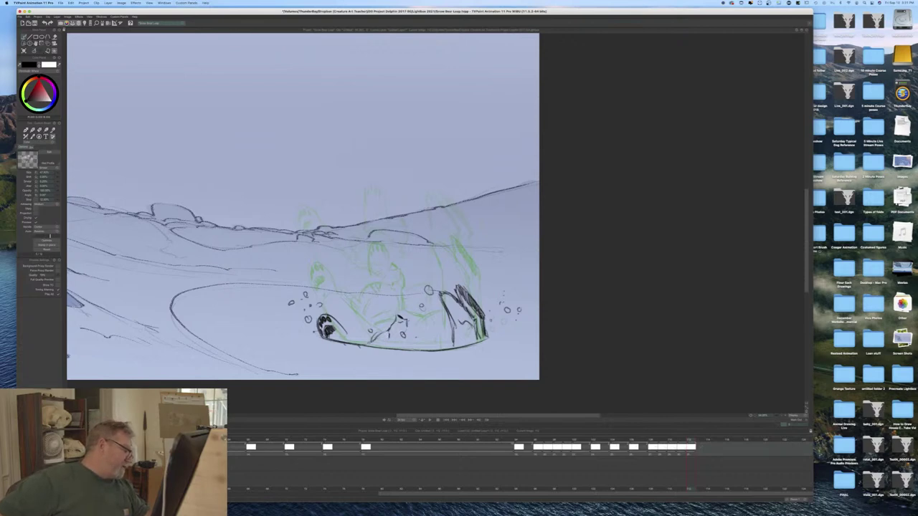
Step: Add details around the sunken head, the far forepaw with toes behind it, and the rim line of the snow hole
left_click_drag(381, 332, 408, 334)
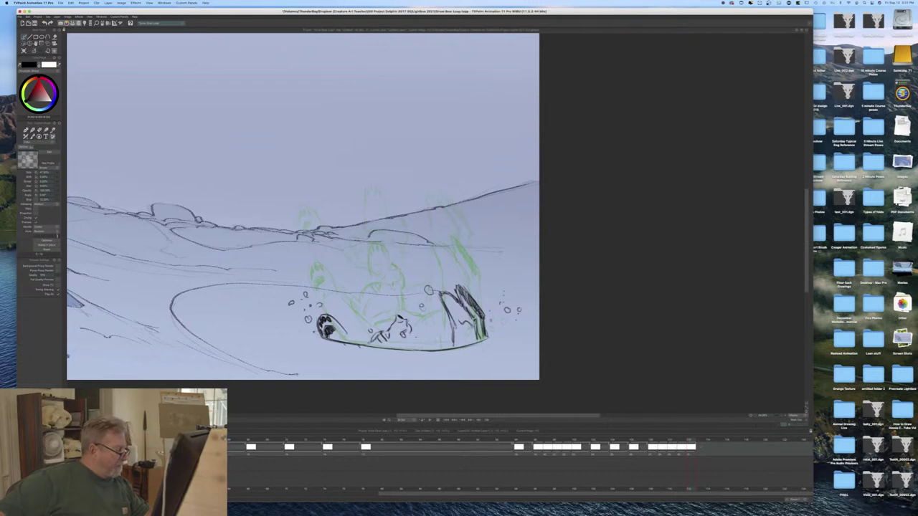
mouse_move(386, 299)
left_mouse_down()
mouse_move(392, 312)
mouse_move(376, 324)
left_mouse_up()
left_click_drag(431, 328, 450, 329)
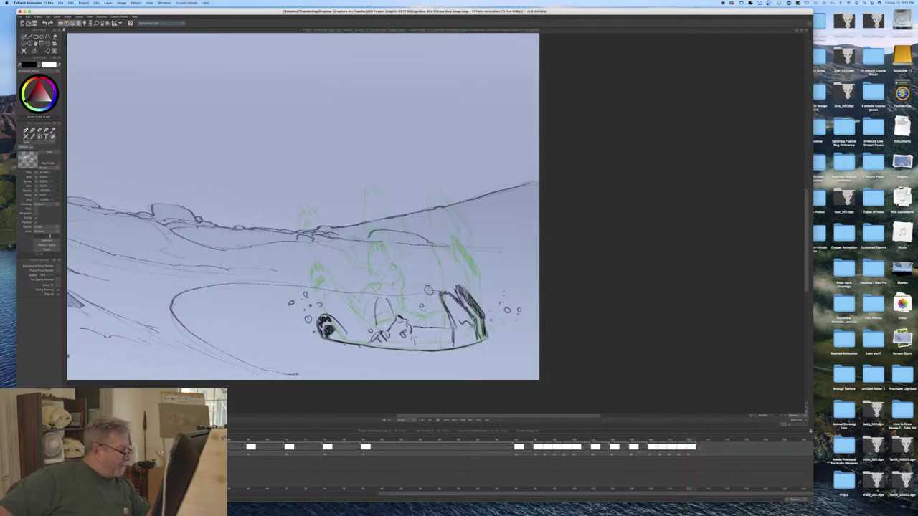
mouse_move(390, 295)
left_mouse_down()
mouse_move(392, 320)
mouse_move(372, 328)
left_mouse_up()
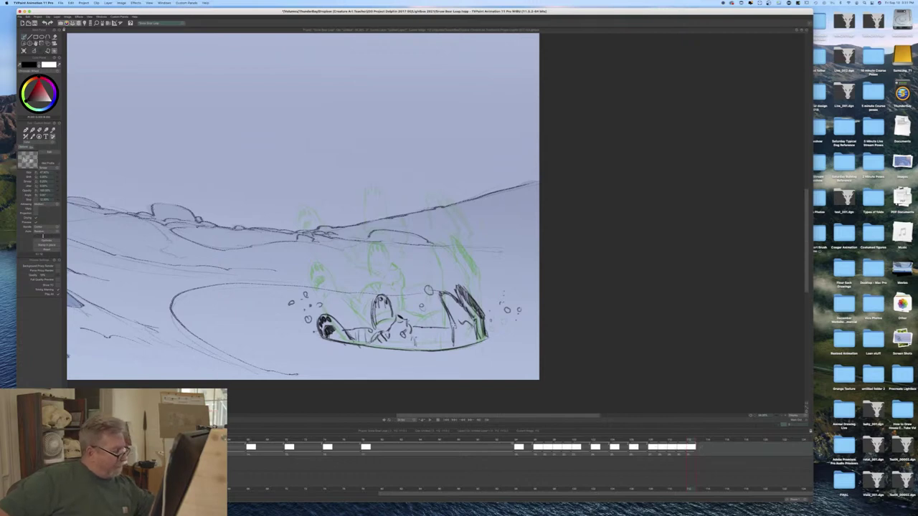
Step: Add a snow chunk above the head and vertical hatching inside the snow hole, and go to the next empty frame
left_click_drag(407, 288, 406, 290)
mouse_move(445, 337)
left_mouse_down()
mouse_move(443, 350)
mouse_move(420, 349)
left_mouse_up()
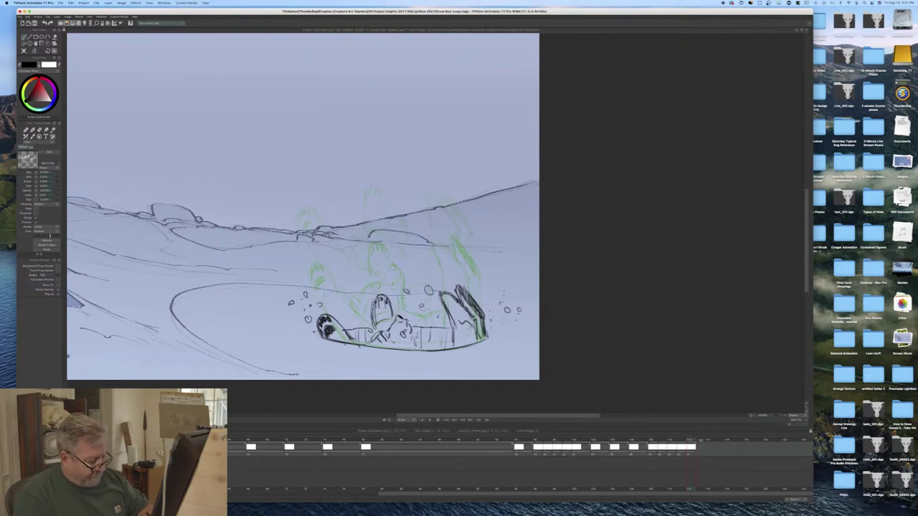
left_click(698, 440)
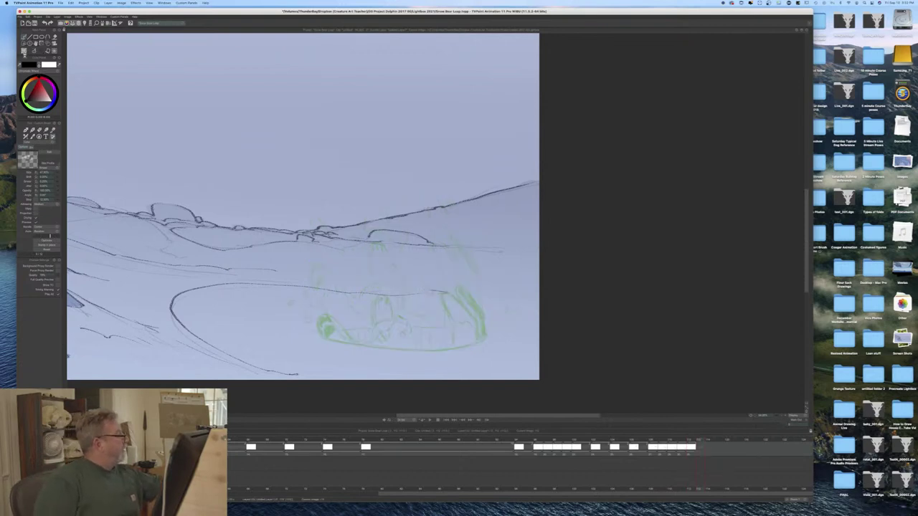
Step: Draw the empty snow hole on the new frame as a flat ellipse outline with vertical hatching inside
left_click(24, 52)
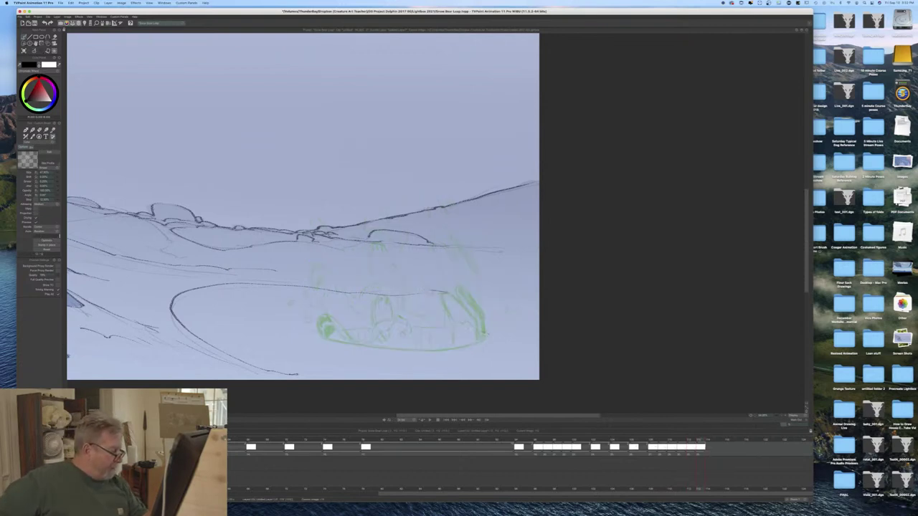
mouse_move(482, 331)
left_mouse_down()
mouse_move(317, 333)
mouse_move(396, 351)
mouse_move(488, 337)
left_mouse_up()
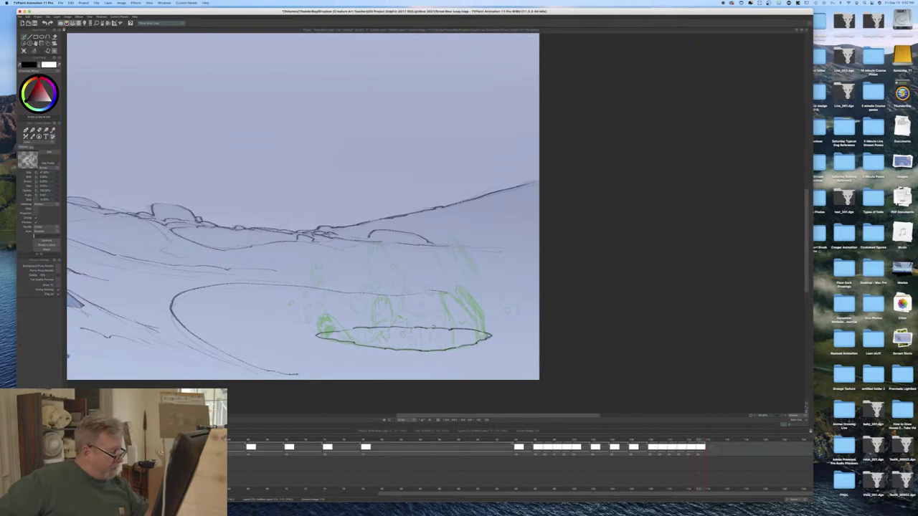
mouse_move(448, 336)
left_mouse_down()
mouse_move(448, 350)
mouse_move(409, 348)
left_mouse_up()
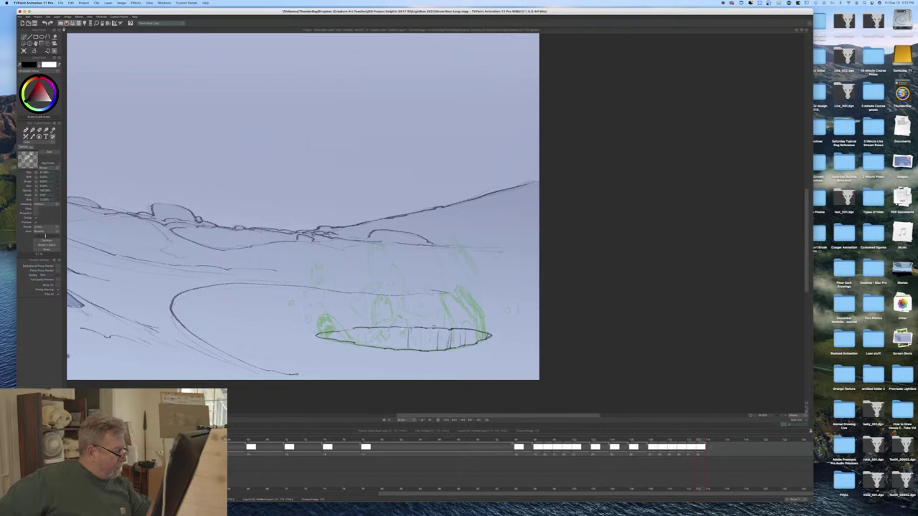
left_click_drag(355, 329, 355, 343)
mouse_move(350, 329)
left_mouse_down()
mouse_move(349, 341)
mouse_move(355, 329)
left_mouse_up()
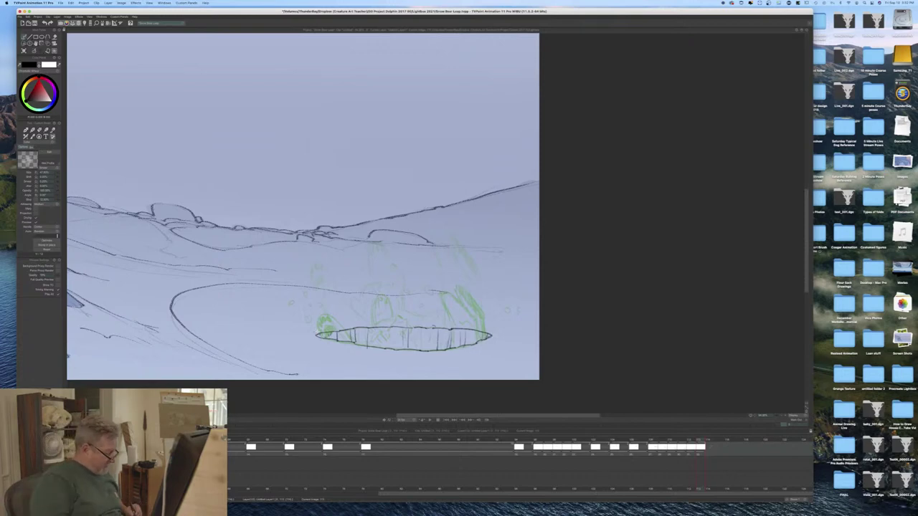
Step: Cut the snow hole drawing from its frame and paste it onto a new layer above at the same frame
key("BackSpace")
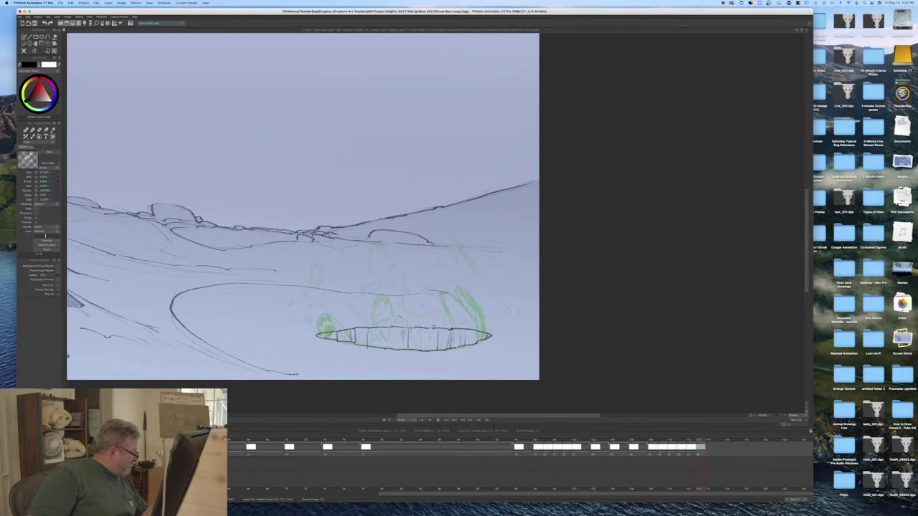
key("super+shift+n")
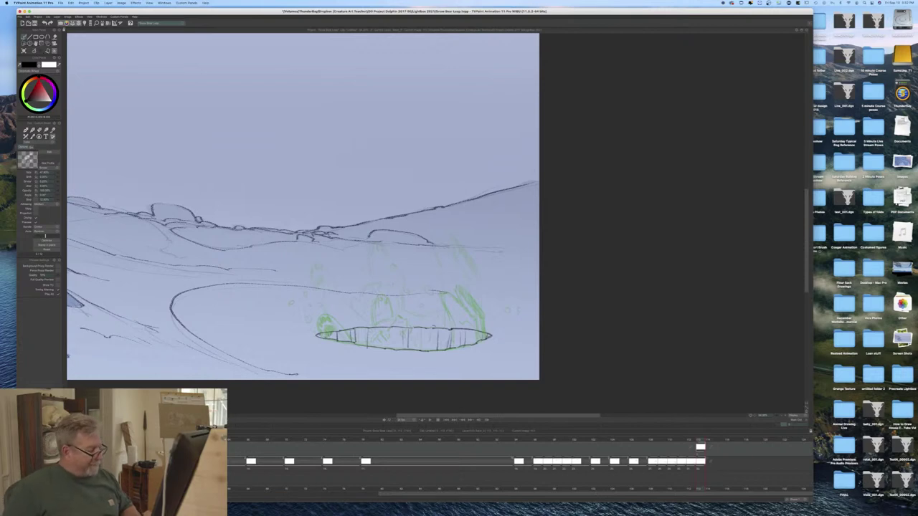
key("super+v")
key("super+z")
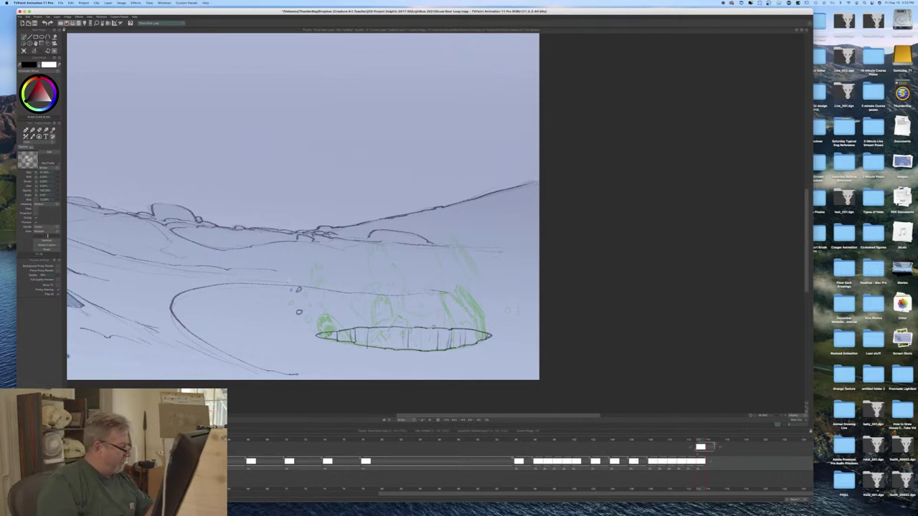
Step: Draw small round snow chunks in the air around and above the snow hole on the animation layer
left_click_drag(286, 318, 286, 318)
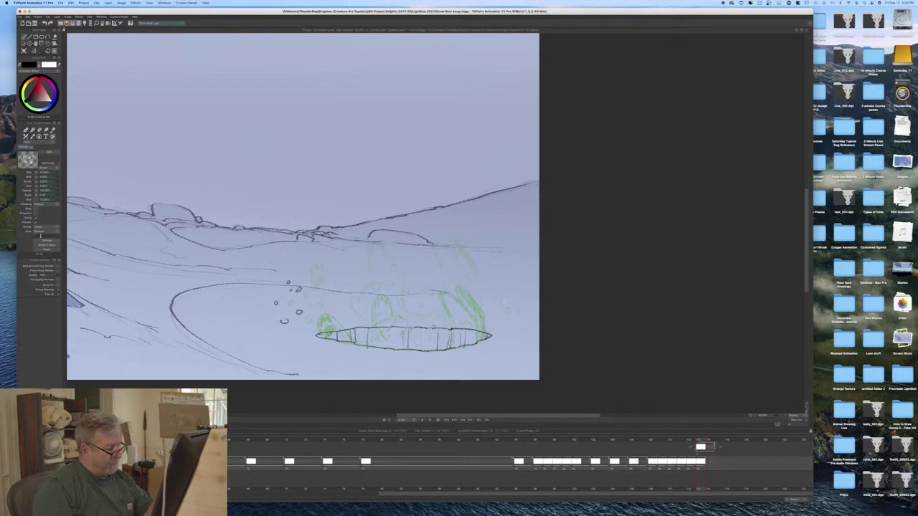
left_click_drag(529, 310, 530, 311)
left_click_drag(428, 276, 430, 277)
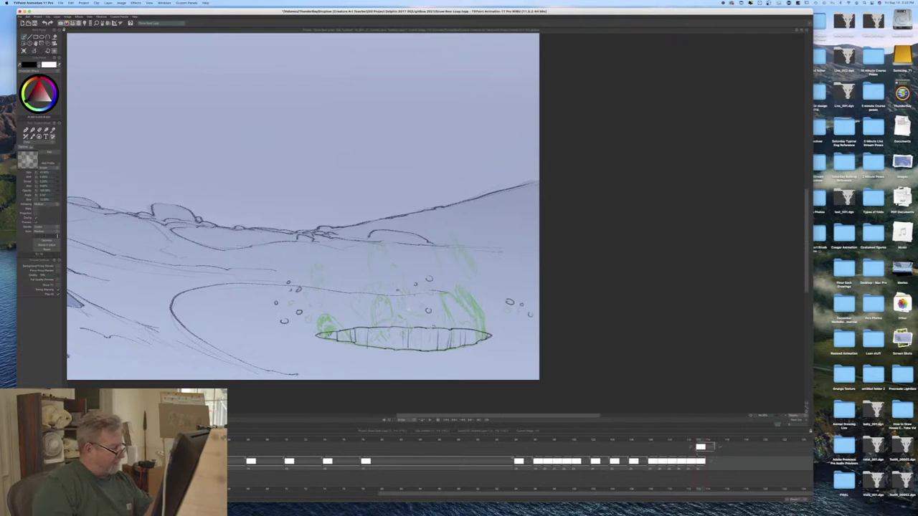
left_click_drag(364, 316, 365, 317)
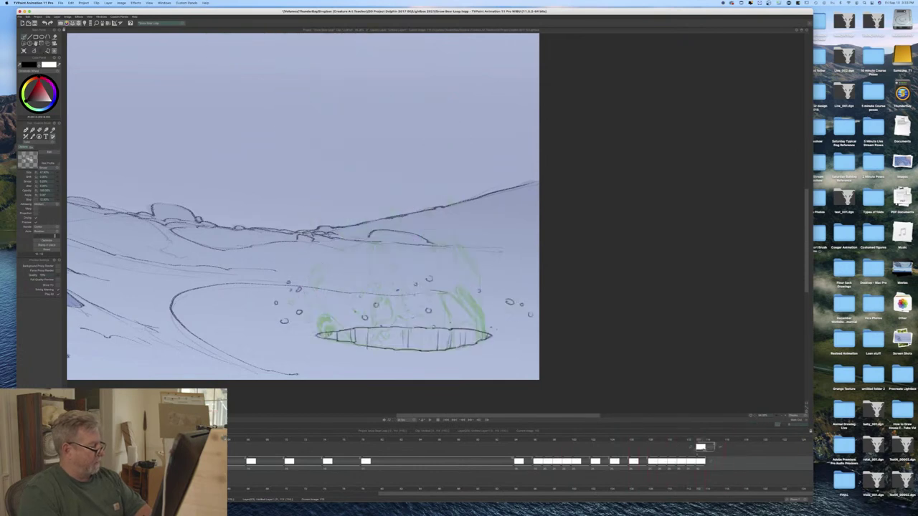
Step: Extend the snow hole's hold across the following frames on its own layer as a single drawing
left_click_drag(714, 450, 801, 448)
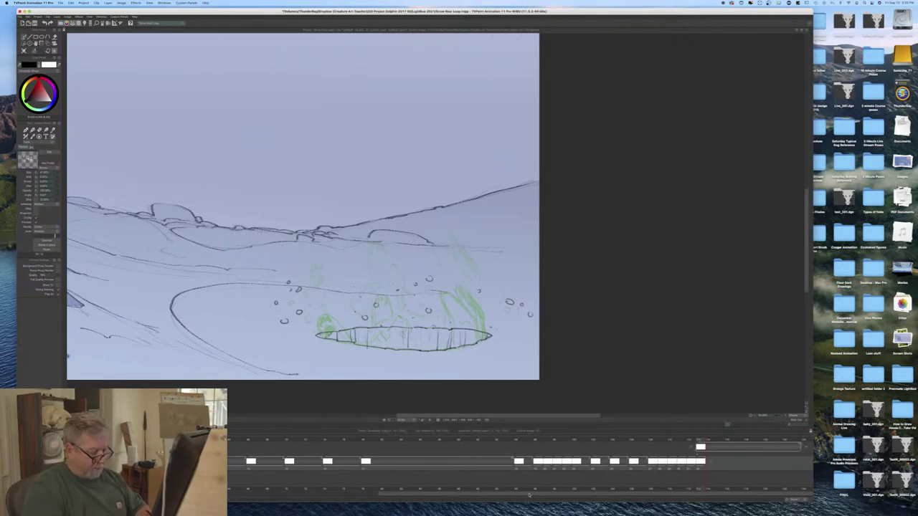
left_click_drag(807, 451, 699, 454)
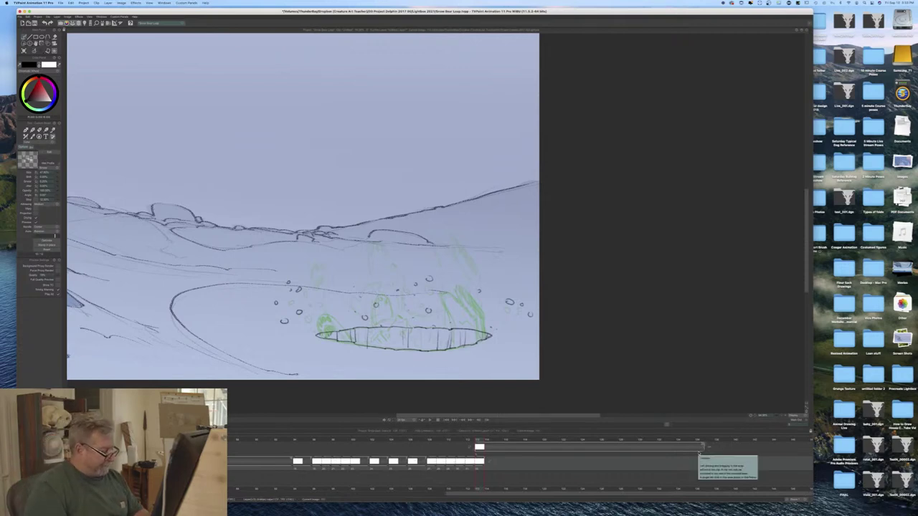
key("Right")
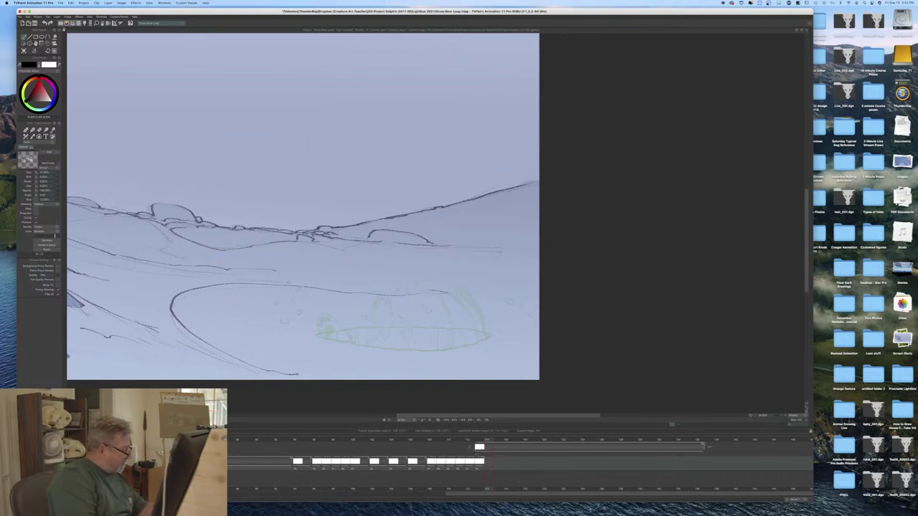
key("super+v")
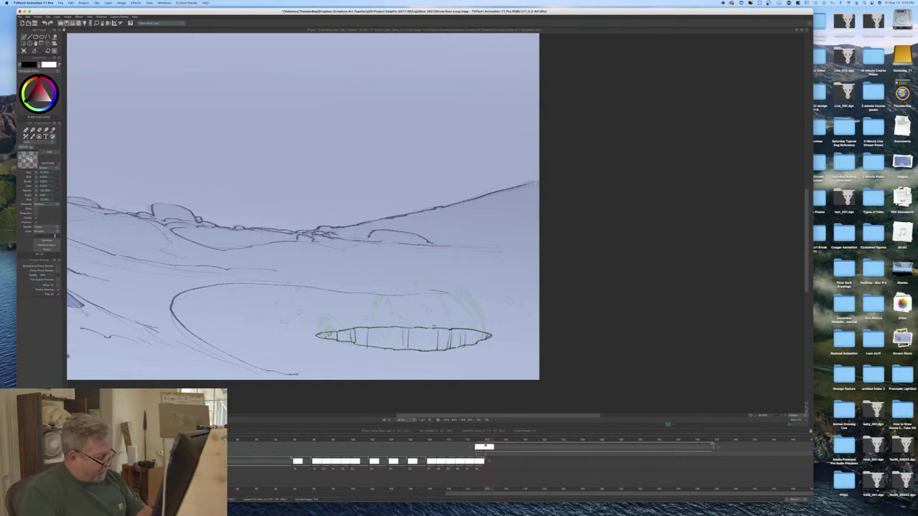
mouse_move(487, 440)
left_mouse_down()
mouse_move(470, 442)
mouse_move(592, 451)
mouse_move(471, 450)
mouse_move(479, 449)
left_mouse_up()
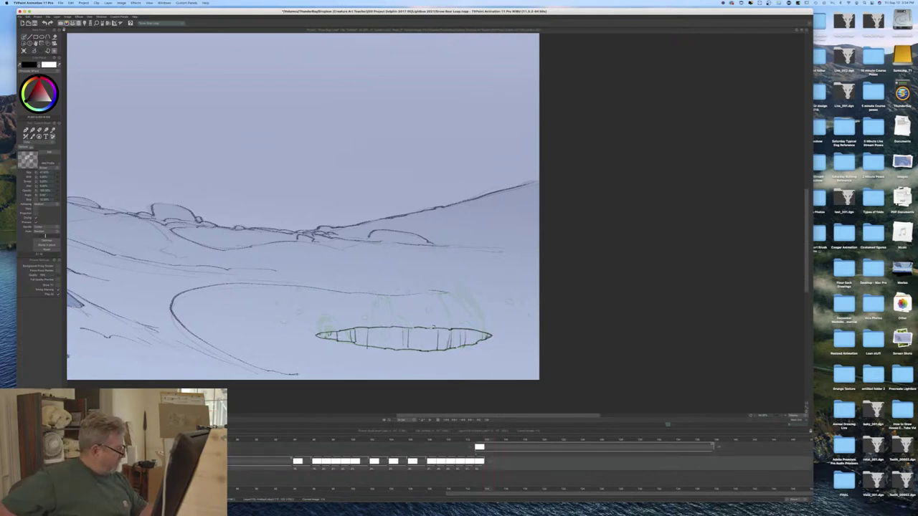
Step: Draw the snow chunks falling lower around the hole on the next two frames, with fewer and smaller chunks on the second
left_click(285, 322)
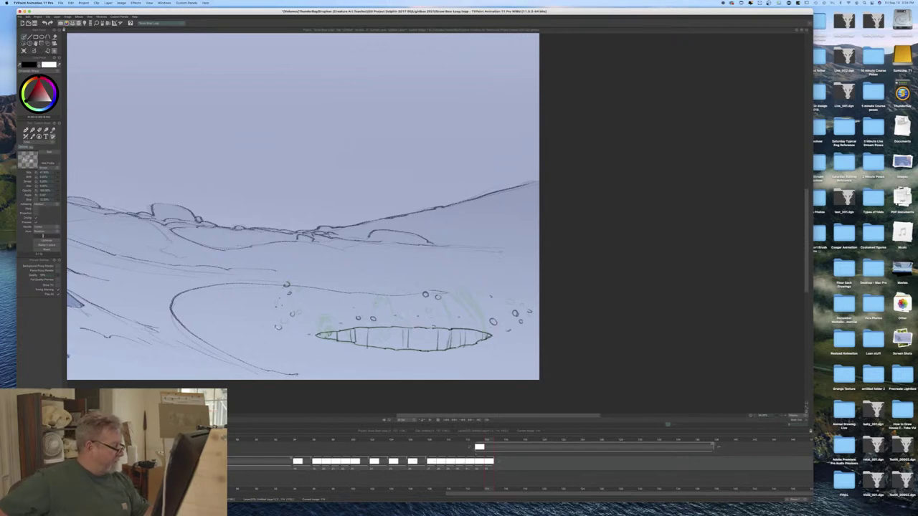
left_click(496, 441)
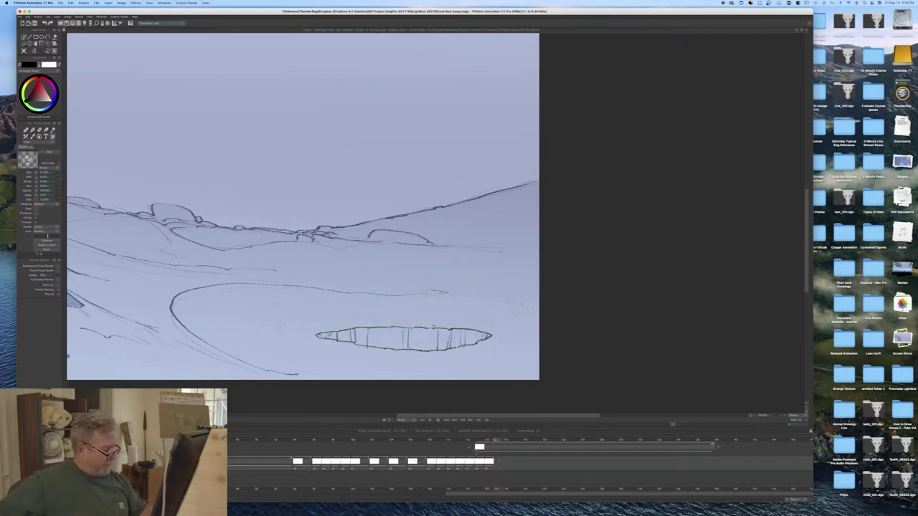
key("Return")
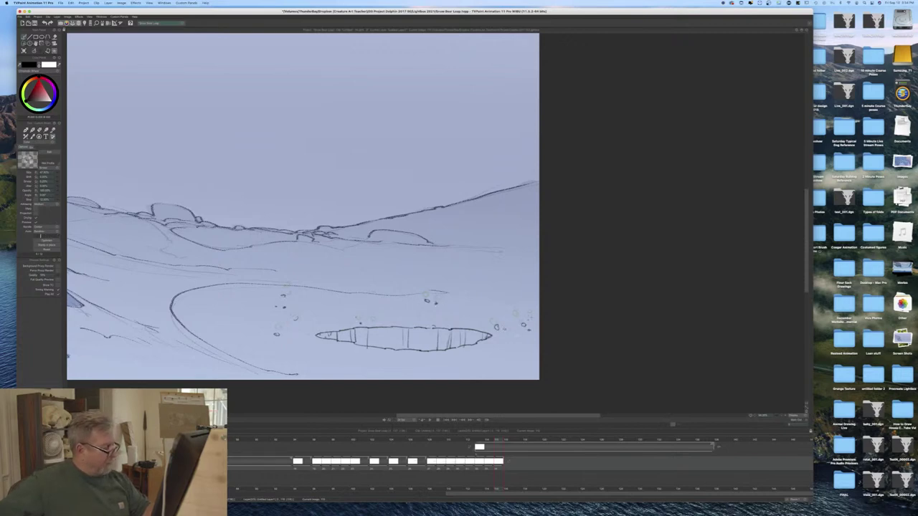
Step: Add a third frame with the last tiny snow chunks settling beside the hole, and compare it with the previous frame
left_click_drag(498, 441, 508, 441)
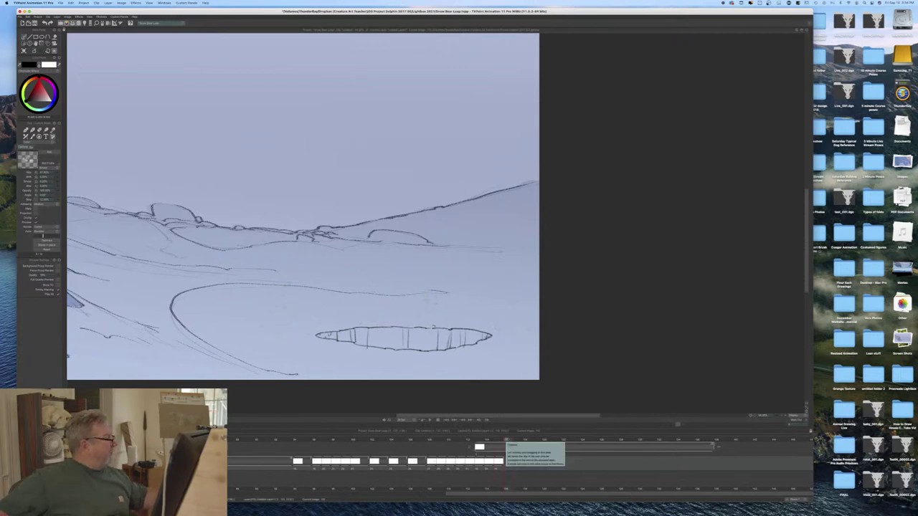
left_click(25, 52)
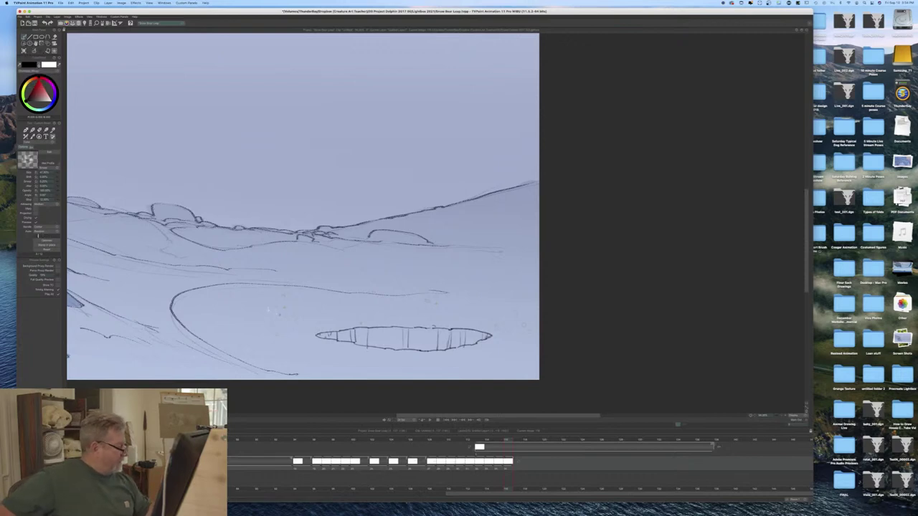
left_click_drag(272, 331, 275, 336)
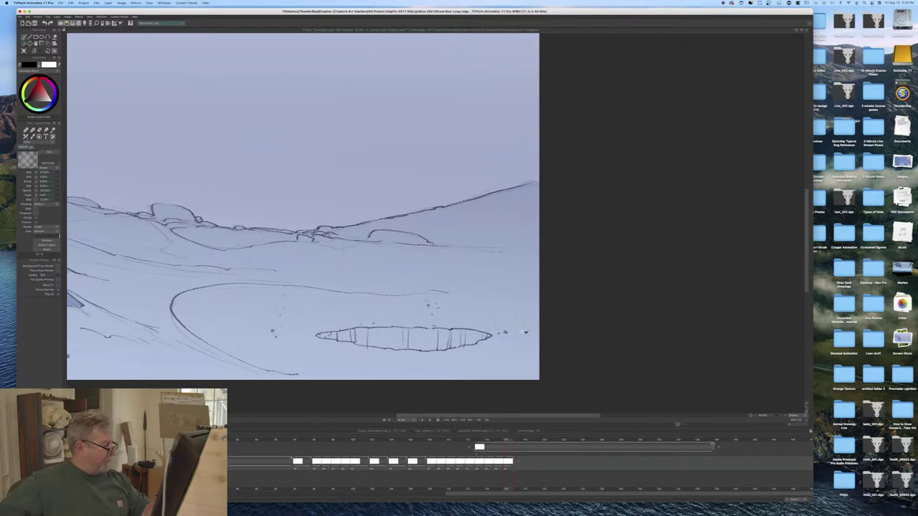
mouse_move(497, 440)
left_mouse_down()
mouse_move(208, 441)
mouse_move(535, 454)
mouse_move(410, 450)
mouse_move(517, 450)
mouse_move(496, 463)
left_mouse_up()
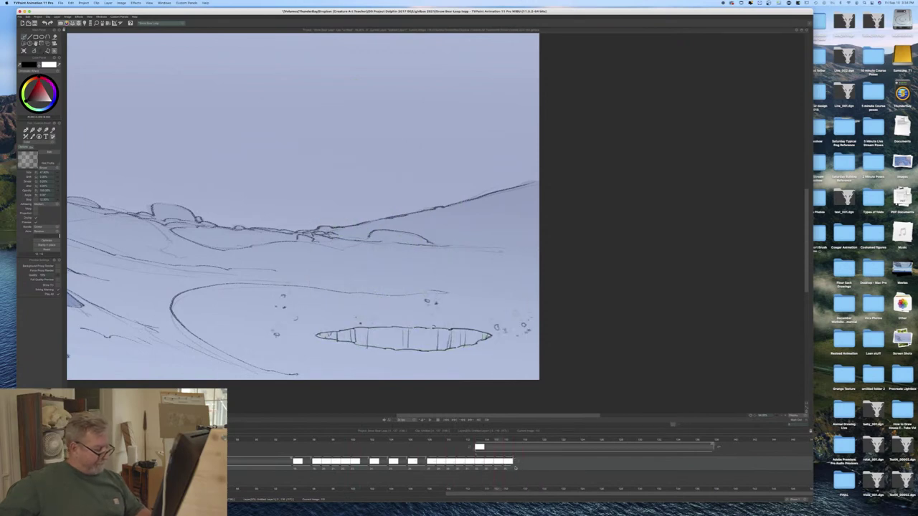
Step: Shrink the application window and fit the whole snow scene inside the reduced canvas view
scroll(388, 486, "left", 5)
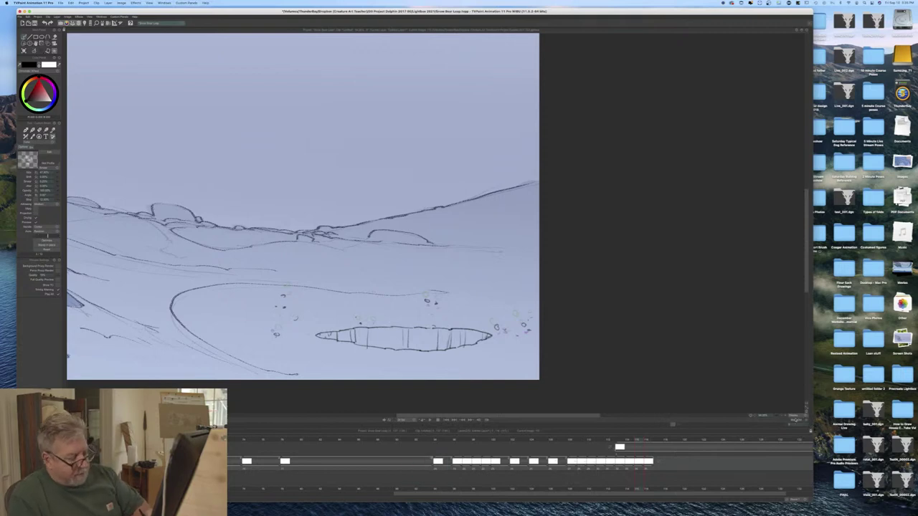
left_click_drag(774, 416, 744, 413)
left_click_drag(812, 501, 426, 335)
left_click_drag(418, 149, 418, 178)
left_click_drag(212, 249, 264, 254)
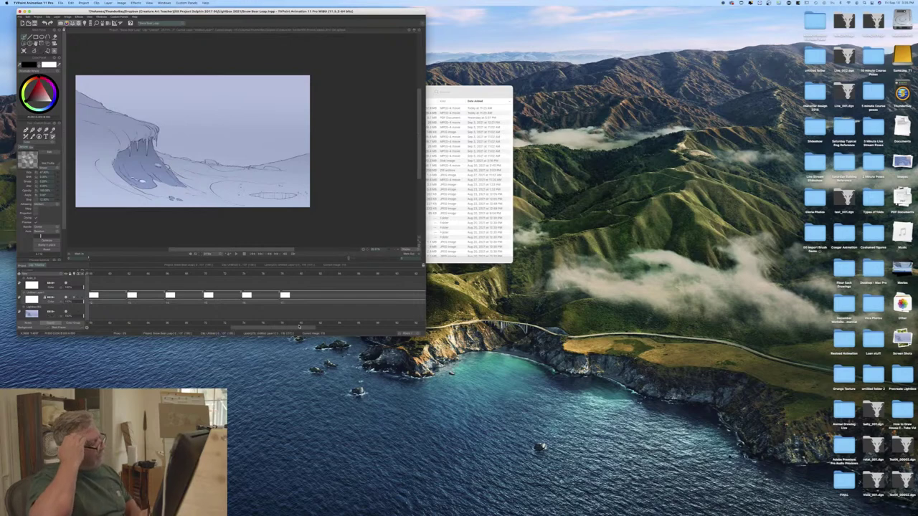
left_click_drag(388, 251, 398, 252)
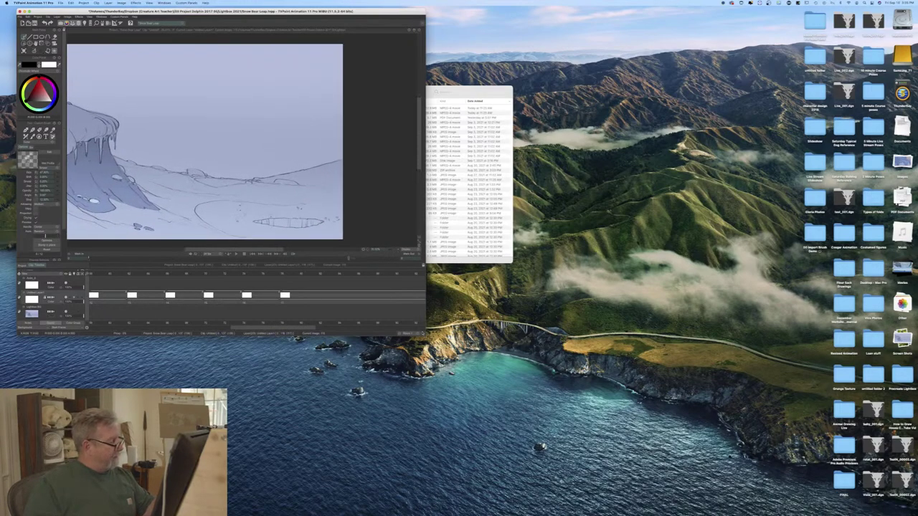
left_click_drag(421, 331, 423, 336)
left_click_drag(275, 255, 256, 254)
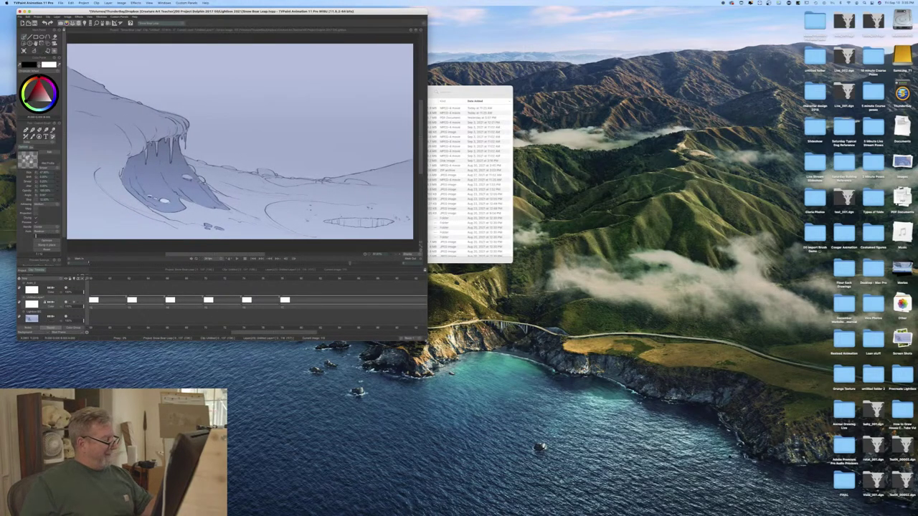
left_click_drag(427, 339, 444, 350)
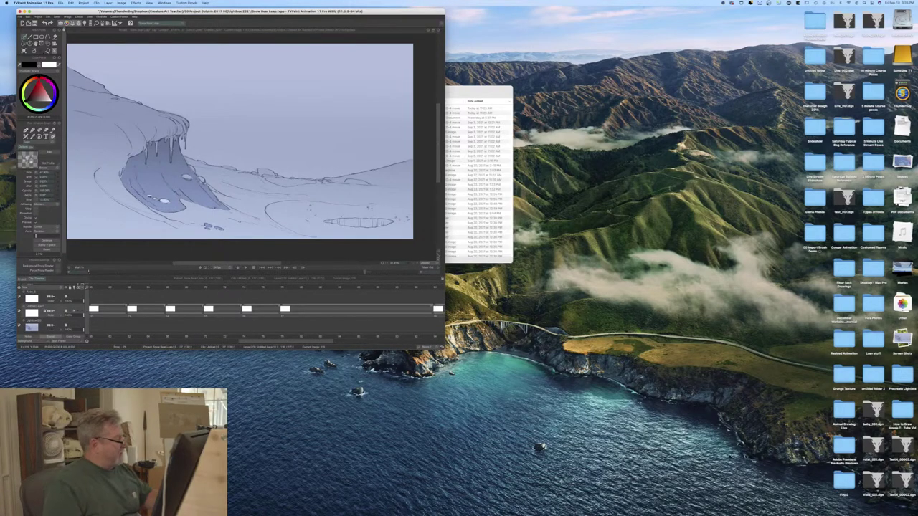
left_click_drag(203, 264, 198, 264)
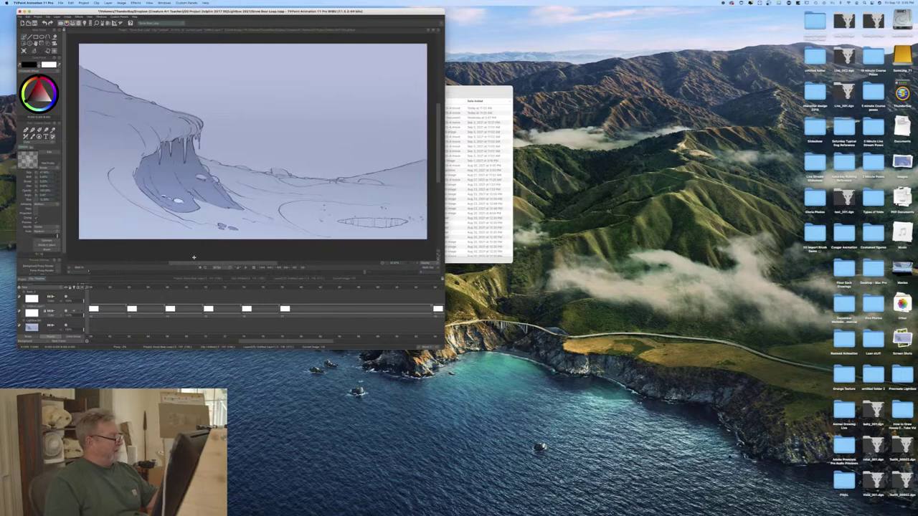
Step: Play the animation and try shortening the hold just before the final run of single-frame drawings
left_click(246, 268)
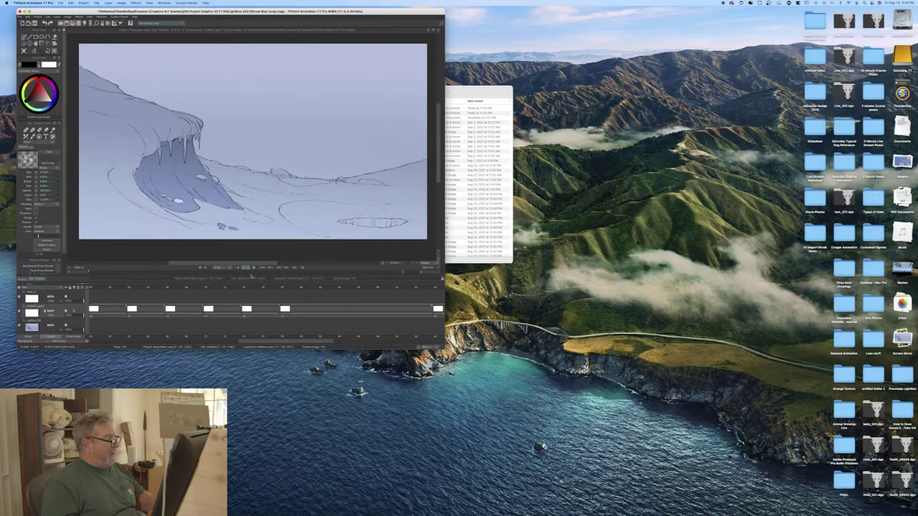
left_click_drag(201, 344, 379, 343)
left_click_drag(352, 315, 347, 314)
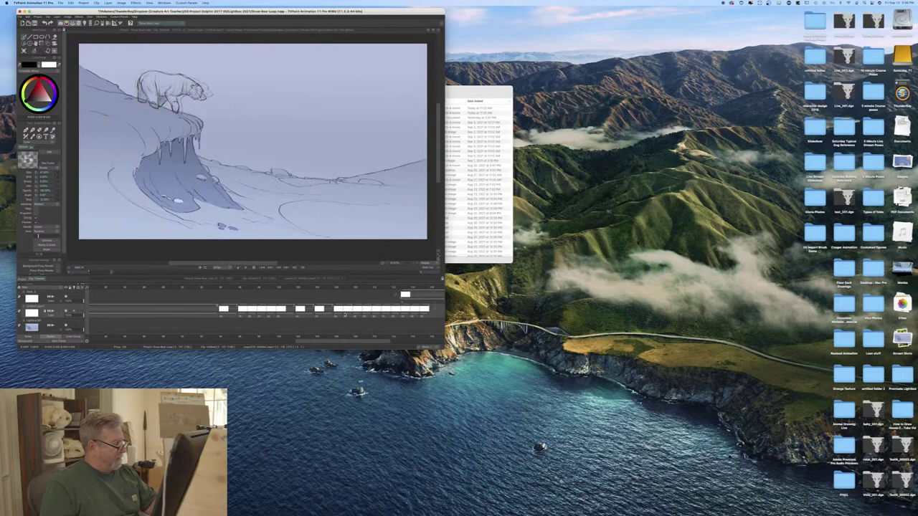
left_click_drag(332, 314, 326, 314)
left_click(246, 268)
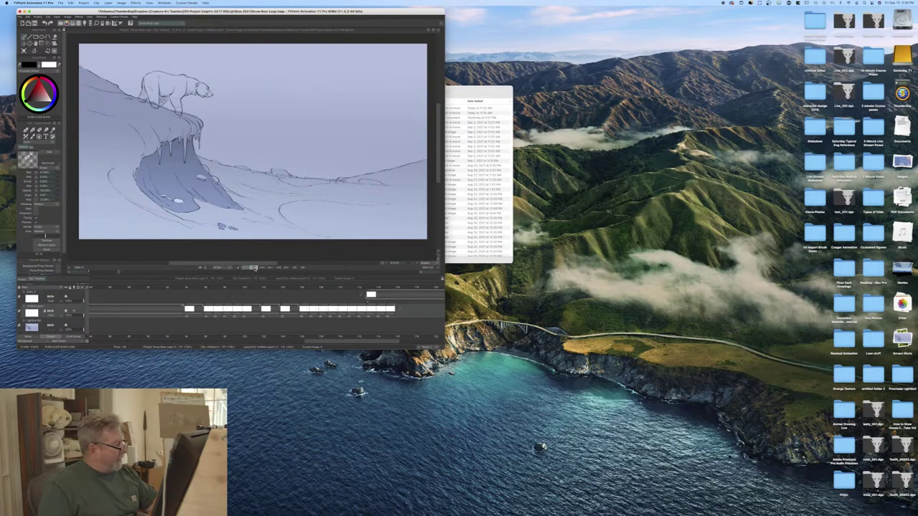
Step: Try holding one more drawing at the start of the final single-frame run, and replay the animation
left_click_drag(210, 343, 398, 350)
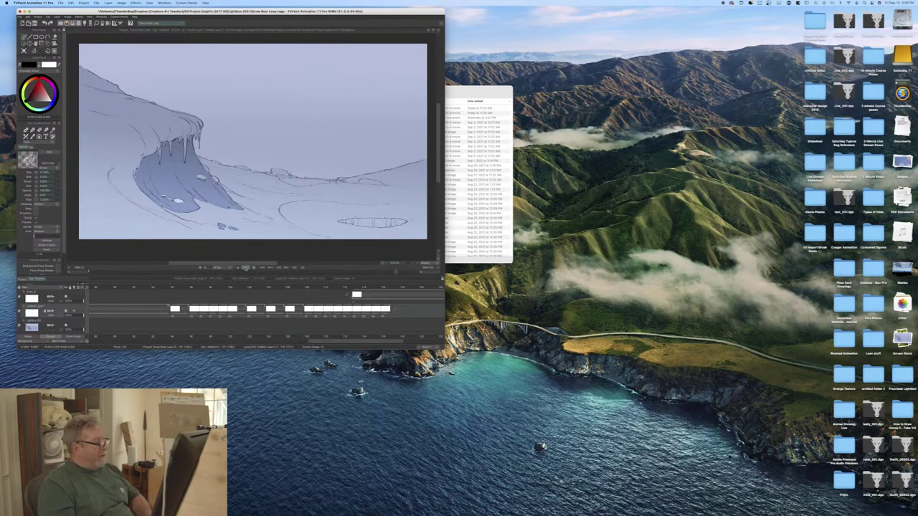
left_click_drag(193, 343, 393, 346)
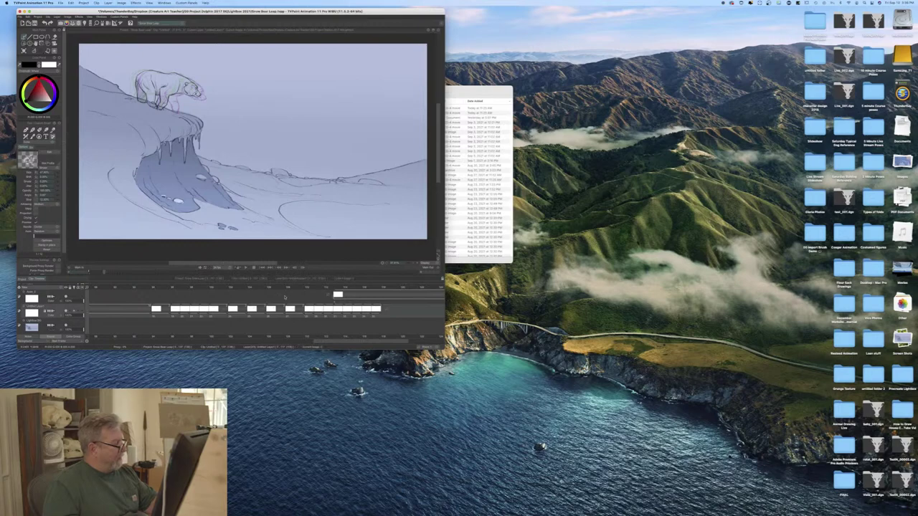
left_click(245, 268)
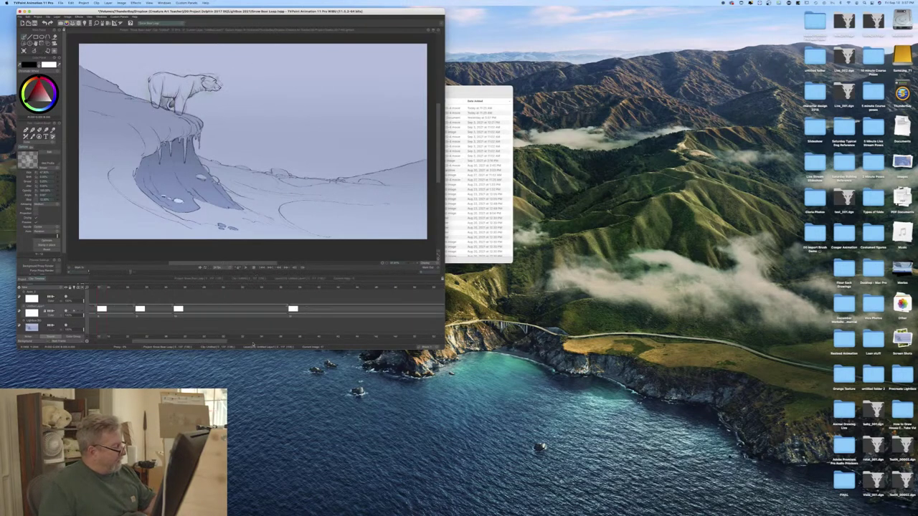
Step: Restore that drawing's single-frame hold, and replay the animation with the window moved toward the middle of the desktop
left_click_drag(222, 342, 358, 331)
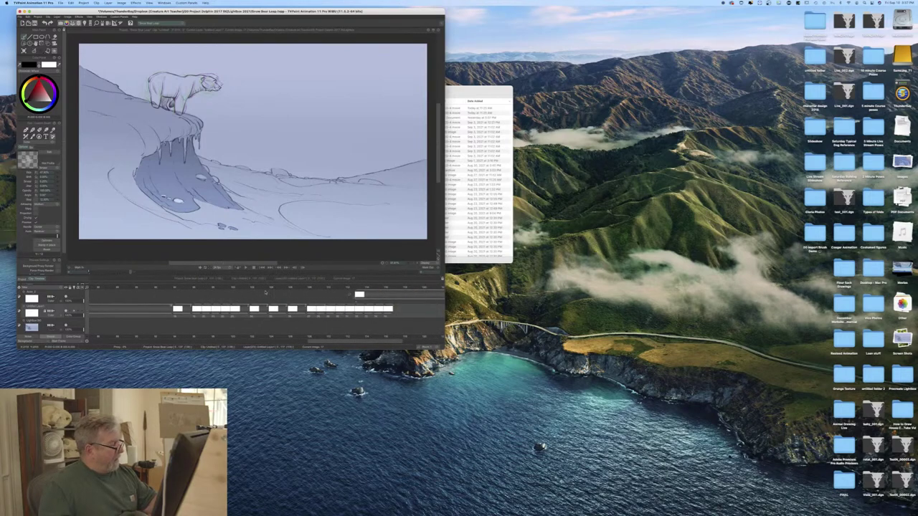
left_click(246, 269)
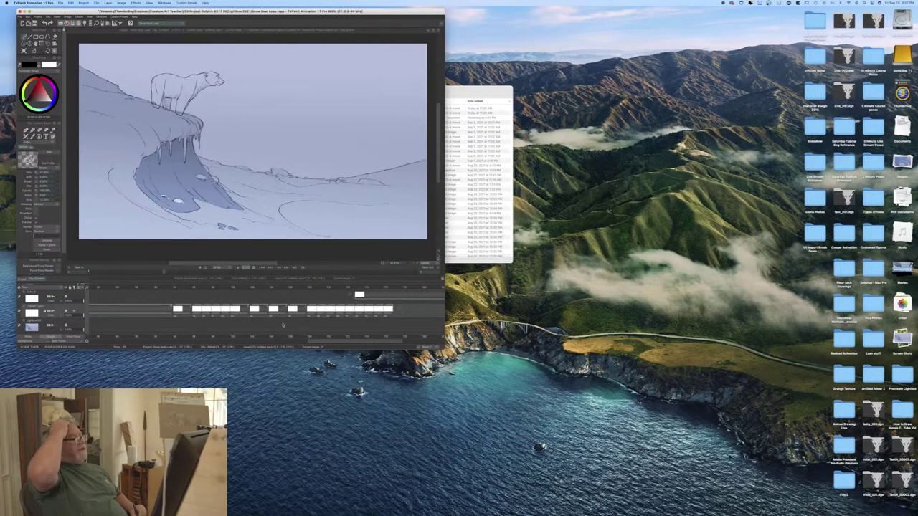
left_click_drag(142, 13, 237, 49)
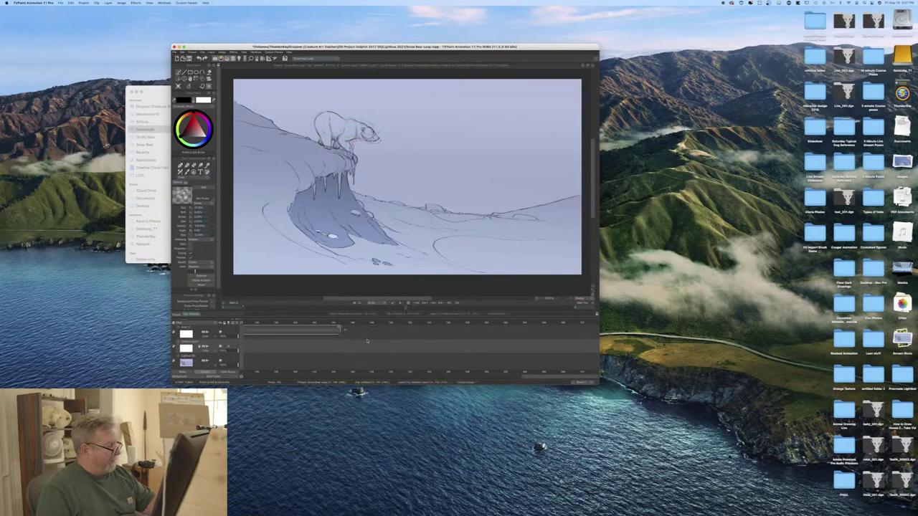
left_click(402, 304)
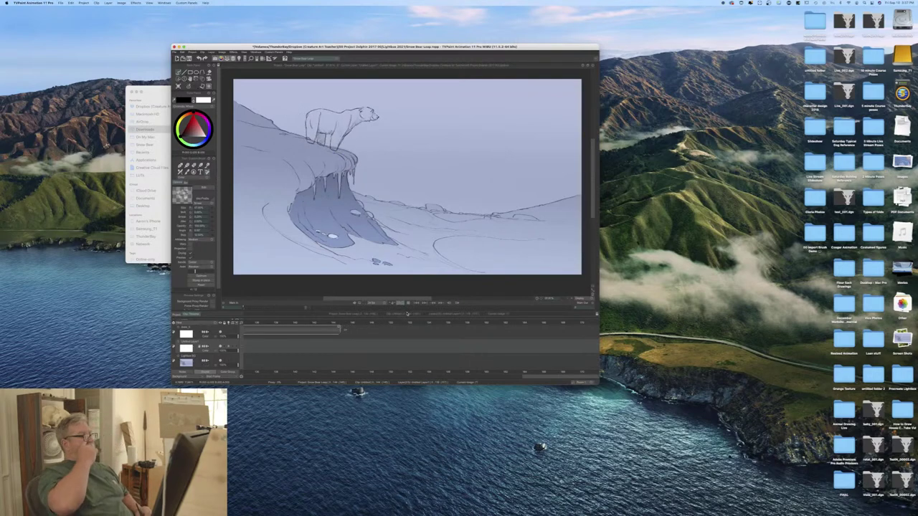